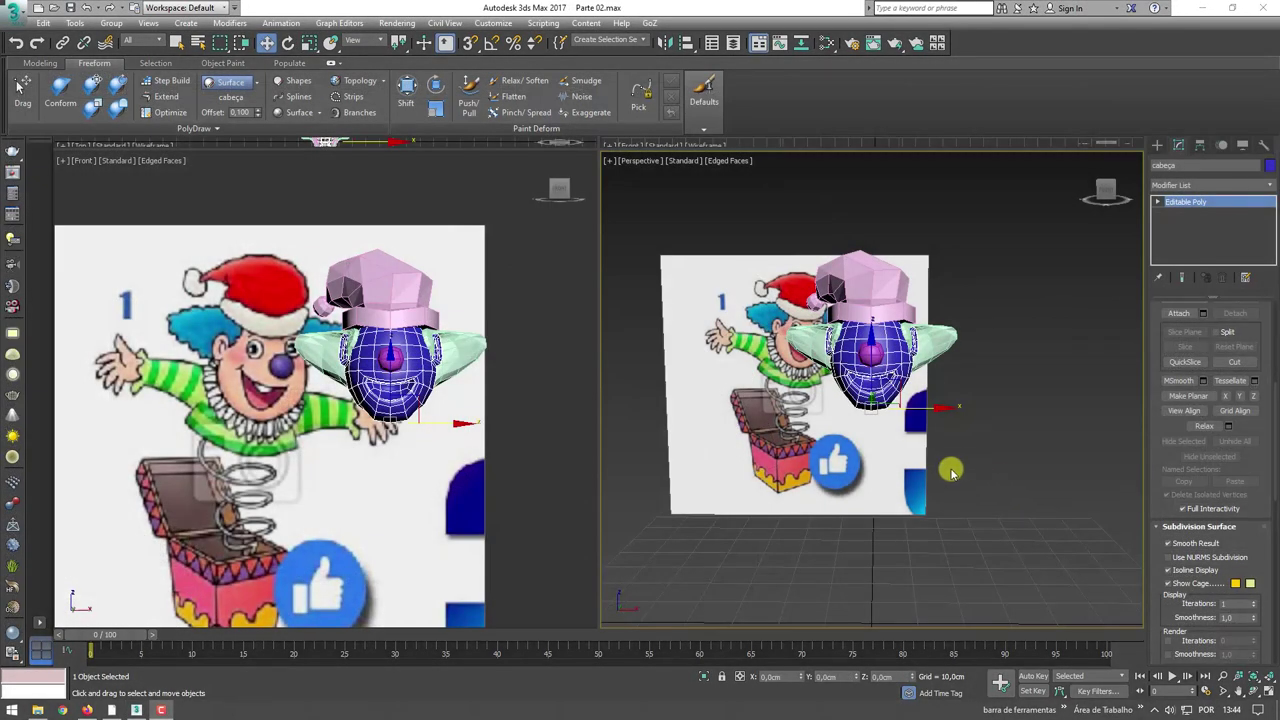
# - Orbit the Perspective view around the clown head and pick Cylinder under Standard Primitives
pyautogui.moveTo(951, 472)
pyautogui.keyDown('alt'); pyautogui.mouseDown(button='middle')
pyautogui.moveTo(1034, 480)
pyautogui.moveTo(887, 467)
pyautogui.mouseUp(button='middle'); pyautogui.keyUp('alt')
pyautogui.scroll(3, 304, 436)
pyautogui.moveTo(304, 436)
pyautogui.mouseDown(button='middle')
pyautogui.moveTo(427, 282)
pyautogui.moveTo(388, 355)
pyautogui.mouseUp(button='middle')
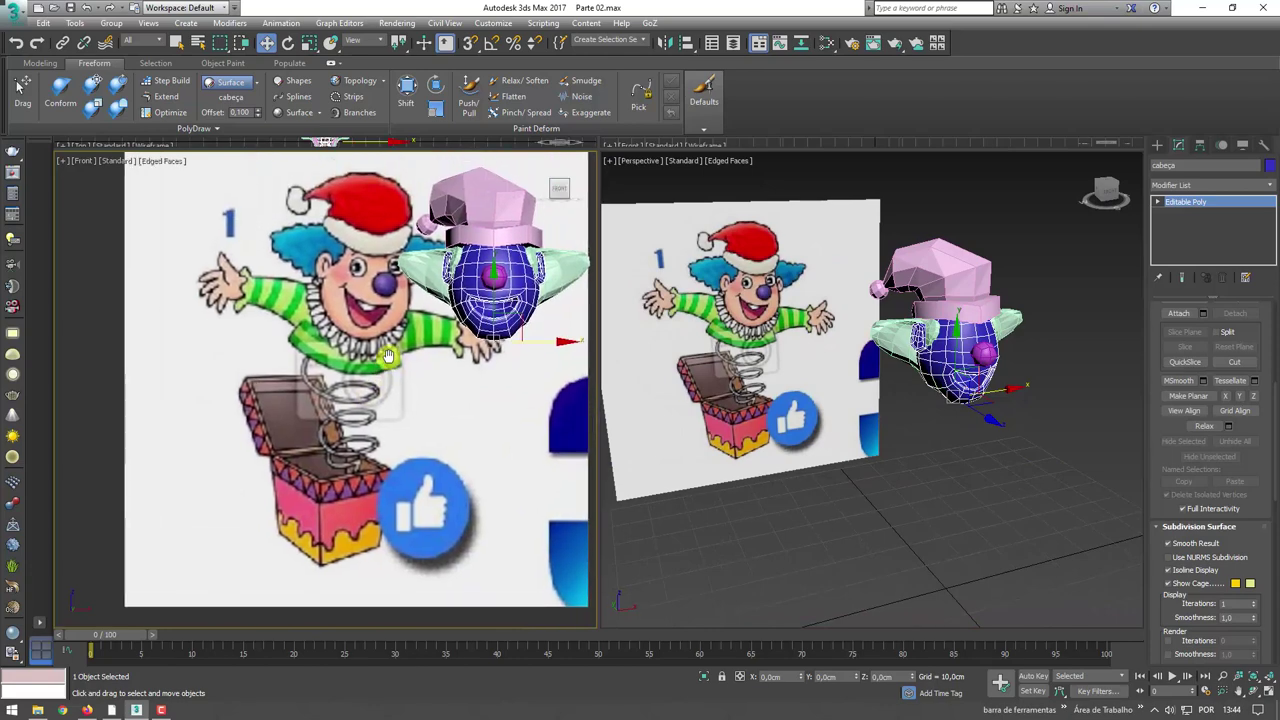
pyautogui.scroll(2, 295, 325)
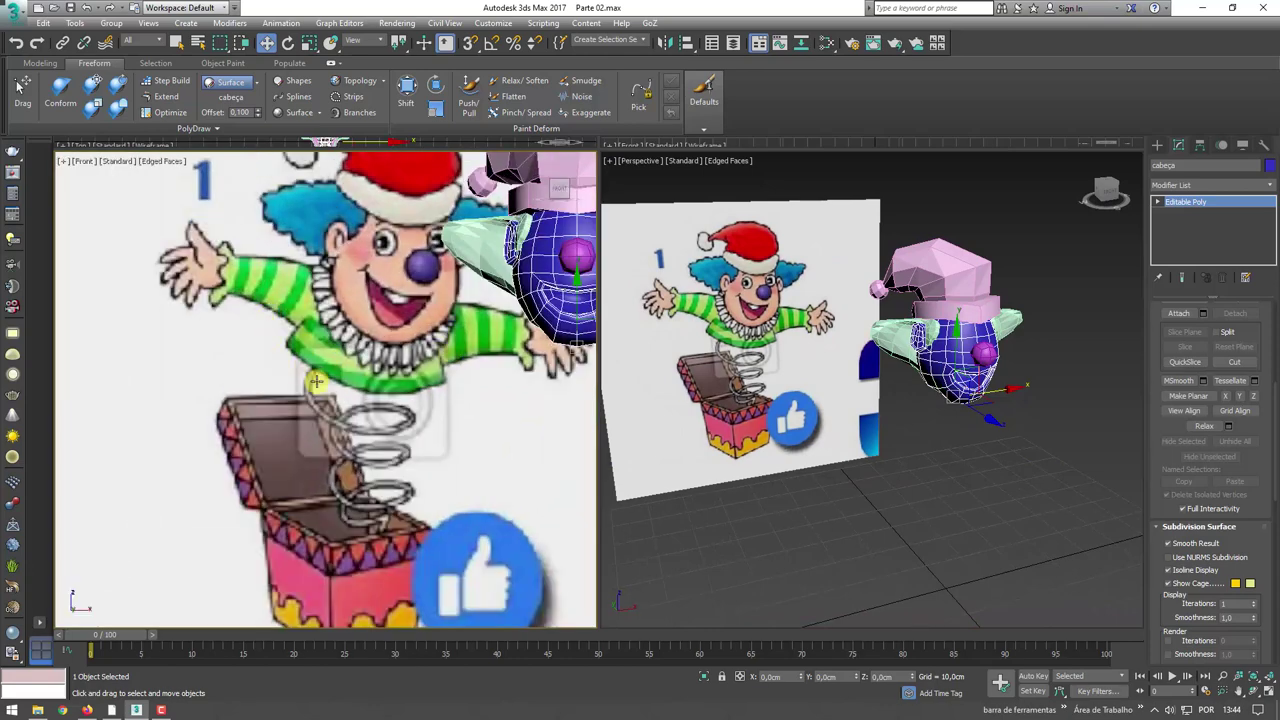
pyautogui.keyDown('alt'); pyautogui.moveTo(1028, 492); pyautogui.dragTo(1012, 400, button='middle'); pyautogui.keyUp('alt')
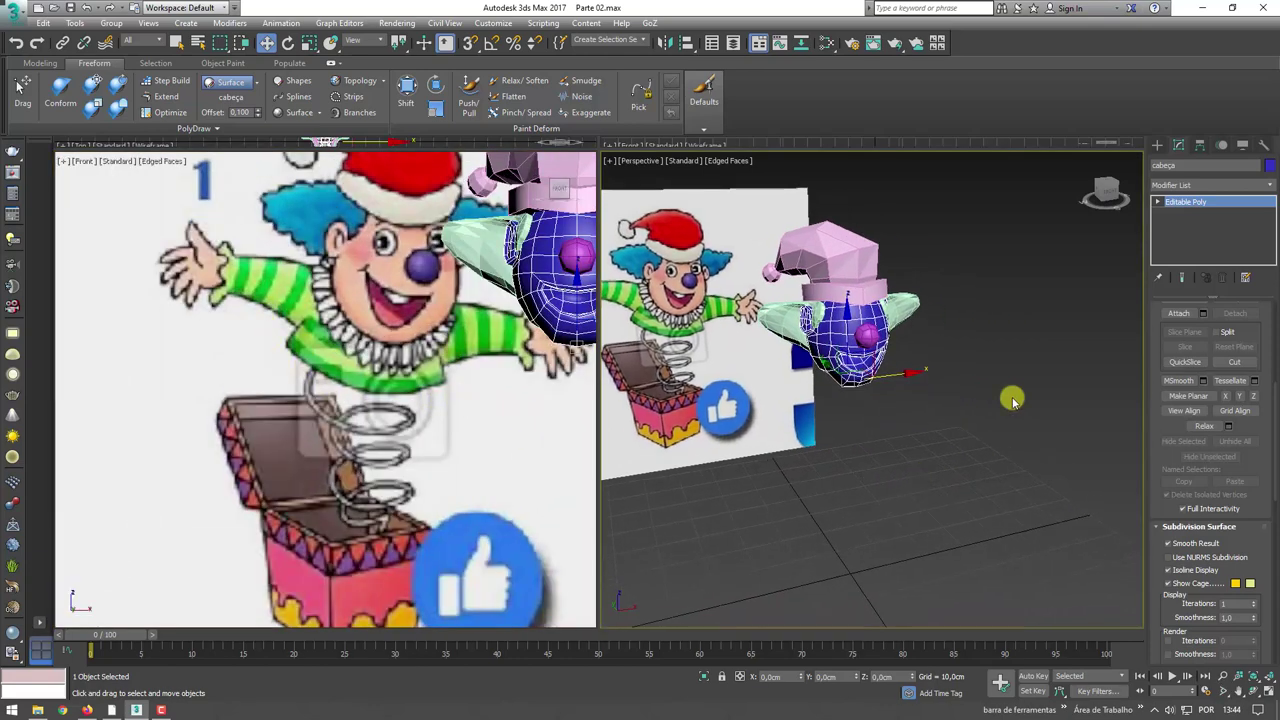
pyautogui.click(1163, 148)
pyautogui.click(1184, 235)
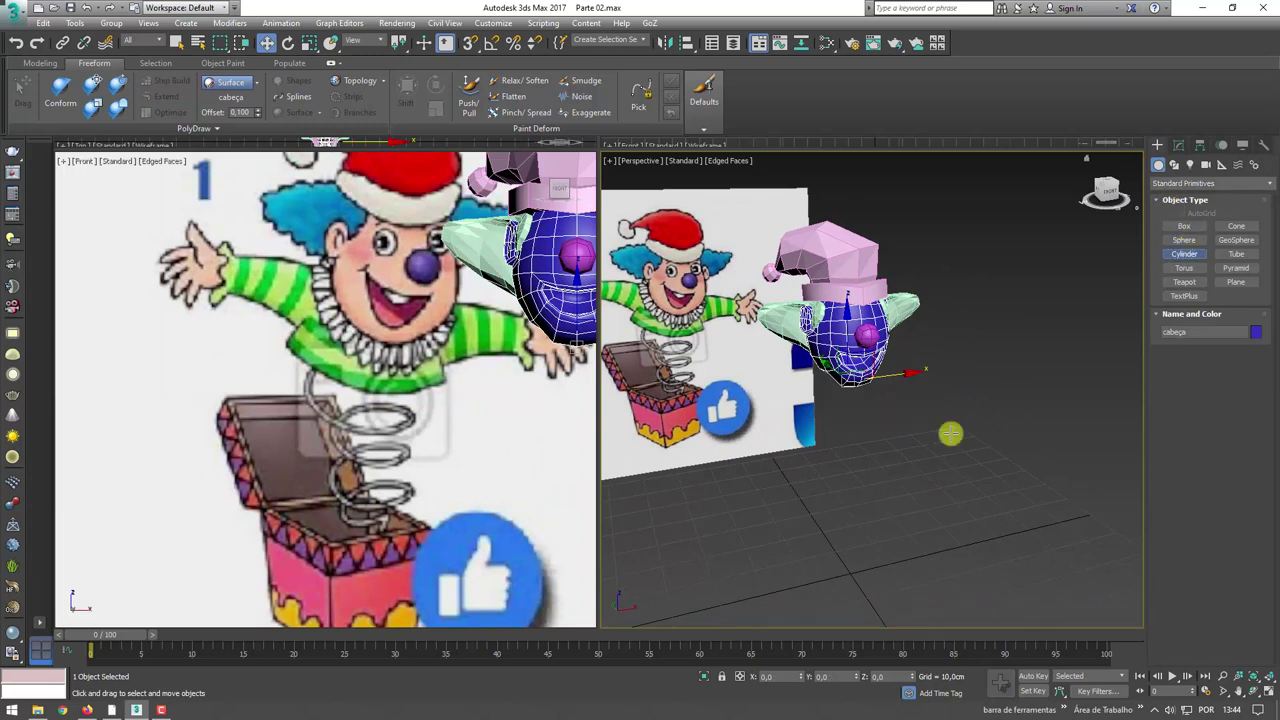
# - Draw a cylinder on the ground grid and give it 8 sides
pyautogui.moveTo(851, 577); pyautogui.dragTo(903, 589)
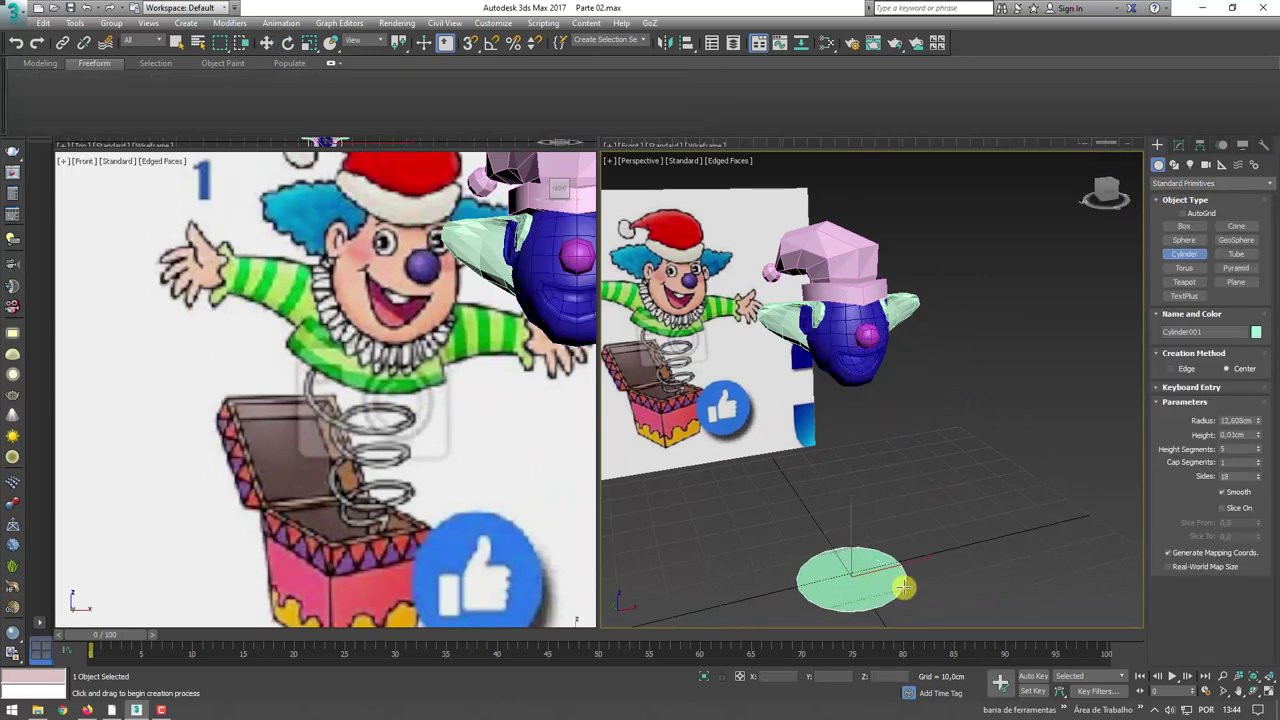
pyautogui.moveTo(898, 530)
pyautogui.keyDown('alt'); pyautogui.mouseDown(button='middle')
pyautogui.moveTo(946, 380)
pyautogui.moveTo(943, 445)
pyautogui.mouseUp(button='middle'); pyautogui.keyUp('alt')
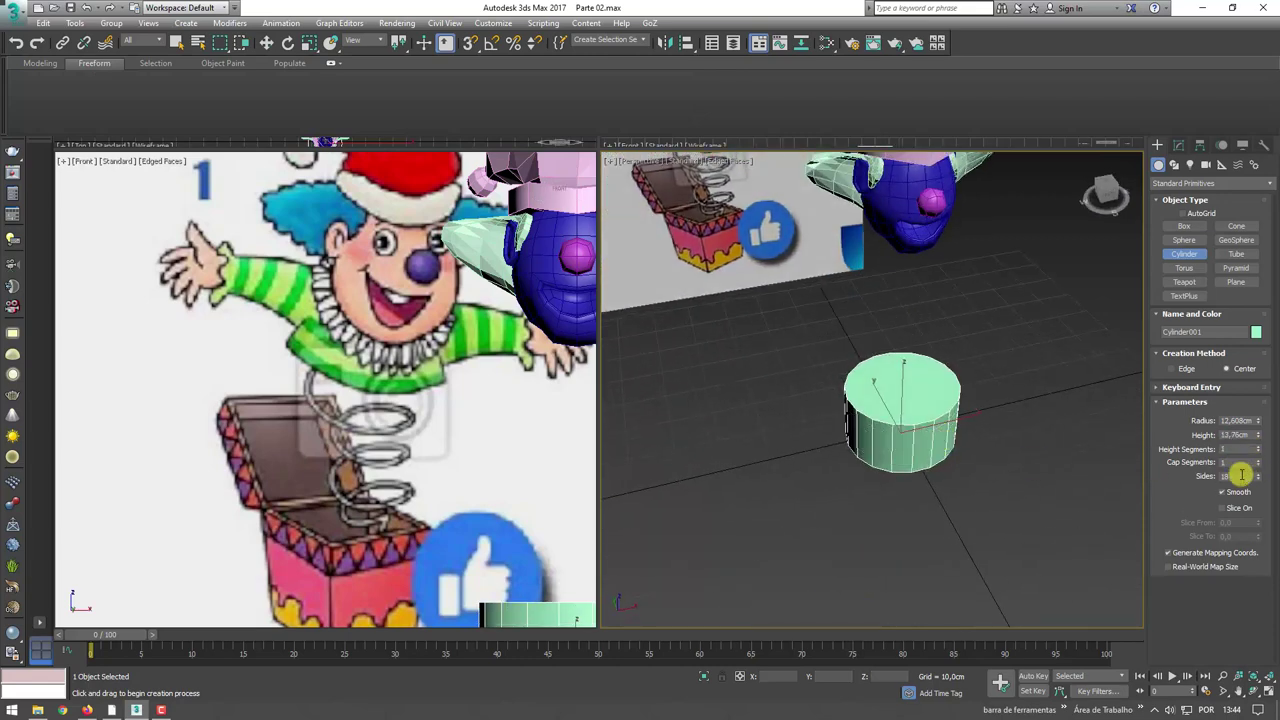
pyautogui.write('8')
pyautogui.press('Return')
pyautogui.moveTo(901, 429)
pyautogui.keyDown('alt'); pyautogui.mouseDown(button='middle')
pyautogui.moveTo(849, 477)
pyautogui.moveTo(876, 462)
pyautogui.mouseUp(button='middle'); pyautogui.keyUp('alt')
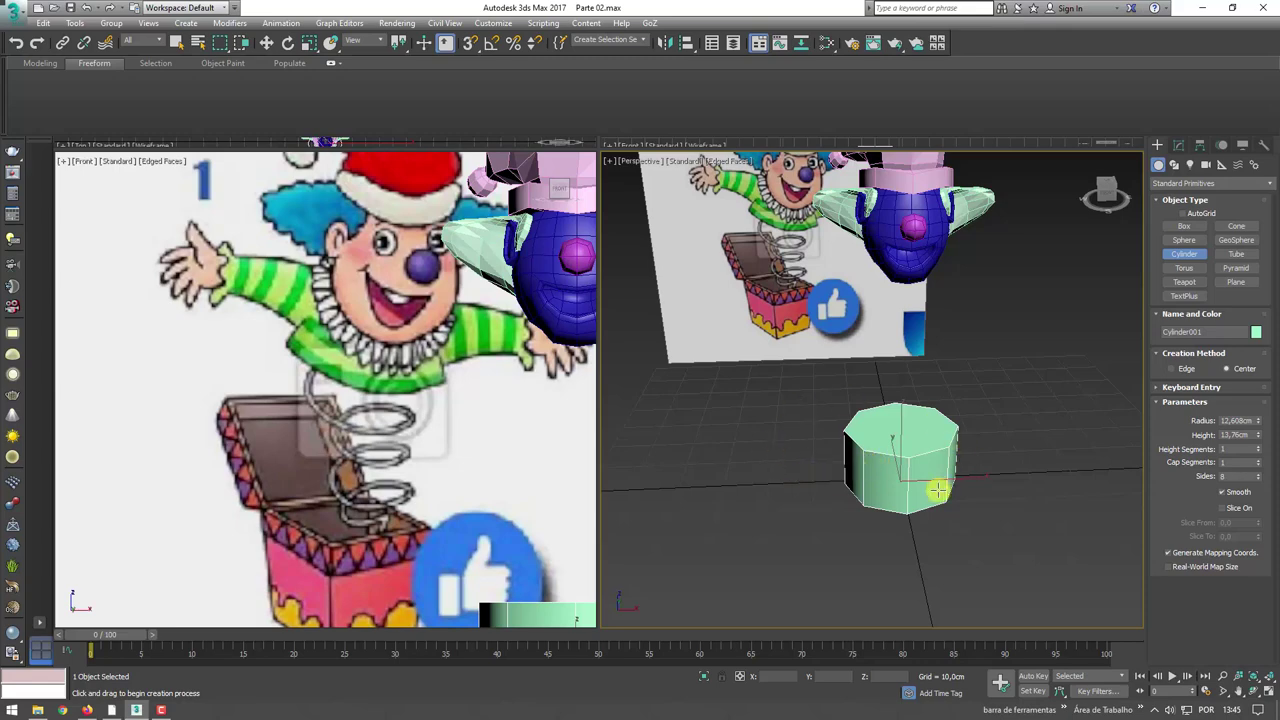
pyautogui.moveTo(938, 489)
pyautogui.keyDown('alt'); pyautogui.mouseDown(button='middle')
pyautogui.moveTo(891, 449)
pyautogui.moveTo(940, 445)
pyautogui.moveTo(930, 489)
pyautogui.mouseUp(button='middle'); pyautogui.keyUp('alt')
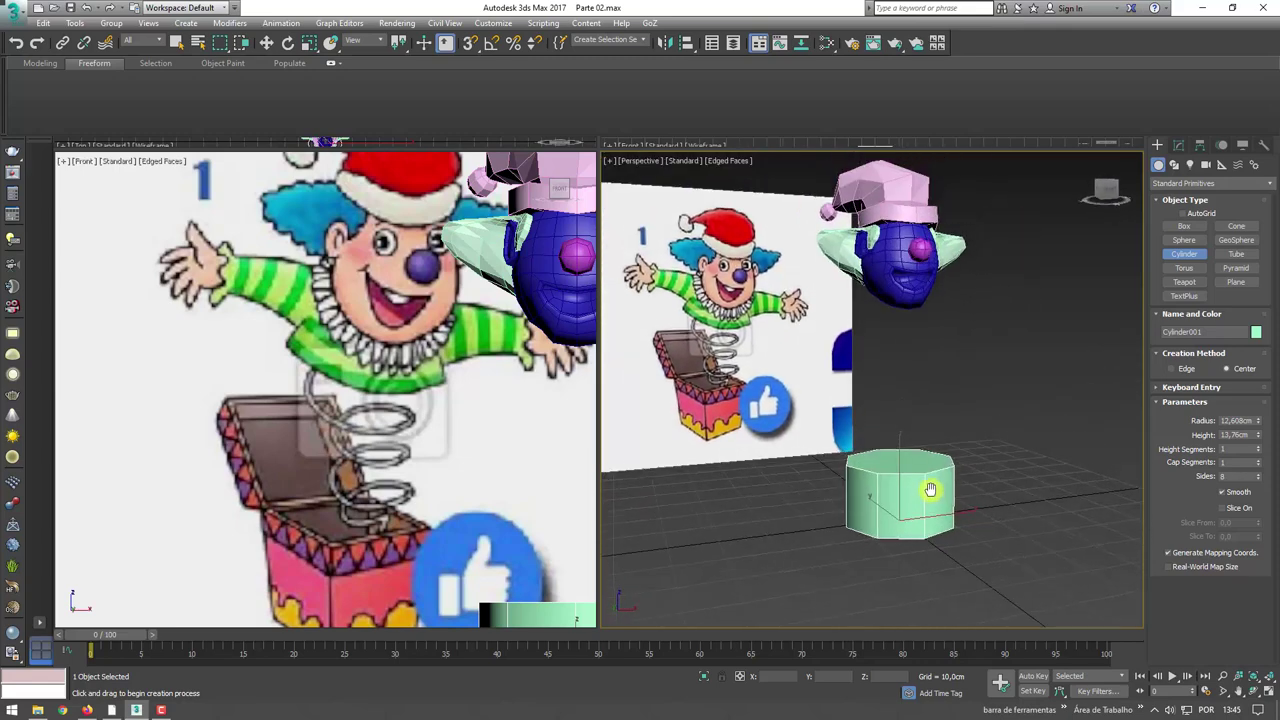
# - Raise the cylinder to sit just beneath the clown's head and bring up its quad menu
pyautogui.press('w')
pyautogui.moveTo(901, 472); pyautogui.dragTo(906, 322)
pyautogui.scroll(3, 897, 291)
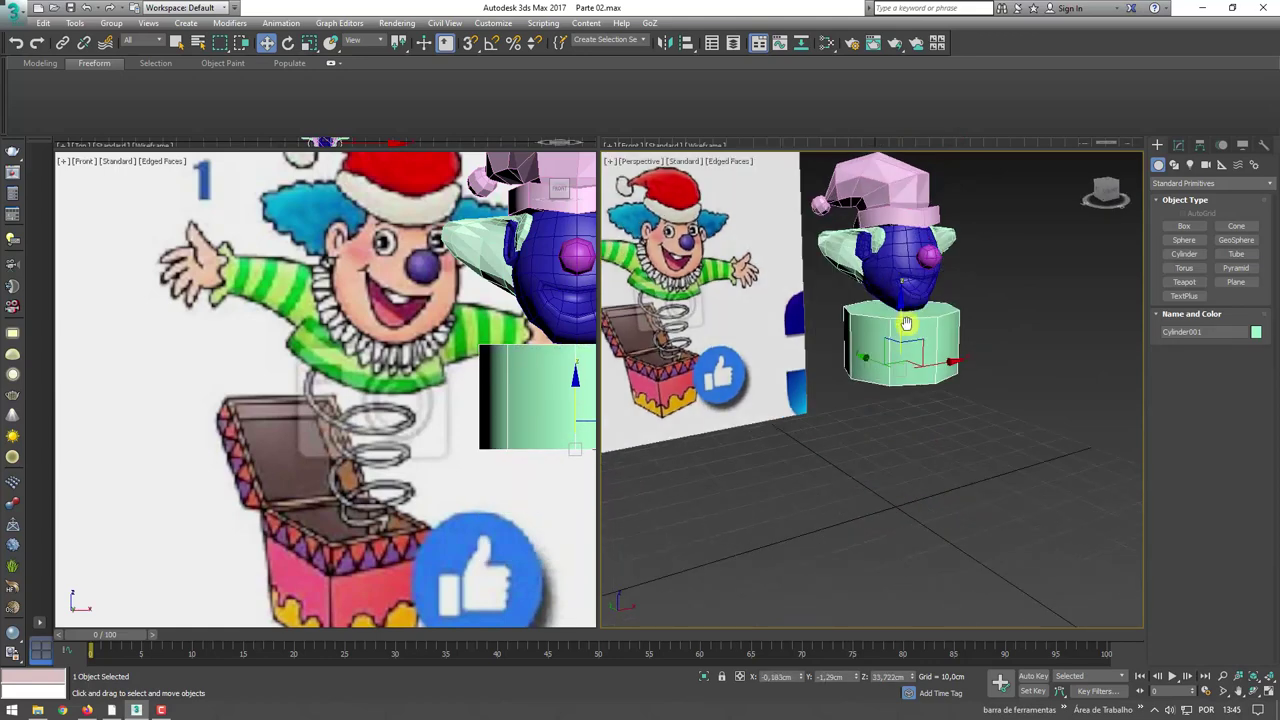
pyautogui.scroll(2, 905, 320)
pyautogui.rightClick(905, 335)
pyautogui.moveTo(958, 480)
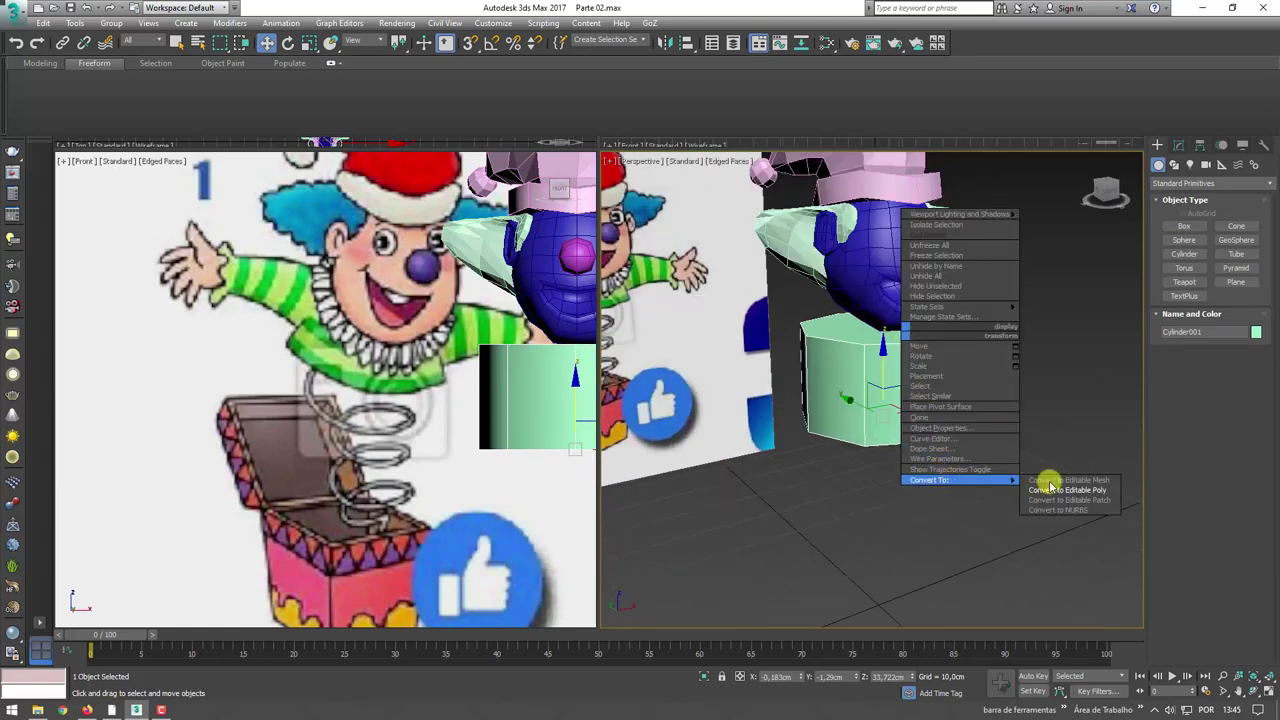
# - Convert the cylinder to Editable Poly and scale its top polygon down into a cone
pyautogui.click(1065, 490)
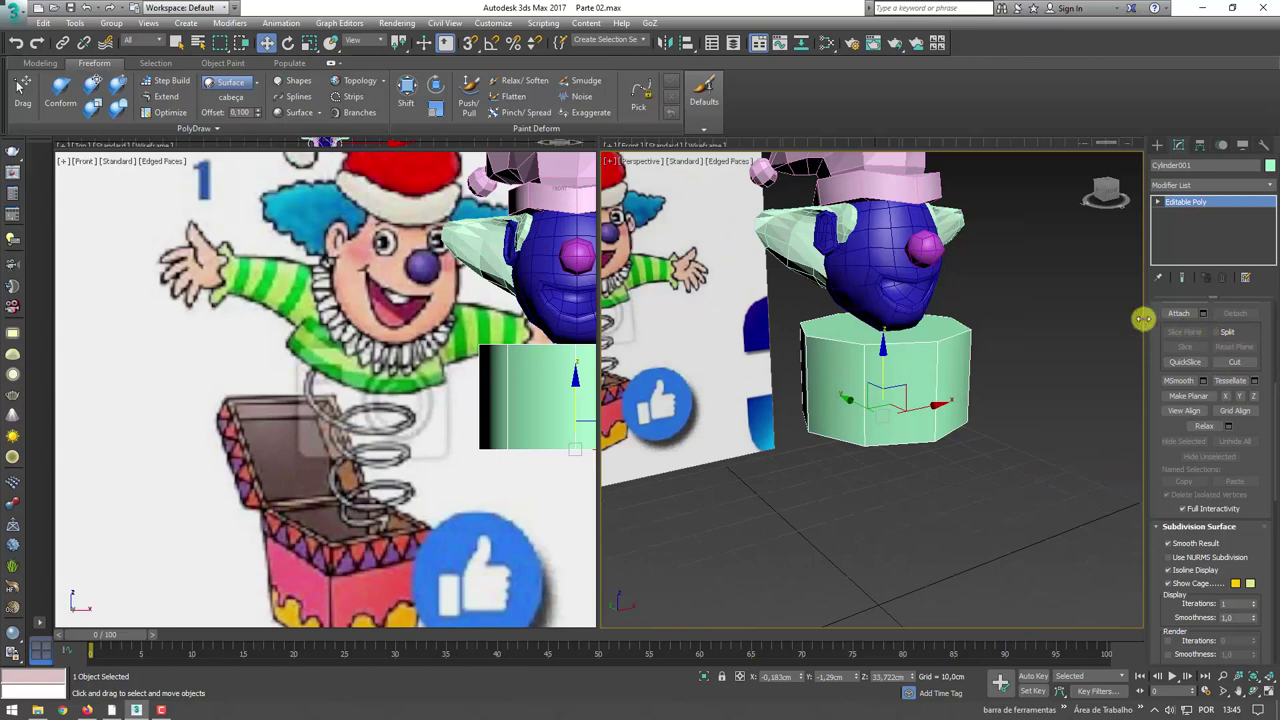
pyautogui.scroll(3, 1155, 390)
pyautogui.scroll(2, 1221, 351)
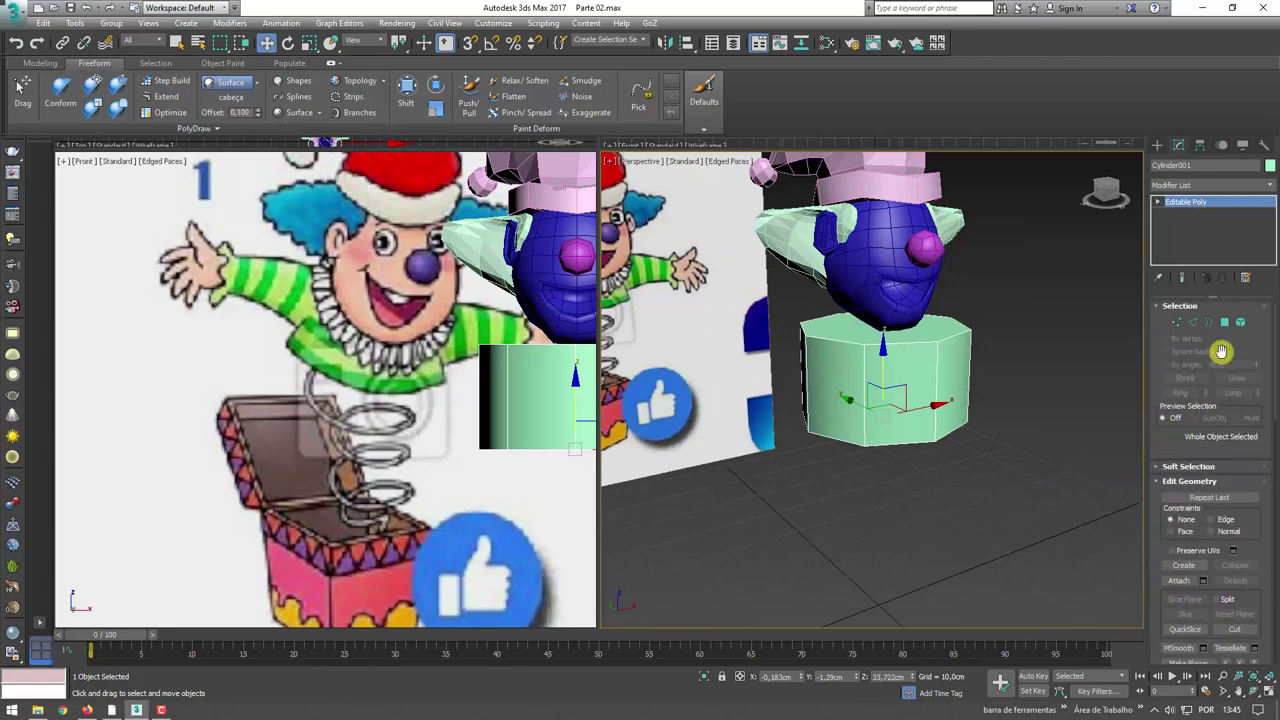
pyautogui.press('4')
pyautogui.click(890, 330)
pyautogui.press('z')
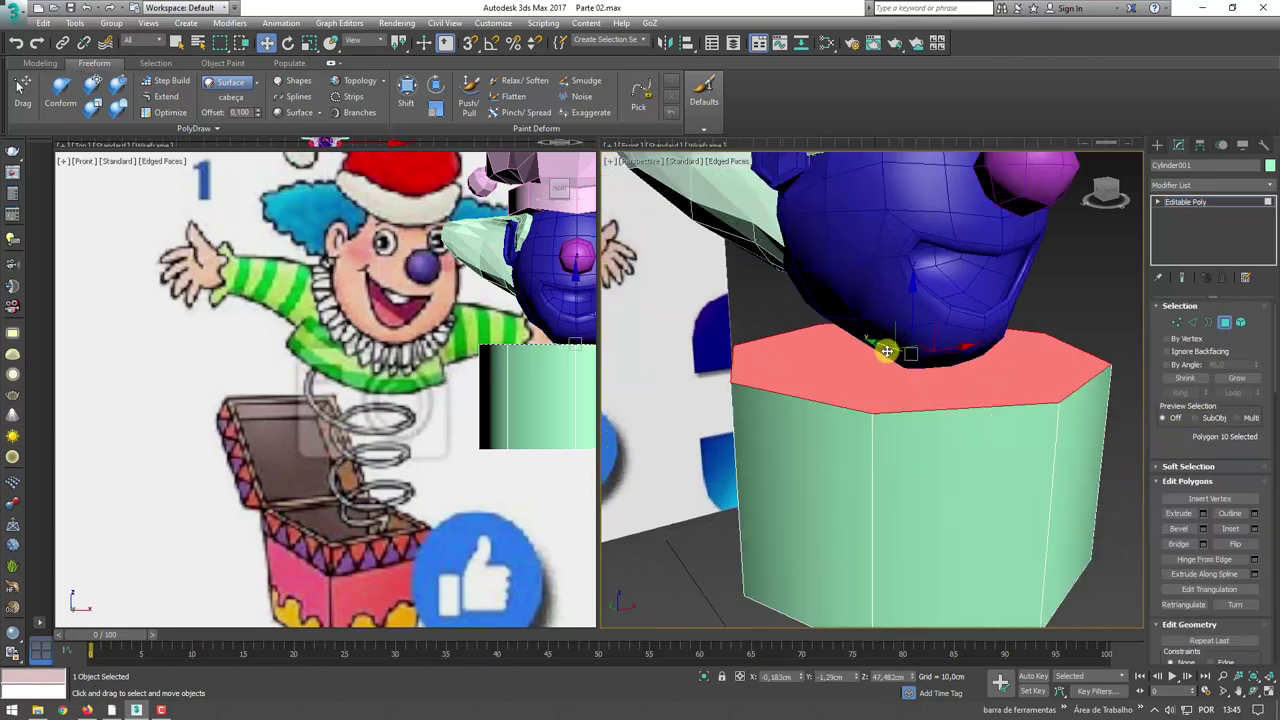
pyautogui.moveTo(920, 357); pyautogui.dragTo(915, 423)
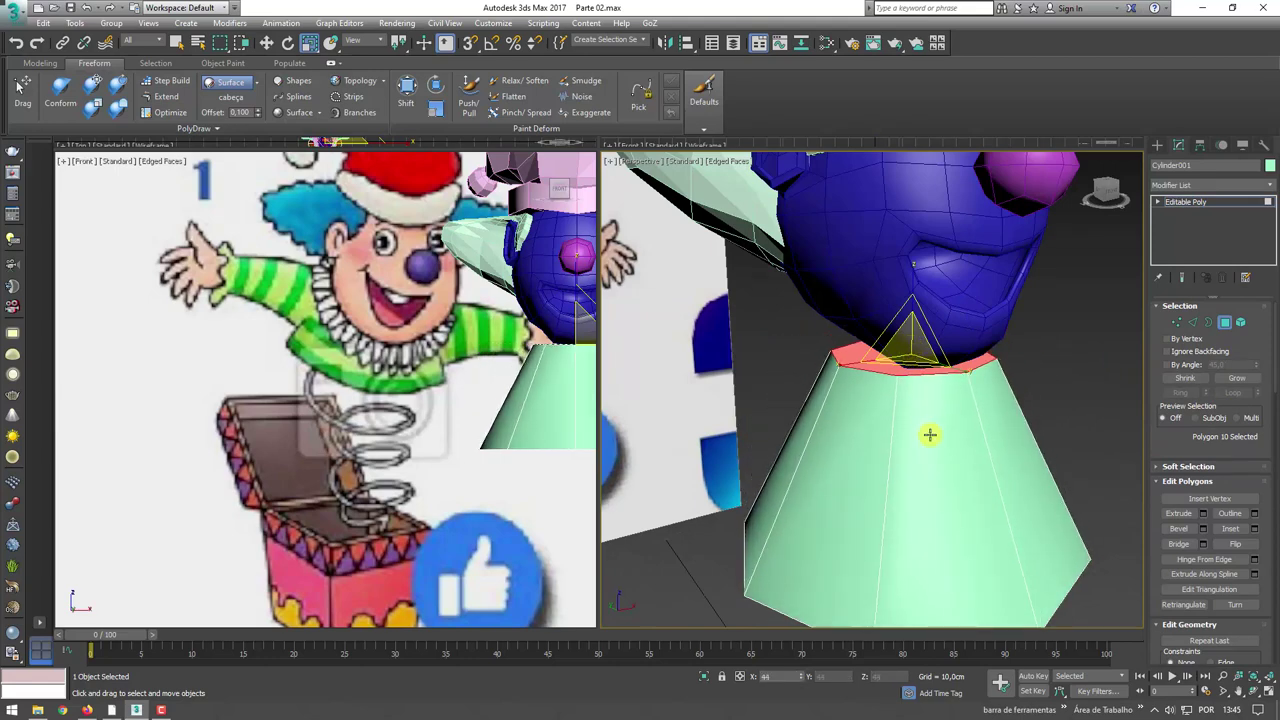
pyautogui.keyDown('alt'); pyautogui.moveTo(915, 423); pyautogui.dragTo(948, 437, button='middle'); pyautogui.keyUp('alt')
pyautogui.moveTo(922, 346); pyautogui.dragTo(943, 373)
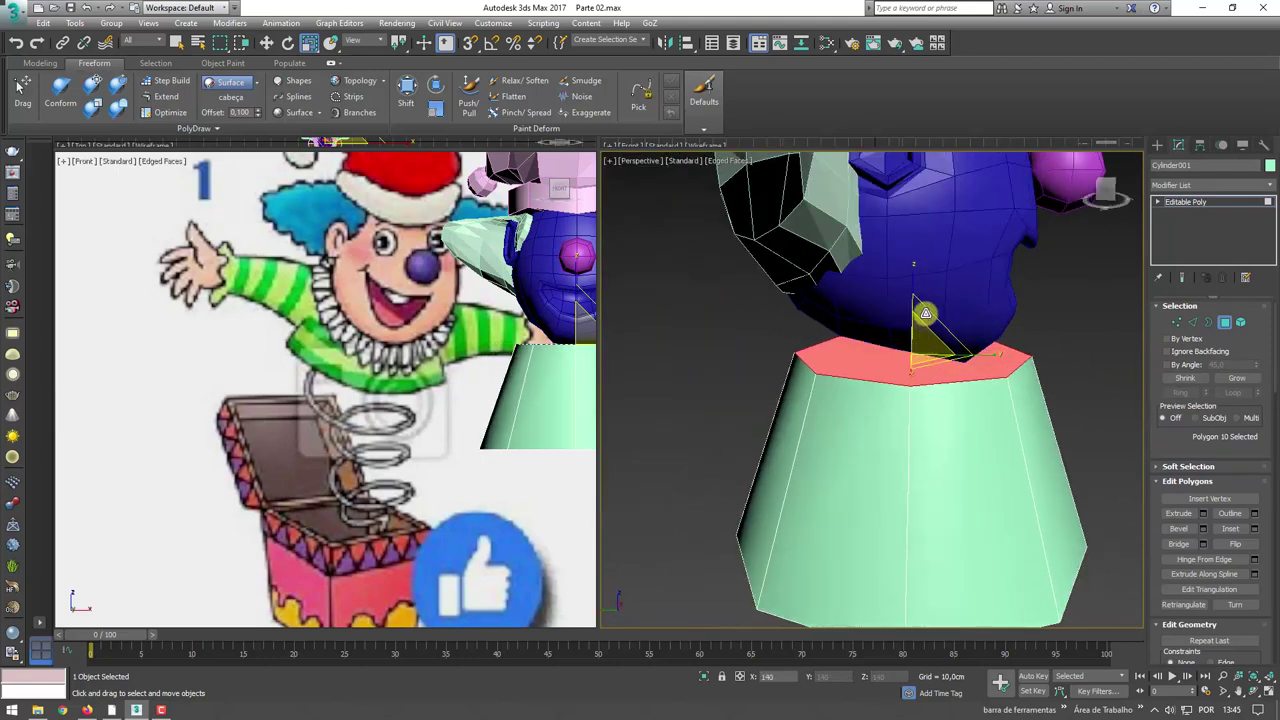
pyautogui.moveTo(949, 384)
pyautogui.keyDown('alt'); pyautogui.mouseDown(button='middle')
pyautogui.moveTo(965, 336)
pyautogui.moveTo(937, 380)
pyautogui.moveTo(917, 373)
pyautogui.mouseUp(button='middle'); pyautogui.keyUp('alt')
pyautogui.press('e')
pyautogui.press('w')
# - Delete the cone's bottom polygon so it is open underneath
pyautogui.click(933, 364)
pyautogui.moveTo(890, 312)
pyautogui.keyDown('alt'); pyautogui.mouseDown(button='middle')
pyautogui.moveTo(900, 277)
pyautogui.moveTo(930, 285)
pyautogui.mouseUp(button='middle'); pyautogui.keyUp('alt')
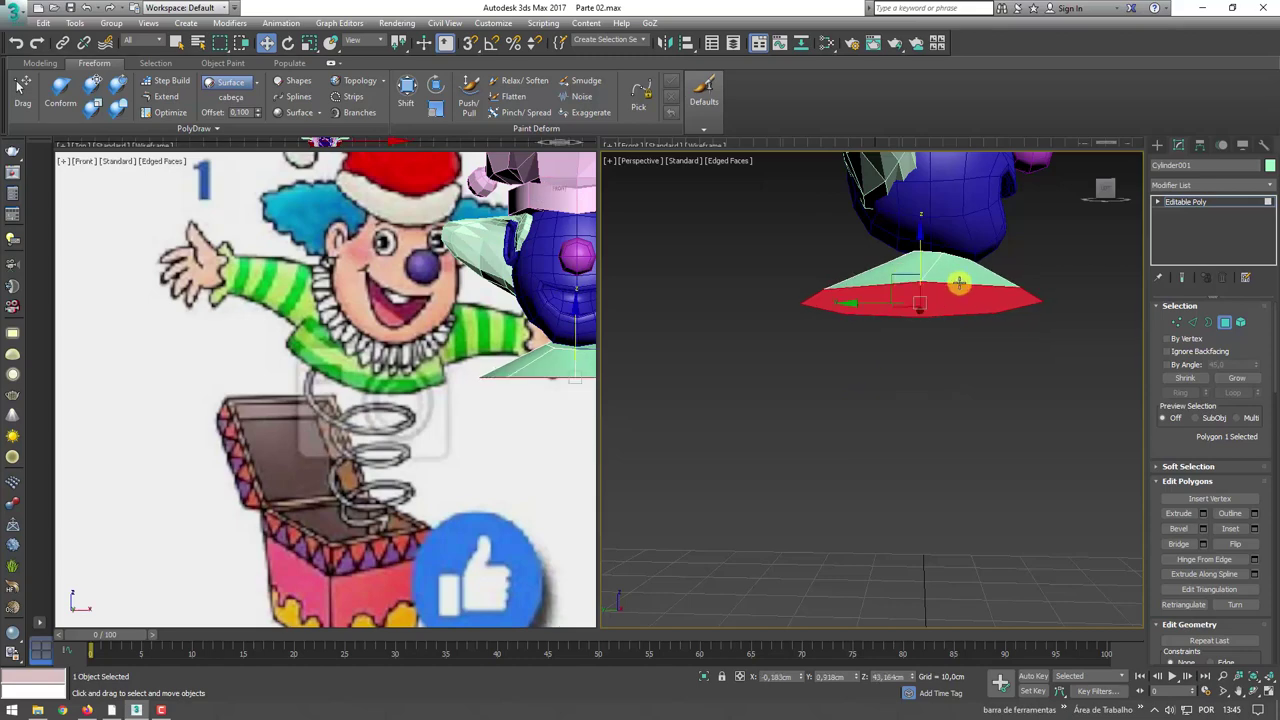
pyautogui.press('e')
pyautogui.press('r')
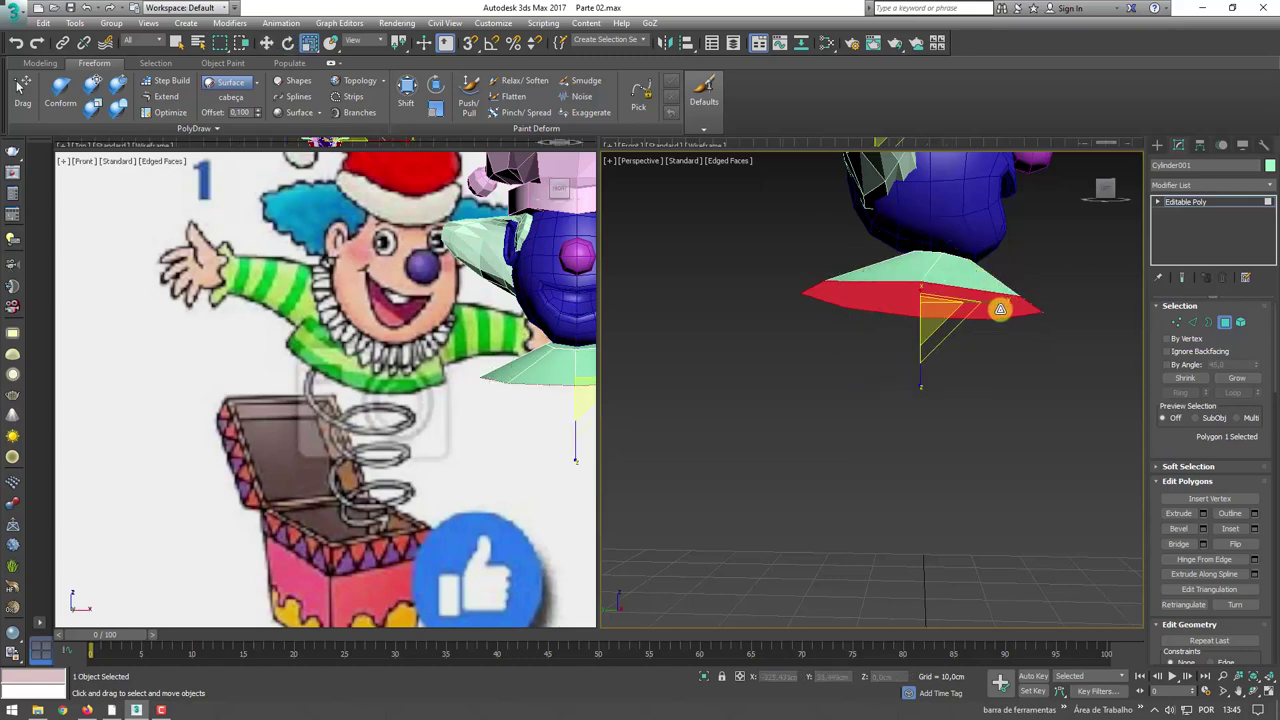
pyautogui.keyDown('alt'); pyautogui.moveTo(995, 307); pyautogui.dragTo(863, 180, button='middle'); pyautogui.keyUp('alt')
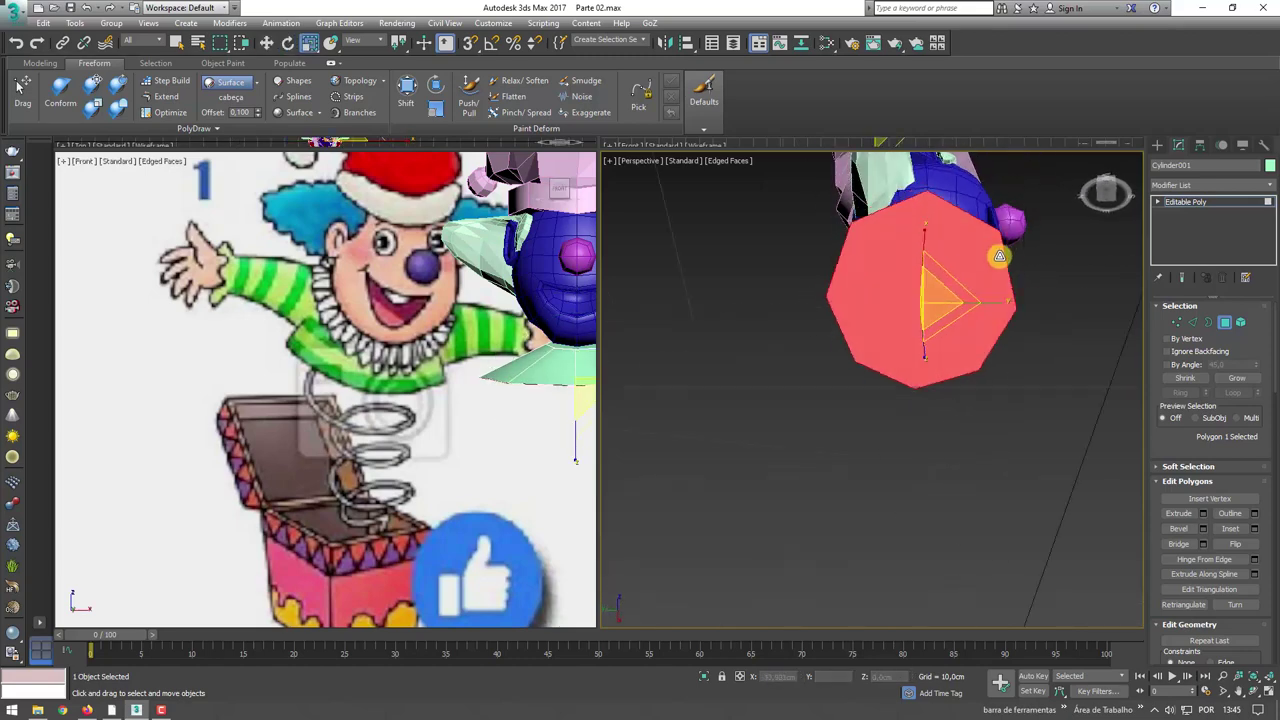
pyautogui.keyDown('alt'); pyautogui.moveTo(996, 310); pyautogui.dragTo(948, 341, button='middle'); pyautogui.keyUp('alt')
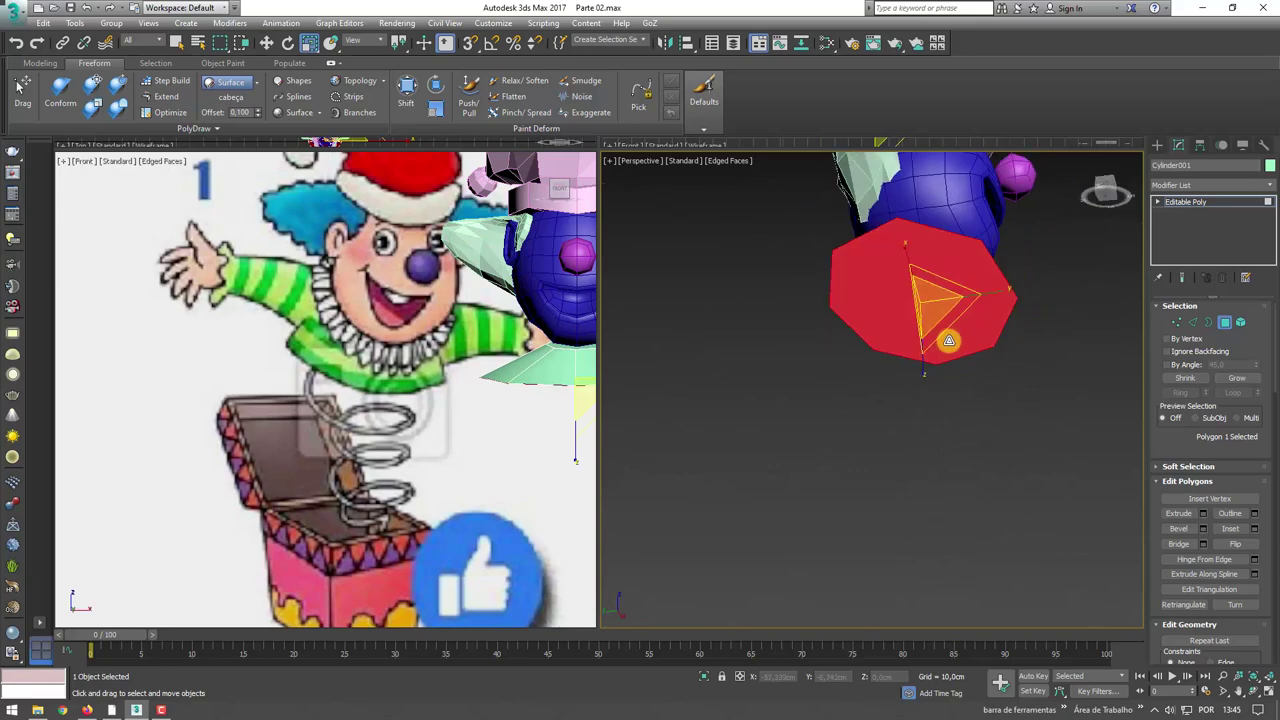
pyautogui.press('Delete')
# - Select the open bottom border and extrude it downward into a flaring collar
pyautogui.click(1207, 326)
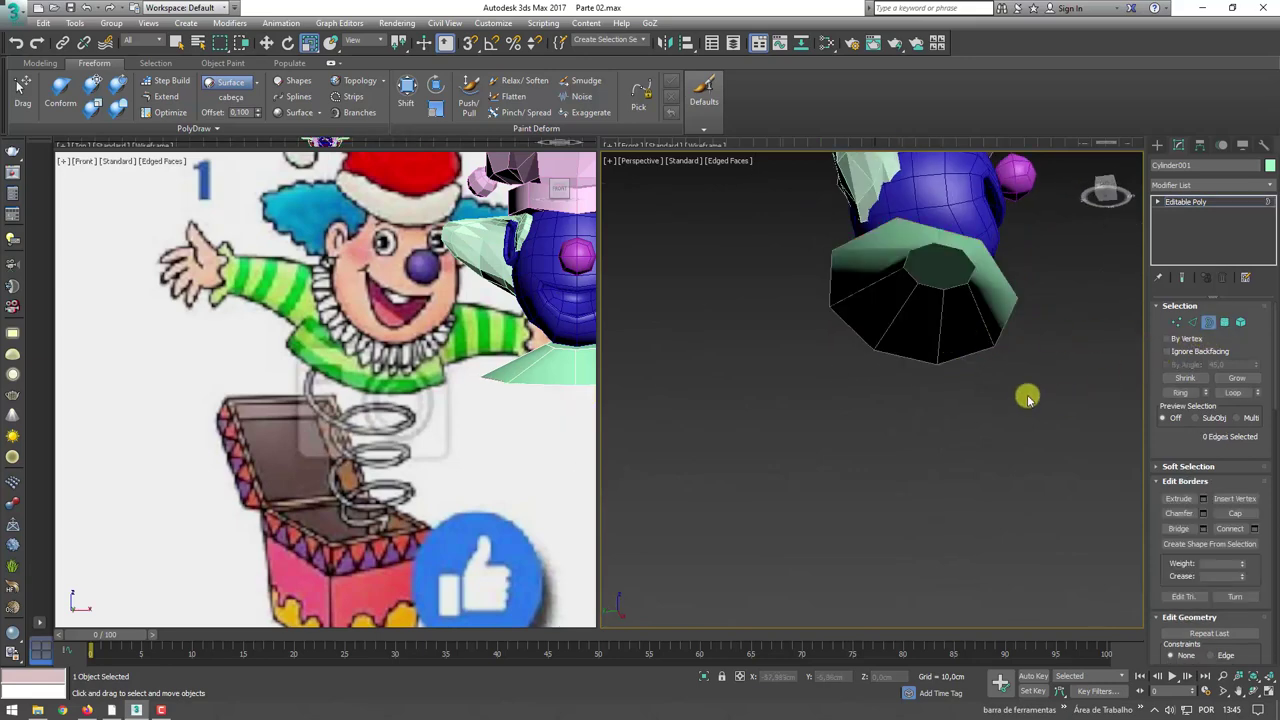
pyautogui.click(995, 312)
pyautogui.moveTo(1005, 308)
pyautogui.keyDown('alt'); pyautogui.mouseDown(button='middle')
pyautogui.moveTo(929, 371)
pyautogui.moveTo(969, 366)
pyautogui.mouseUp(button='middle'); pyautogui.keyUp('alt')
pyautogui.press('w')
pyautogui.keyDown('shift'); pyautogui.moveTo(908, 274); pyautogui.dragTo(892, 314); pyautogui.keyUp('shift')
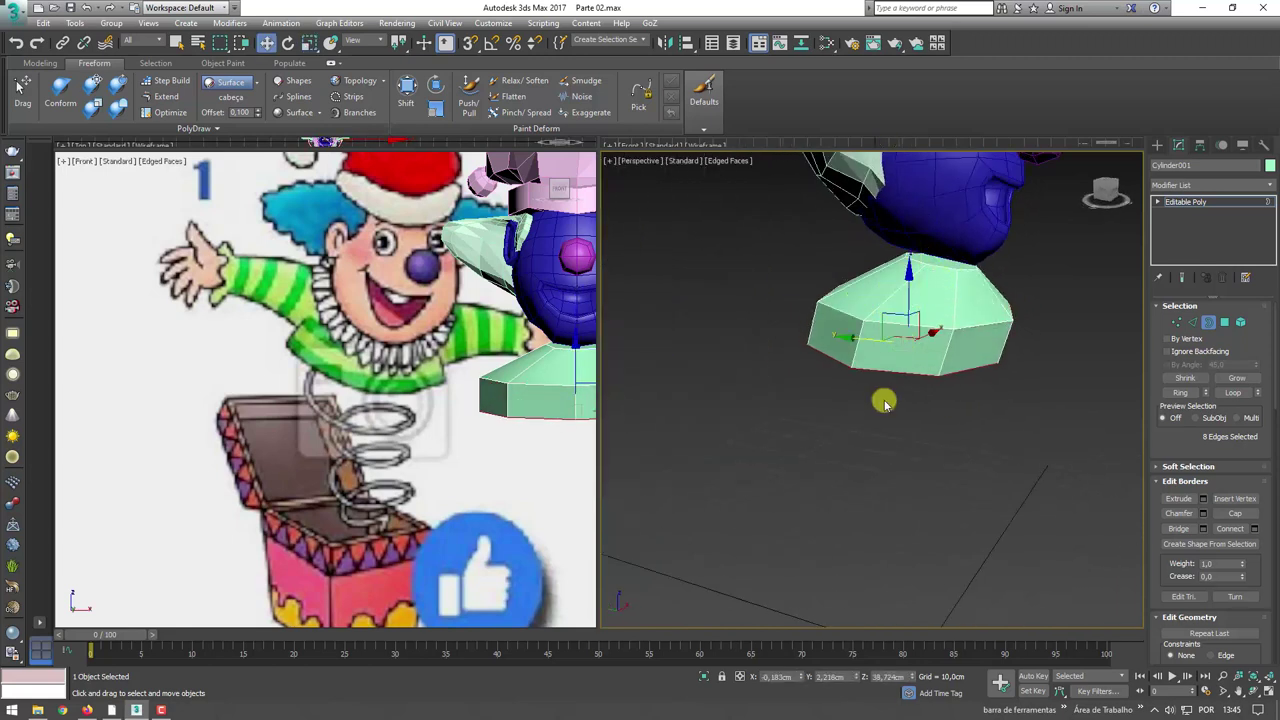
pyautogui.press('e')
pyautogui.press('r')
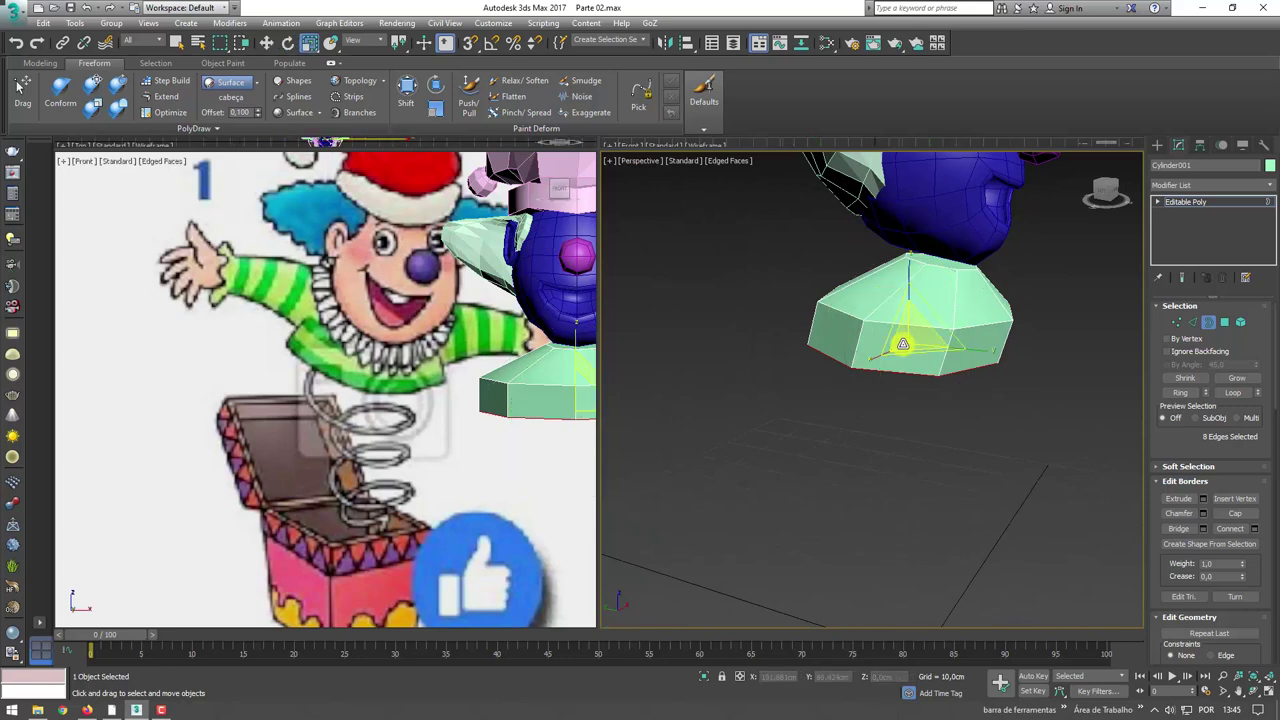
pyautogui.moveTo(920, 329)
pyautogui.keyDown('alt'); pyautogui.mouseDown(button='middle')
pyautogui.moveTo(814, 358)
pyautogui.moveTo(969, 382)
pyautogui.mouseUp(button='middle'); pyautogui.keyUp('alt')
pyautogui.press('w')
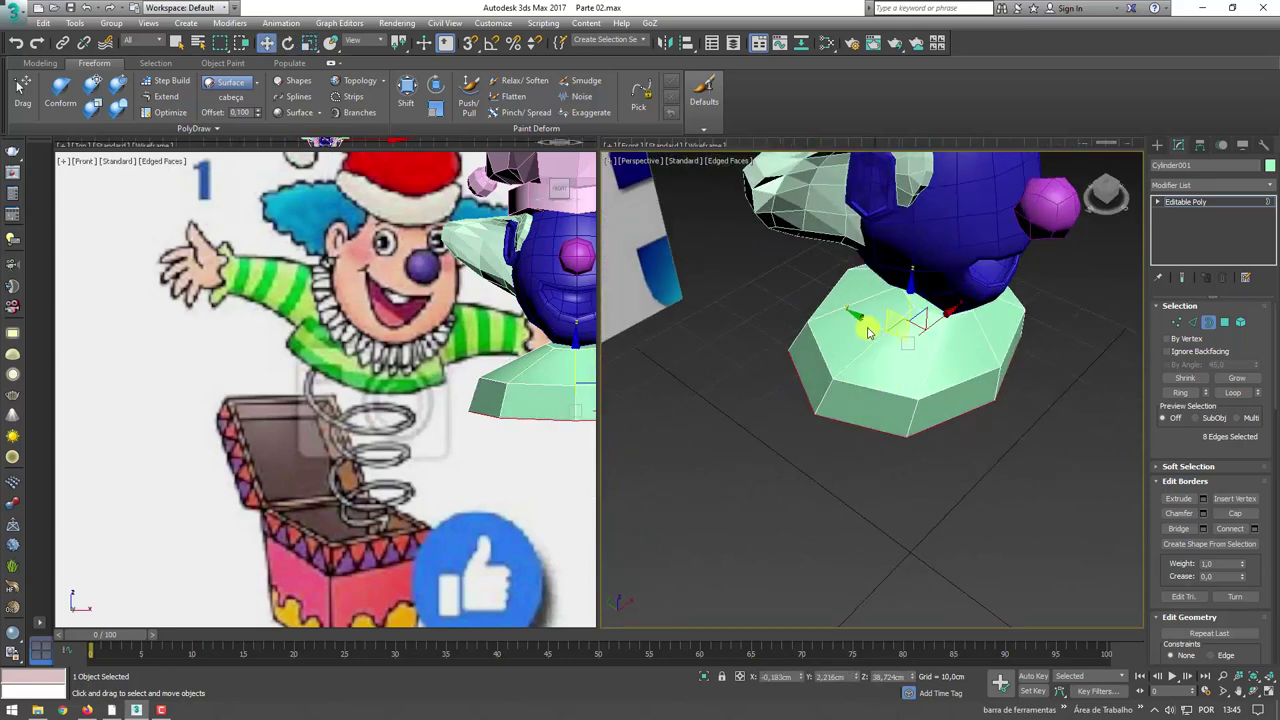
pyautogui.moveTo(868, 333); pyautogui.dragTo(873, 323)
pyautogui.keyDown('alt'); pyautogui.moveTo(914, 307); pyautogui.dragTo(914, 287, button='middle'); pyautogui.keyUp('alt')
# - Select the collar's top edge loop and scale it narrower to taper the body
pyautogui.press('r')
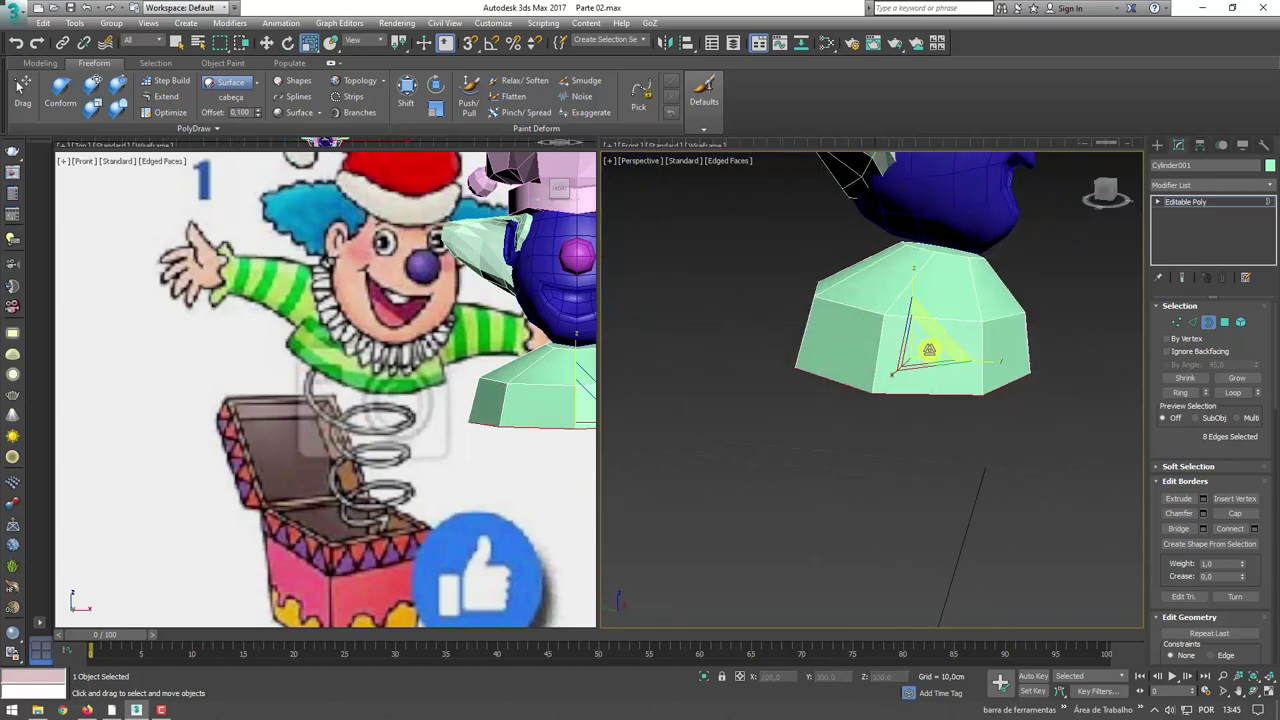
pyautogui.scroll(-3, 330, 390)
pyautogui.scroll(2, 330, 380)
pyautogui.scroll(1, 336, 370)
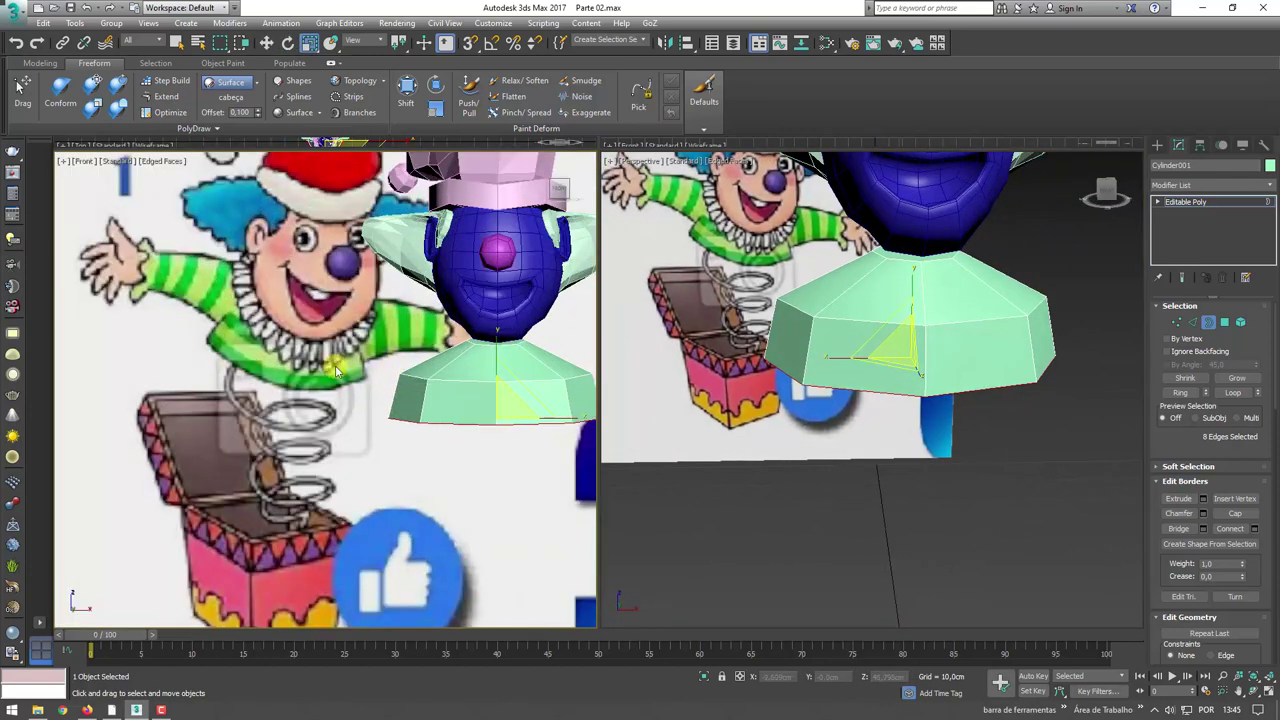
pyautogui.scroll(1, 336, 370)
pyautogui.scroll(1, 336, 370)
pyautogui.click(1193, 321)
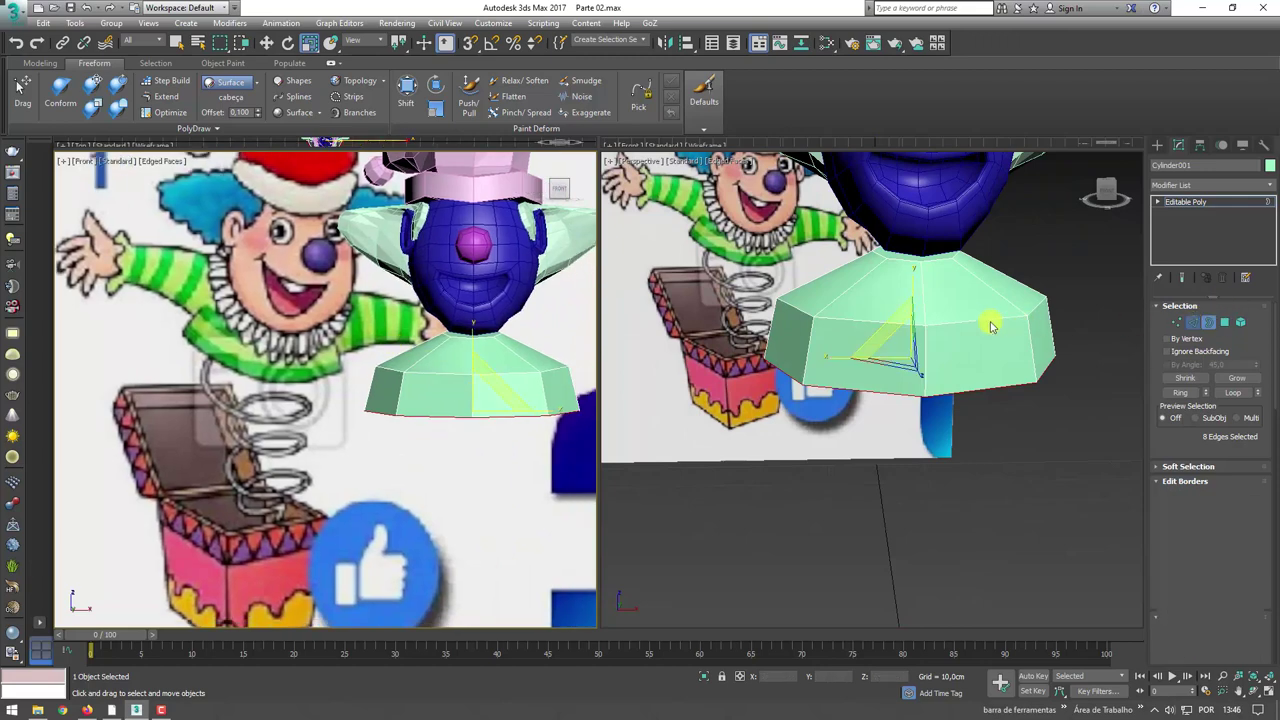
pyautogui.doubleClick(859, 302)
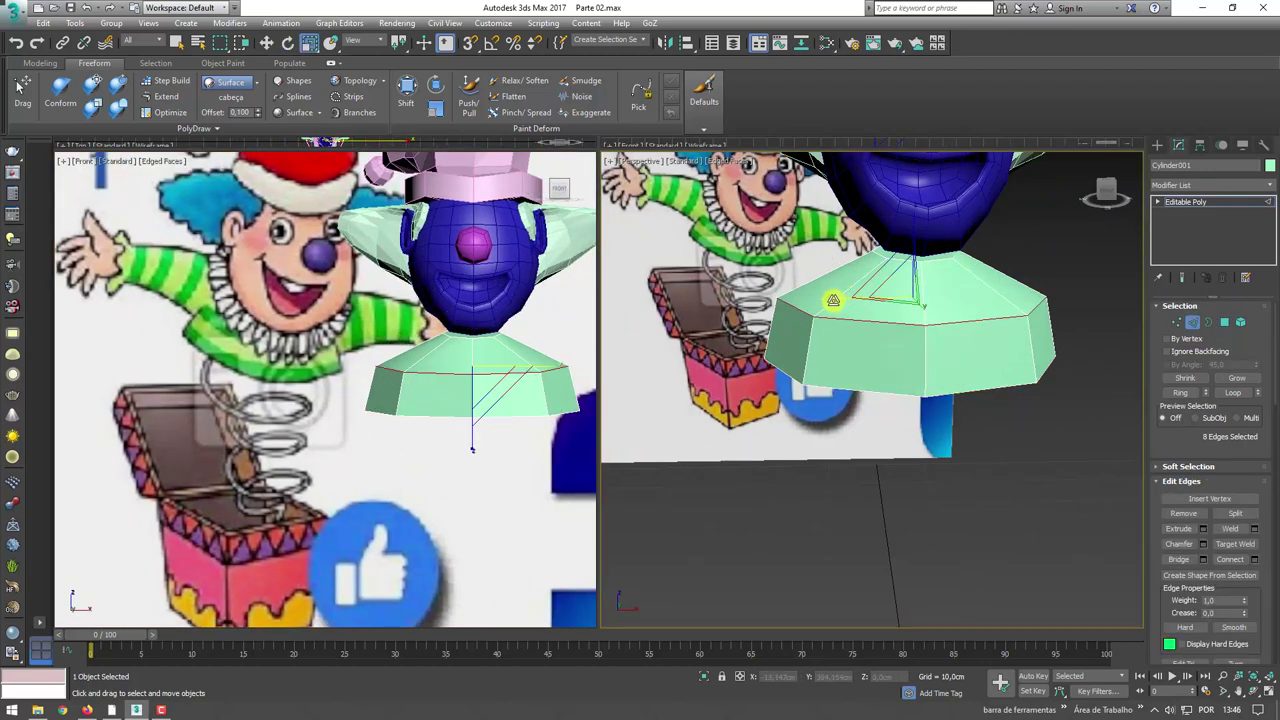
pyautogui.moveTo(833, 300); pyautogui.dragTo(851, 297)
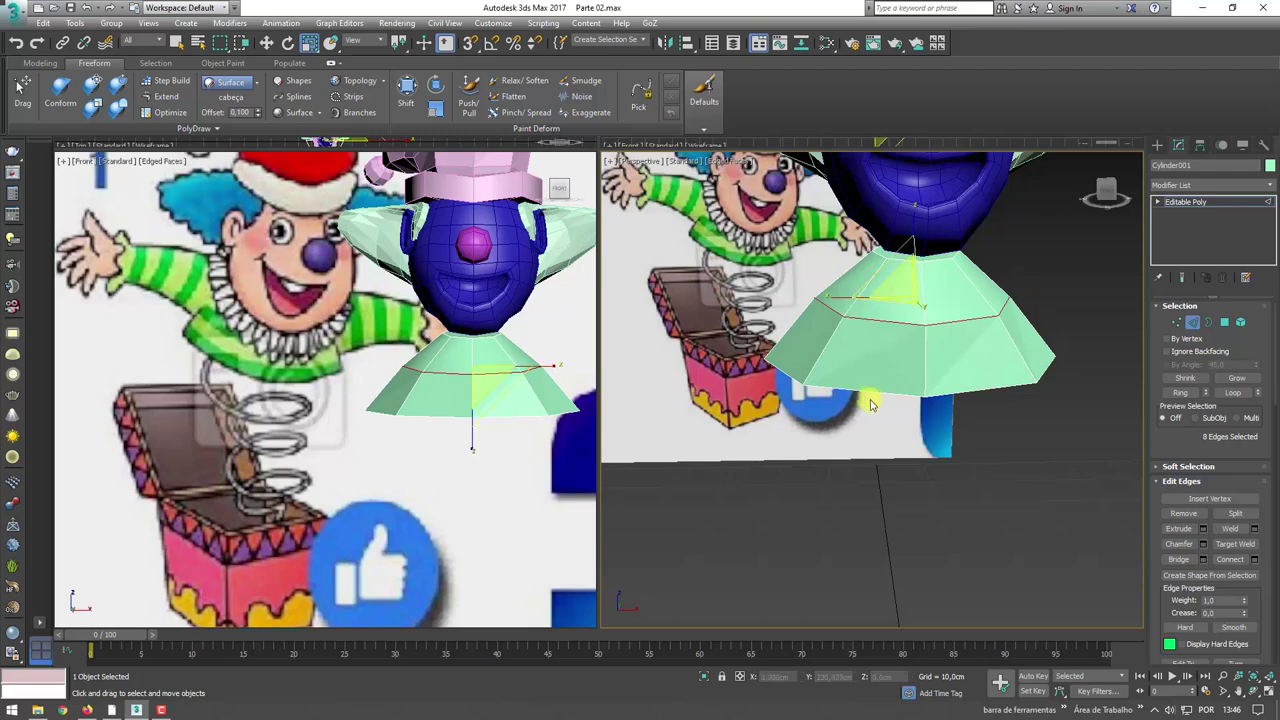
pyautogui.press('r')
pyautogui.moveTo(828, 357); pyautogui.dragTo(841, 357)
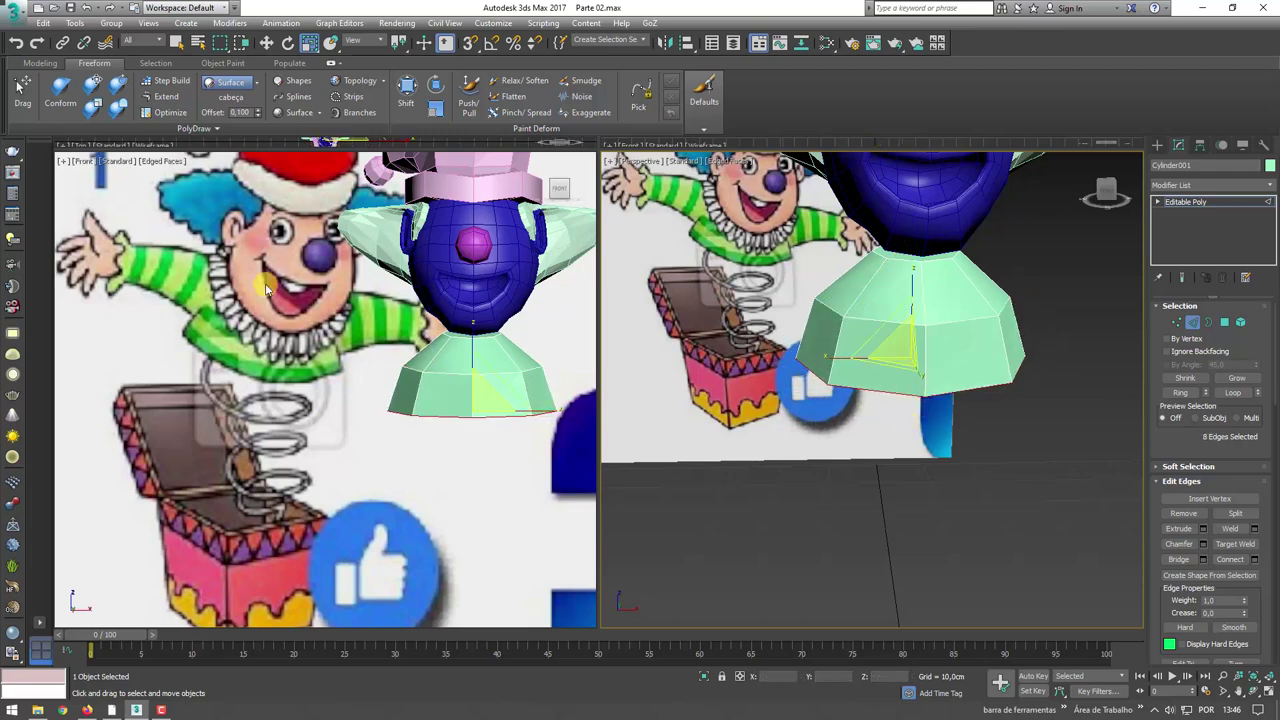
pyautogui.keyDown('alt'); pyautogui.moveTo(993, 385); pyautogui.dragTo(1095, 389, button='middle'); pyautogui.keyUp('alt')
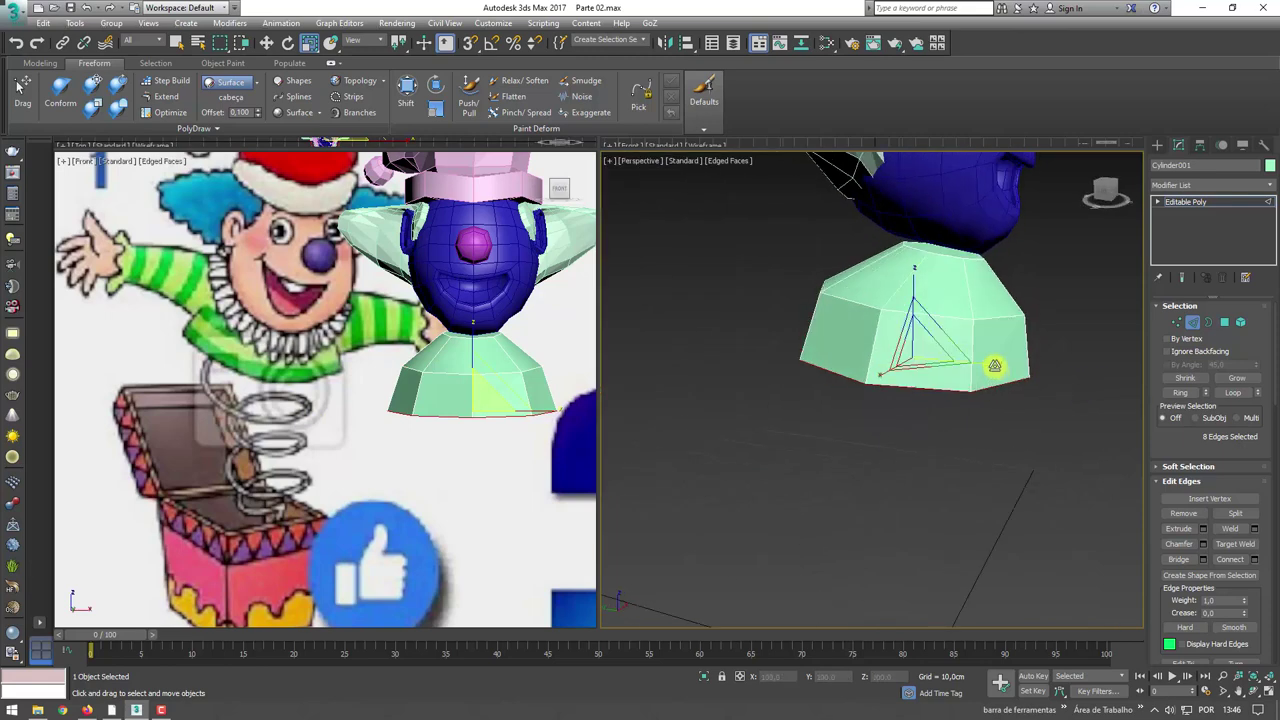
# - Extrude the body's bottom border further down into a new row of polygons, then clear the selection
pyautogui.click(1225, 323)
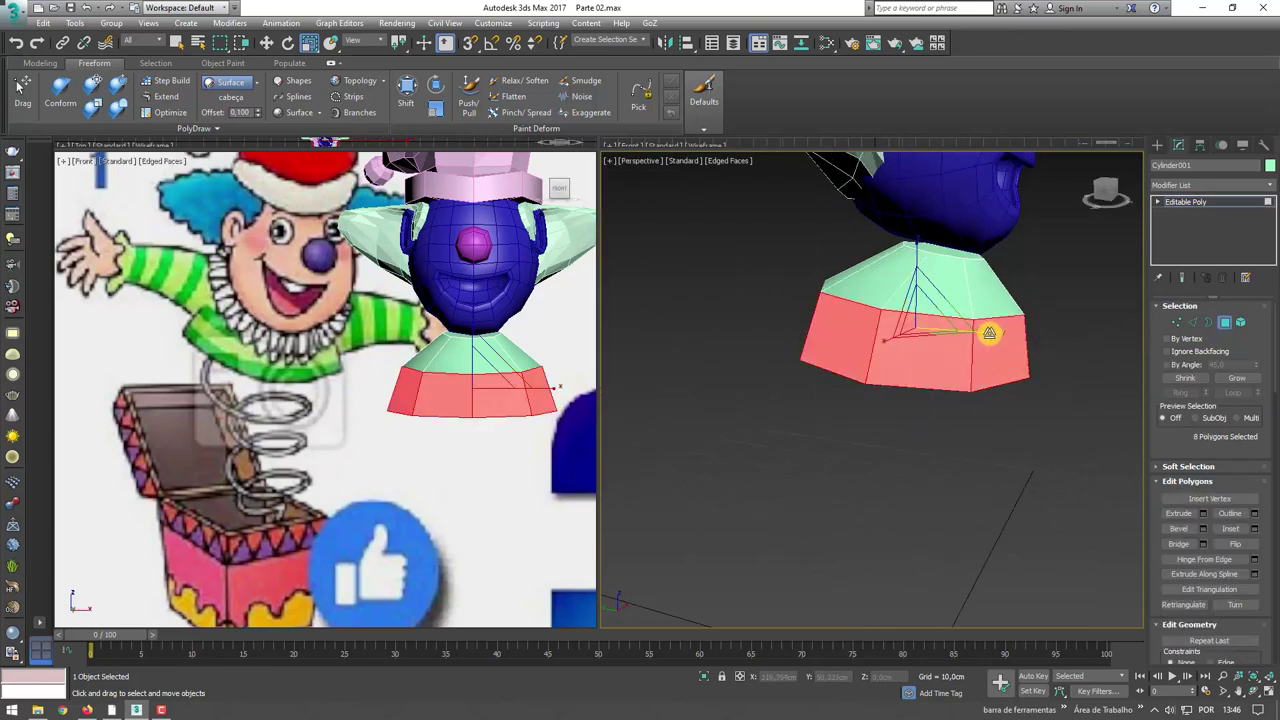
pyautogui.press('w')
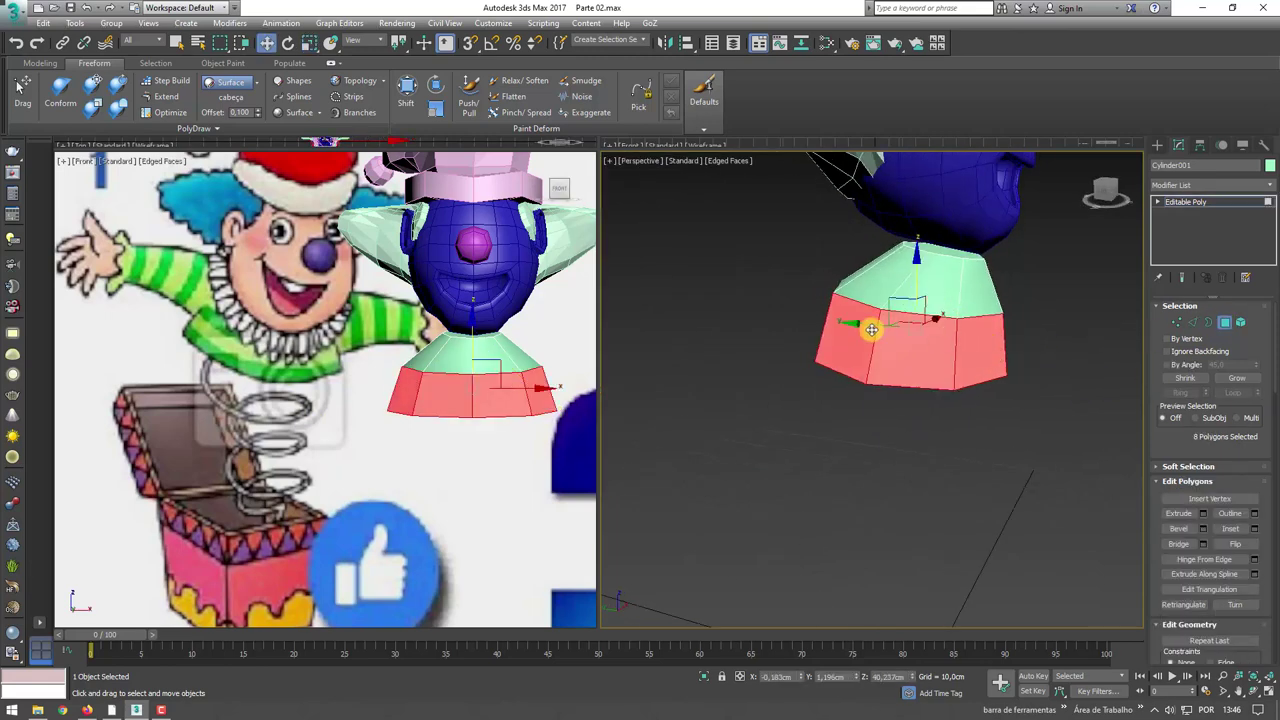
pyautogui.moveTo(868, 327)
pyautogui.keyDown('alt'); pyautogui.mouseDown(button='middle')
pyautogui.moveTo(1086, 380)
pyautogui.moveTo(936, 367)
pyautogui.moveTo(889, 289)
pyautogui.moveTo(1124, 320)
pyautogui.mouseUp(button='middle'); pyautogui.keyUp('alt')
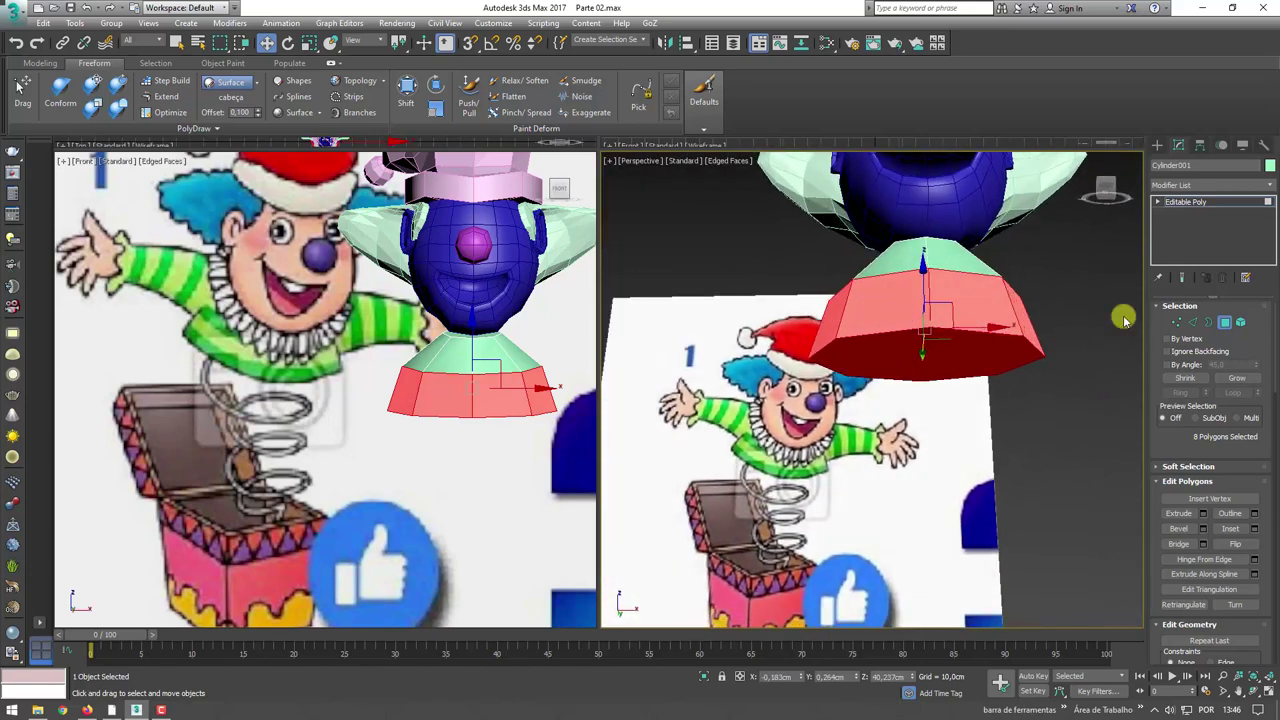
pyautogui.click(1207, 325)
pyautogui.click(1037, 363)
pyautogui.keyDown('alt'); pyautogui.moveTo(1037, 363); pyautogui.dragTo(930, 313, button='middle'); pyautogui.keyUp('alt')
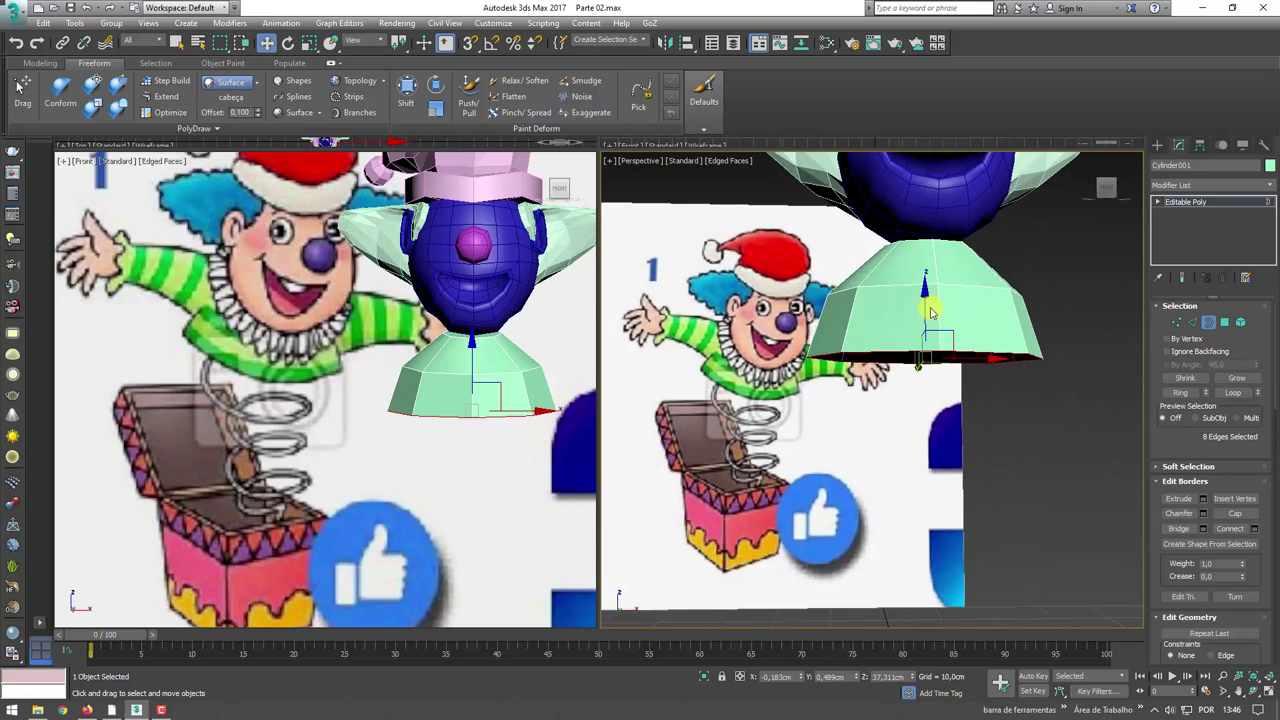
pyautogui.keyDown('shift'); pyautogui.moveTo(923, 327); pyautogui.dragTo(923, 355); pyautogui.keyUp('shift')
pyautogui.press('e')
pyautogui.moveTo(937, 374)
pyautogui.keyDown('alt'); pyautogui.mouseDown(button='middle')
pyautogui.moveTo(998, 405)
pyautogui.moveTo(920, 428)
pyautogui.moveTo(909, 377)
pyautogui.mouseUp(button='middle'); pyautogui.keyUp('alt')
pyautogui.press('w')
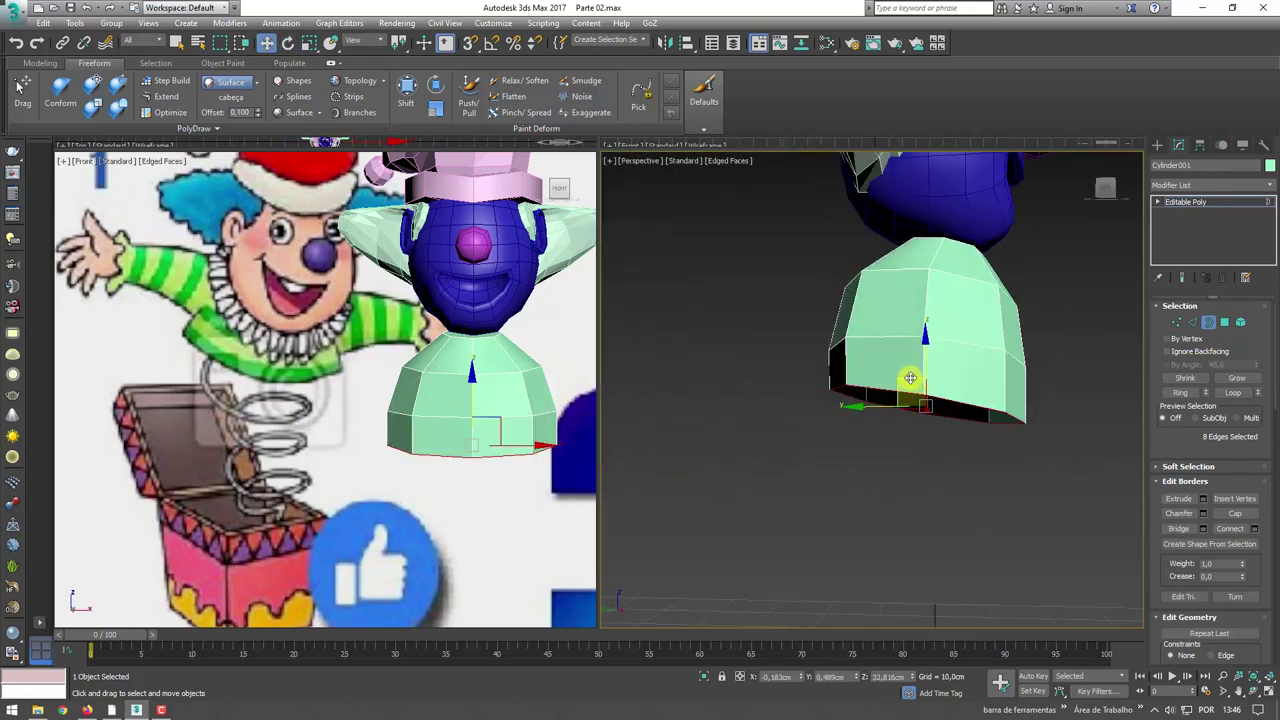
pyautogui.moveTo(904, 389); pyautogui.dragTo(906, 393)
pyautogui.moveTo(906, 391)
pyautogui.keyDown('alt'); pyautogui.mouseDown(button='middle')
pyautogui.moveTo(1023, 349)
pyautogui.moveTo(981, 444)
pyautogui.moveTo(877, 471)
pyautogui.mouseUp(button='middle'); pyautogui.keyUp('alt')
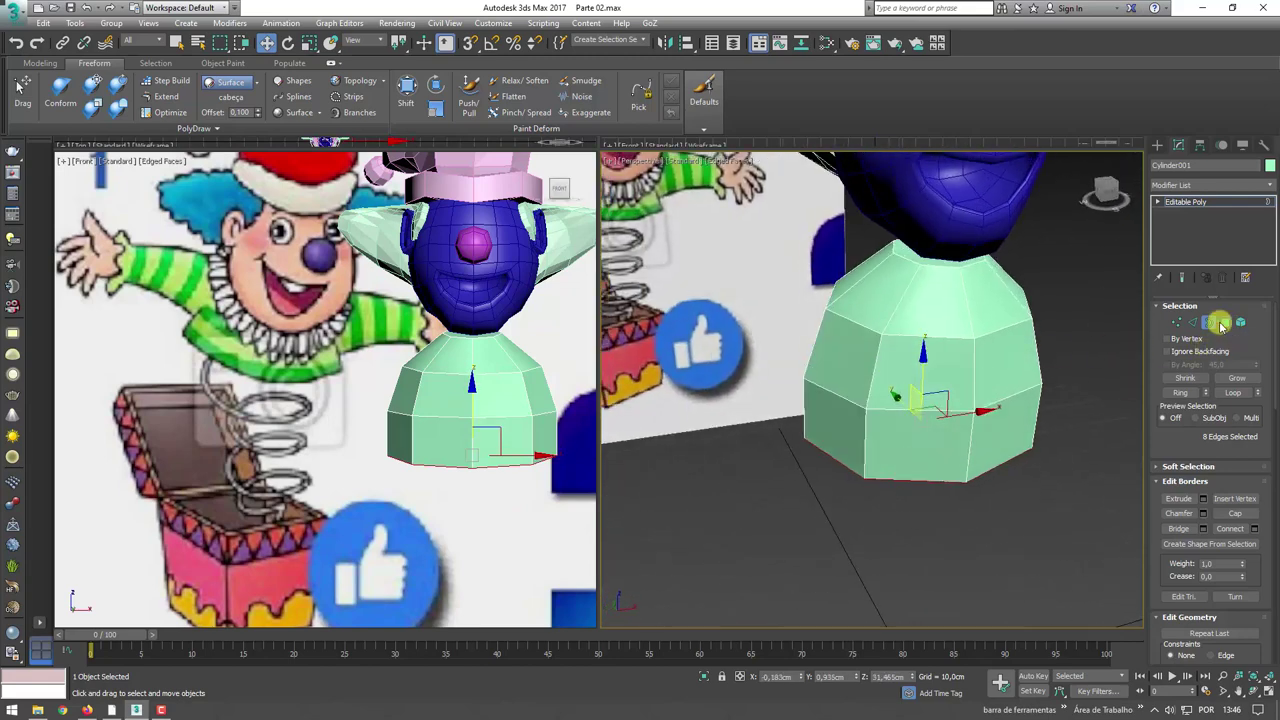
pyautogui.click(1224, 322)
pyautogui.click(1085, 300)
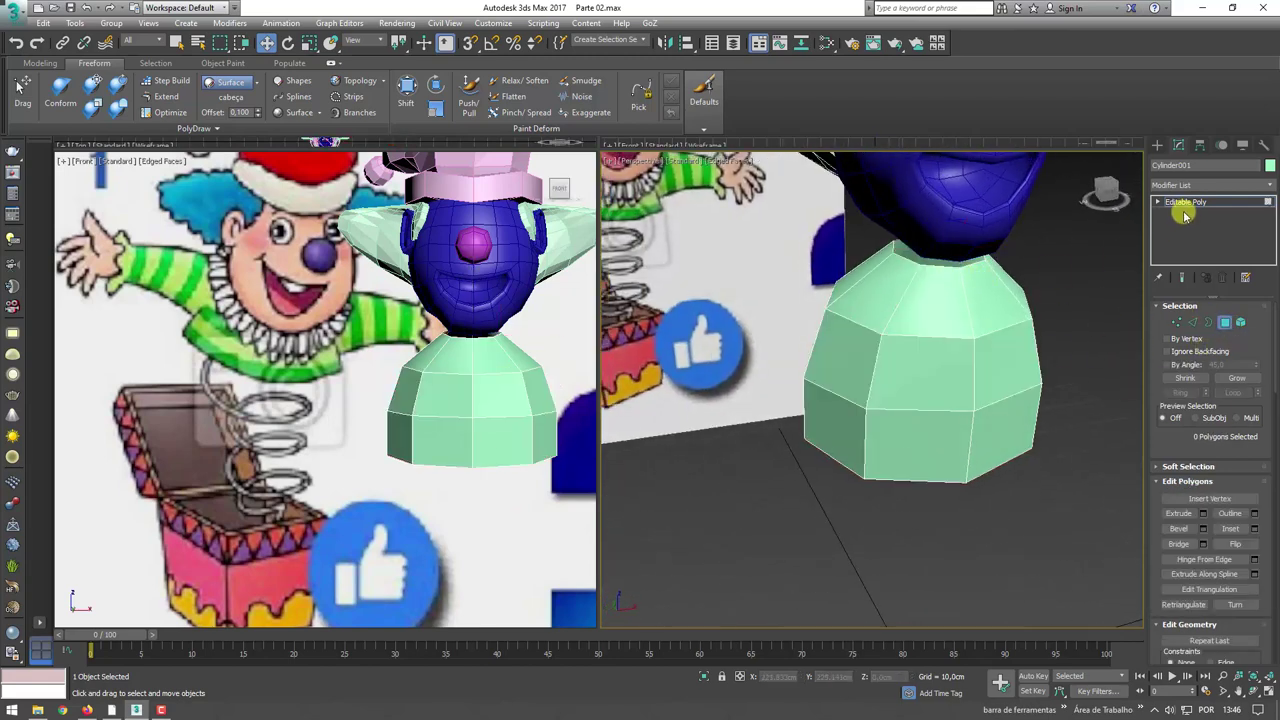
# - Select the head 'cabeça' and Attach the green body to it as one mesh
pyautogui.press('4')
pyautogui.moveTo(1075, 253)
pyautogui.keyDown('alt'); pyautogui.mouseDown(button='middle')
pyautogui.moveTo(969, 300)
pyautogui.moveTo(966, 268)
pyautogui.moveTo(833, 281)
pyautogui.mouseUp(button='middle'); pyautogui.keyUp('alt')
pyautogui.moveTo(350, 270); pyautogui.dragTo(341, 407, button='middle')
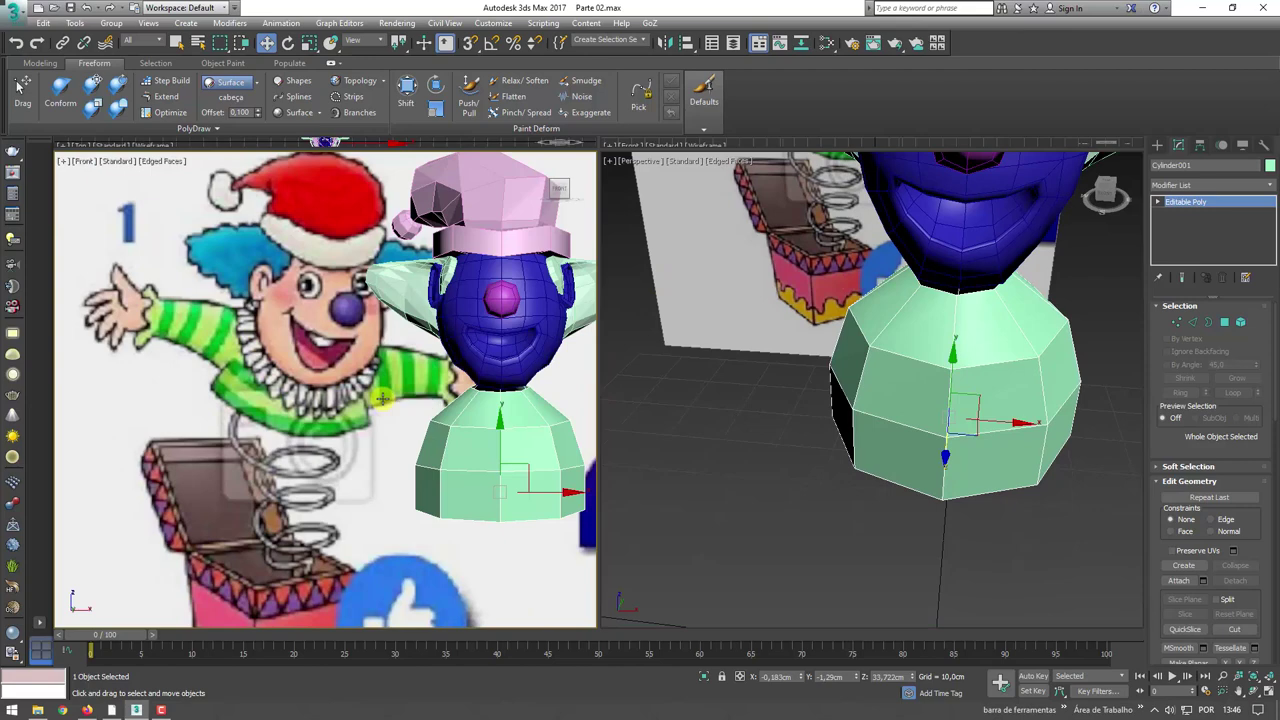
pyautogui.moveTo(1016, 331)
pyautogui.keyDown('alt'); pyautogui.mouseDown(button='middle')
pyautogui.moveTo(1063, 309)
pyautogui.moveTo(1003, 266)
pyautogui.mouseUp(button='middle'); pyautogui.keyUp('alt')
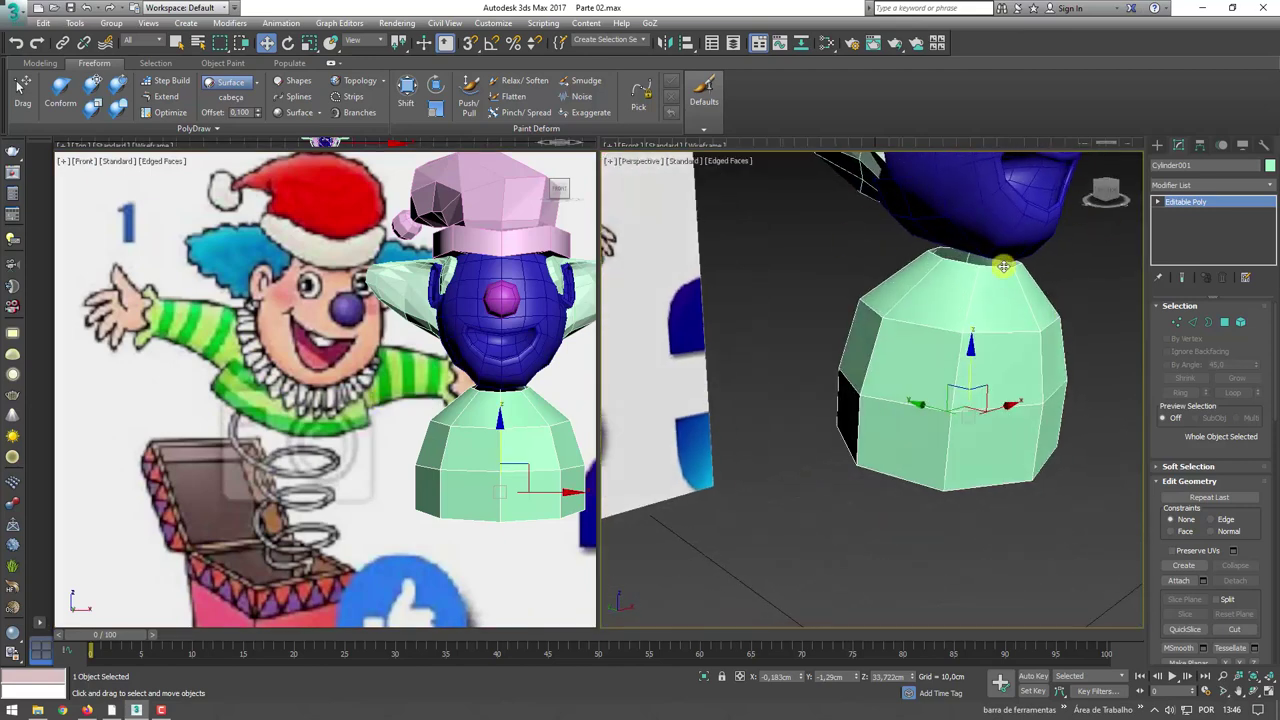
pyautogui.moveTo(1038, 338)
pyautogui.keyDown('alt'); pyautogui.mouseDown(button='middle')
pyautogui.moveTo(983, 380)
pyautogui.moveTo(937, 349)
pyautogui.moveTo(1065, 393)
pyautogui.moveTo(887, 399)
pyautogui.moveTo(877, 434)
pyautogui.moveTo(894, 346)
pyautogui.moveTo(950, 307)
pyautogui.mouseUp(button='middle'); pyautogui.keyUp('alt')
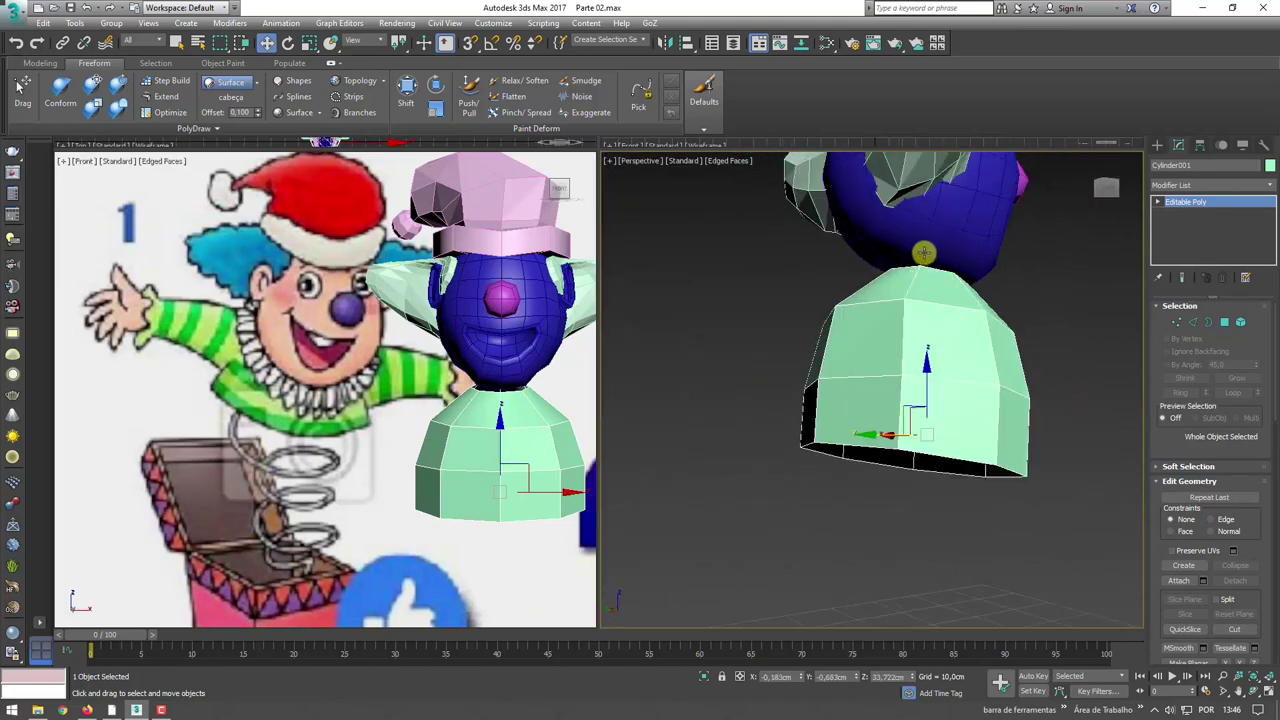
pyautogui.scroll(5, 923, 252)
pyautogui.scroll(-5, 925, 265)
pyautogui.scroll(3, 923, 266)
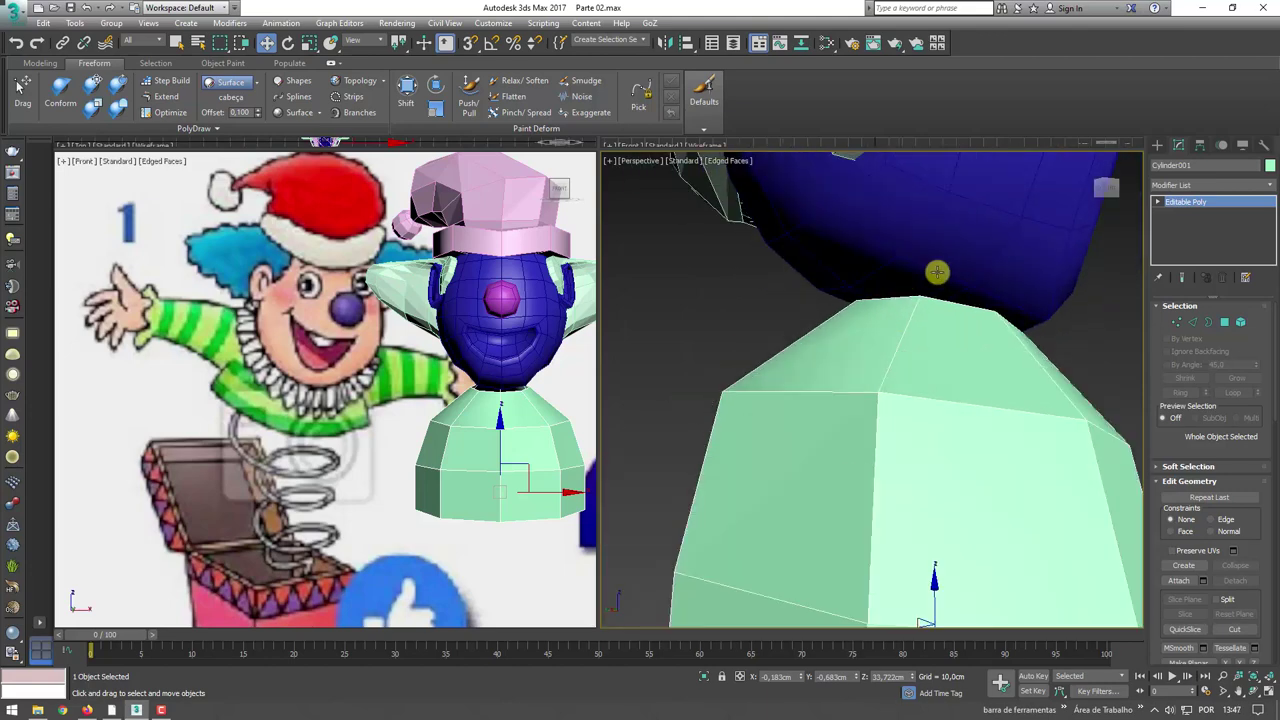
pyautogui.click(1015, 311)
pyautogui.moveTo(909, 323)
pyautogui.keyDown('alt'); pyautogui.mouseDown(button='middle')
pyautogui.moveTo(886, 334)
pyautogui.moveTo(924, 327)
pyautogui.moveTo(1205, 487)
pyautogui.mouseUp(button='middle'); pyautogui.keyUp('alt')
pyautogui.click(1198, 581)
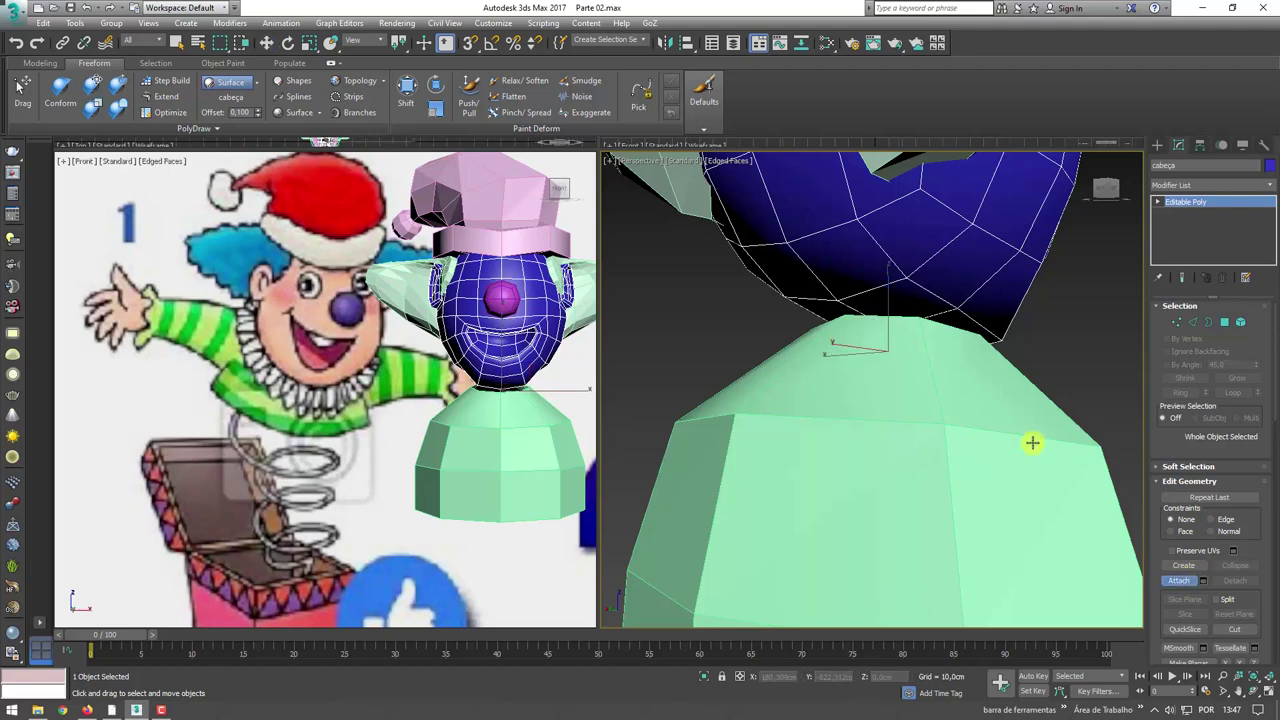
pyautogui.click(946, 400)
pyautogui.keyDown('alt'); pyautogui.moveTo(946, 400); pyautogui.dragTo(1070, 345, button='middle'); pyautogui.keyUp('alt')
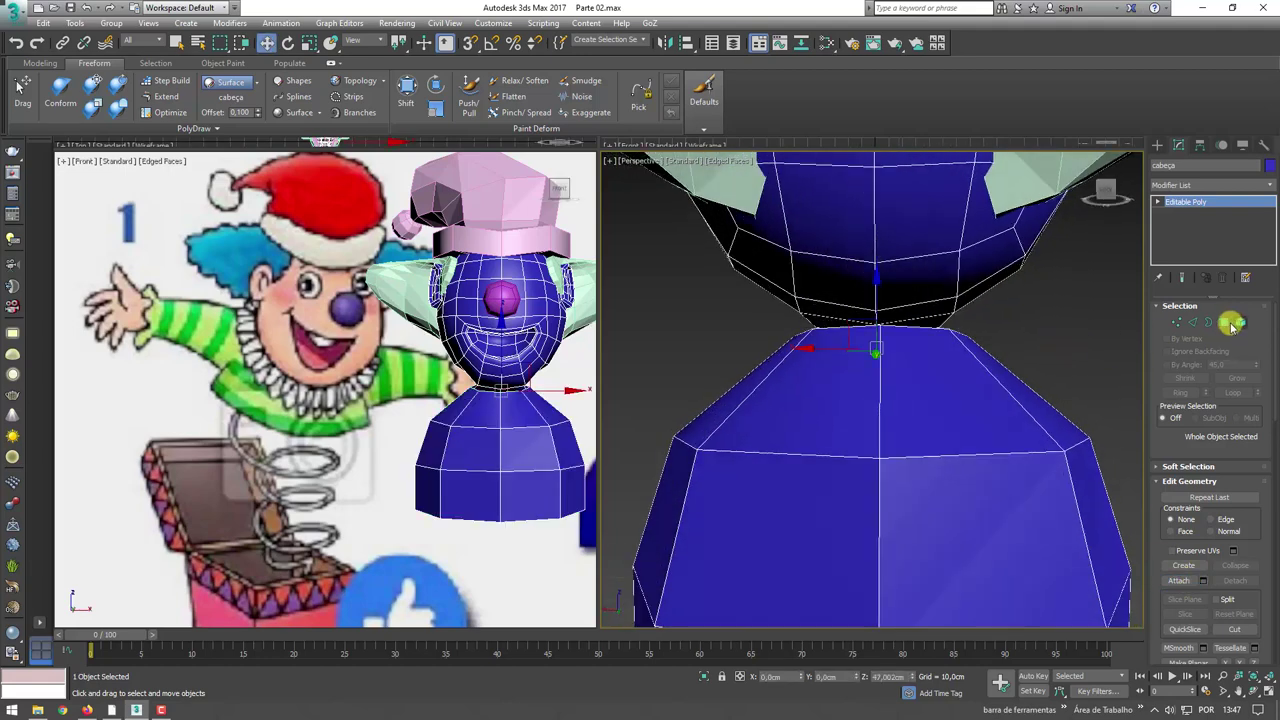
# - Select four neck polygons with soft selection off and delete them
pyautogui.click(1224, 321)
pyautogui.moveTo(960, 317); pyautogui.dragTo(900, 306)
pyautogui.press('w')
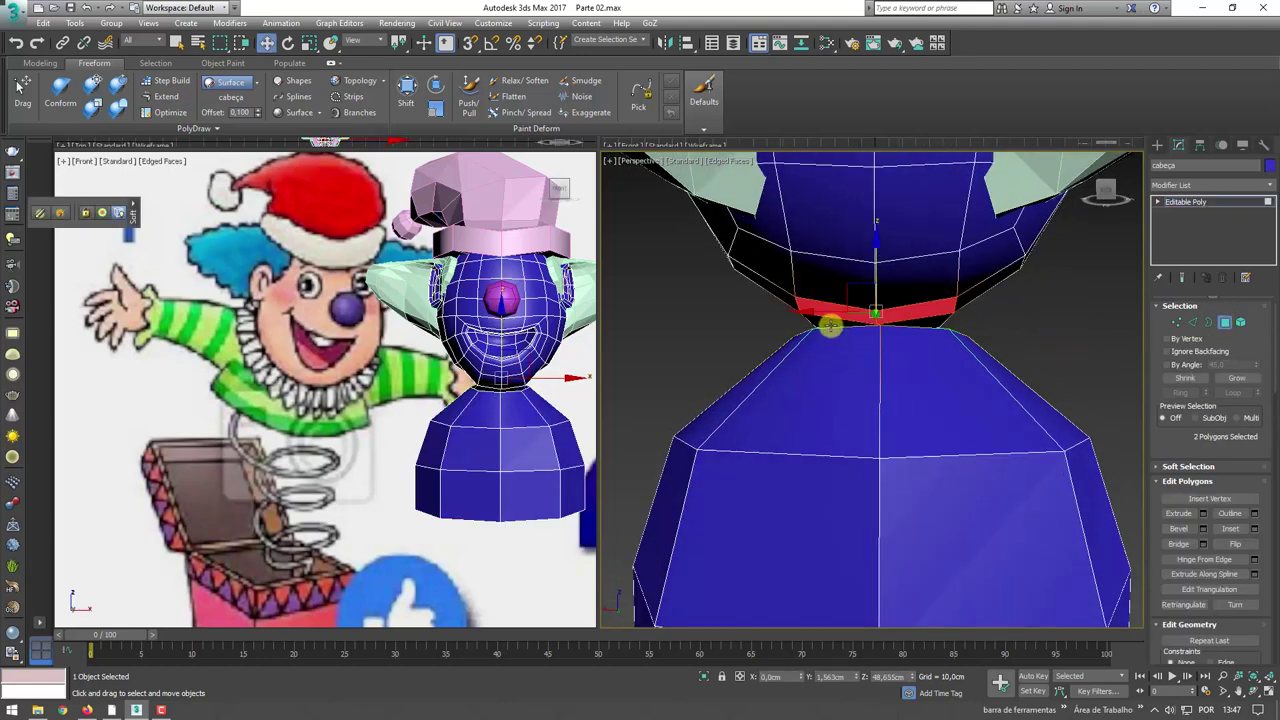
pyautogui.keyDown('ctrl'); pyautogui.click(906, 320); pyautogui.keyUp('ctrl')
pyautogui.keyDown('ctrl'); pyautogui.click(969, 323); pyautogui.keyUp('ctrl')
pyautogui.keyDown('alt'); pyautogui.moveTo(969, 323); pyautogui.dragTo(923, 329, button='middle'); pyautogui.keyUp('alt')
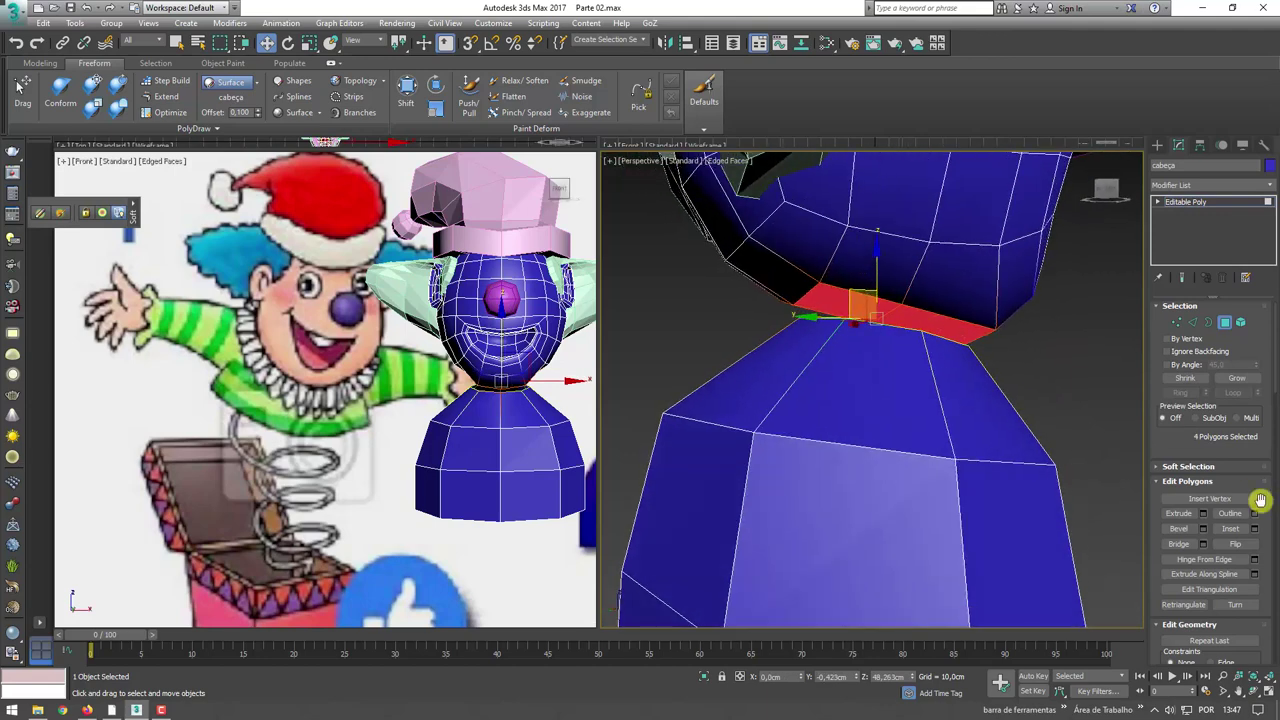
pyautogui.click(1165, 466)
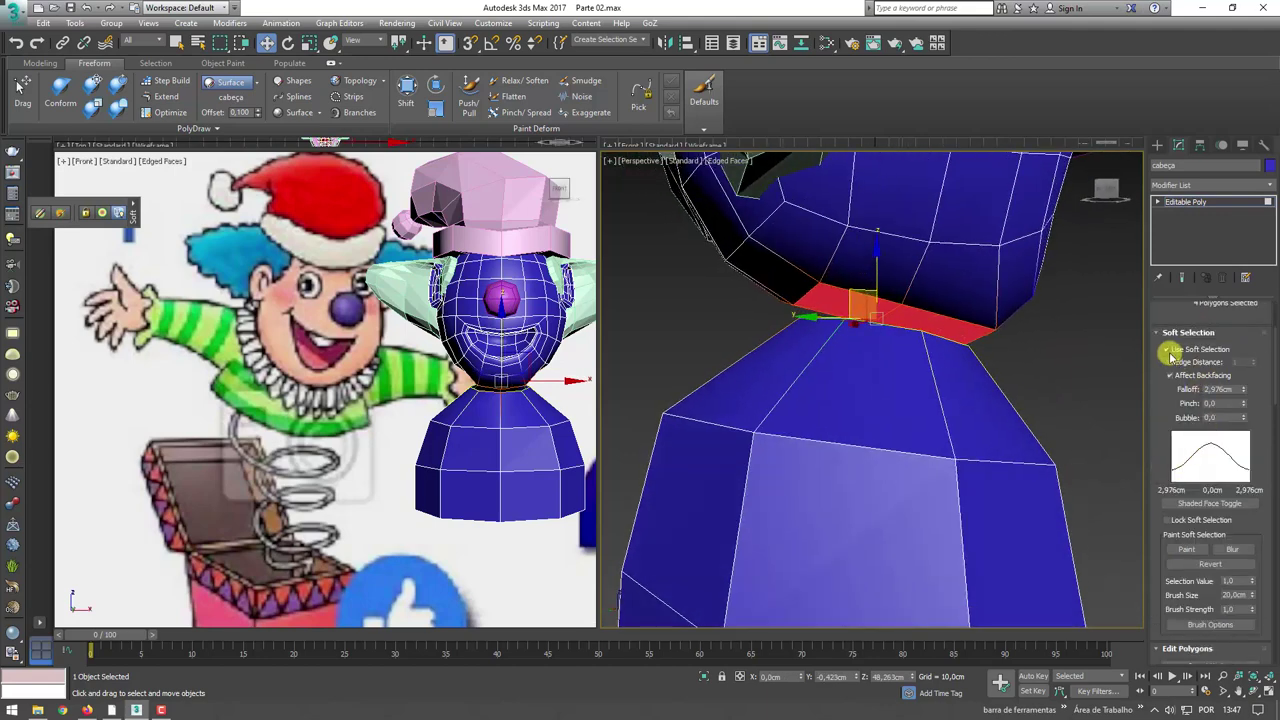
pyautogui.click(1166, 349)
pyautogui.keyDown('alt'); pyautogui.moveTo(980, 357); pyautogui.dragTo(963, 350, button='middle'); pyautogui.keyUp('alt')
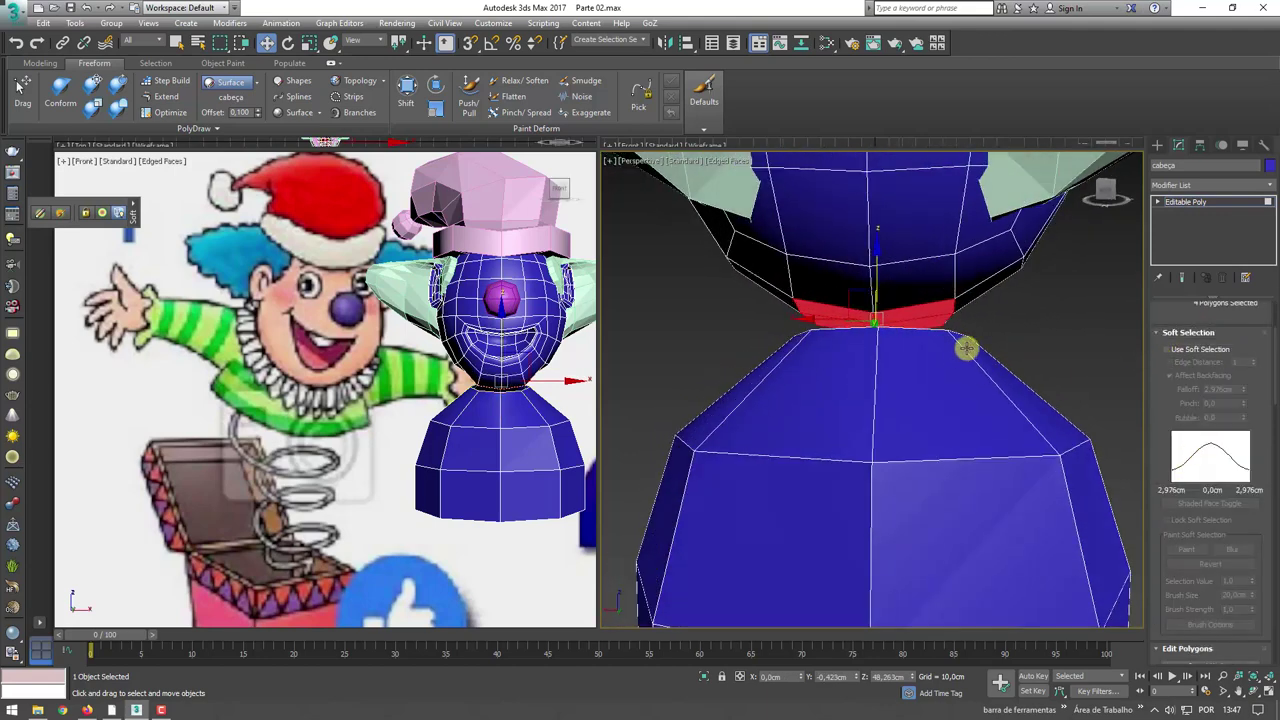
pyautogui.hotkey('ctrl', 'd')
# - Select both neck openings at Border level and Bridge them into a continuous neck
pyautogui.click(1157, 202)
pyautogui.click(1183, 236)
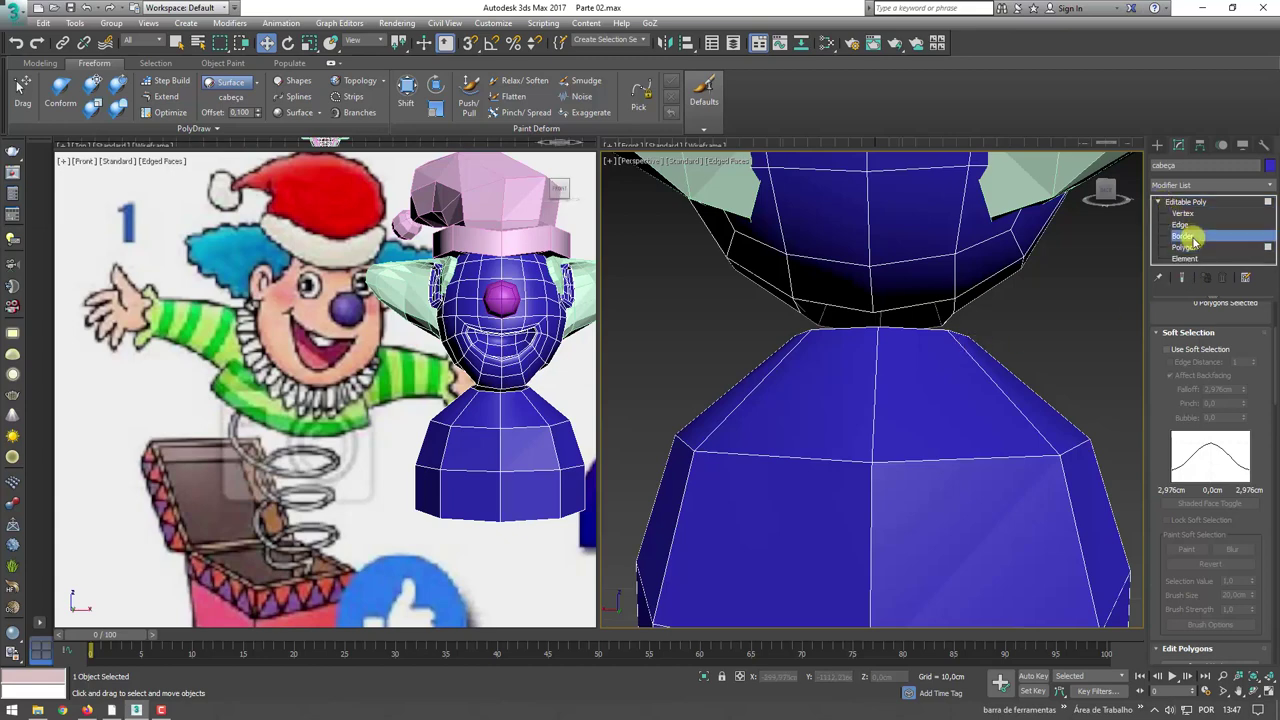
pyautogui.moveTo(1046, 276); pyautogui.dragTo(866, 352)
pyautogui.moveTo(1024, 376)
pyautogui.keyDown('alt'); pyautogui.mouseDown(button='middle')
pyautogui.moveTo(843, 371)
pyautogui.moveTo(858, 364)
pyautogui.mouseUp(button='middle'); pyautogui.keyUp('alt')
pyautogui.moveTo(1165, 404)
pyautogui.mouseDown()
pyautogui.moveTo(1166, 286)
pyautogui.moveTo(1162, 346)
pyautogui.mouseUp()
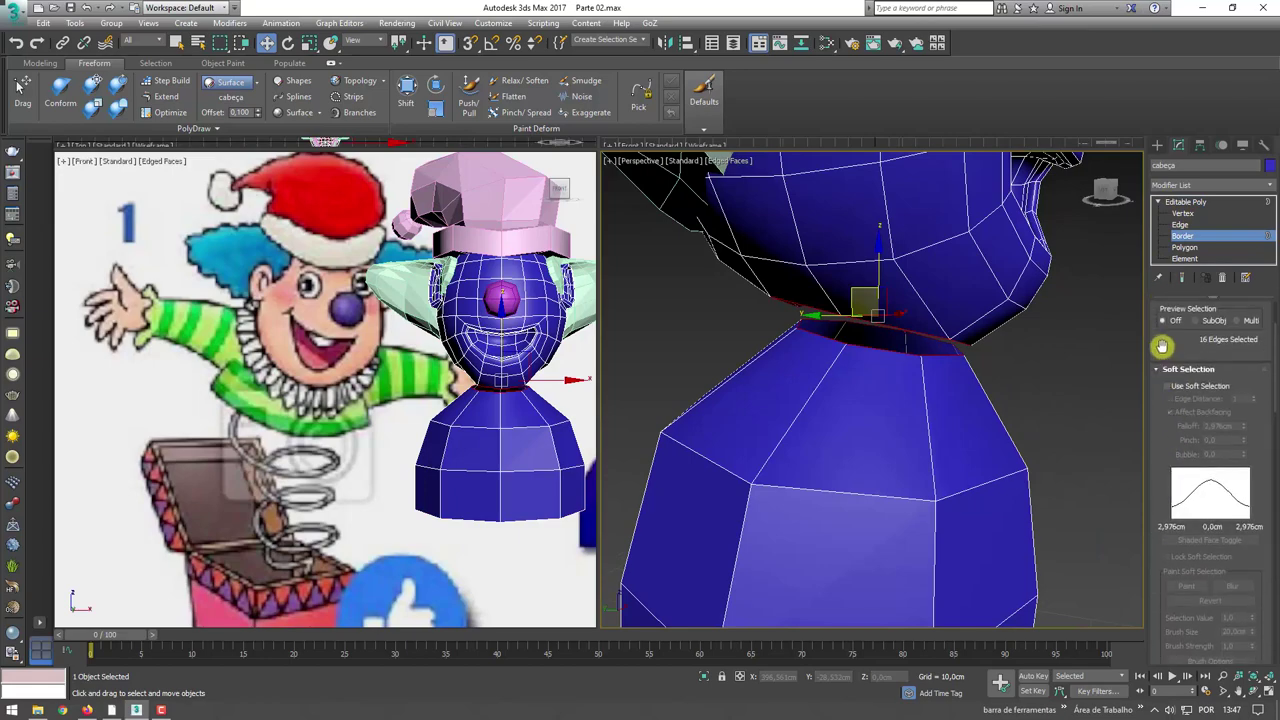
pyautogui.click(1160, 370)
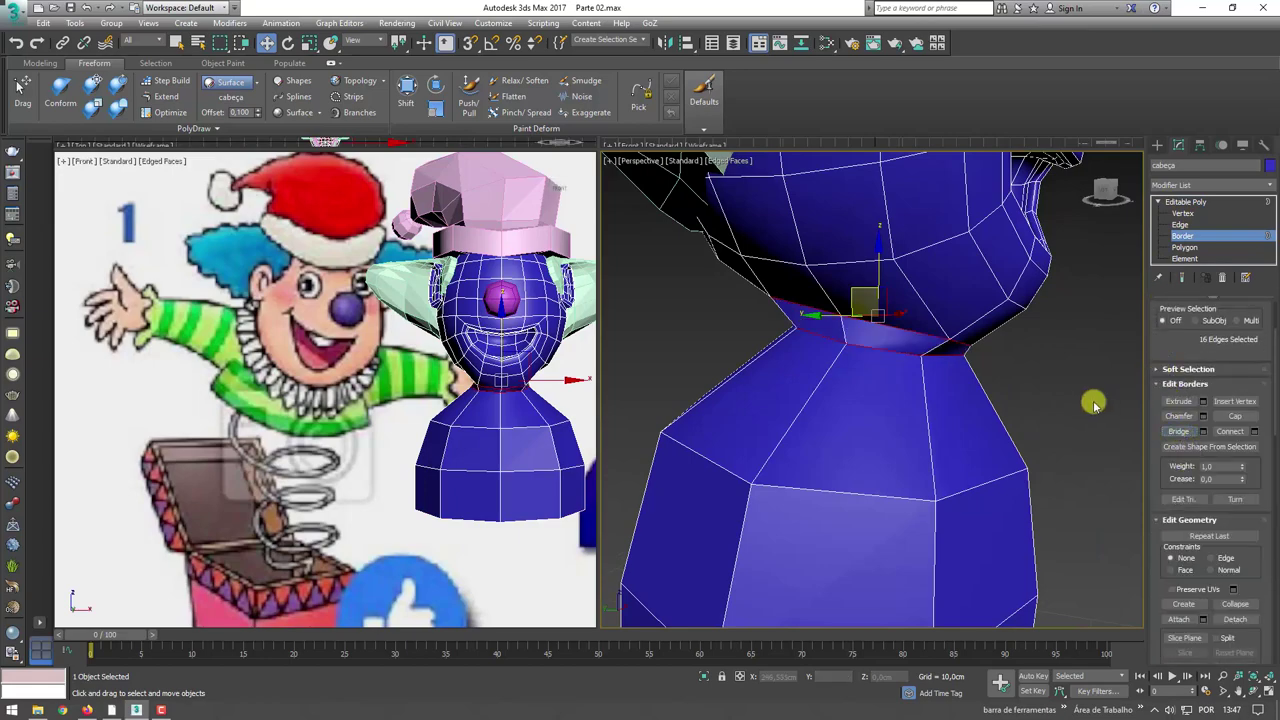
pyautogui.moveTo(1091, 397)
pyautogui.keyDown('alt'); pyautogui.mouseDown(button='middle')
pyautogui.moveTo(917, 354)
pyautogui.moveTo(940, 380)
pyautogui.moveTo(1042, 392)
pyautogui.moveTo(818, 378)
pyautogui.mouseUp(button='middle'); pyautogui.keyUp('alt')
pyautogui.scroll(-3, 965, 383)
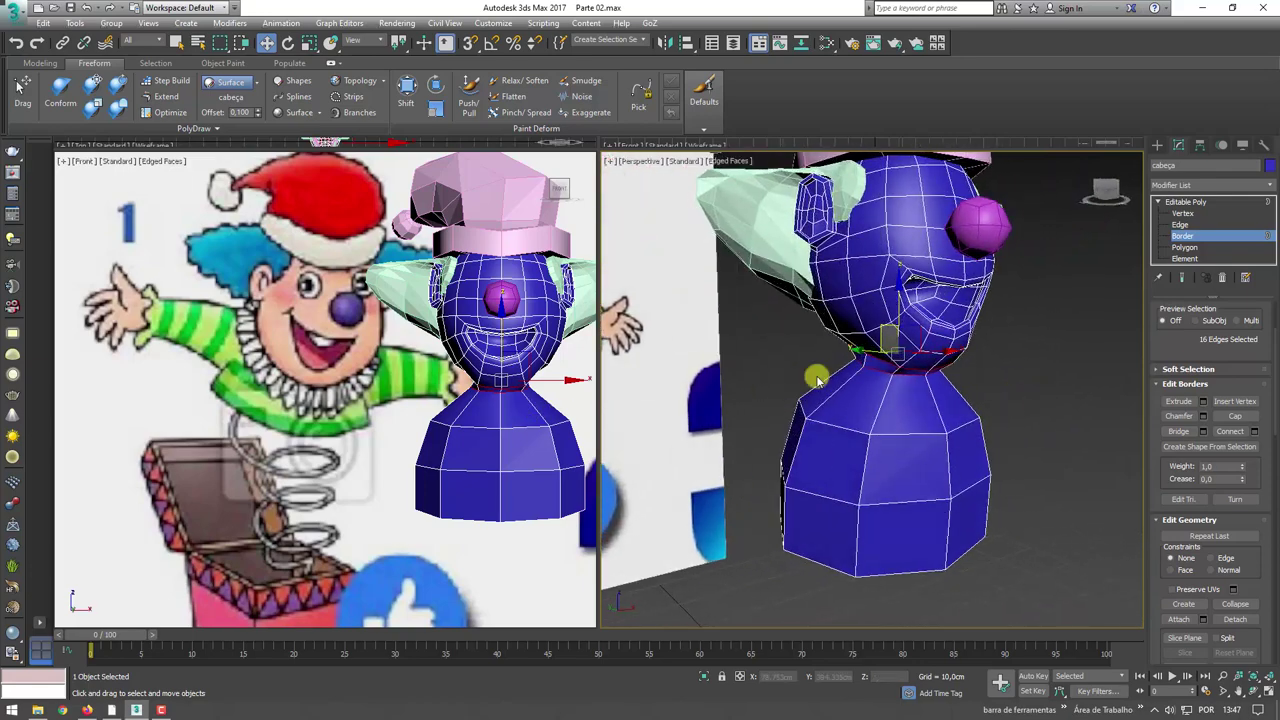
pyautogui.click(1195, 204)
pyautogui.moveTo(900, 390)
pyautogui.keyDown('alt'); pyautogui.mouseDown(button='middle')
pyautogui.moveTo(965, 390)
pyautogui.moveTo(786, 399)
pyautogui.moveTo(951, 429)
pyautogui.mouseUp(button='middle'); pyautogui.keyUp('alt')
# - Create a new cylinder and align it under the clown's head
pyautogui.click(1157, 145)
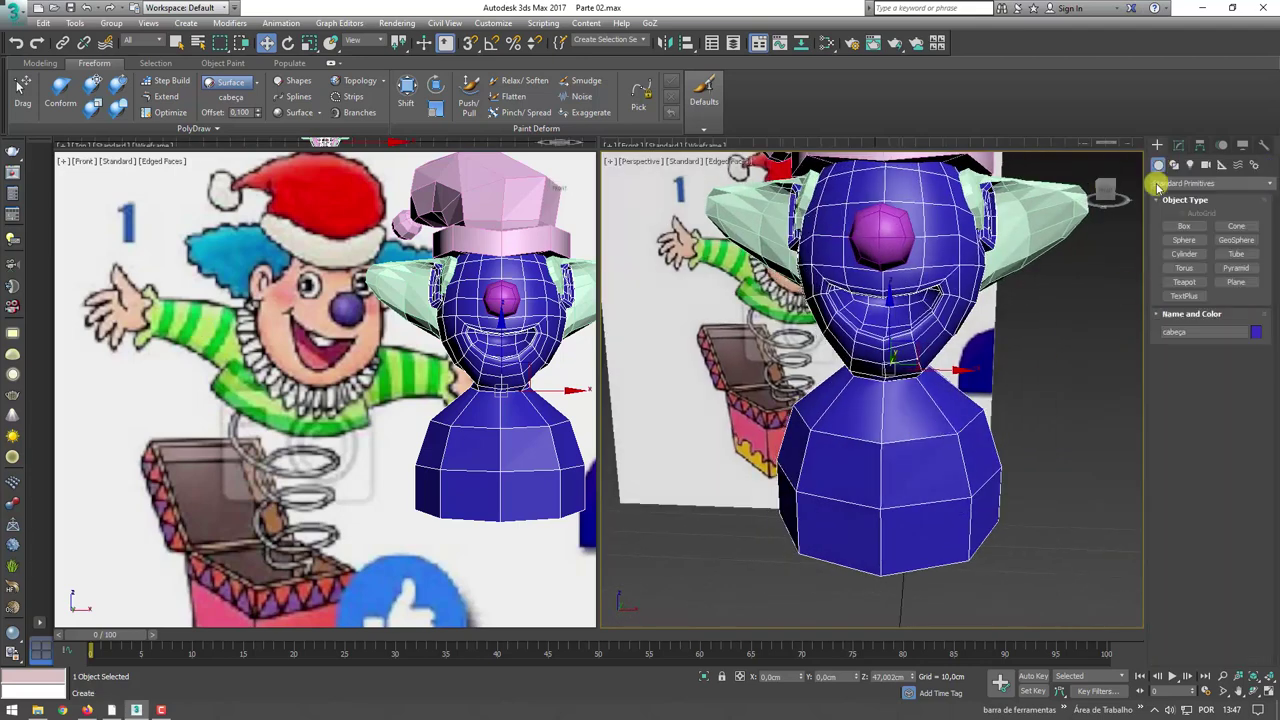
pyautogui.moveTo(1113, 363)
pyautogui.mouseDown(button='middle')
pyautogui.moveTo(965, 365)
pyautogui.moveTo(946, 548)
pyautogui.mouseUp(button='middle')
pyautogui.click(1184, 253)
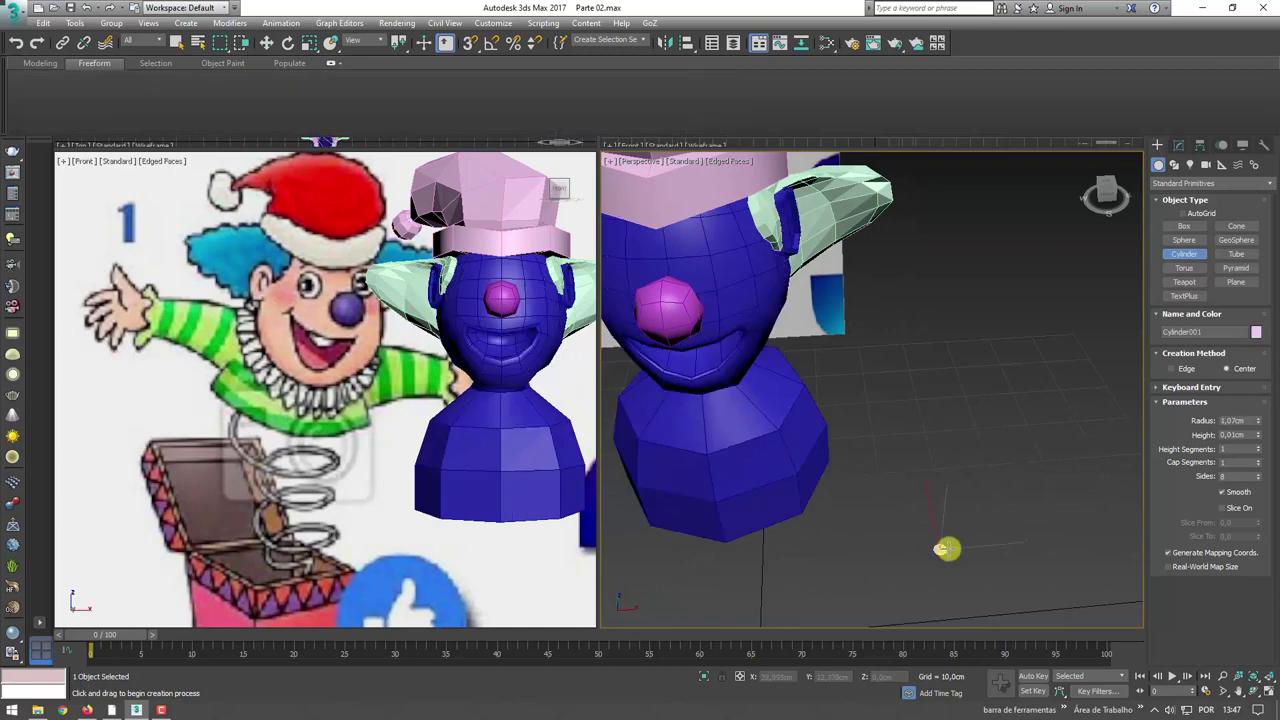
pyautogui.click(958, 478)
pyautogui.press('w')
pyautogui.keyDown('alt'); pyautogui.moveTo(960, 478); pyautogui.dragTo(816, 165, button='middle'); pyautogui.keyUp('alt')
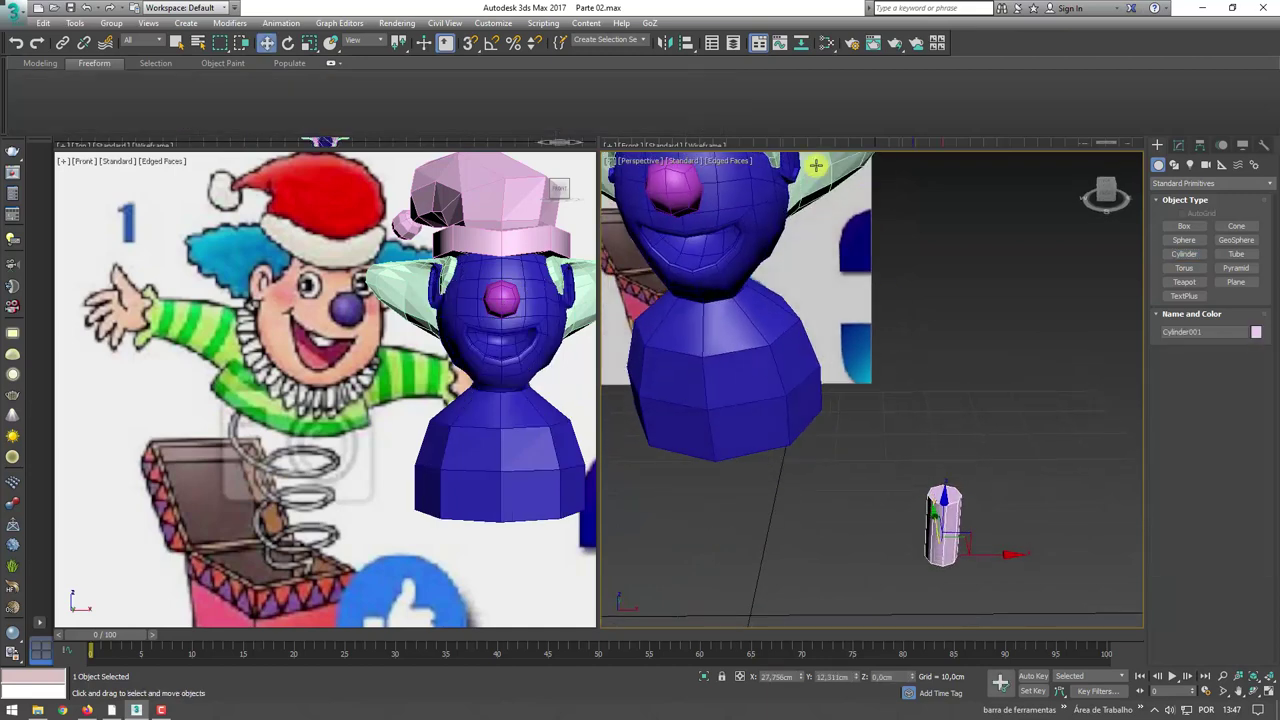
pyautogui.click(686, 44)
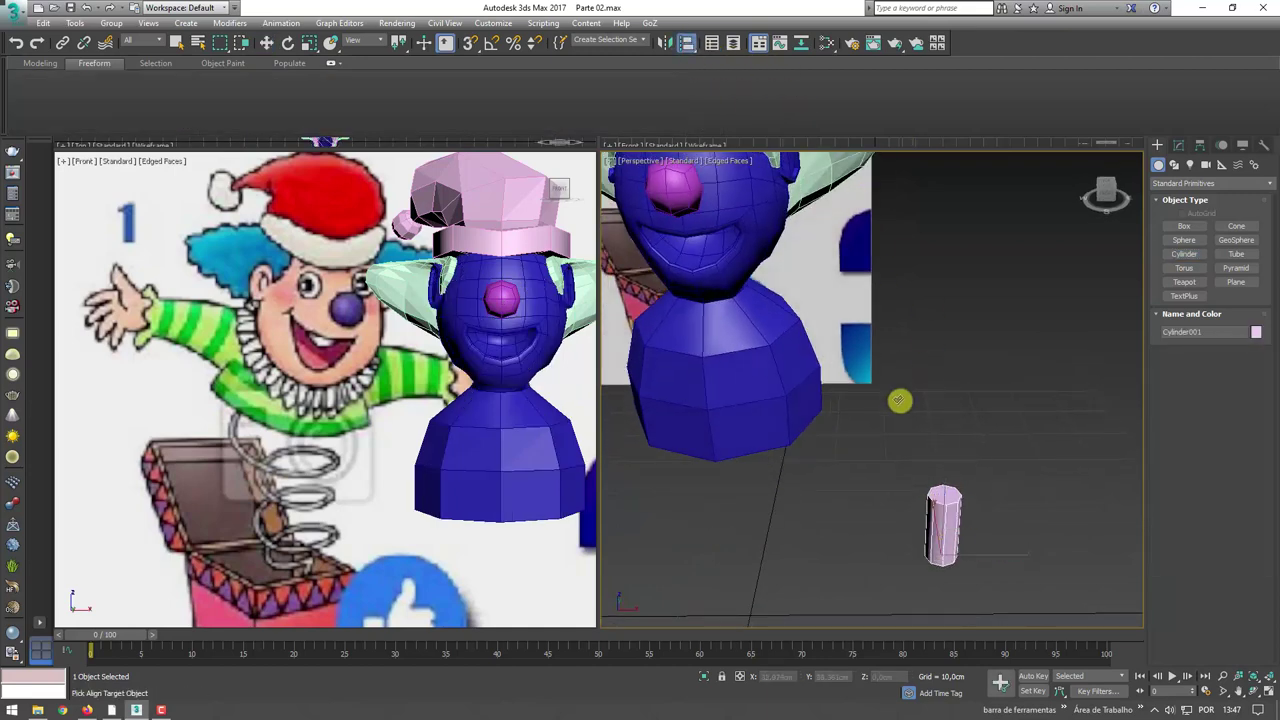
pyautogui.click(765, 350)
pyautogui.click(943, 419)
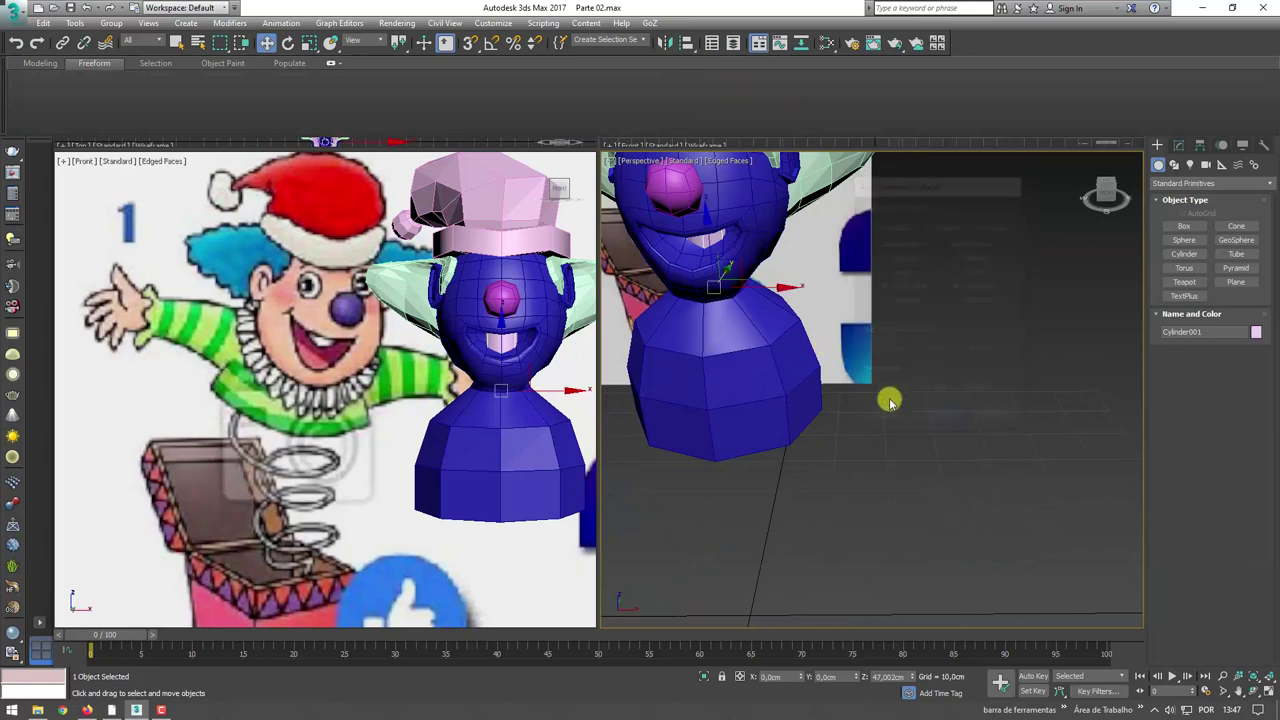
# - Move the cylinder to the body's right, rotate it horizontal and scale it larger for the arm
pyautogui.keyDown('alt'); pyautogui.moveTo(894, 397); pyautogui.dragTo(763, 145, button='middle'); pyautogui.keyUp('alt')
pyautogui.moveTo(783, 357); pyautogui.dragTo(817, 352, button='middle')
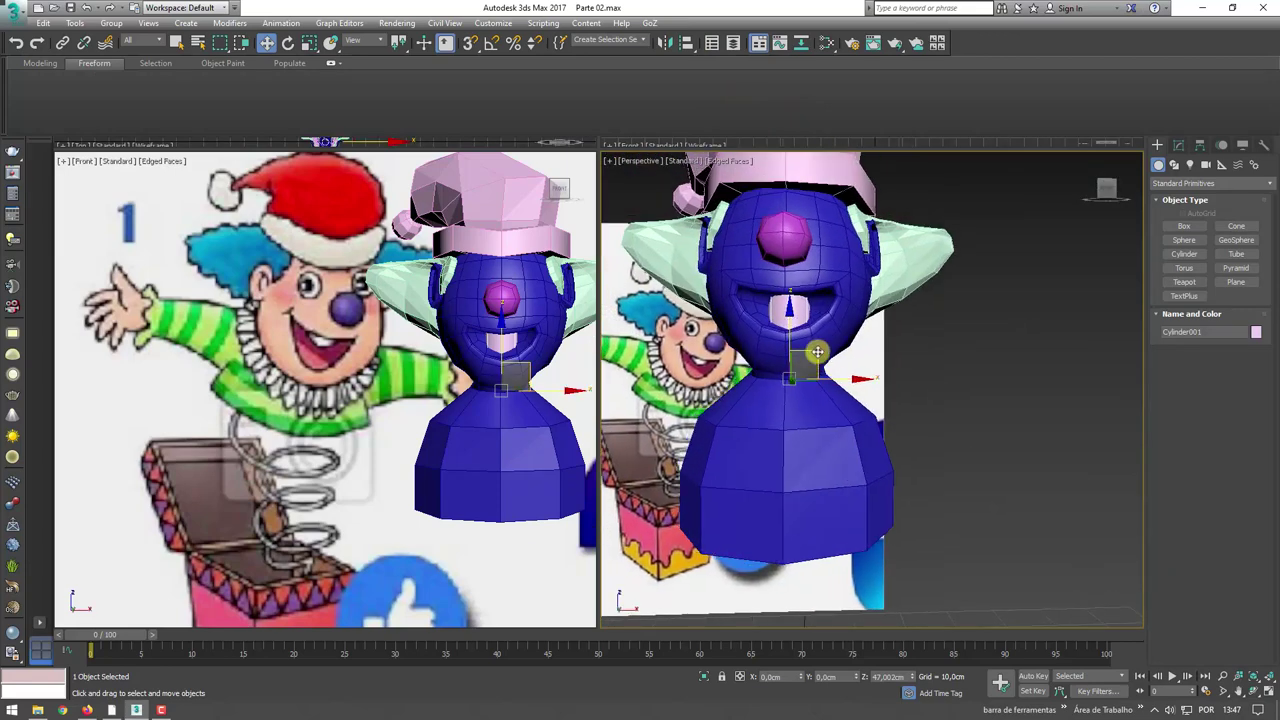
pyautogui.moveTo(813, 352)
pyautogui.mouseDown()
pyautogui.moveTo(894, 386)
pyautogui.moveTo(931, 380)
pyautogui.moveTo(997, 476)
pyautogui.mouseUp()
pyautogui.press('e')
pyautogui.moveTo(596, 430); pyautogui.dragTo(436, 430, button='middle')
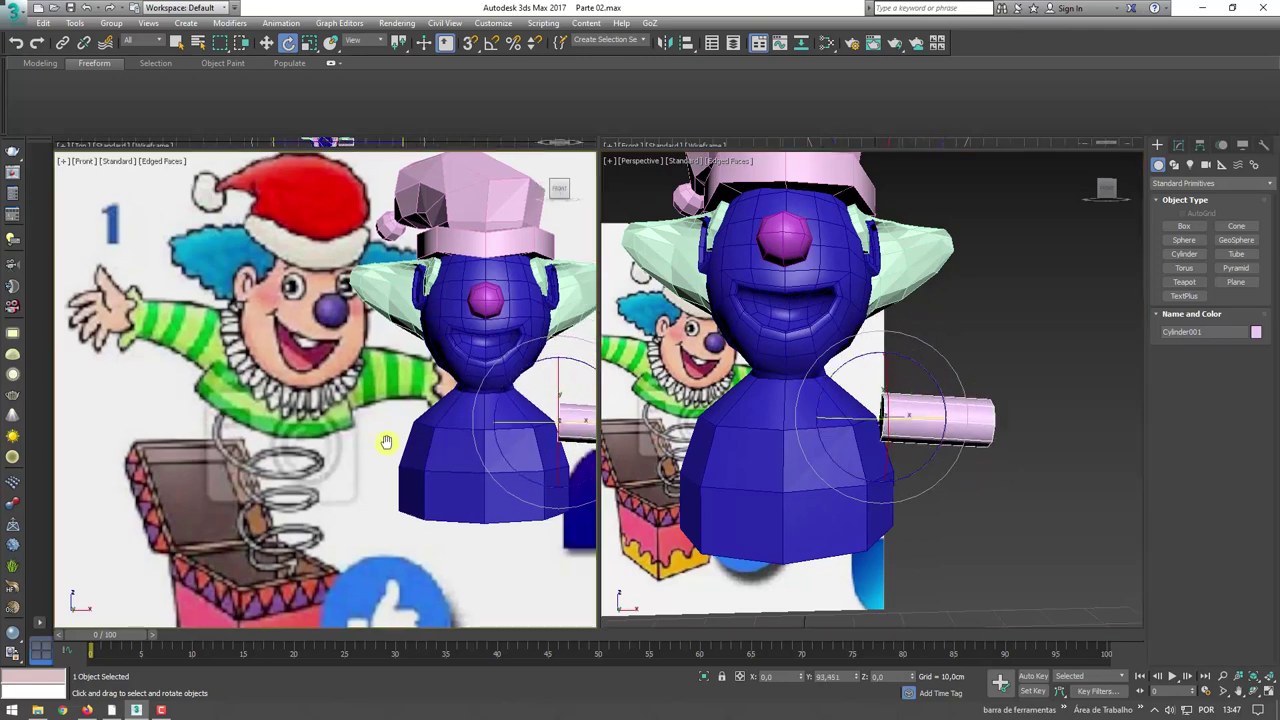
pyautogui.press('r')
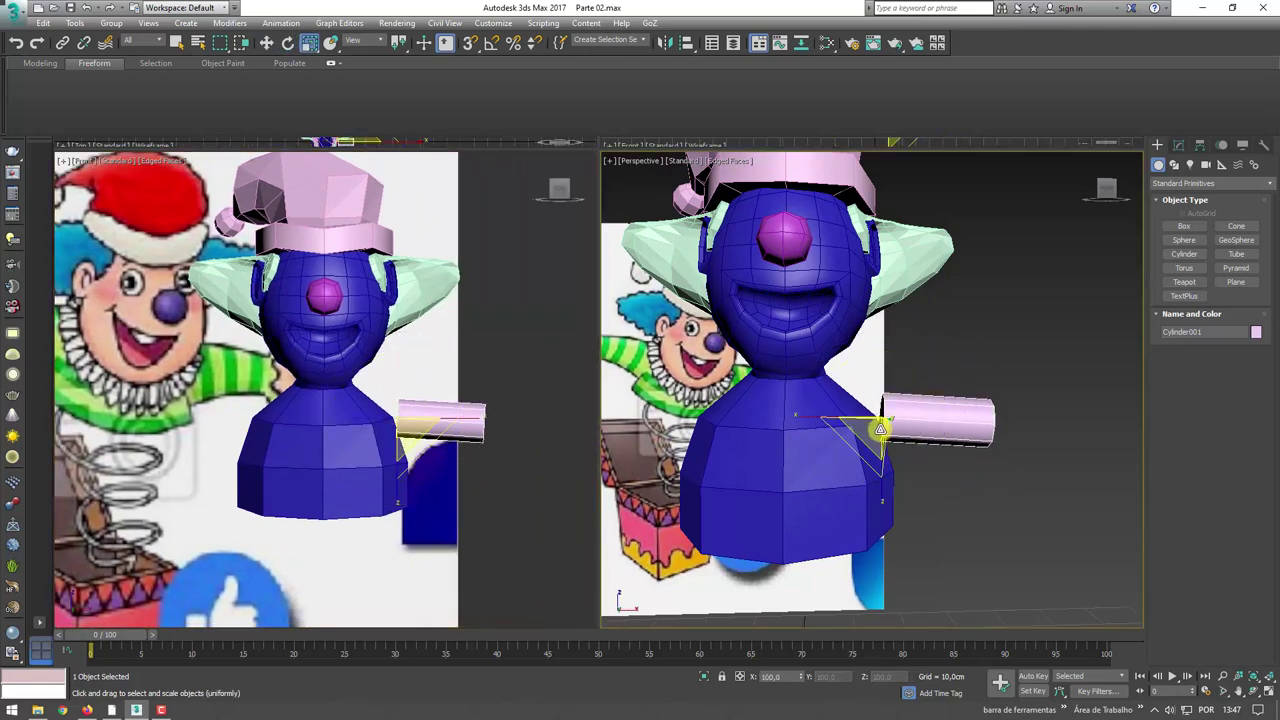
pyautogui.moveTo(879, 429); pyautogui.dragTo(919, 363)
pyautogui.press('w')
pyautogui.keyDown('alt'); pyautogui.moveTo(919, 363); pyautogui.dragTo(929, 359, button='middle'); pyautogui.keyUp('alt')
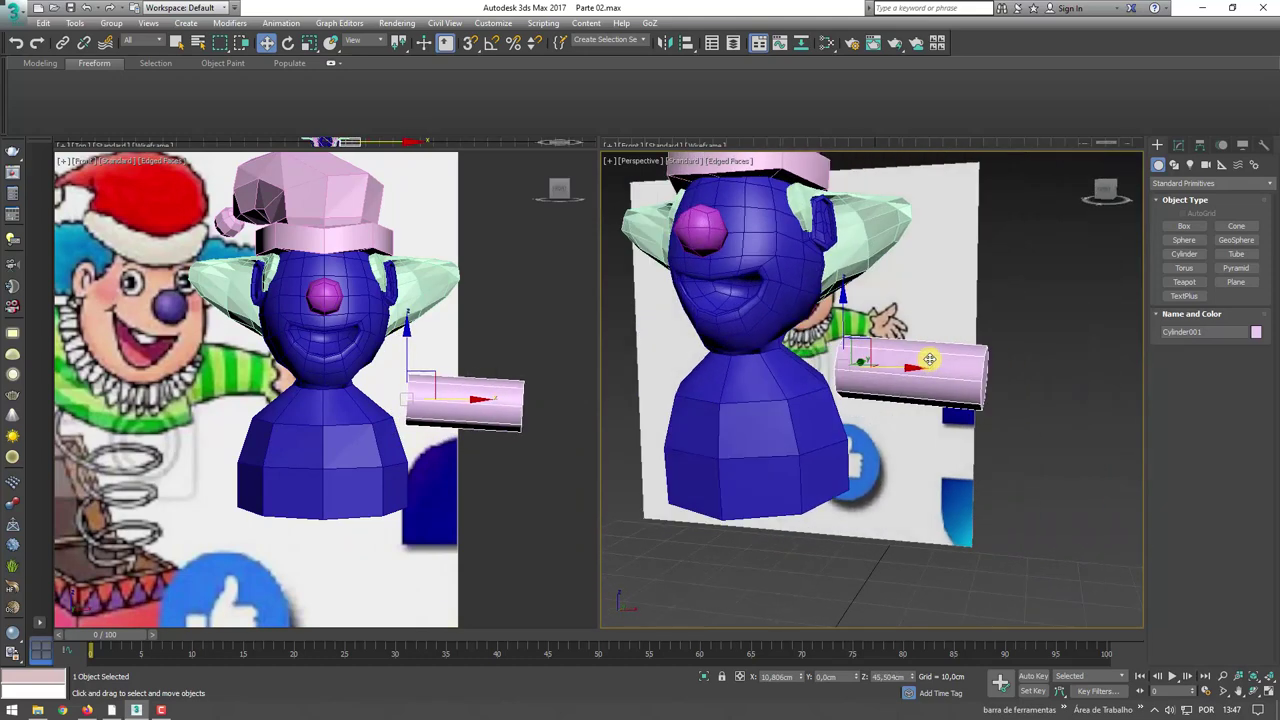
pyautogui.rightClick(929, 359)
pyautogui.moveTo(981, 503)
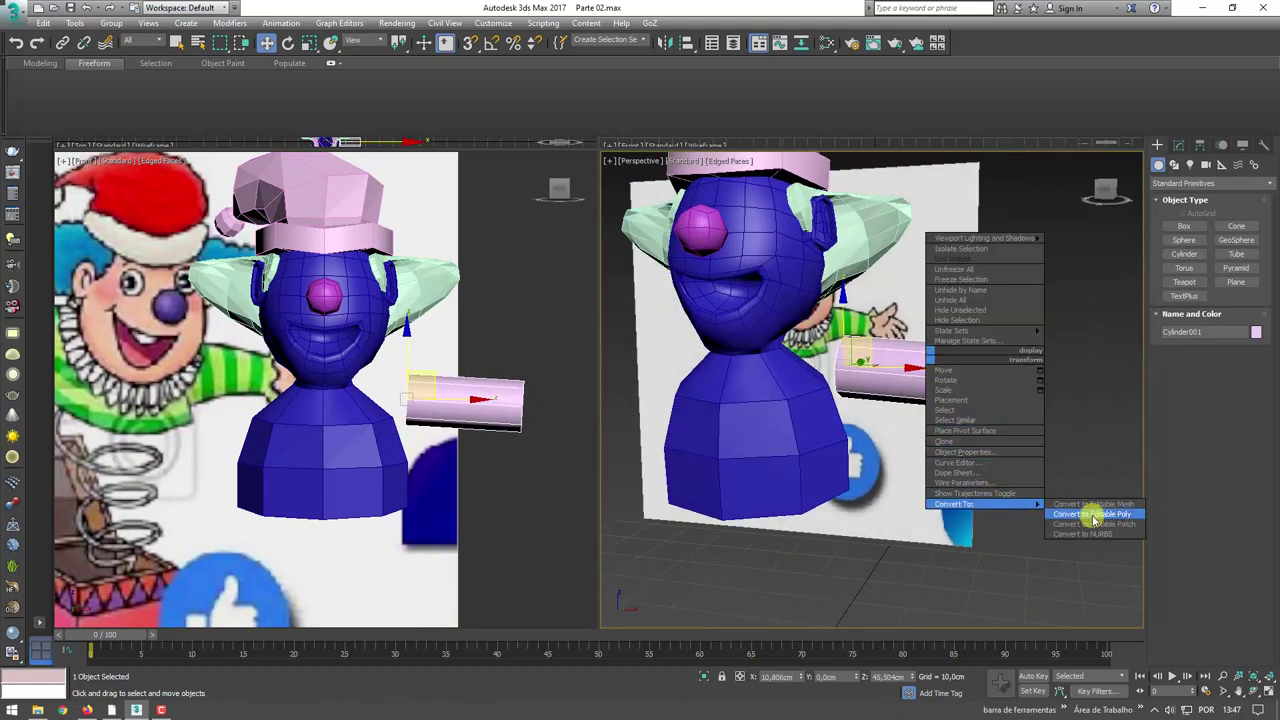
# - Convert the arm cylinder to Editable Poly and scale its outer end cap down to taper it
pyautogui.click(1094, 516)
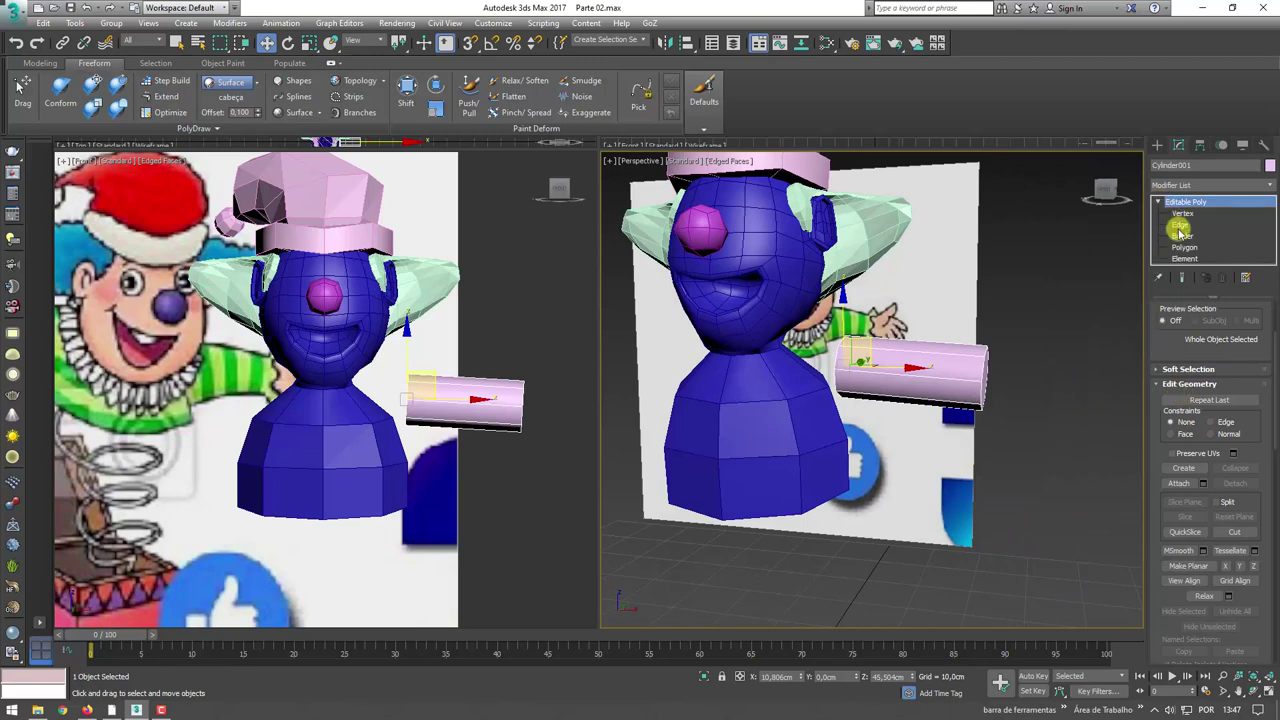
pyautogui.click(1198, 247)
pyautogui.keyDown('alt'); pyautogui.moveTo(971, 386); pyautogui.dragTo(950, 384, button='middle'); pyautogui.keyUp('alt')
pyautogui.click(943, 384)
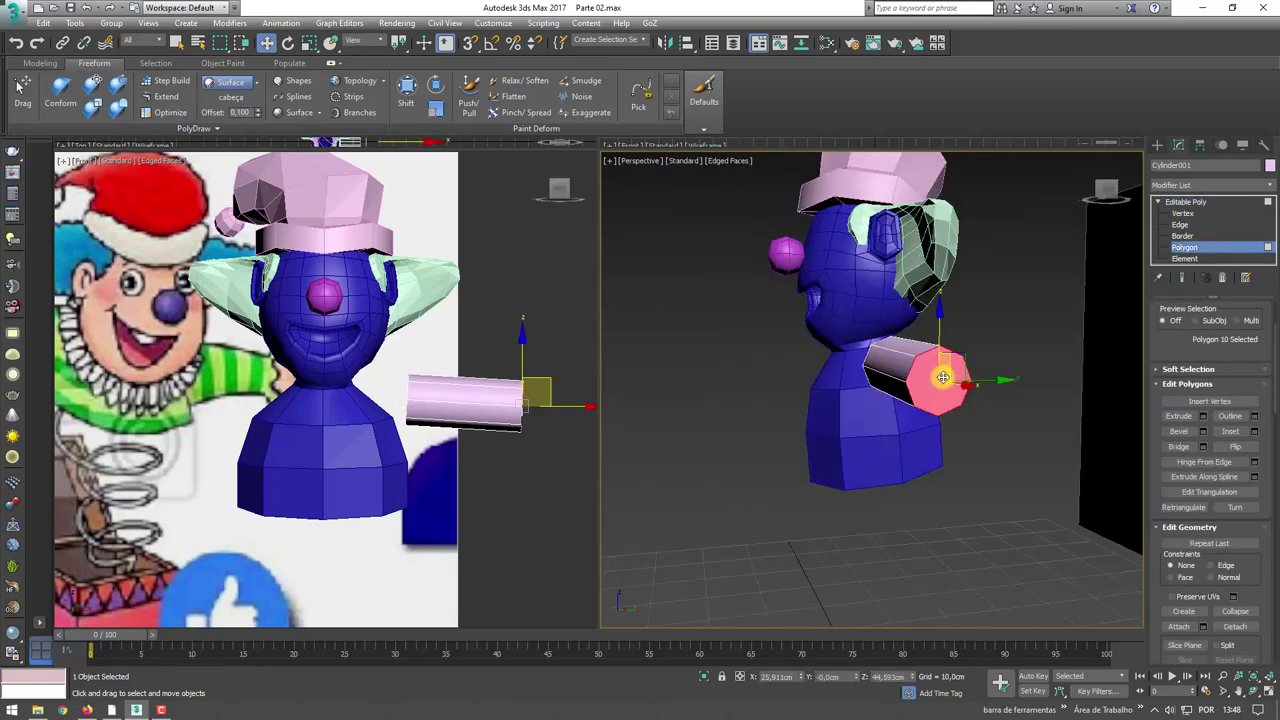
pyautogui.moveTo(938, 380); pyautogui.dragTo(935, 389)
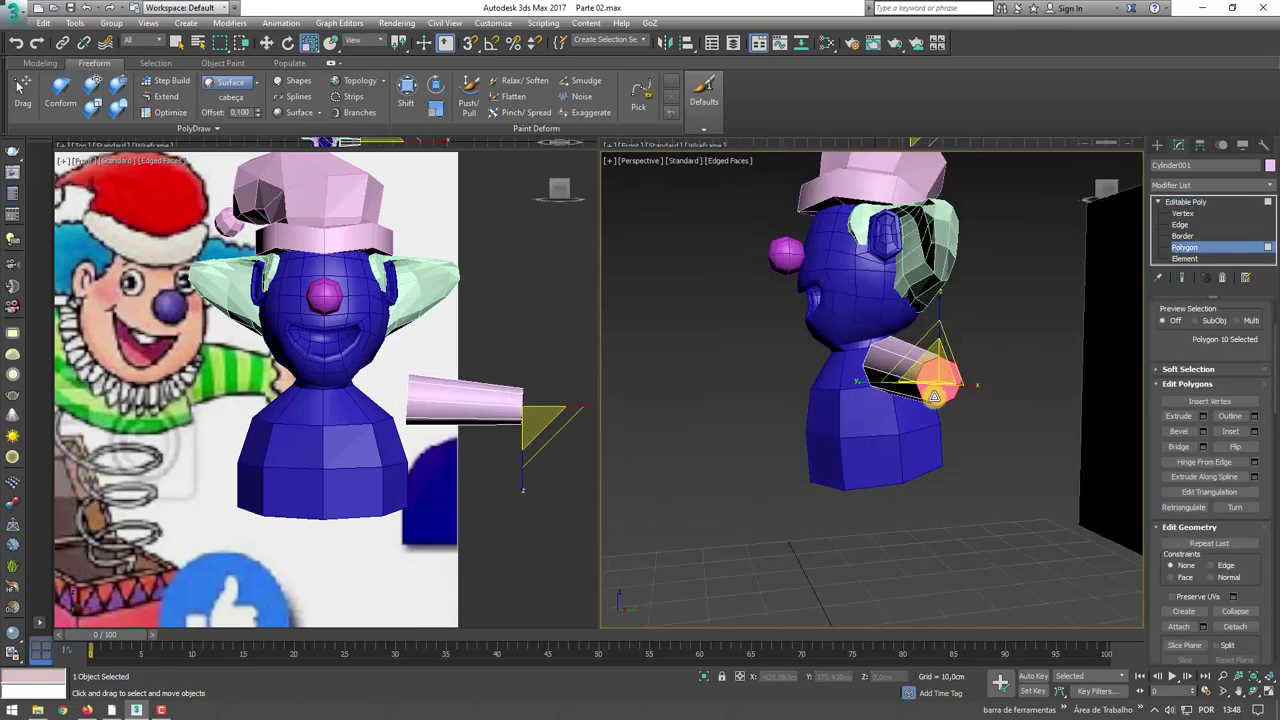
# - Move the end cap slightly down and inward so the arm is shorter
pyautogui.press('w')
pyautogui.keyDown('alt'); pyautogui.moveTo(938, 398); pyautogui.dragTo(963, 408, button='middle'); pyautogui.keyUp('alt')
pyautogui.scroll(5, 1020, 477)
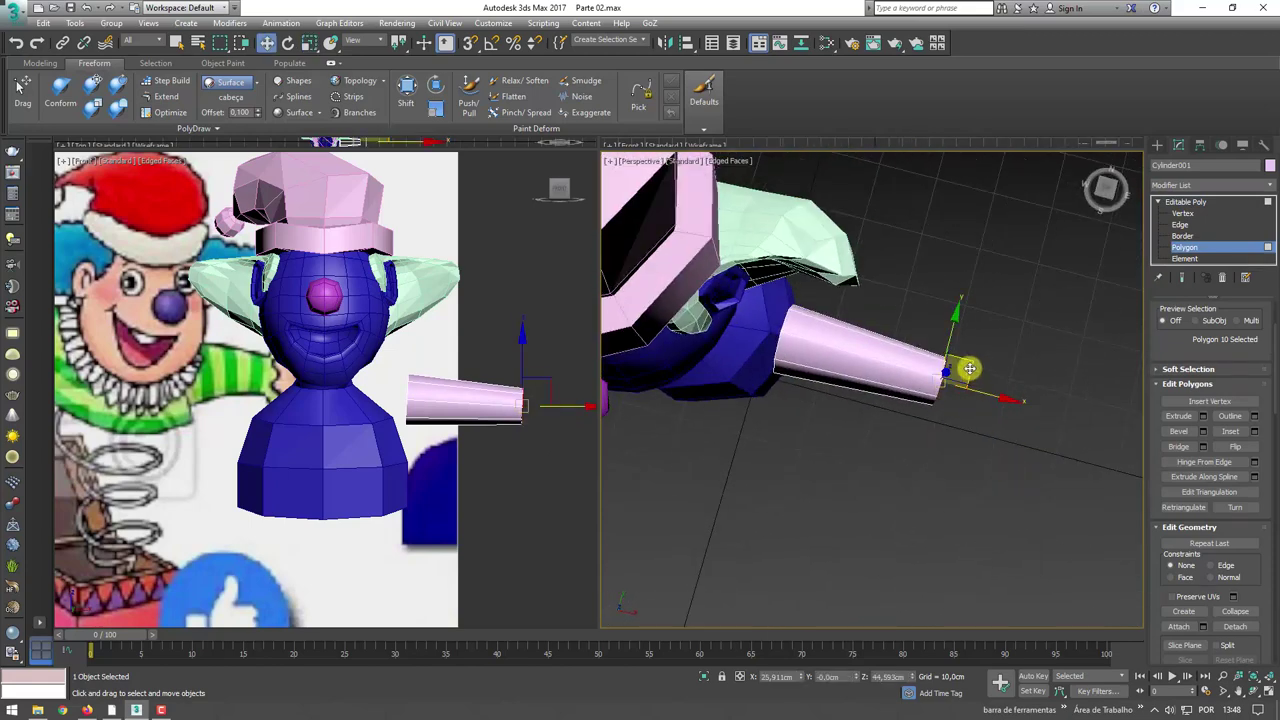
pyautogui.moveTo(943, 389); pyautogui.dragTo(941, 400)
pyautogui.press('e')
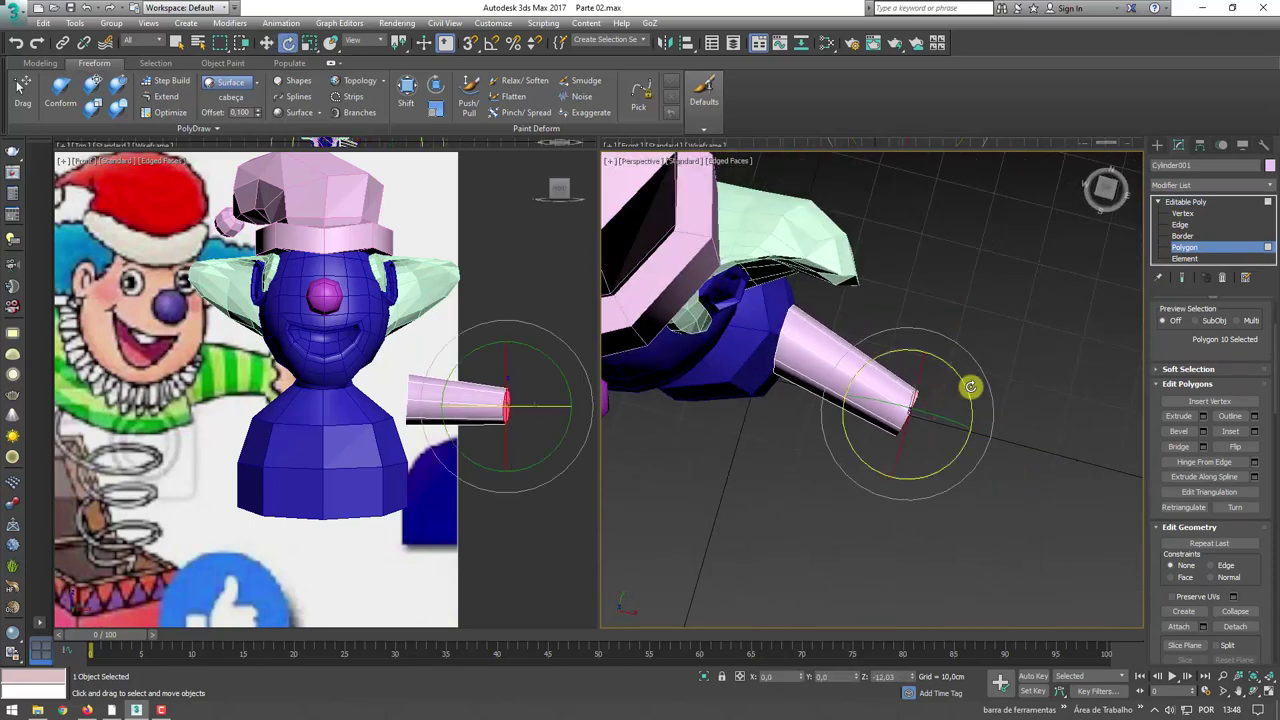
pyautogui.press('w')
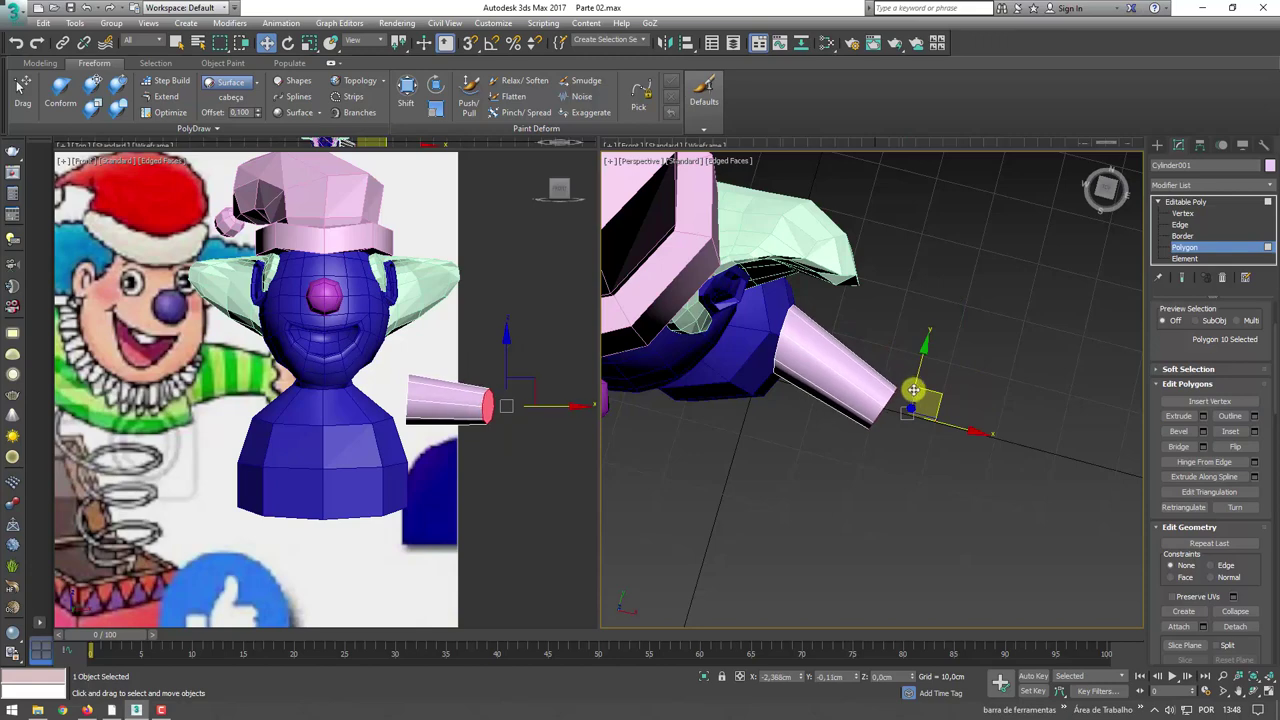
pyautogui.moveTo(903, 406); pyautogui.dragTo(881, 411)
# - Select all the cylinder's polygons and exit Polygon level
pyautogui.keyDown('alt'); pyautogui.moveTo(831, 440); pyautogui.dragTo(871, 343, button='middle'); pyautogui.keyUp('alt')
pyautogui.scroll(3, 980, 294)
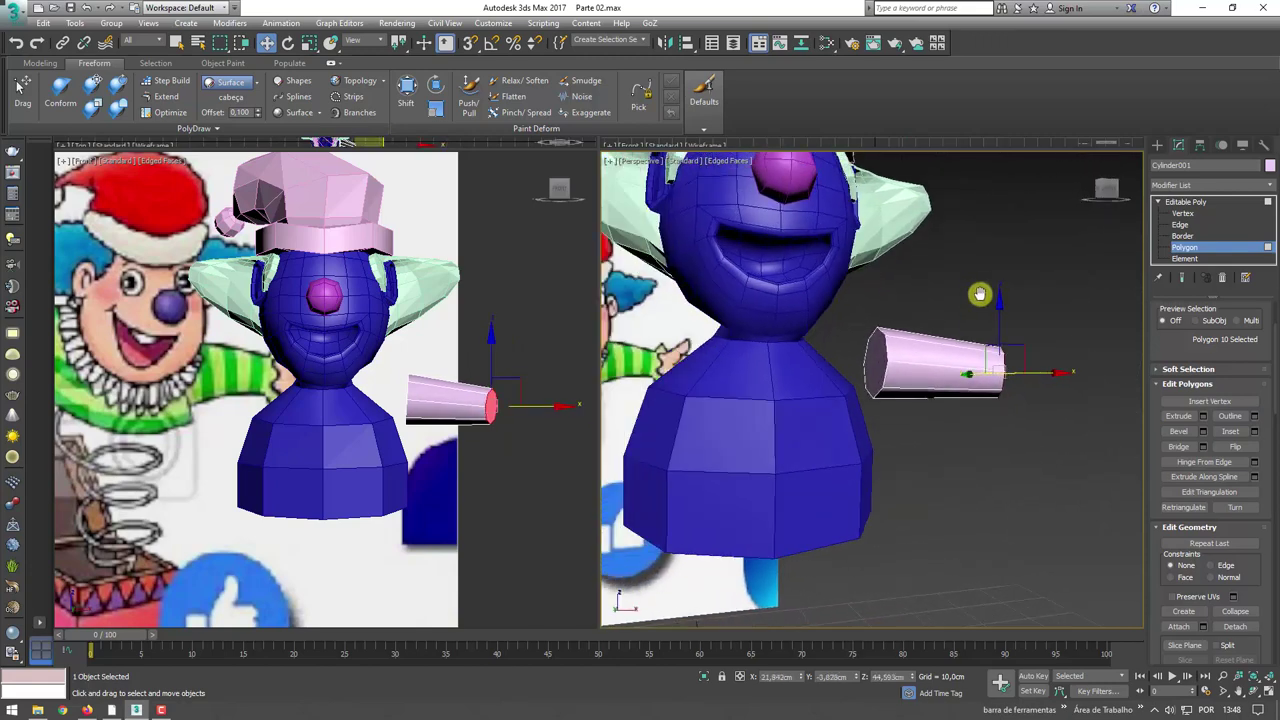
pyautogui.moveTo(980, 294)
pyautogui.keyDown('alt'); pyautogui.mouseDown(button='middle')
pyautogui.moveTo(937, 306)
pyautogui.moveTo(952, 326)
pyautogui.mouseUp(button='middle'); pyautogui.keyUp('alt')
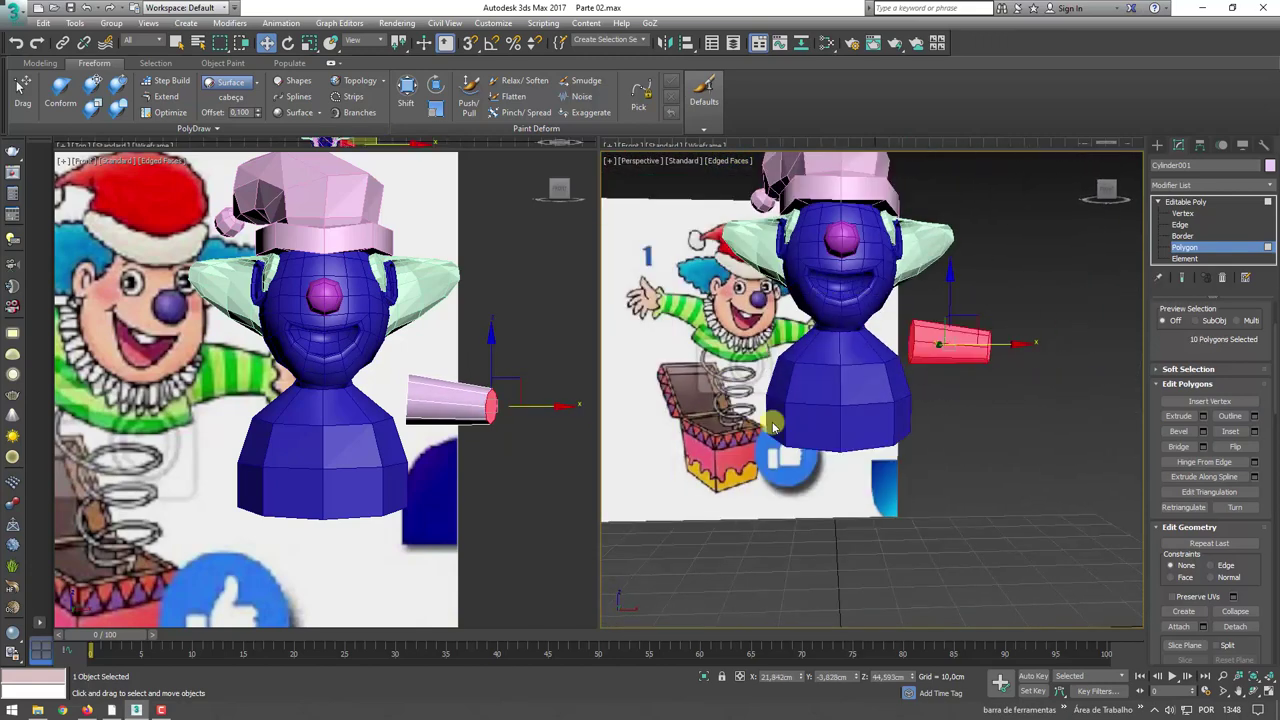
pyautogui.hotkey('ctrl', 'a')
pyautogui.keyDown('alt'); pyautogui.moveTo(947, 337); pyautogui.dragTo(920, 358, button='middle'); pyautogui.keyUp('alt')
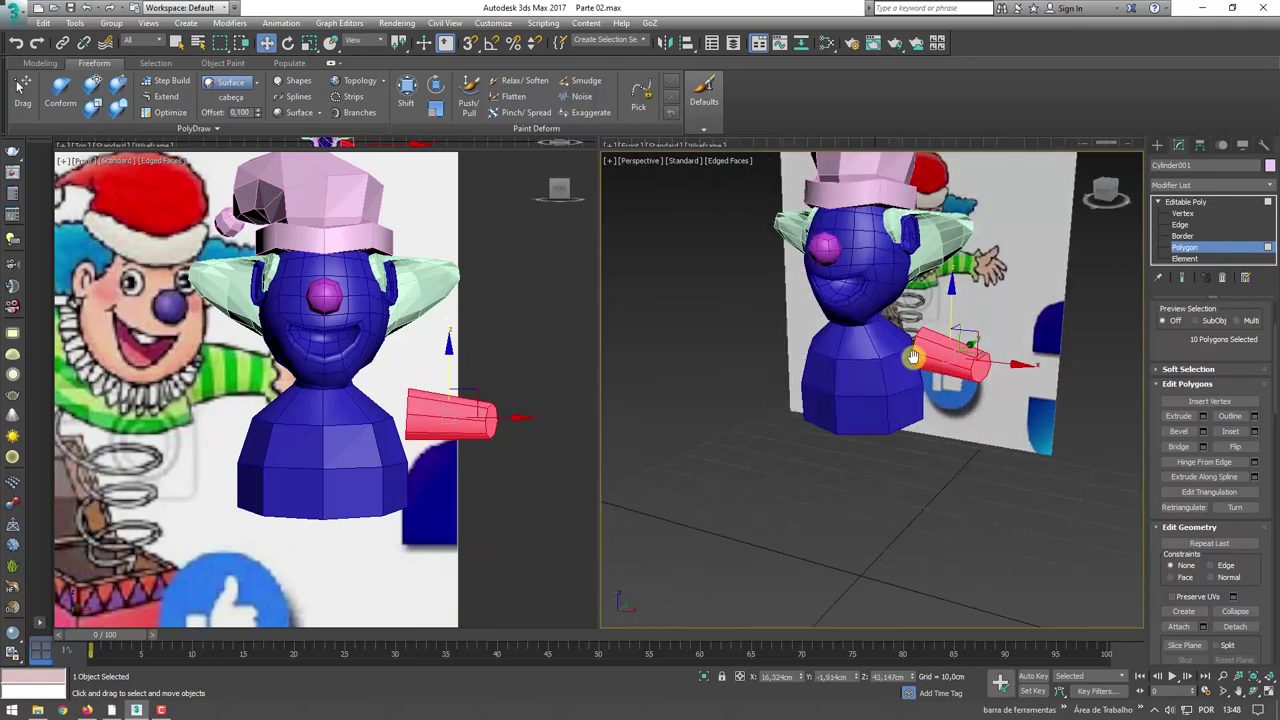
pyautogui.scroll(3, 920, 360)
pyautogui.click(1193, 207)
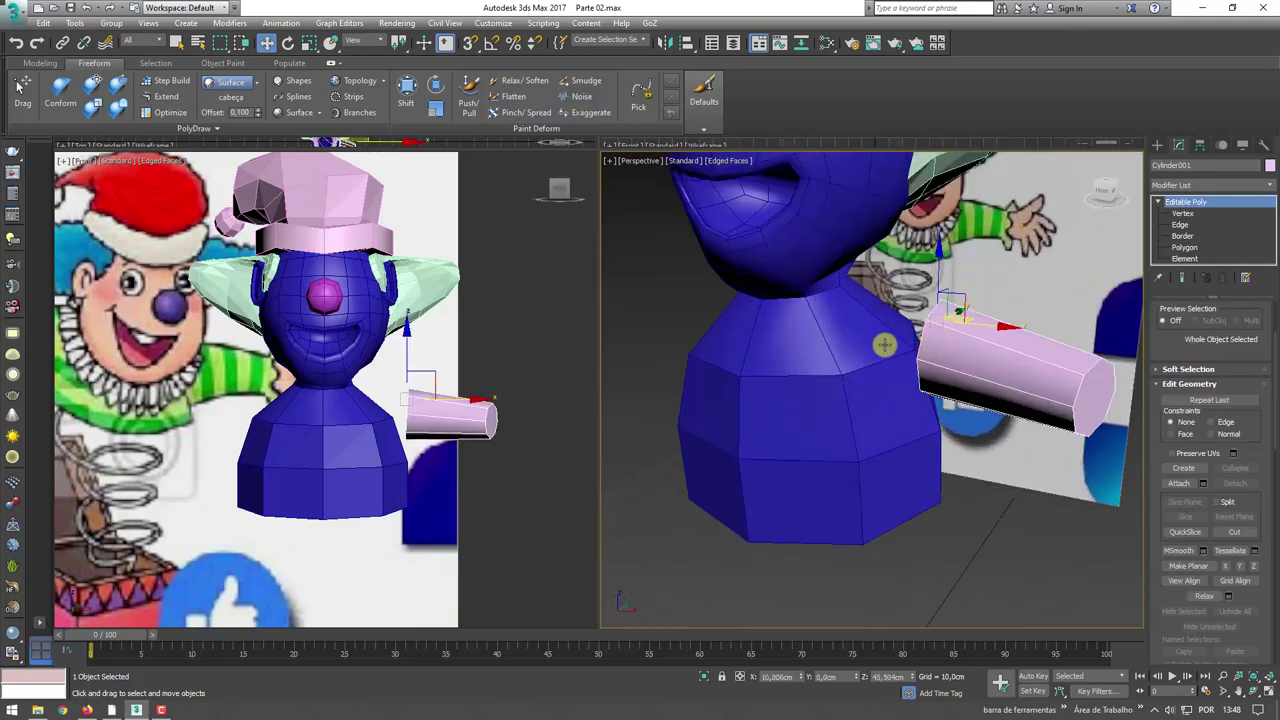
# - Select the cabeça object and move its chest edge ring further down the body
pyautogui.click(886, 346)
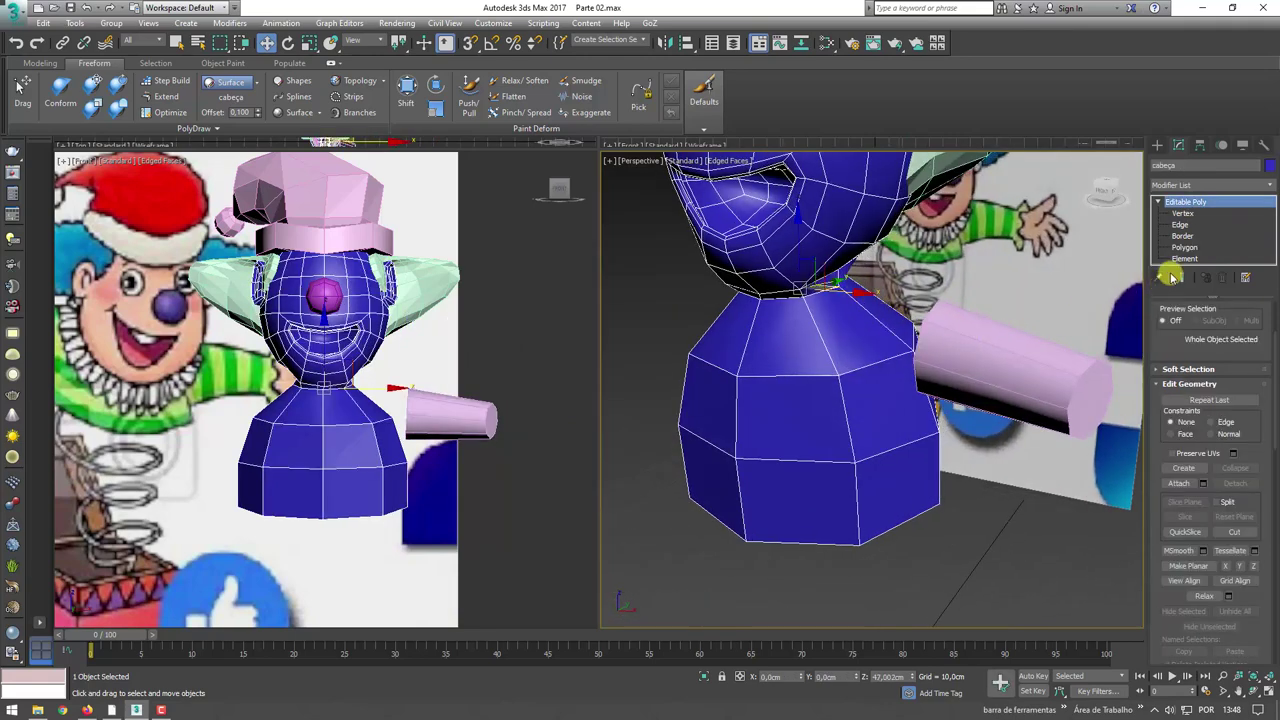
pyautogui.click(1183, 236)
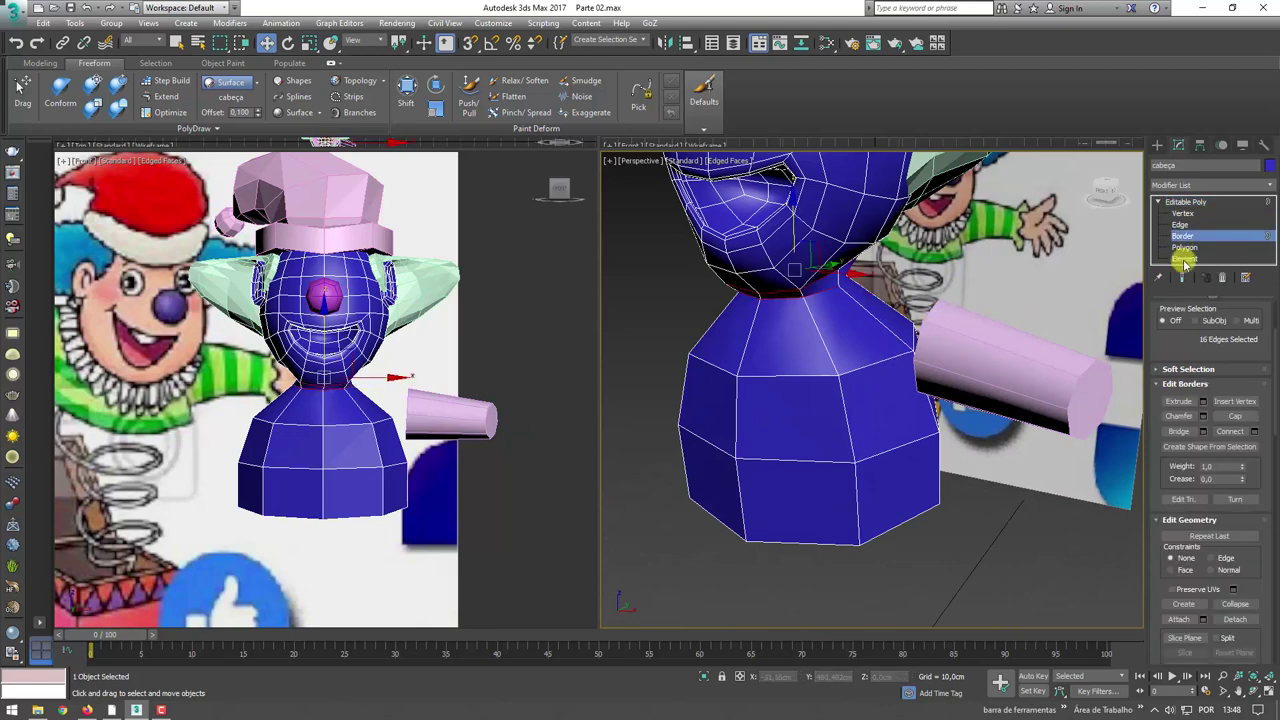
pyautogui.click(1181, 224)
pyautogui.doubleClick(850, 368)
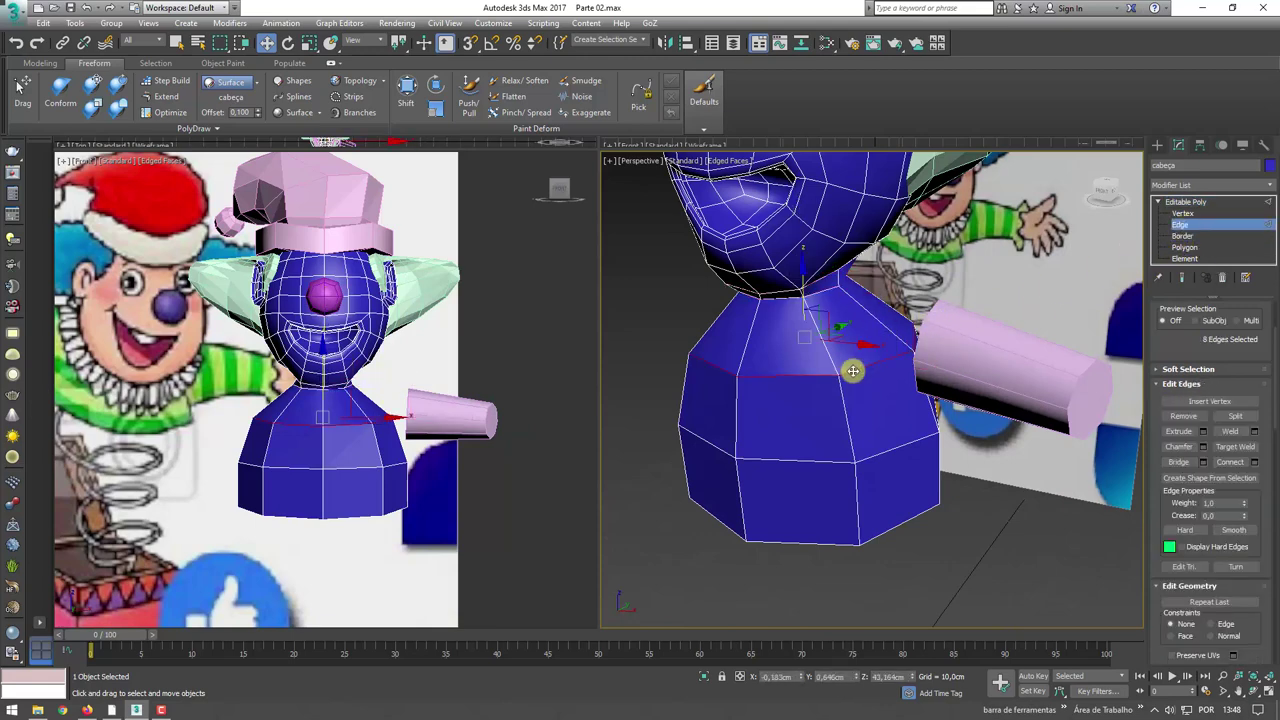
pyautogui.keyDown('alt'); pyautogui.moveTo(849, 368); pyautogui.dragTo(836, 323, button='middle'); pyautogui.keyUp('alt')
pyautogui.moveTo(797, 294); pyautogui.dragTo(808, 349)
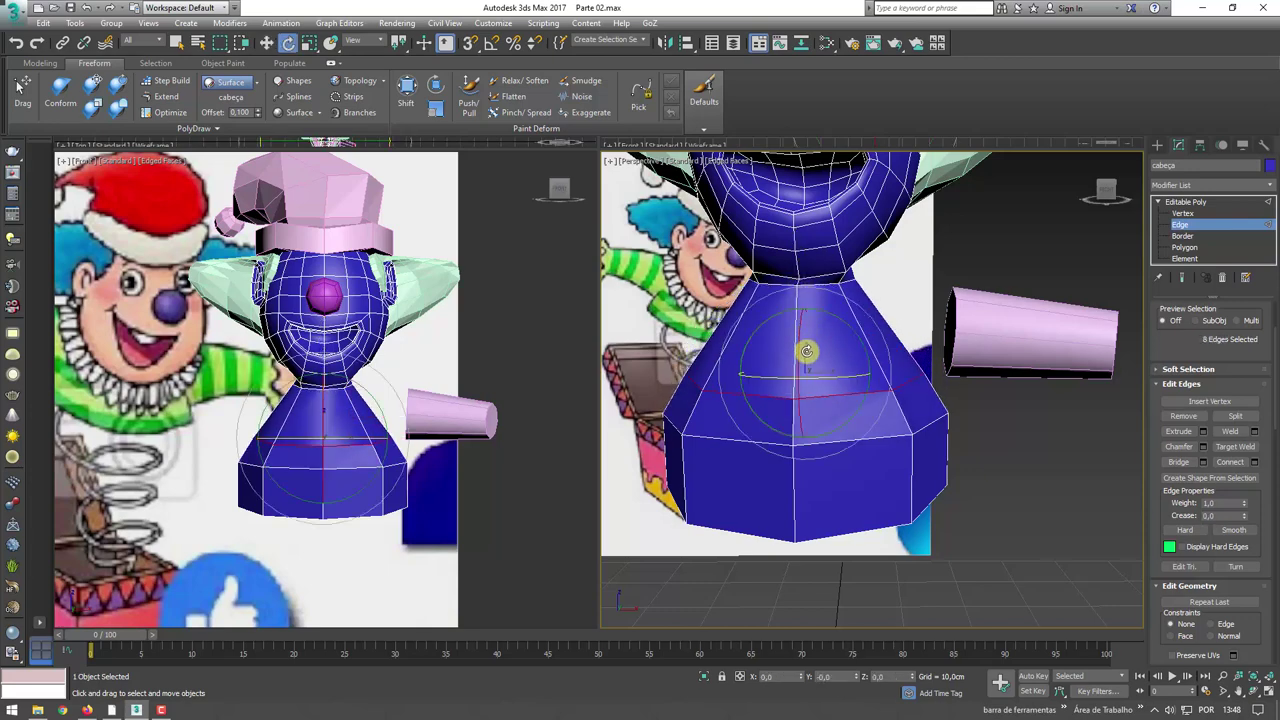
pyautogui.press('r')
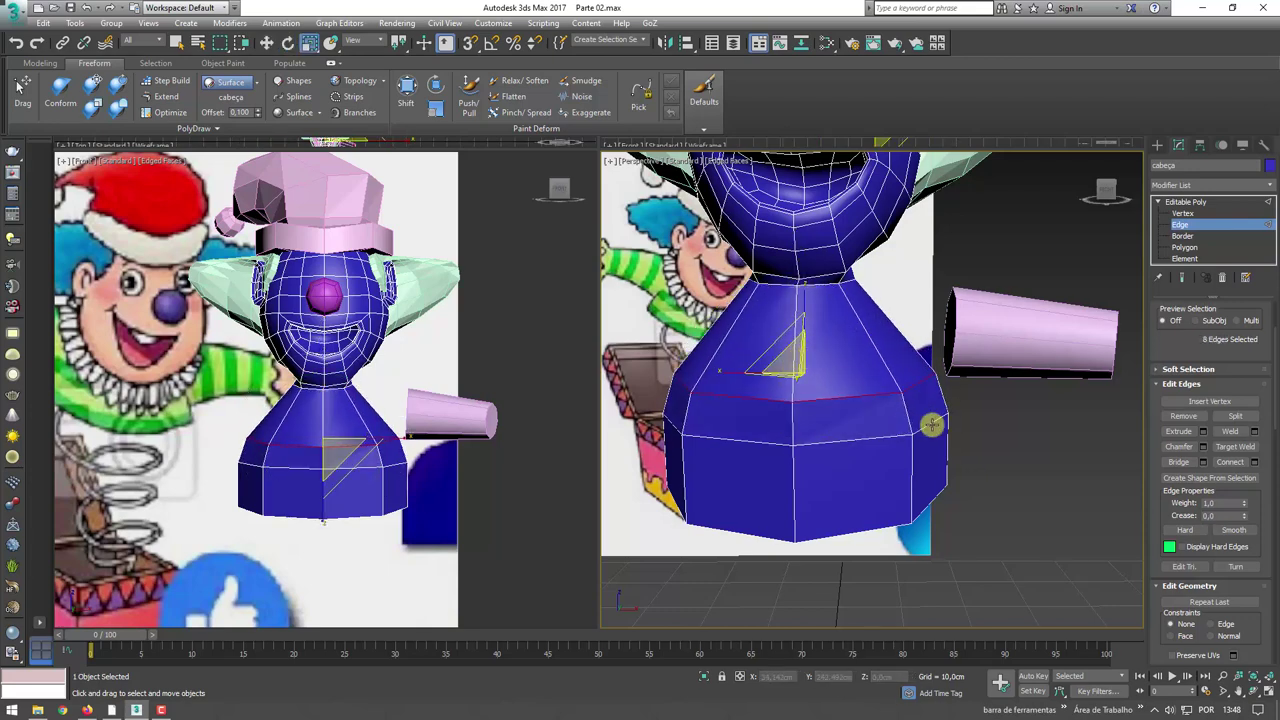
pyautogui.press('w')
pyautogui.moveTo(806, 383); pyautogui.dragTo(808, 412)
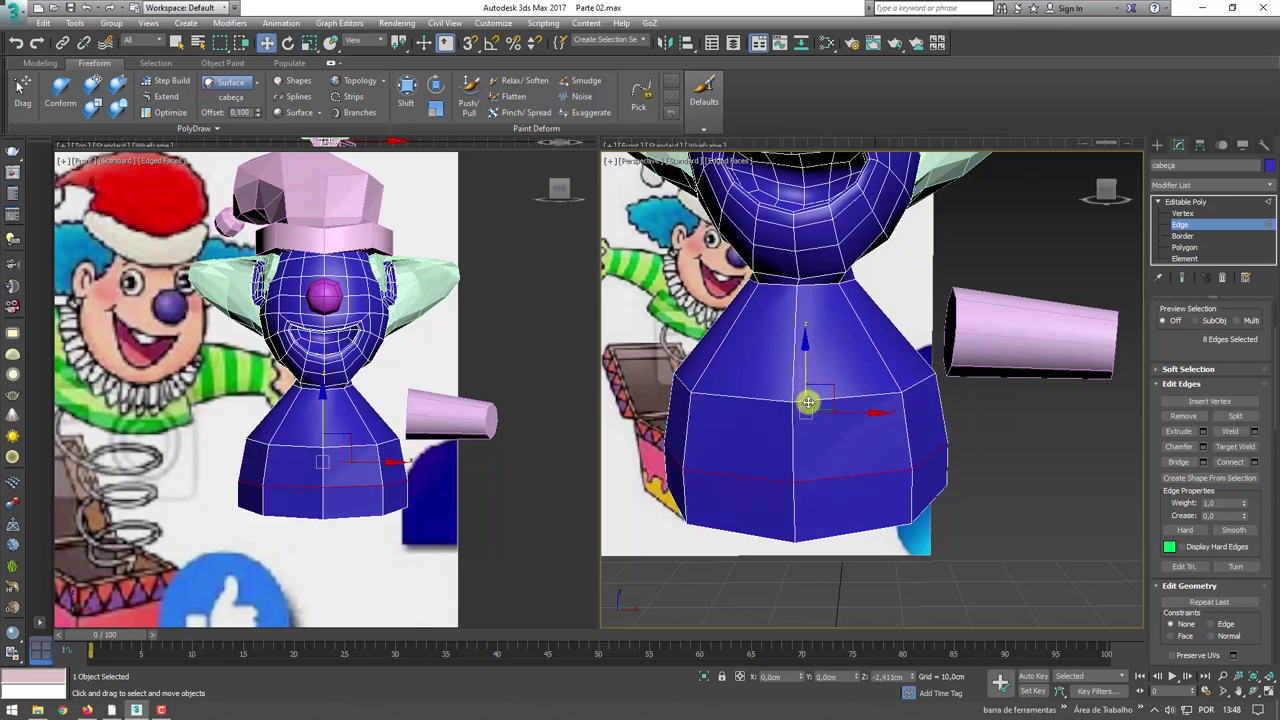
# - Extend an edge below the neck to a full ring and scale that ring
pyautogui.click(876, 346)
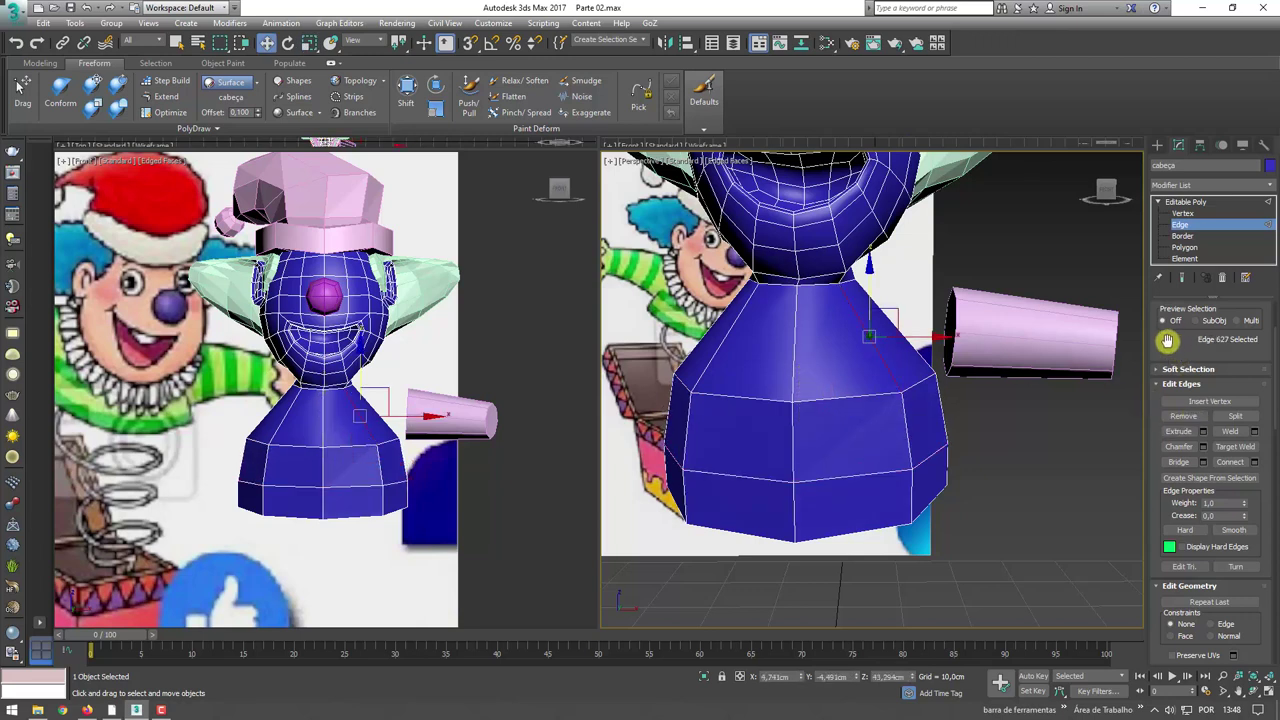
pyautogui.moveTo(1167, 341); pyautogui.dragTo(1180, 404)
pyautogui.click(1180, 394)
pyautogui.press('r')
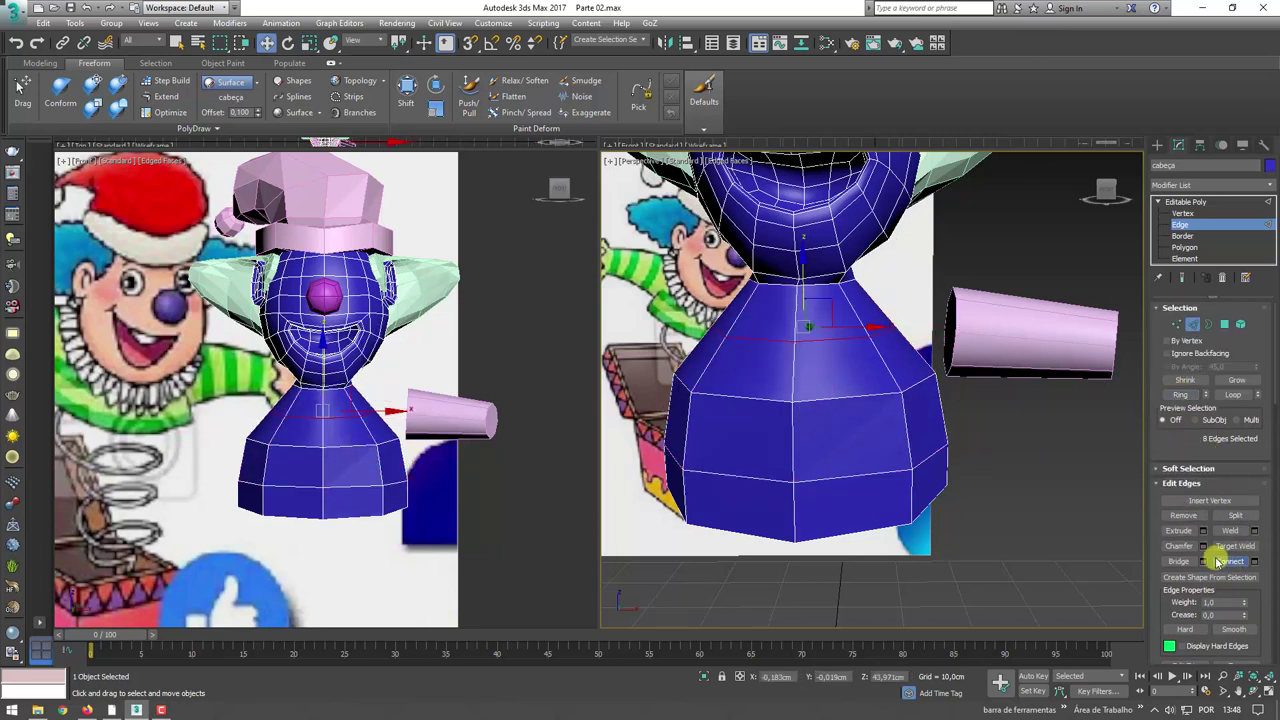
pyautogui.moveTo(780, 312); pyautogui.dragTo(800, 301)
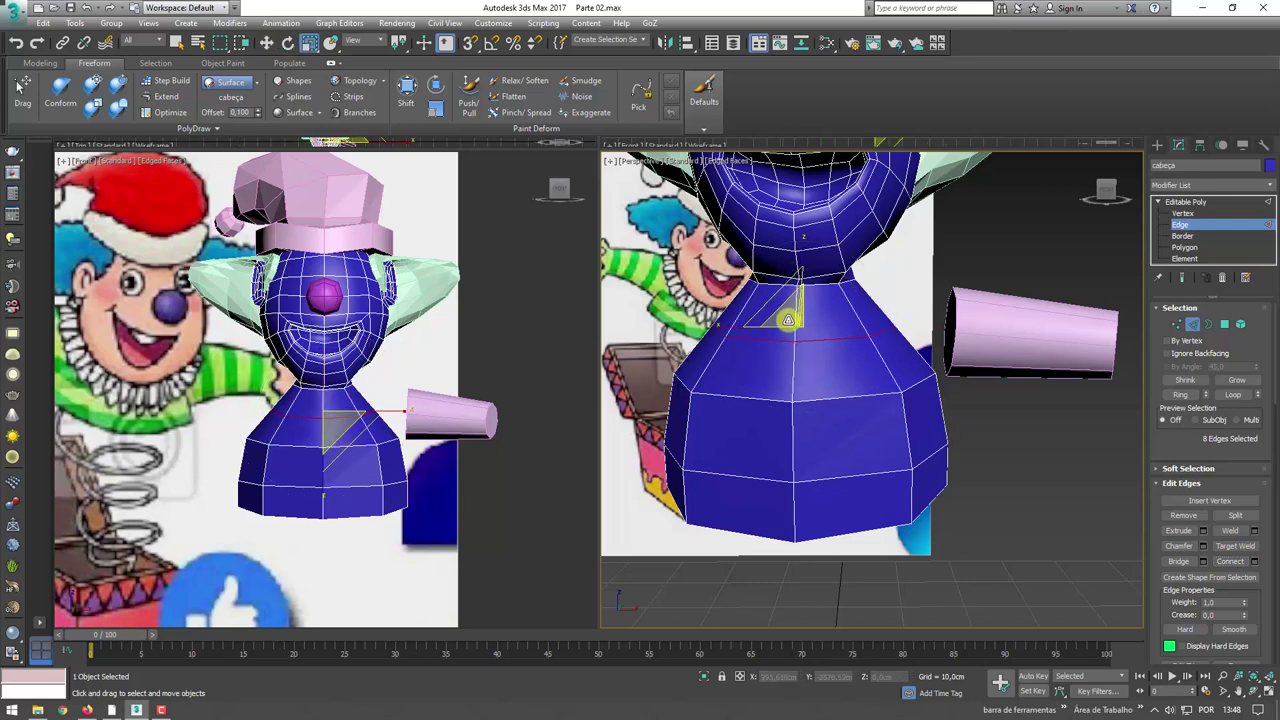
pyautogui.click(1177, 325)
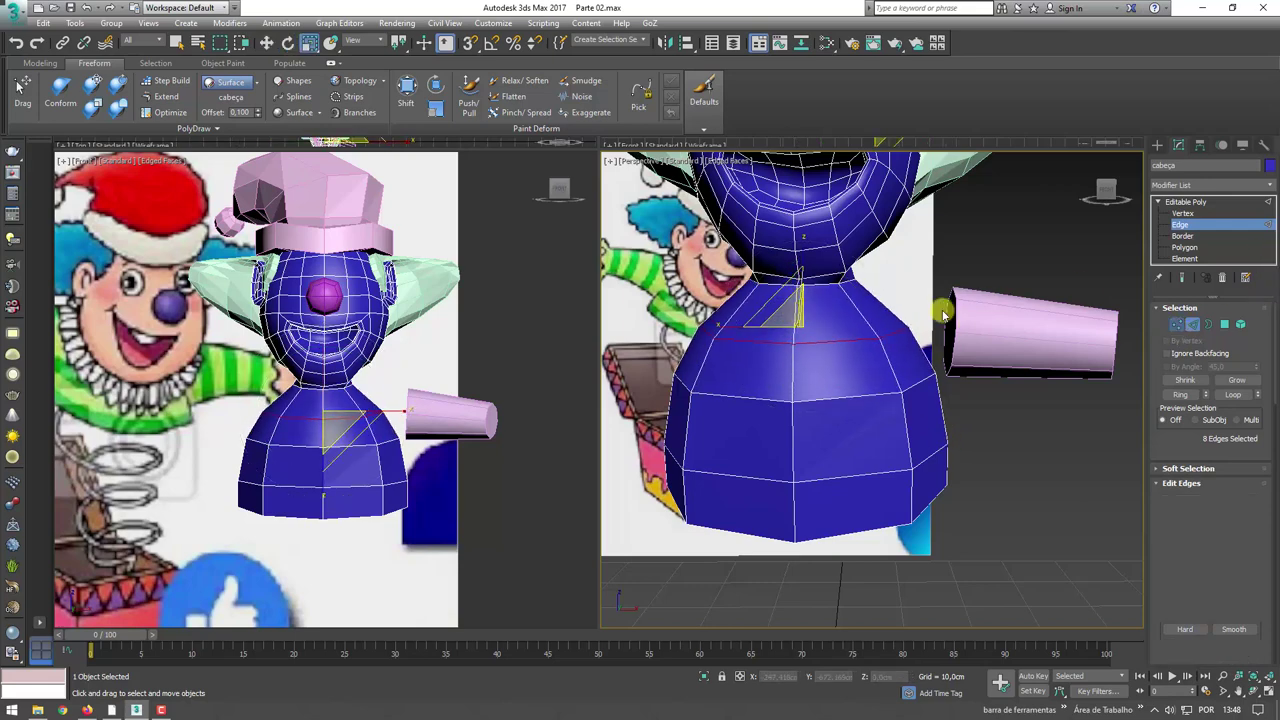
pyautogui.keyDown('alt'); pyautogui.moveTo(944, 314); pyautogui.dragTo(895, 347, button='middle'); pyautogui.keyUp('alt')
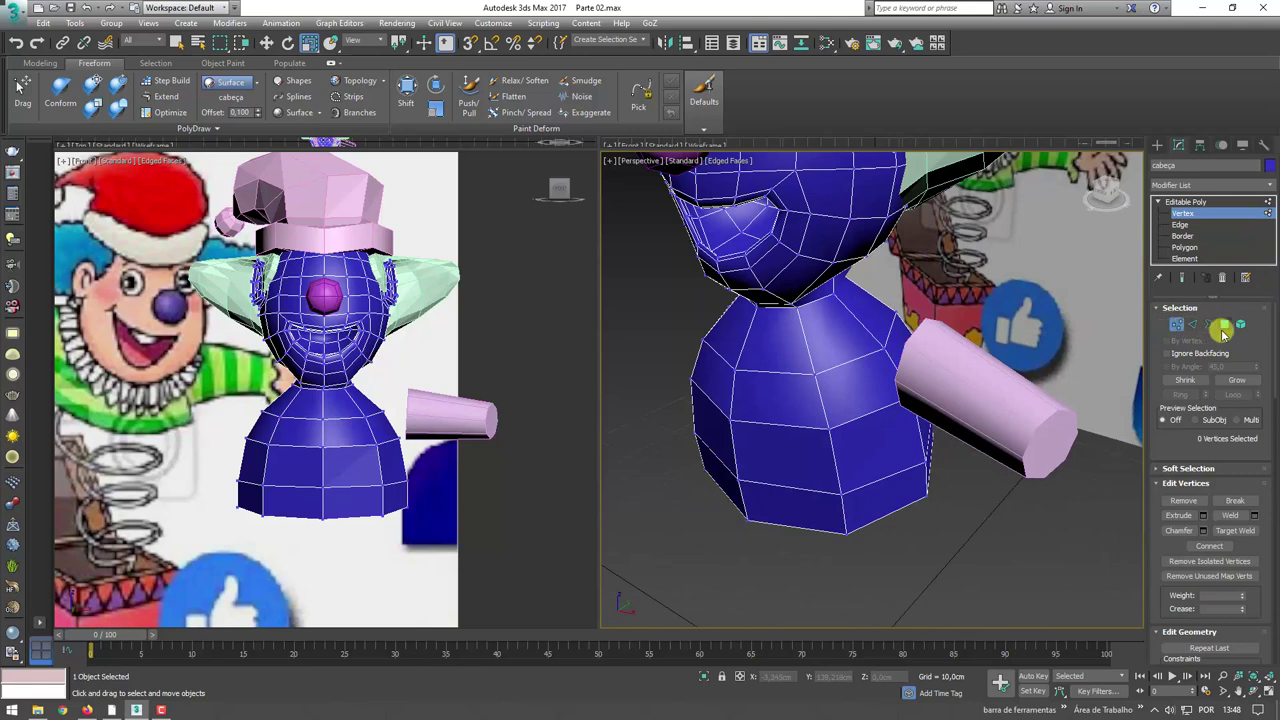
# - Delete a vertex on the body's side to open a hole for the arm
pyautogui.click(1224, 325)
pyautogui.click(1177, 325)
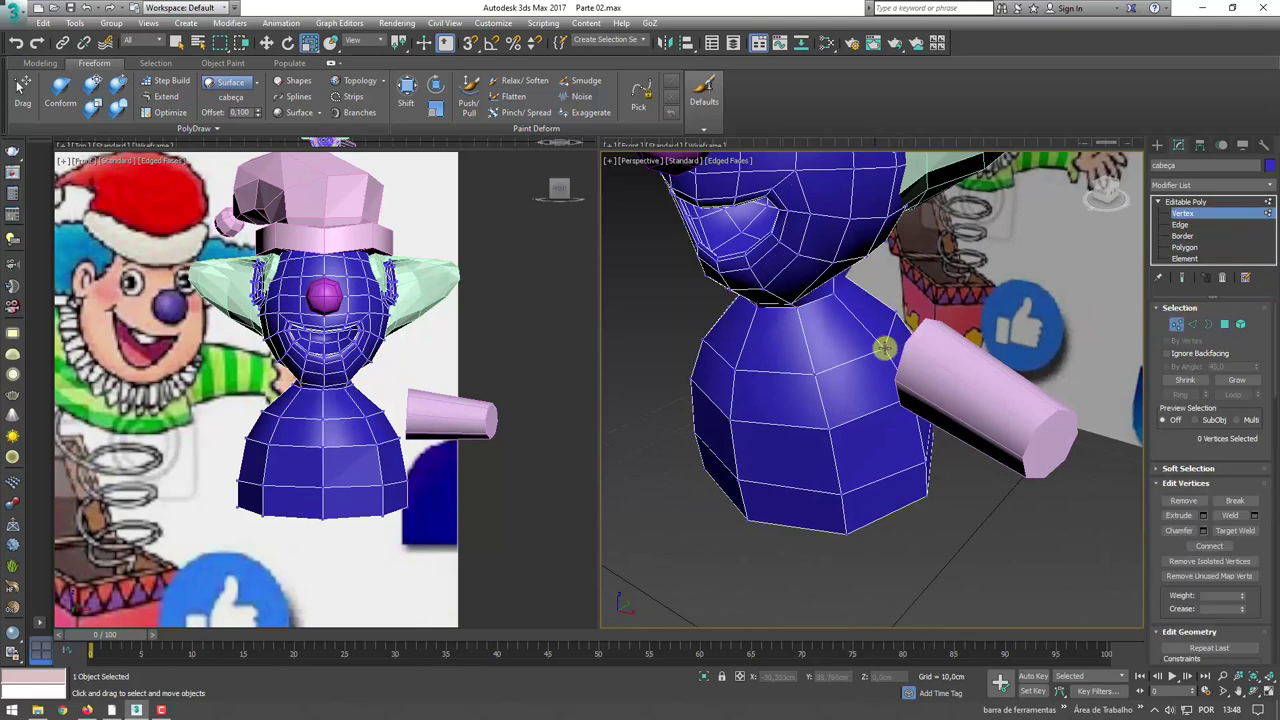
pyautogui.click(885, 347)
pyautogui.press('Delete')
pyautogui.keyDown('alt'); pyautogui.moveTo(974, 371); pyautogui.dragTo(991, 371, button='middle'); pyautogui.keyUp('alt')
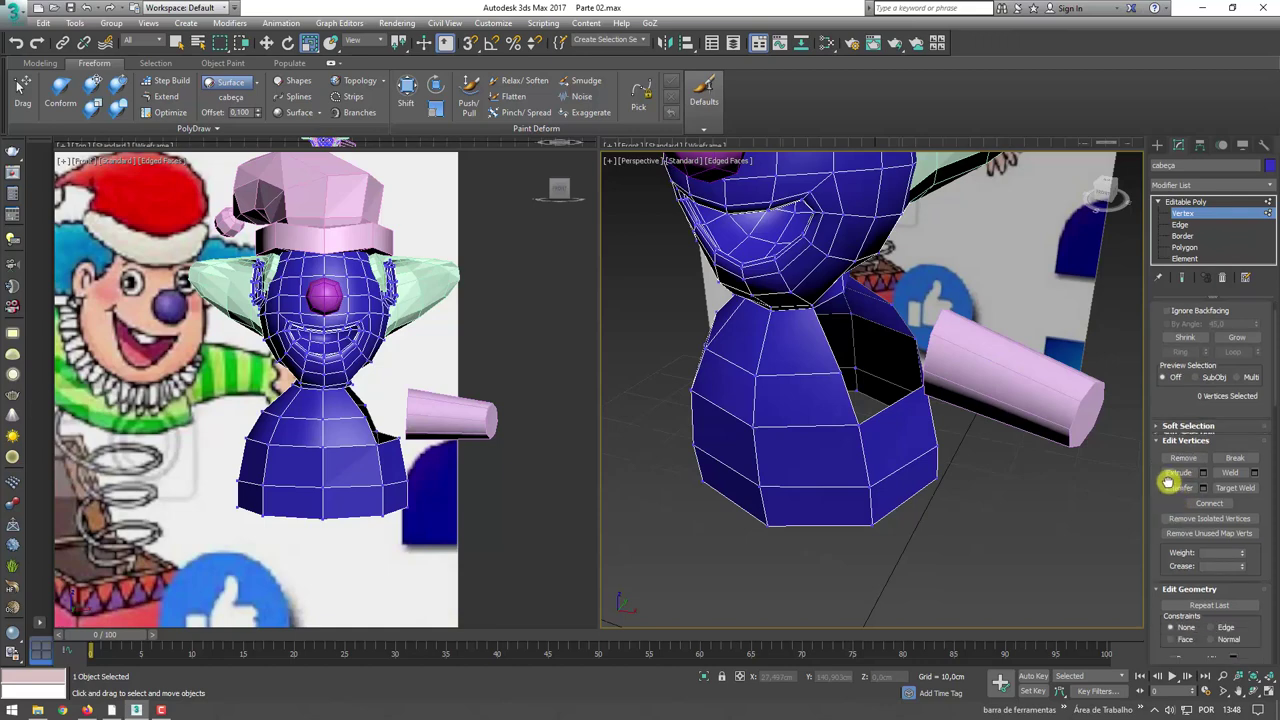
pyautogui.scroll(-5, 1170, 540)
# - Attach the arm cylinder to the body mesh
pyautogui.click(1178, 496)
pyautogui.click(1035, 391)
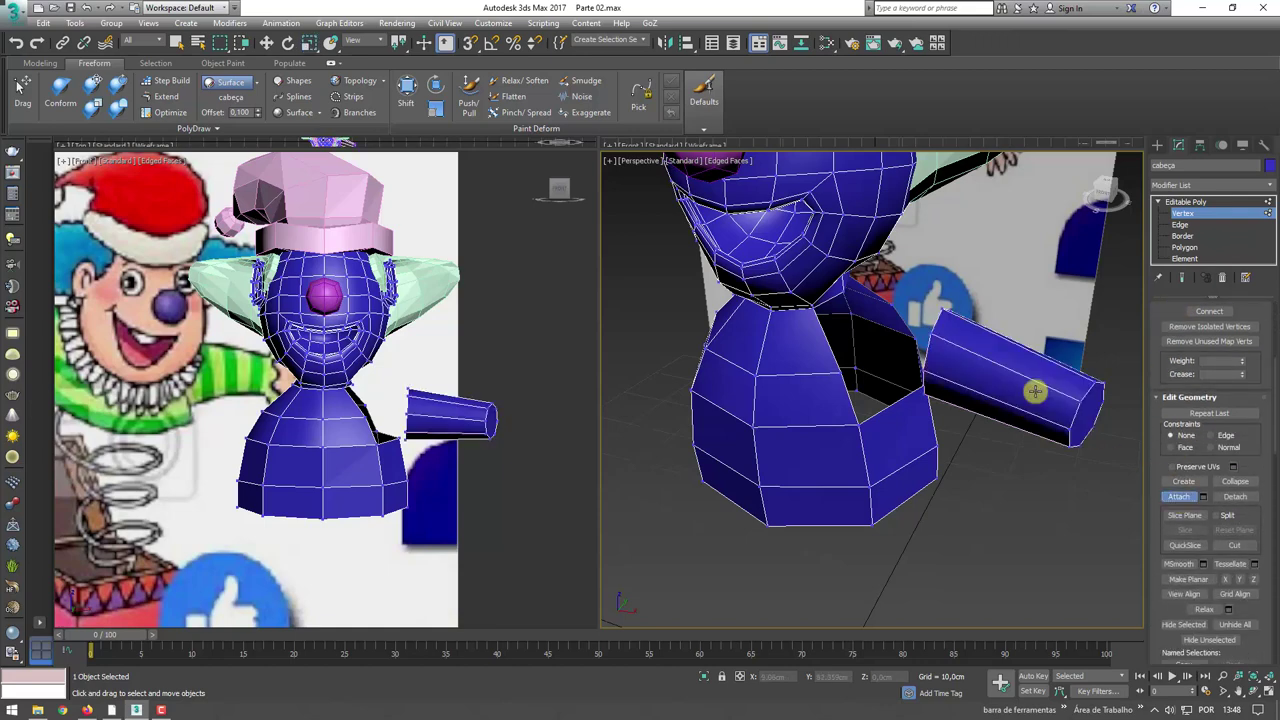
pyautogui.keyDown('alt'); pyautogui.moveTo(985, 406); pyautogui.dragTo(1210, 285, button='middle'); pyautogui.keyUp('alt')
# - Select a border loop on the body, then clear the stray polygon selection
pyautogui.click(1197, 252)
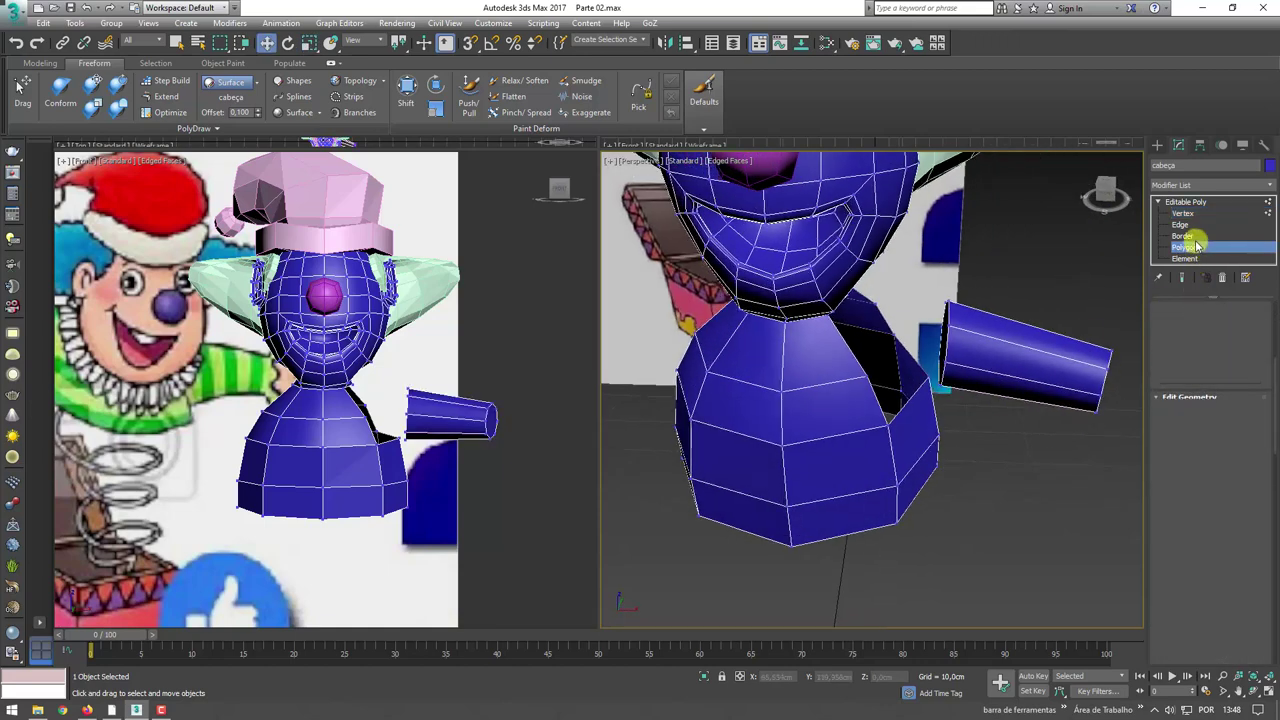
pyautogui.click(1086, 314)
pyautogui.click(1183, 236)
pyautogui.click(943, 430)
pyautogui.keyDown('alt'); pyautogui.moveTo(943, 430); pyautogui.dragTo(936, 322, button='middle'); pyautogui.keyUp('alt')
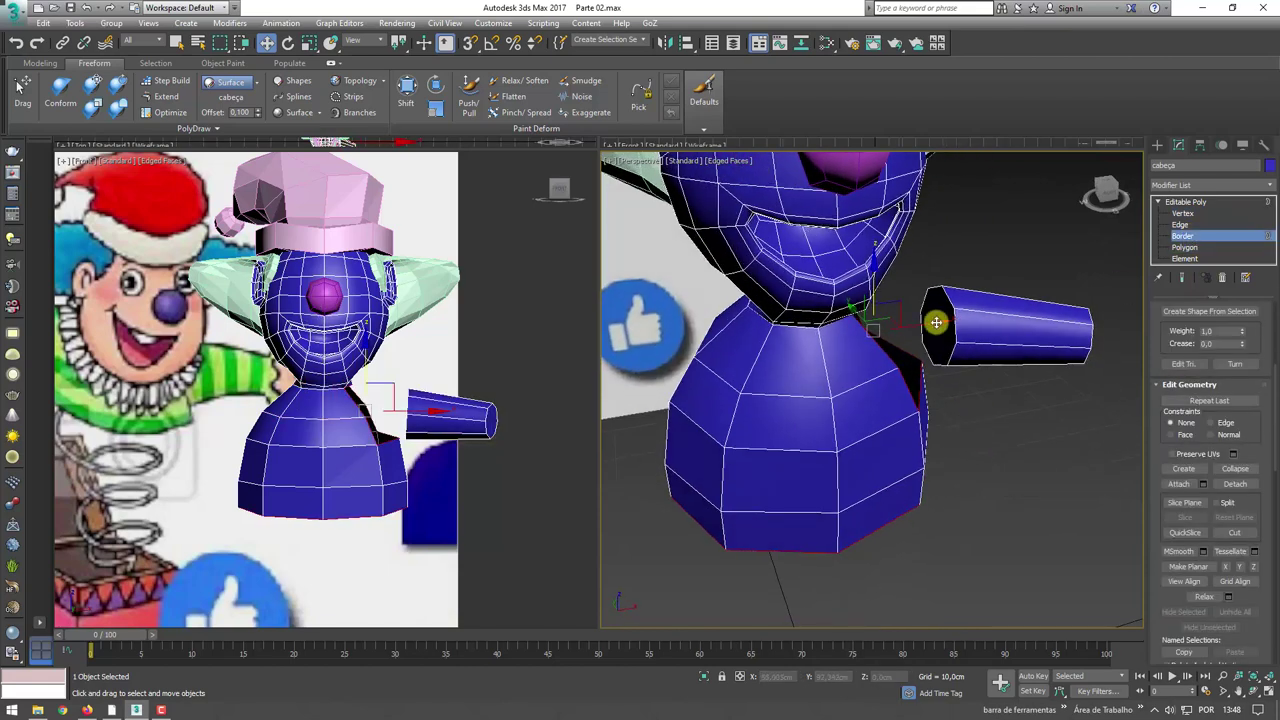
pyautogui.click(1185, 247)
pyautogui.click(943, 323)
pyautogui.click(996, 440)
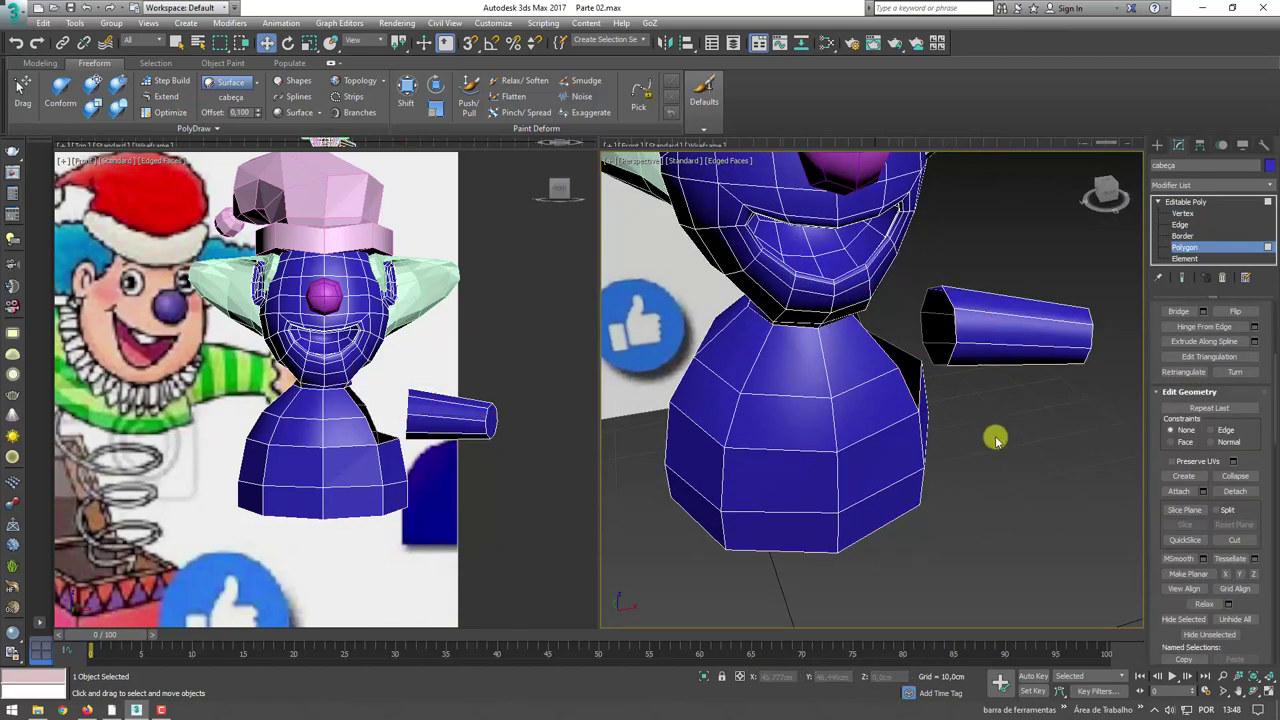
pyautogui.click(1180, 236)
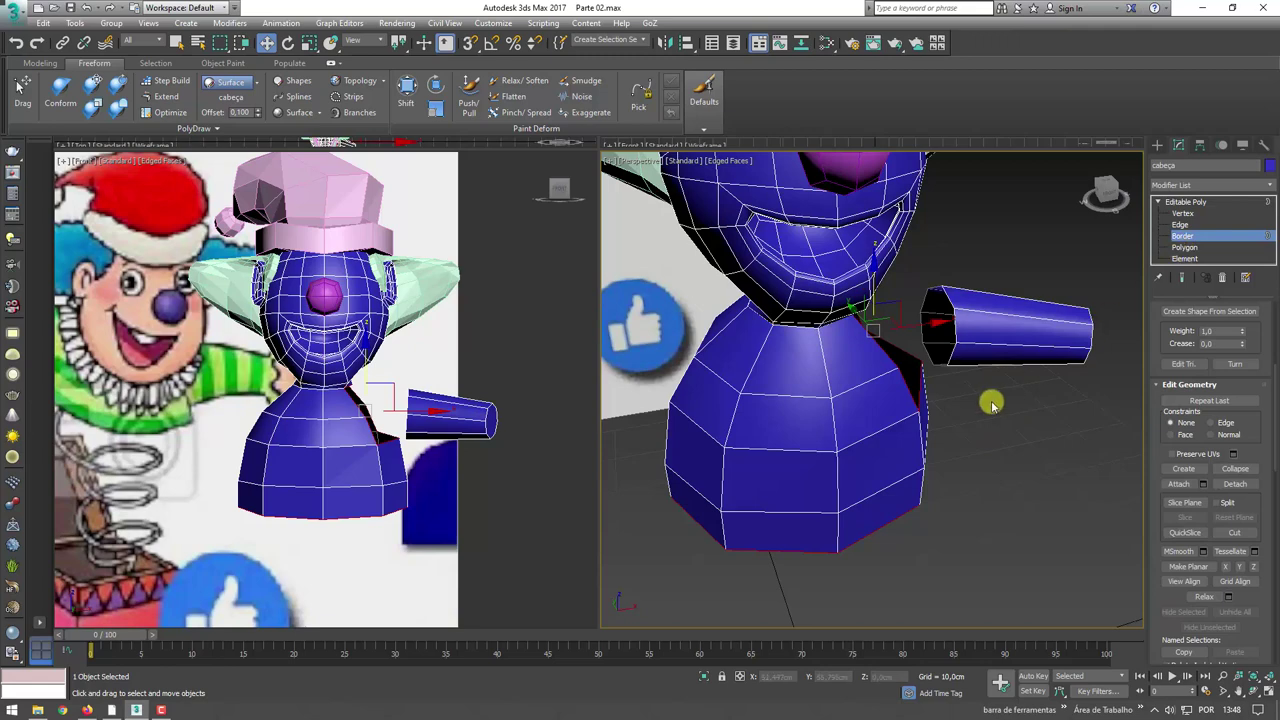
# - Select the arm's open border and bridge it to the body's side opening
pyautogui.click(948, 368)
pyautogui.scroll(2, 948, 368)
pyautogui.scroll(3, 860, 320)
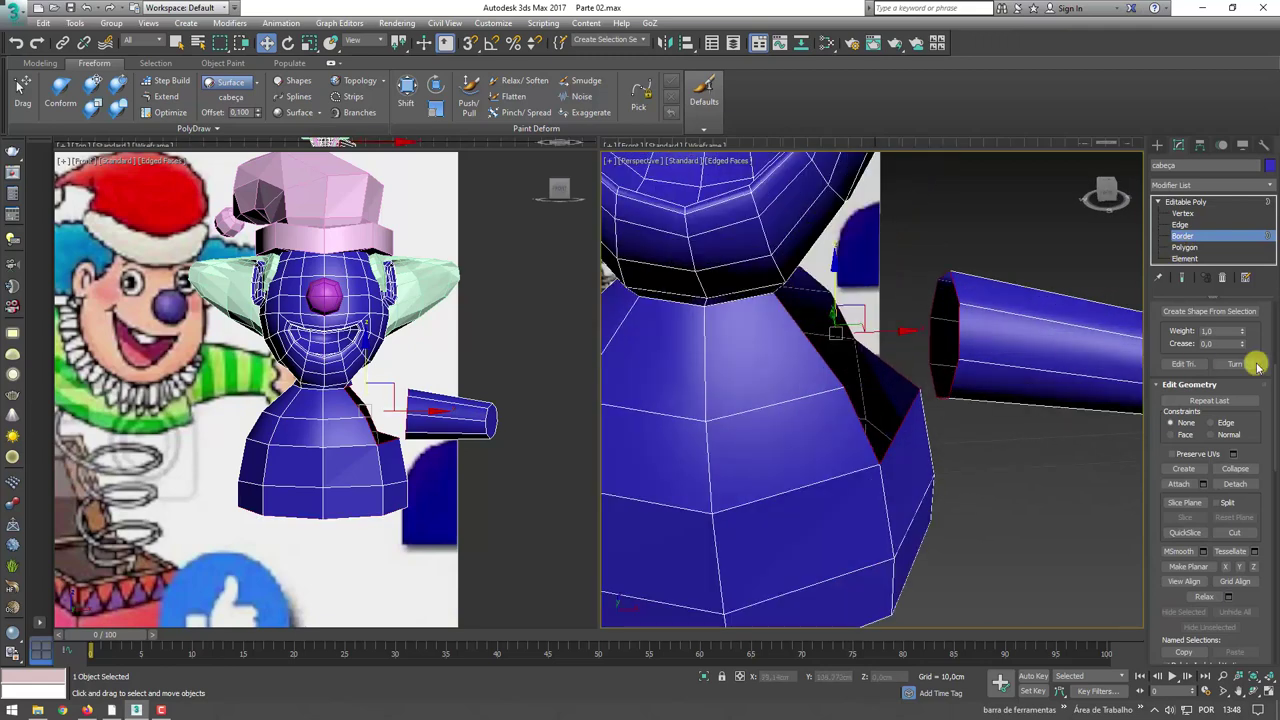
pyautogui.scroll(4, 1155, 343)
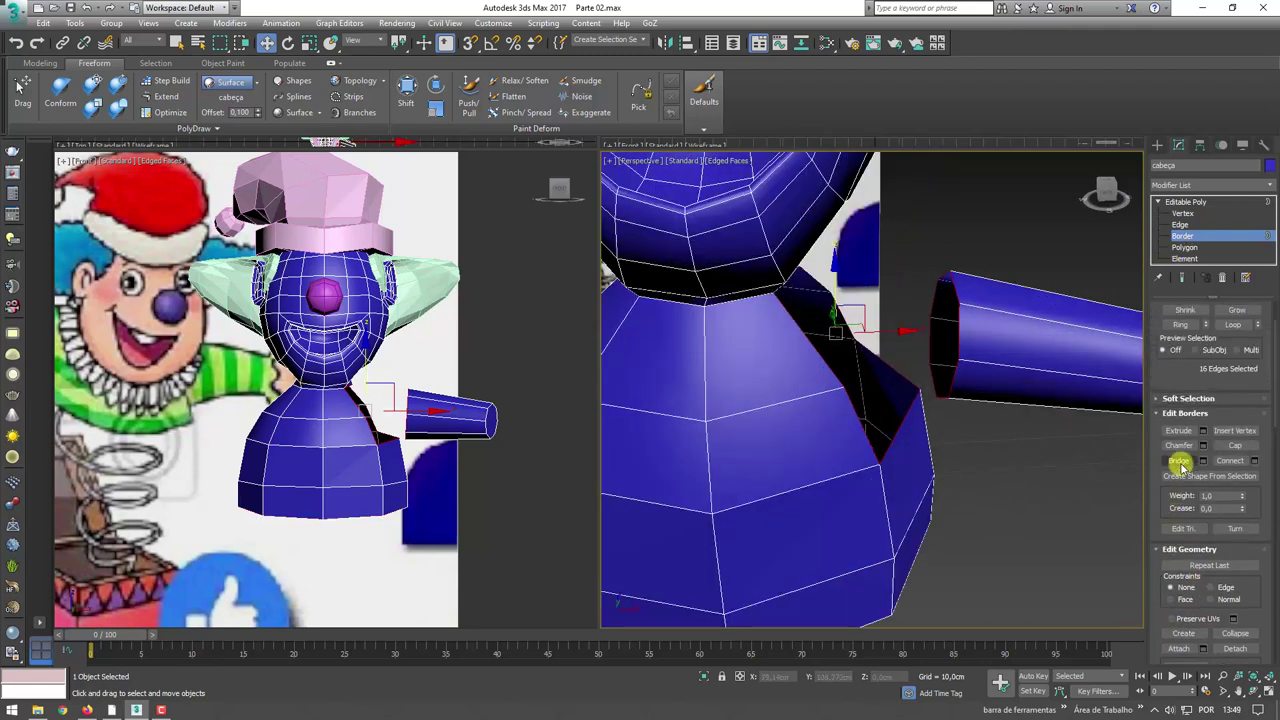
pyautogui.click(1178, 460)
pyautogui.keyDown('alt'); pyautogui.moveTo(1045, 429); pyautogui.dragTo(962, 415, button='middle'); pyautogui.keyUp('alt')
pyautogui.scroll(-3, 962, 415)
pyautogui.scroll(-4, 1010, 430)
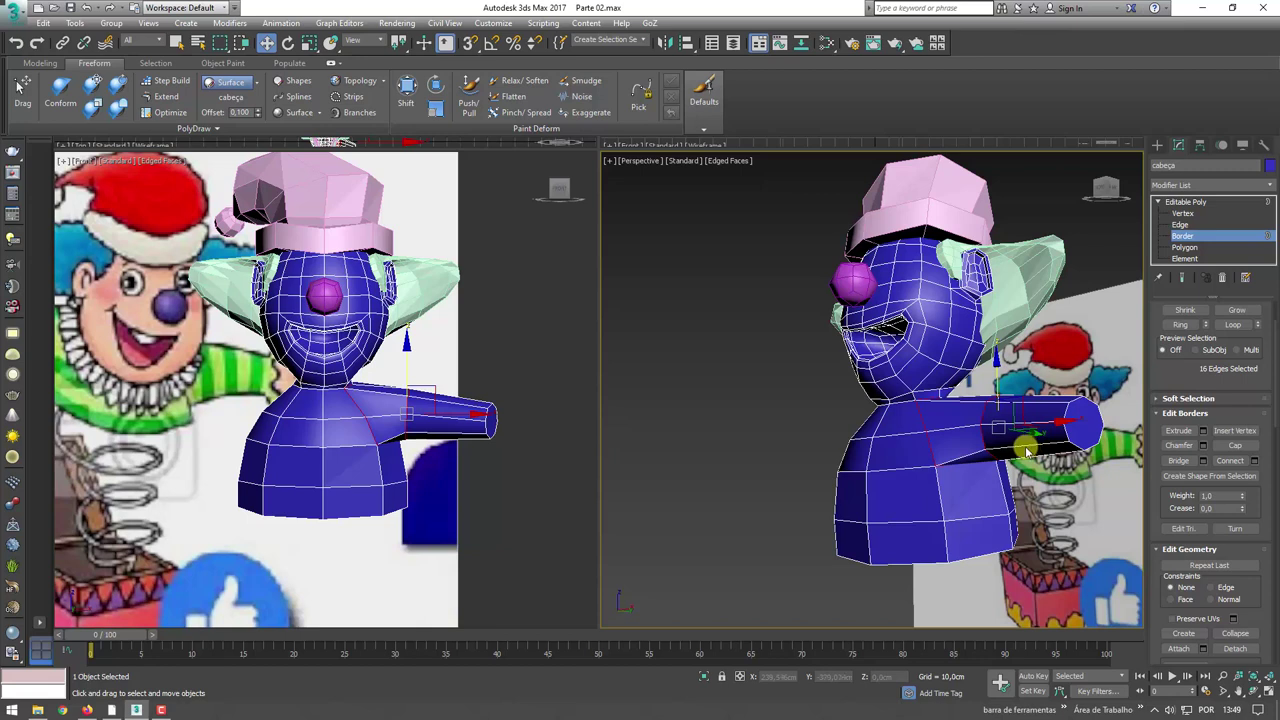
pyautogui.moveTo(900, 385)
pyautogui.keyDown('alt'); pyautogui.mouseDown(button='middle')
pyautogui.moveTo(937, 437)
pyautogui.moveTo(969, 447)
pyautogui.mouseUp(button='middle'); pyautogui.keyUp('alt')
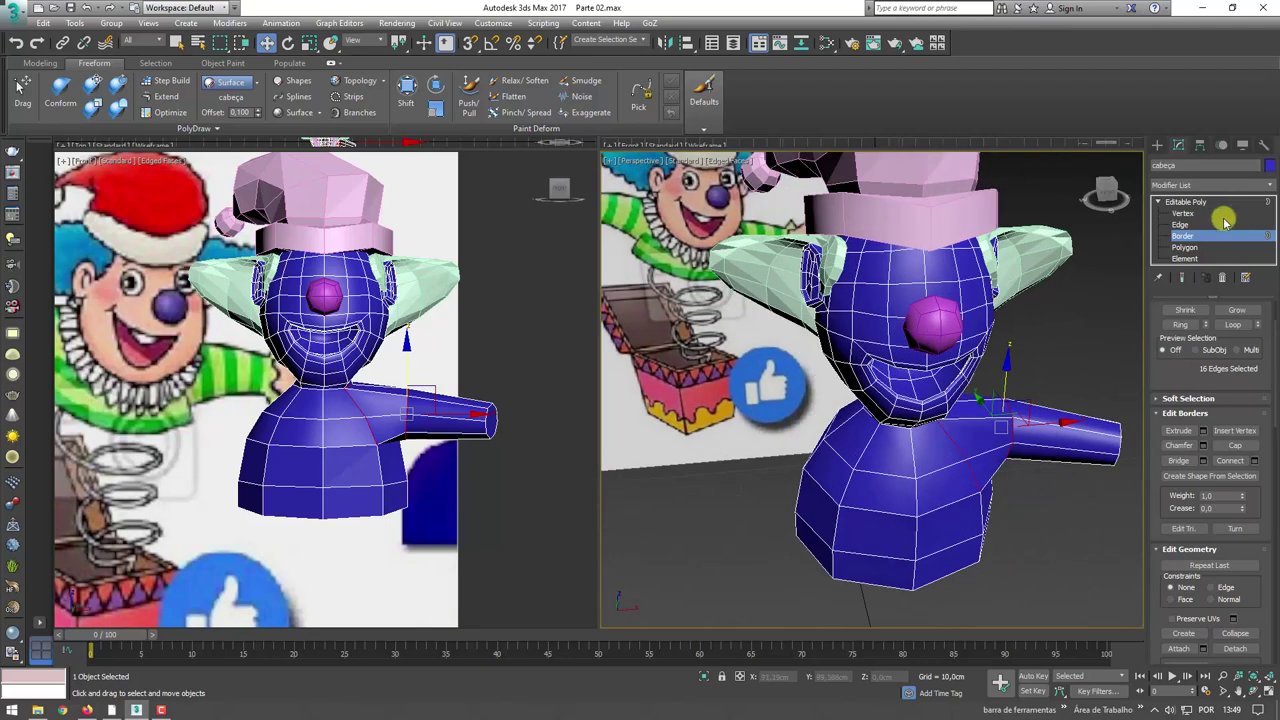
# - Return to the Editable Poly top level and add a Symmetry modifier for a second arm
pyautogui.click(1205, 201)
pyautogui.keyDown('alt'); pyautogui.moveTo(1016, 383); pyautogui.dragTo(963, 333, button='middle'); pyautogui.keyUp('alt')
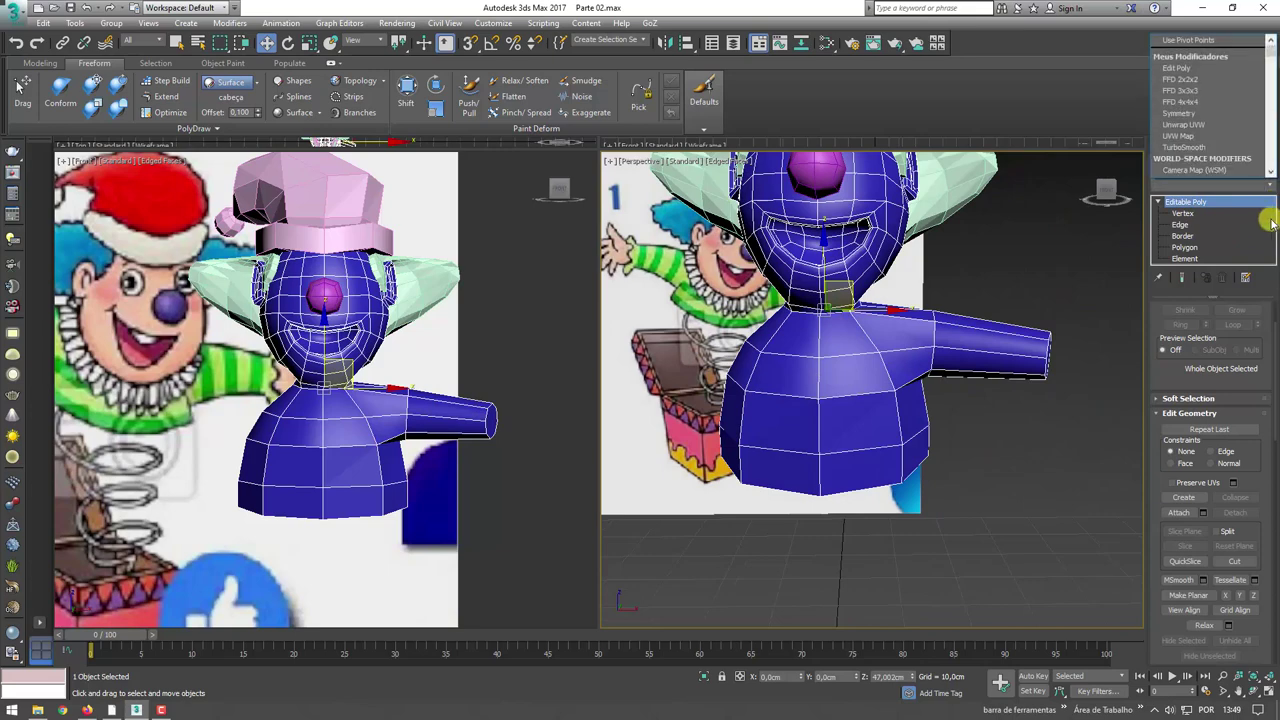
pyautogui.click(1271, 185)
pyautogui.moveTo(1272, 215); pyautogui.dragTo(1260, 594)
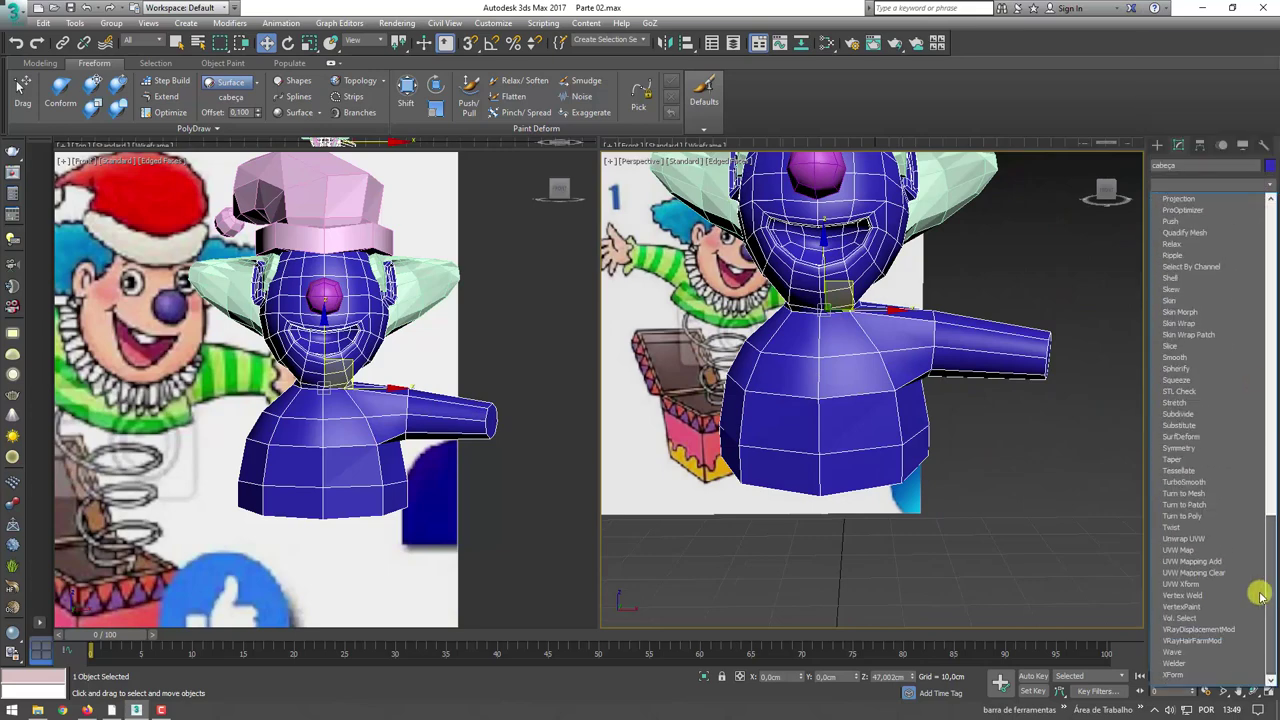
pyautogui.click(1189, 452)
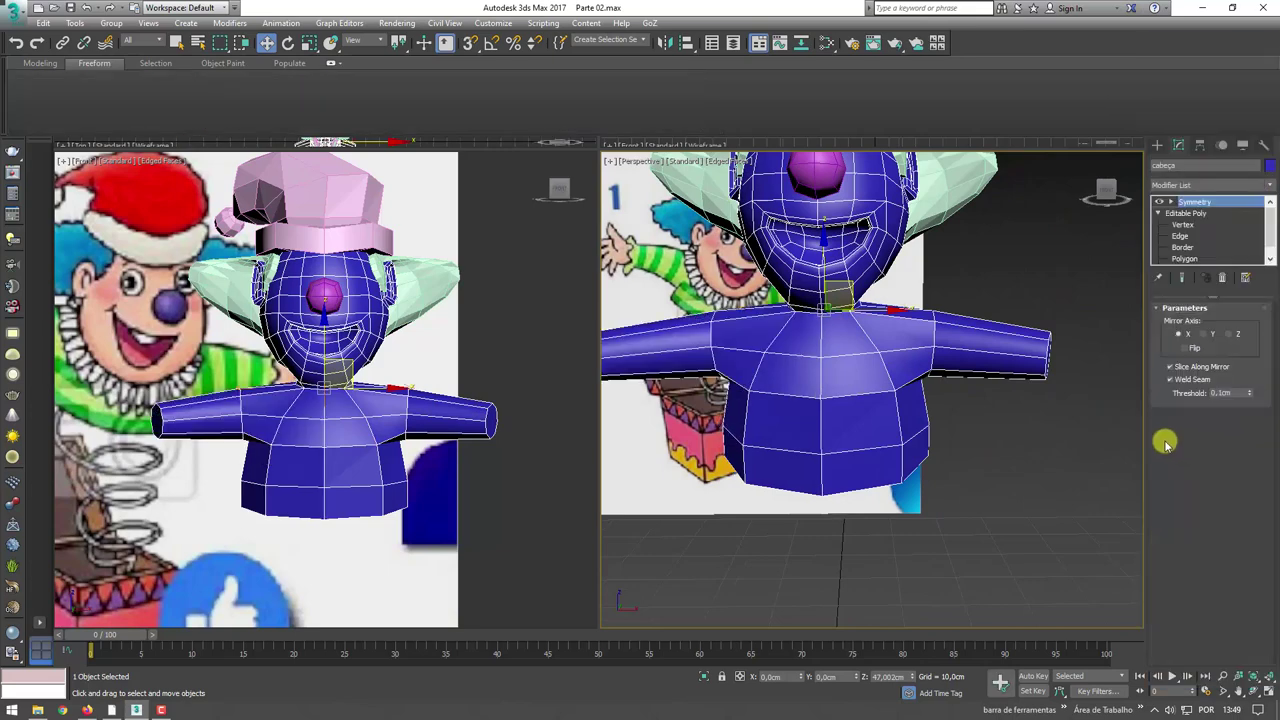
pyautogui.scroll(2, 943, 403)
pyautogui.moveTo(943, 403)
pyautogui.keyDown('alt'); pyautogui.mouseDown(button='middle')
pyautogui.moveTo(903, 403)
pyautogui.moveTo(1037, 403)
pyautogui.moveTo(951, 406)
pyautogui.mouseUp(button='middle'); pyautogui.keyUp('alt')
pyautogui.moveTo(383, 438); pyautogui.dragTo(470, 446, button='middle')
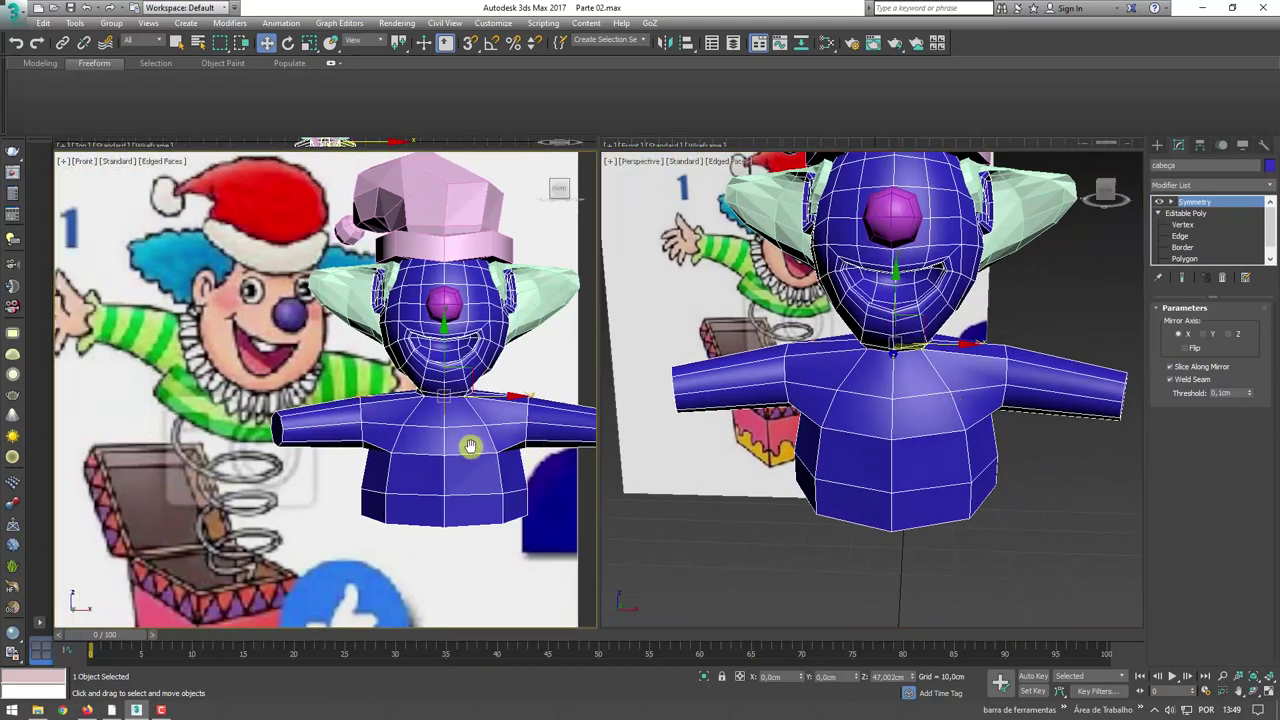
pyautogui.keyDown('alt'); pyautogui.moveTo(973, 429); pyautogui.dragTo(971, 410, button='middle'); pyautogui.keyUp('alt')
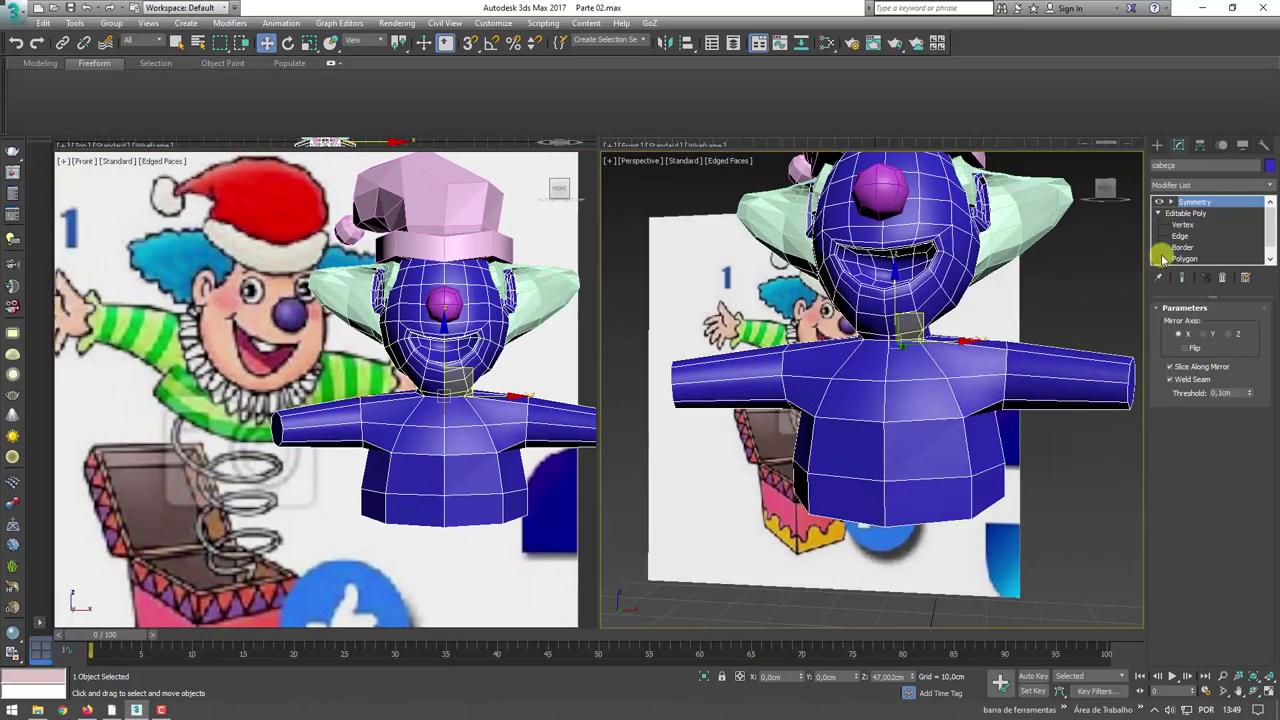
# - At Vertex level, select the vertices along the bottom of the body
pyautogui.click(1181, 226)
pyautogui.keyDown('alt'); pyautogui.moveTo(1094, 392); pyautogui.dragTo(1013, 535, button='middle'); pyautogui.keyUp('alt')
pyautogui.moveTo(1054, 552); pyautogui.dragTo(996, 496)
pyautogui.moveTo(996, 496)
pyautogui.keyDown('alt'); pyautogui.mouseDown(button='middle')
pyautogui.moveTo(1050, 497)
pyautogui.moveTo(1051, 543)
pyautogui.moveTo(977, 503)
pyautogui.mouseUp(button='middle'); pyautogui.keyUp('alt')
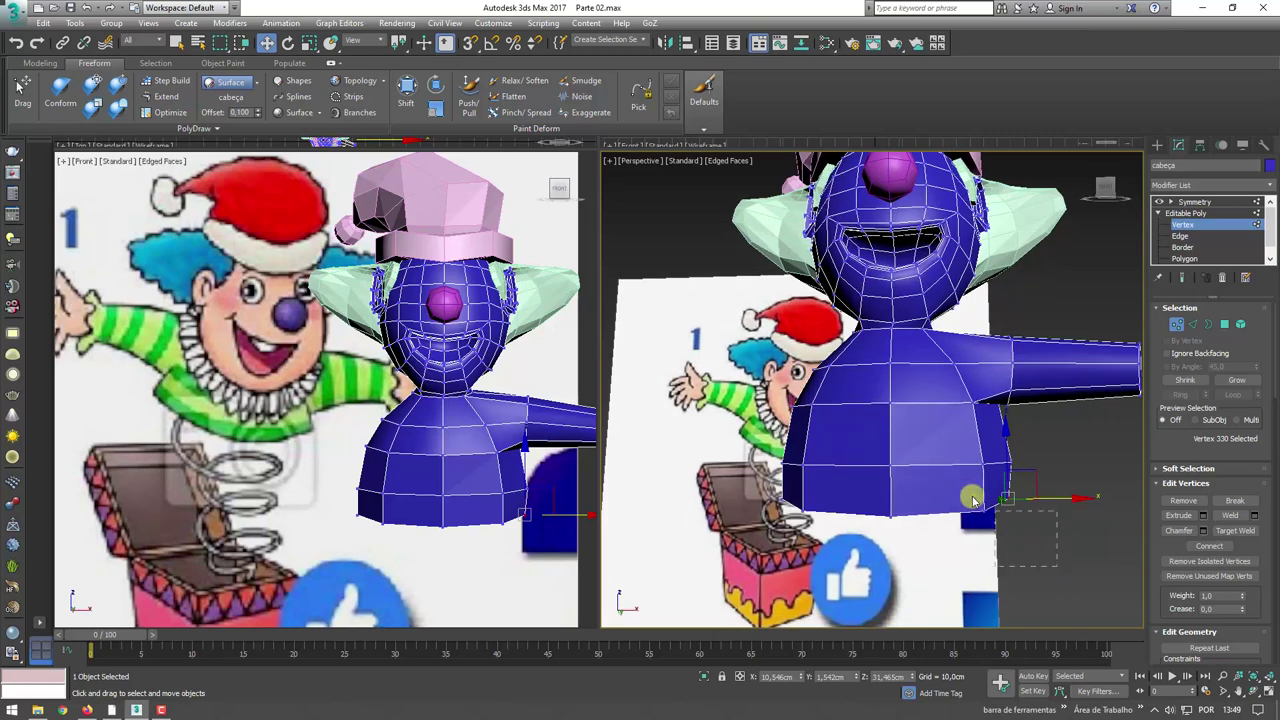
pyautogui.moveTo(977, 503); pyautogui.dragTo(1023, 509)
pyautogui.moveTo(1053, 572); pyautogui.dragTo(955, 445)
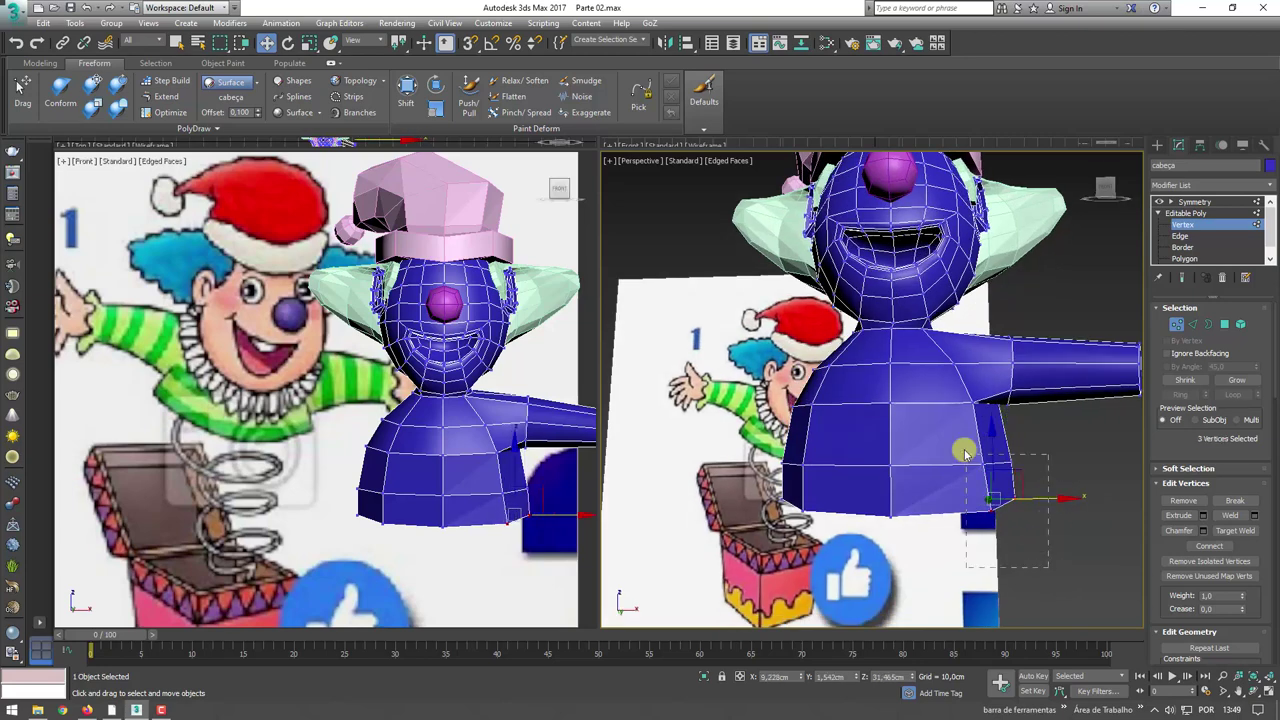
# - Adjust the side vertices under the arm and show the mirrored Symmetry result
pyautogui.keyDown('alt'); pyautogui.moveTo(1051, 482); pyautogui.dragTo(1001, 432, button='middle'); pyautogui.keyUp('alt')
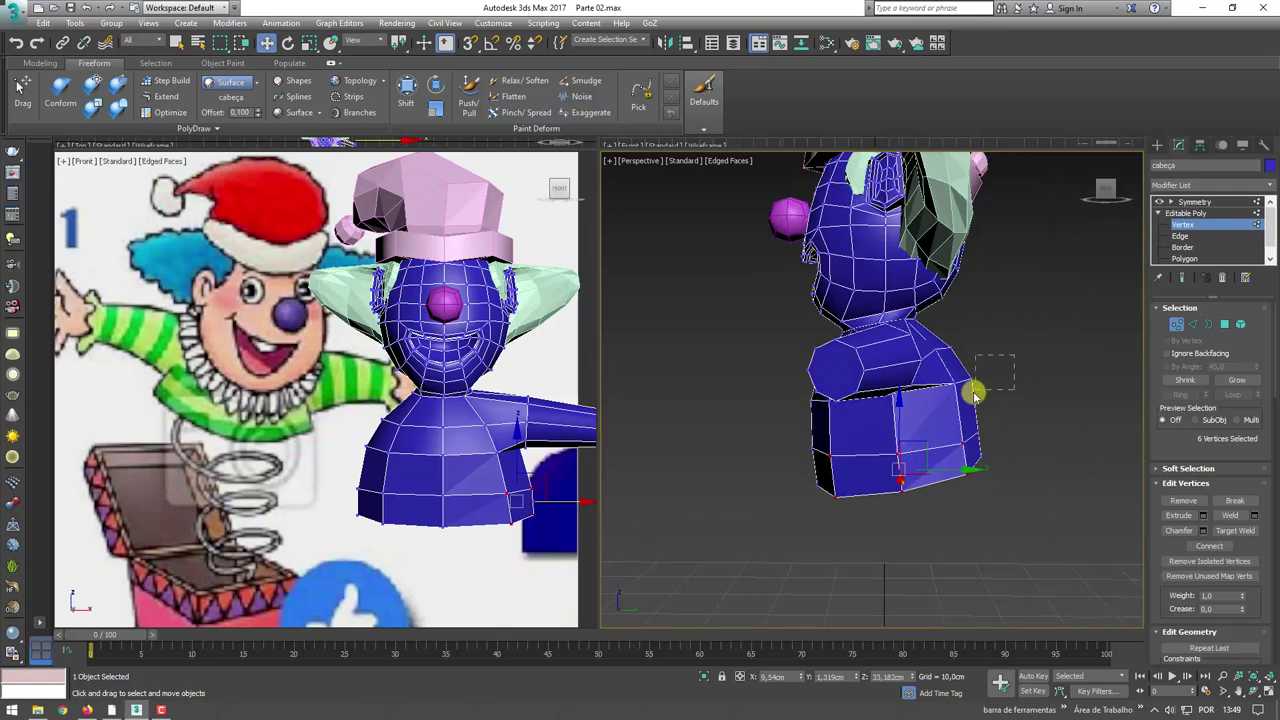
pyautogui.moveTo(955, 400); pyautogui.dragTo(956, 400)
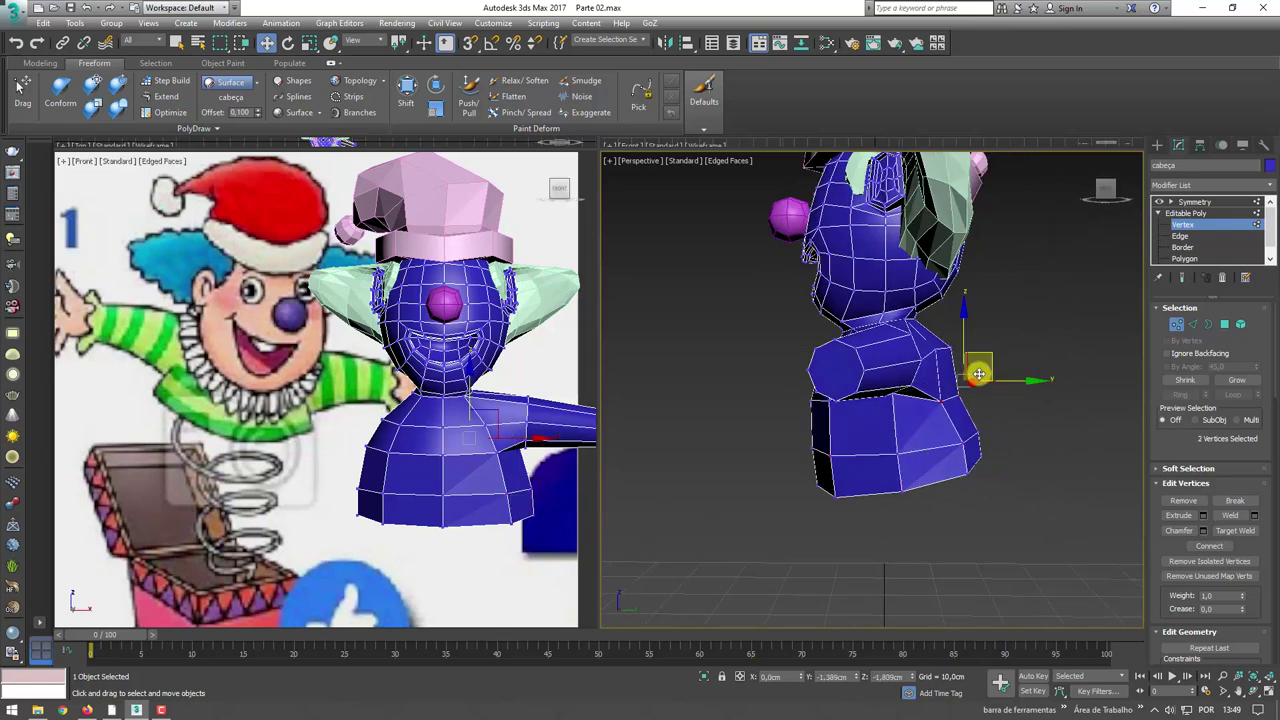
pyautogui.moveTo(945, 493); pyautogui.dragTo(945, 495)
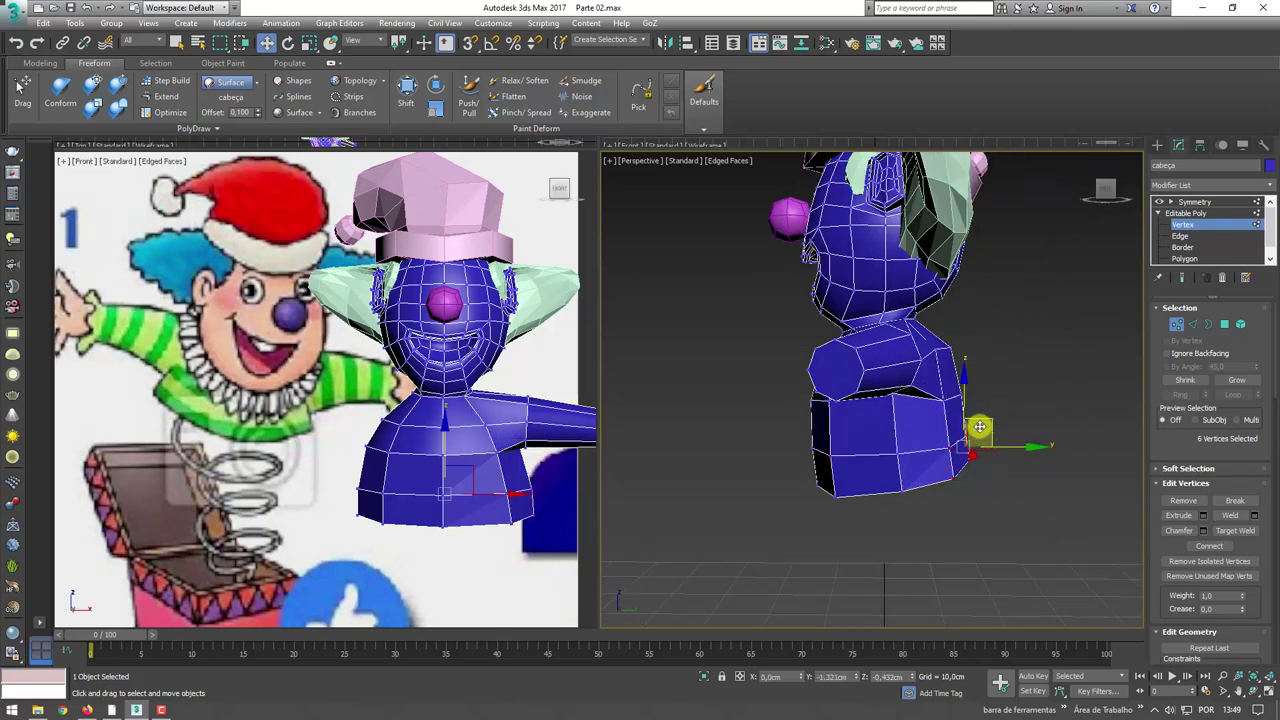
pyautogui.moveTo(980, 425)
pyautogui.keyDown('alt'); pyautogui.mouseDown(button='middle')
pyautogui.moveTo(960, 443)
pyautogui.moveTo(1063, 463)
pyautogui.moveTo(960, 446)
pyautogui.mouseUp(button='middle'); pyautogui.keyUp('alt')
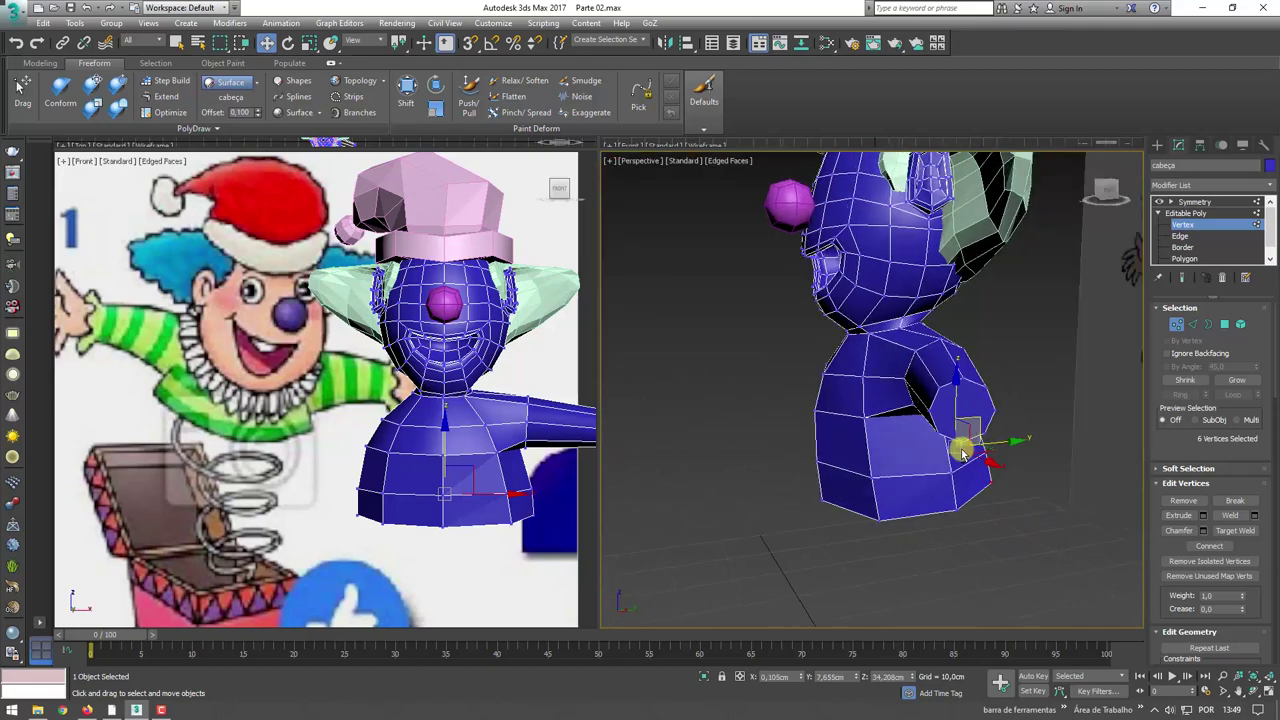
pyautogui.click(1198, 212)
pyautogui.click(1194, 202)
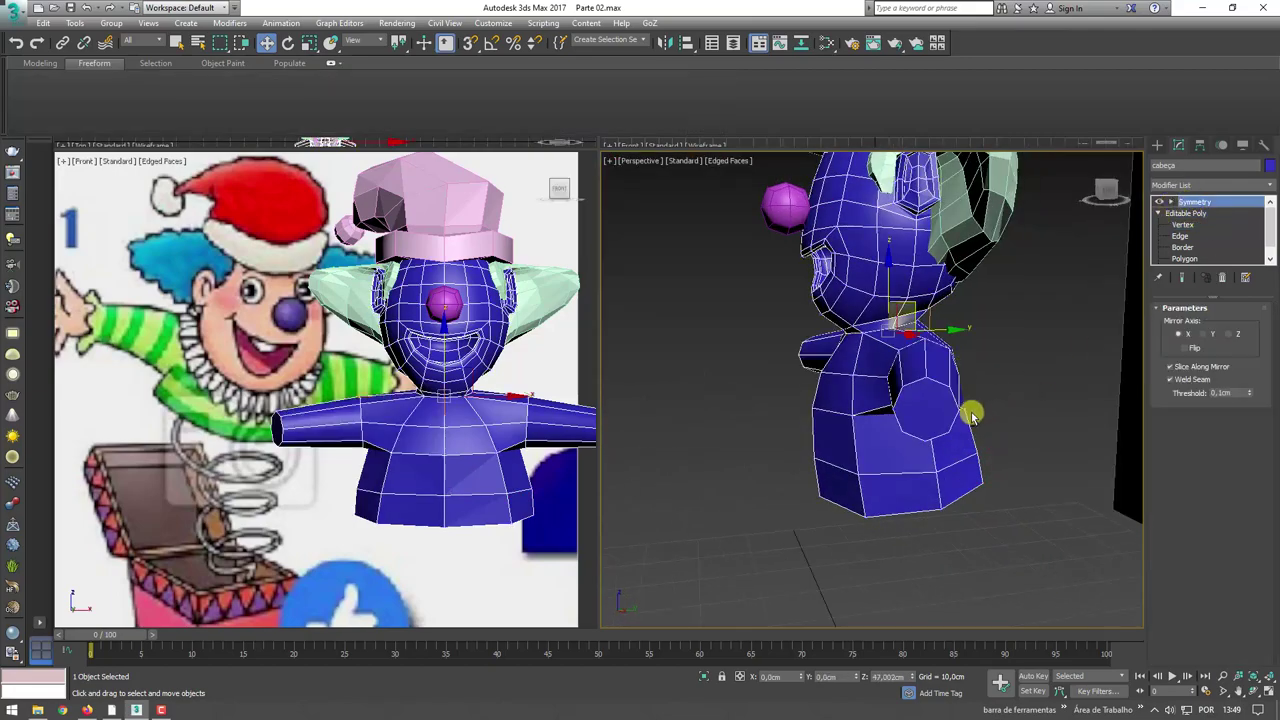
pyautogui.moveTo(894, 409)
pyautogui.keyDown('alt'); pyautogui.mouseDown(button='middle')
pyautogui.moveTo(891, 380)
pyautogui.moveTo(683, 413)
pyautogui.moveTo(771, 437)
pyautogui.moveTo(714, 434)
pyautogui.moveTo(941, 425)
pyautogui.moveTo(1111, 440)
pyautogui.moveTo(826, 431)
pyautogui.moveTo(847, 401)
pyautogui.mouseUp(button='middle'); pyautogui.keyUp('alt')
pyautogui.scroll(-5, 760, 430)
pyautogui.scroll(5, 905, 393)
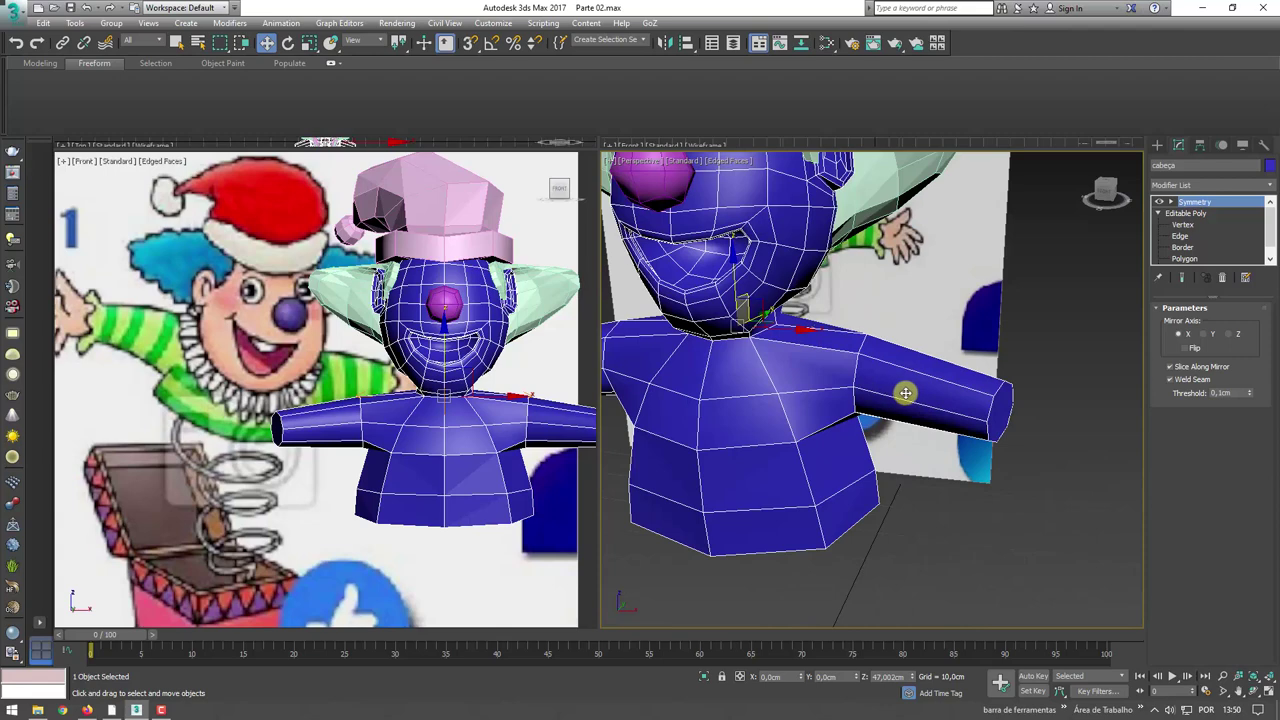
# - At Edge level, select the arm's edge ring and Connect it to add a loop
pyautogui.click(1183, 236)
pyautogui.moveTo(943, 309)
pyautogui.keyDown('alt'); pyautogui.mouseDown(button='middle')
pyautogui.moveTo(960, 351)
pyautogui.moveTo(952, 484)
pyautogui.mouseUp(button='middle'); pyautogui.keyUp('alt')
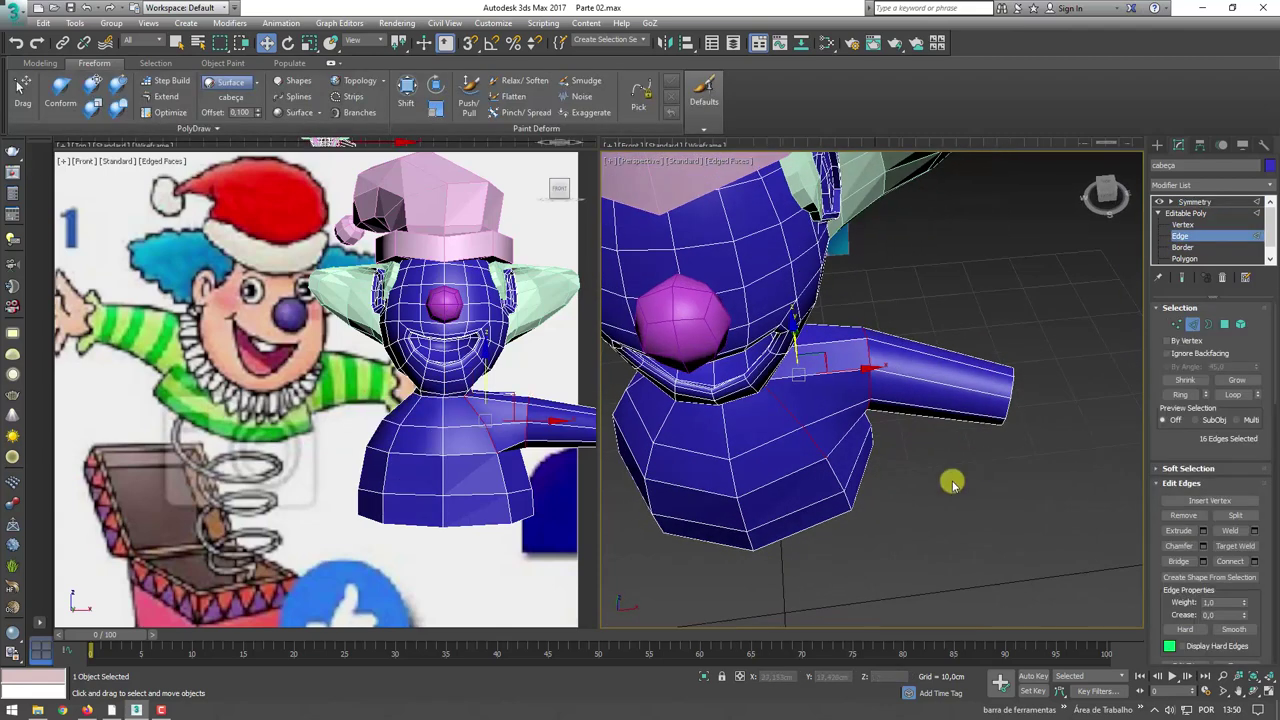
pyautogui.moveTo(933, 469); pyautogui.dragTo(941, 293)
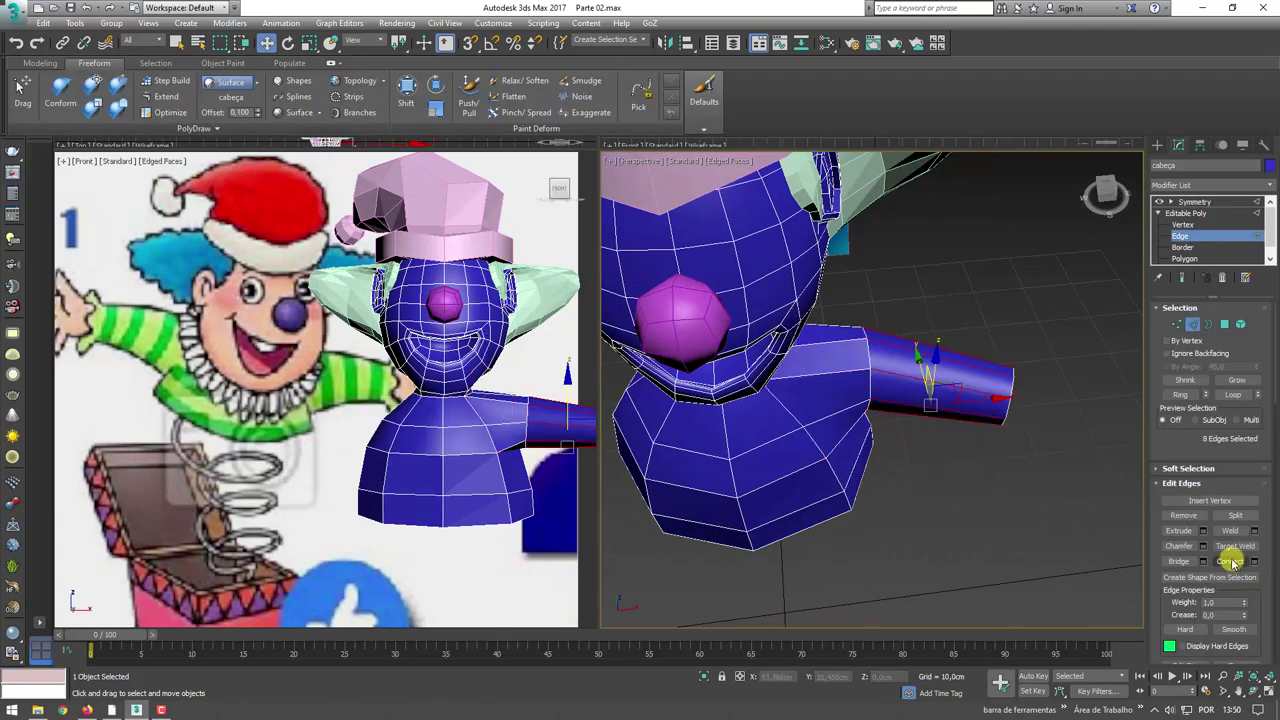
pyautogui.click(1230, 561)
# - Orbit around the arm and compare it with the reference drawing's hand
pyautogui.keyDown('alt'); pyautogui.moveTo(1000, 314); pyautogui.dragTo(944, 360, button='middle'); pyautogui.keyUp('alt')
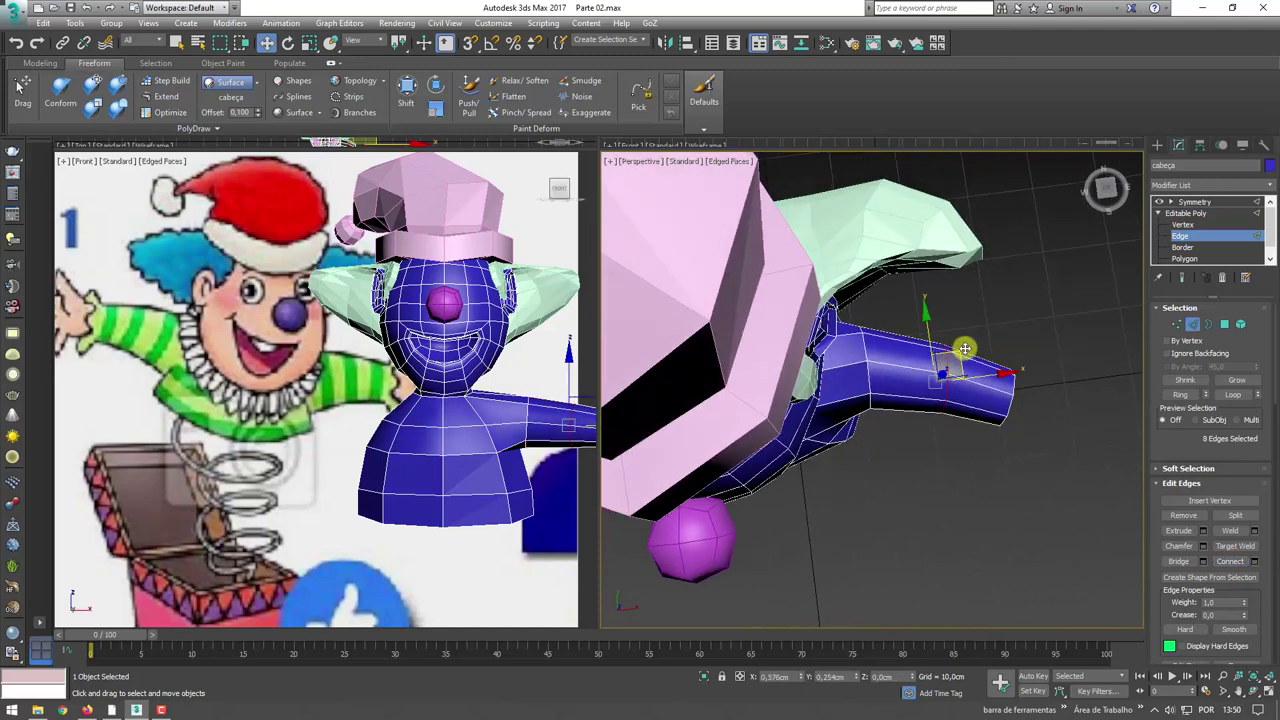
pyautogui.press('e')
pyautogui.press('w')
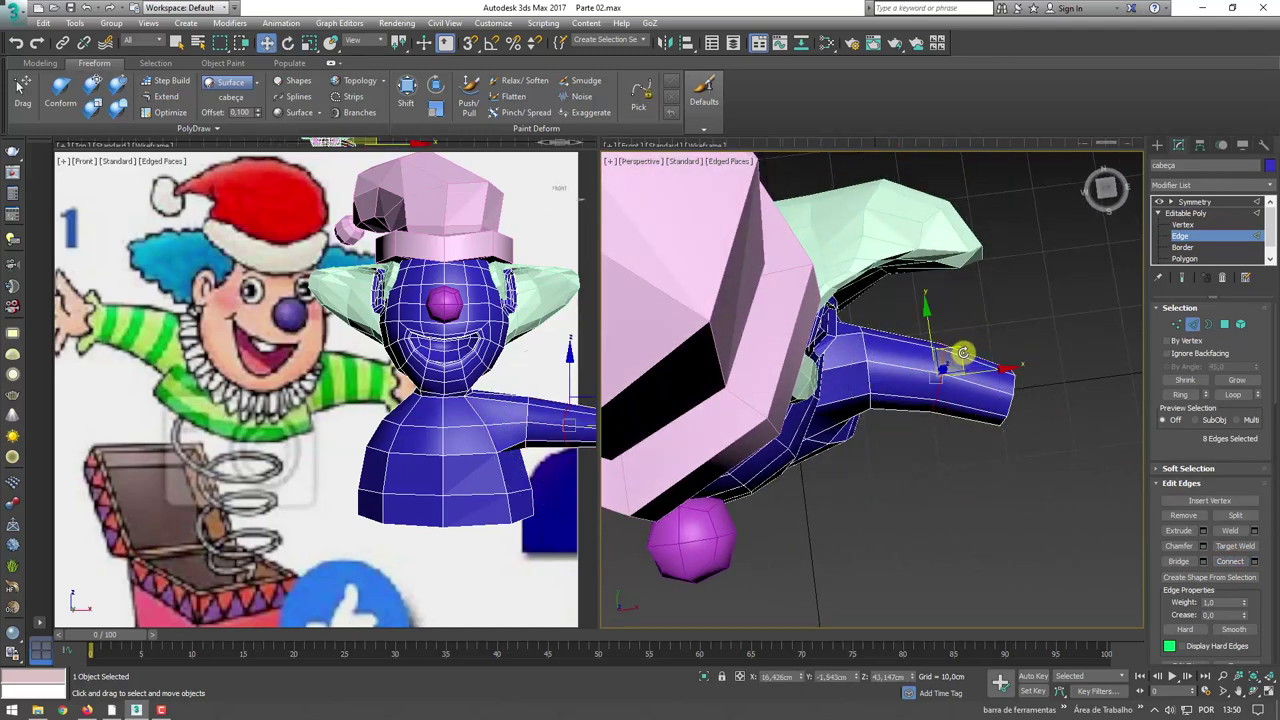
pyautogui.moveTo(960, 360)
pyautogui.keyDown('alt'); pyautogui.mouseDown(button='middle')
pyautogui.moveTo(1024, 334)
pyautogui.moveTo(990, 378)
pyautogui.moveTo(997, 391)
pyautogui.mouseUp(button='middle'); pyautogui.keyUp('alt')
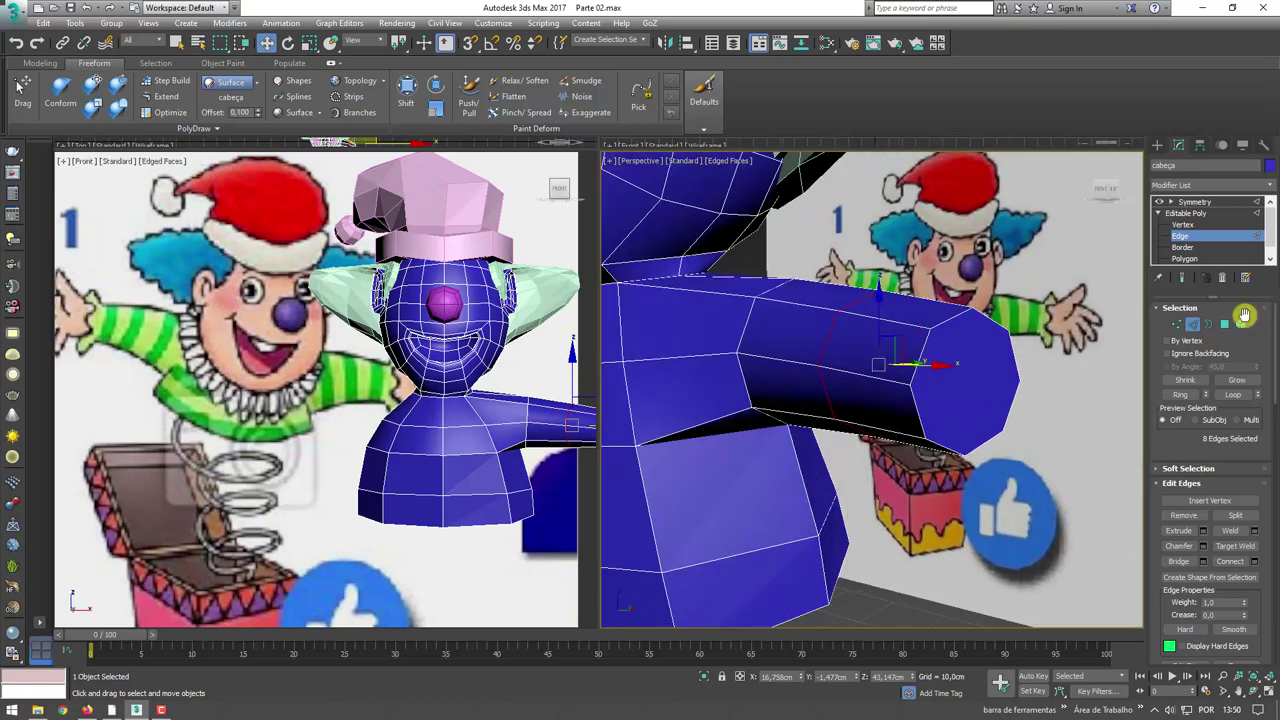
pyautogui.keyDown('alt'); pyautogui.moveTo(1030, 330); pyautogui.dragTo(971, 464, button='middle'); pyautogui.keyUp('alt')
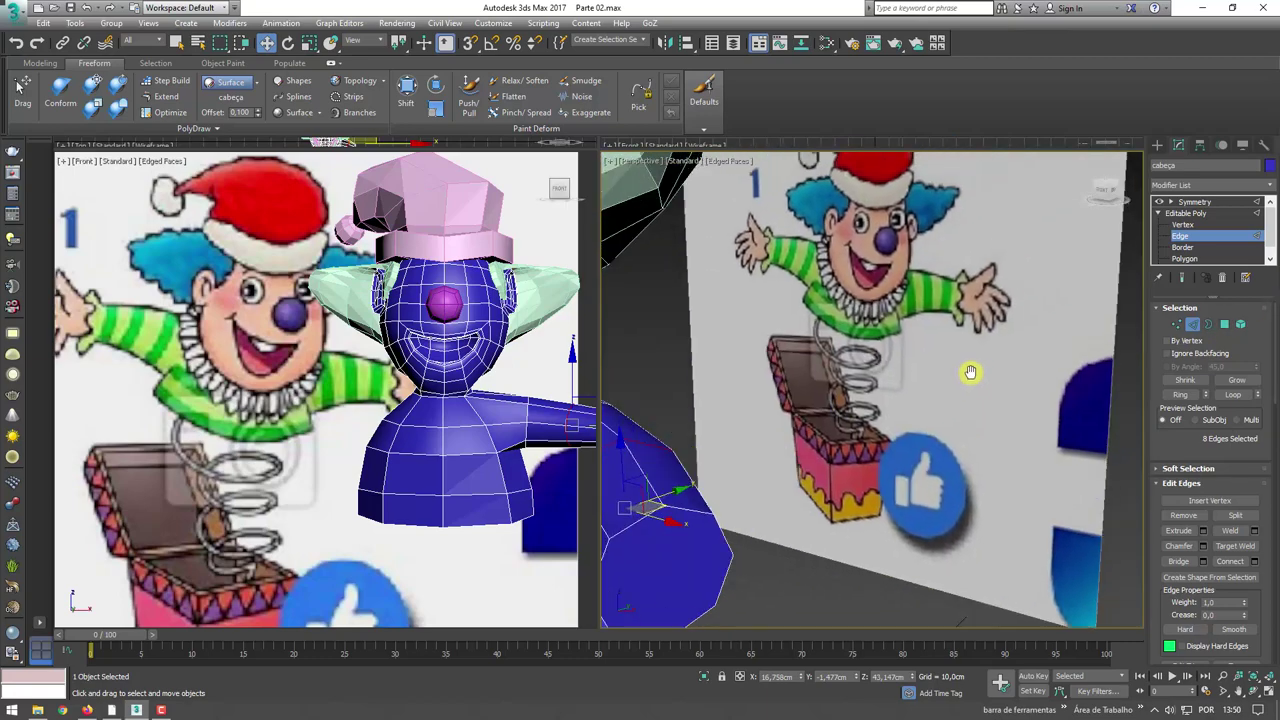
pyautogui.scroll(3, 951, 286)
pyautogui.scroll(2, 943, 256)
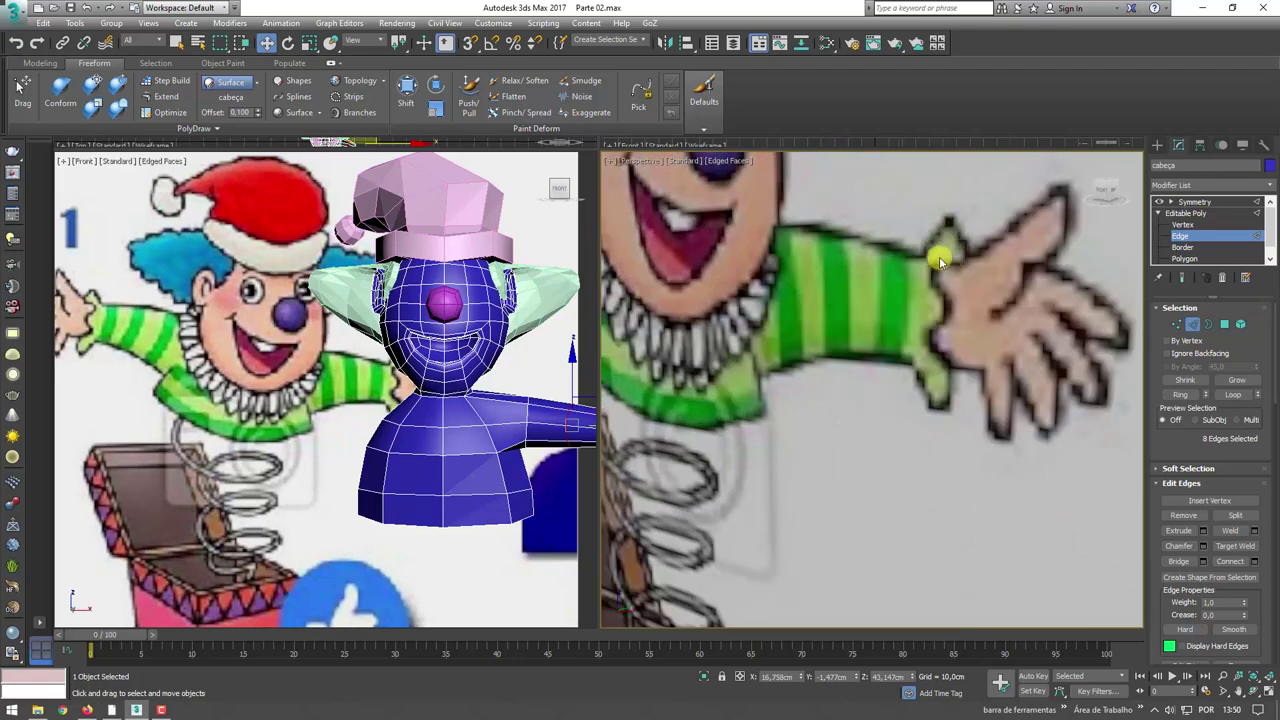
pyautogui.scroll(-4, 932, 344)
pyautogui.moveTo(943, 371)
pyautogui.keyDown('alt'); pyautogui.mouseDown(button='middle')
pyautogui.moveTo(891, 443)
pyautogui.moveTo(980, 363)
pyautogui.mouseUp(button='middle'); pyautogui.keyUp('alt')
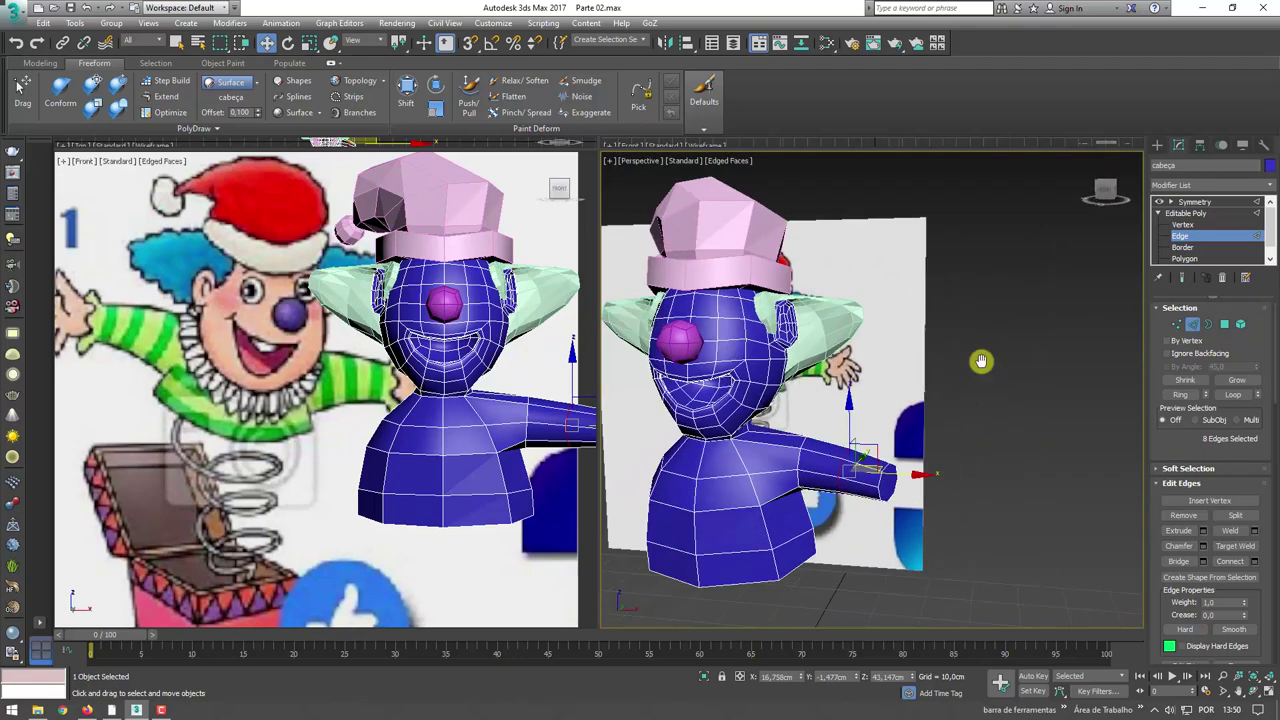
pyautogui.scroll(4, 920, 450)
pyautogui.keyDown('alt'); pyautogui.moveTo(920, 450); pyautogui.dragTo(905, 460, button='middle'); pyautogui.keyUp('alt')
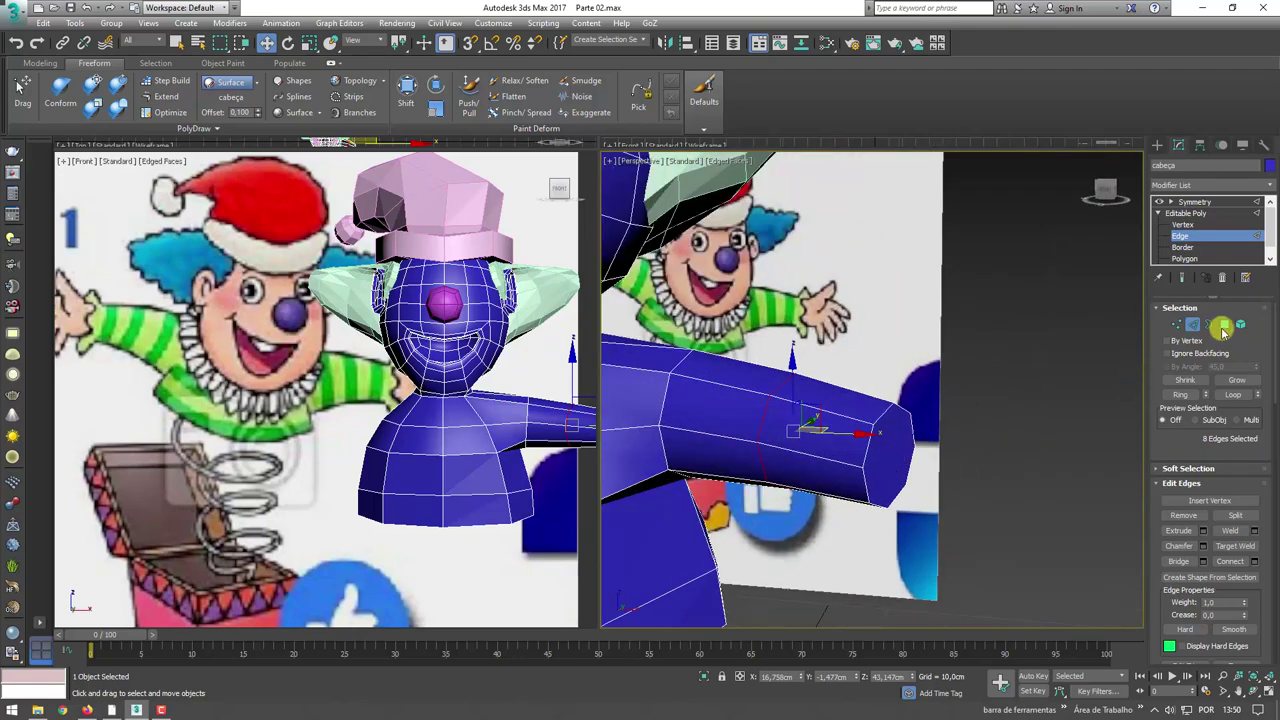
pyautogui.click(1224, 328)
# - Delete the arm's end cap, select its open-end edges and pull them outward
pyautogui.click(891, 451)
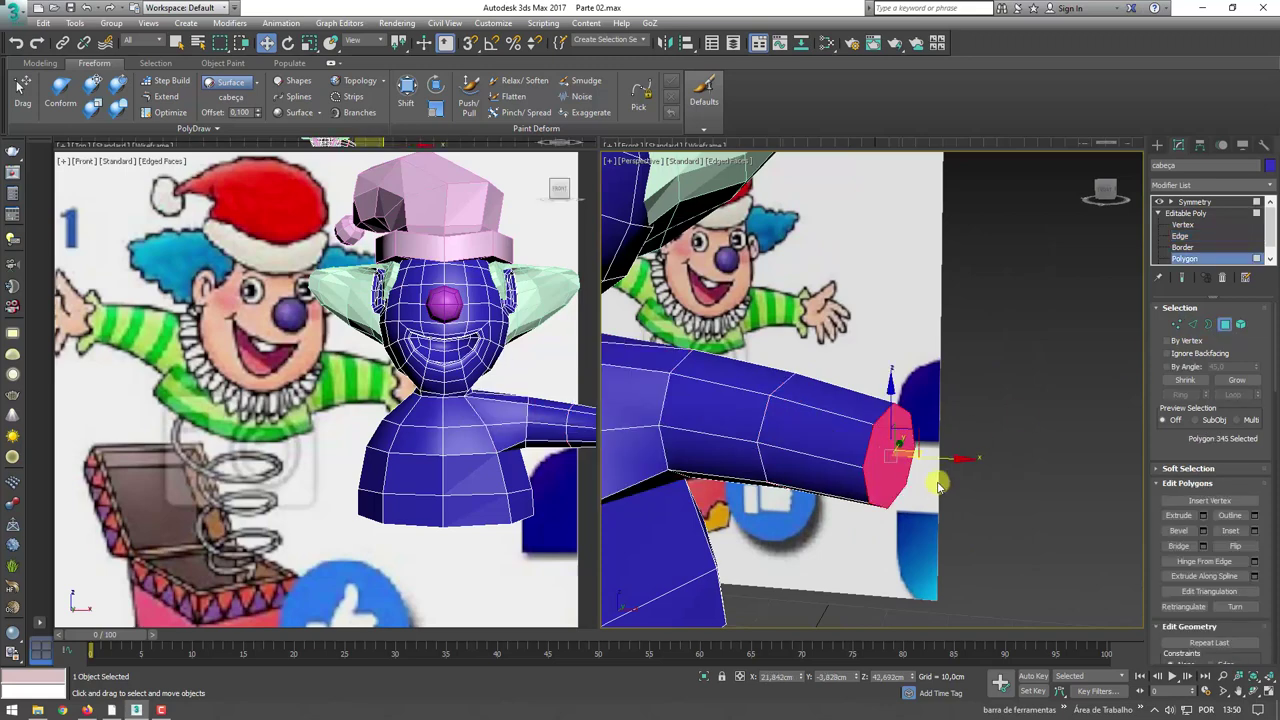
pyautogui.press('Delete')
pyautogui.click(1192, 326)
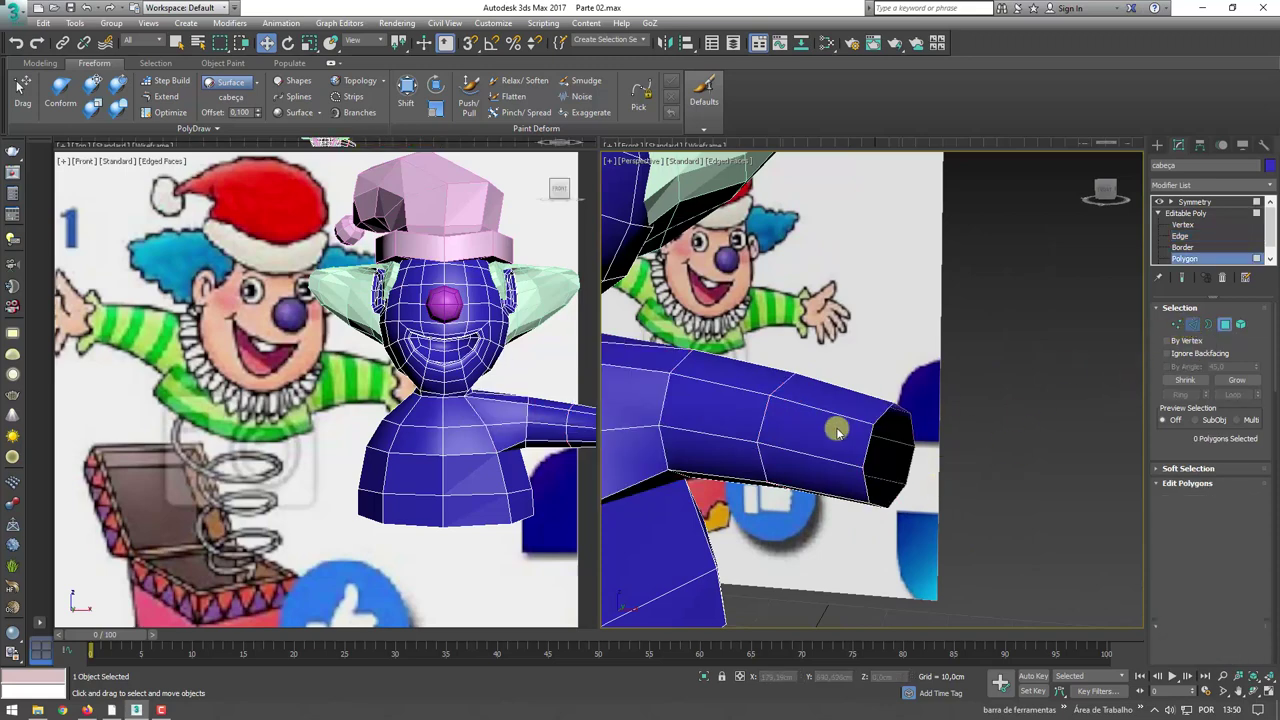
pyautogui.click(886, 414)
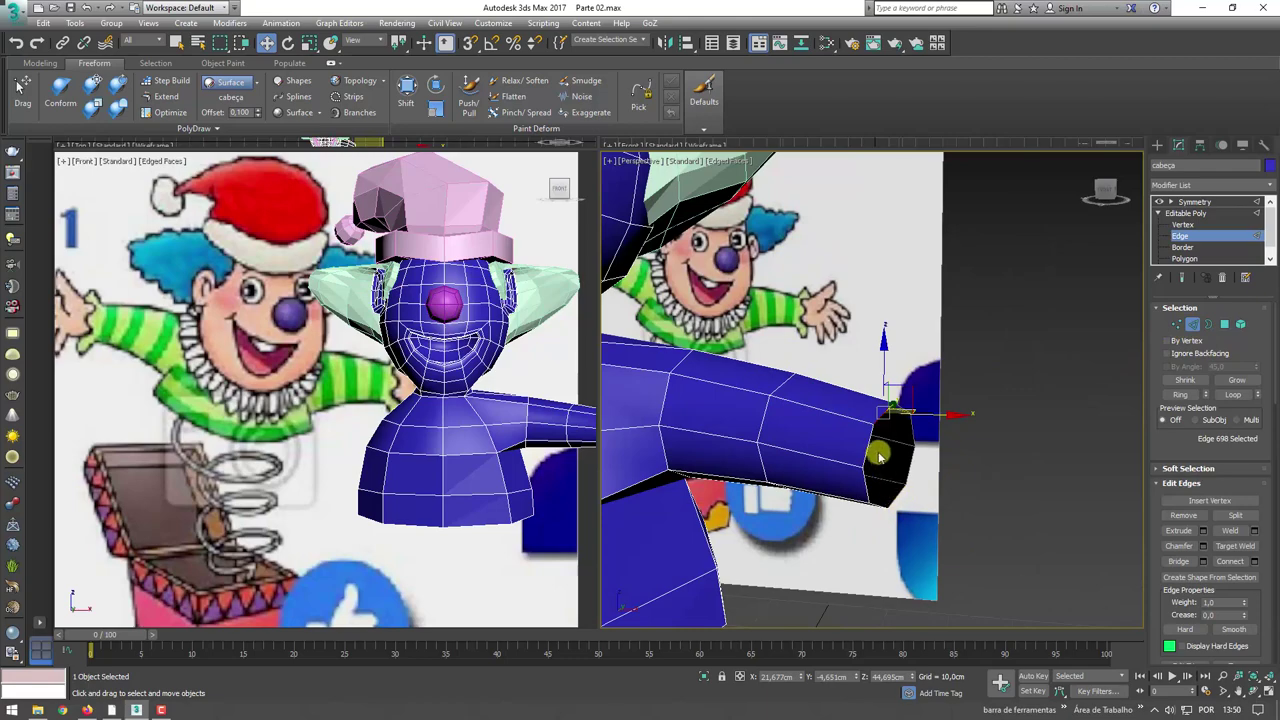
pyautogui.keyDown('ctrl'); pyautogui.click(868, 487); pyautogui.keyUp('ctrl')
pyautogui.keyDown('ctrl'); pyautogui.click(888, 498); pyautogui.keyUp('ctrl')
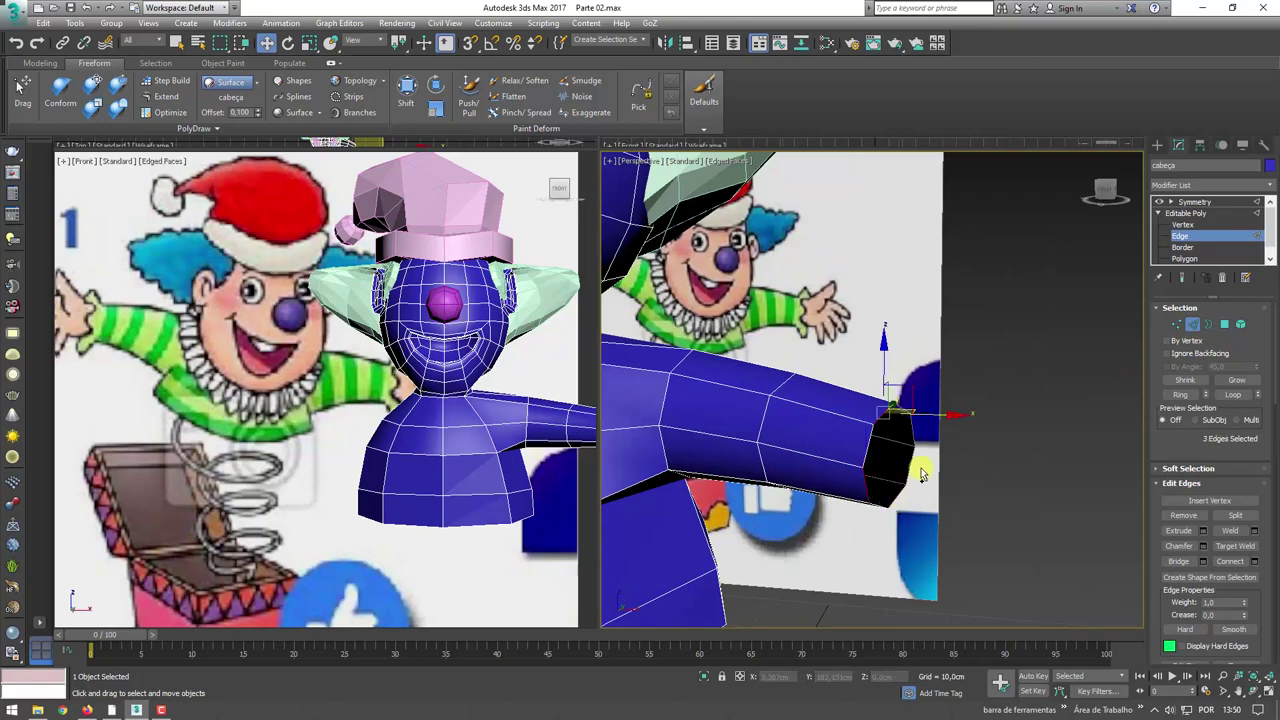
pyautogui.moveTo(915, 457)
pyautogui.keyDown('alt'); pyautogui.mouseDown(button='middle')
pyautogui.moveTo(901, 441)
pyautogui.moveTo(880, 457)
pyautogui.moveTo(948, 453)
pyautogui.mouseUp(button='middle'); pyautogui.keyUp('alt')
pyautogui.keyDown('ctrl'); pyautogui.click(905, 446); pyautogui.keyUp('ctrl')
pyautogui.keyDown('shift'); pyautogui.moveTo(933, 443); pyautogui.dragTo(940, 442); pyautogui.keyUp('shift')
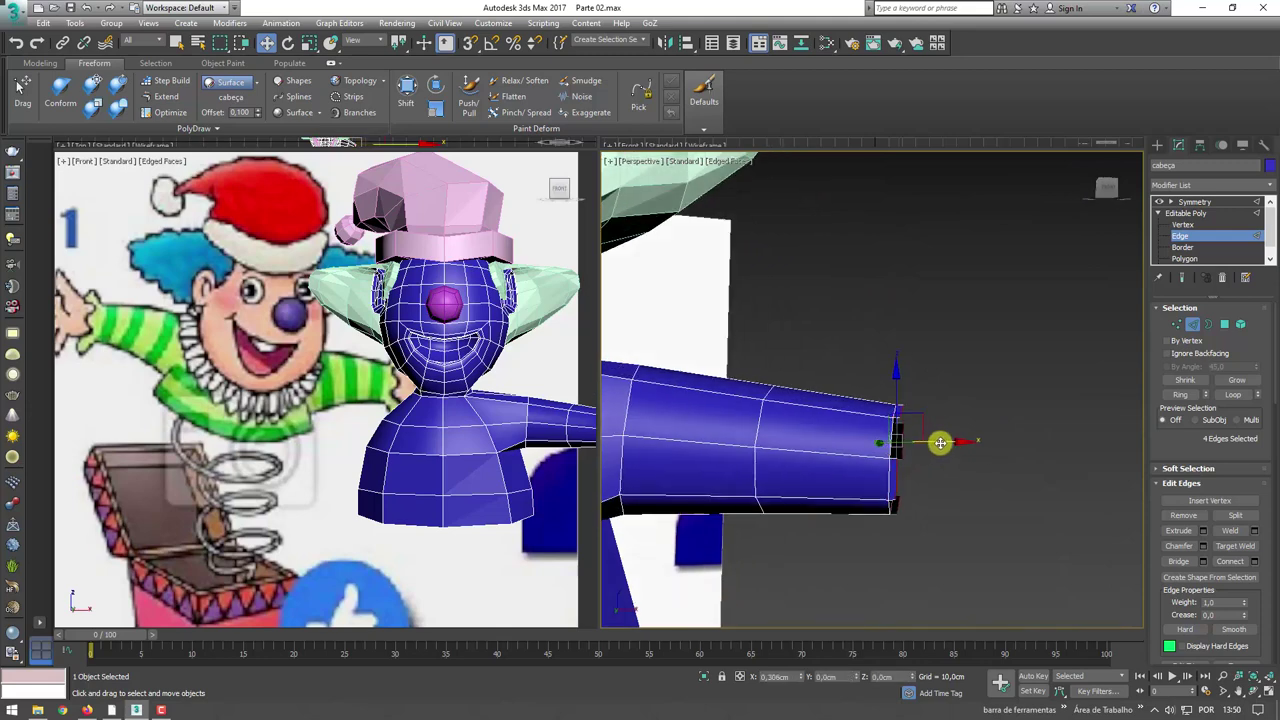
# - Change the scaling mode and reshape the end edges up toward the neck and down-left
pyautogui.press('e')
pyautogui.press('r')
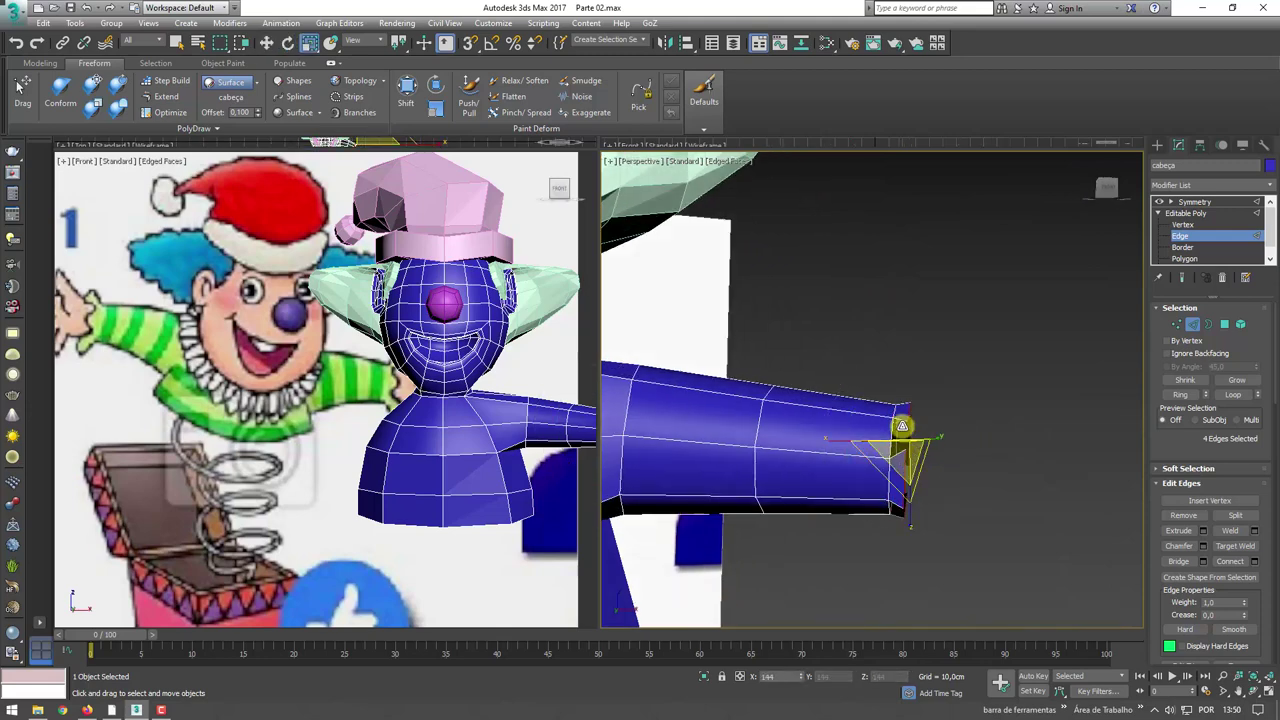
pyautogui.moveTo(901, 426)
pyautogui.keyDown('alt'); pyautogui.mouseDown(button='middle')
pyautogui.moveTo(834, 457)
pyautogui.moveTo(852, 481)
pyautogui.mouseUp(button='middle'); pyautogui.keyUp('alt')
pyautogui.moveTo(399, 41); pyautogui.dragTo(397, 55)
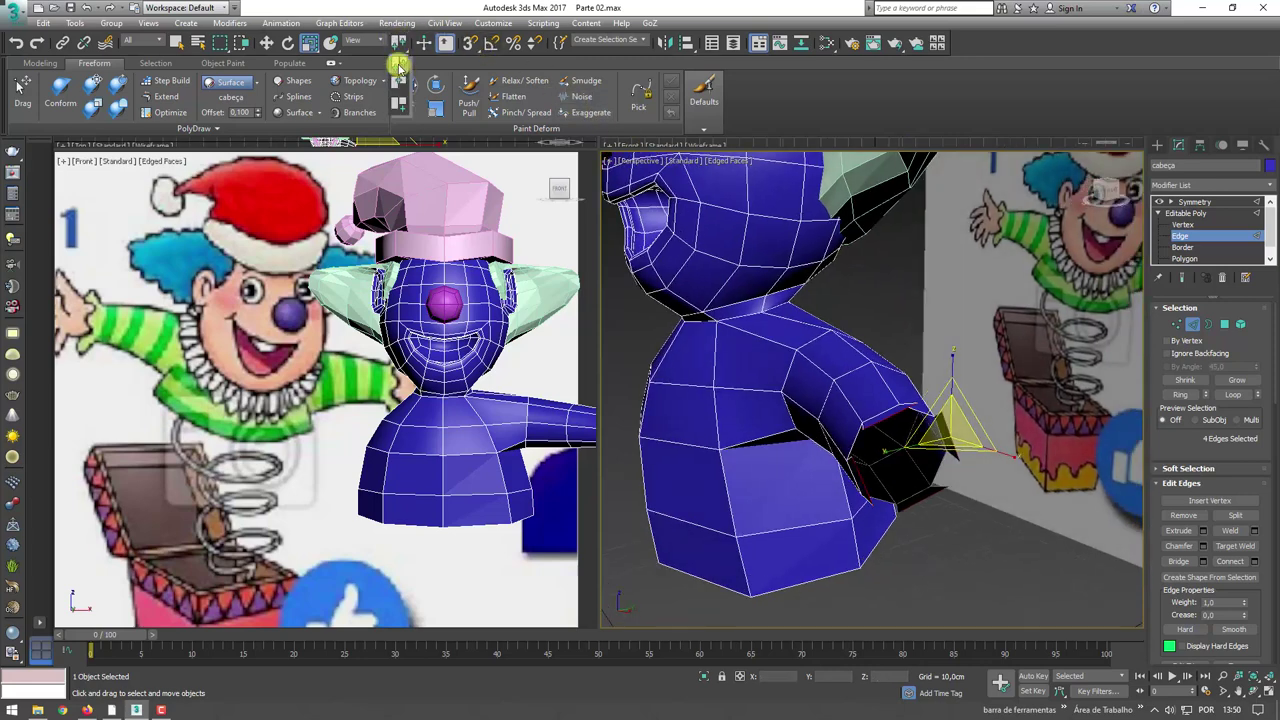
pyautogui.click(399, 86)
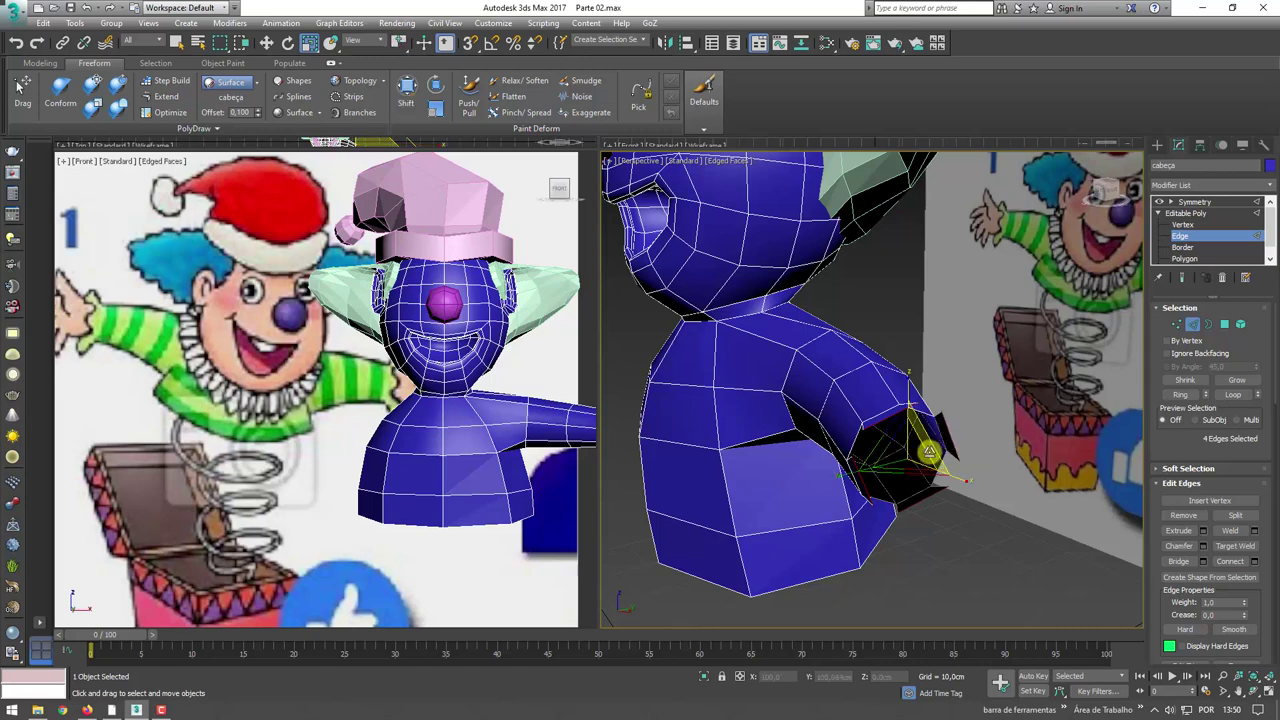
pyautogui.moveTo(920, 462)
pyautogui.keyDown('alt'); pyautogui.mouseDown(button='middle')
pyautogui.moveTo(915, 436)
pyautogui.moveTo(851, 443)
pyautogui.moveTo(885, 446)
pyautogui.mouseUp(button='middle'); pyautogui.keyUp('alt')
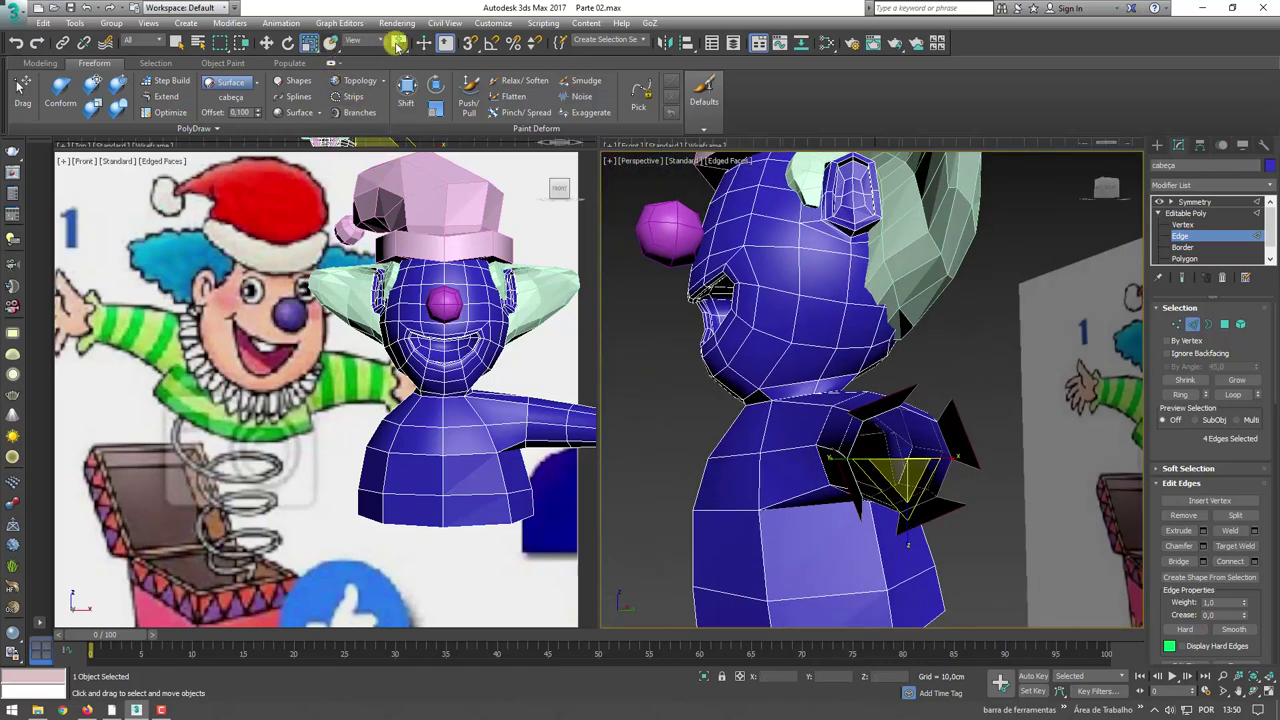
pyautogui.moveTo(975, 465); pyautogui.dragTo(877, 416)
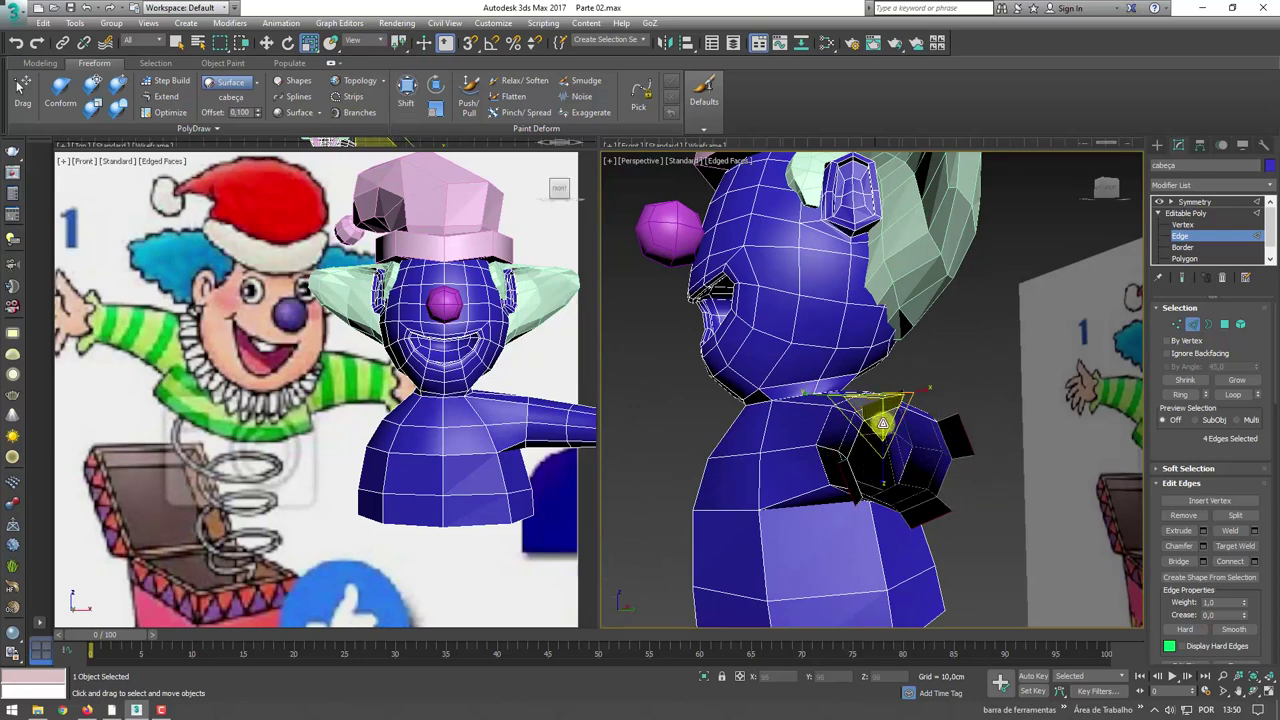
pyautogui.moveTo(882, 434); pyautogui.dragTo(855, 438)
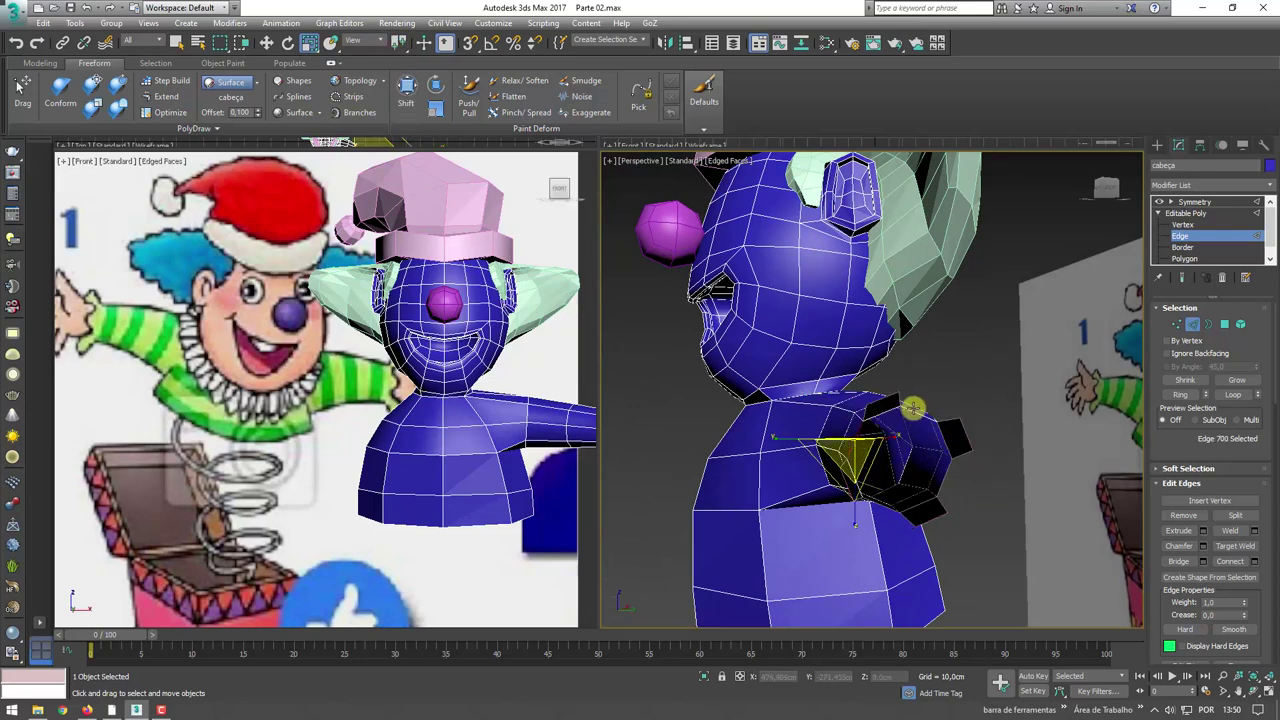
# - Reselect the arm-end edges and scale the loop with a different transform centre
pyautogui.moveTo(913, 407); pyautogui.dragTo(916, 420)
pyautogui.keyDown('ctrl'); pyautogui.click(950, 481); pyautogui.keyUp('ctrl')
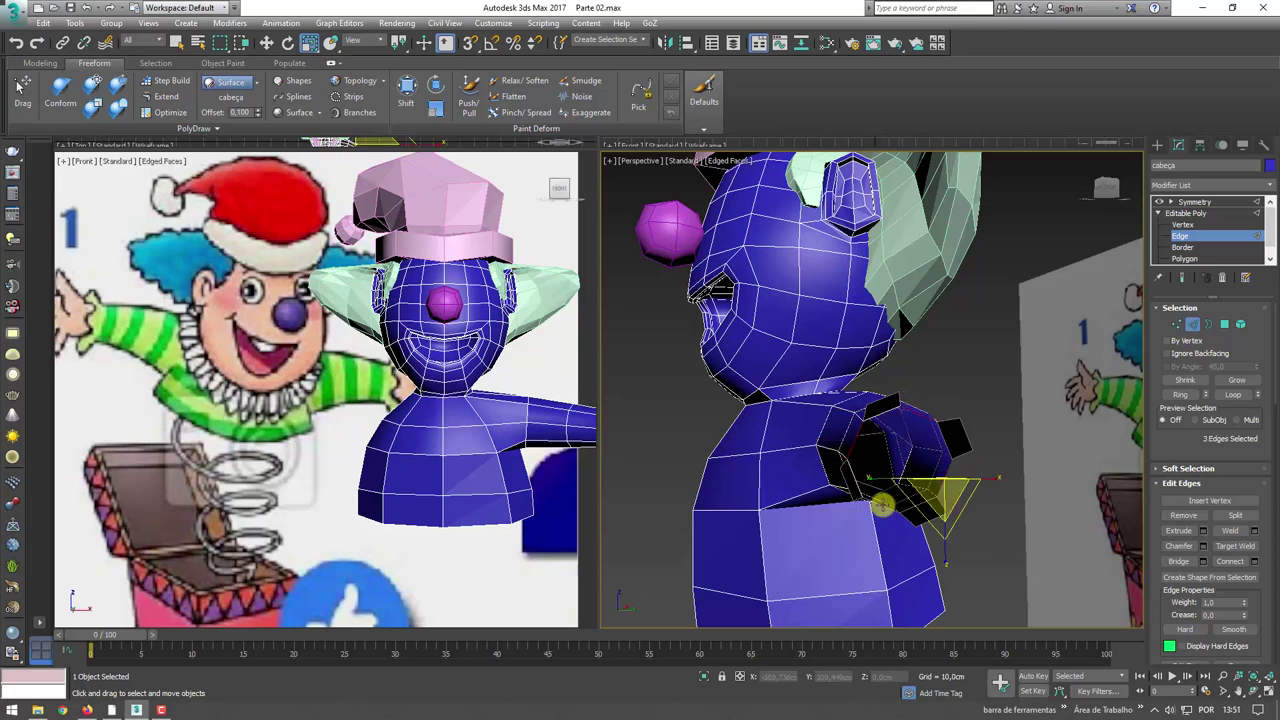
pyautogui.keyDown('alt'); pyautogui.moveTo(879, 507); pyautogui.dragTo(922, 517, button='middle'); pyautogui.keyUp('alt')
pyautogui.press('w')
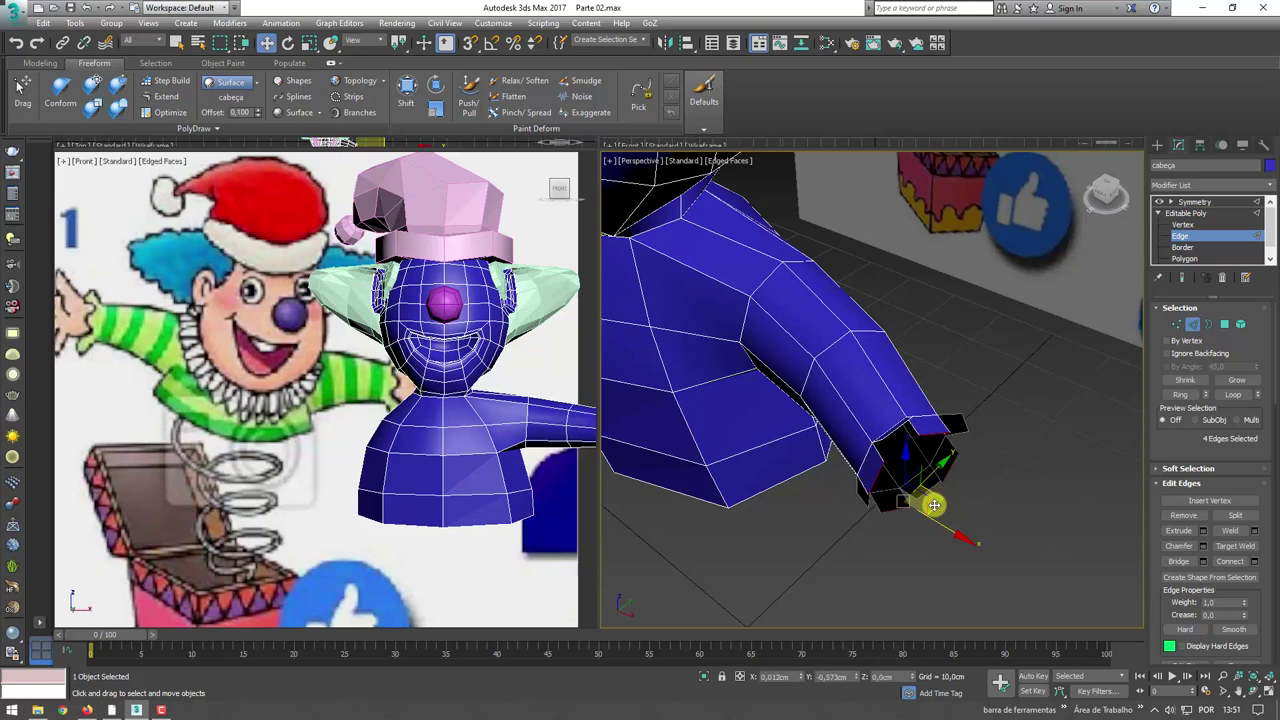
pyautogui.keyDown('alt'); pyautogui.moveTo(940, 498); pyautogui.dragTo(891, 409, button='middle'); pyautogui.keyUp('alt')
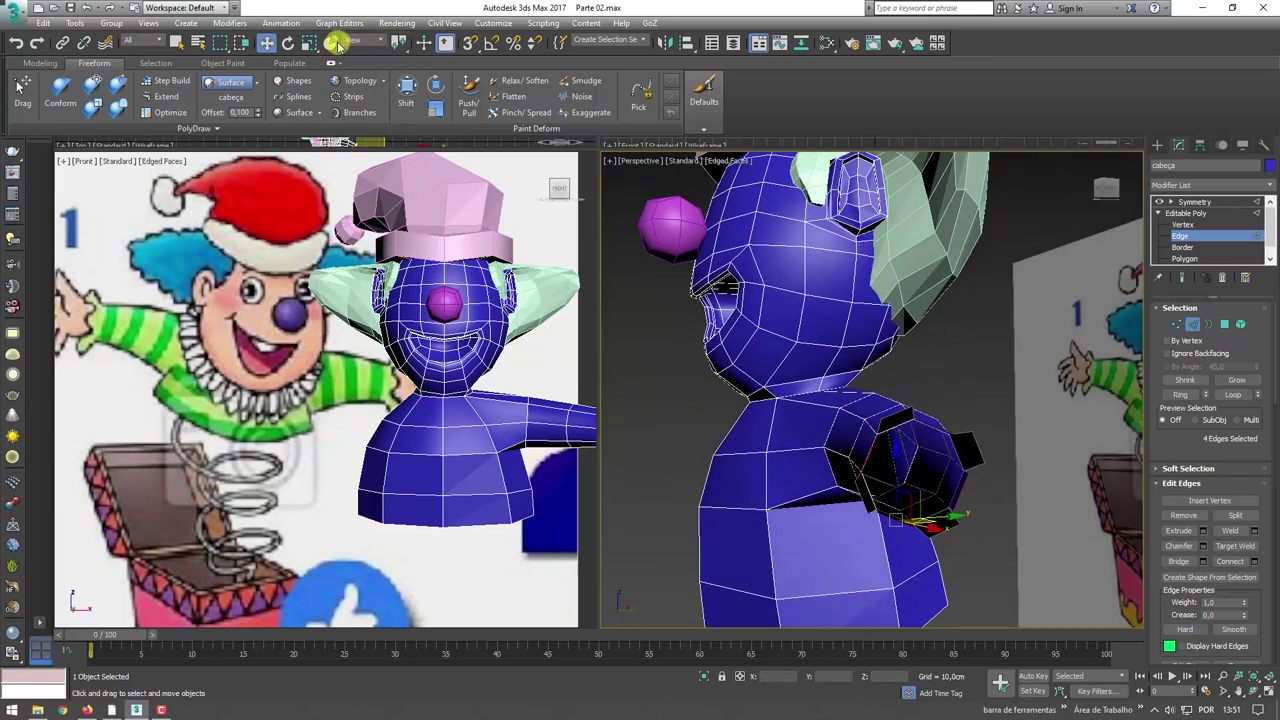
pyautogui.click(311, 44)
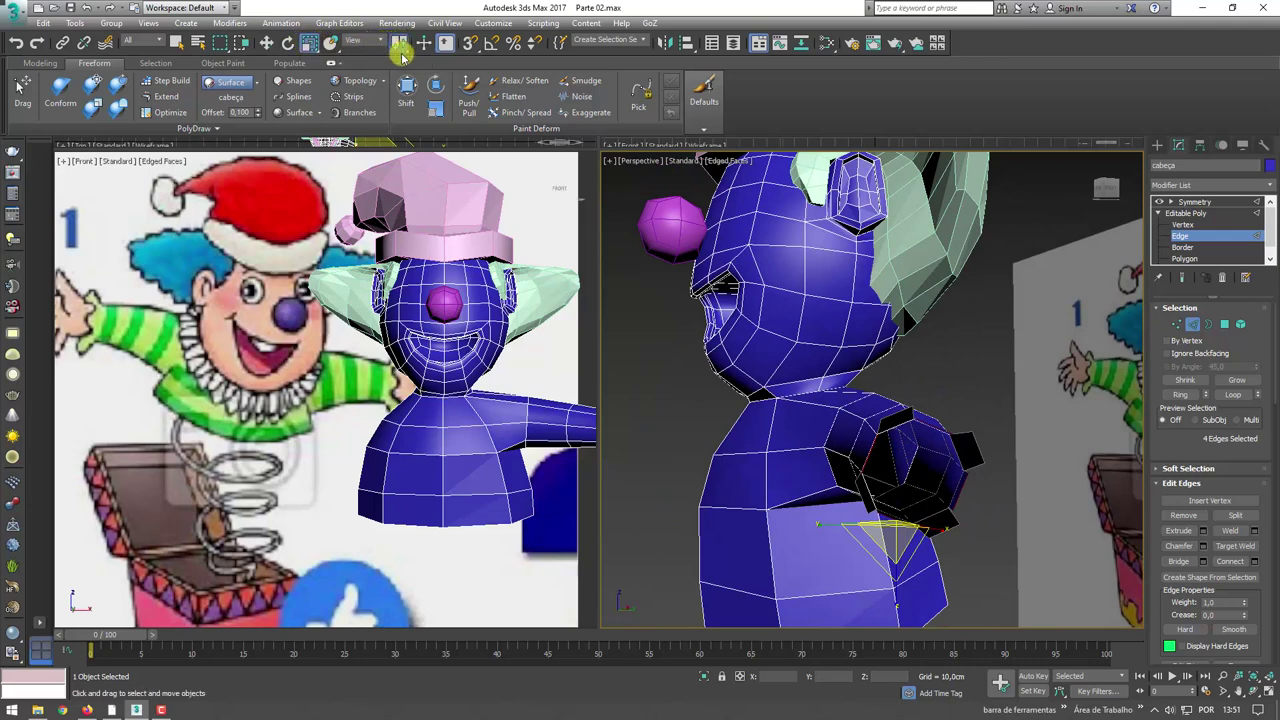
pyautogui.moveTo(396, 42); pyautogui.dragTo(400, 86)
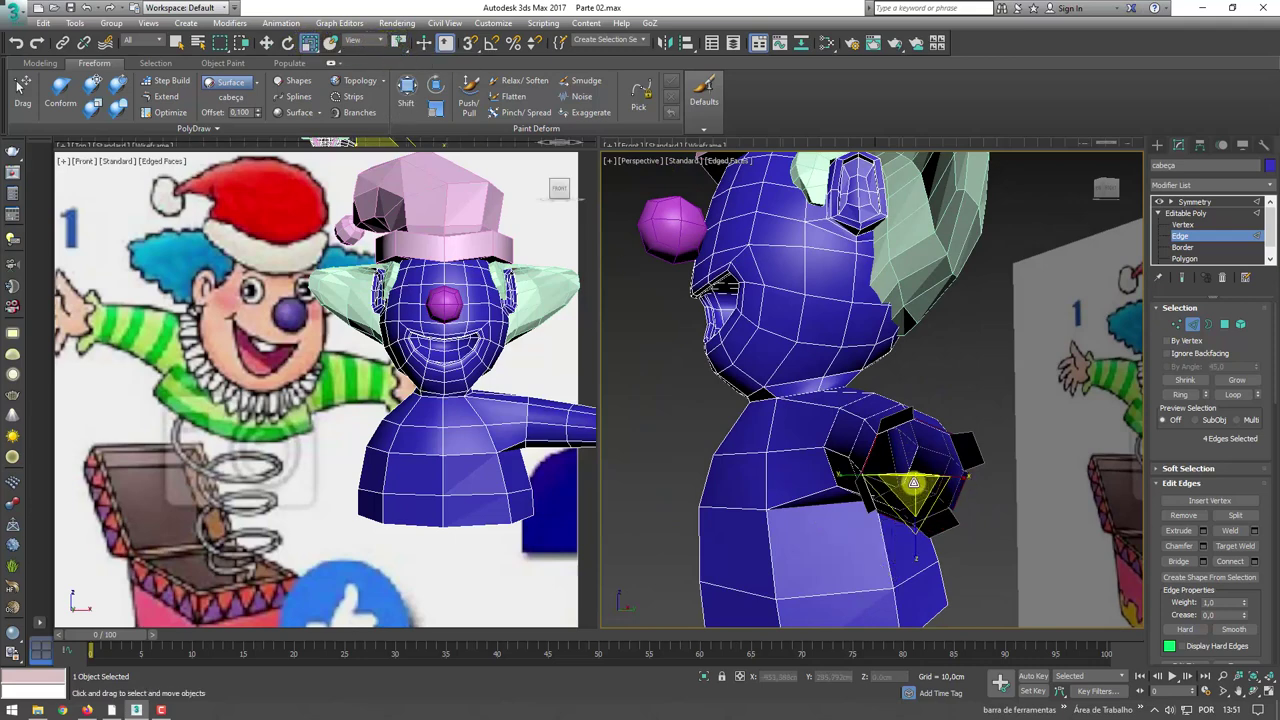
pyautogui.moveTo(914, 484); pyautogui.dragTo(941, 468)
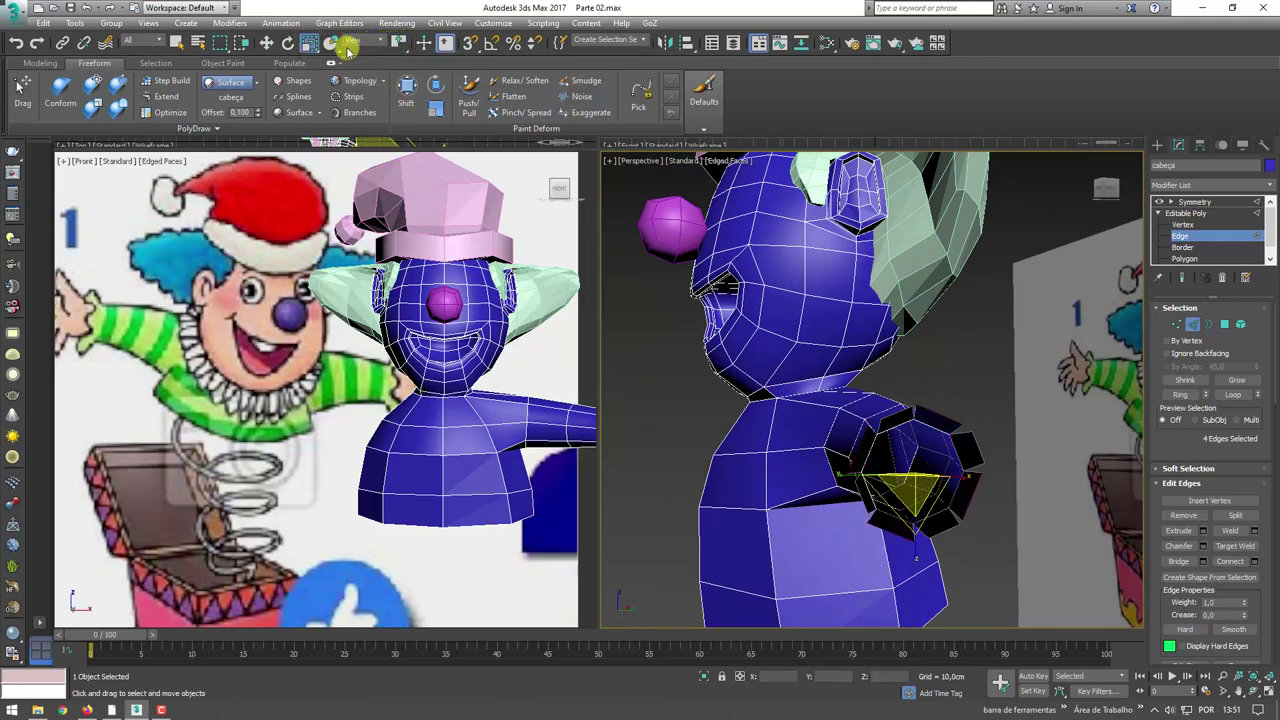
pyautogui.moveTo(401, 47); pyautogui.dragTo(400, 89)
pyautogui.moveTo(398, 42); pyautogui.dragTo(399, 80)
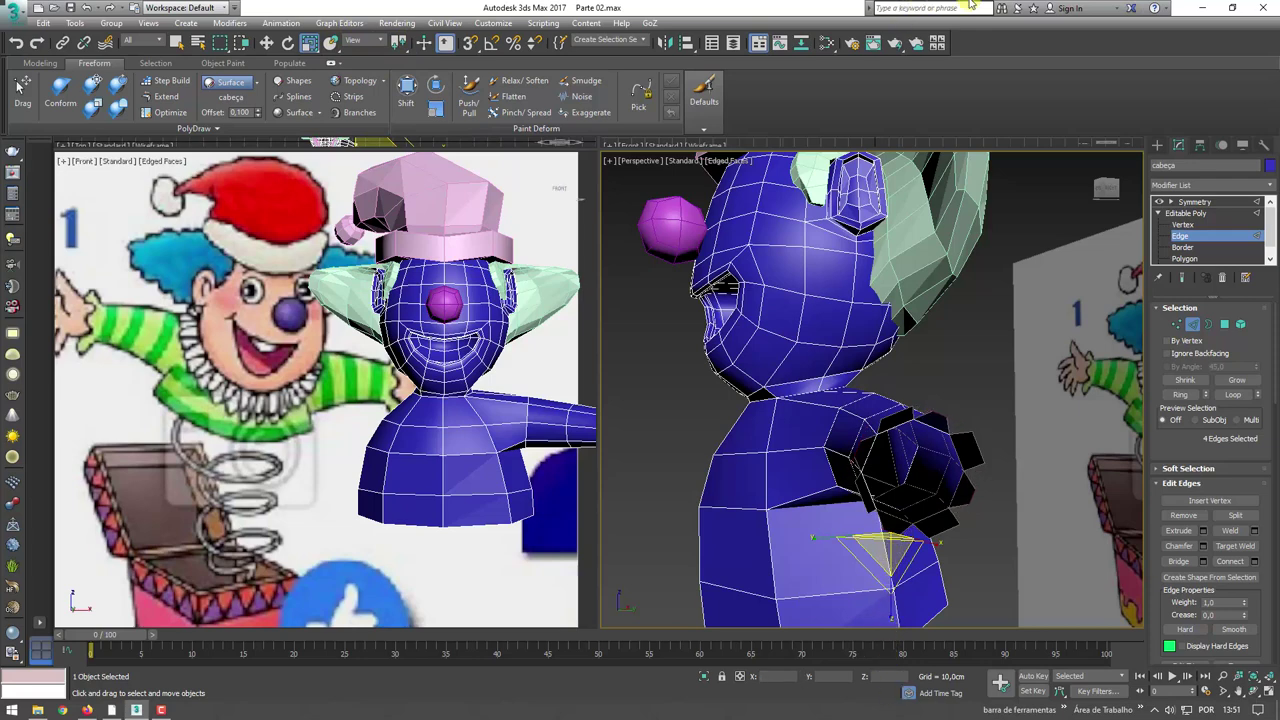
pyautogui.moveTo(907, 470)
pyautogui.keyDown('alt'); pyautogui.mouseDown(button='middle')
pyautogui.moveTo(1049, 477)
pyautogui.moveTo(1006, 397)
pyautogui.moveTo(957, 420)
pyautogui.moveTo(930, 400)
pyautogui.moveTo(1000, 380)
pyautogui.mouseUp(button='middle'); pyautogui.keyUp('alt')
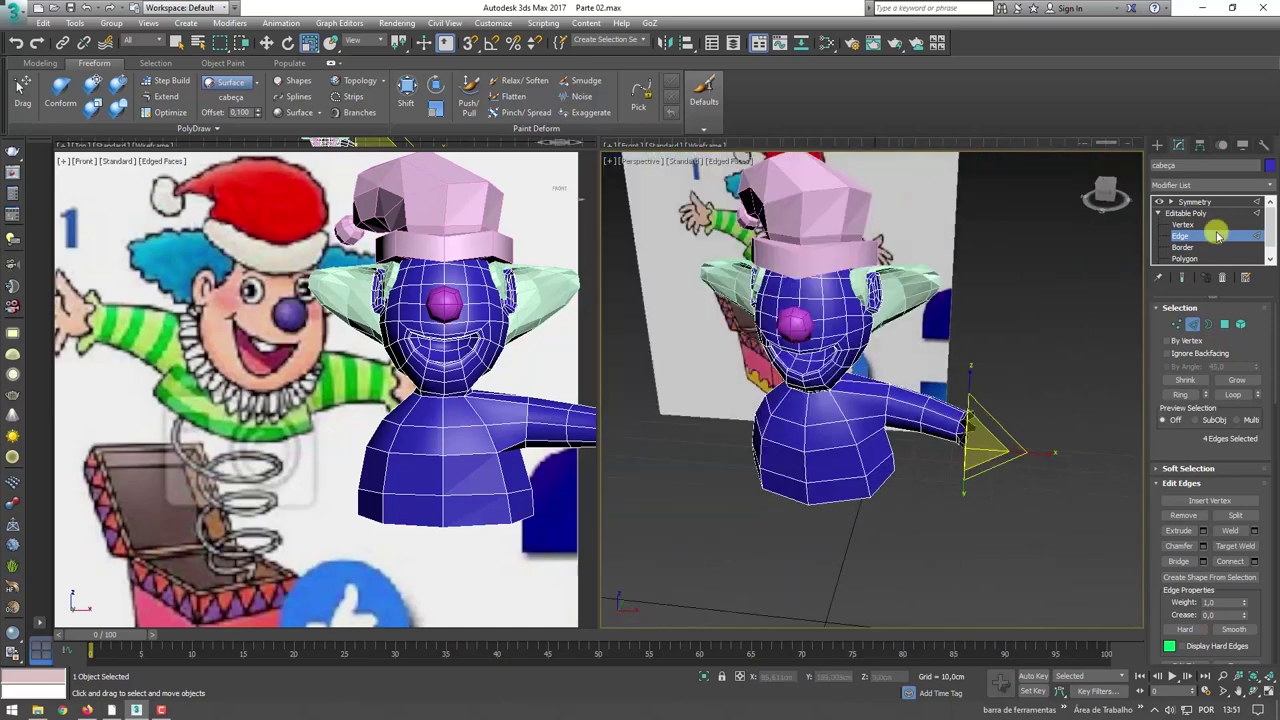
# - Preview the mirrored model with both arms using the Symmetry modifier
pyautogui.click(1187, 213)
pyautogui.keyDown('alt'); pyautogui.moveTo(930, 485); pyautogui.dragTo(1022, 337, button='middle'); pyautogui.keyUp('alt')
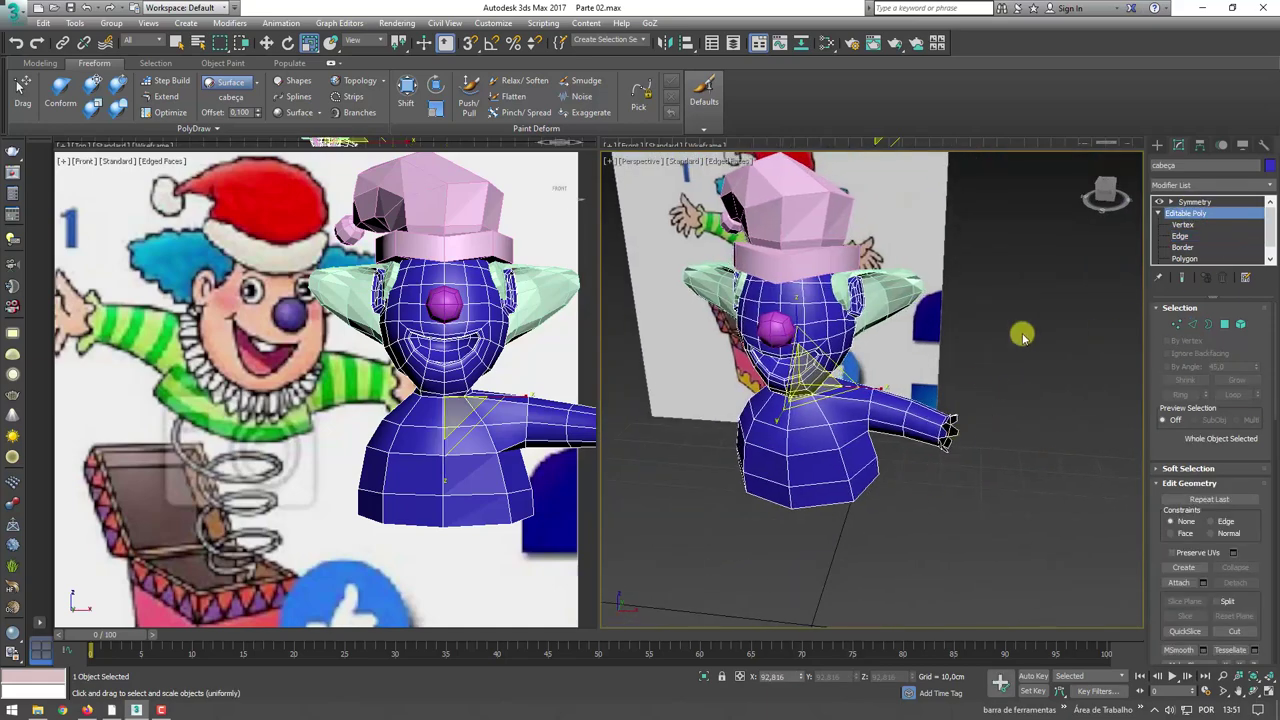
pyautogui.click(1190, 203)
pyautogui.moveTo(929, 410)
pyautogui.keyDown('alt'); pyautogui.mouseDown(button='middle')
pyautogui.moveTo(960, 400)
pyautogui.moveTo(975, 413)
pyautogui.moveTo(906, 423)
pyautogui.moveTo(930, 430)
pyautogui.moveTo(905, 450)
pyautogui.mouseUp(button='middle'); pyautogui.keyUp('alt')
pyautogui.scroll(2, 363, 420)
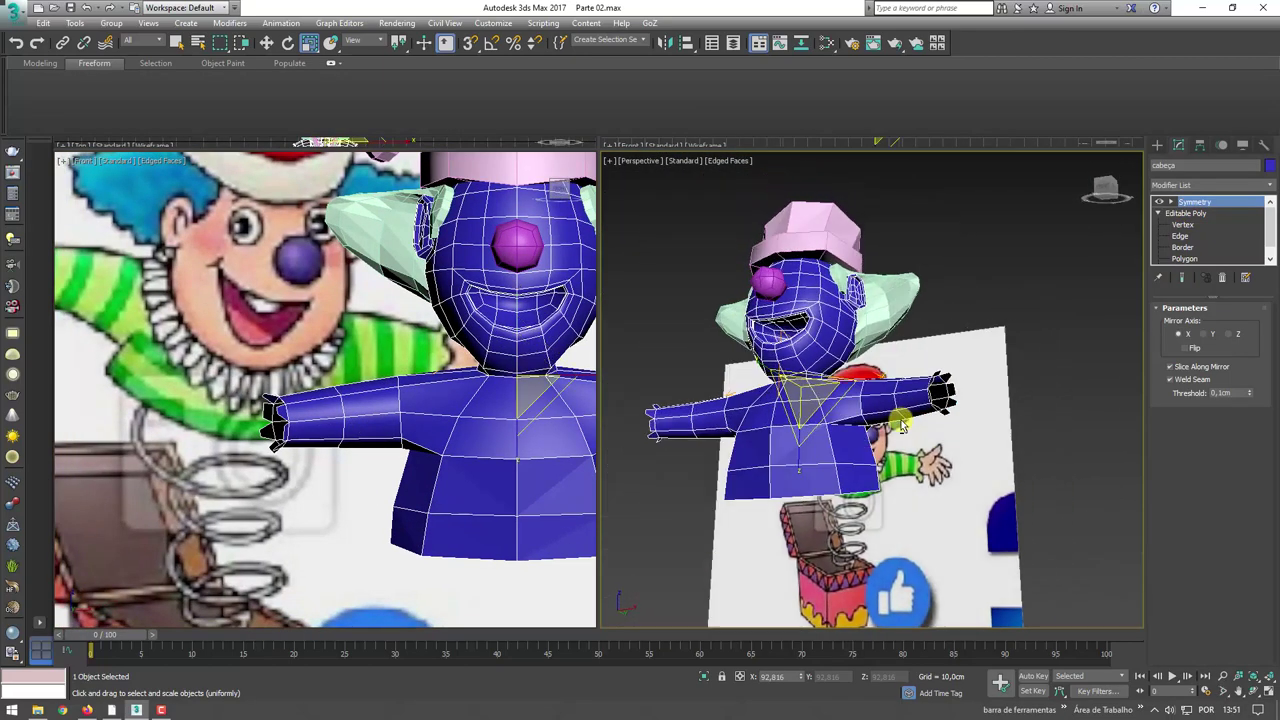
pyautogui.scroll(3, 888, 444)
# - Move the armpit vertex under the arm to reshape the joint
pyautogui.click(1183, 225)
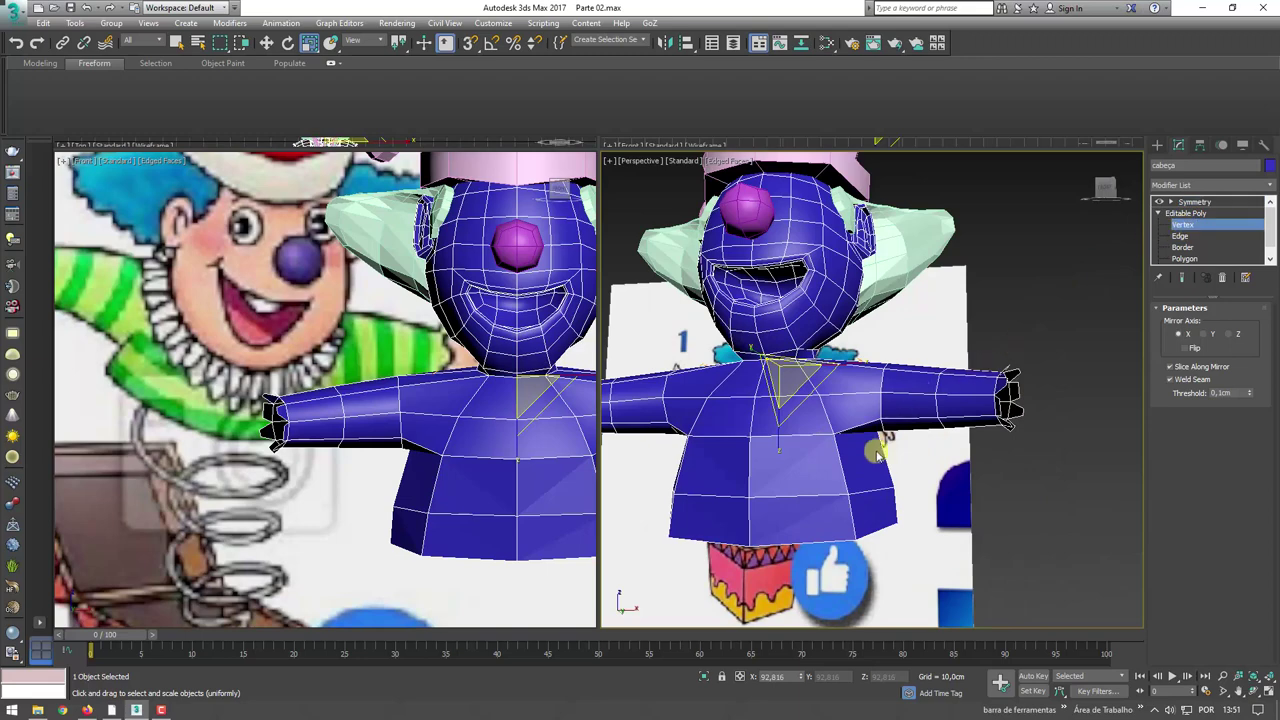
pyautogui.scroll(2, 866, 420)
pyautogui.scroll(3, 866, 420)
pyautogui.click(869, 410)
pyautogui.press('w')
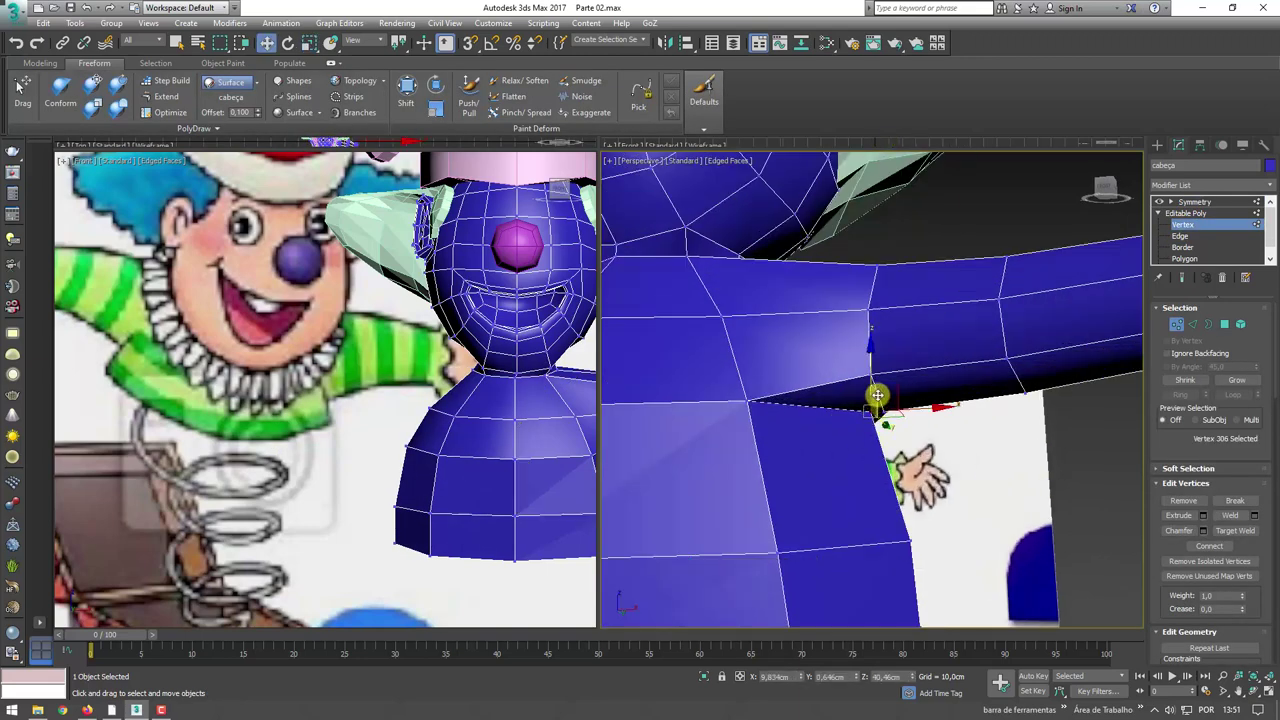
pyautogui.moveTo(896, 401)
pyautogui.mouseDown()
pyautogui.moveTo(907, 437)
pyautogui.moveTo(889, 418)
pyautogui.moveTo(903, 380)
pyautogui.mouseUp()
pyautogui.keyDown('alt'); pyautogui.moveTo(897, 391); pyautogui.dragTo(883, 440, button='middle'); pyautogui.keyUp('alt')
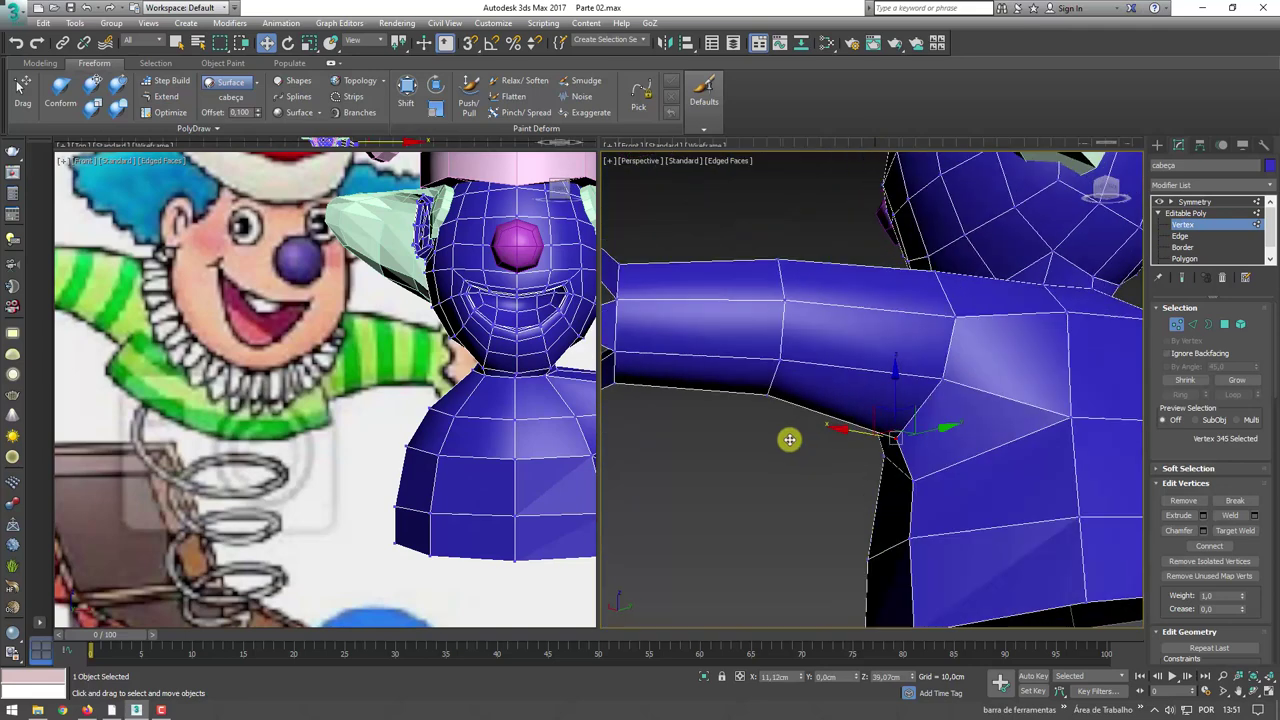
# - Move the neighbouring underarm vertices to smooth the joint, then view the mirrored result
pyautogui.click(1057, 420)
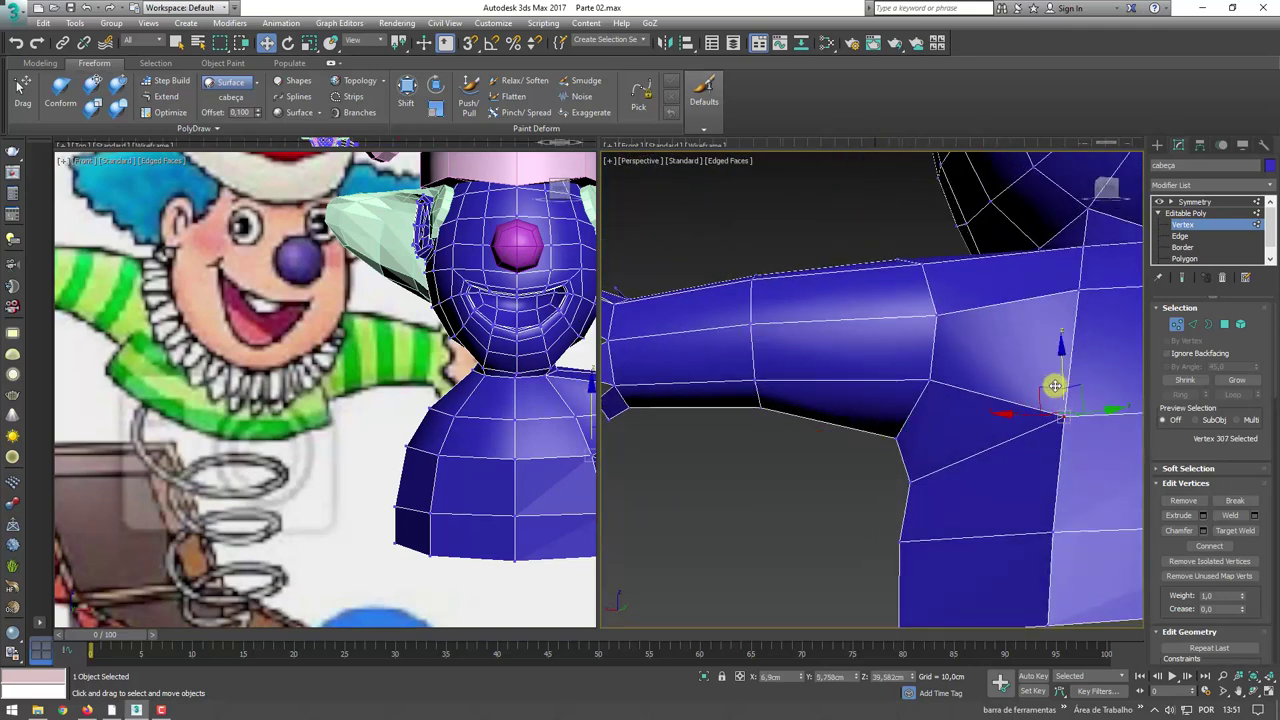
pyautogui.moveTo(1051, 382); pyautogui.dragTo(1043, 512)
pyautogui.click(1051, 530)
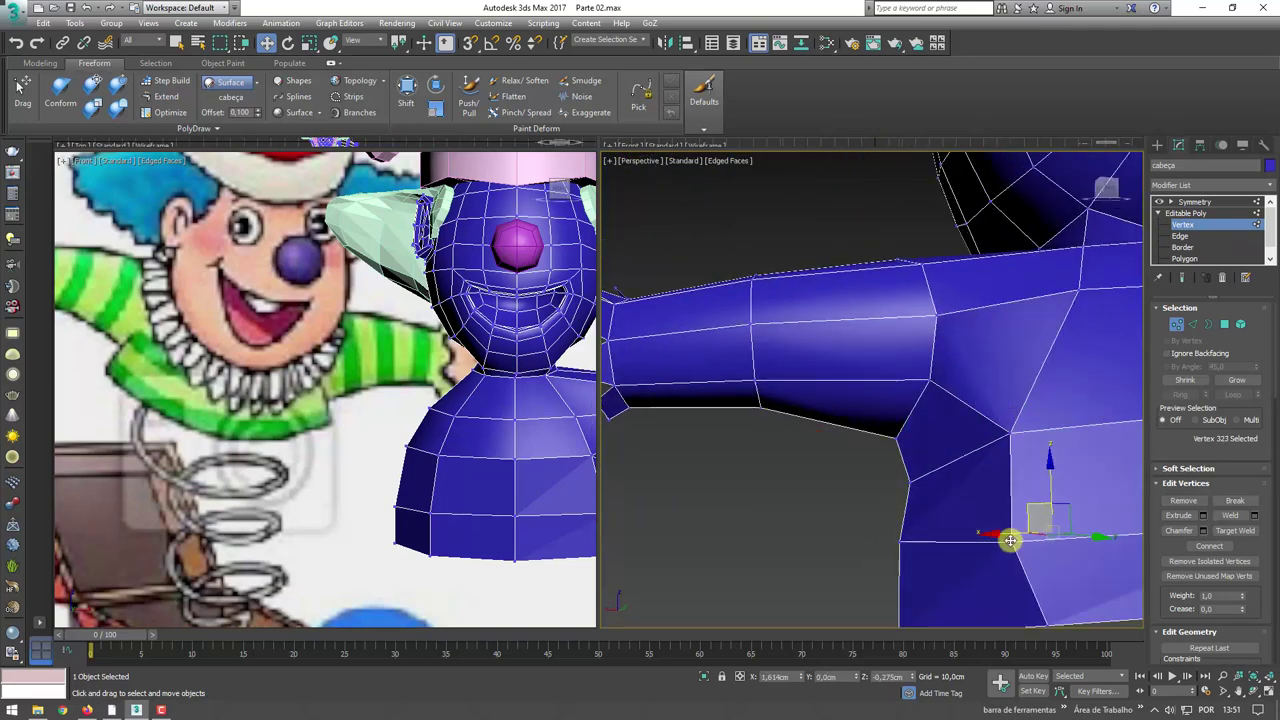
pyautogui.keyDown('alt'); pyautogui.moveTo(1034, 563); pyautogui.dragTo(1018, 485, button='middle'); pyautogui.keyUp('alt')
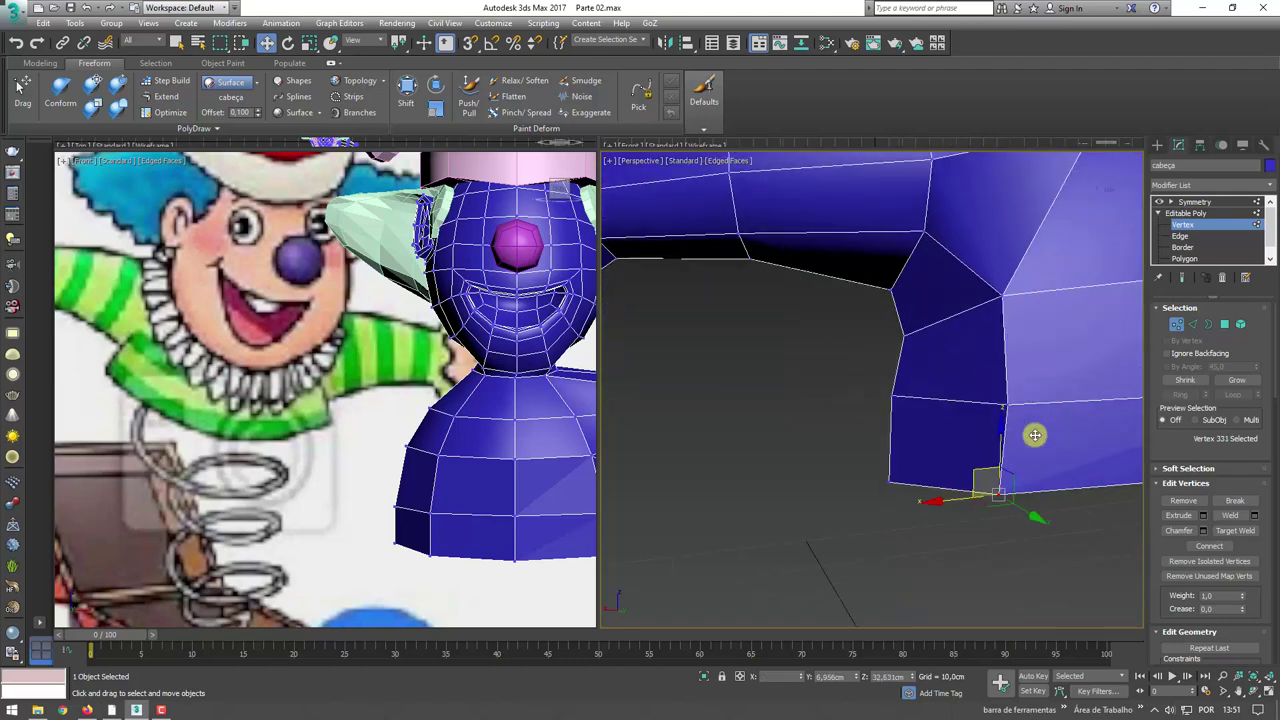
pyautogui.click(1193, 202)
pyautogui.scroll(-5, 856, 277)
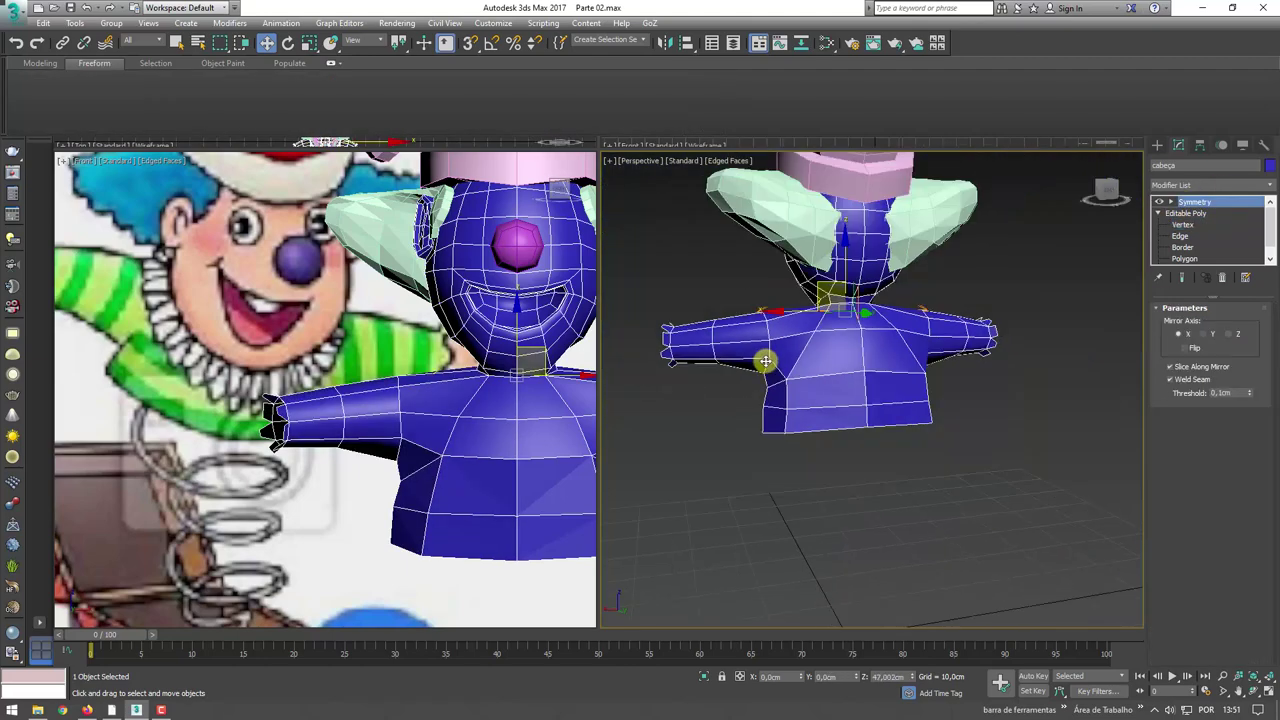
pyautogui.moveTo(766, 357)
pyautogui.keyDown('alt'); pyautogui.mouseDown(button='middle')
pyautogui.moveTo(986, 380)
pyautogui.moveTo(957, 457)
pyautogui.moveTo(767, 385)
pyautogui.moveTo(917, 400)
pyautogui.moveTo(1029, 354)
pyautogui.mouseUp(button='middle'); pyautogui.keyUp('alt')
# - Collapse the model to an Editable Poly and add a Shell modifier
pyautogui.rightClick(869, 341)
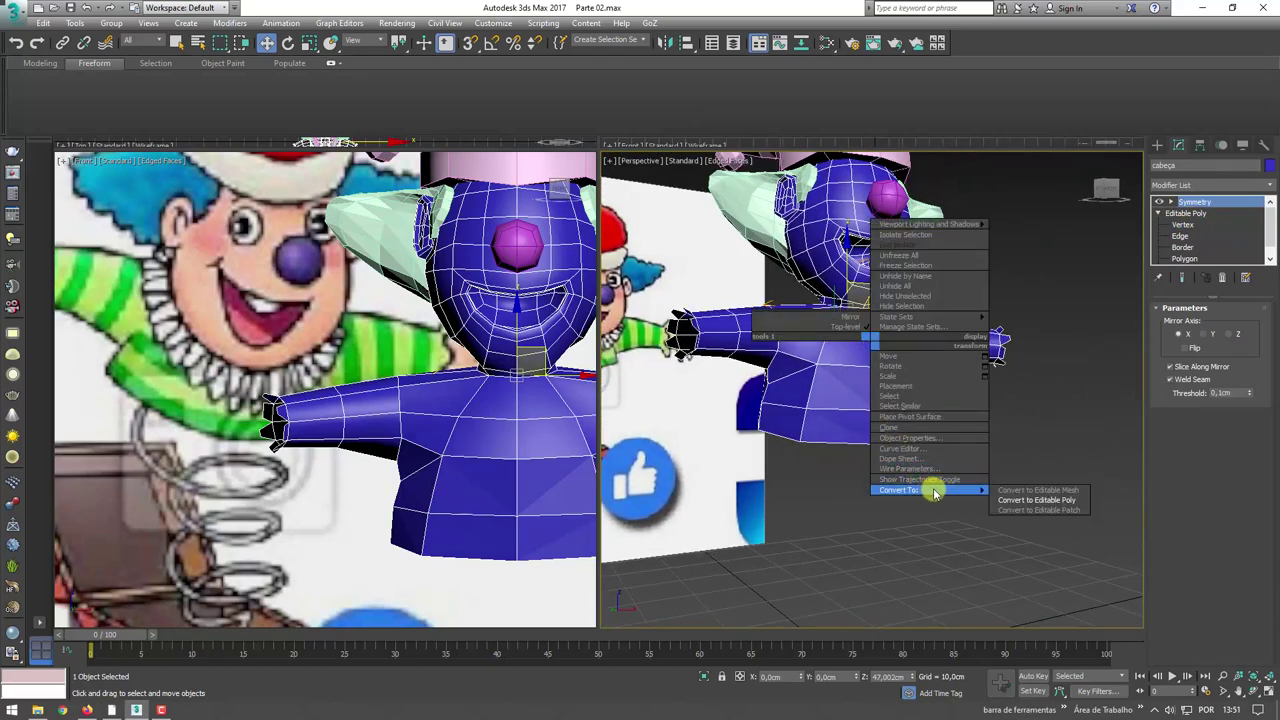
pyautogui.click(1047, 500)
pyautogui.moveTo(813, 409)
pyautogui.keyDown('alt'); pyautogui.mouseDown(button='middle')
pyautogui.moveTo(837, 443)
pyautogui.moveTo(870, 420)
pyautogui.mouseUp(button='middle'); pyautogui.keyUp('alt')
pyautogui.click(1271, 185)
pyautogui.moveTo(1271, 215); pyautogui.dragTo(1271, 625)
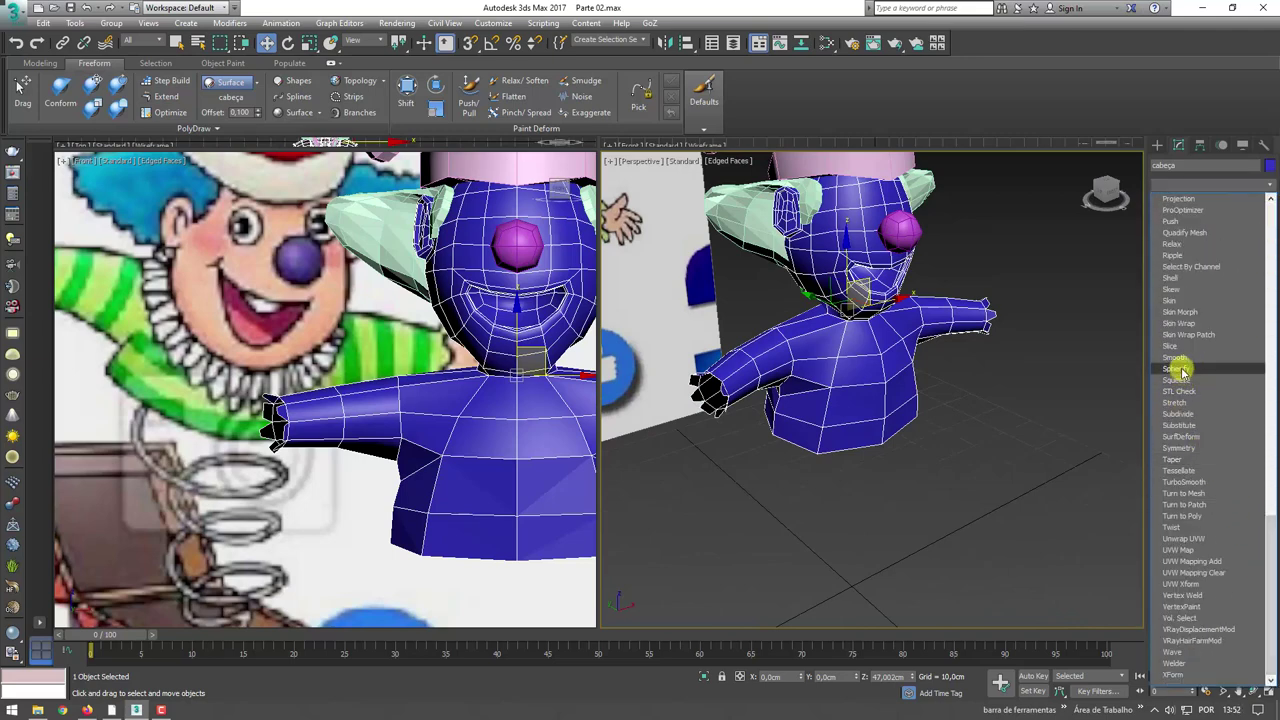
pyautogui.click(1173, 287)
pyautogui.moveTo(837, 500)
pyautogui.keyDown('alt'); pyautogui.mouseDown(button='middle')
pyautogui.moveTo(891, 394)
pyautogui.moveTo(1010, 370)
pyautogui.mouseUp(button='middle'); pyautogui.keyUp('alt')
pyautogui.scroll(3, 891, 394)
# - Set Shell outer amount to 0, inner amount to 0,55cm, and enable Select Inner Faces
pyautogui.rightClick(1256, 343)
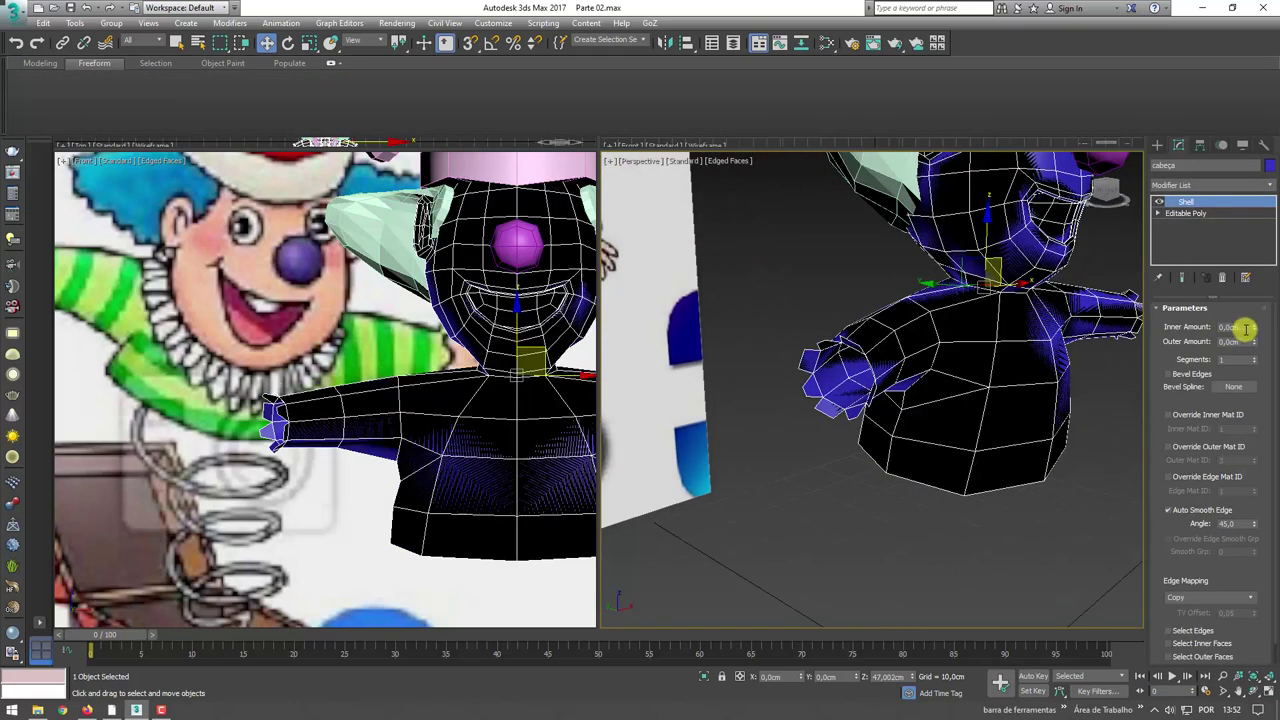
pyautogui.moveTo(1255, 330); pyautogui.dragTo(1251, 291)
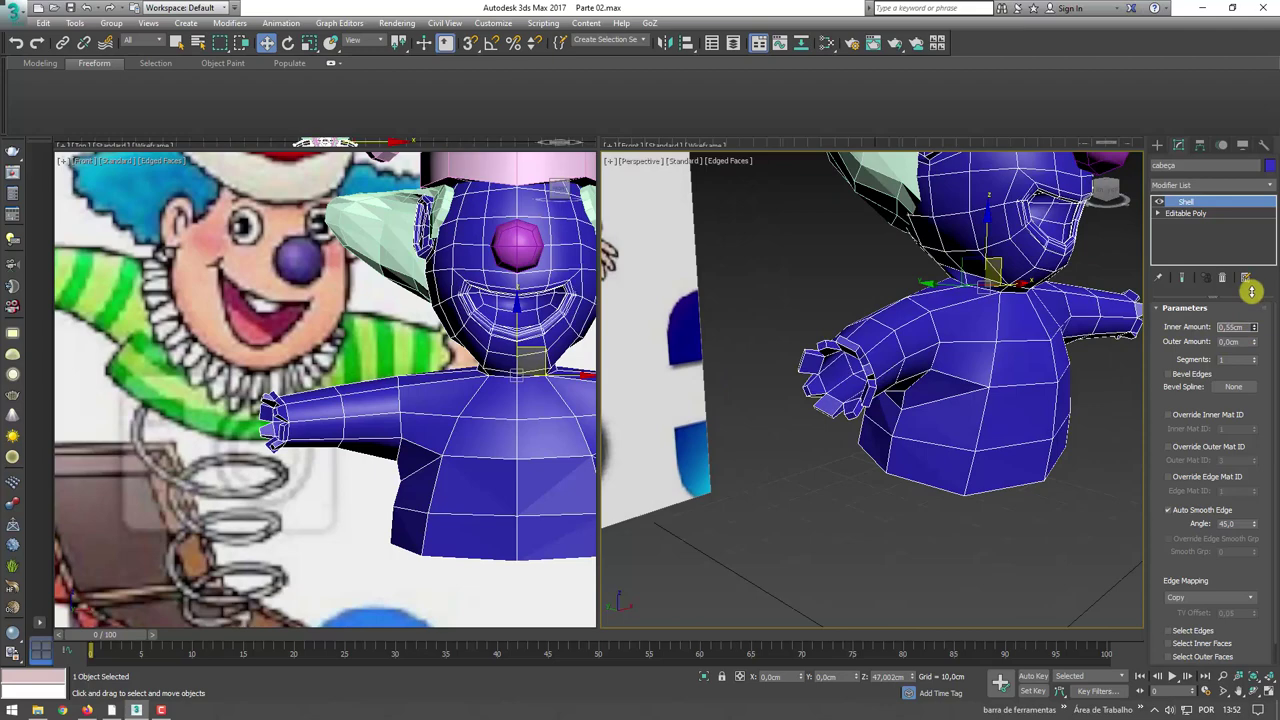
pyautogui.scroll(1, 886, 374)
pyautogui.scroll(1, 830, 352)
pyautogui.scroll(2, 828, 349)
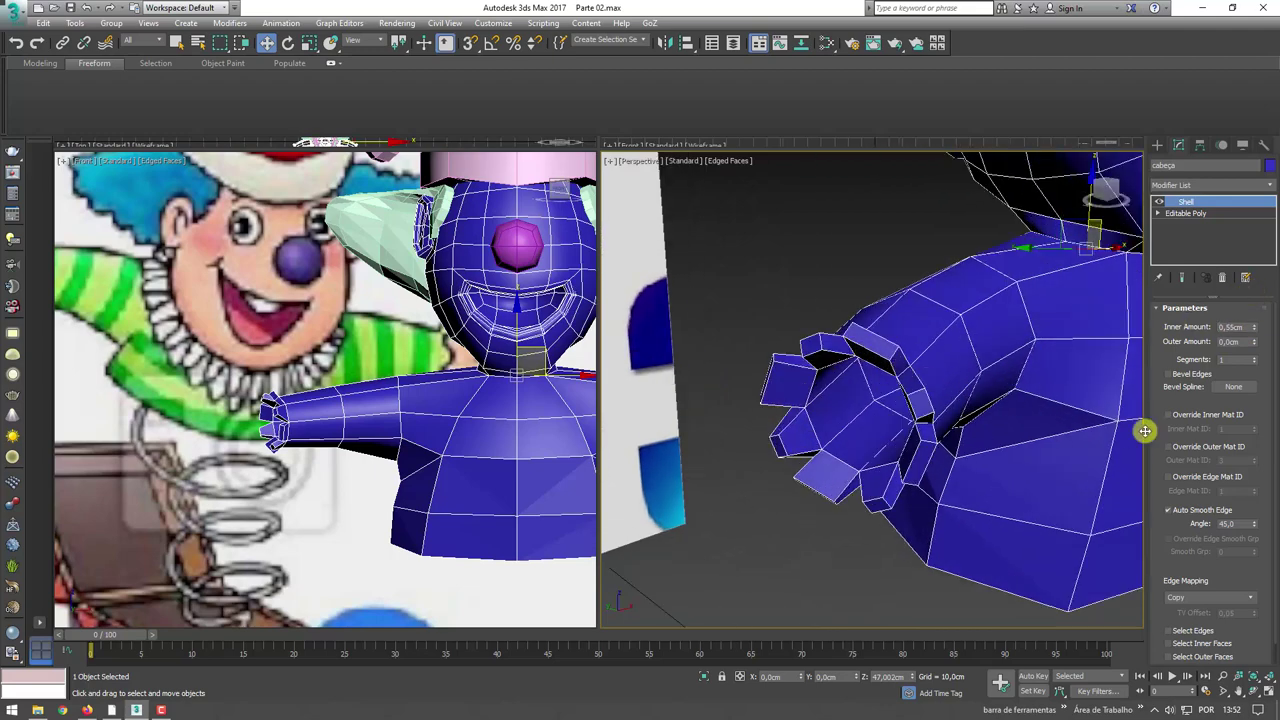
pyautogui.moveTo(1160, 562); pyautogui.dragTo(1155, 407)
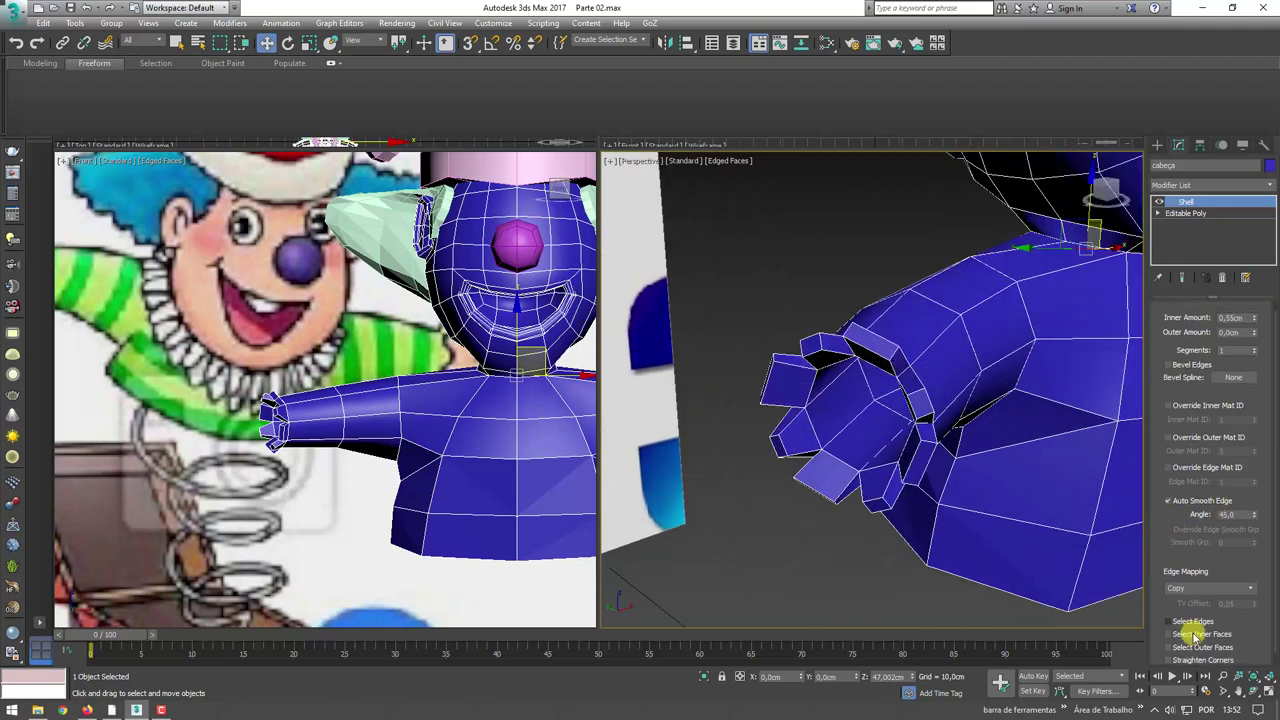
pyautogui.moveTo(1155, 604); pyautogui.dragTo(1160, 527)
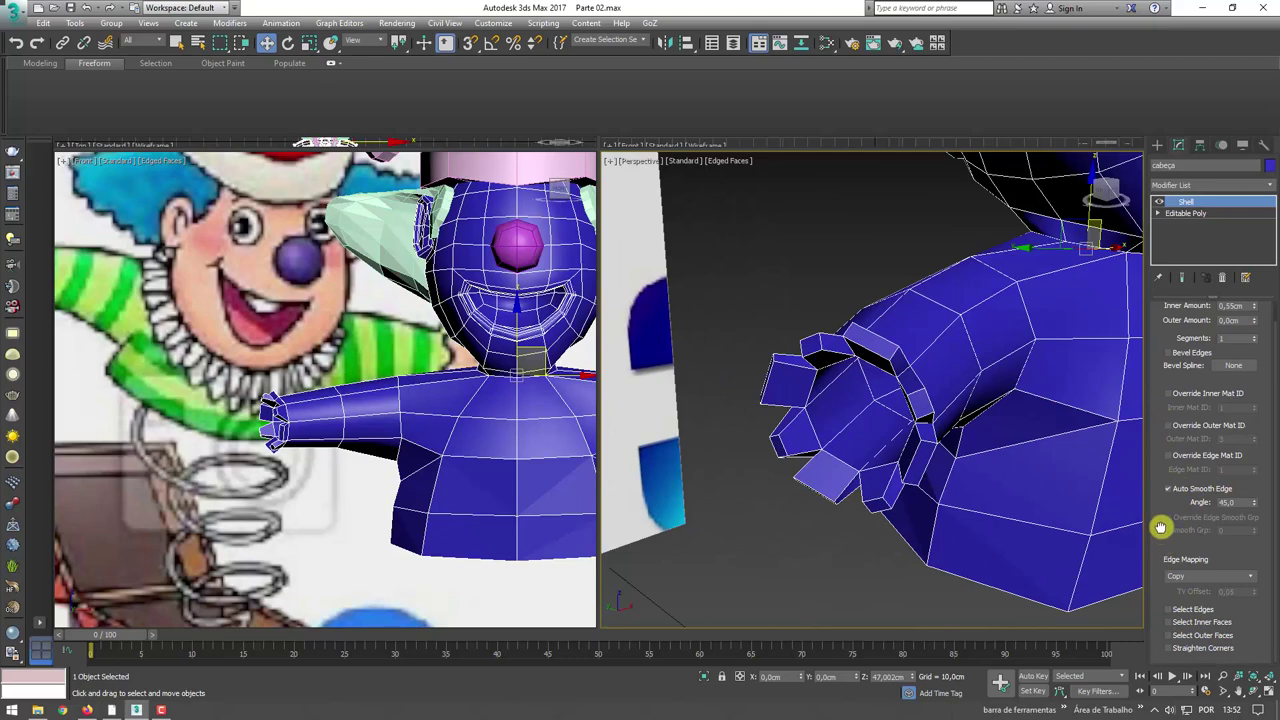
pyautogui.click(1168, 622)
pyautogui.scroll(-3, 1005, 522)
pyautogui.scroll(-3, 980, 508)
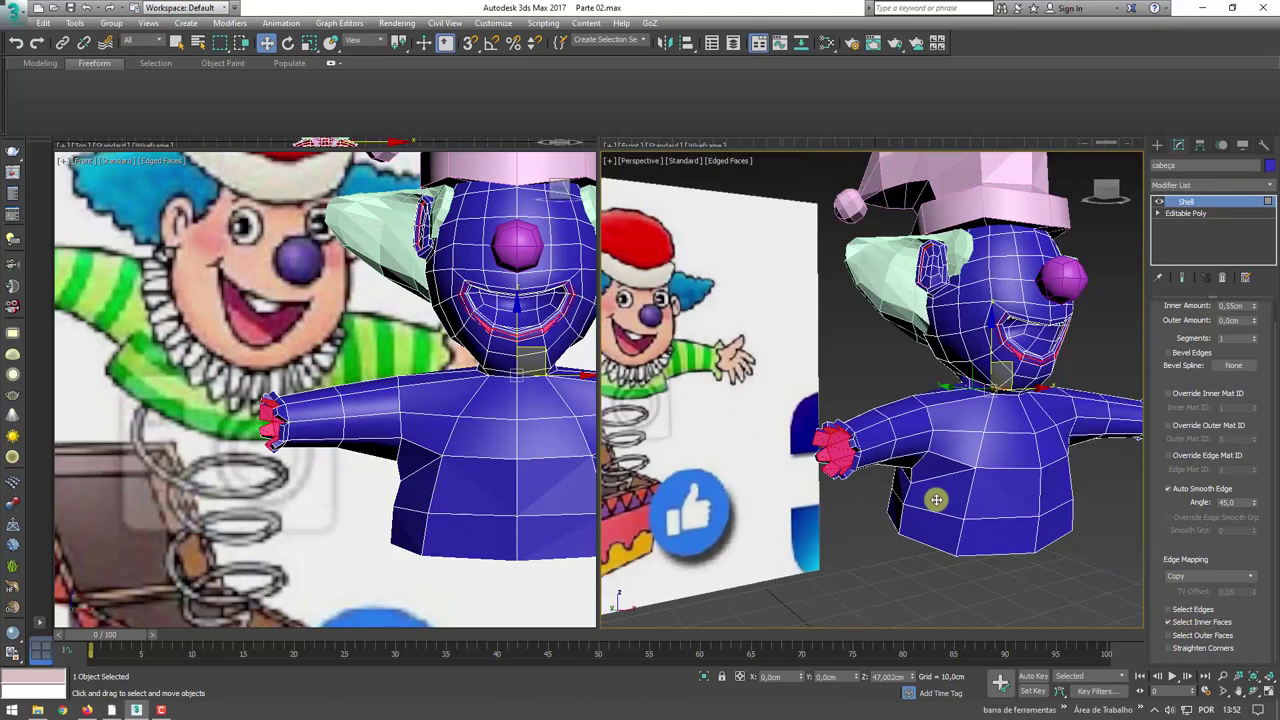
# - Convert the shelled body to Editable Poly and select all its polygons in wireframe
pyautogui.keyDown('alt'); pyautogui.moveTo(936, 499); pyautogui.dragTo(946, 459, button='middle'); pyautogui.keyUp('alt')
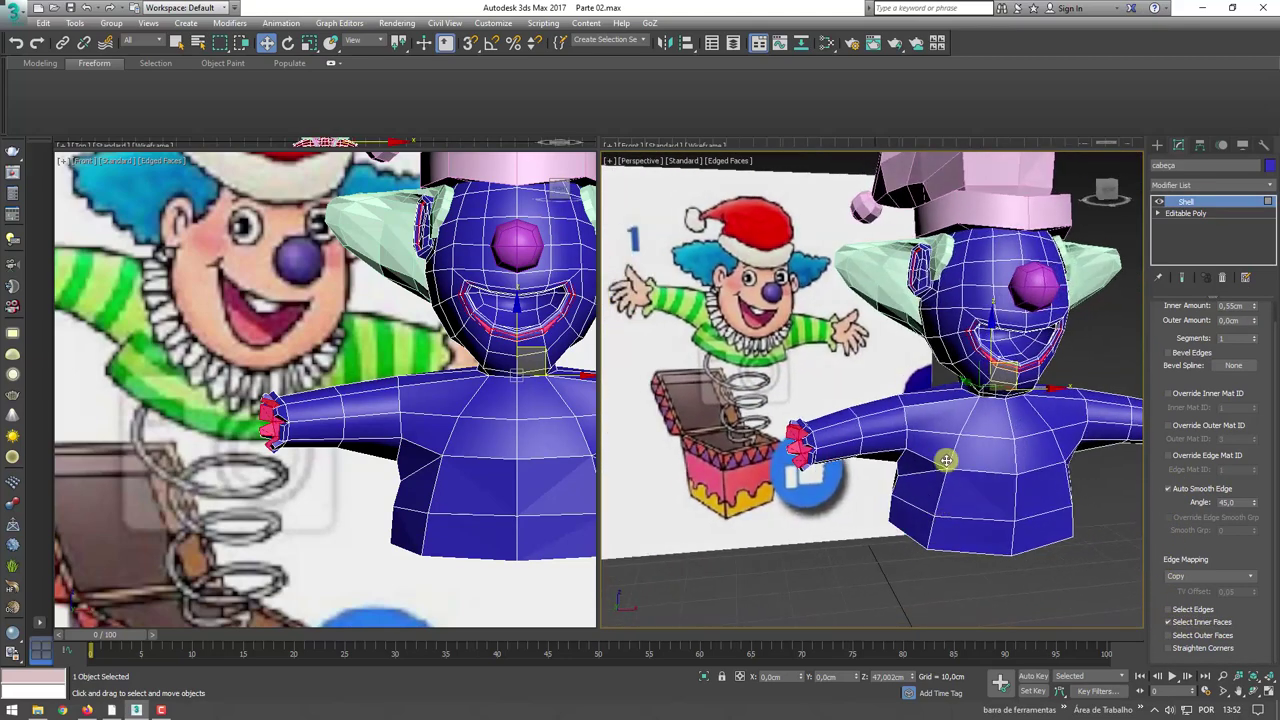
pyautogui.rightClick(943, 420)
pyautogui.moveTo(995, 568)
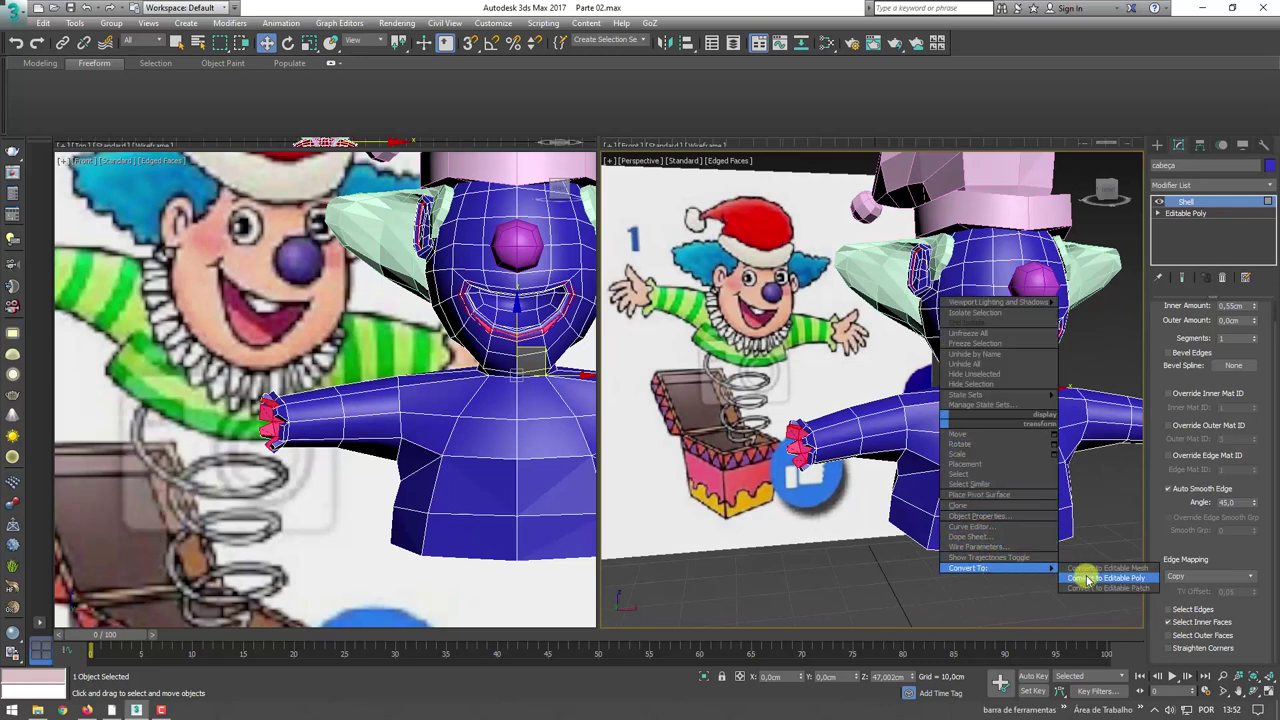
pyautogui.click(1087, 580)
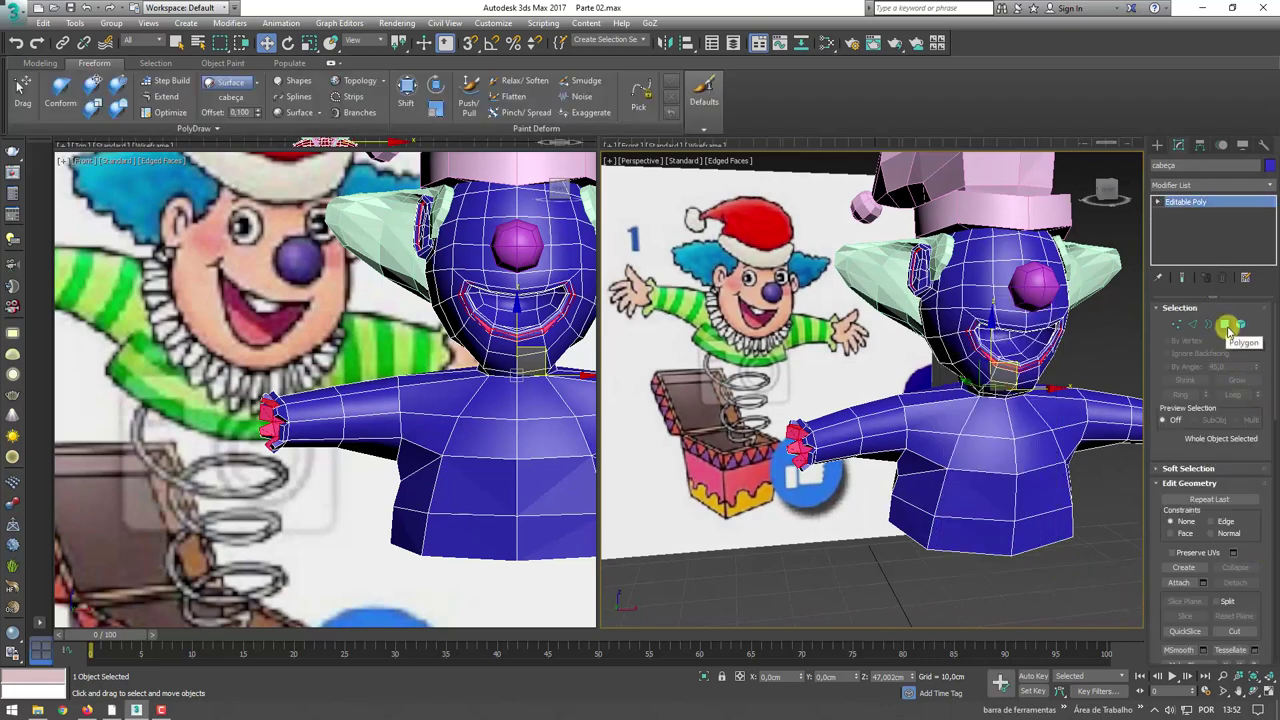
pyautogui.click(1229, 330)
pyautogui.hotkey('ctrl', 'a')
pyautogui.press('F3')
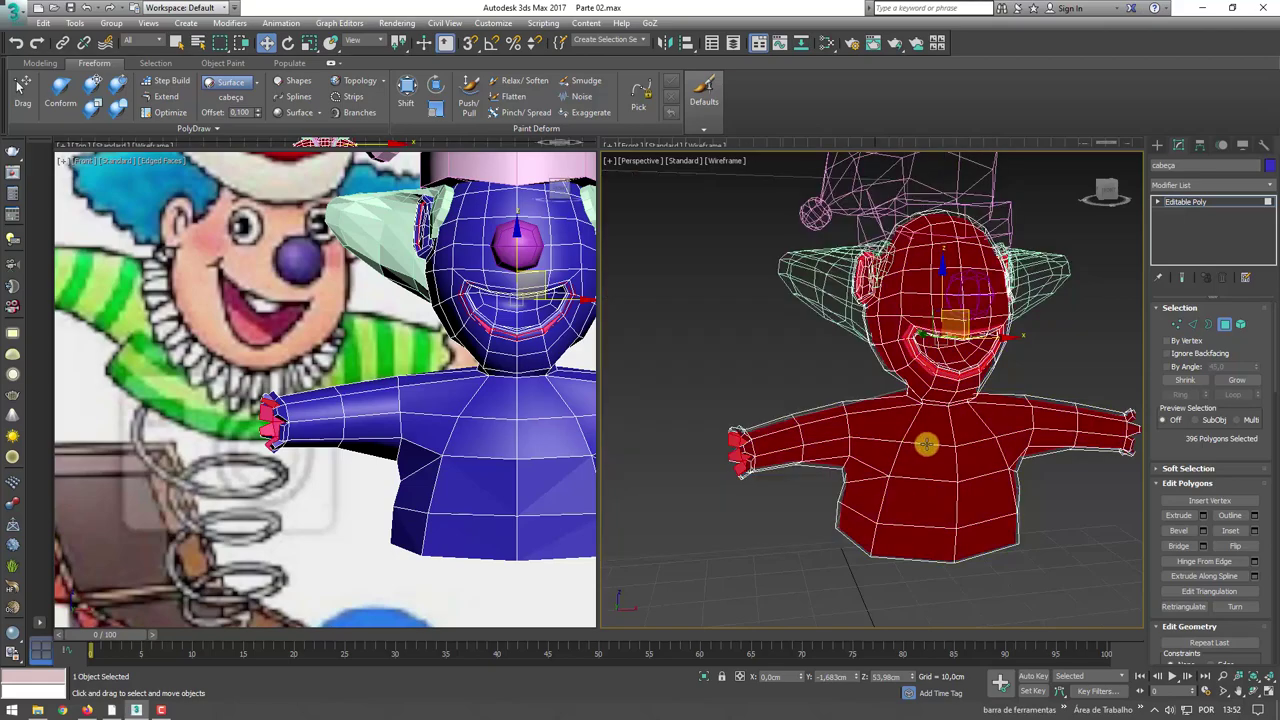
# - Deselect both hands' polygons, then clear the polygon selection
pyautogui.moveTo(926, 444)
pyautogui.keyDown('alt'); pyautogui.mouseDown(button='middle')
pyautogui.moveTo(846, 446)
pyautogui.moveTo(903, 423)
pyautogui.moveTo(883, 446)
pyautogui.moveTo(779, 397)
pyautogui.mouseUp(button='middle'); pyautogui.keyUp('alt')
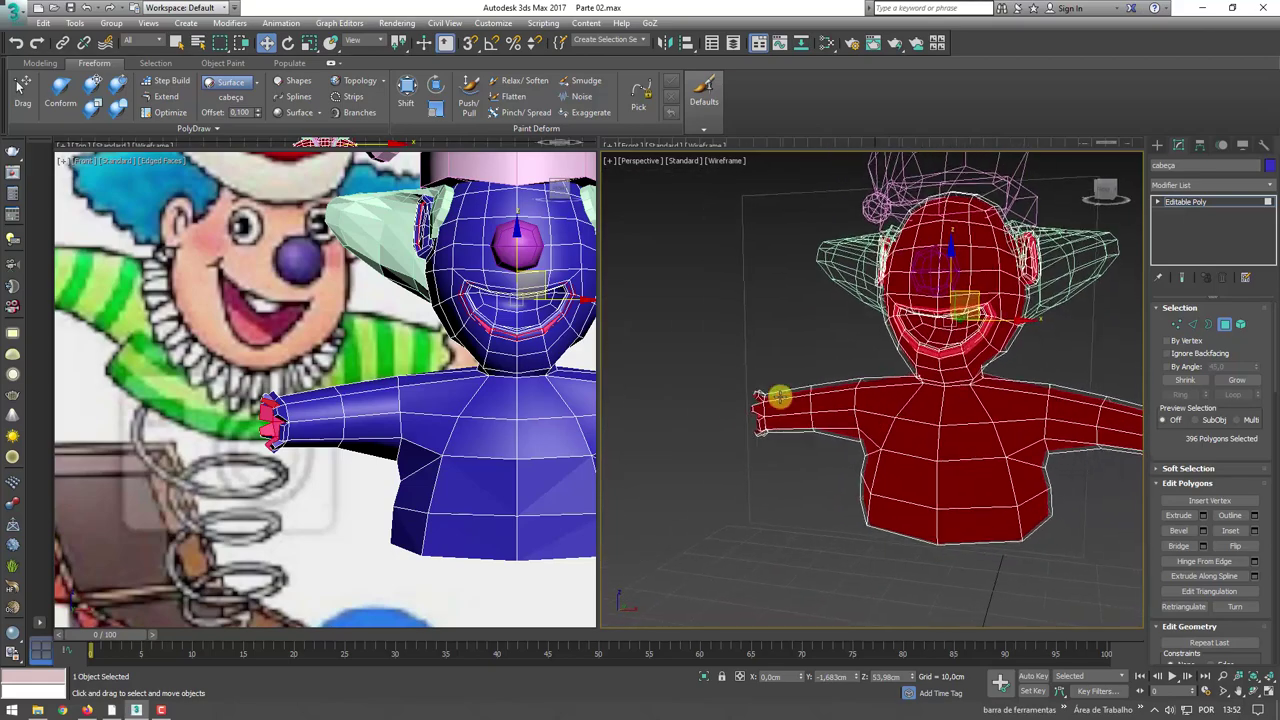
pyautogui.keyDown('alt'); pyautogui.moveTo(778, 463); pyautogui.dragTo(778, 463); pyautogui.keyUp('alt')
pyautogui.moveTo(778, 463)
pyautogui.keyDown('alt'); pyautogui.mouseDown(button='middle')
pyautogui.moveTo(709, 463)
pyautogui.moveTo(1014, 403)
pyautogui.moveTo(1032, 340)
pyautogui.mouseUp(button='middle'); pyautogui.keyUp('alt')
pyautogui.keyDown('alt'); pyautogui.moveTo(948, 479); pyautogui.dragTo(957, 477); pyautogui.keyUp('alt')
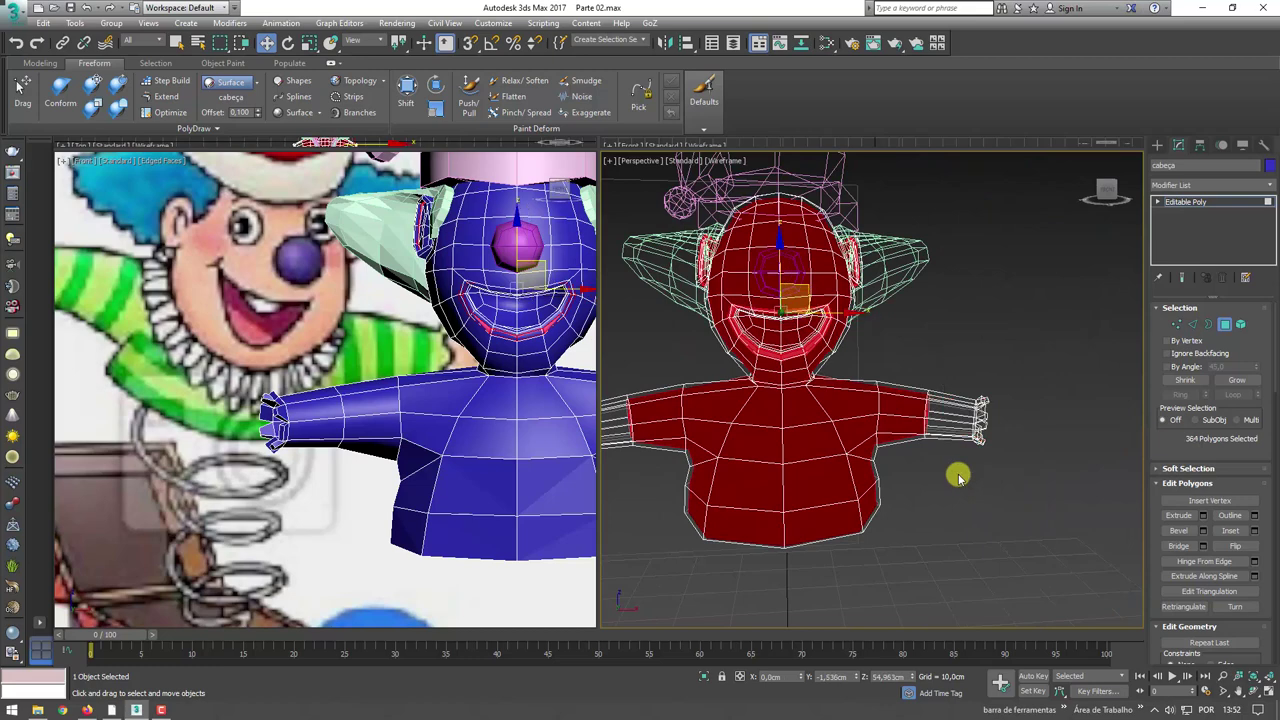
pyautogui.click(957, 477)
# - Return to object level and restore the shaded view with edges
pyautogui.click(1190, 204)
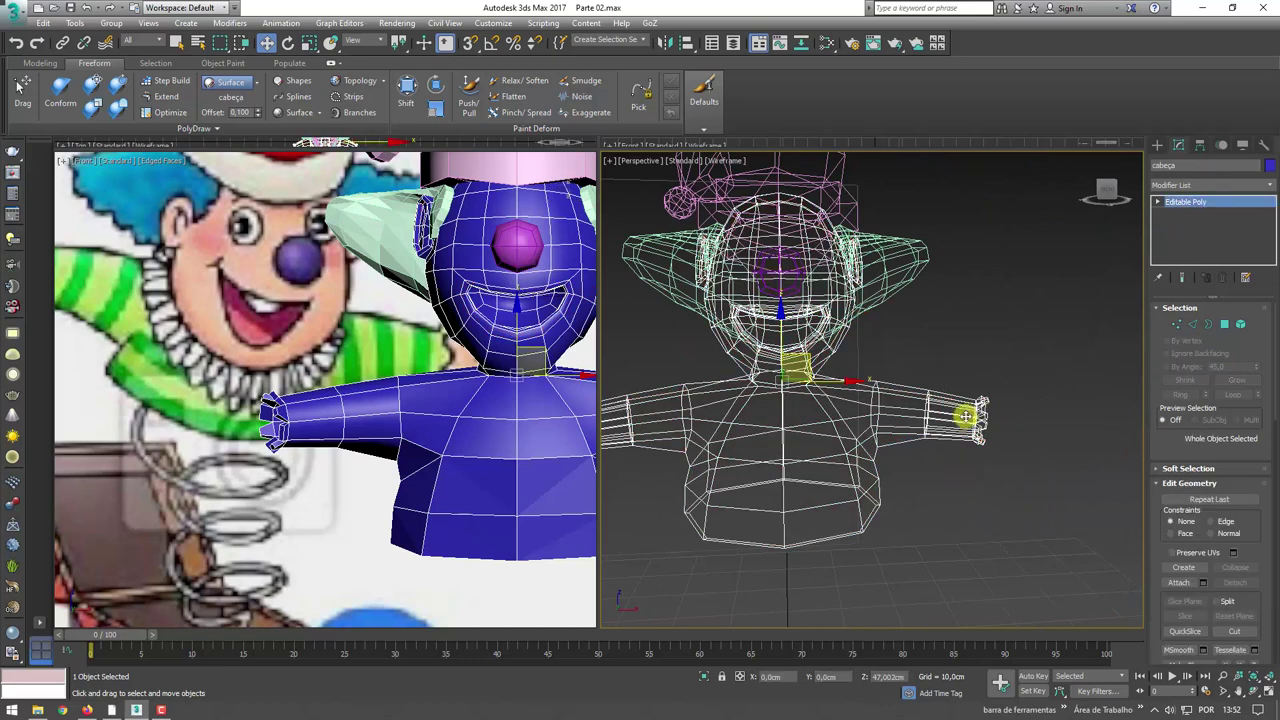
pyautogui.moveTo(875, 427); pyautogui.dragTo(923, 423, button='middle')
pyautogui.press('F3')
pyautogui.moveTo(675, 445)
pyautogui.keyDown('alt'); pyautogui.mouseDown(button='middle')
pyautogui.moveTo(771, 457)
pyautogui.moveTo(680, 466)
pyautogui.moveTo(803, 377)
pyautogui.moveTo(921, 407)
pyautogui.mouseUp(button='middle'); pyautogui.keyUp('alt')
pyautogui.scroll(3, 729, 477)
pyautogui.scroll(-3, 720, 485)
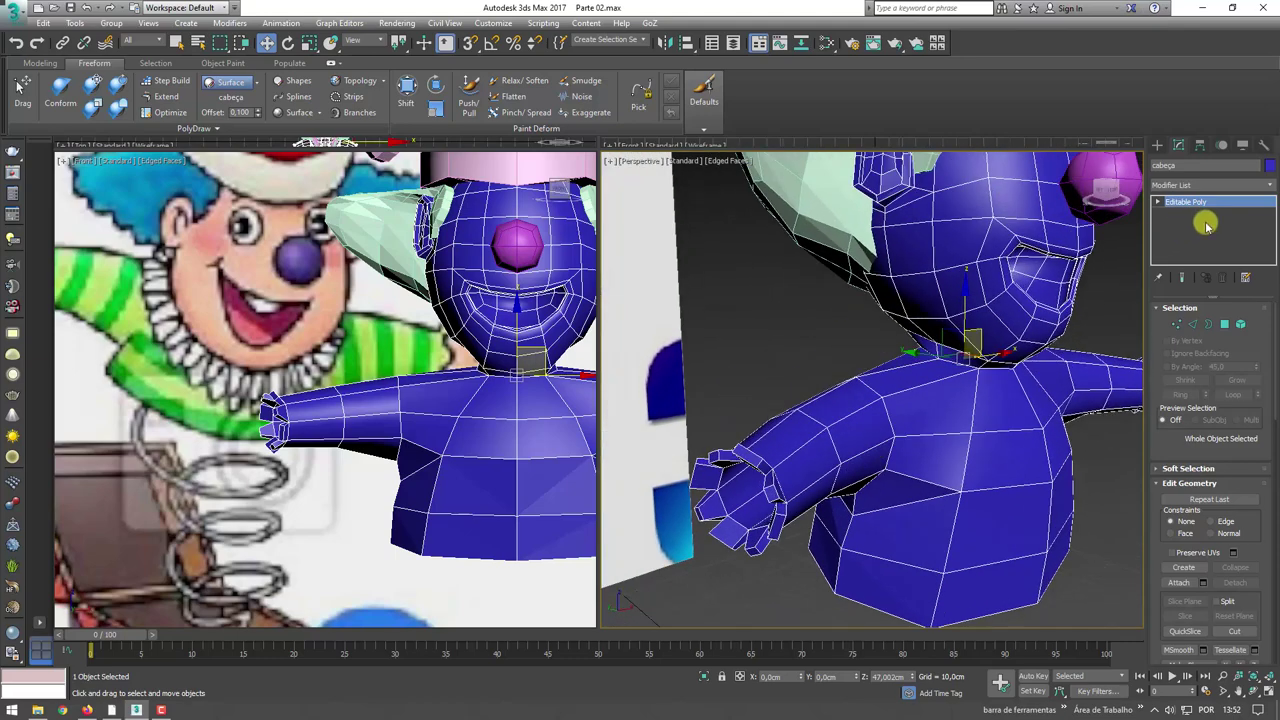
pyautogui.click(1272, 186)
pyautogui.moveTo(1266, 206); pyautogui.dragTo(1266, 371)
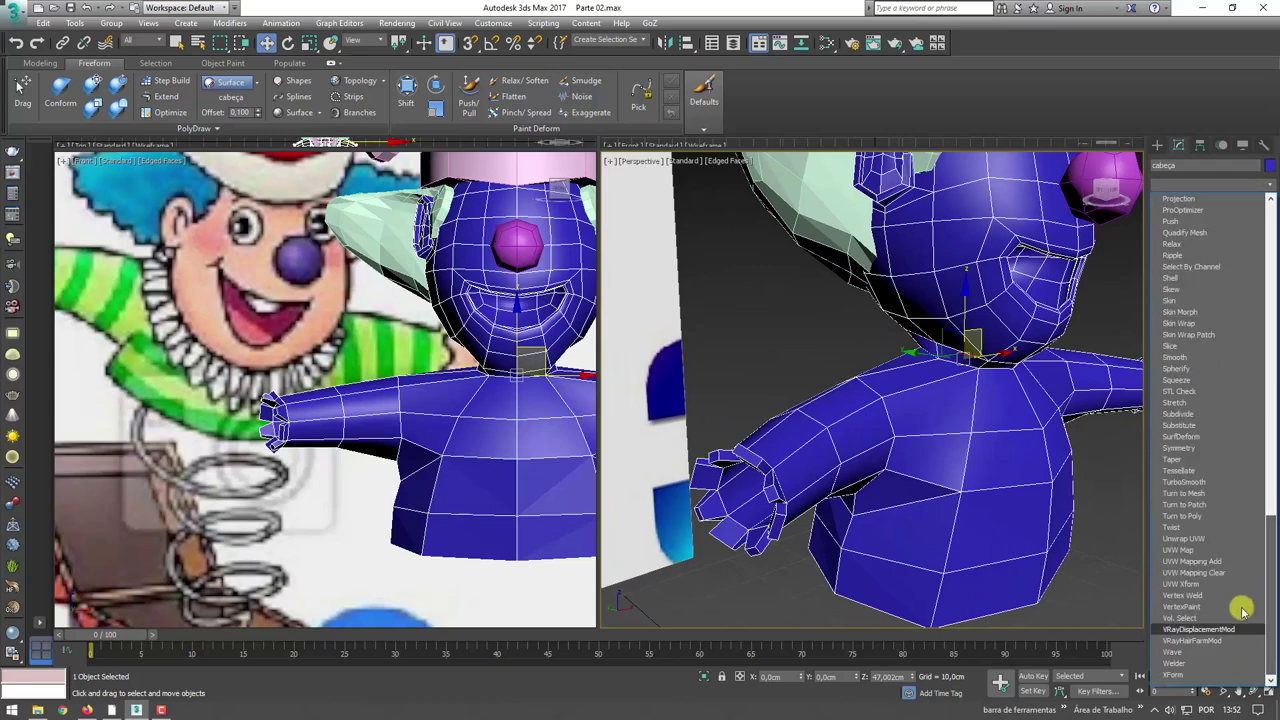
pyautogui.click(1184, 482)
pyautogui.moveTo(1000, 475)
pyautogui.keyDown('alt'); pyautogui.mouseDown(button='middle')
pyautogui.moveTo(917, 486)
pyautogui.moveTo(900, 509)
pyautogui.moveTo(856, 505)
pyautogui.moveTo(863, 486)
pyautogui.moveTo(784, 473)
pyautogui.moveTo(870, 488)
pyautogui.mouseUp(button='middle'); pyautogui.keyUp('alt')
pyautogui.press('F4')
pyautogui.scroll(-3, 790, 570)
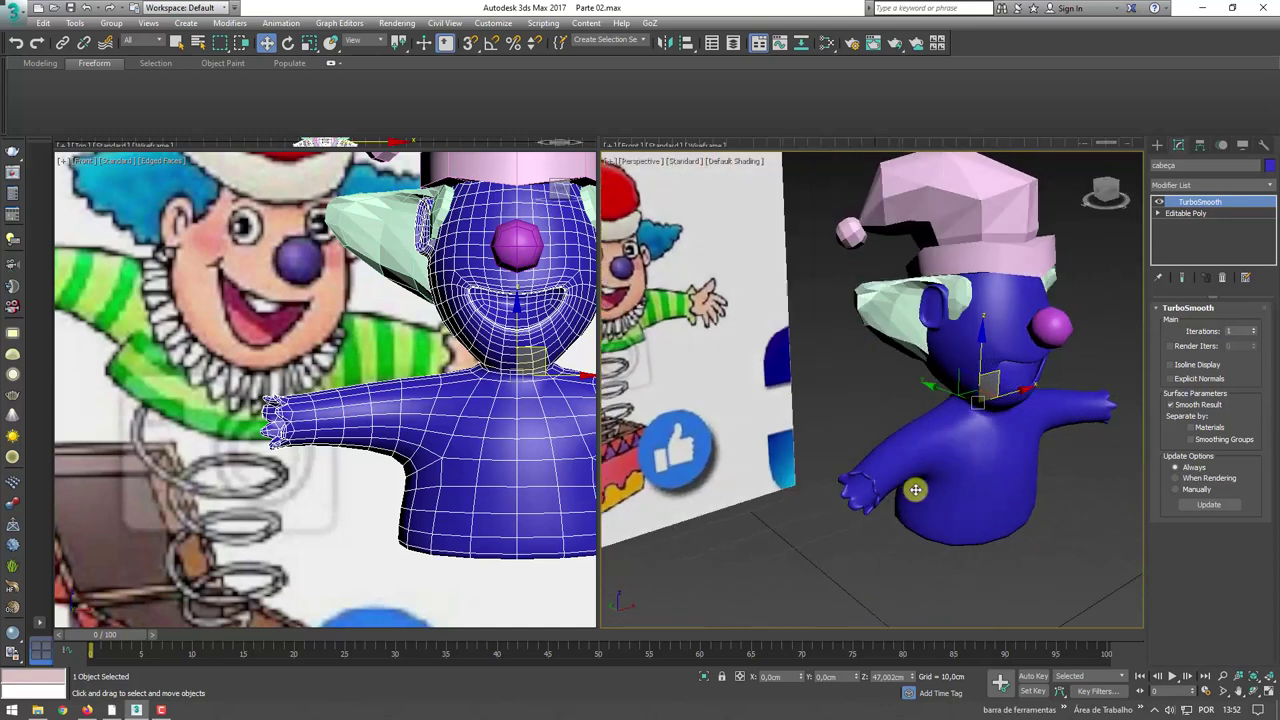
pyautogui.scroll(3, 884, 493)
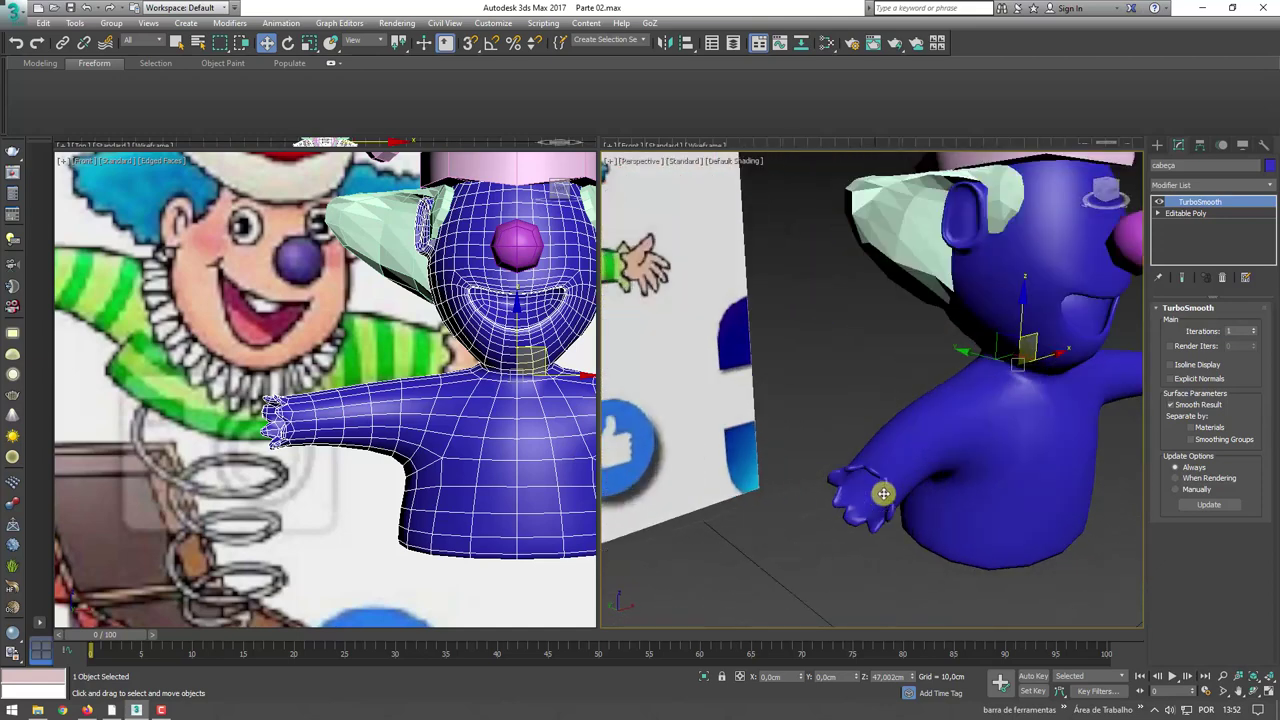
pyautogui.click(1222, 279)
pyautogui.keyDown('alt'); pyautogui.moveTo(1091, 457); pyautogui.dragTo(985, 444, button='middle'); pyautogui.keyUp('alt')
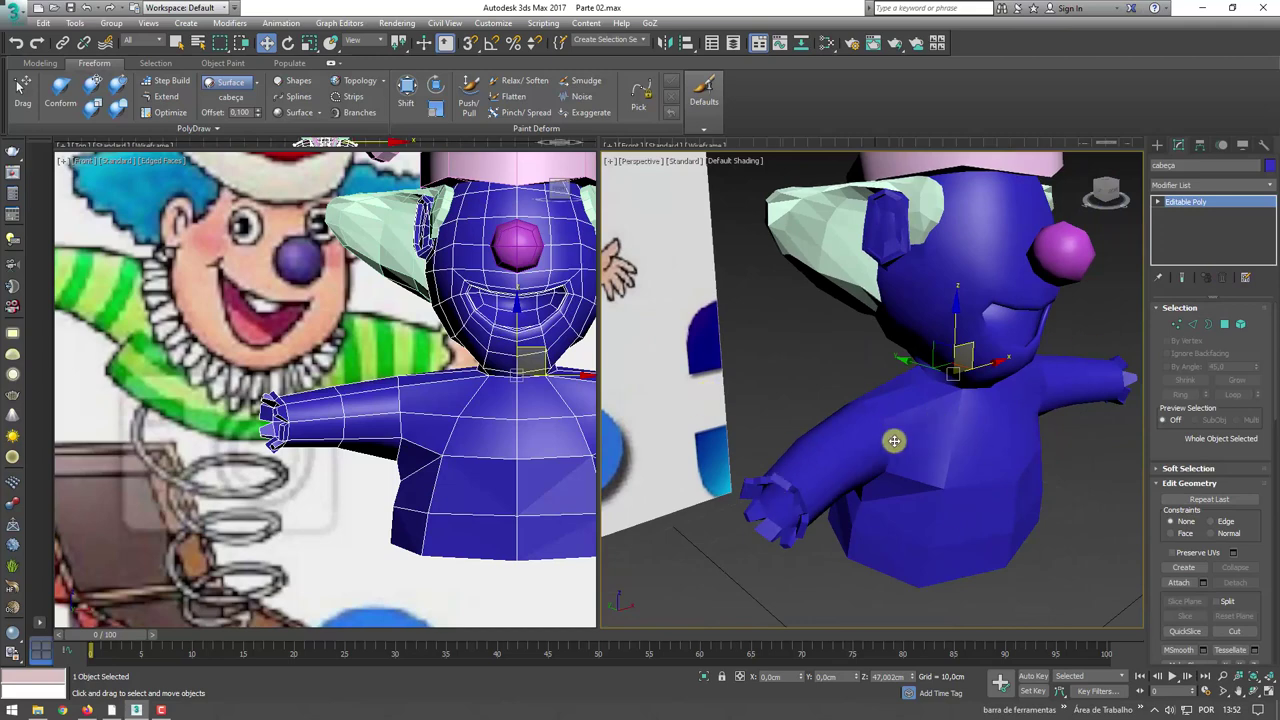
pyautogui.scroll(-4, 908, 449)
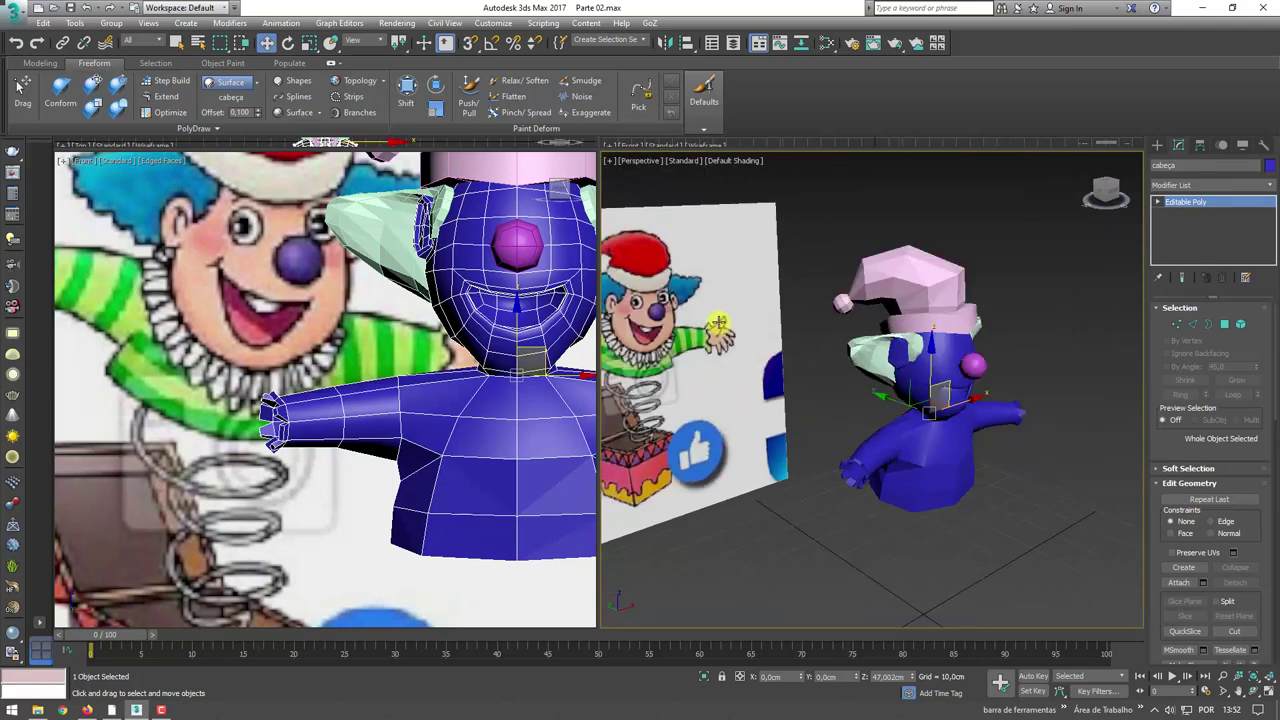
pyautogui.keyDown('alt'); pyautogui.moveTo(789, 372); pyautogui.dragTo(1049, 263, button='middle'); pyautogui.keyUp('alt')
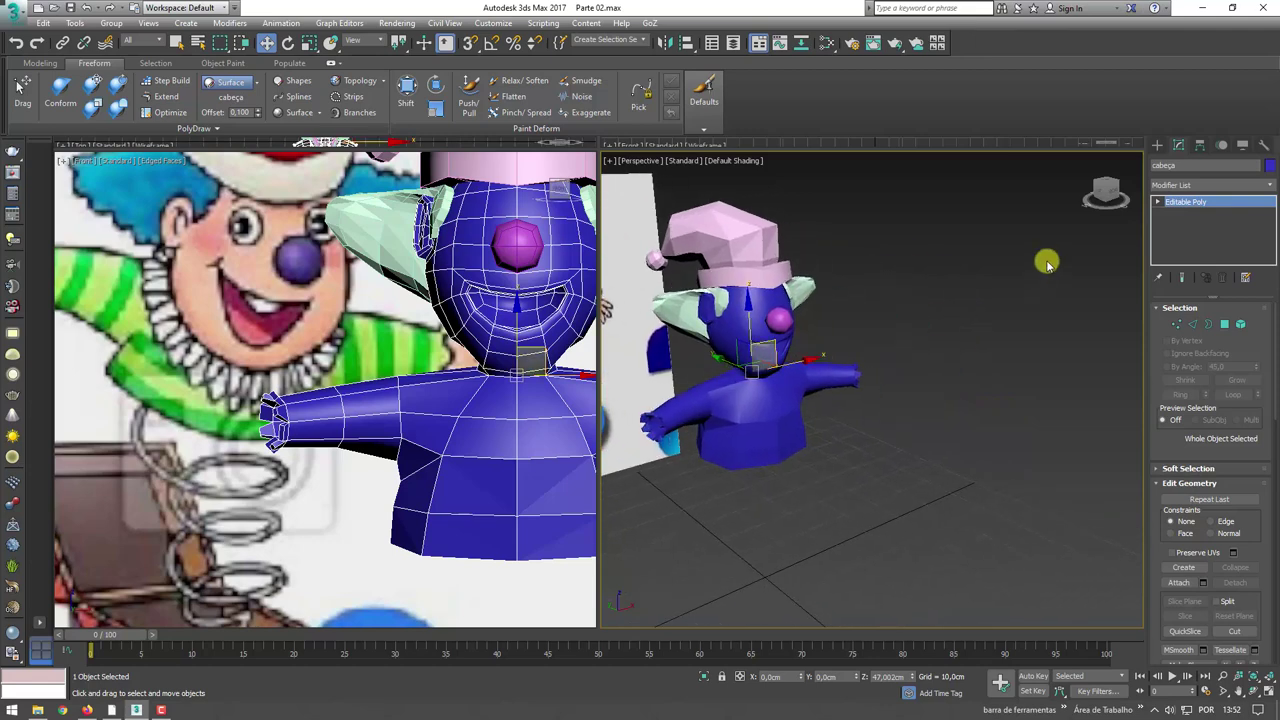
# - Draw a new standard-primitive box, Box004, on the grid
pyautogui.click(1158, 145)
pyautogui.click(1184, 226)
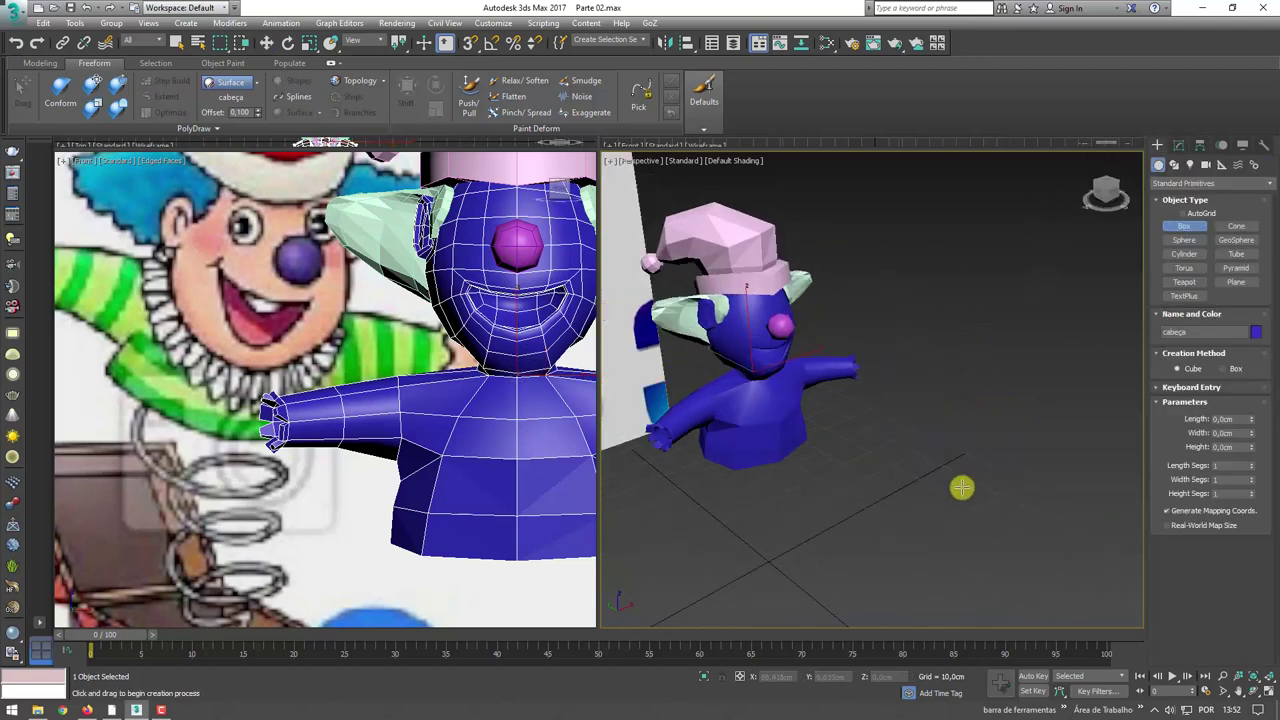
pyautogui.scroll(5, 960, 486)
pyautogui.keyDown('alt'); pyautogui.moveTo(956, 419); pyautogui.dragTo(971, 434, button='middle'); pyautogui.keyUp('alt')
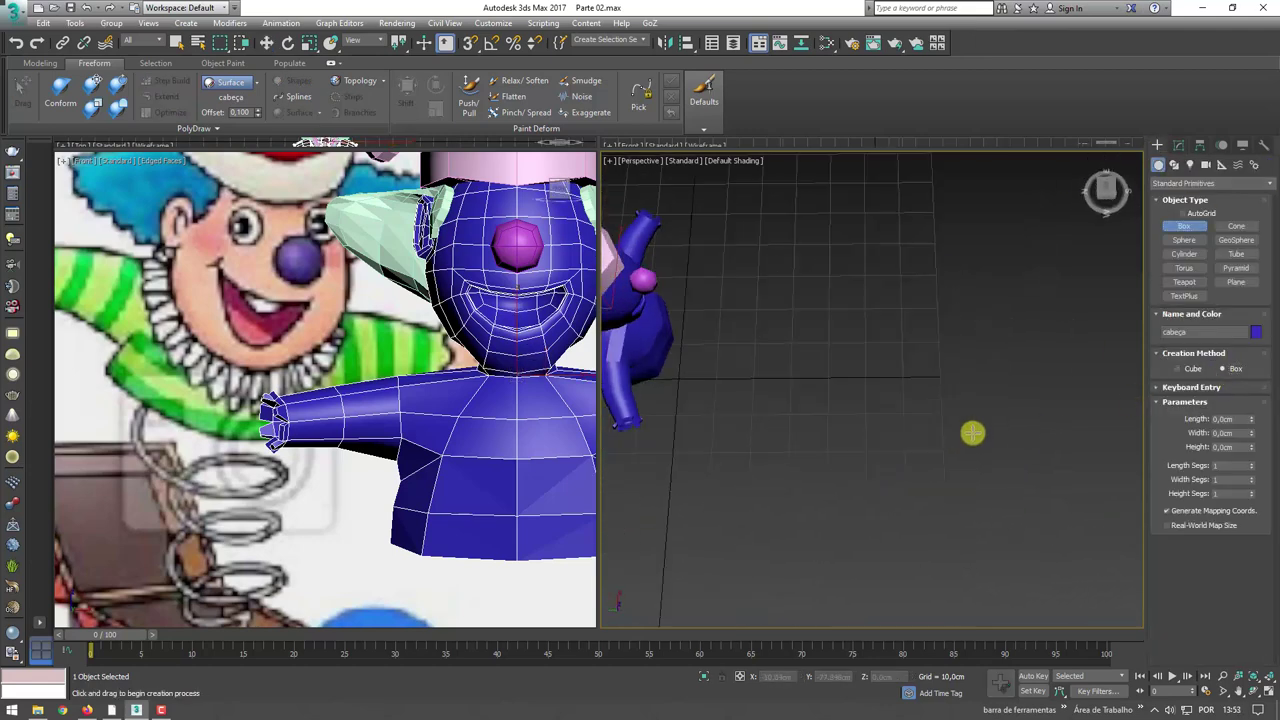
pyautogui.moveTo(806, 334)
pyautogui.mouseDown()
pyautogui.moveTo(857, 380)
pyautogui.moveTo(873, 376)
pyautogui.mouseUp()
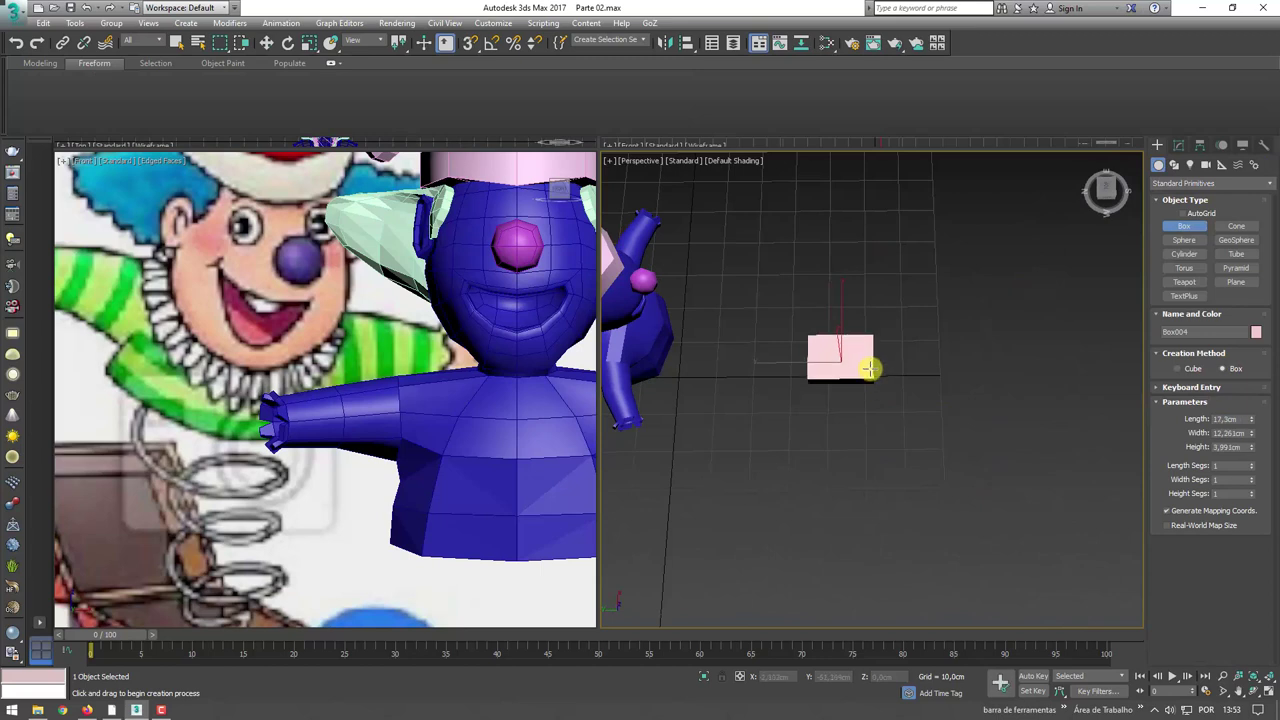
pyautogui.click(870, 370)
# - Make the box purple and show its edges on the shaded faces
pyautogui.press('w')
pyautogui.moveTo(883, 383)
pyautogui.keyDown('alt'); pyautogui.mouseDown(button='middle')
pyautogui.moveTo(886, 320)
pyautogui.moveTo(1053, 295)
pyautogui.mouseUp(button='middle'); pyautogui.keyUp('alt')
pyautogui.scroll(2, 857, 355)
pyautogui.press('F4')
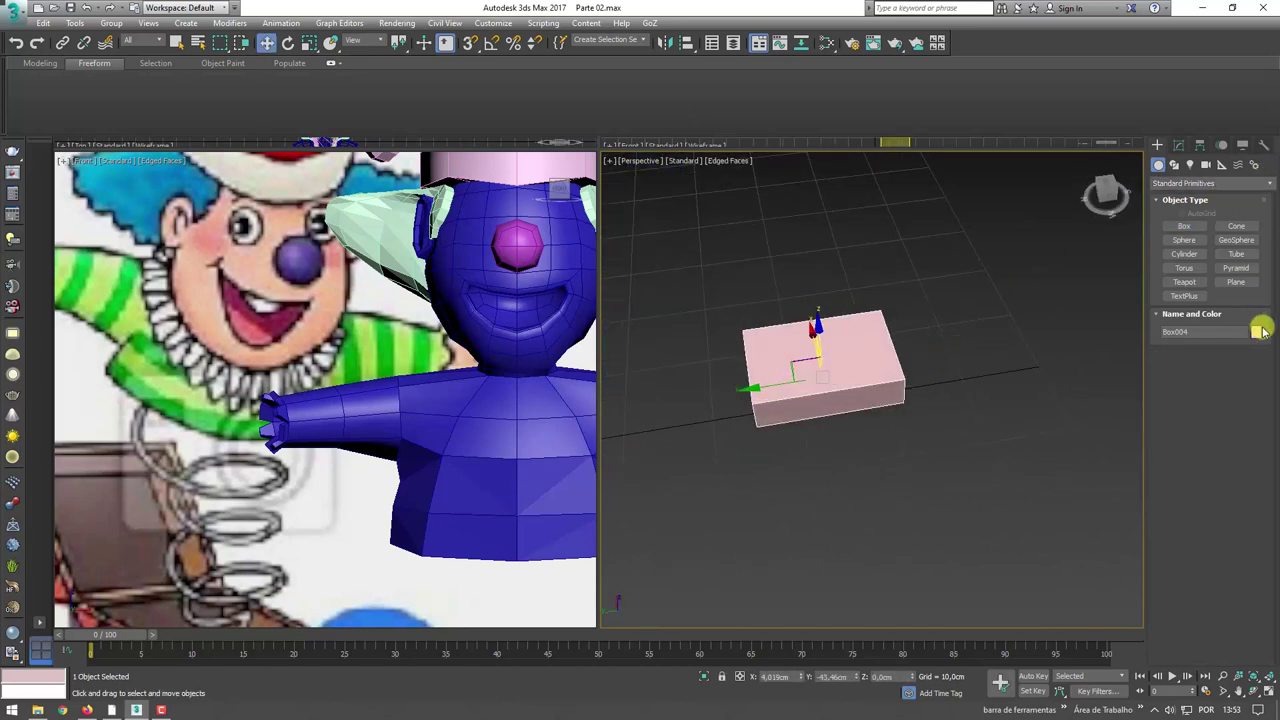
pyautogui.click(692, 349)
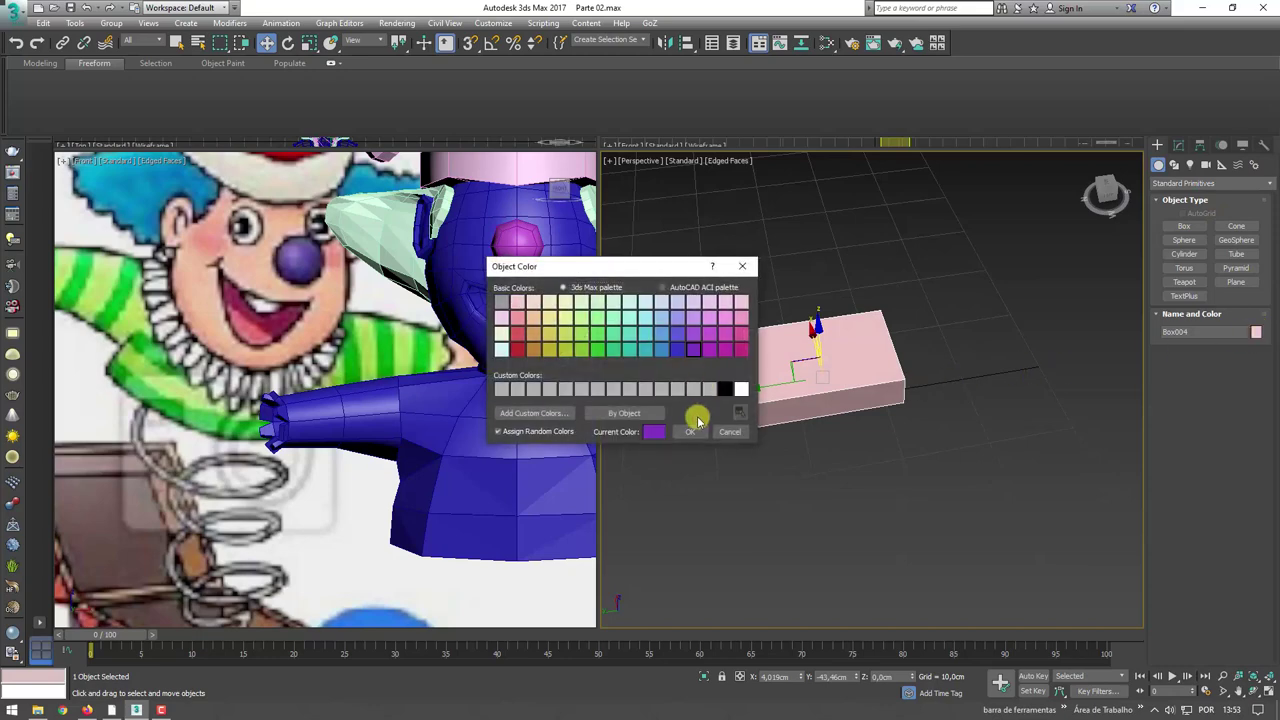
pyautogui.press('Return')
pyautogui.moveTo(757, 440)
pyautogui.keyDown('alt'); pyautogui.mouseDown(button='middle')
pyautogui.moveTo(886, 437)
pyautogui.moveTo(780, 334)
pyautogui.moveTo(908, 343)
pyautogui.moveTo(897, 391)
pyautogui.moveTo(930, 360)
pyautogui.mouseUp(button='middle'); pyautogui.keyUp('alt')
# - Give the box 2 length segments and 4 width segments
pyautogui.click(1178, 145)
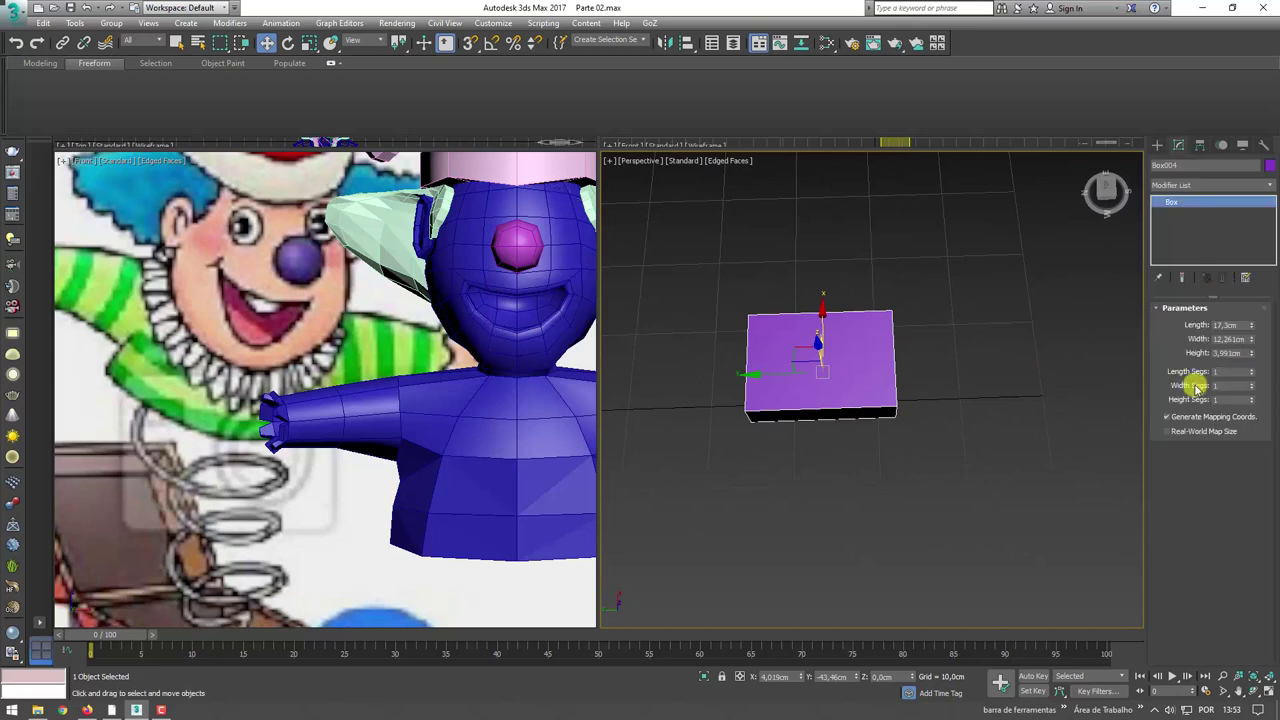
pyautogui.keyDown('alt'); pyautogui.moveTo(1100, 370); pyautogui.dragTo(1008, 362, button='middle'); pyautogui.keyUp('alt')
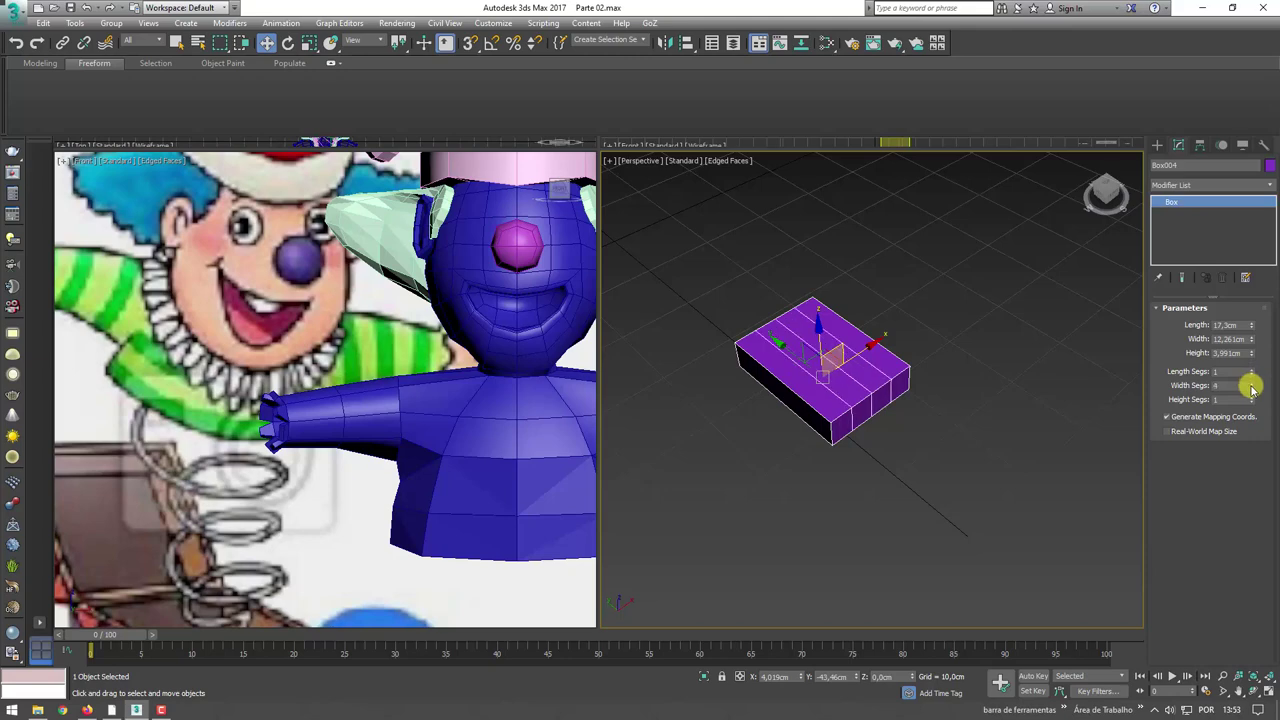
pyautogui.moveTo(940, 395)
pyautogui.keyDown('alt'); pyautogui.mouseDown(button='middle')
pyautogui.moveTo(871, 363)
pyautogui.moveTo(978, 429)
pyautogui.mouseUp(button='middle'); pyautogui.keyUp('alt')
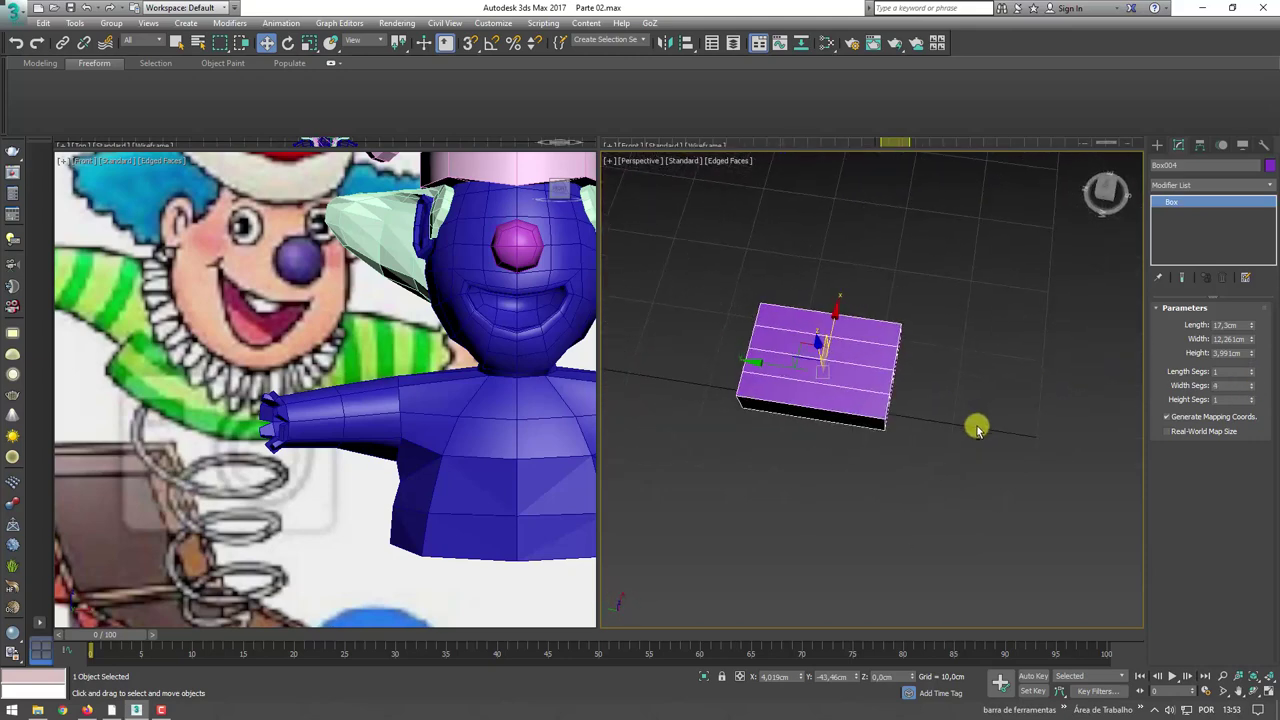
pyautogui.moveTo(873, 367); pyautogui.dragTo(896, 349, button='middle')
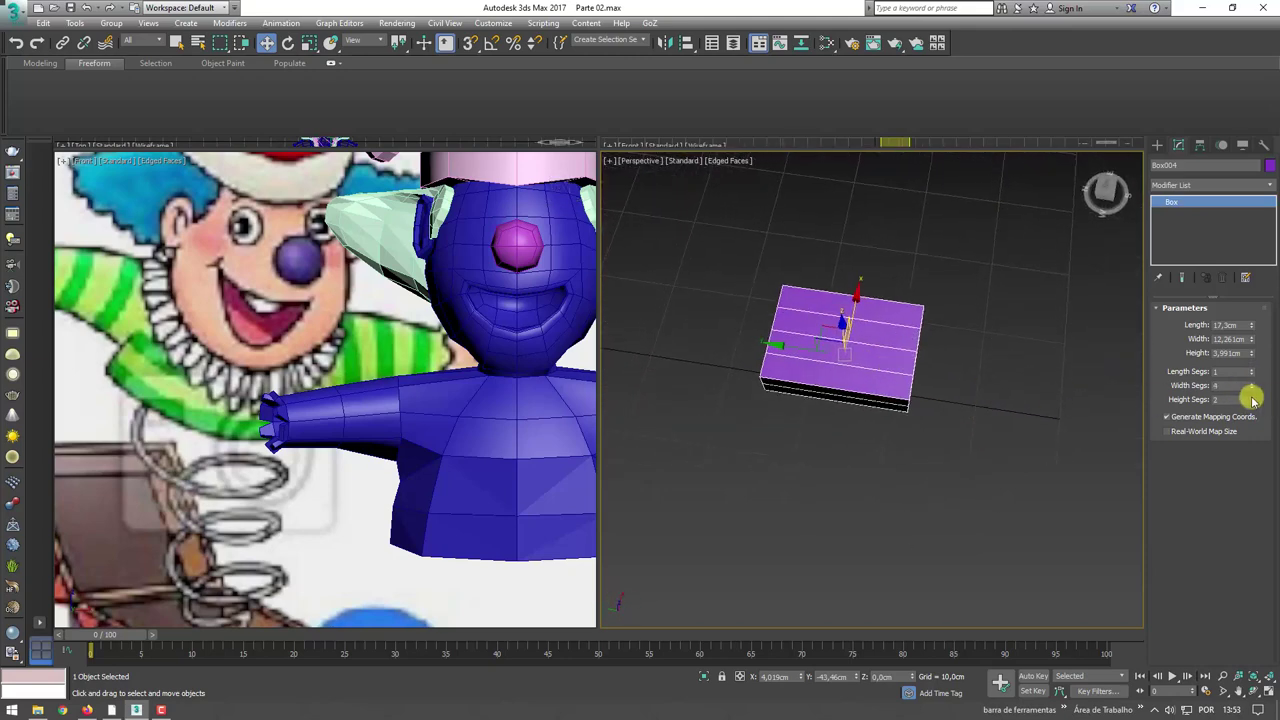
pyautogui.moveTo(937, 398)
pyautogui.keyDown('alt'); pyautogui.mouseDown(button='middle')
pyautogui.moveTo(849, 320)
pyautogui.moveTo(903, 366)
pyautogui.mouseUp(button='middle'); pyautogui.keyUp('alt')
# - Convert Box004 to an Editable Poly
pyautogui.rightClick(851, 341)
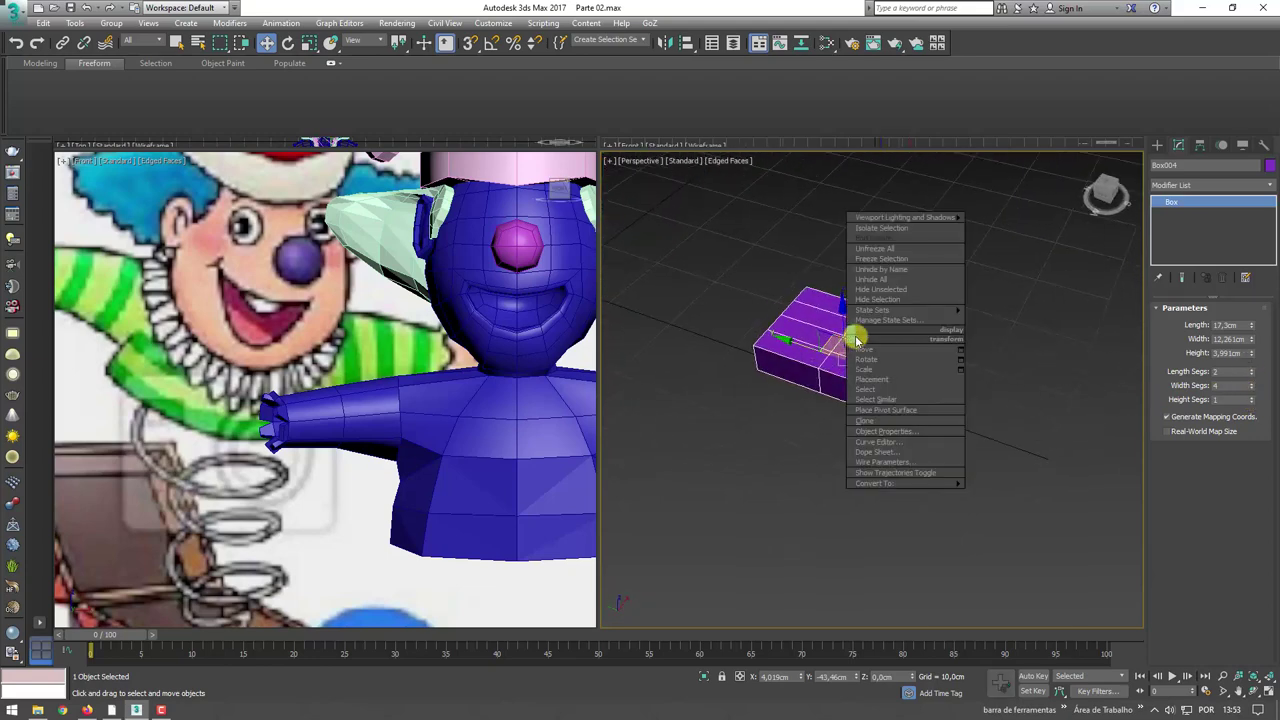
pyautogui.click(1005, 486)
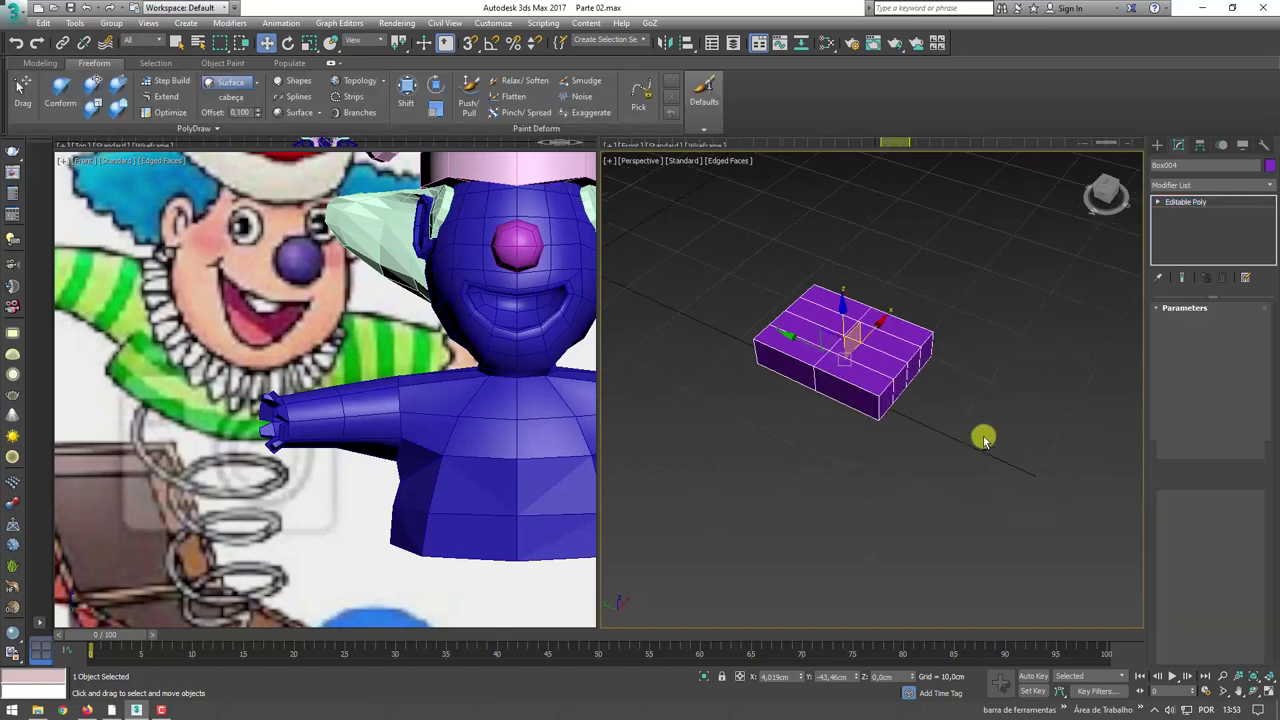
pyautogui.keyDown('alt'); pyautogui.moveTo(984, 440); pyautogui.dragTo(963, 420, button='middle'); pyautogui.keyUp('alt')
pyautogui.click(1222, 330)
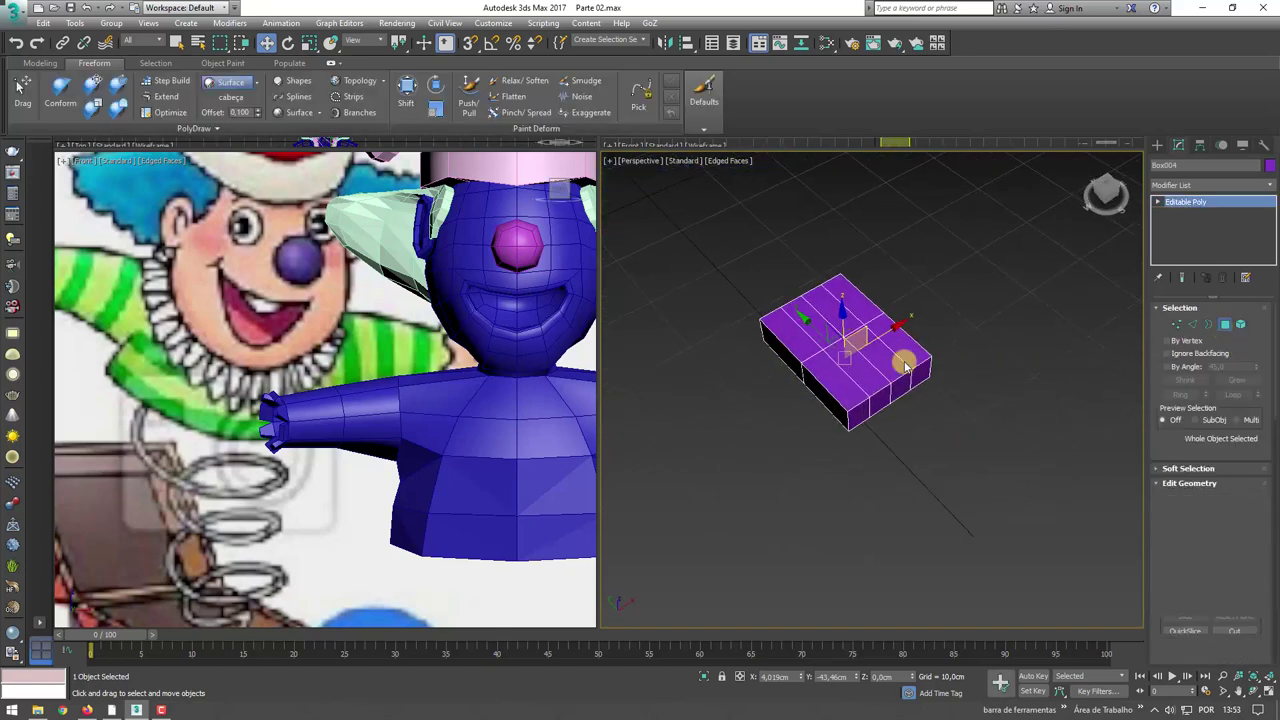
pyautogui.keyDown('alt'); pyautogui.moveTo(900, 363); pyautogui.dragTo(1048, 380, button='middle'); pyautogui.keyUp('alt')
# - Scale the middle column of vertices outward into a ridge
pyautogui.click(1180, 326)
pyautogui.moveTo(862, 428); pyautogui.dragTo(818, 267)
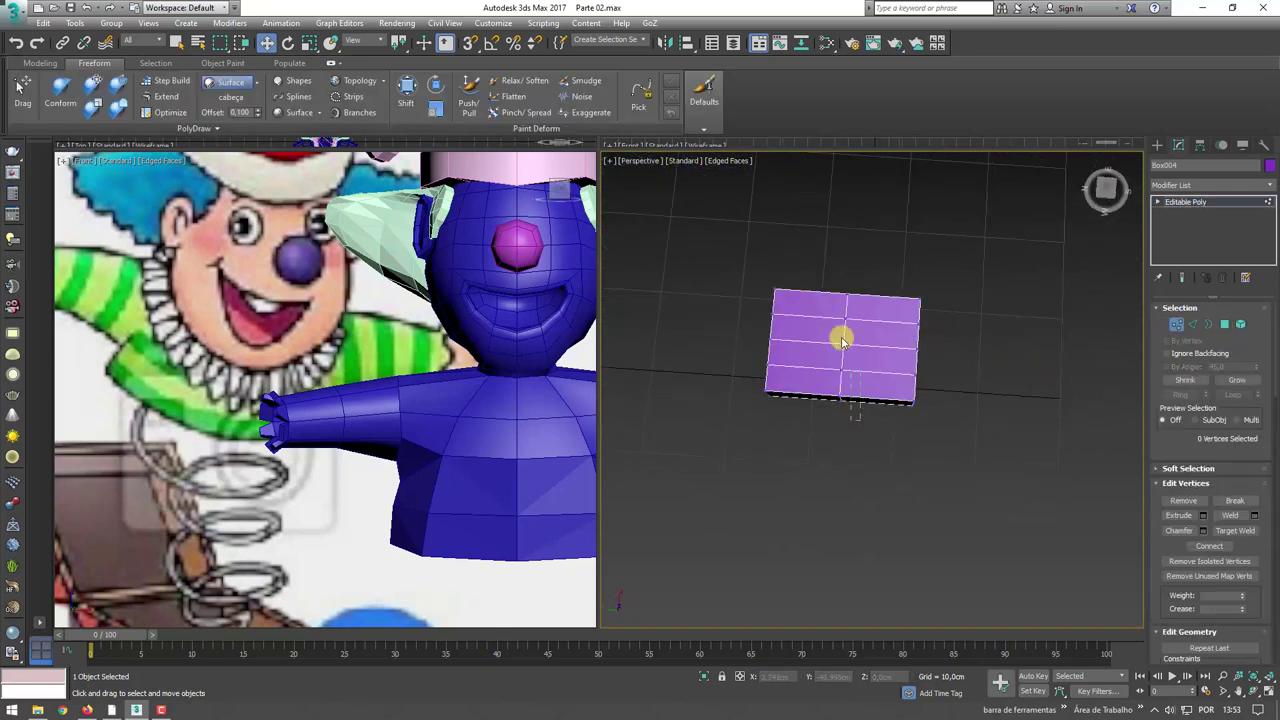
pyautogui.press('r')
pyautogui.moveTo(847, 398); pyautogui.dragTo(833, 437)
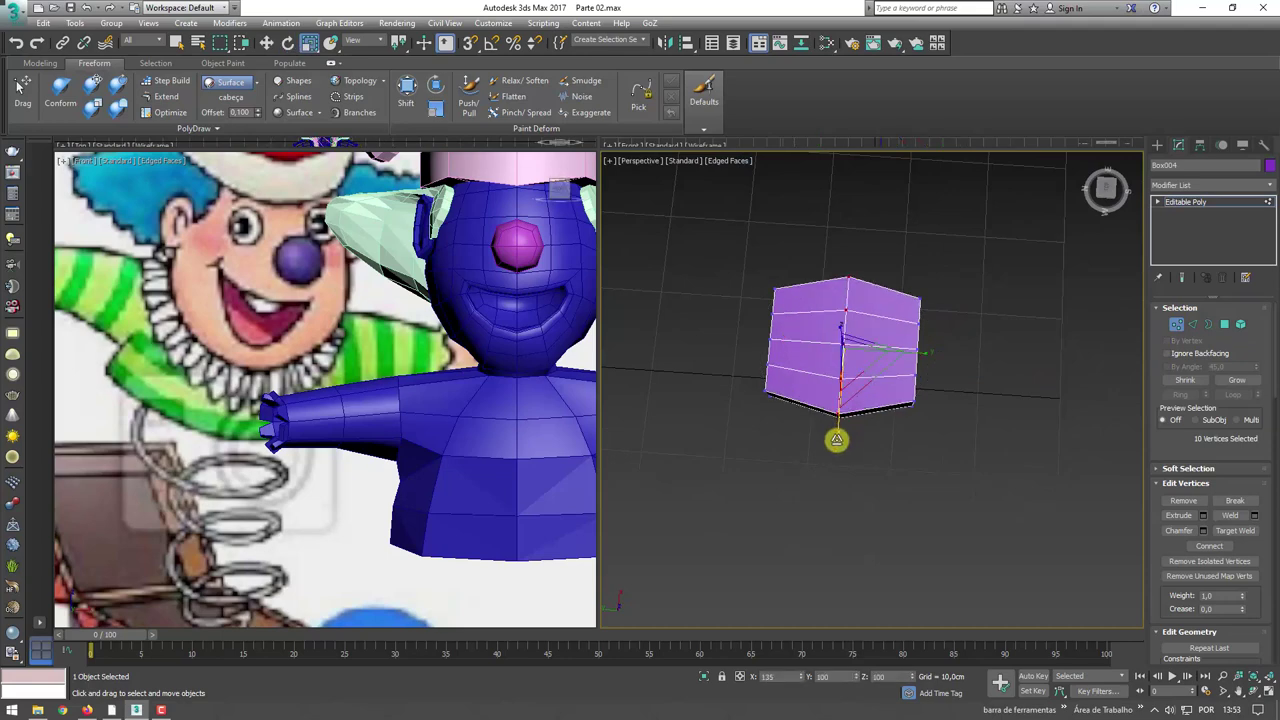
pyautogui.keyDown('alt'); pyautogui.moveTo(840, 432); pyautogui.dragTo(906, 437, button='middle'); pyautogui.keyUp('alt')
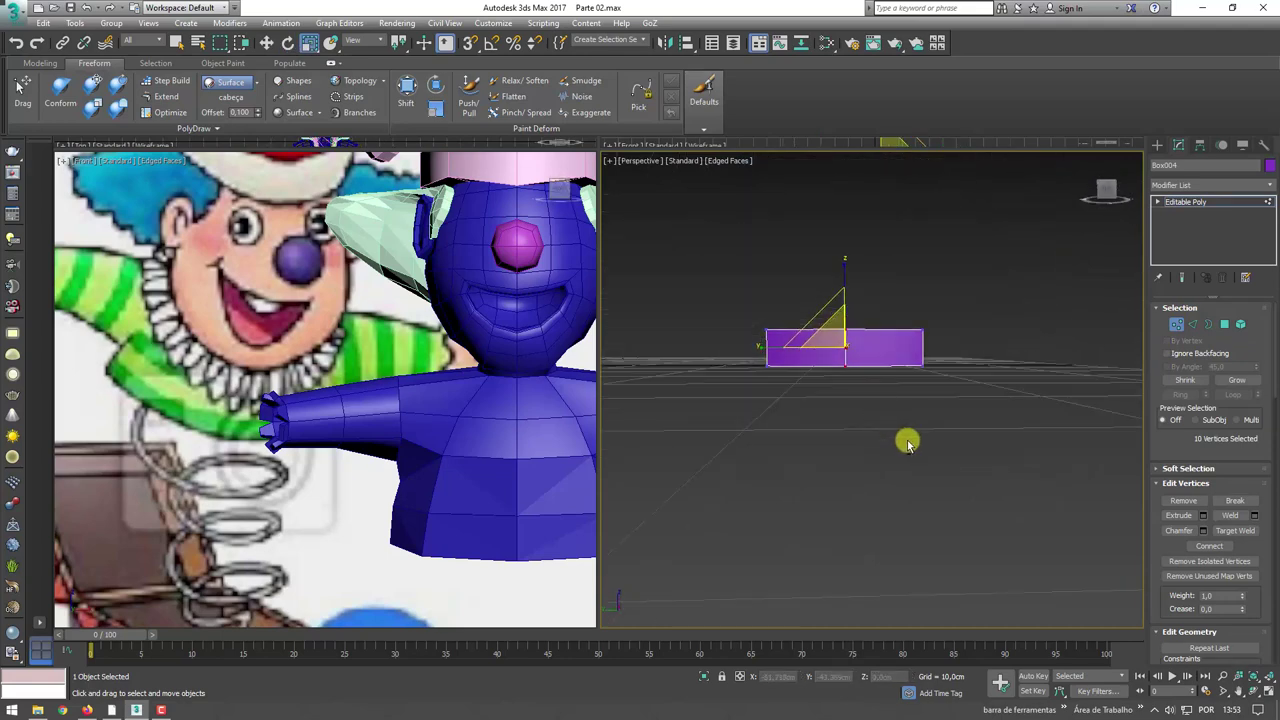
# - Move four vertices across the middle of the block to taper the palm
pyautogui.moveTo(830, 385); pyautogui.dragTo(809, 357)
pyautogui.press('w')
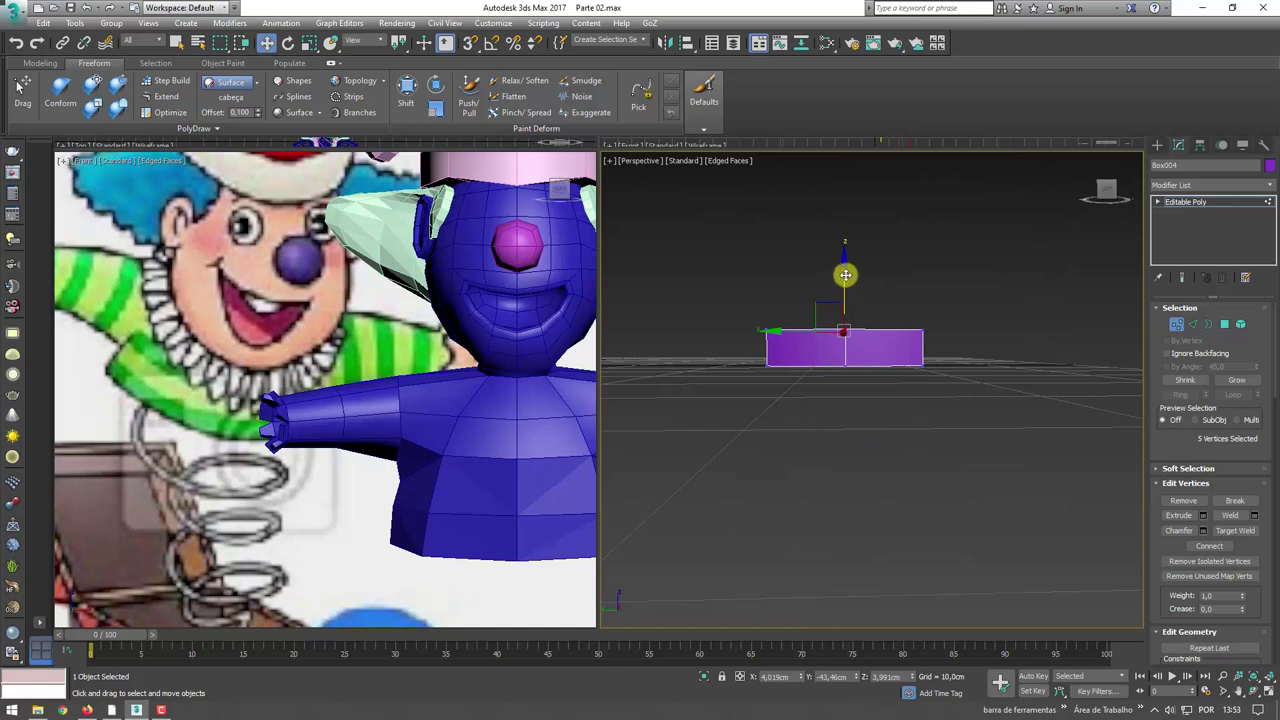
pyautogui.moveTo(843, 262)
pyautogui.keyDown('alt'); pyautogui.mouseDown(button='middle')
pyautogui.moveTo(789, 343)
pyautogui.moveTo(810, 371)
pyautogui.mouseUp(button='middle'); pyautogui.keyUp('alt')
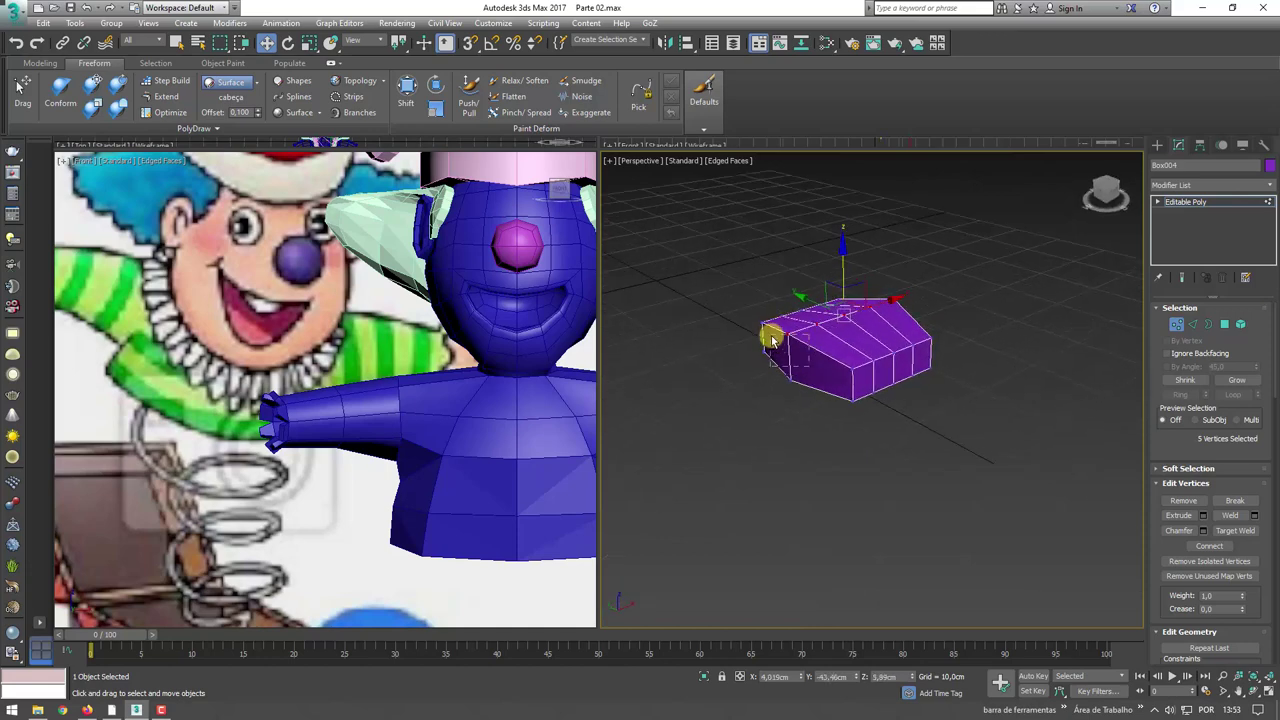
pyautogui.keyDown('alt'); pyautogui.moveTo(772, 340); pyautogui.dragTo(774, 342); pyautogui.keyUp('alt')
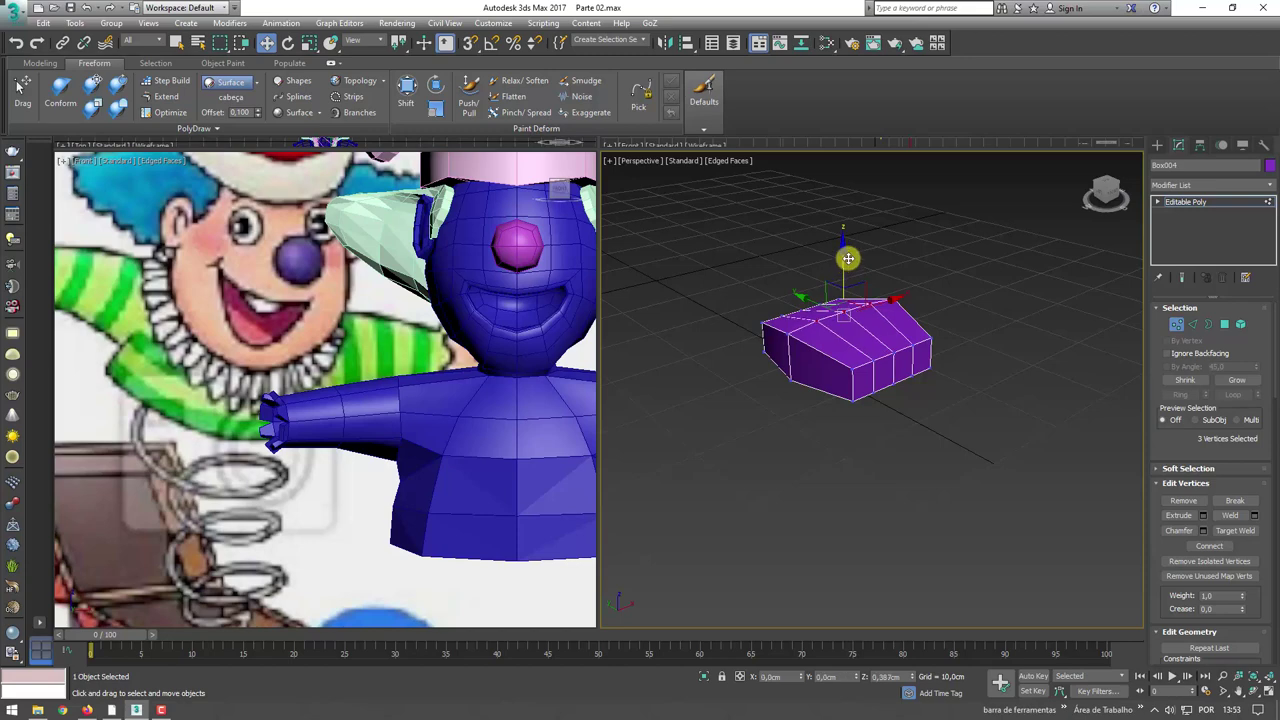
pyautogui.moveTo(852, 336)
pyautogui.keyDown('alt'); pyautogui.mouseDown(button='middle')
pyautogui.moveTo(923, 351)
pyautogui.moveTo(971, 334)
pyautogui.moveTo(864, 390)
pyautogui.moveTo(943, 443)
pyautogui.moveTo(845, 415)
pyautogui.mouseUp(button='middle'); pyautogui.keyUp('alt')
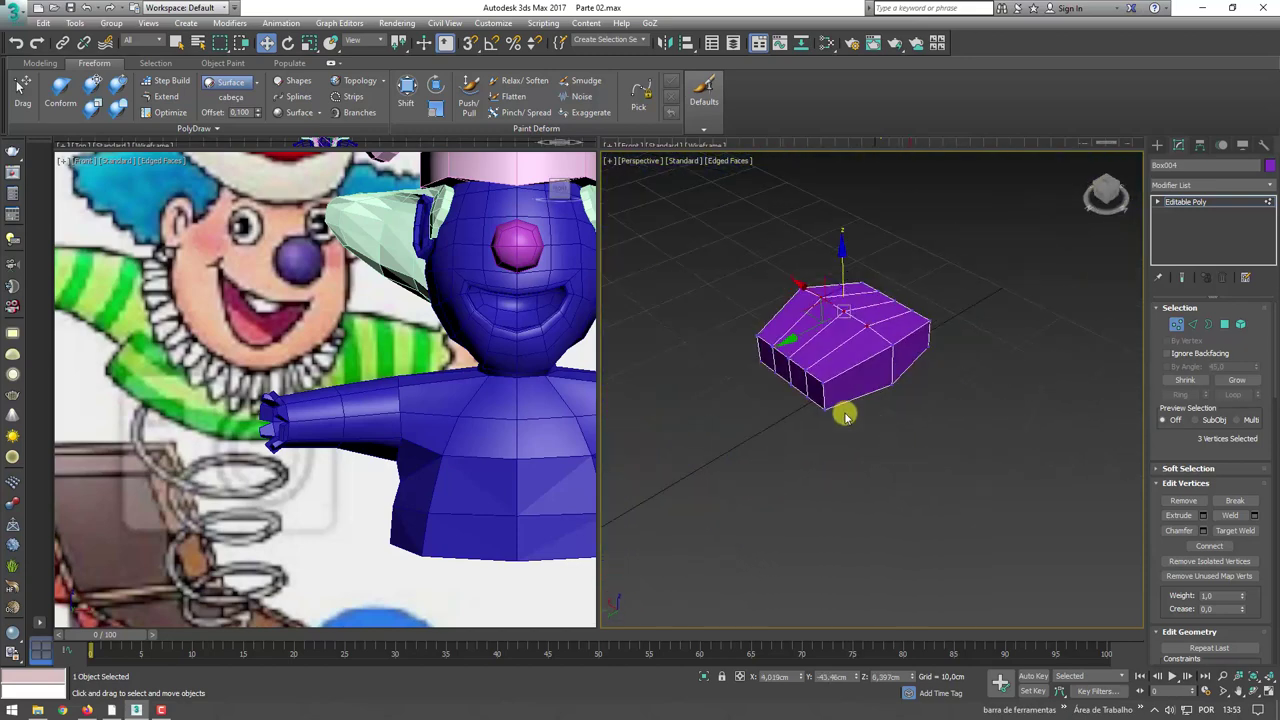
pyautogui.moveTo(1016, 343)
pyautogui.keyDown('alt'); pyautogui.mouseDown(button='middle')
pyautogui.moveTo(888, 360)
pyautogui.moveTo(957, 380)
pyautogui.moveTo(862, 395)
pyautogui.mouseUp(button='middle'); pyautogui.keyUp('alt')
# - Select the palm's bottom-front face, matching the thumb position on the reference drawing
pyautogui.press('4')
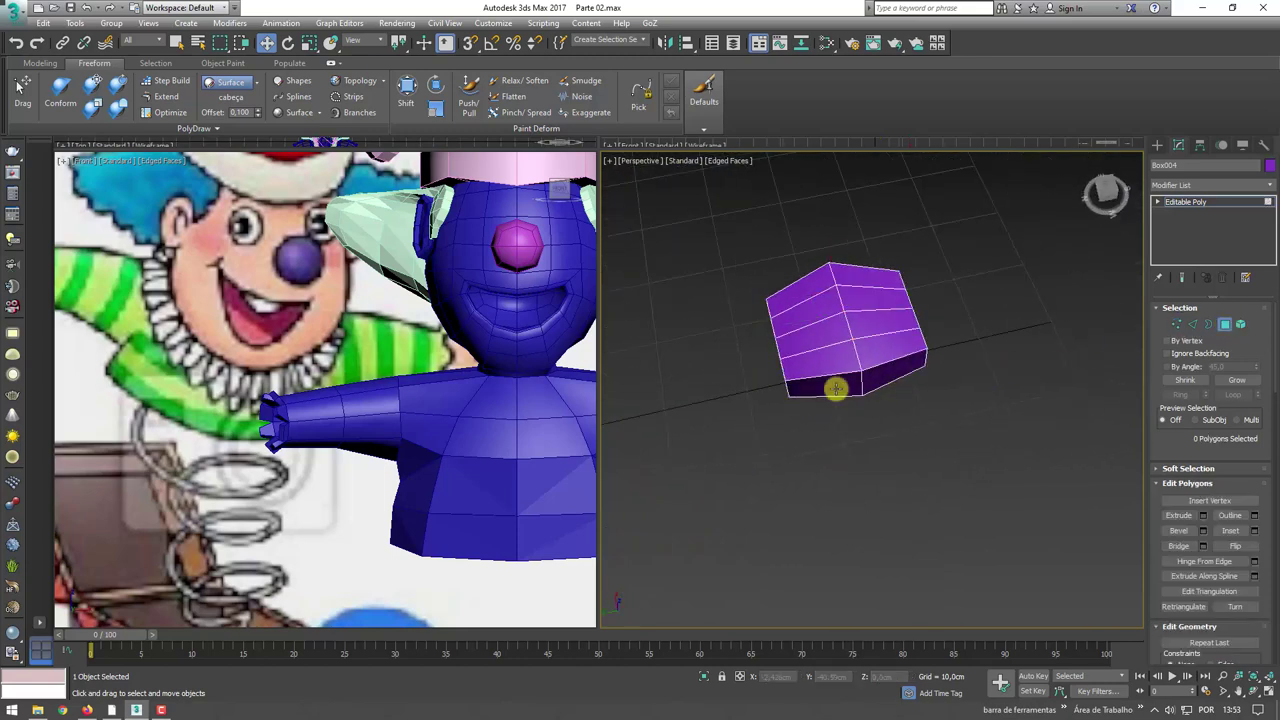
pyautogui.click(838, 388)
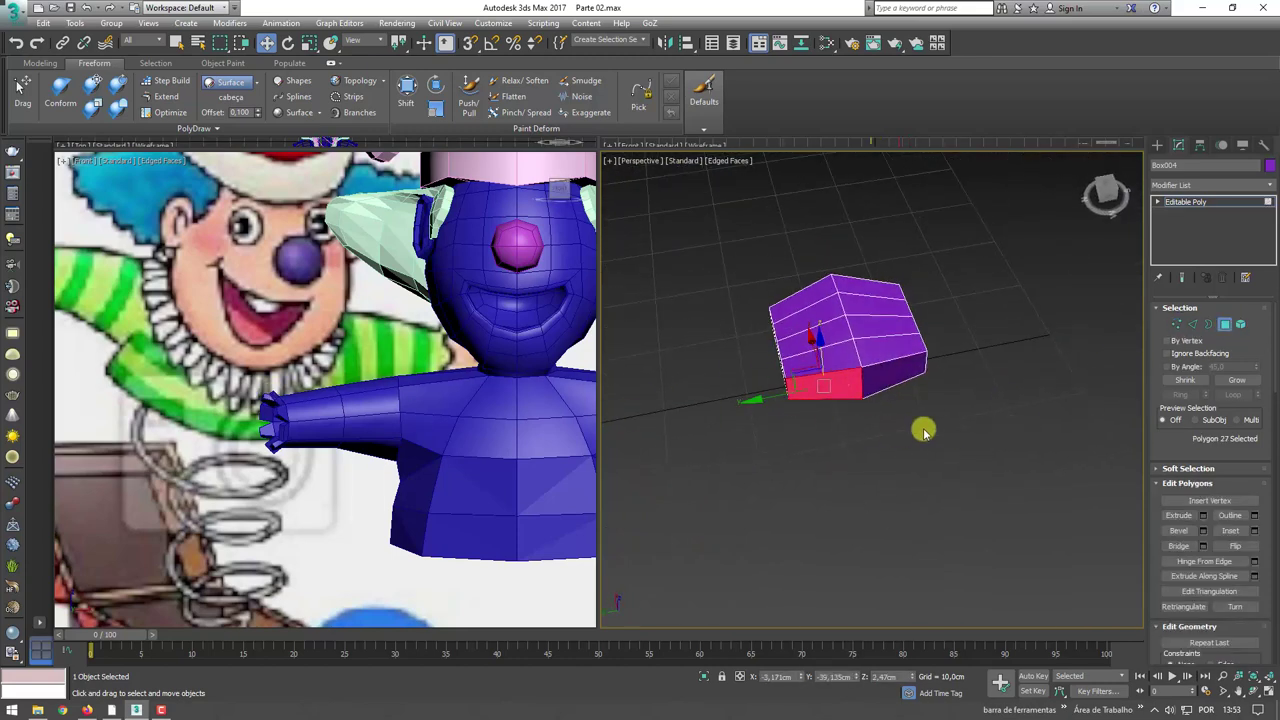
pyautogui.moveTo(922, 430); pyautogui.dragTo(928, 423, button='middle')
pyautogui.scroll(3, 329, 337)
pyautogui.scroll(3, 372, 324)
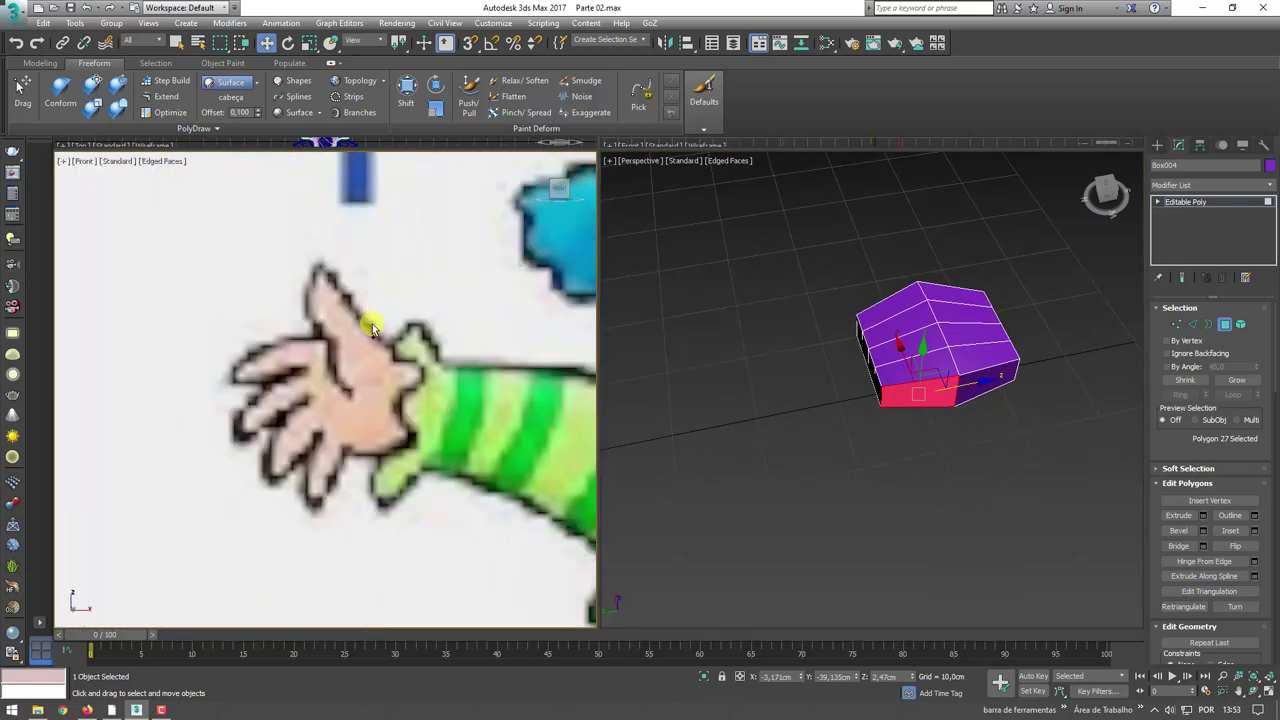
pyautogui.moveTo(372, 317)
pyautogui.mouseDown()
pyautogui.moveTo(337, 263)
pyautogui.moveTo(309, 342)
pyautogui.mouseUp()
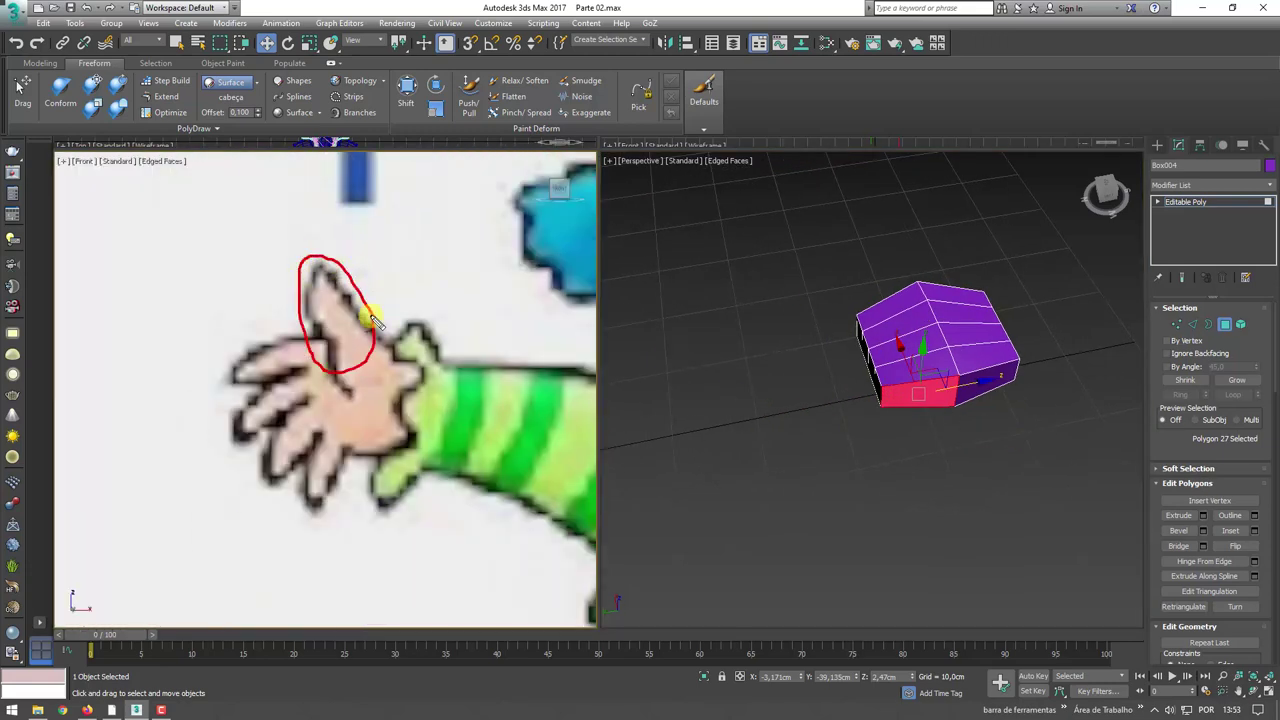
pyautogui.moveTo(946, 420)
pyautogui.keyDown('alt'); pyautogui.mouseDown(button='middle')
pyautogui.moveTo(920, 383)
pyautogui.moveTo(934, 406)
pyautogui.moveTo(1010, 440)
pyautogui.mouseUp(button='middle'); pyautogui.keyUp('alt')
# - Add the neighbouring bottom face and extrude both out of the palm
pyautogui.keyDown('ctrl'); pyautogui.click(956, 411); pyautogui.keyUp('ctrl')
pyautogui.click(1203, 519)
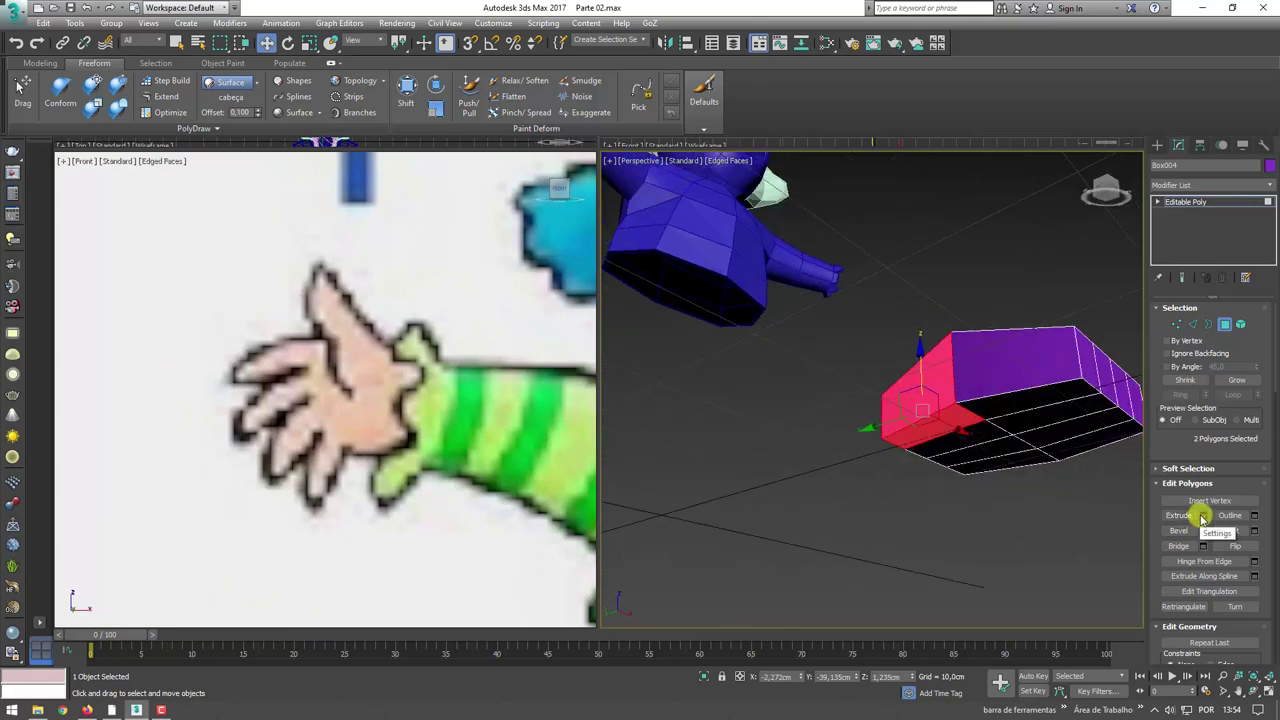
pyautogui.click(1185, 515)
pyautogui.moveTo(929, 409); pyautogui.dragTo(926, 414)
pyautogui.moveTo(926, 414)
pyautogui.keyDown('alt'); pyautogui.mouseDown(button='middle')
pyautogui.moveTo(991, 471)
pyautogui.moveTo(914, 437)
pyautogui.mouseUp(button='middle'); pyautogui.keyUp('alt')
# - Rotate the extruded thumb faces outward and inspect the stub from below
pyautogui.press('e')
pyautogui.moveTo(880, 428)
pyautogui.mouseDown()
pyautogui.moveTo(894, 474)
pyautogui.moveTo(926, 447)
pyautogui.mouseUp()
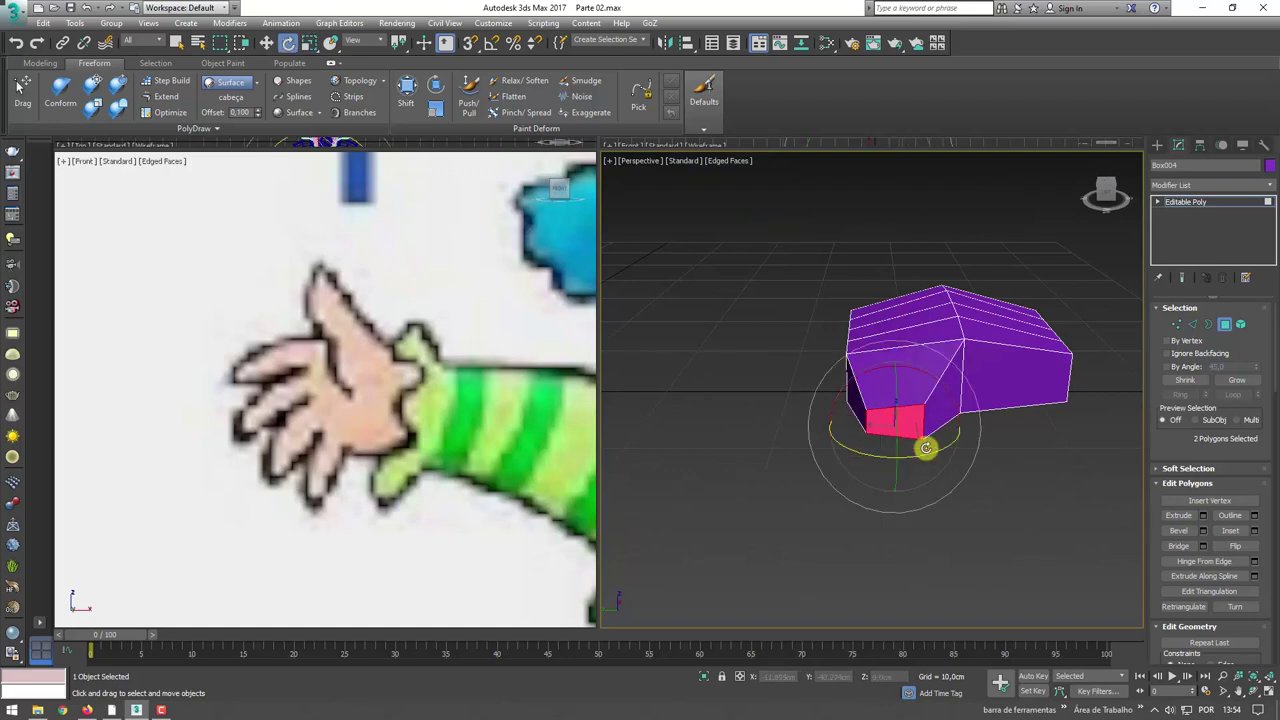
pyautogui.press('w')
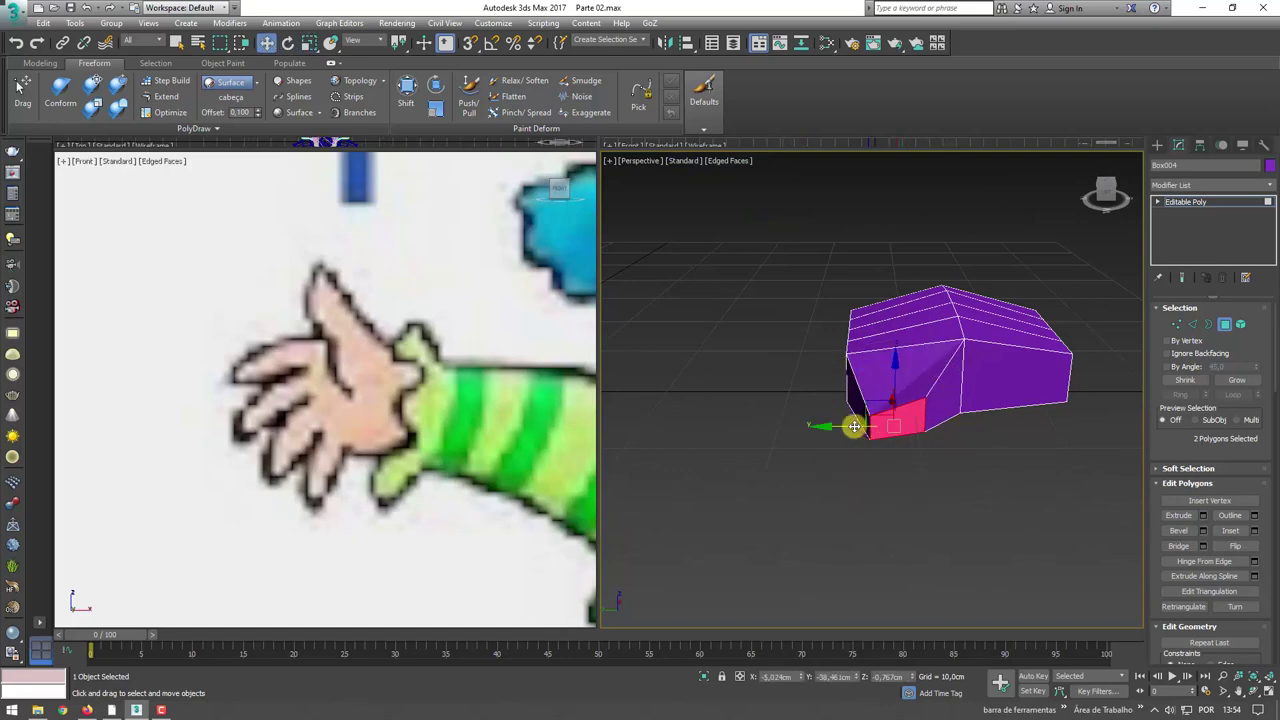
pyautogui.moveTo(923, 446)
pyautogui.keyDown('alt'); pyautogui.mouseDown(button='middle')
pyautogui.moveTo(1006, 529)
pyautogui.moveTo(966, 349)
pyautogui.moveTo(971, 390)
pyautogui.moveTo(940, 440)
pyautogui.moveTo(1000, 415)
pyautogui.moveTo(1010, 433)
pyautogui.moveTo(1121, 361)
pyautogui.mouseUp(button='middle'); pyautogui.keyUp('alt')
pyautogui.click(1175, 325)
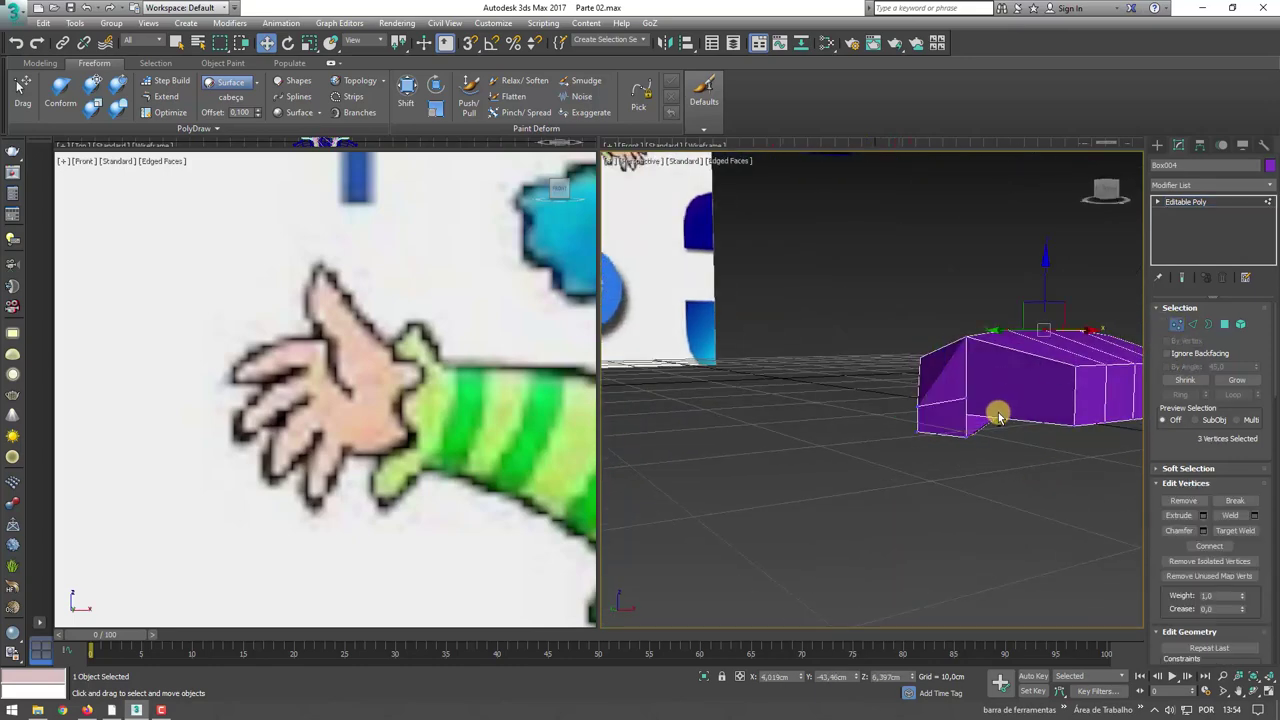
pyautogui.moveTo(997, 411)
pyautogui.keyDown('alt'); pyautogui.mouseDown(button='middle')
pyautogui.moveTo(951, 440)
pyautogui.moveTo(934, 409)
pyautogui.moveTo(948, 389)
pyautogui.moveTo(931, 451)
pyautogui.moveTo(940, 420)
pyautogui.mouseUp(button='middle'); pyautogui.keyUp('alt')
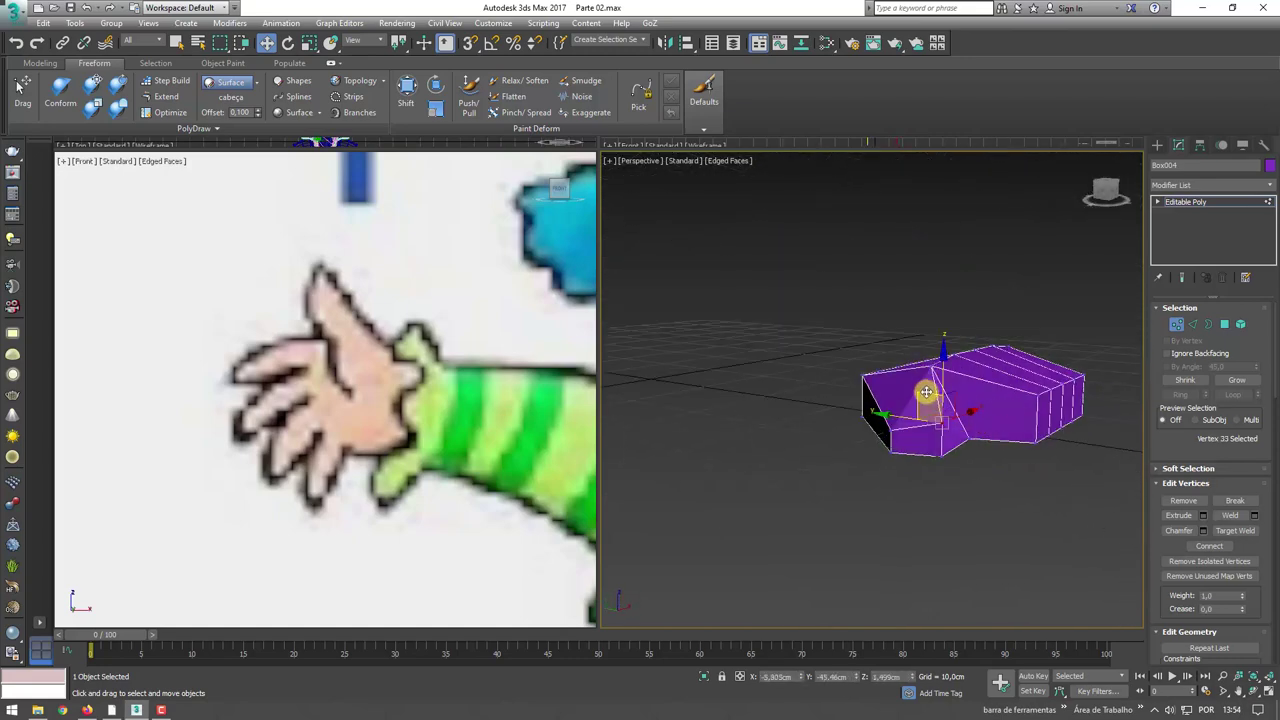
pyautogui.press('4')
pyautogui.keyDown('alt'); pyautogui.moveTo(929, 357); pyautogui.dragTo(917, 327, button='middle'); pyautogui.keyUp('alt')
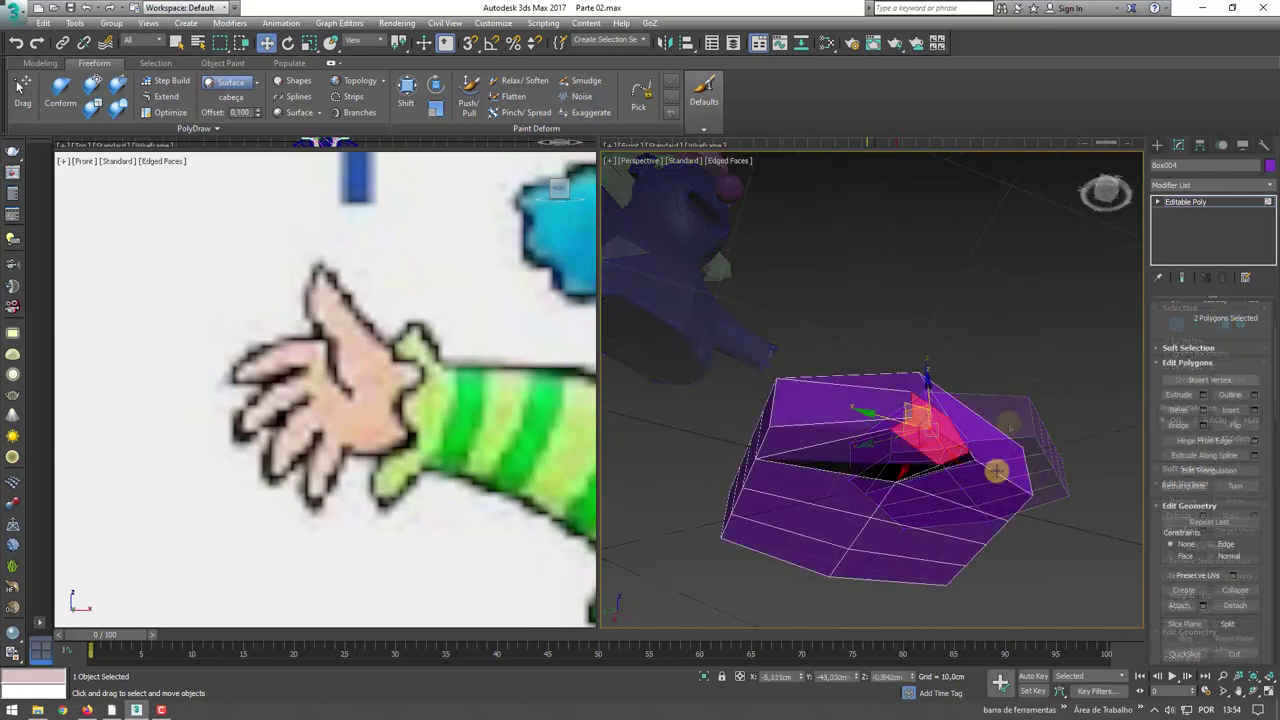
pyautogui.moveTo(1156, 571); pyautogui.dragTo(1168, 340)
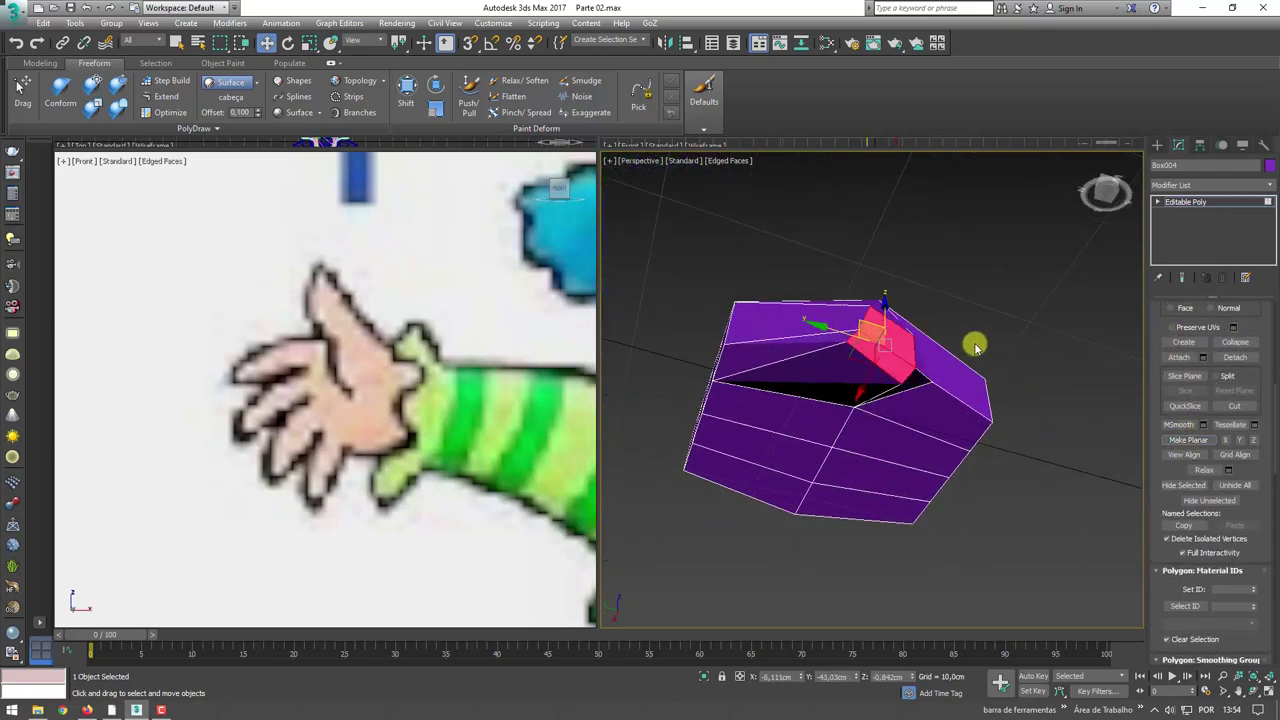
pyautogui.keyDown('alt'); pyautogui.moveTo(974, 343); pyautogui.dragTo(916, 370, button='middle'); pyautogui.keyUp('alt')
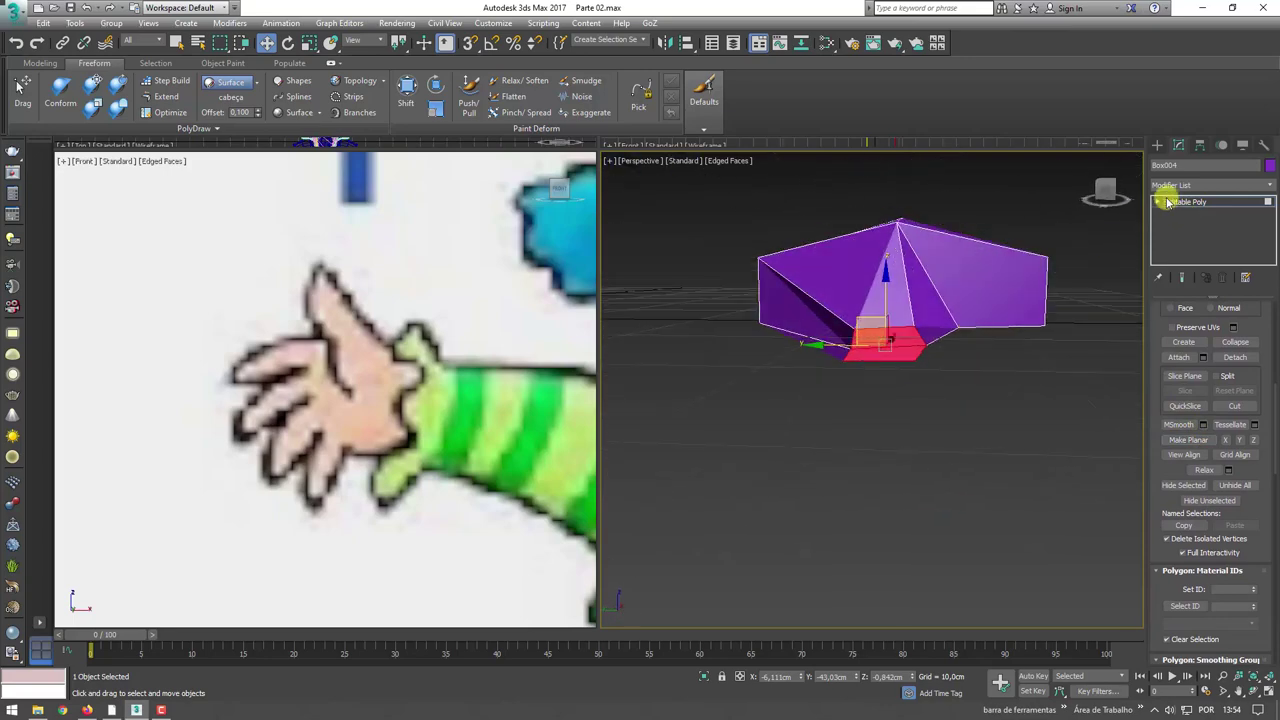
# - Move the thumb-base vertices down and left to narrow the palm's front corner
pyautogui.click(1167, 204)
pyautogui.click(1158, 212)
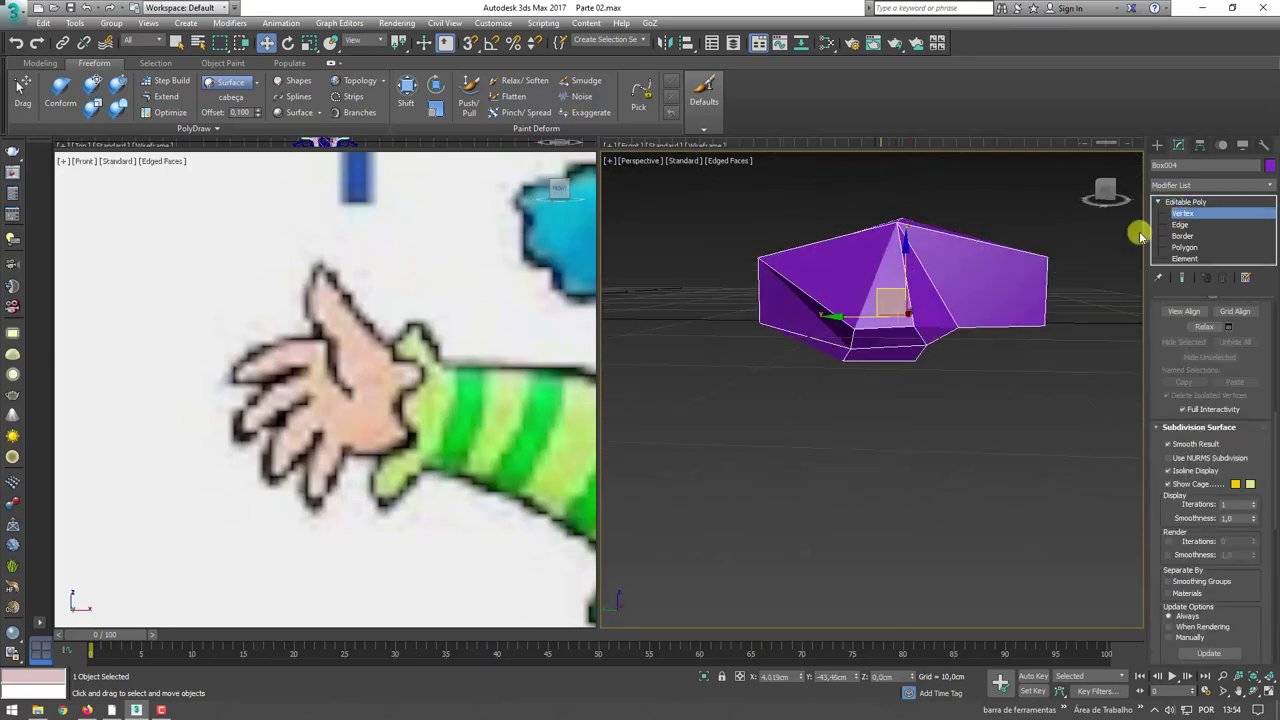
pyautogui.keyDown('alt'); pyautogui.moveTo(850, 345); pyautogui.dragTo(836, 327, button='middle'); pyautogui.keyUp('alt')
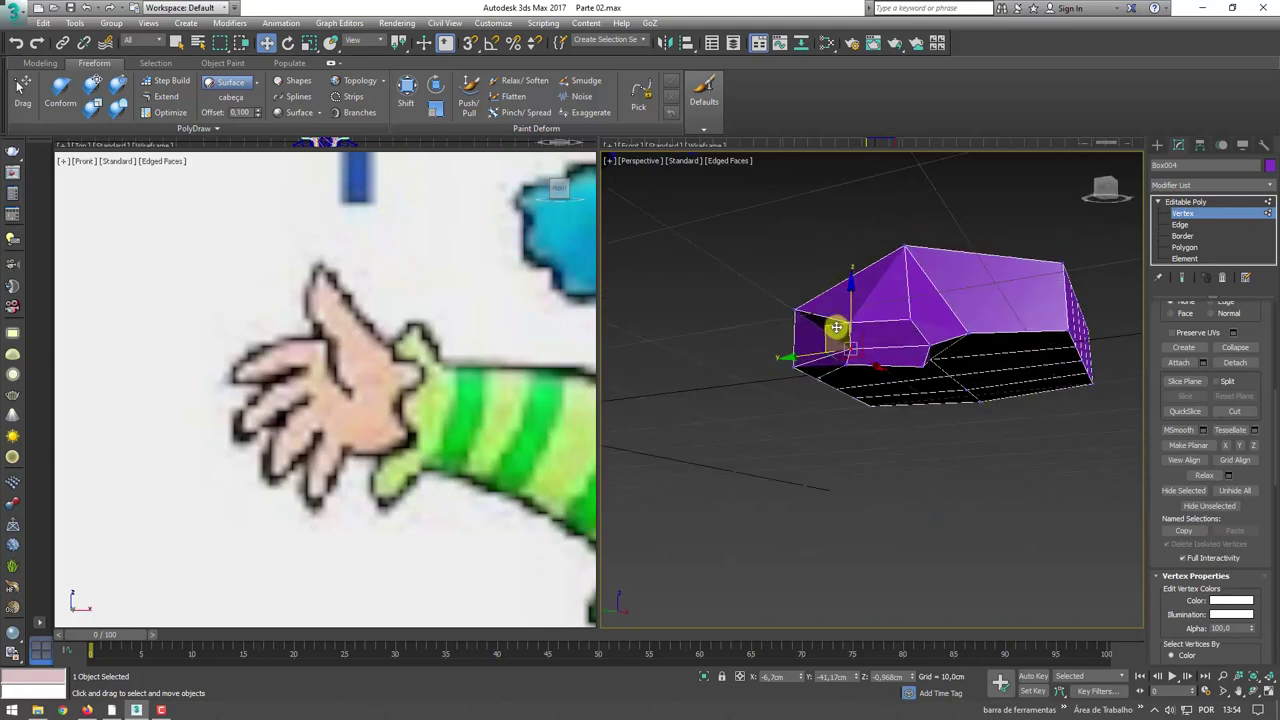
pyautogui.moveTo(808, 333); pyautogui.dragTo(843, 369)
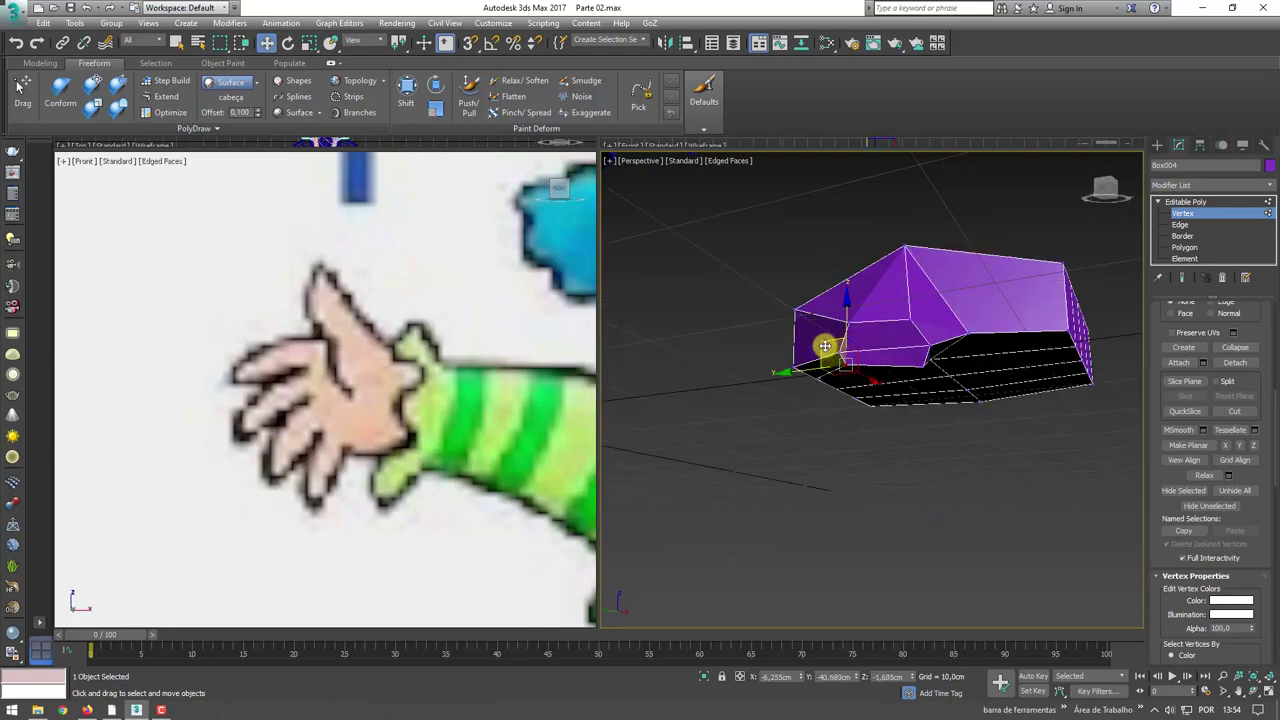
pyautogui.moveTo(847, 358)
pyautogui.keyDown('alt'); pyautogui.mouseDown(button='middle')
pyautogui.moveTo(914, 337)
pyautogui.moveTo(940, 393)
pyautogui.mouseUp(button='middle'); pyautogui.keyUp('alt')
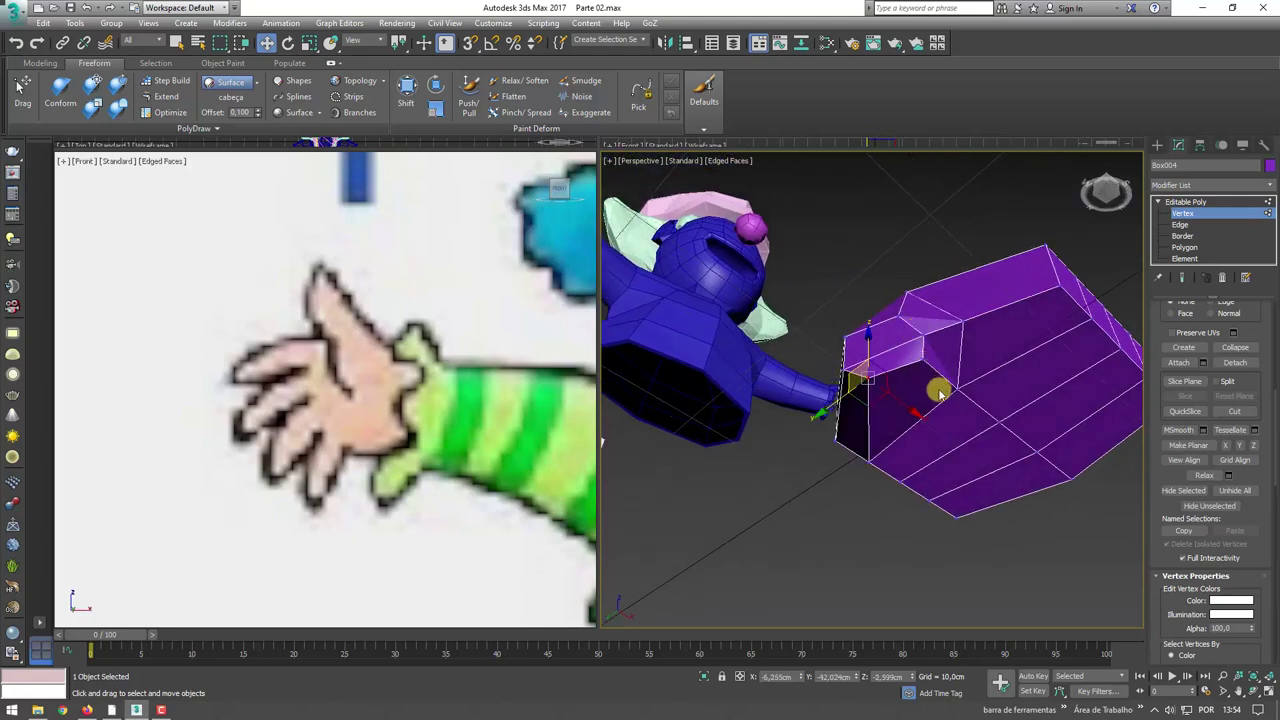
pyautogui.moveTo(911, 356)
pyautogui.mouseDown()
pyautogui.moveTo(877, 383)
pyautogui.moveTo(888, 394)
pyautogui.mouseUp()
pyautogui.moveTo(888, 394)
pyautogui.keyDown('alt'); pyautogui.mouseDown(button='middle')
pyautogui.moveTo(1020, 477)
pyautogui.moveTo(860, 389)
pyautogui.moveTo(853, 411)
pyautogui.moveTo(782, 356)
pyautogui.mouseUp(button='middle'); pyautogui.keyUp('alt')
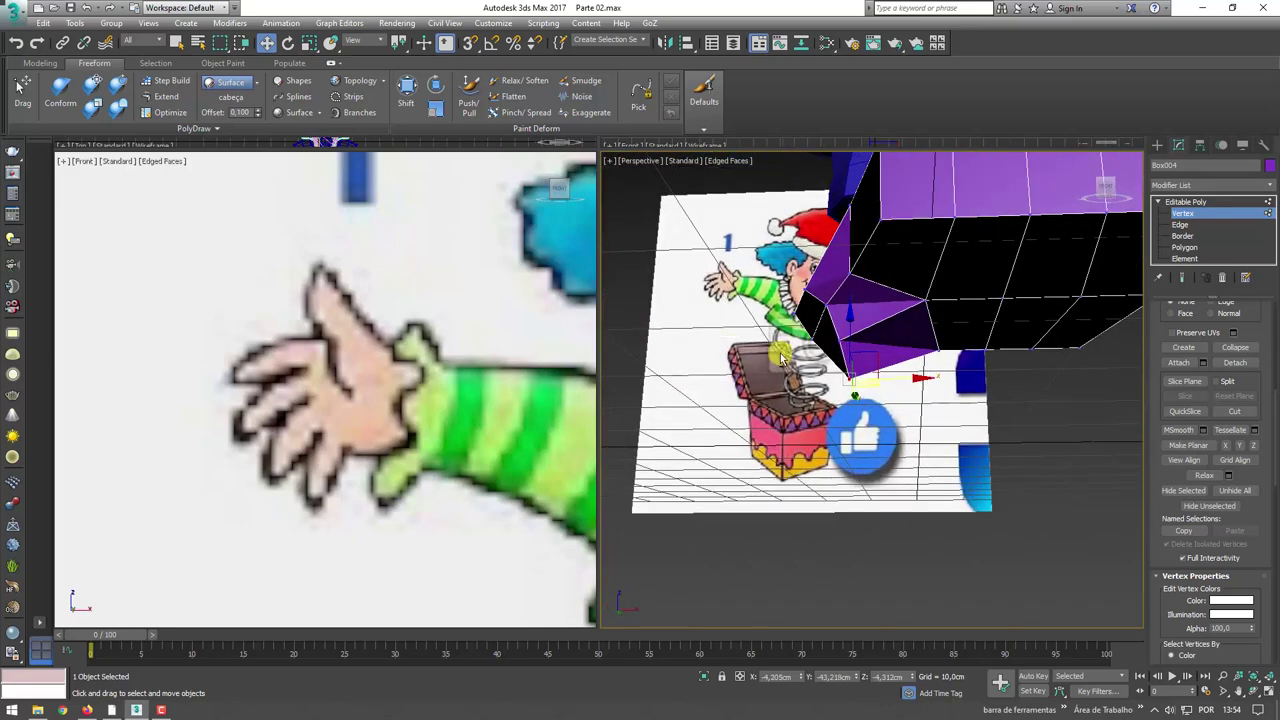
pyautogui.moveTo(877, 342); pyautogui.dragTo(846, 344)
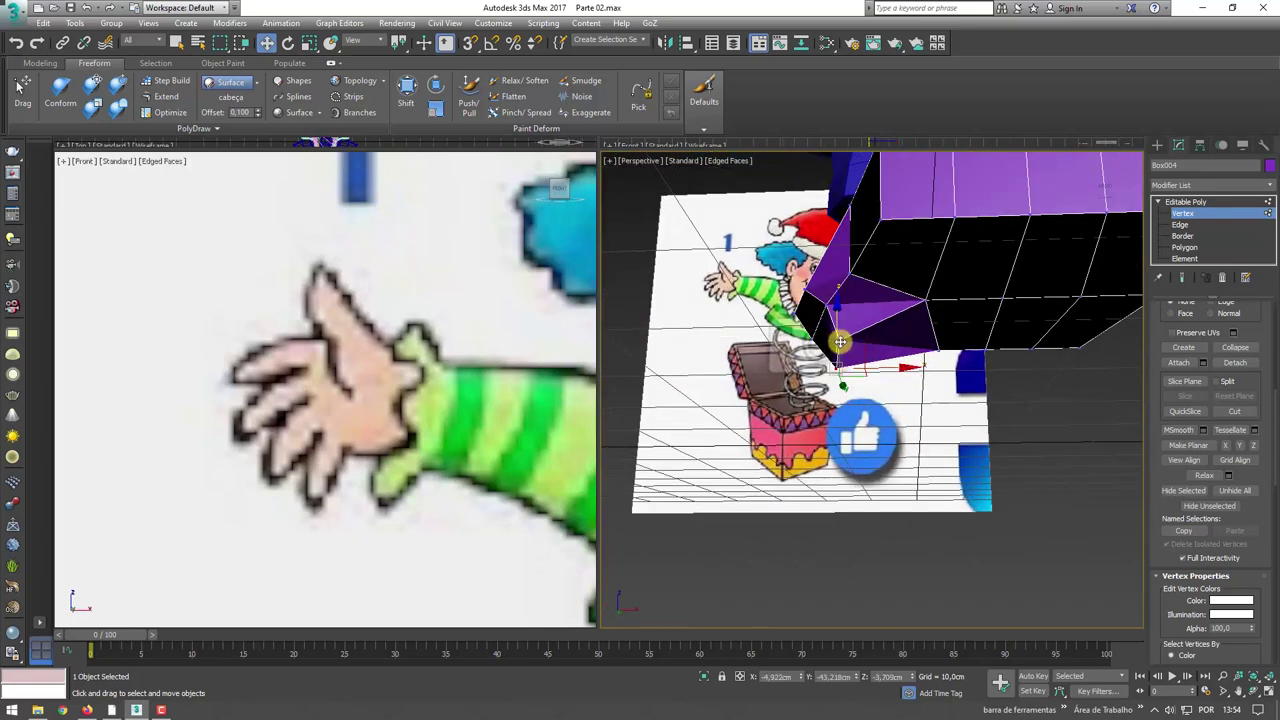
pyautogui.moveTo(866, 317)
pyautogui.keyDown('alt'); pyautogui.mouseDown(button='middle')
pyautogui.moveTo(920, 289)
pyautogui.moveTo(940, 340)
pyautogui.moveTo(960, 271)
pyautogui.moveTo(920, 400)
pyautogui.moveTo(908, 366)
pyautogui.moveTo(960, 400)
pyautogui.moveTo(1006, 394)
pyautogui.mouseUp(button='middle'); pyautogui.keyUp('alt')
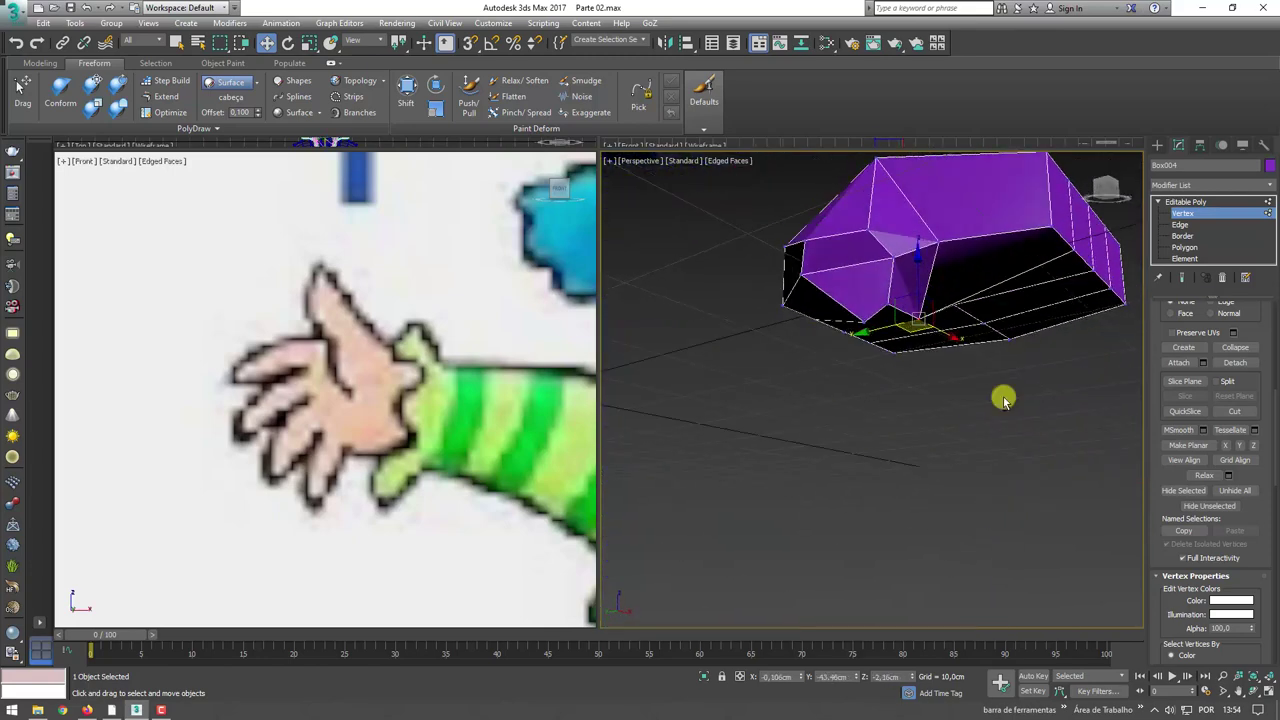
pyautogui.click(1186, 247)
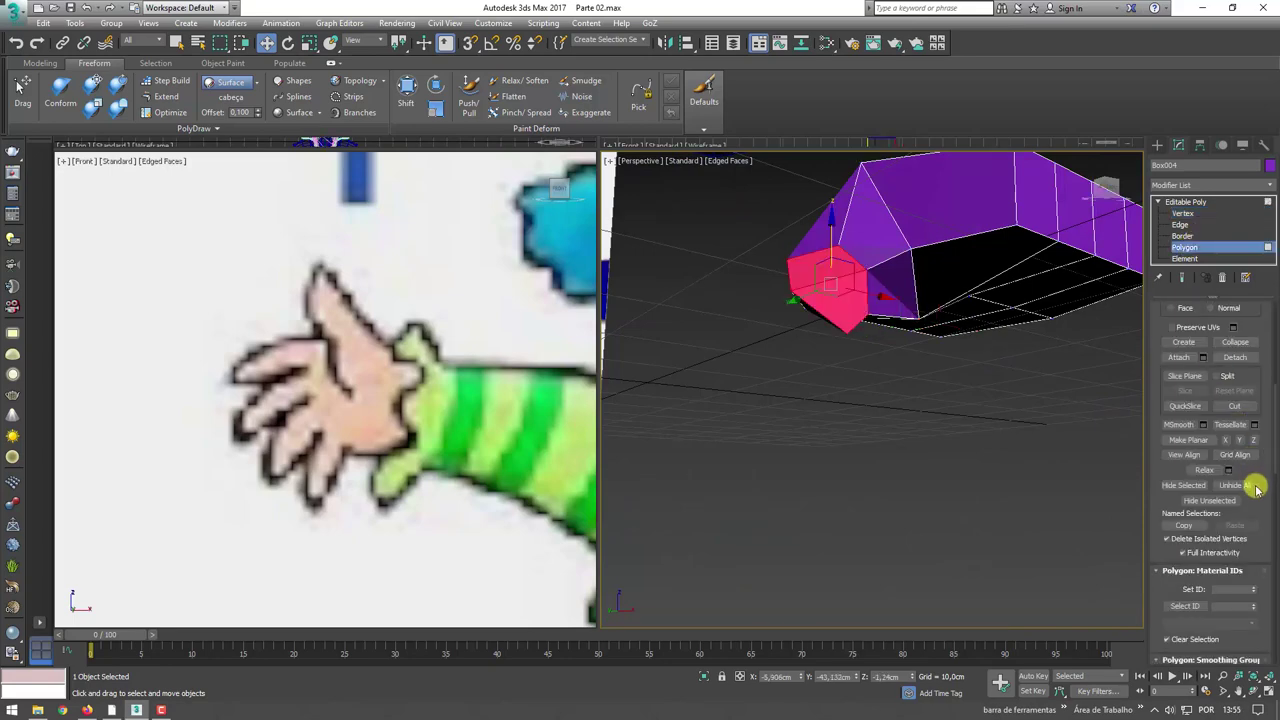
# - Extrude the two thumb faces into a column, tilt it nearly flat and shrink its tip
pyautogui.moveTo(1258, 491); pyautogui.dragTo(1172, 410)
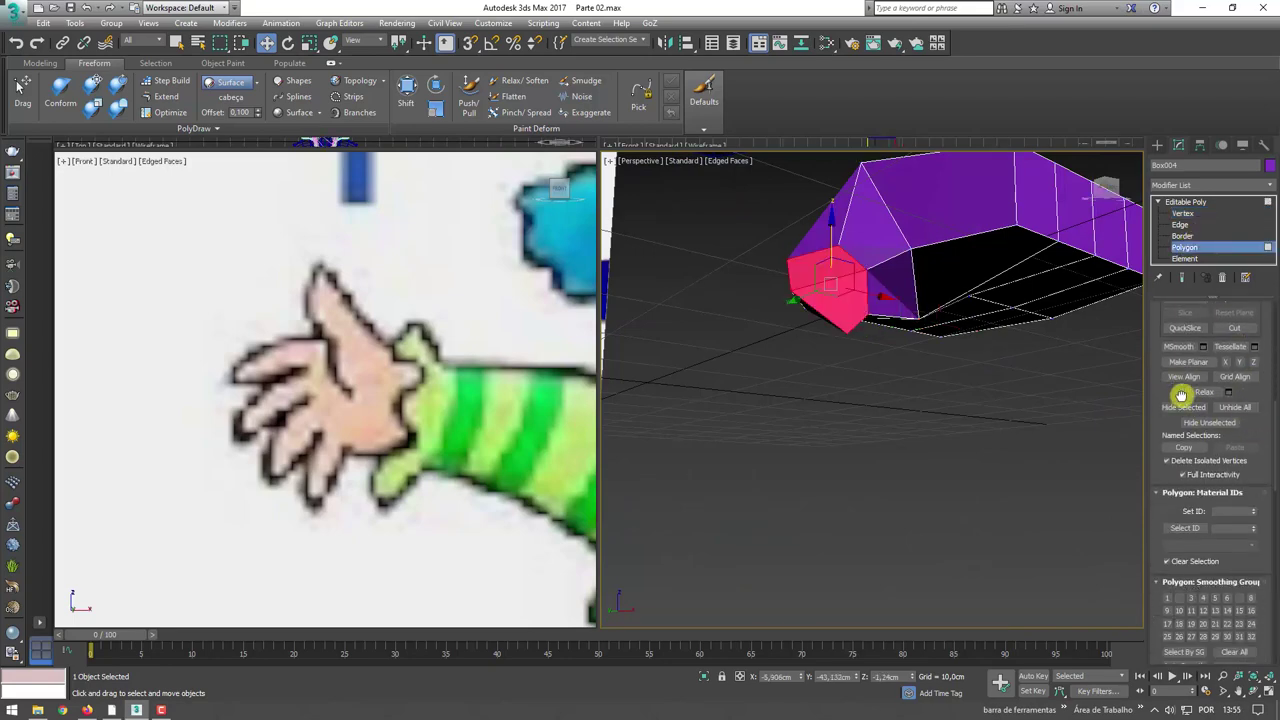
pyautogui.moveTo(836, 289)
pyautogui.keyDown('alt'); pyautogui.mouseDown(button='middle')
pyautogui.moveTo(894, 329)
pyautogui.moveTo(923, 288)
pyautogui.moveTo(1156, 321)
pyautogui.mouseUp(button='middle'); pyautogui.keyUp('alt')
pyautogui.moveTo(1158, 323); pyautogui.dragTo(1186, 591)
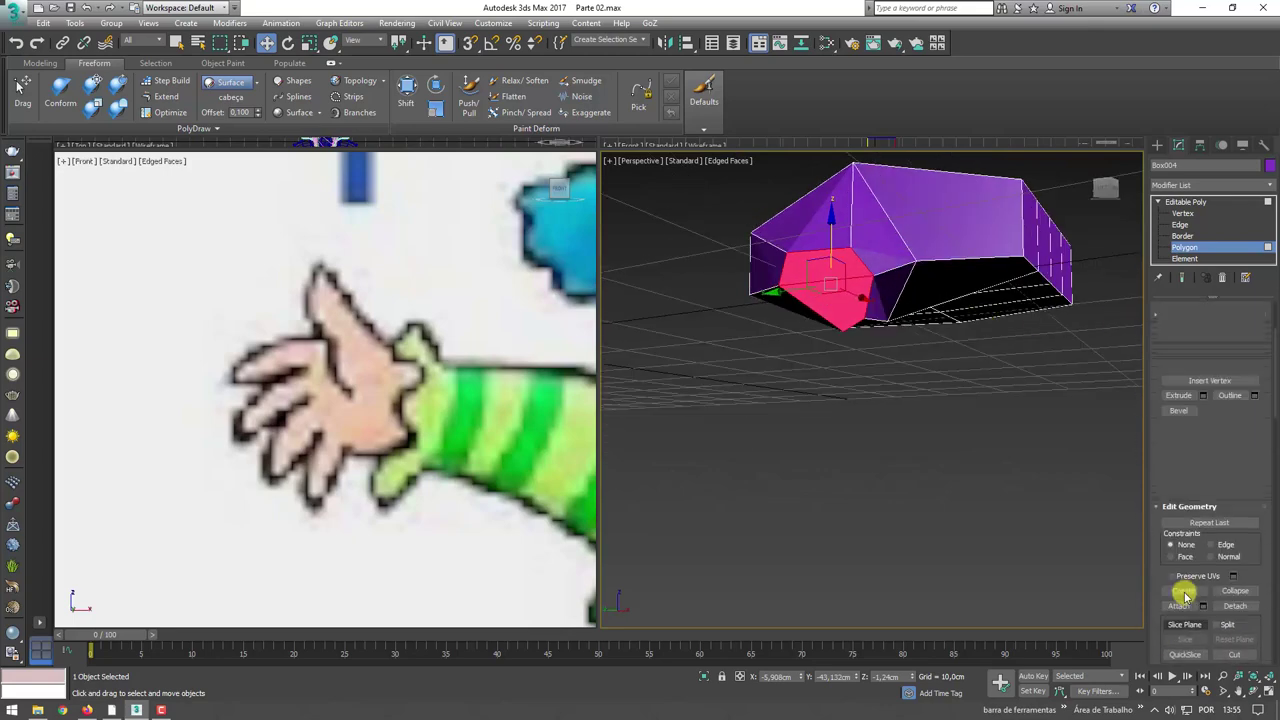
pyautogui.click(1194, 399)
pyautogui.moveTo(848, 285); pyautogui.dragTo(860, 300)
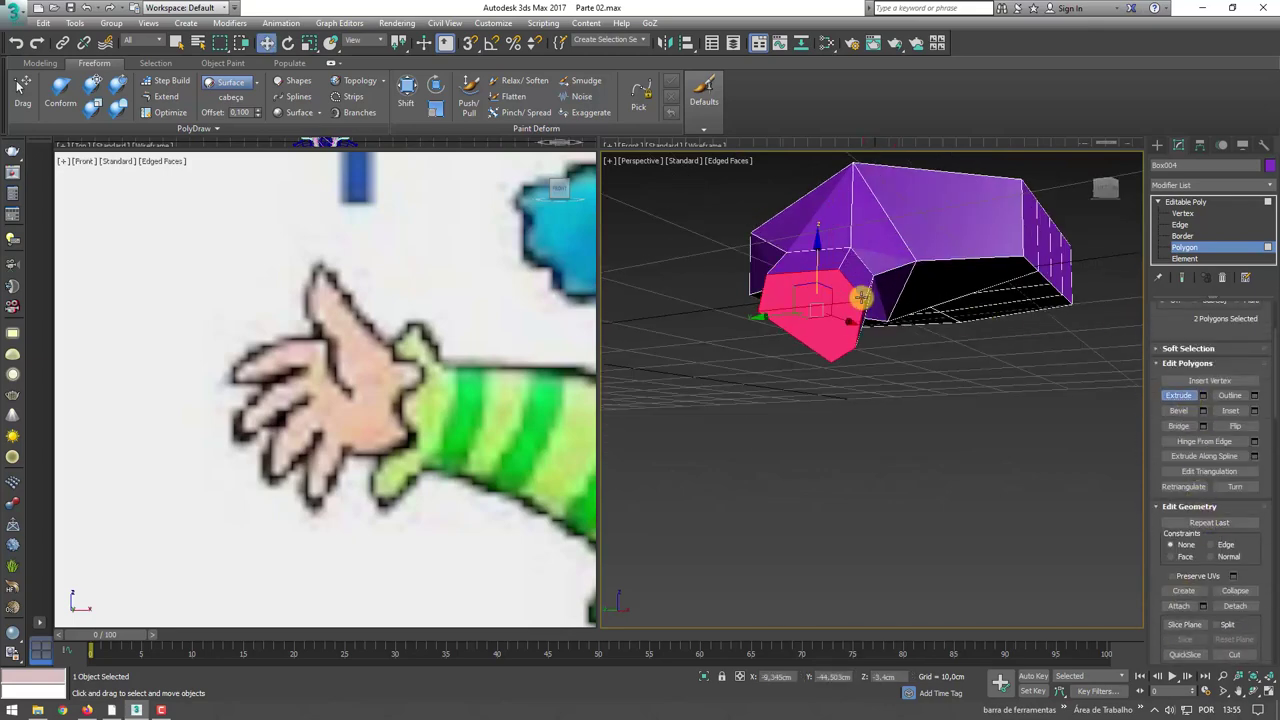
pyautogui.keyDown('alt'); pyautogui.moveTo(860, 294); pyautogui.dragTo(907, 358, button='middle'); pyautogui.keyUp('alt')
pyautogui.press('e')
pyautogui.moveTo(786, 289)
pyautogui.mouseDown()
pyautogui.moveTo(914, 340)
pyautogui.moveTo(900, 322)
pyautogui.mouseUp()
pyautogui.press('r')
pyautogui.keyDown('alt'); pyautogui.moveTo(966, 316); pyautogui.dragTo(992, 424, button='middle'); pyautogui.keyUp('alt')
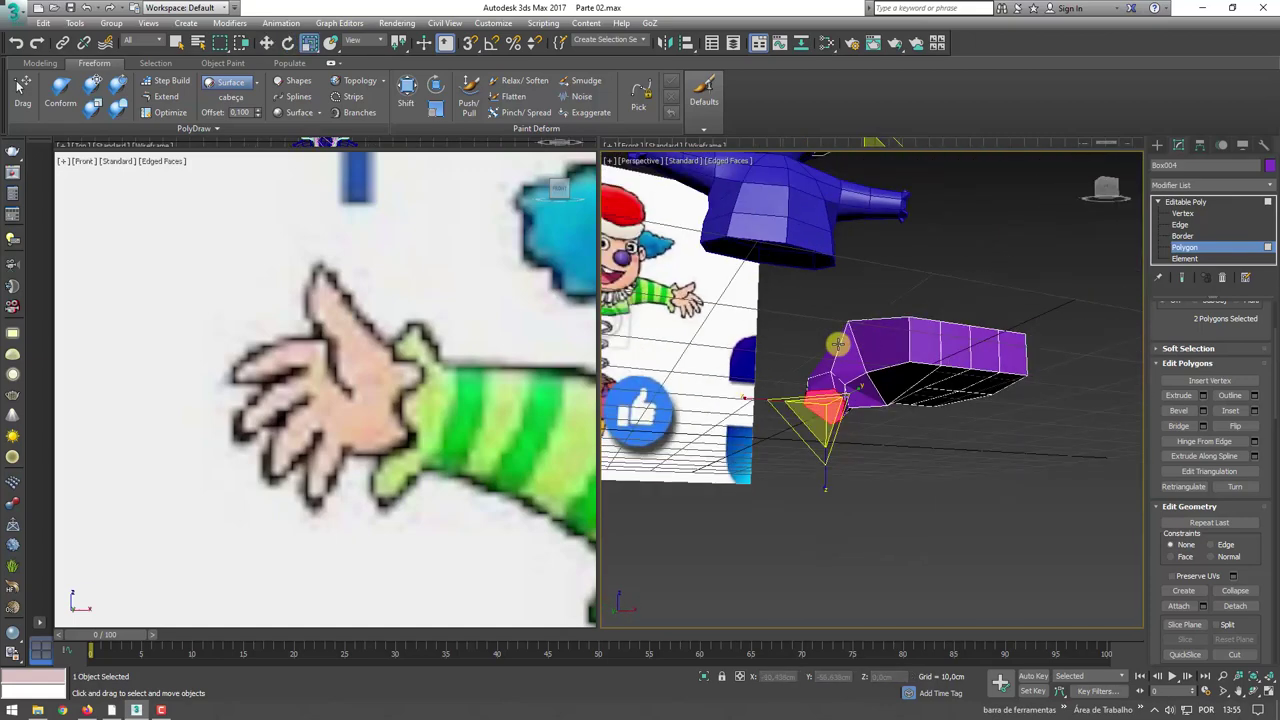
# - Reshape the lower thumb faces and the palm's lower tip with the Shift brush
pyautogui.scroll(3, 820, 420)
pyautogui.moveTo(820, 420)
pyautogui.keyDown('alt'); pyautogui.mouseDown(button='middle')
pyautogui.moveTo(797, 382)
pyautogui.moveTo(803, 410)
pyautogui.moveTo(850, 356)
pyautogui.moveTo(820, 360)
pyautogui.mouseUp(button='middle'); pyautogui.keyUp('alt')
pyautogui.press('w')
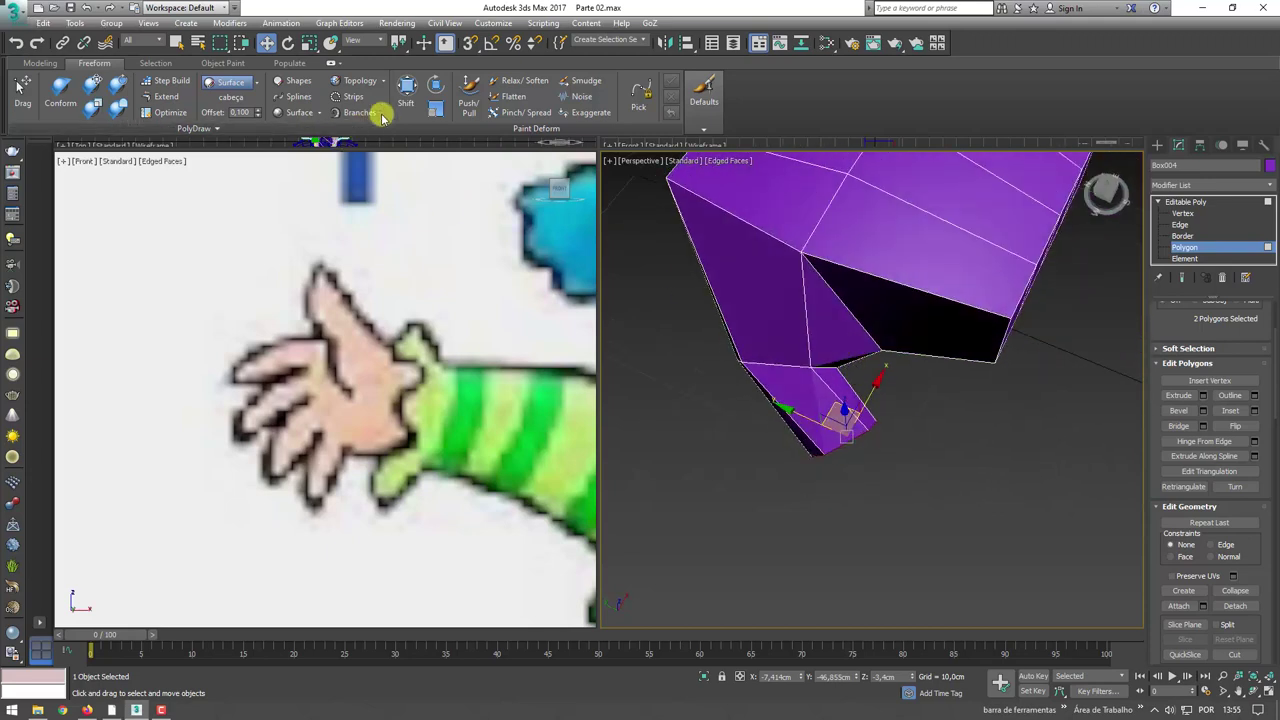
pyautogui.click(405, 92)
pyautogui.moveTo(842, 368); pyautogui.dragTo(869, 380)
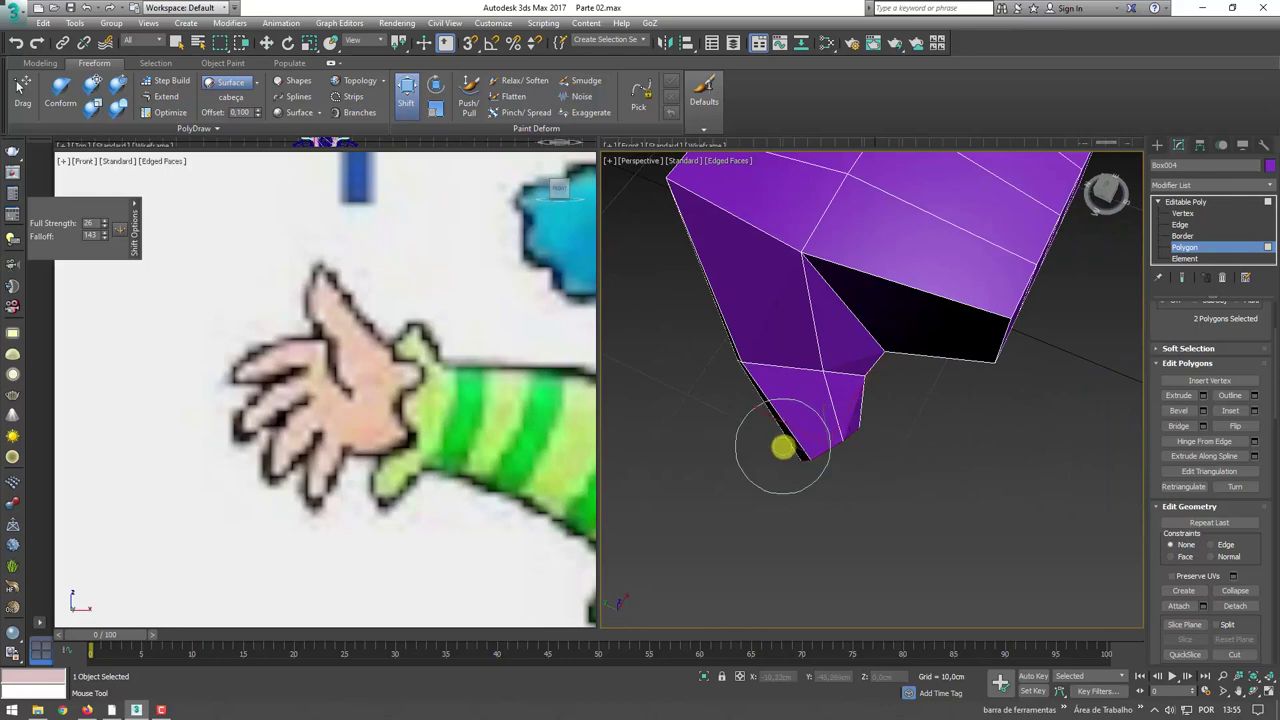
pyautogui.moveTo(783, 448); pyautogui.dragTo(778, 463)
pyautogui.moveTo(822, 398); pyautogui.dragTo(820, 372)
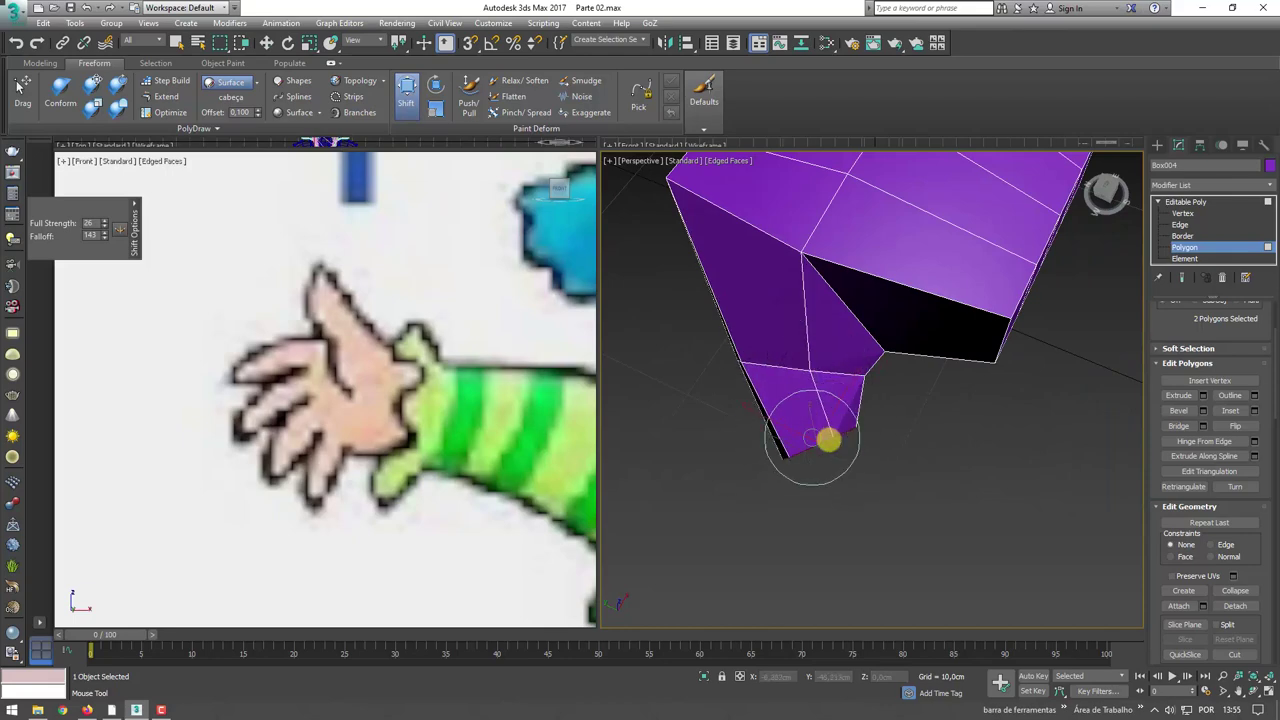
pyautogui.keyDown('alt'); pyautogui.moveTo(852, 437); pyautogui.dragTo(848, 518, button='middle'); pyautogui.keyUp('alt')
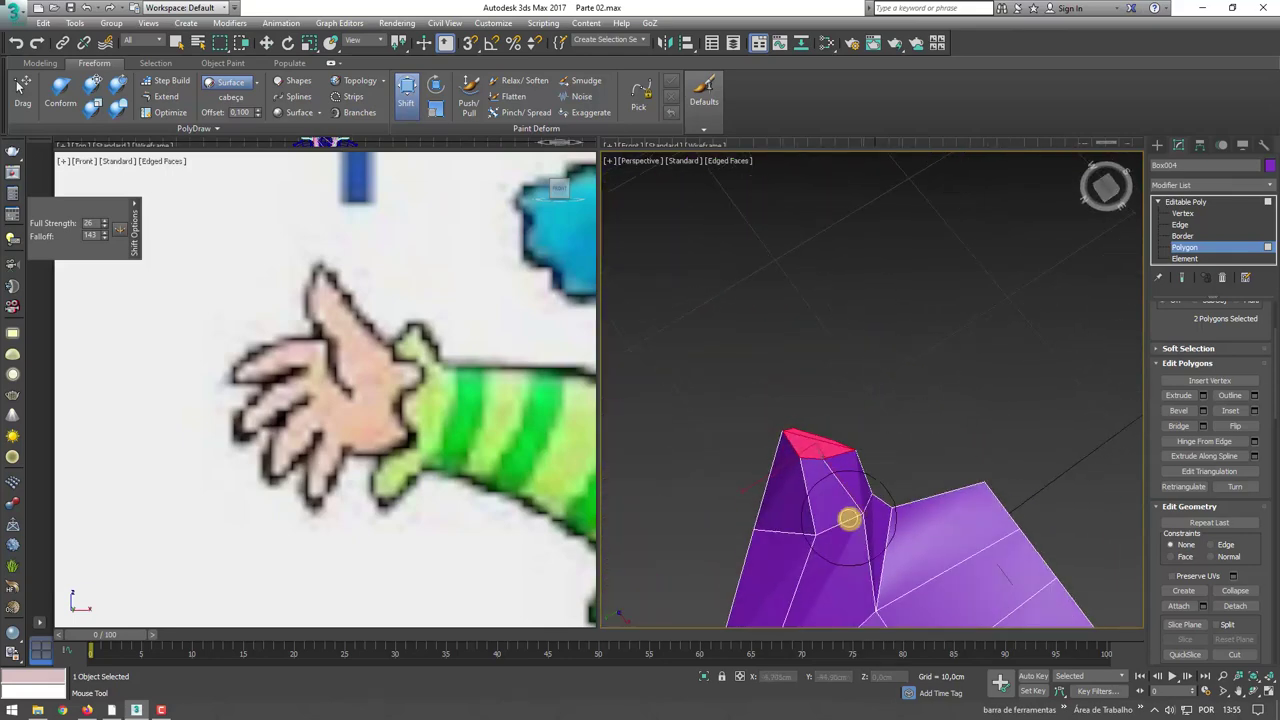
pyautogui.moveTo(829, 464)
pyautogui.keyDown('alt'); pyautogui.mouseDown(button='middle')
pyautogui.moveTo(832, 421)
pyautogui.moveTo(766, 514)
pyautogui.moveTo(849, 446)
pyautogui.moveTo(875, 609)
pyautogui.mouseUp(button='middle'); pyautogui.keyUp('alt')
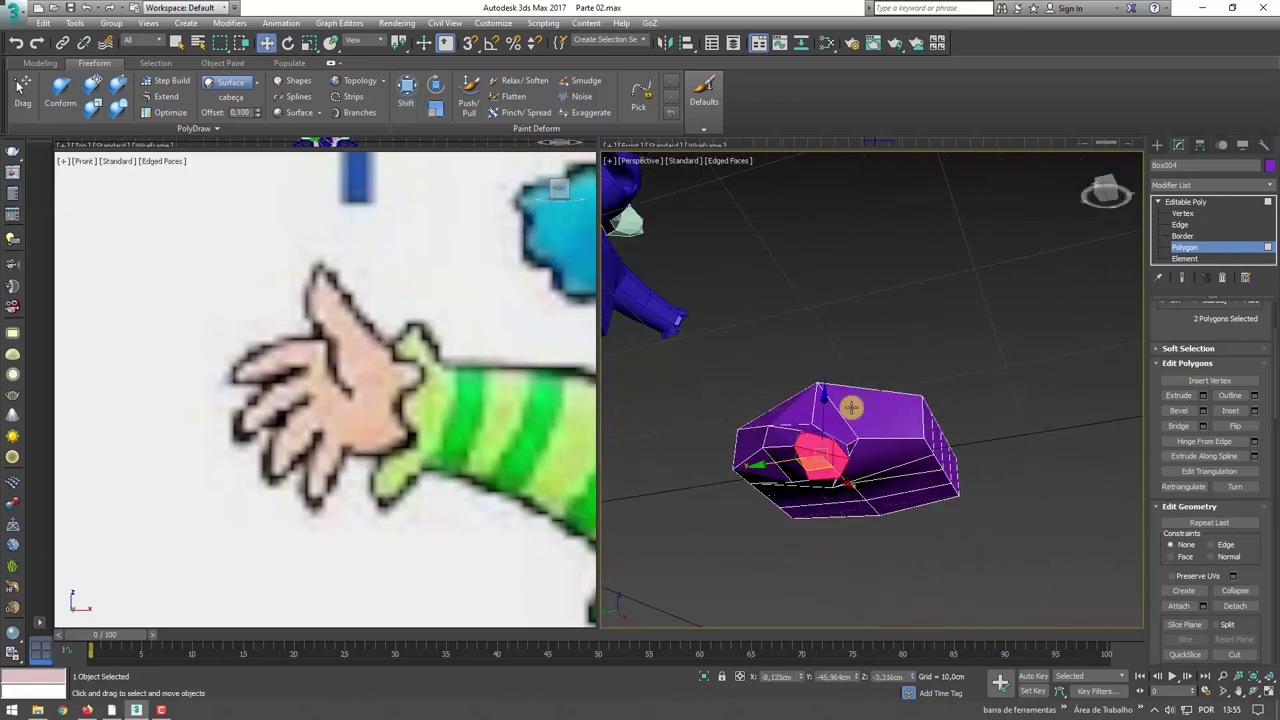
pyautogui.keyDown('alt'); pyautogui.moveTo(846, 374); pyautogui.dragTo(866, 480, button='middle'); pyautogui.keyUp('alt')
pyautogui.scroll(5, 866, 480)
# - Extrude the tip polygons into a new segment and tilt its end faces with rotate
pyautogui.press('w')
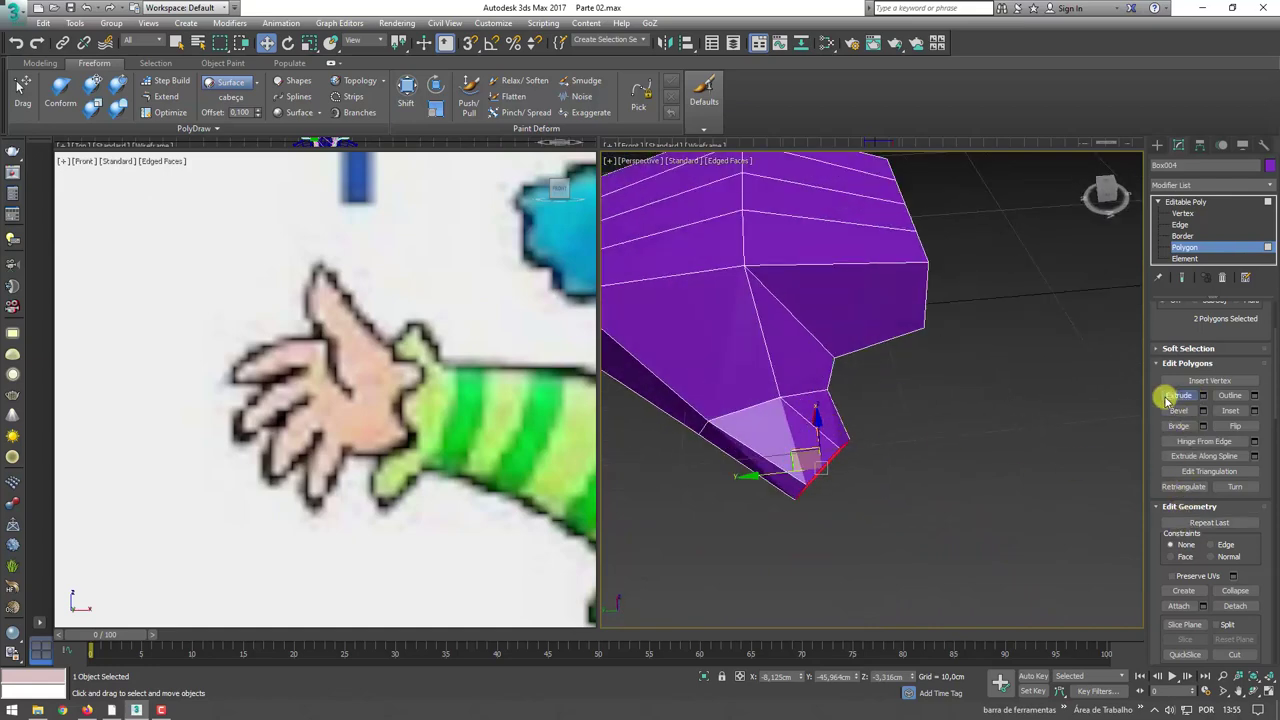
pyautogui.click(1166, 399)
pyautogui.scroll(-3, 832, 465)
pyautogui.moveTo(820, 457); pyautogui.dragTo(830, 453)
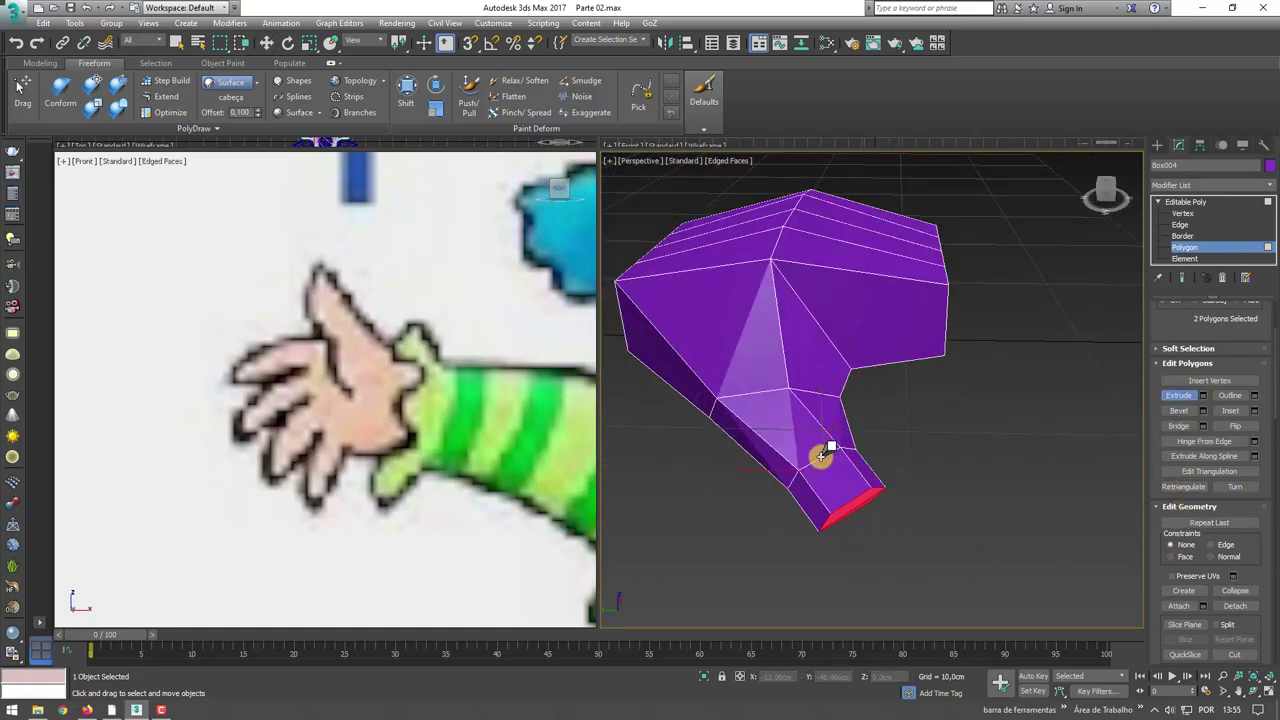
pyautogui.press('e')
pyautogui.scroll(2, 880, 525)
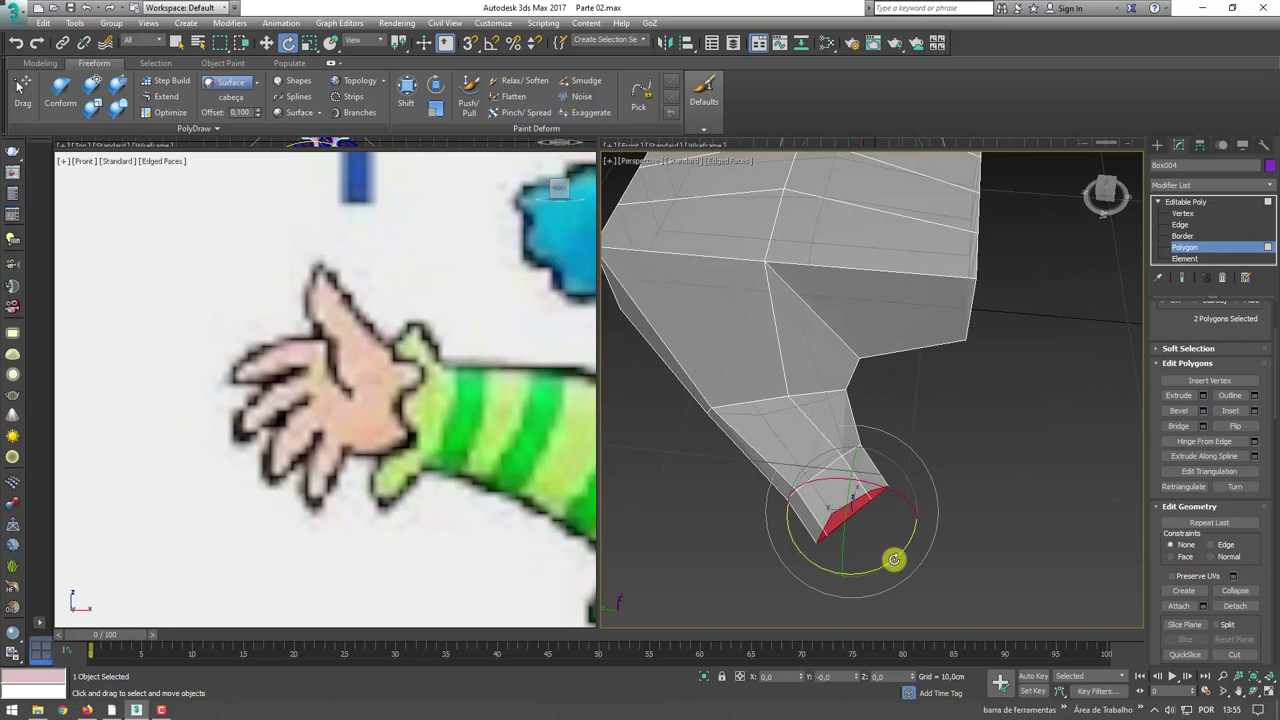
pyautogui.moveTo(893, 559); pyautogui.dragTo(866, 534)
pyautogui.press('w')
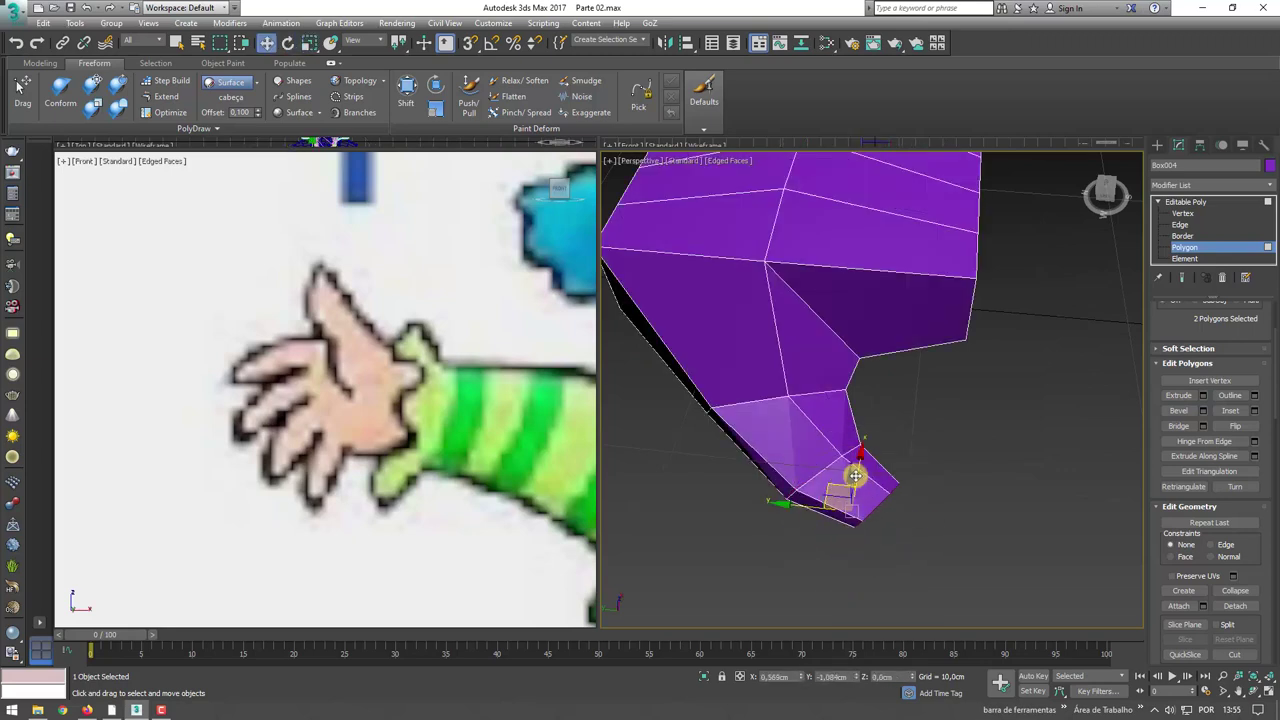
pyautogui.keyDown('alt'); pyautogui.moveTo(843, 480); pyautogui.dragTo(871, 449, button='middle'); pyautogui.keyUp('alt')
pyautogui.scroll(3, 880, 470)
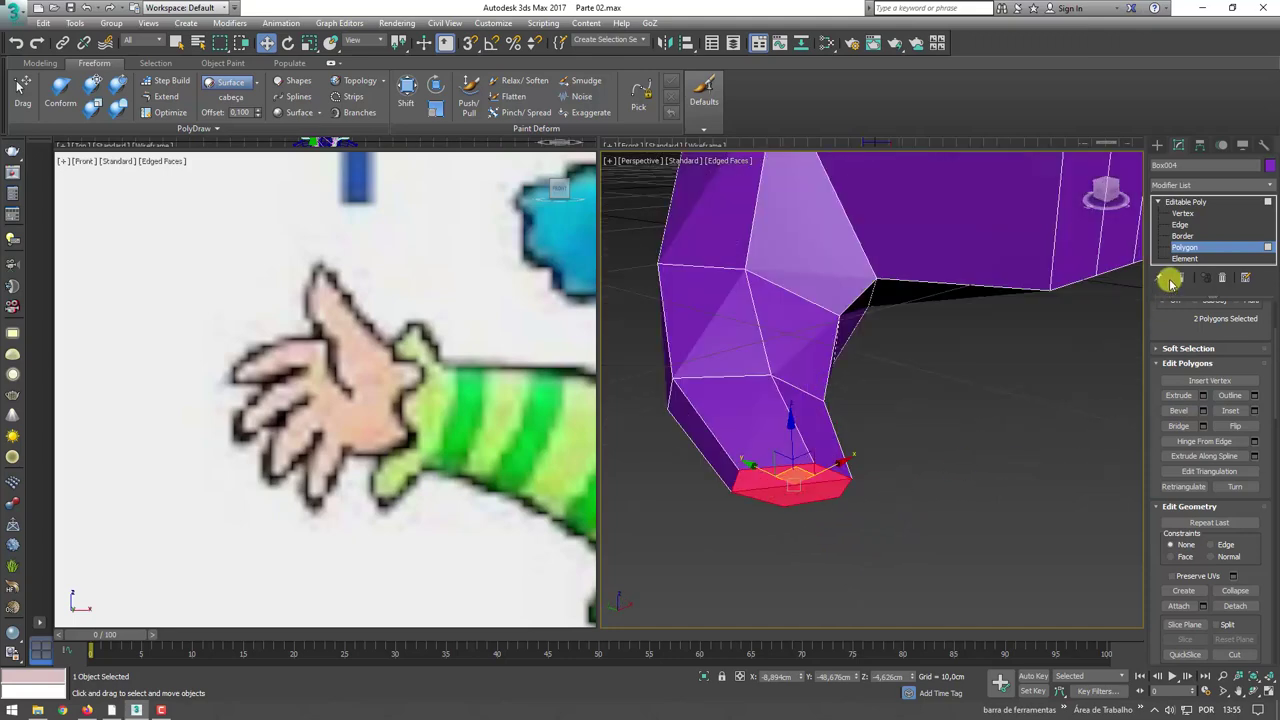
# - At Edge level, select an edge at the thumb tip and view the hand from above
pyautogui.click(1181, 226)
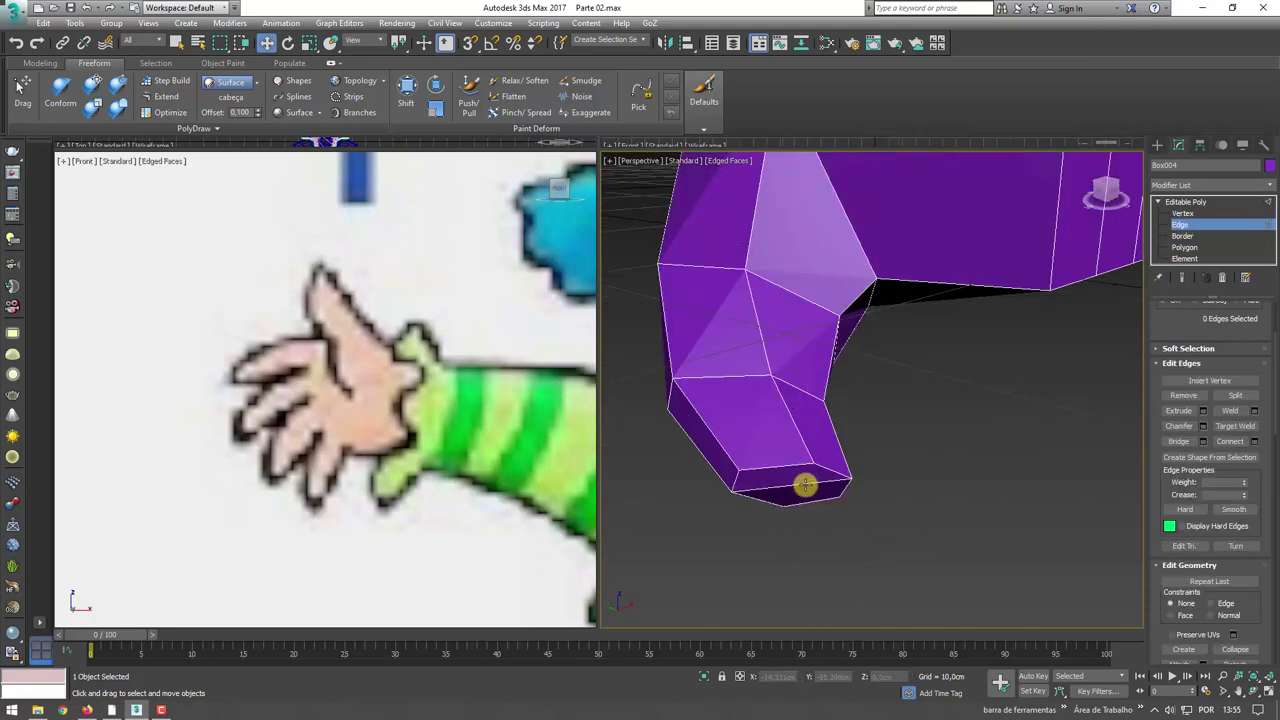
pyautogui.click(790, 486)
pyautogui.moveTo(770, 485)
pyautogui.keyDown('alt'); pyautogui.mouseDown(button='middle')
pyautogui.moveTo(783, 474)
pyautogui.moveTo(774, 415)
pyautogui.moveTo(811, 457)
pyautogui.moveTo(811, 494)
pyautogui.mouseUp(button='middle'); pyautogui.keyUp('alt')
pyautogui.scroll(-3, 913, 500)
pyautogui.scroll(2, 913, 500)
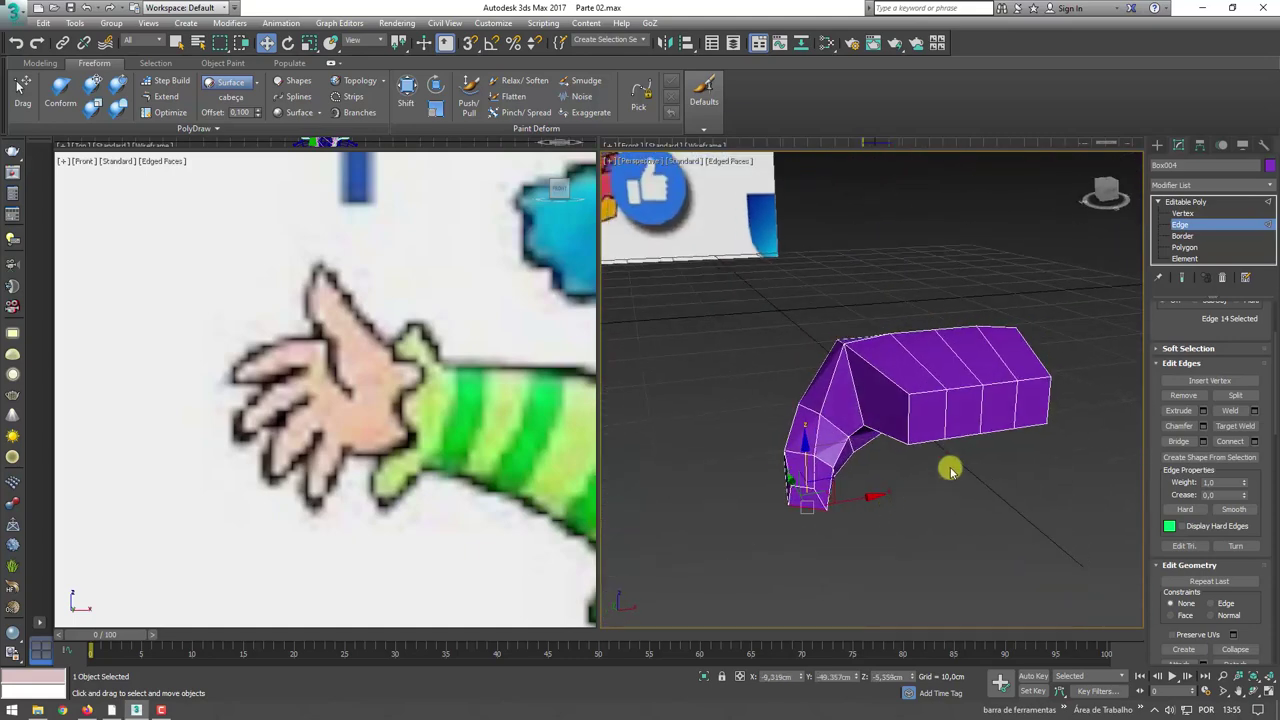
pyautogui.moveTo(951, 463)
pyautogui.keyDown('alt'); pyautogui.mouseDown(button='middle')
pyautogui.moveTo(997, 451)
pyautogui.moveTo(862, 390)
pyautogui.moveTo(845, 400)
pyautogui.mouseUp(button='middle'); pyautogui.keyUp('alt')
# - Select two polygons on the palm's bottom edge and move them slightly outward
pyautogui.click(1185, 247)
pyautogui.click(808, 400)
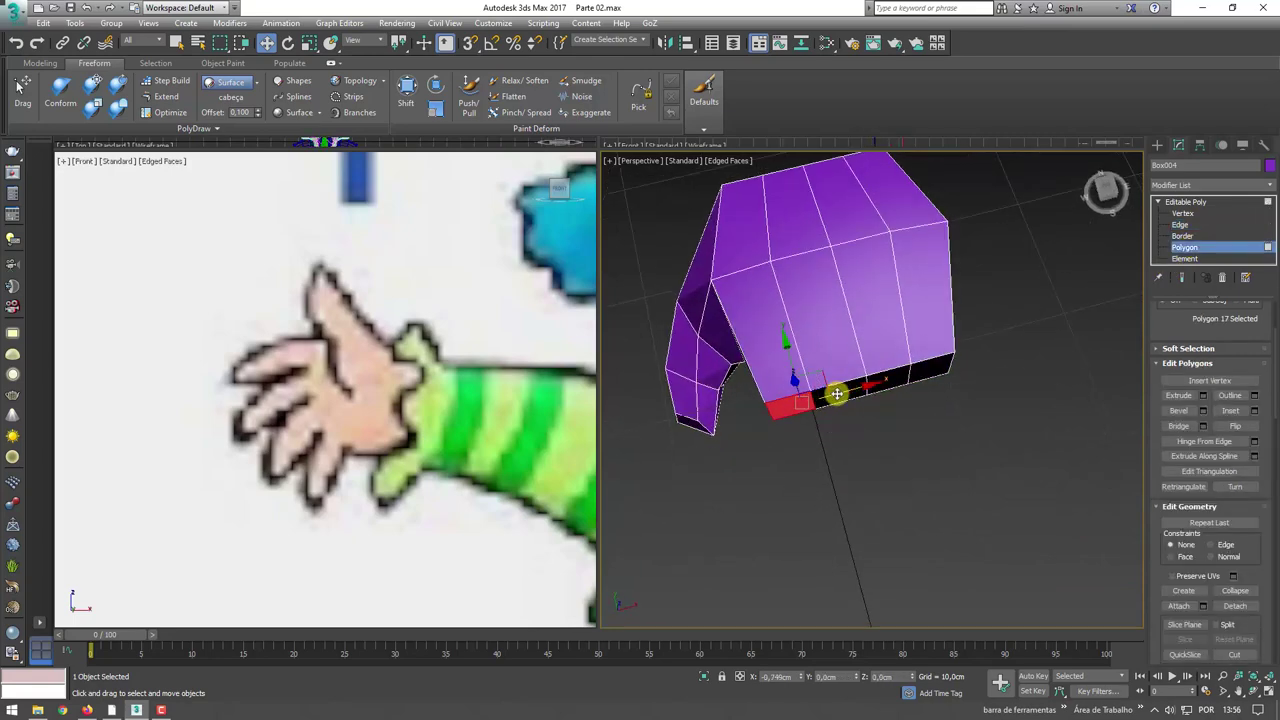
pyautogui.press('e')
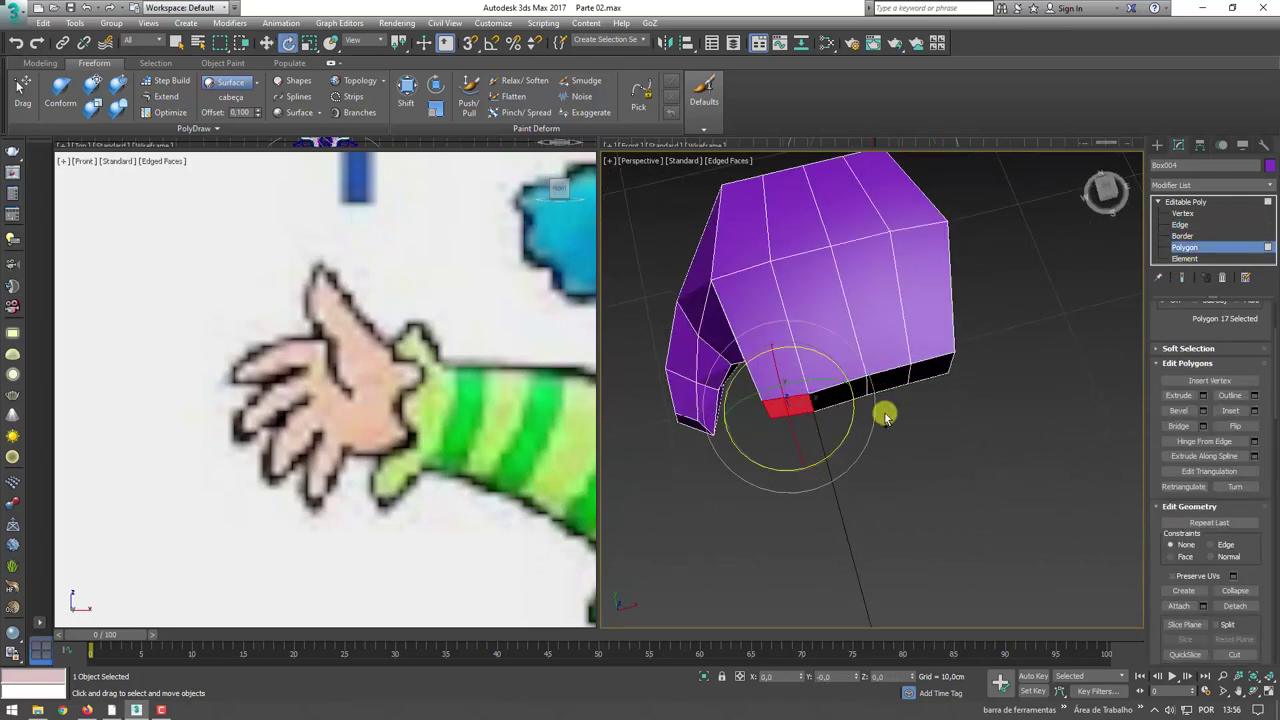
pyautogui.keyDown('ctrl'); pyautogui.click(850, 392); pyautogui.keyUp('ctrl')
pyautogui.keyDown('alt'); pyautogui.moveTo(851, 420); pyautogui.dragTo(874, 434, button='middle'); pyautogui.keyUp('alt')
pyautogui.press('w')
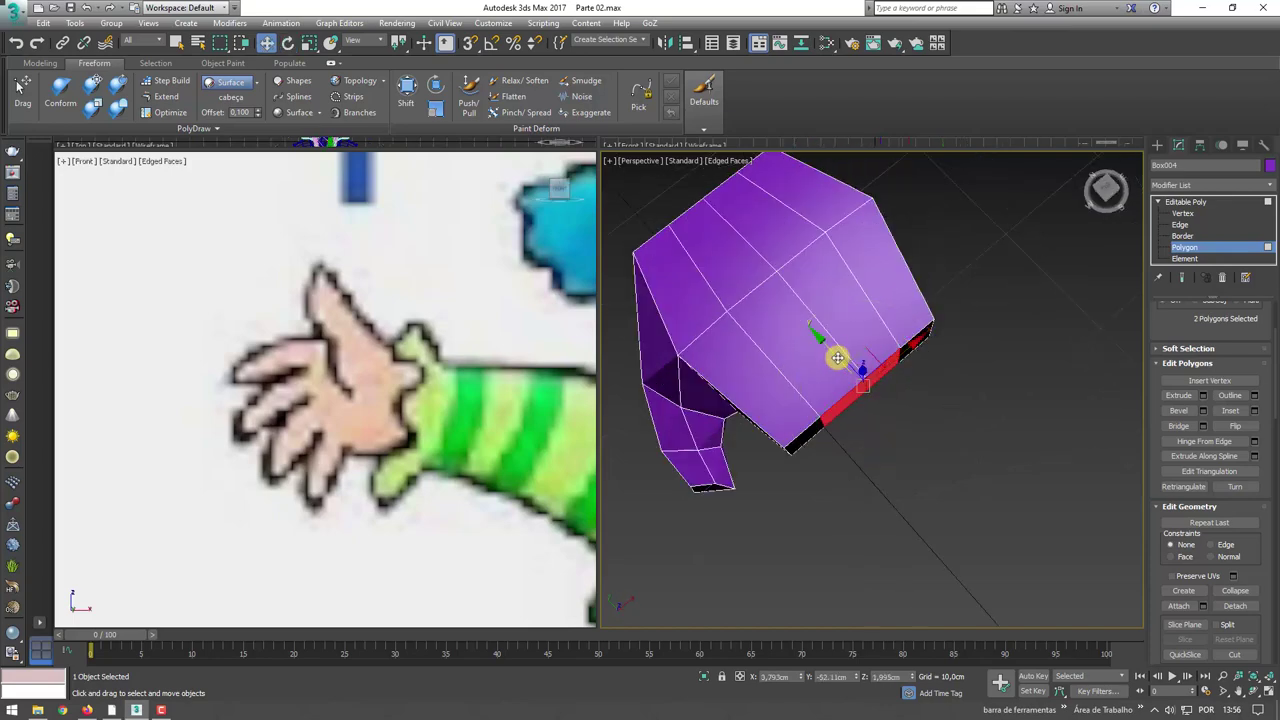
pyautogui.moveTo(837, 357); pyautogui.dragTo(845, 364)
# - From a side view, select Polygon 17 as the face where the finger will grow
pyautogui.keyDown('alt'); pyautogui.moveTo(933, 354); pyautogui.dragTo(948, 386, button='middle'); pyautogui.keyUp('alt')
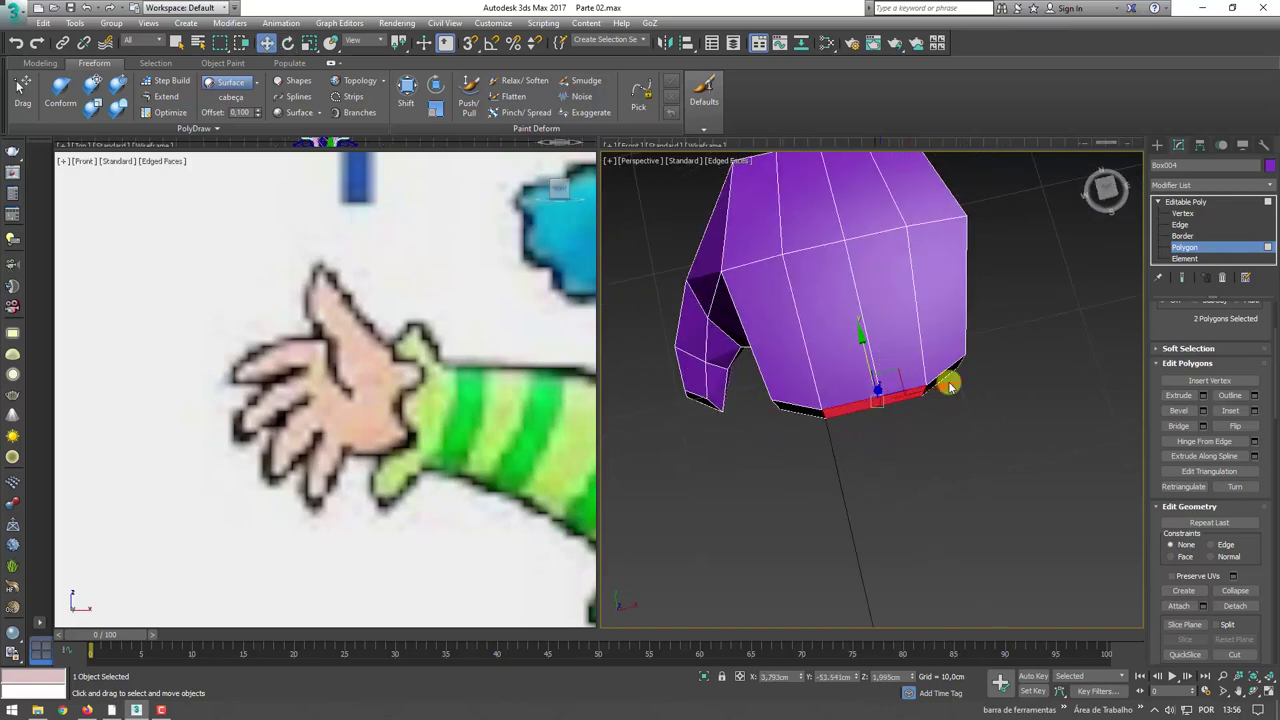
pyautogui.keyDown('ctrl'); pyautogui.click(948, 378); pyautogui.keyUp('ctrl')
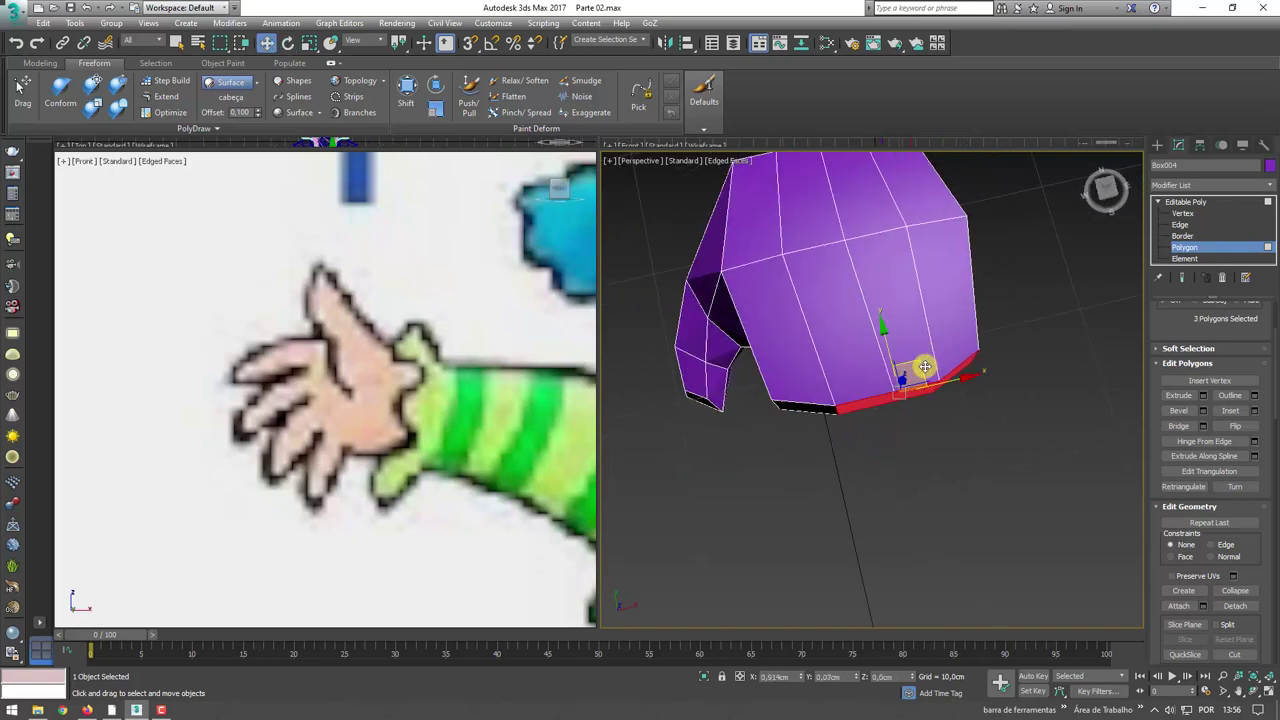
pyautogui.keyDown('alt'); pyautogui.click(850, 402); pyautogui.keyUp('alt')
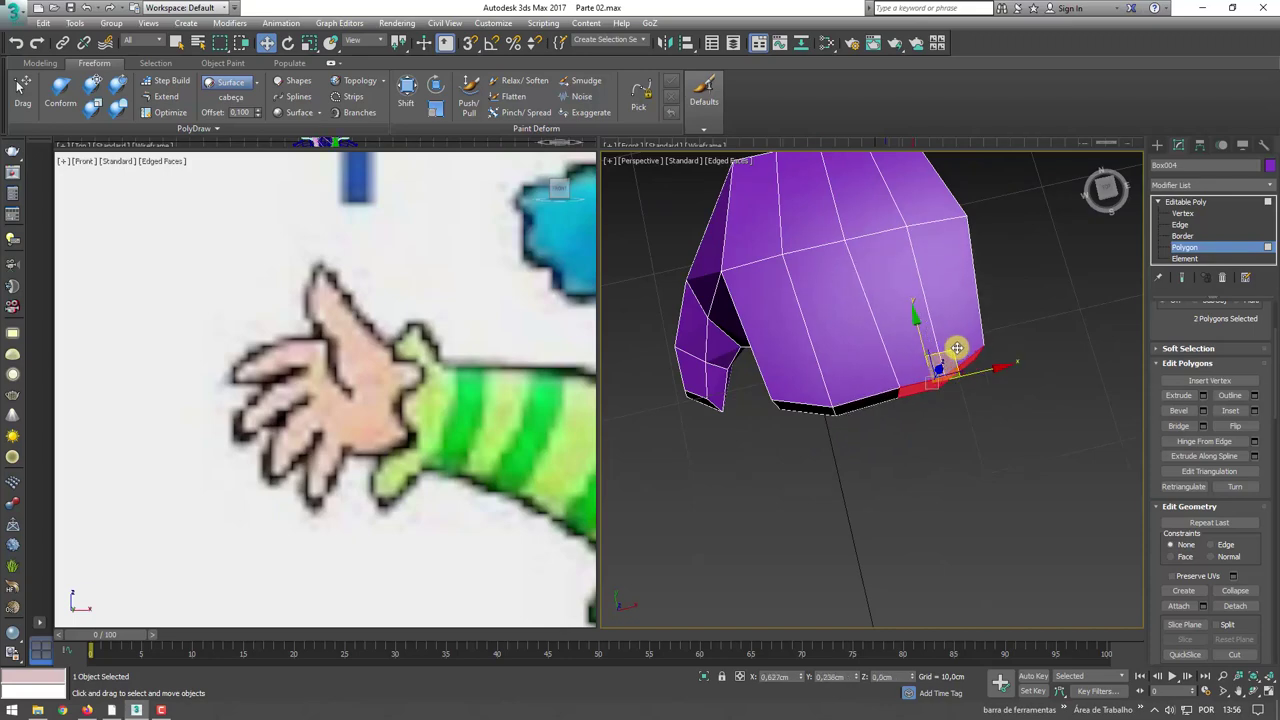
pyautogui.click(964, 346)
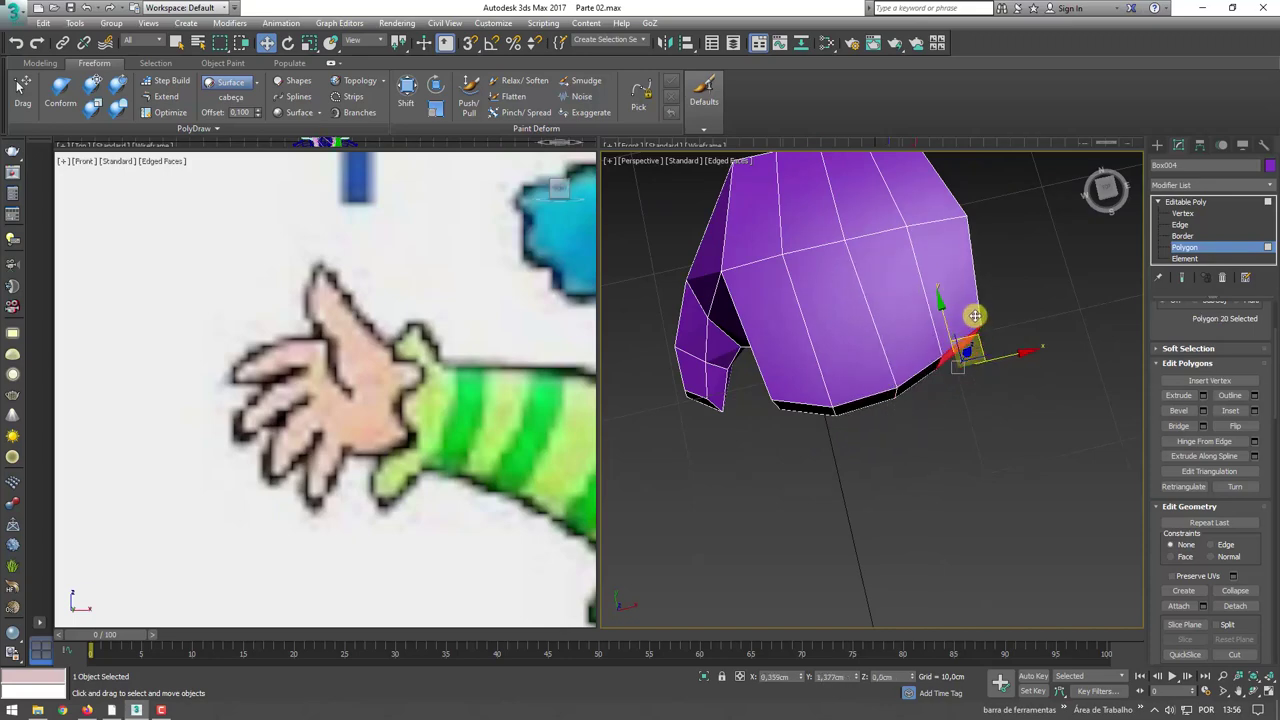
pyautogui.keyDown('alt'); pyautogui.moveTo(971, 234); pyautogui.dragTo(937, 306, button='middle'); pyautogui.keyUp('alt')
pyautogui.click(779, 357)
# - Extrude Polygon 17 into a long finger box and pull its end back to shorten it
pyautogui.scroll(4, 779, 357)
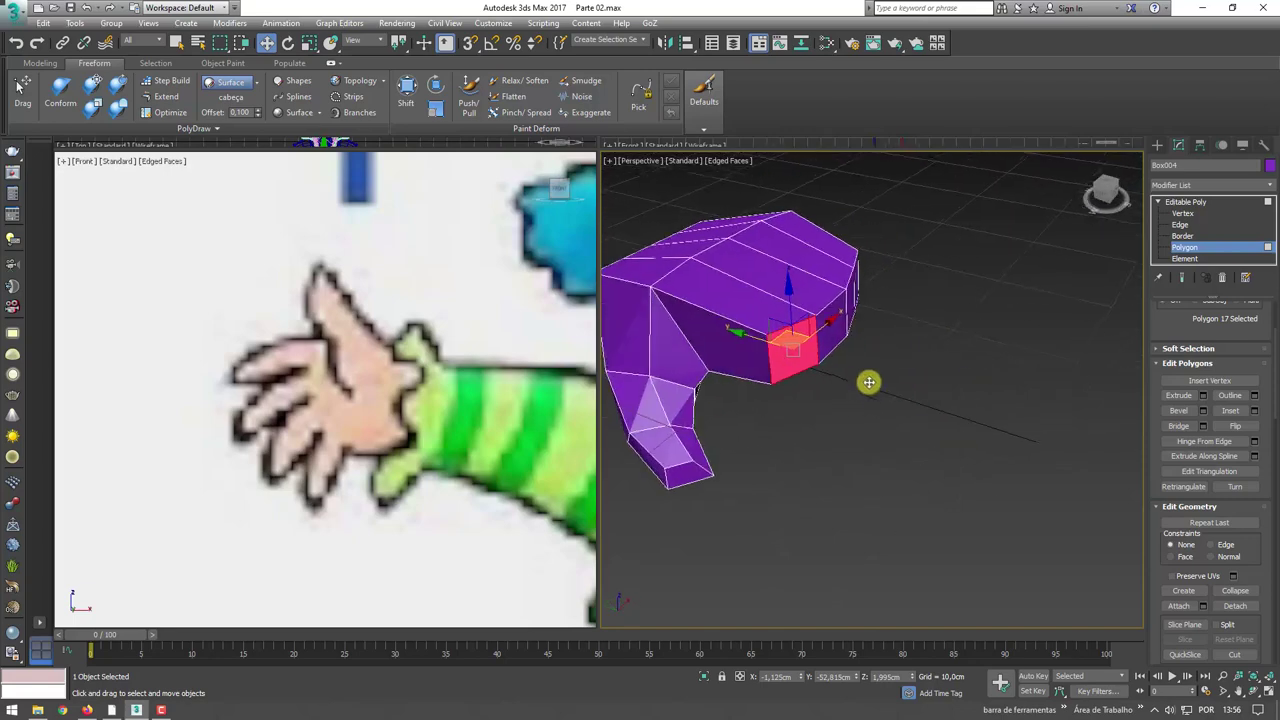
pyautogui.click(1181, 395)
pyautogui.moveTo(812, 342); pyautogui.dragTo(826, 312)
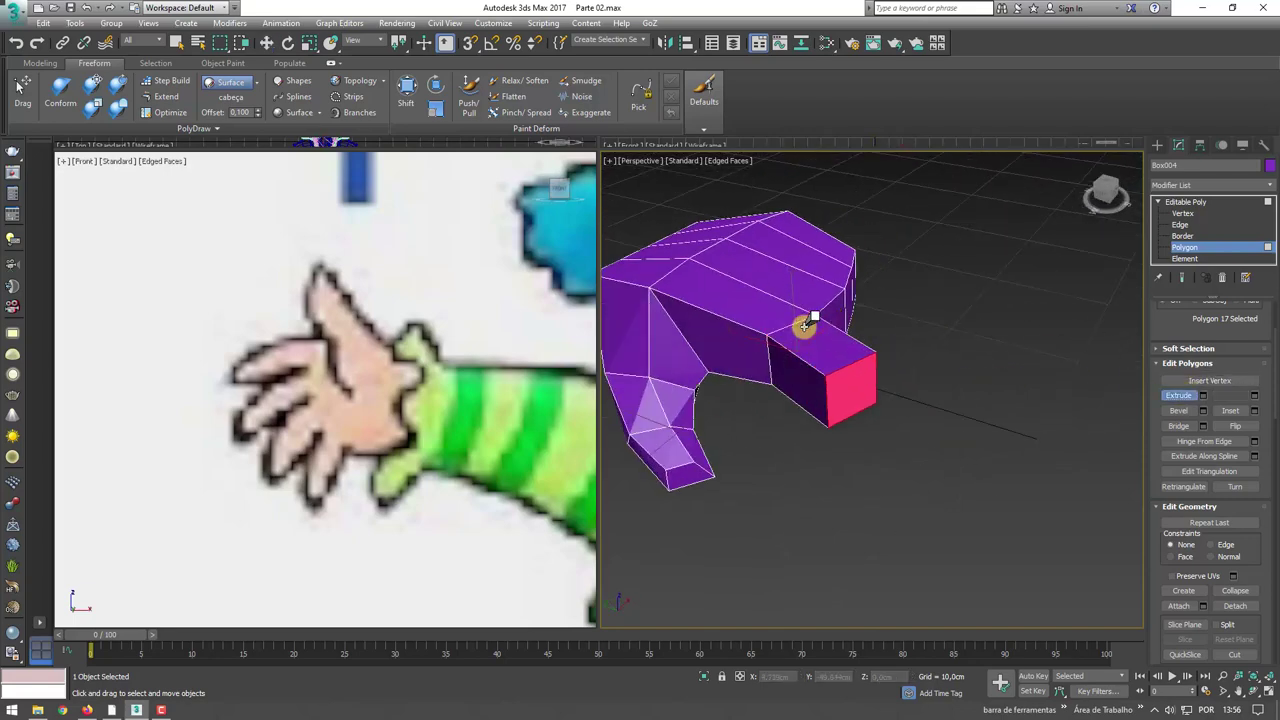
pyautogui.press('w')
pyautogui.moveTo(833, 345)
pyautogui.keyDown('alt'); pyautogui.mouseDown(button='middle')
pyautogui.moveTo(883, 357)
pyautogui.moveTo(920, 394)
pyautogui.moveTo(896, 424)
pyautogui.mouseUp(button='middle'); pyautogui.keyUp('alt')
pyautogui.moveTo(862, 413); pyautogui.dragTo(809, 409)
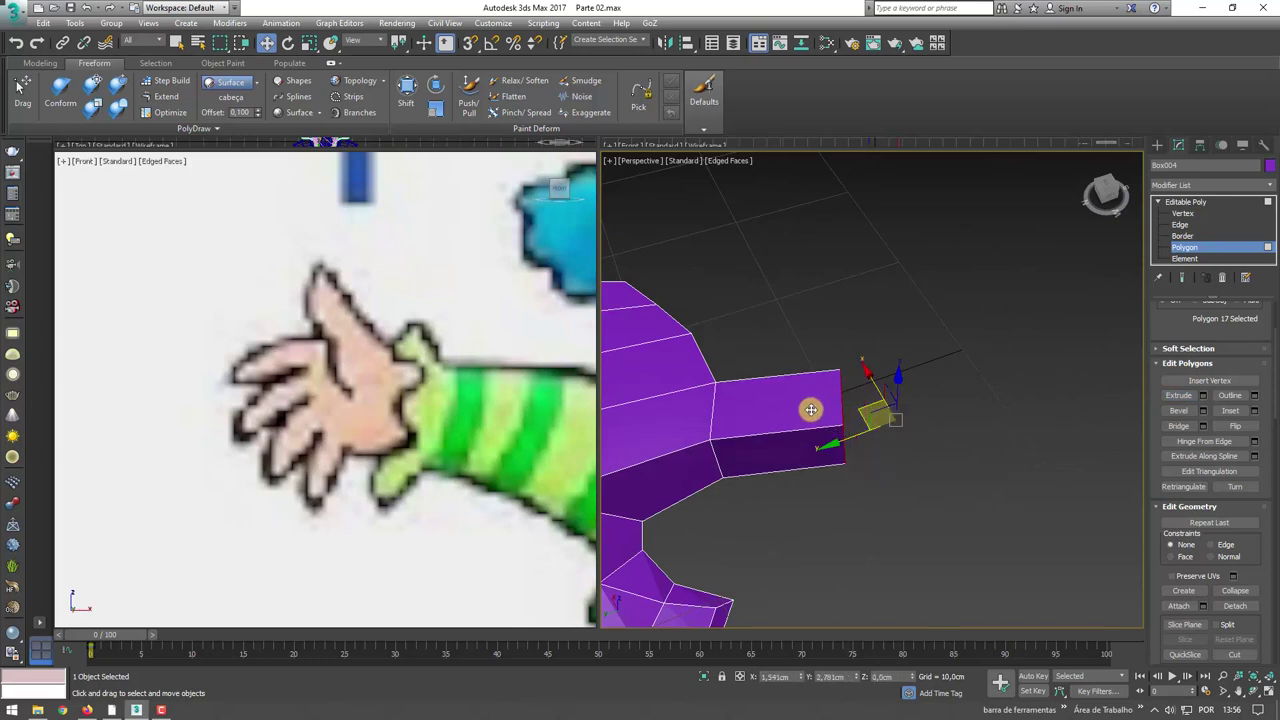
pyautogui.keyDown('alt'); pyautogui.moveTo(834, 420); pyautogui.dragTo(791, 426, button='middle'); pyautogui.keyUp('alt')
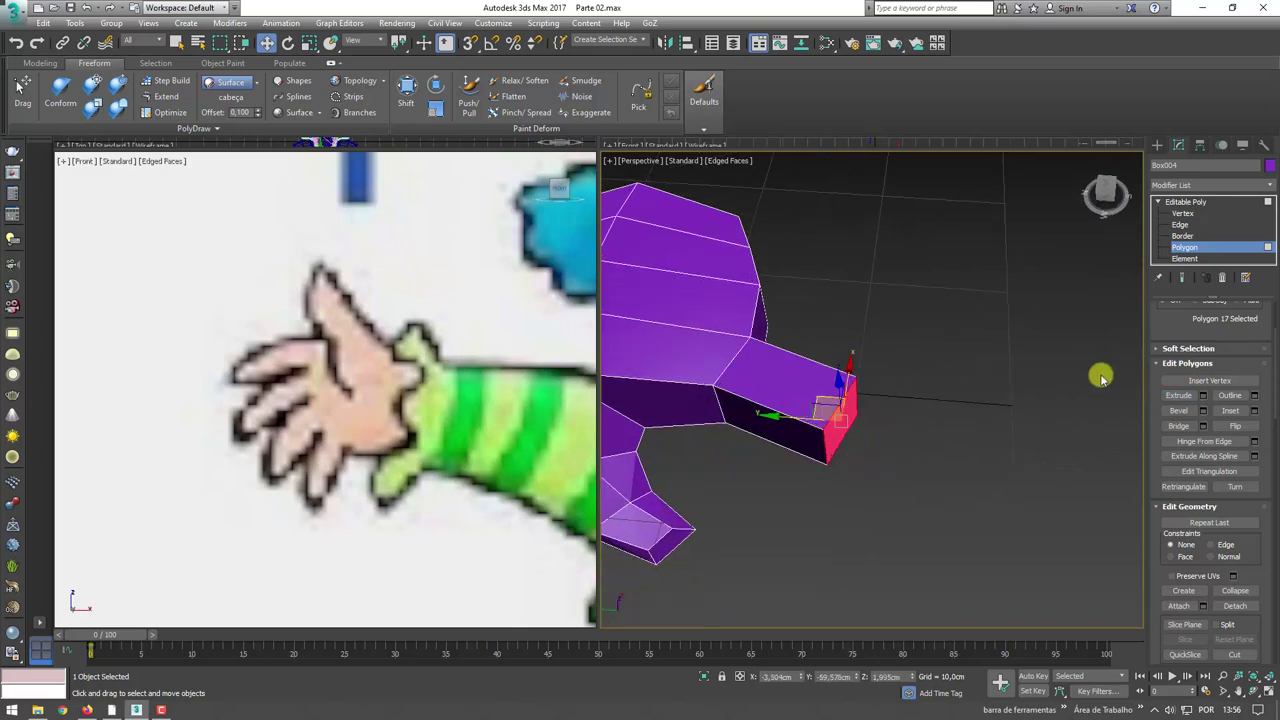
# - Extrude the finger end again, then lower, tilt and shrink the end face into a taper
pyautogui.click(1180, 396)
pyautogui.moveTo(843, 428)
pyautogui.mouseDown()
pyautogui.moveTo(849, 386)
pyautogui.moveTo(880, 409)
pyautogui.mouseUp()
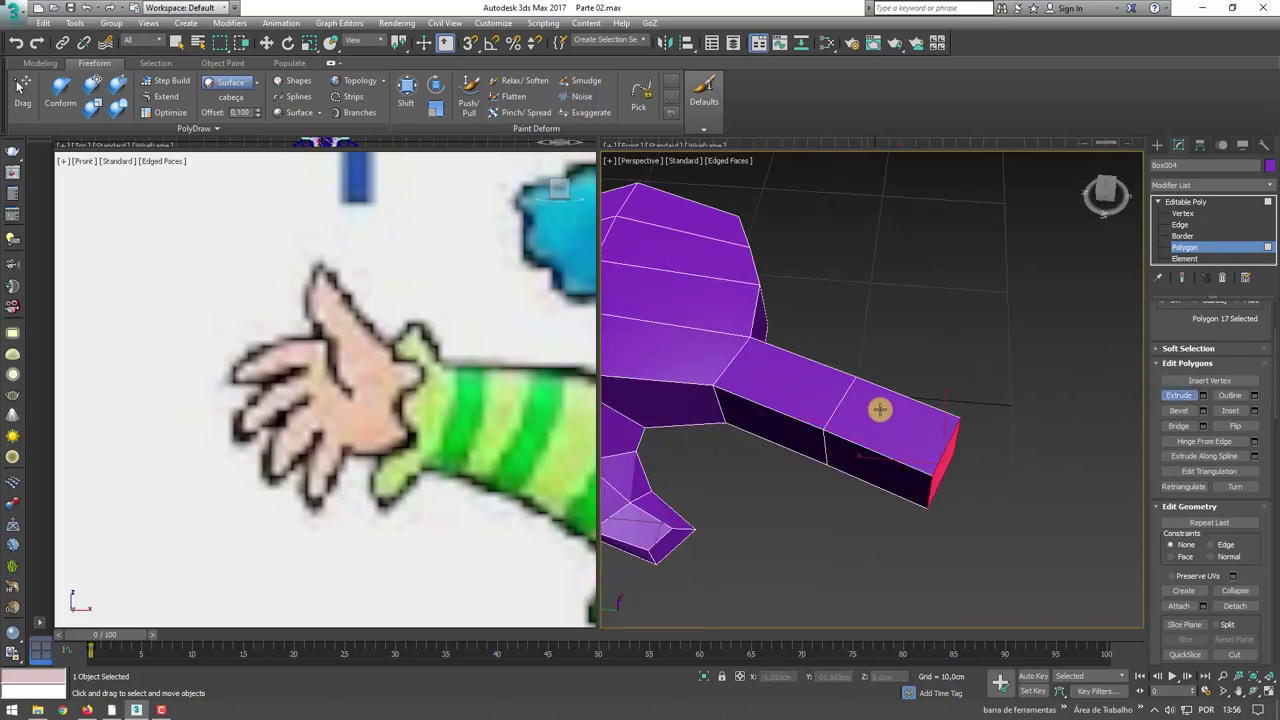
pyautogui.keyDown('alt'); pyautogui.moveTo(880, 409); pyautogui.dragTo(931, 383, button='middle'); pyautogui.keyUp('alt')
pyautogui.press('w')
pyautogui.moveTo(937, 405); pyautogui.dragTo(937, 449)
pyautogui.press('e')
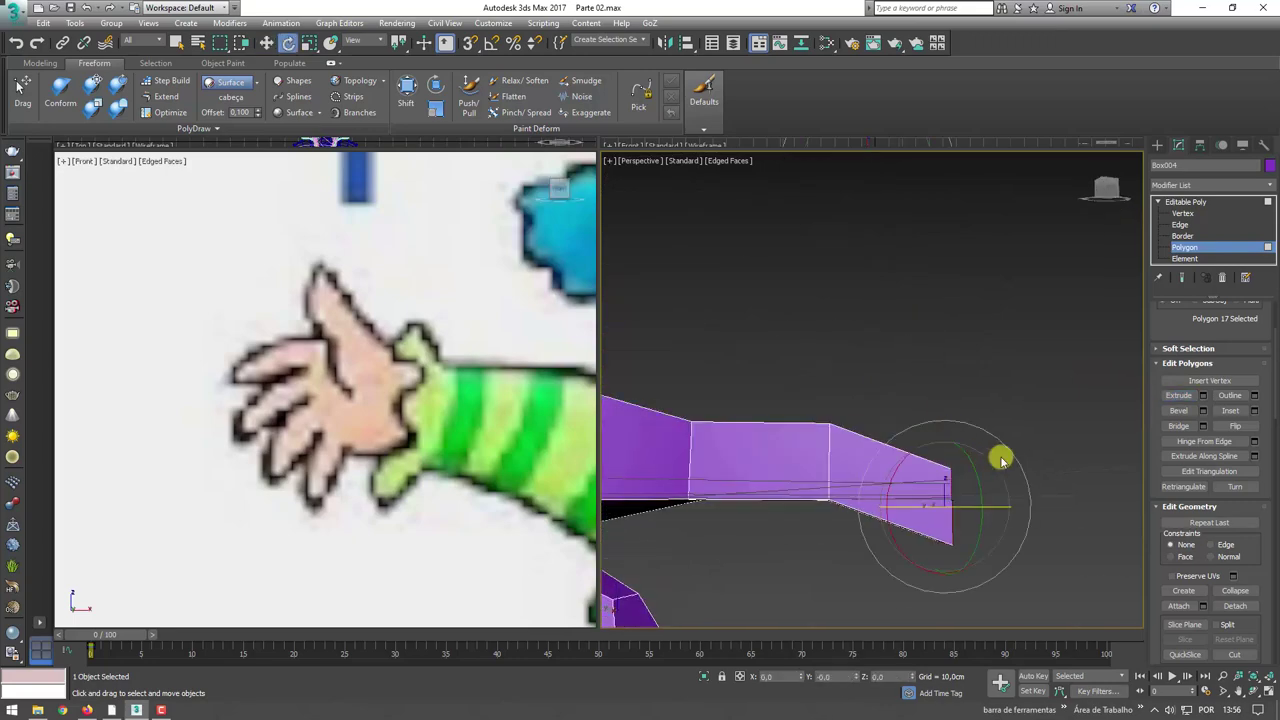
pyautogui.moveTo(1016, 457); pyautogui.dragTo(1037, 486)
pyautogui.press('r')
pyautogui.moveTo(943, 508); pyautogui.dragTo(953, 533)
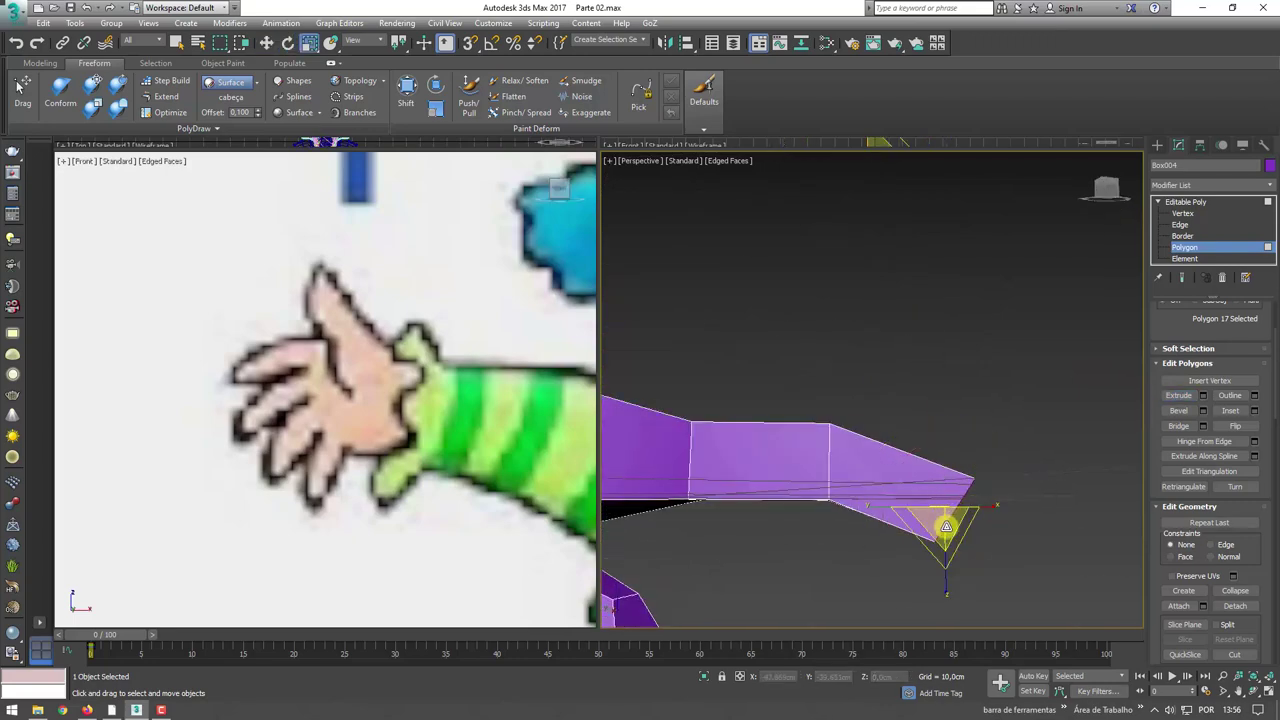
# - From a close side view, pull the finger tip slightly back
pyautogui.moveTo(953, 533)
pyautogui.keyDown('alt'); pyautogui.mouseDown(button='middle')
pyautogui.moveTo(929, 537)
pyautogui.moveTo(963, 434)
pyautogui.moveTo(845, 368)
pyautogui.moveTo(857, 386)
pyautogui.mouseUp(button='middle'); pyautogui.keyUp('alt')
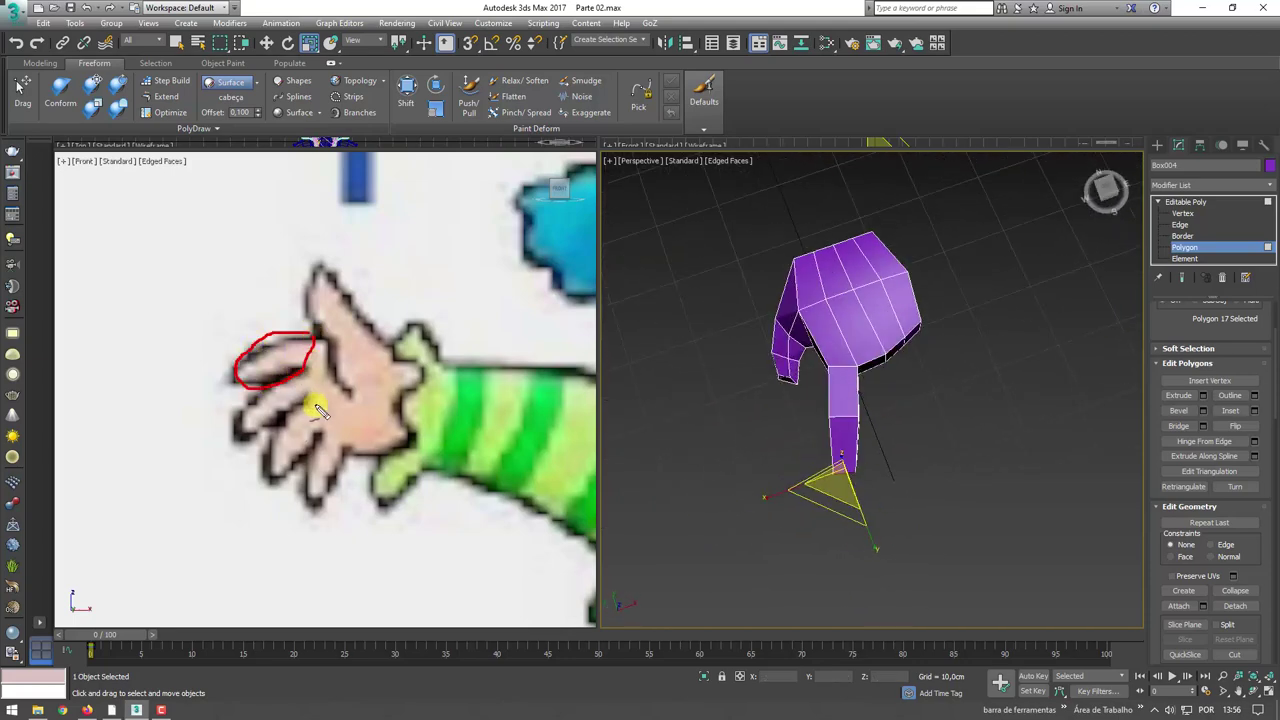
pyautogui.moveTo(843, 429)
pyautogui.keyDown('alt'); pyautogui.mouseDown(button='middle')
pyautogui.moveTo(829, 449)
pyautogui.moveTo(846, 466)
pyautogui.moveTo(965, 411)
pyautogui.moveTo(920, 431)
pyautogui.moveTo(891, 503)
pyautogui.mouseUp(button='middle'); pyautogui.keyUp('alt')
pyautogui.press('w')
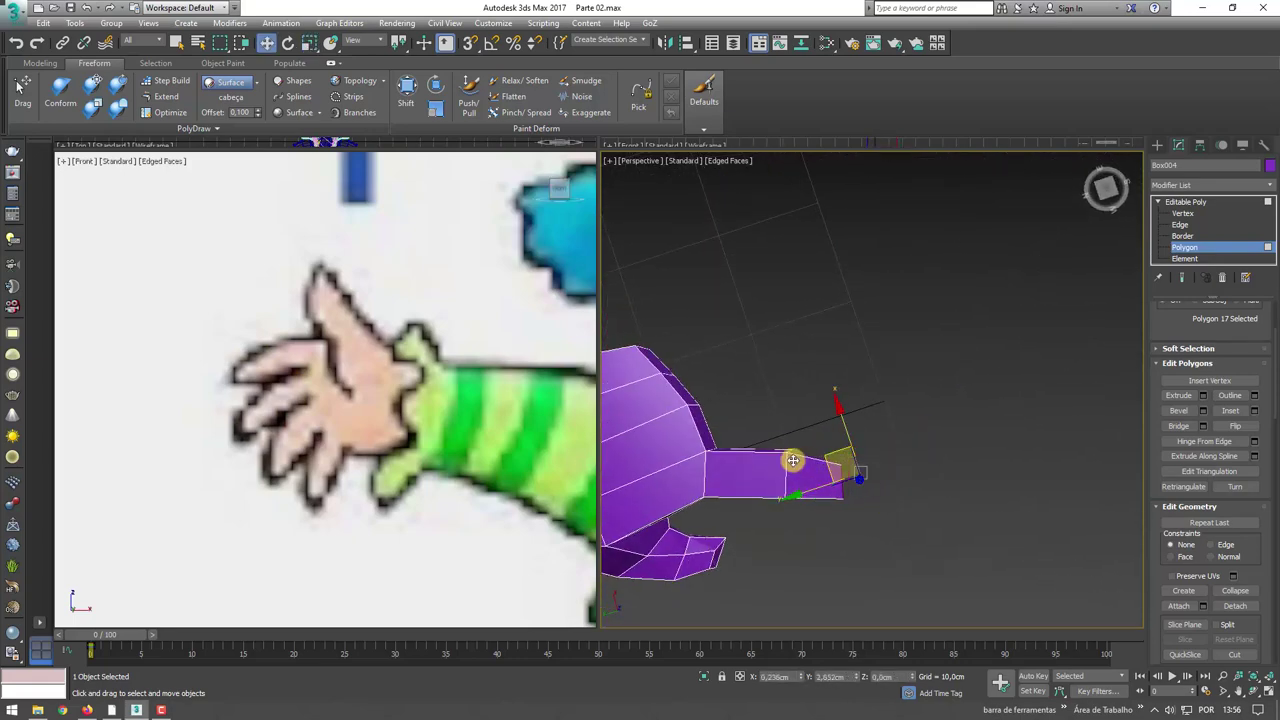
pyautogui.moveTo(793, 460); pyautogui.dragTo(797, 460)
# - Grow the selection to all finger-tip faces and nudge them back toward the palm
pyautogui.scroll(3, 1166, 420)
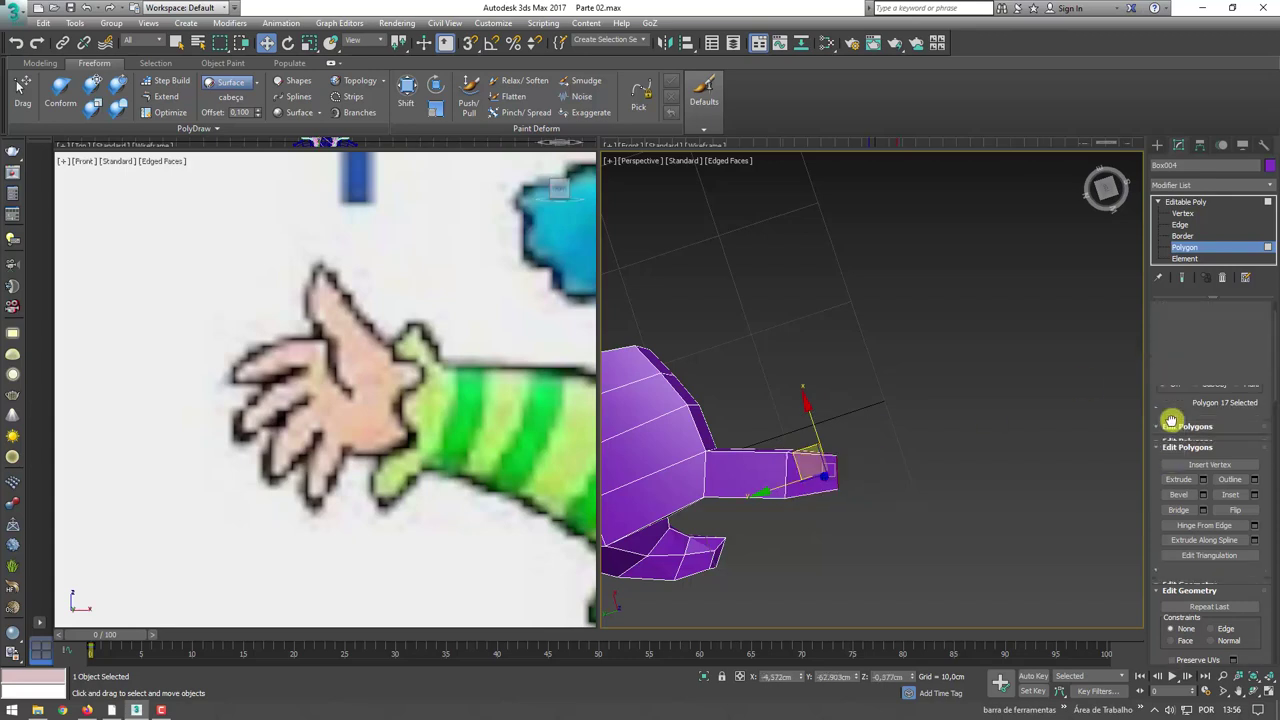
pyautogui.click(1182, 377)
pyautogui.click(1235, 378)
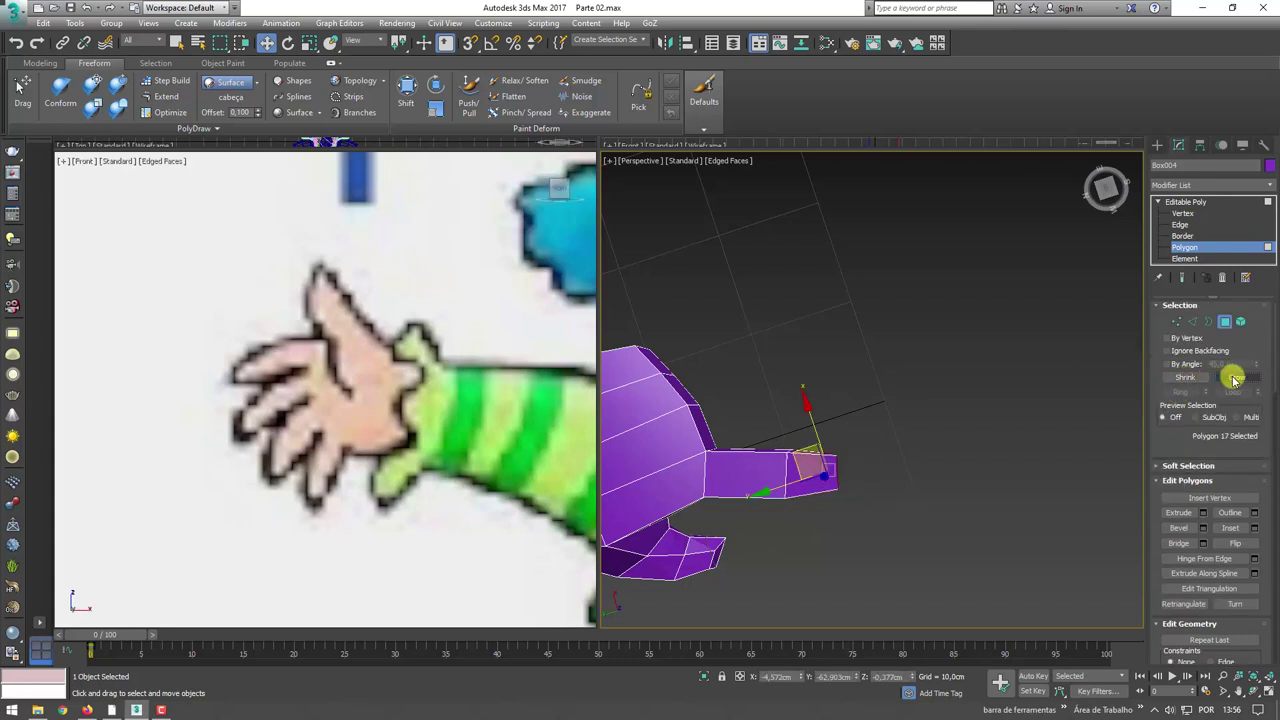
pyautogui.moveTo(777, 459); pyautogui.dragTo(750, 457)
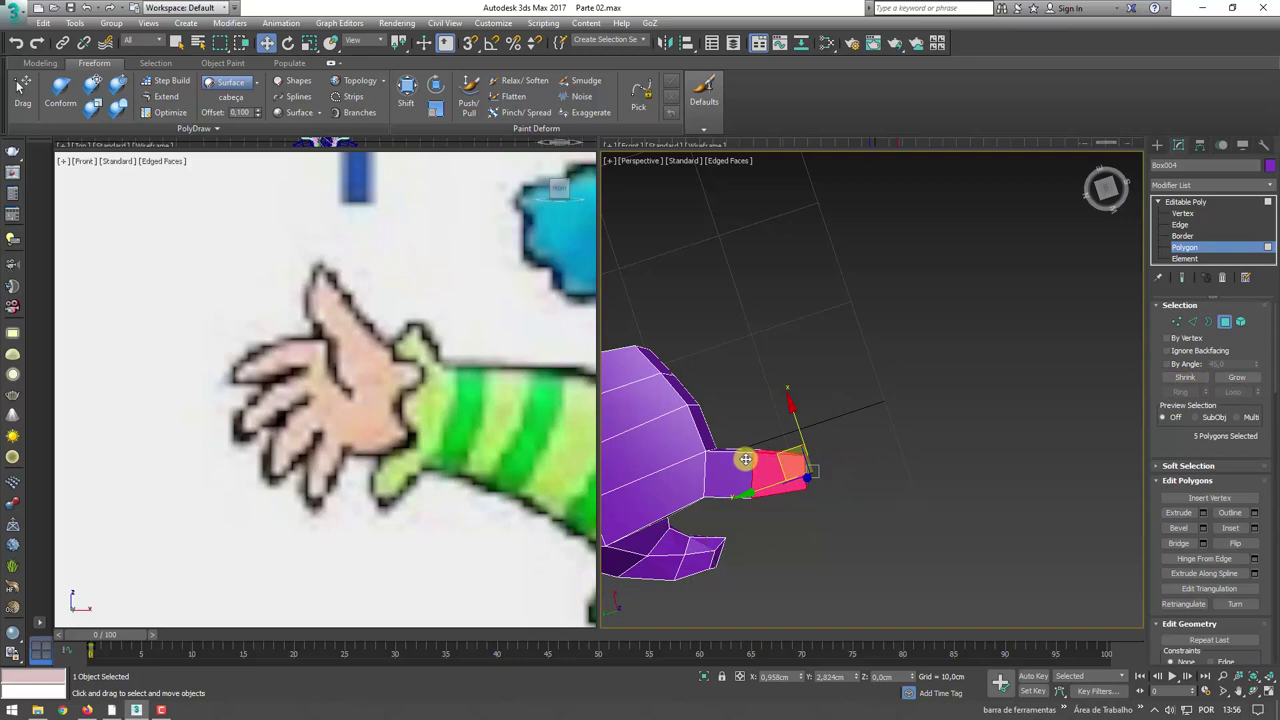
pyautogui.keyDown('alt'); pyautogui.moveTo(746, 459); pyautogui.dragTo(776, 449, button='middle'); pyautogui.keyUp('alt')
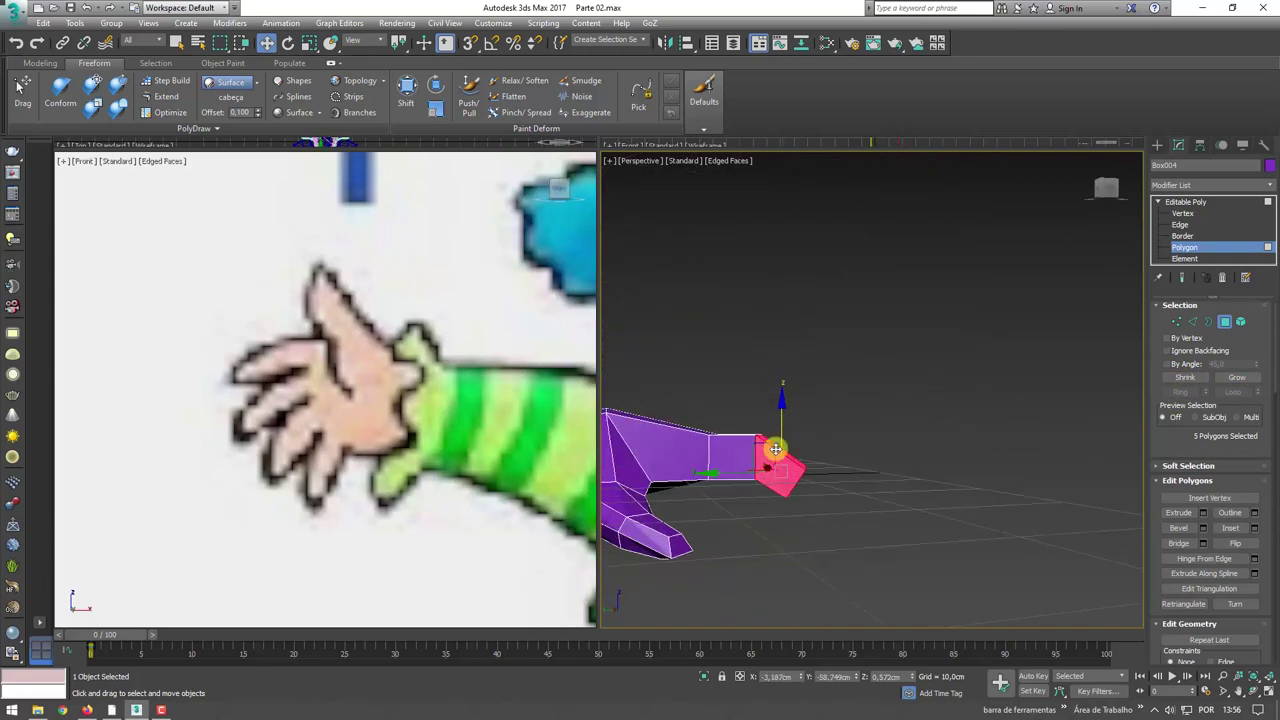
pyautogui.moveTo(761, 446); pyautogui.dragTo(769, 445)
pyautogui.keyDown('alt'); pyautogui.moveTo(828, 483); pyautogui.dragTo(770, 440, button='middle'); pyautogui.keyUp('alt')
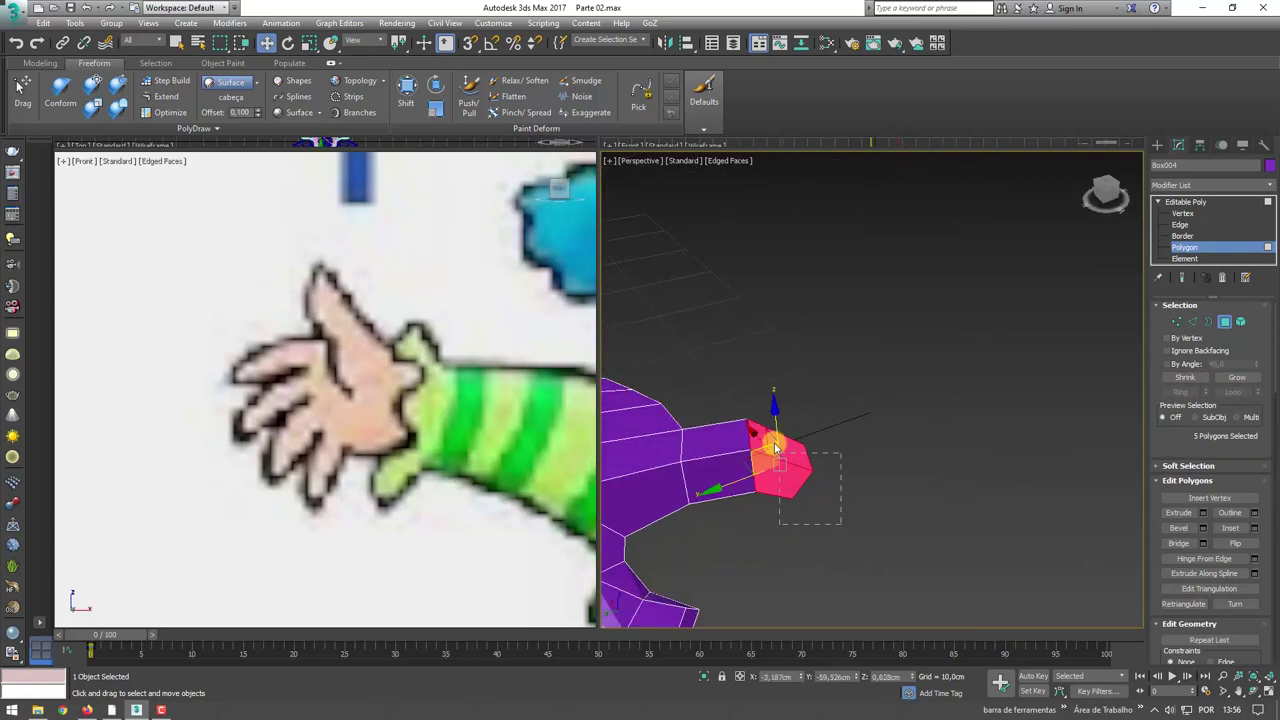
pyautogui.moveTo(777, 371)
pyautogui.keyDown('alt'); pyautogui.mouseDown(button='middle')
pyautogui.moveTo(783, 457)
pyautogui.moveTo(1020, 472)
pyautogui.mouseUp(button='middle'); pyautogui.keyUp('alt')
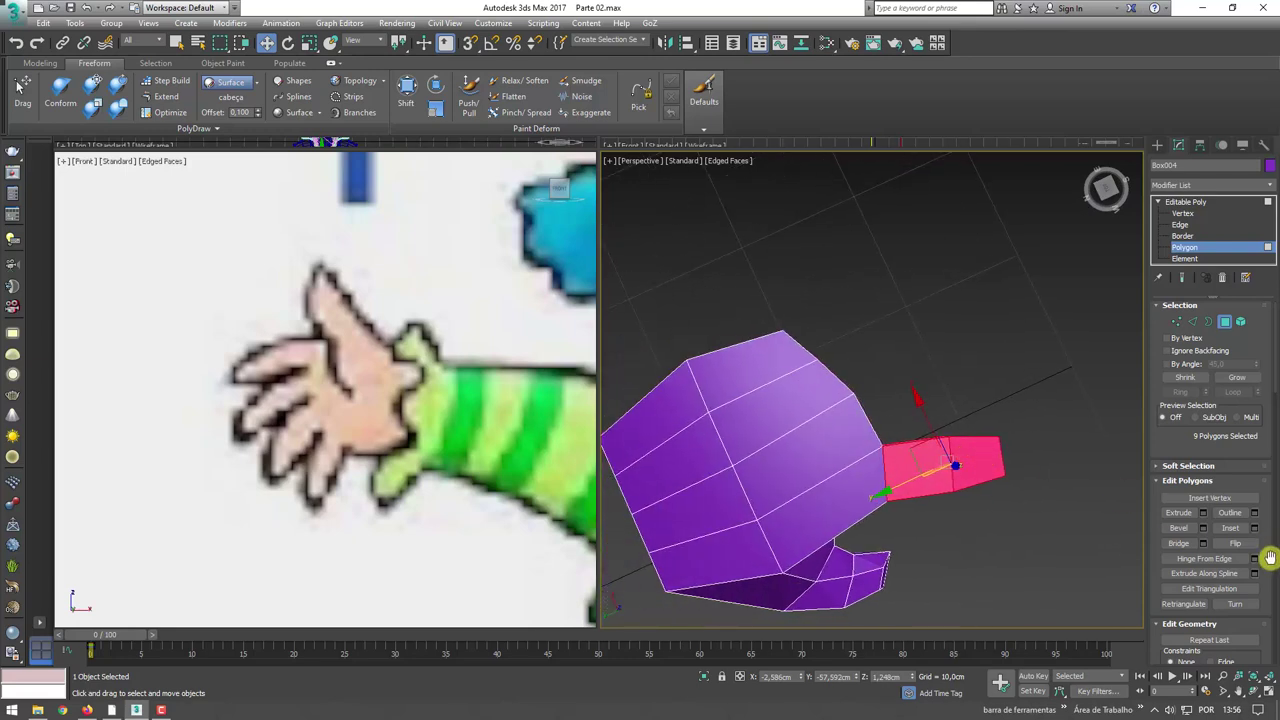
# - Detach the selected faces with Detach As Clone, keeping the name Object001
pyautogui.scroll(-2, 1265, 490)
pyautogui.scroll(-3, 1250, 430)
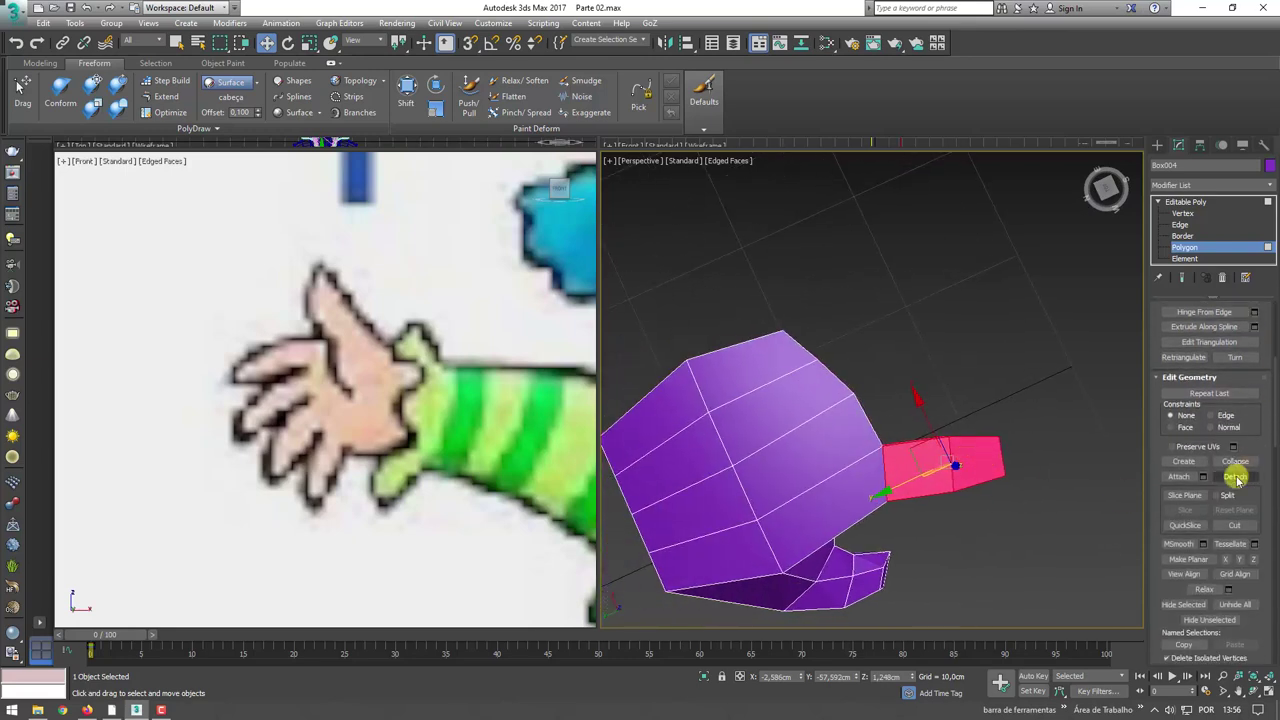
pyautogui.click(1237, 478)
pyautogui.moveTo(640, 306); pyautogui.dragTo(815, 226)
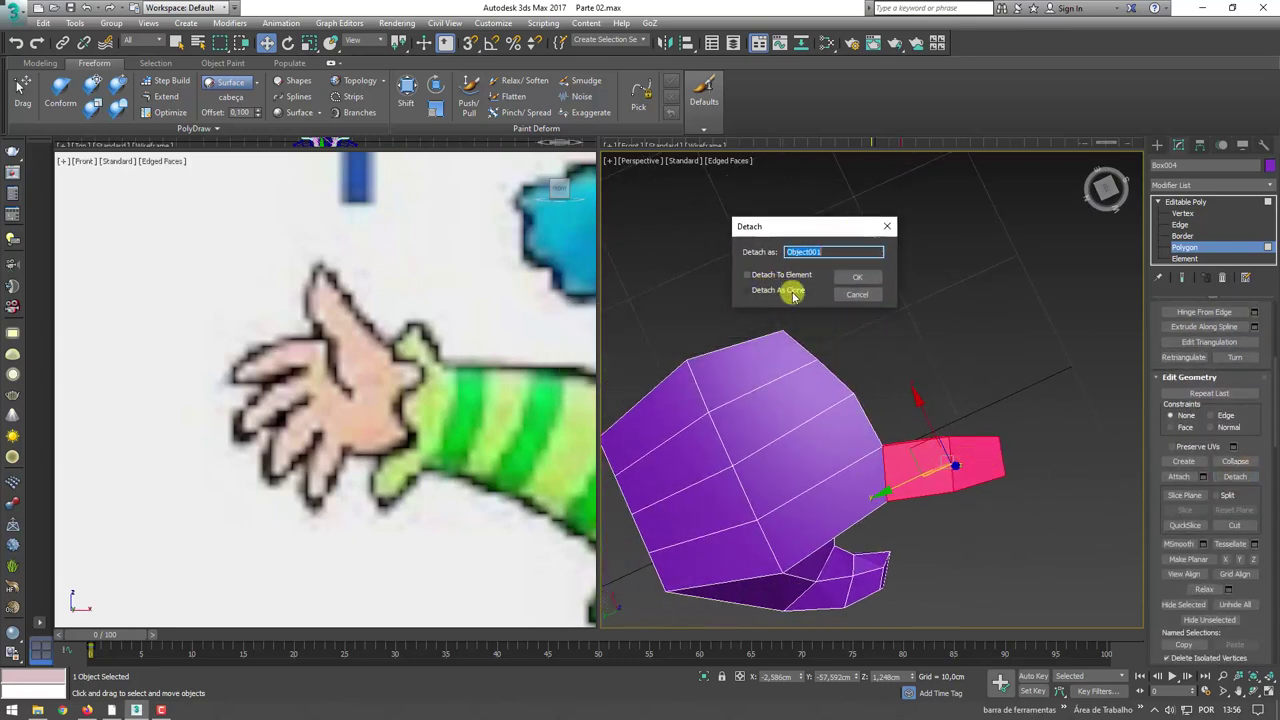
pyautogui.click(859, 280)
pyautogui.click(1182, 203)
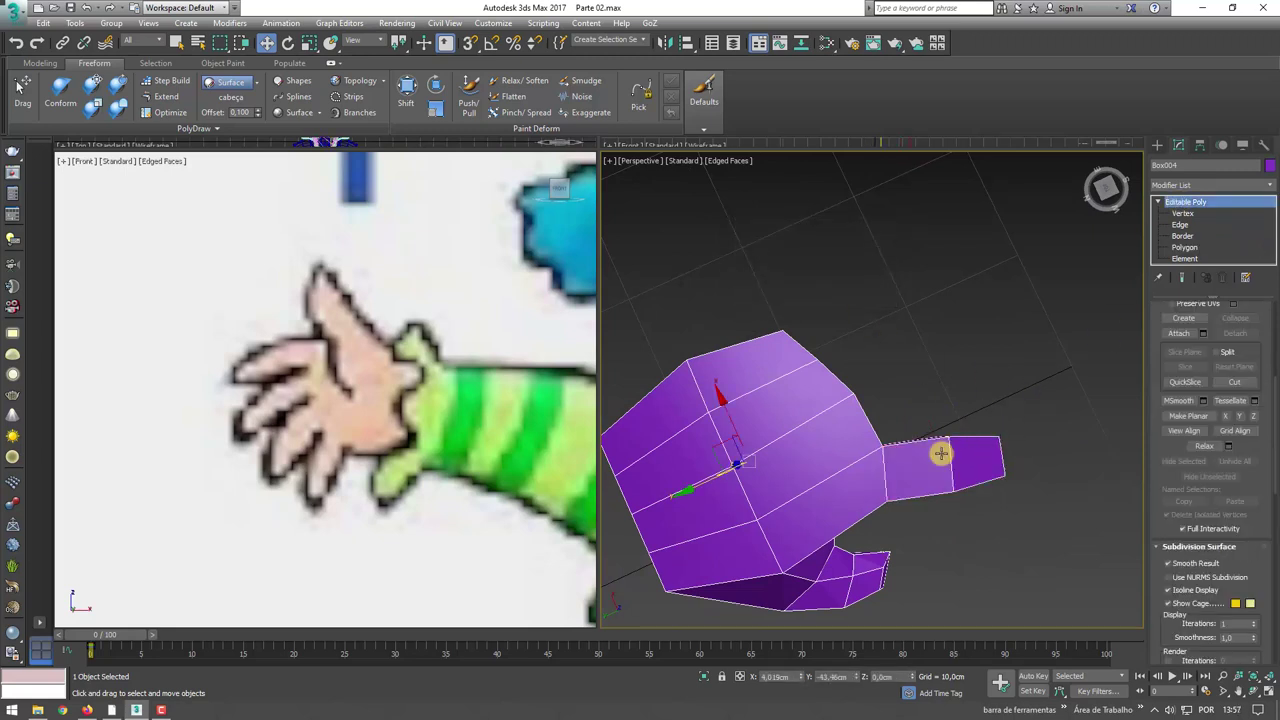
# - Select Object001's block at Element level and rotate and move it upright into finger position
pyautogui.click(939, 454)
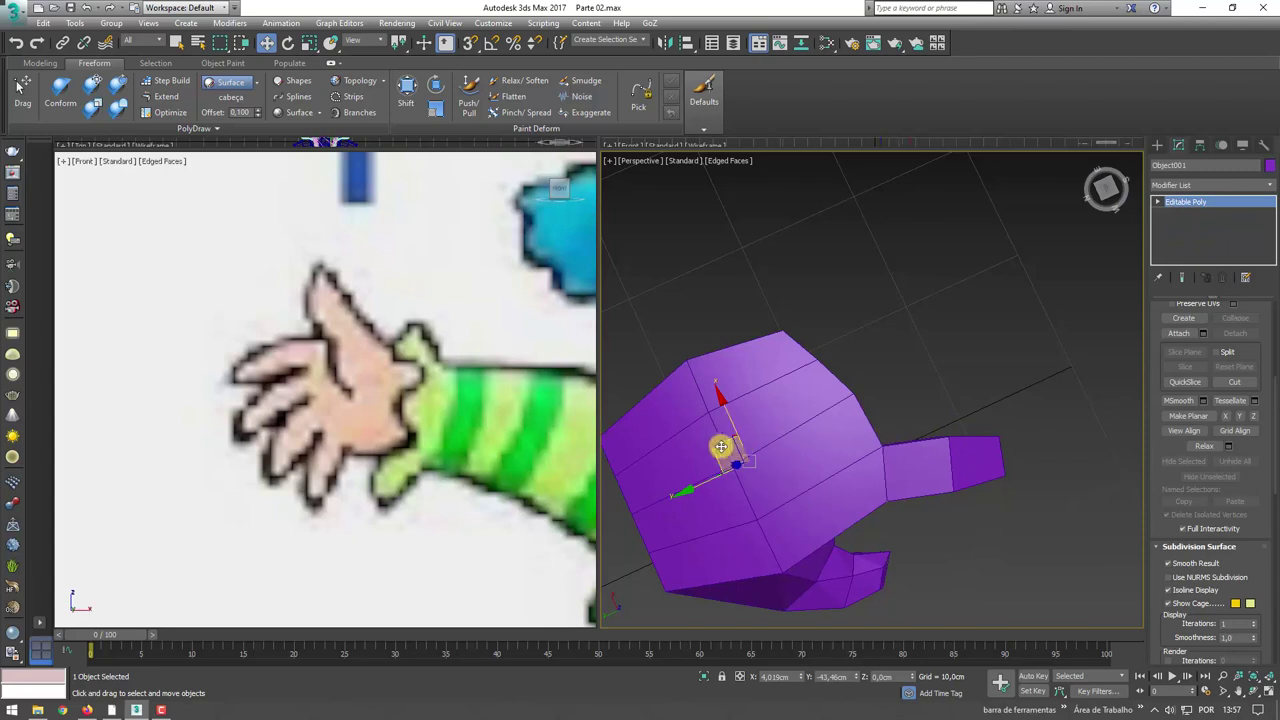
pyautogui.moveTo(720, 446); pyautogui.dragTo(716, 388)
pyautogui.hotkey('ctrl', 'z')
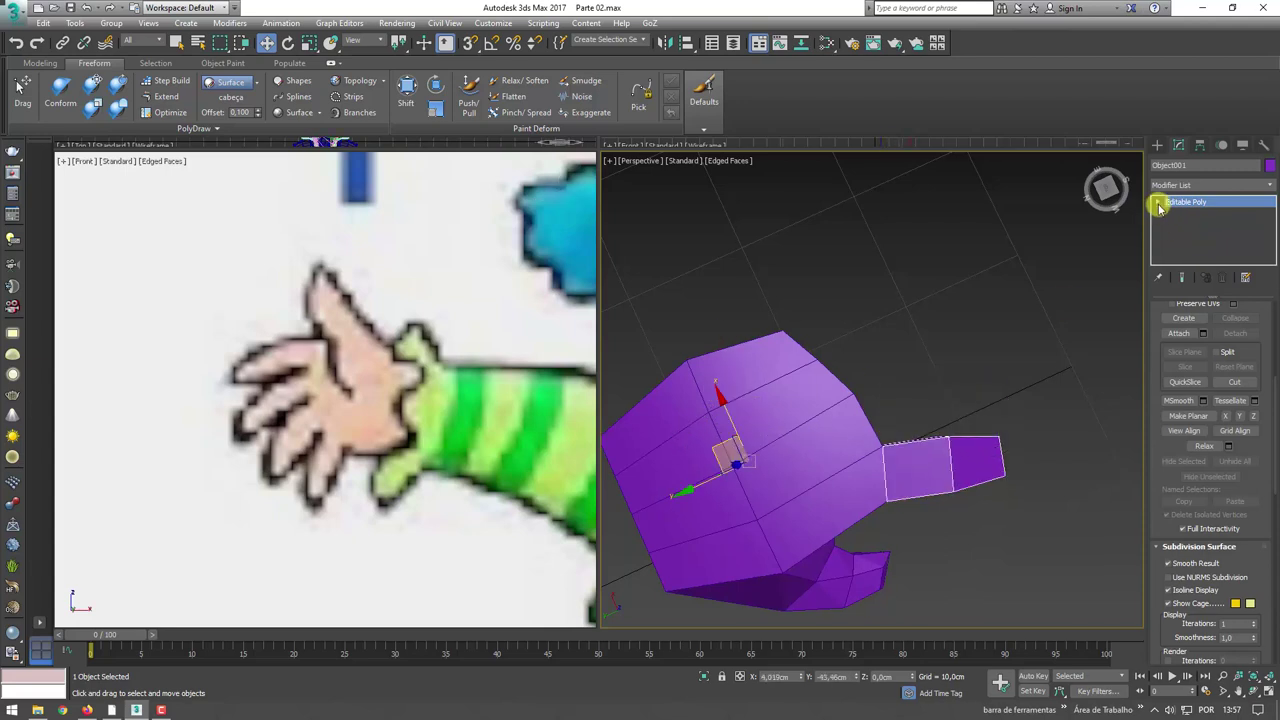
pyautogui.click(1186, 258)
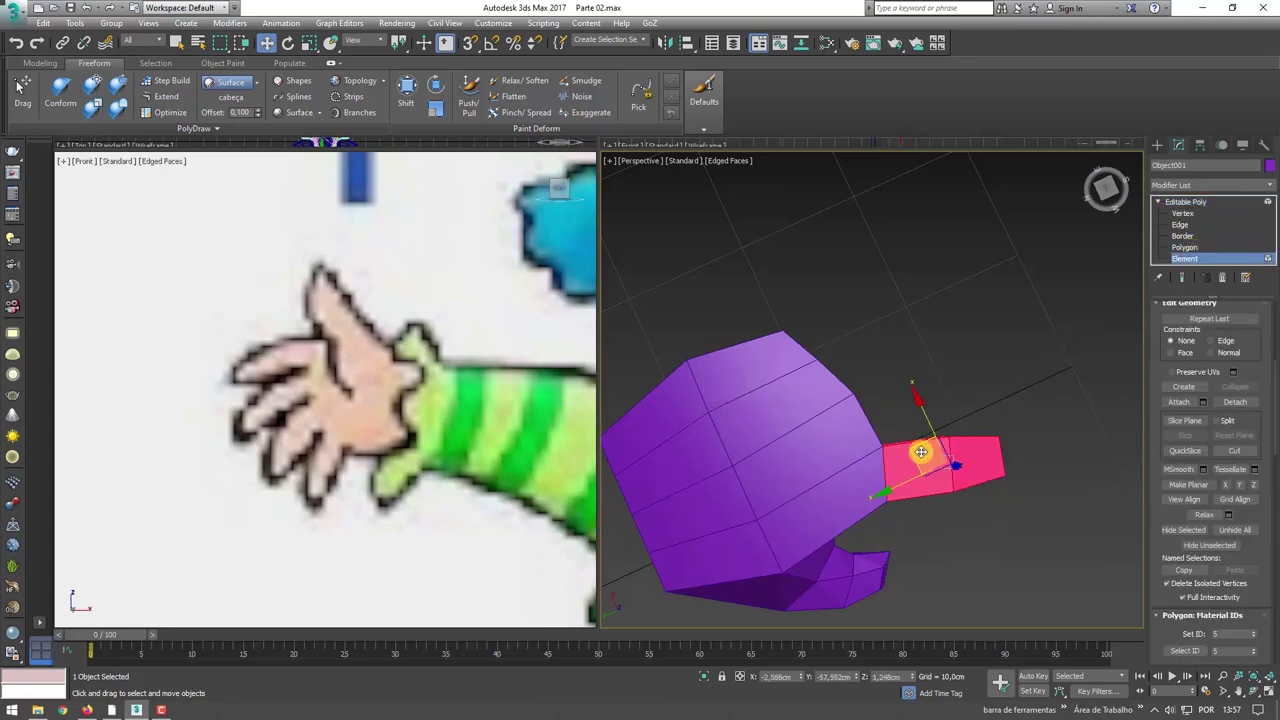
pyautogui.moveTo(920, 451)
pyautogui.mouseDown()
pyautogui.moveTo(914, 403)
pyautogui.moveTo(941, 392)
pyautogui.mouseUp()
pyautogui.press('e')
pyautogui.moveTo(946, 446); pyautogui.dragTo(968, 449)
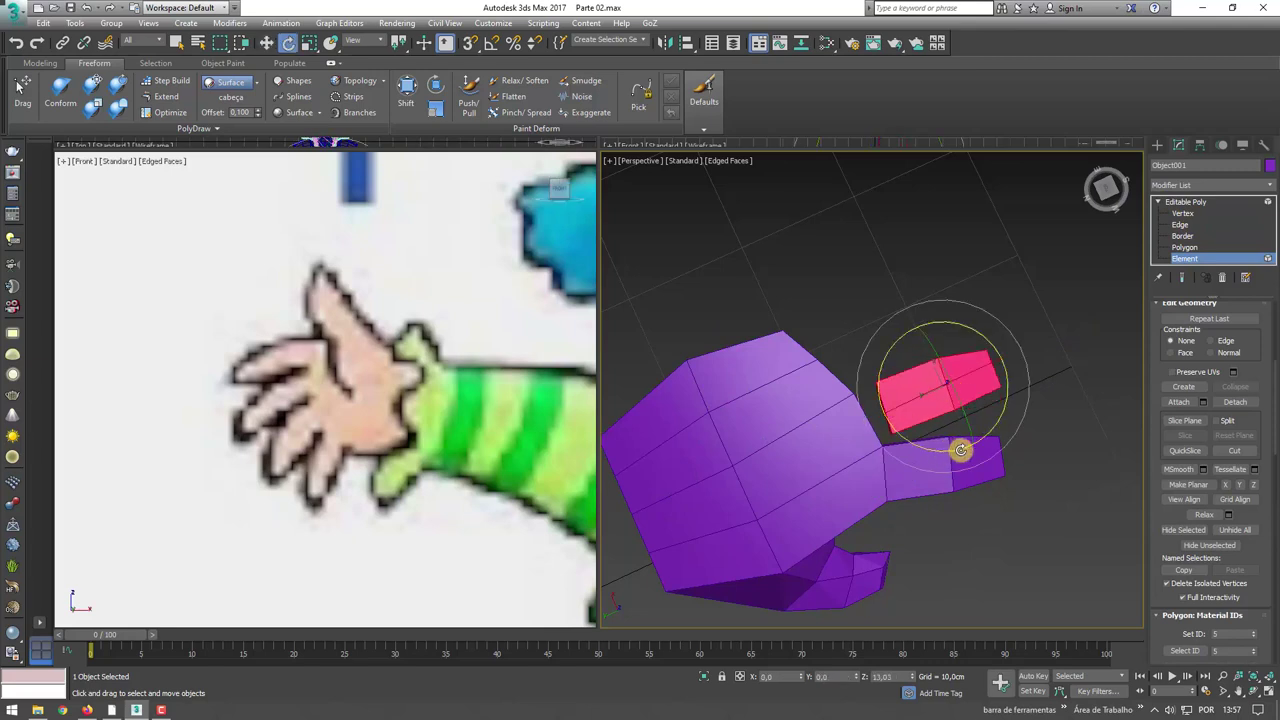
pyautogui.press('w')
pyautogui.moveTo(917, 371); pyautogui.dragTo(878, 322)
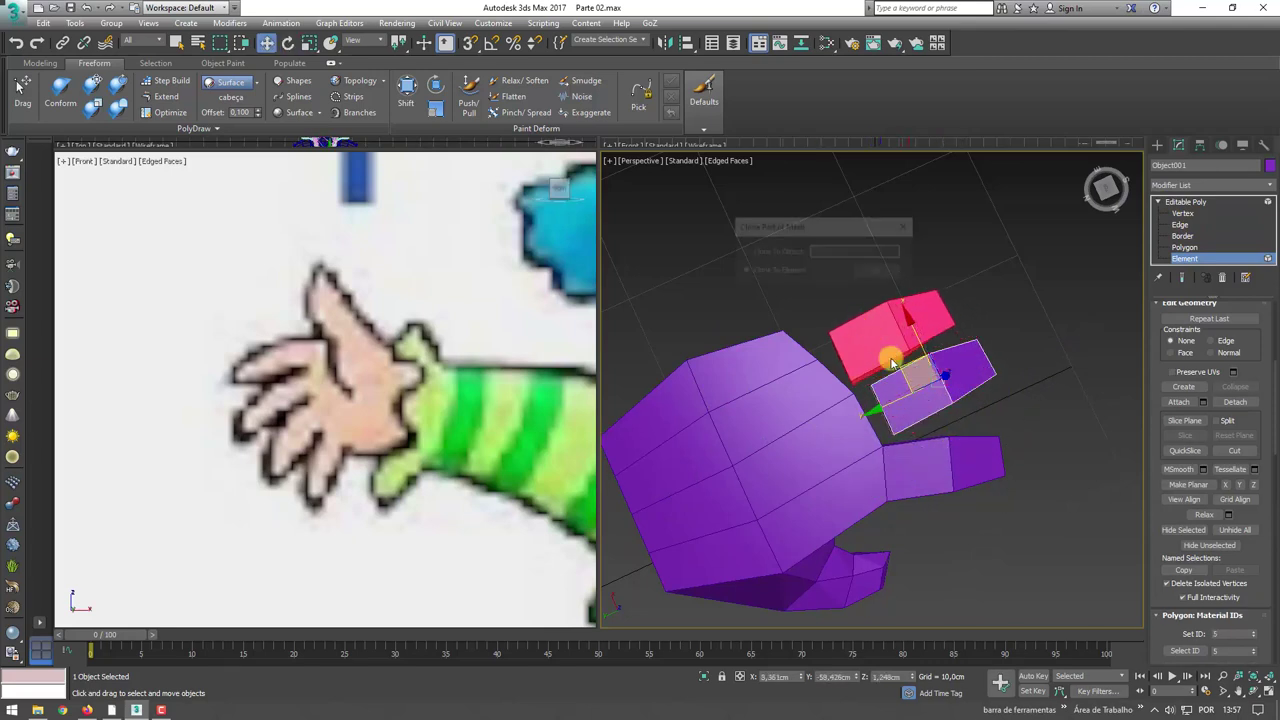
# - Shift-clone the finger block twice, tilting the copies and placing one between the others
pyautogui.click(880, 275)
pyautogui.press('e')
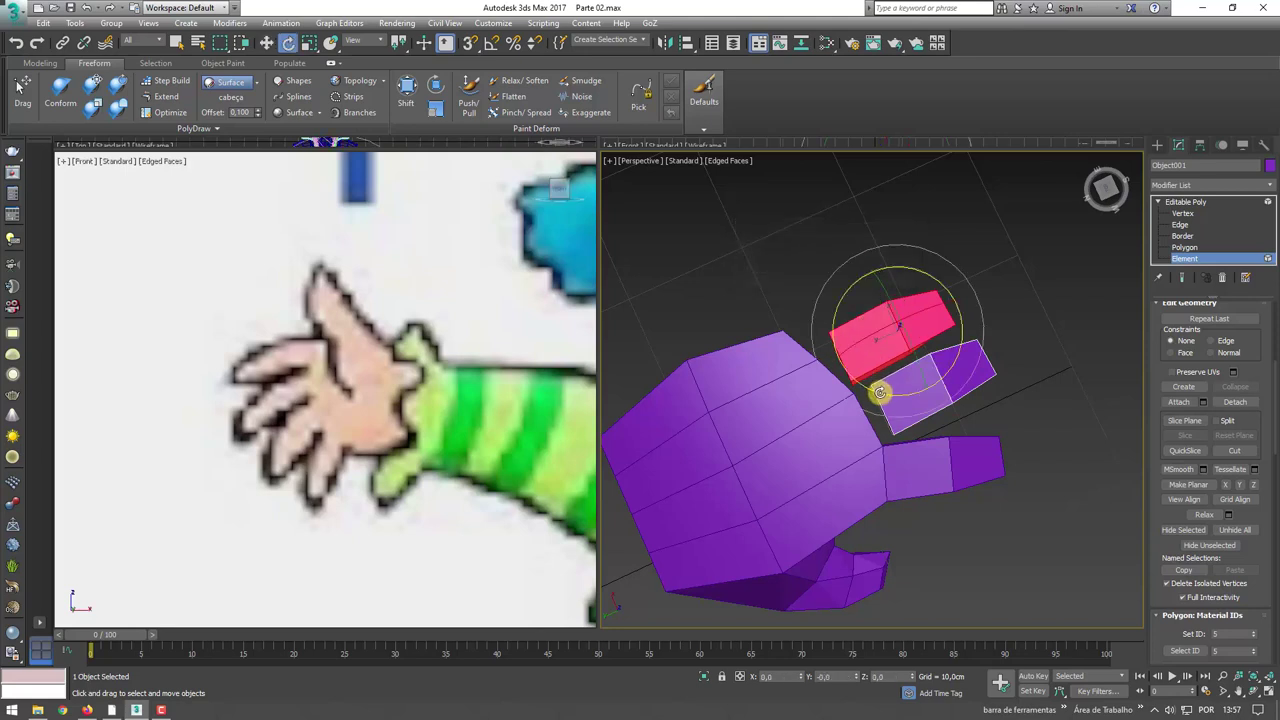
pyautogui.moveTo(879, 392)
pyautogui.mouseDown()
pyautogui.moveTo(894, 380)
pyautogui.moveTo(821, 278)
pyautogui.moveTo(866, 330)
pyautogui.mouseUp()
pyautogui.press('w')
pyautogui.click(870, 250)
pyautogui.press('r')
pyautogui.press('w')
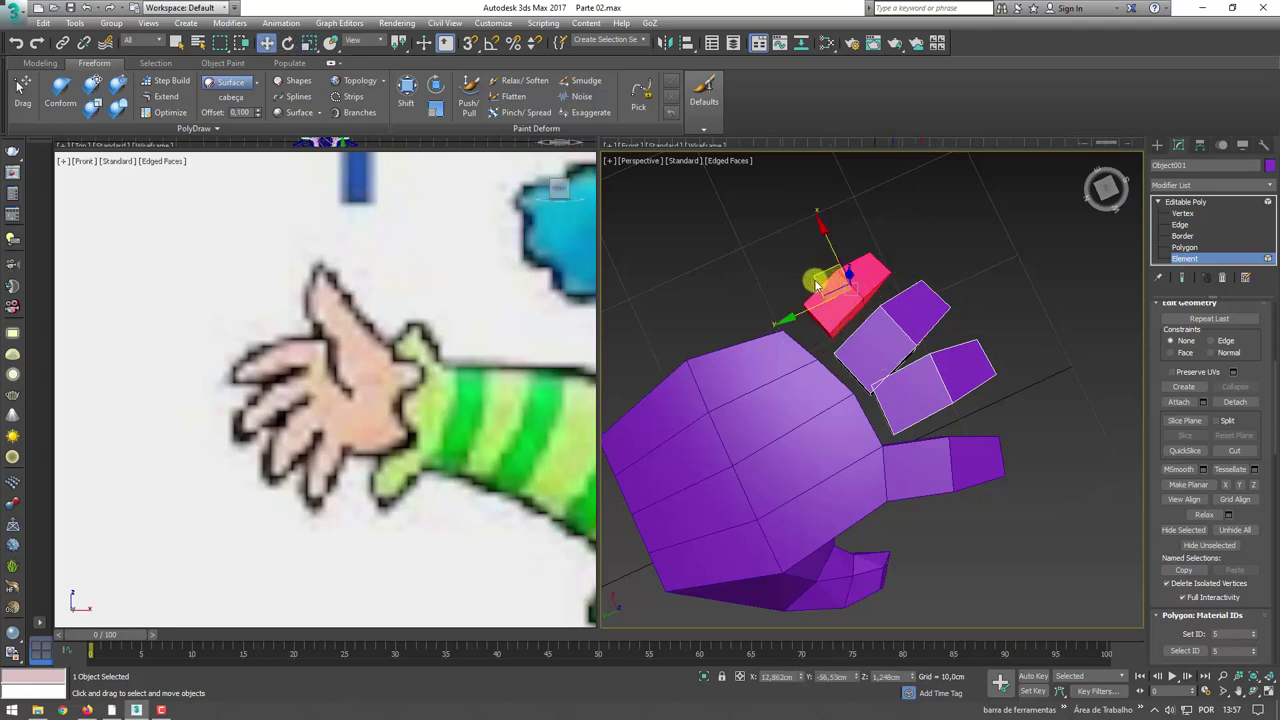
pyautogui.moveTo(818, 296); pyautogui.dragTo(889, 331)
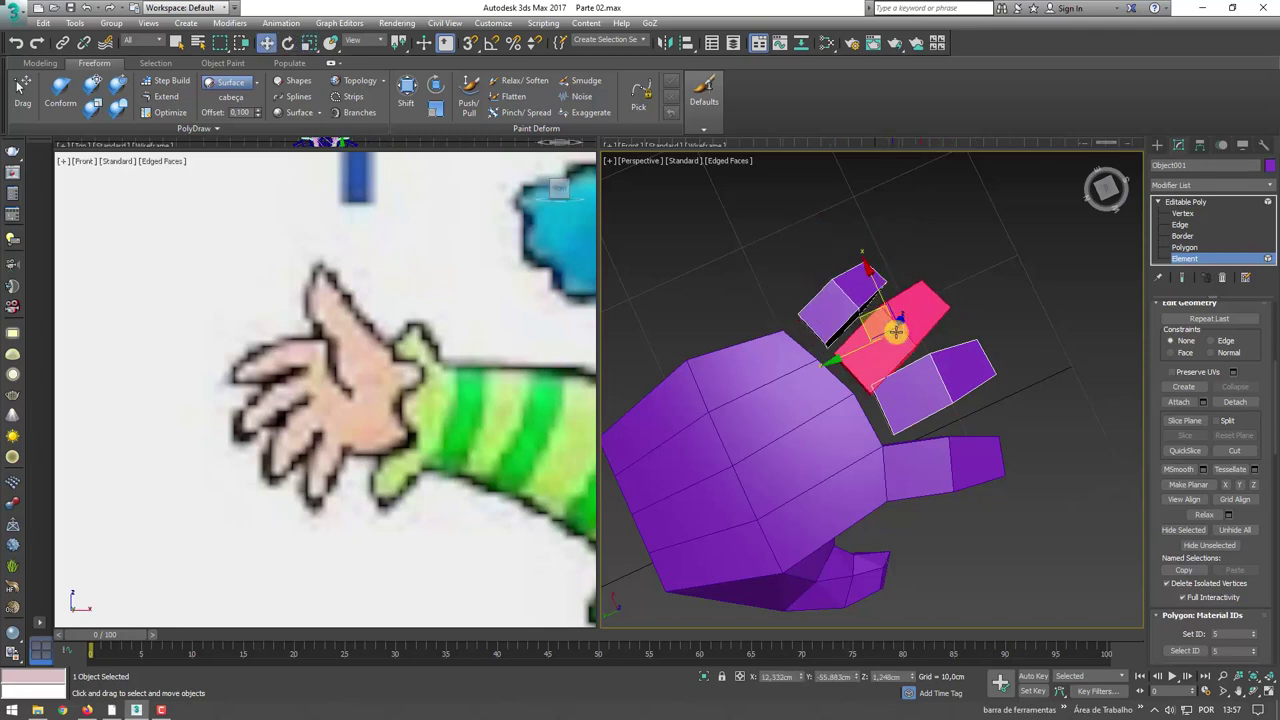
pyautogui.press('e')
pyautogui.press('r')
# - Select each of the three finger blocks in turn and inspect them from a low side angle
pyautogui.click(945, 375)
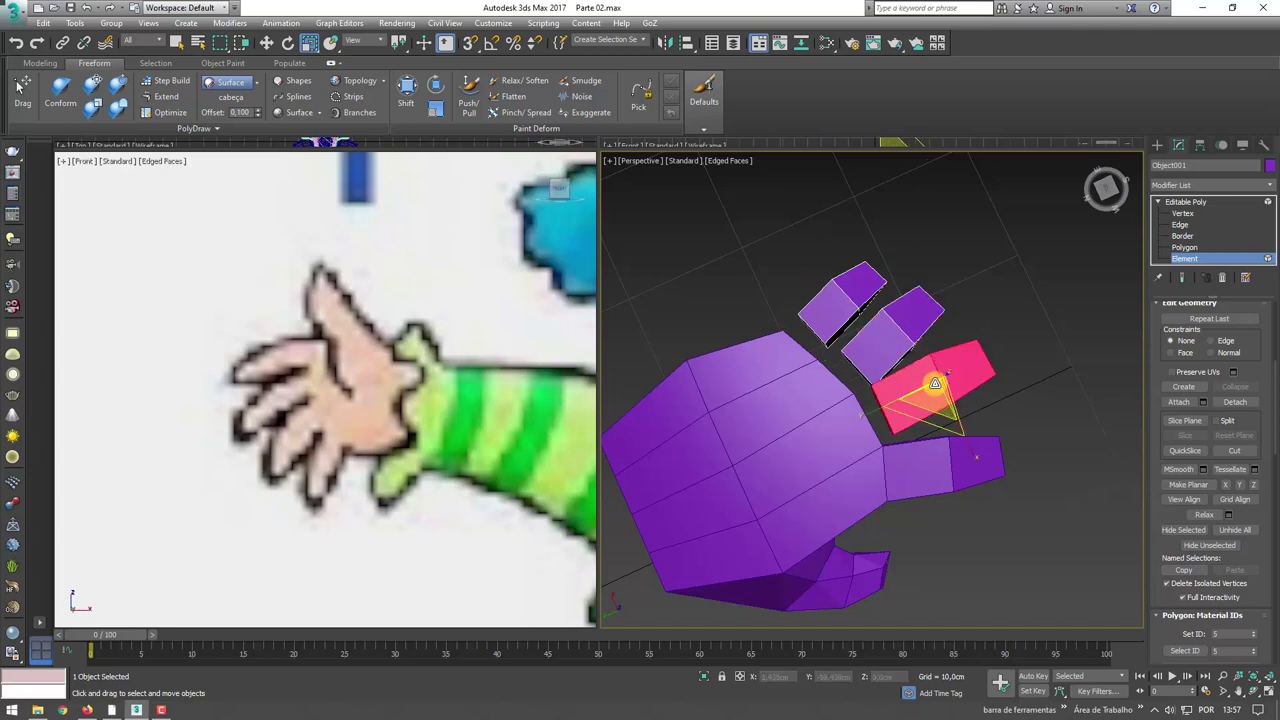
pyautogui.press('w')
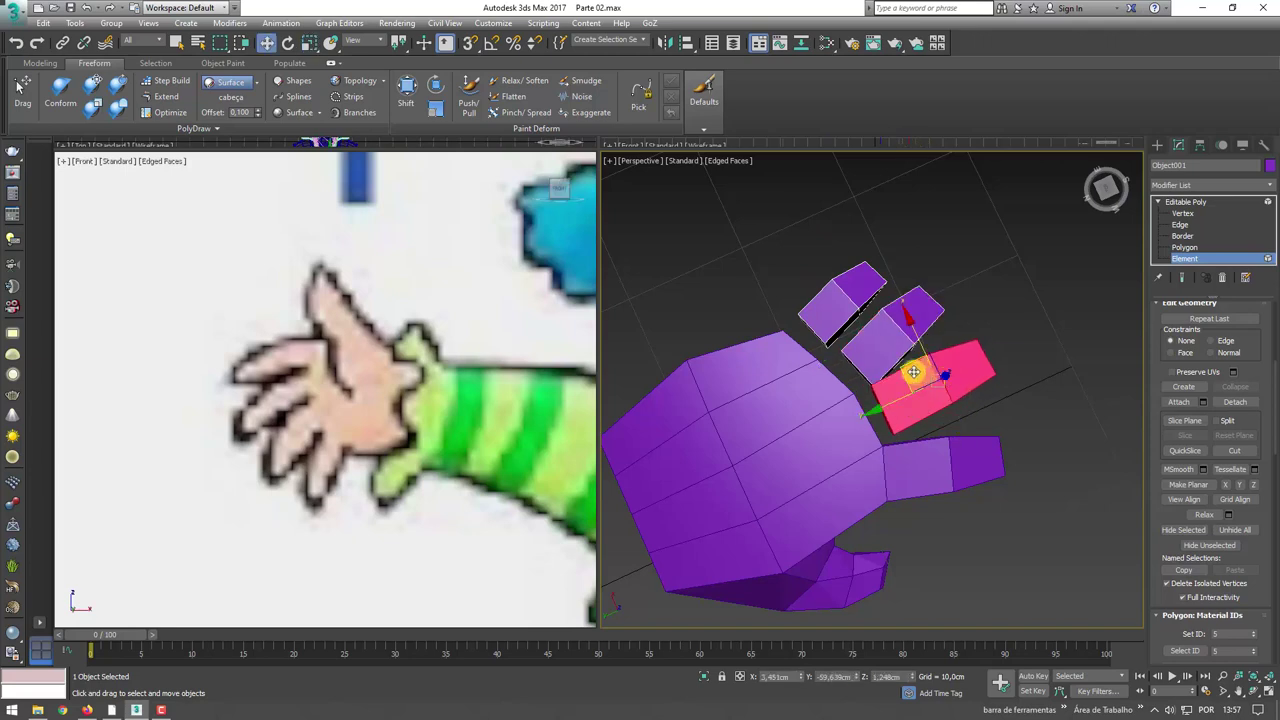
pyautogui.click(859, 322)
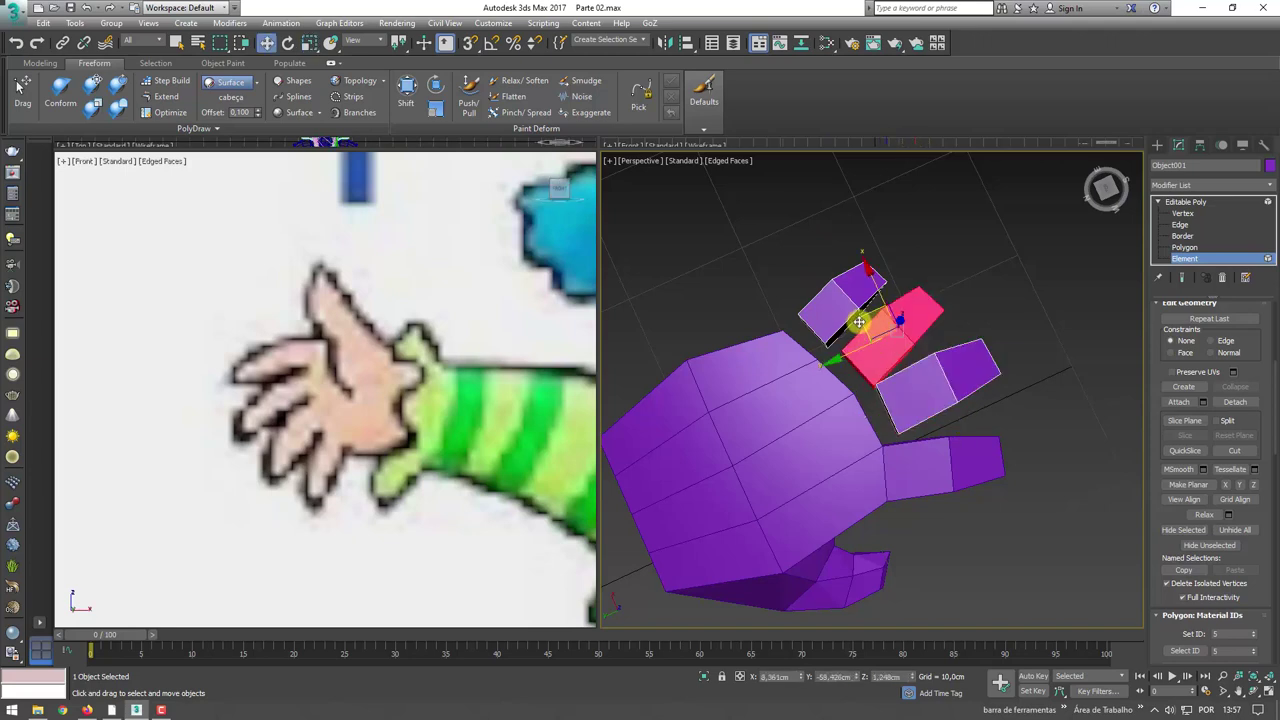
pyautogui.click(841, 300)
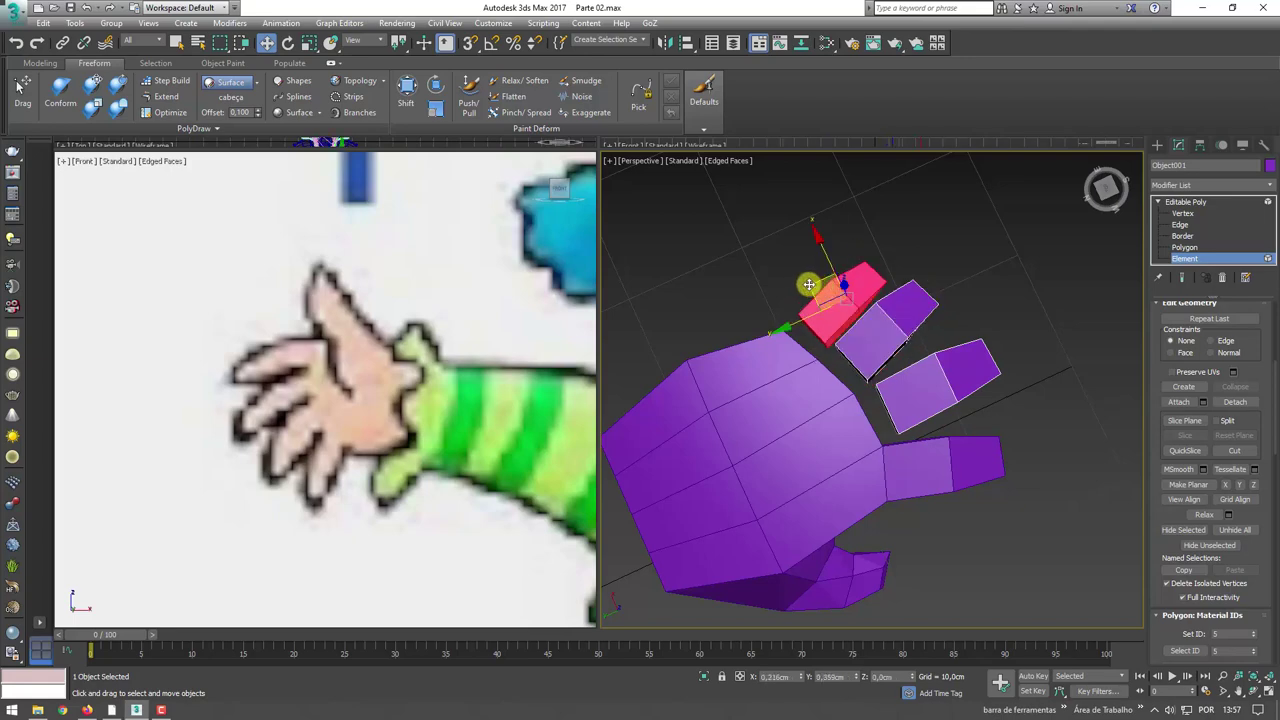
pyautogui.moveTo(816, 282)
pyautogui.keyDown('alt'); pyautogui.mouseDown(button='middle')
pyautogui.moveTo(733, 274)
pyautogui.moveTo(957, 357)
pyautogui.moveTo(909, 357)
pyautogui.mouseUp(button='middle'); pyautogui.keyUp('alt')
pyautogui.press('e')
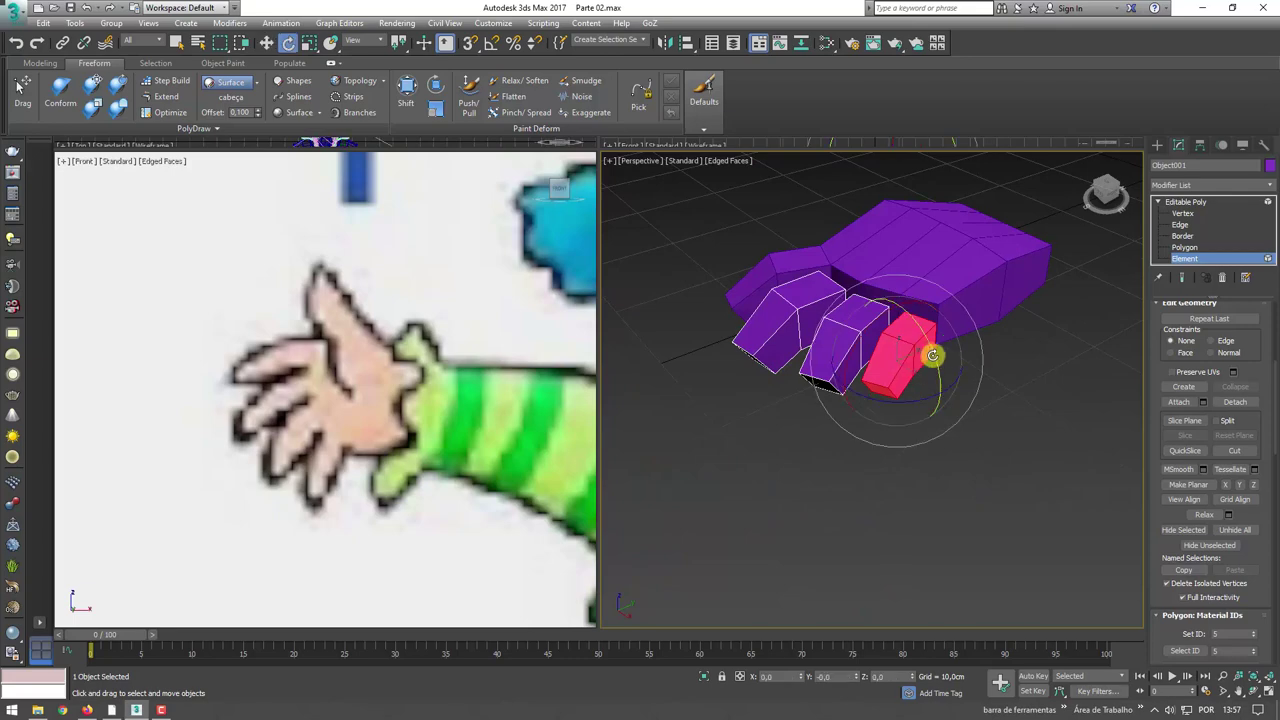
pyautogui.press('w')
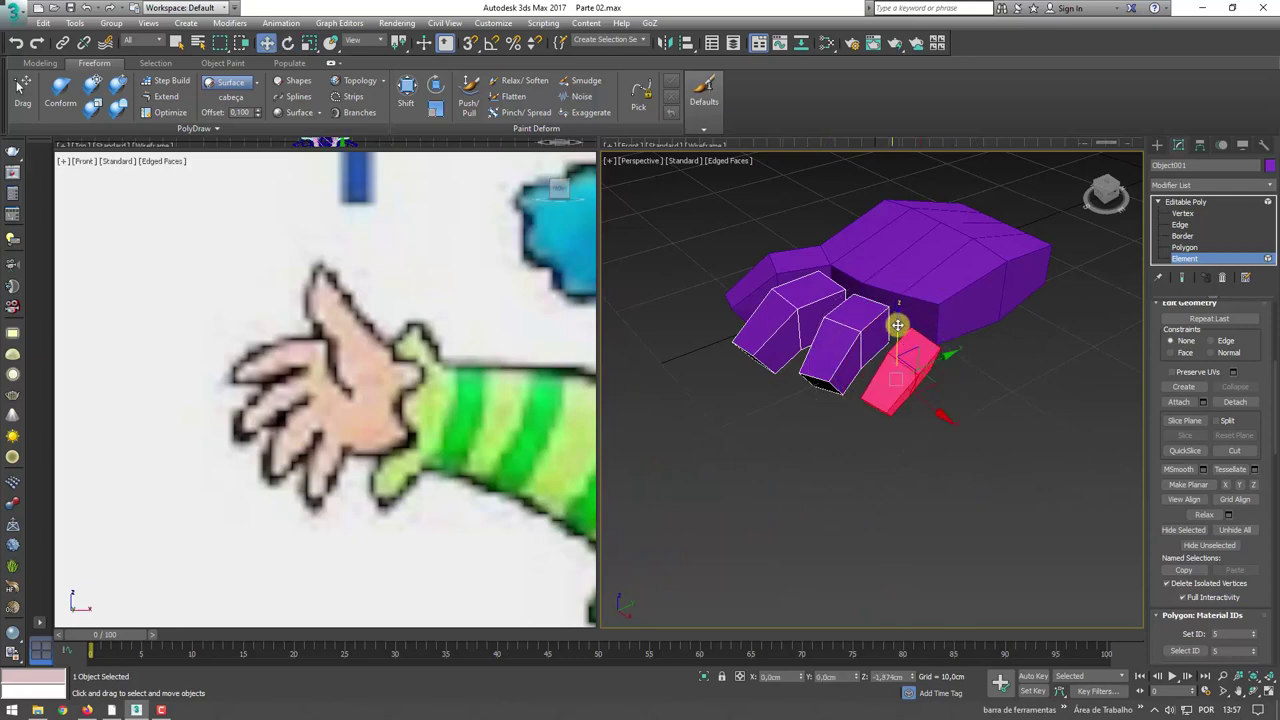
# - Lower the middle finger block slightly, then return to the whole Object001 object
pyautogui.click(858, 322)
pyautogui.press('e')
pyautogui.press('w')
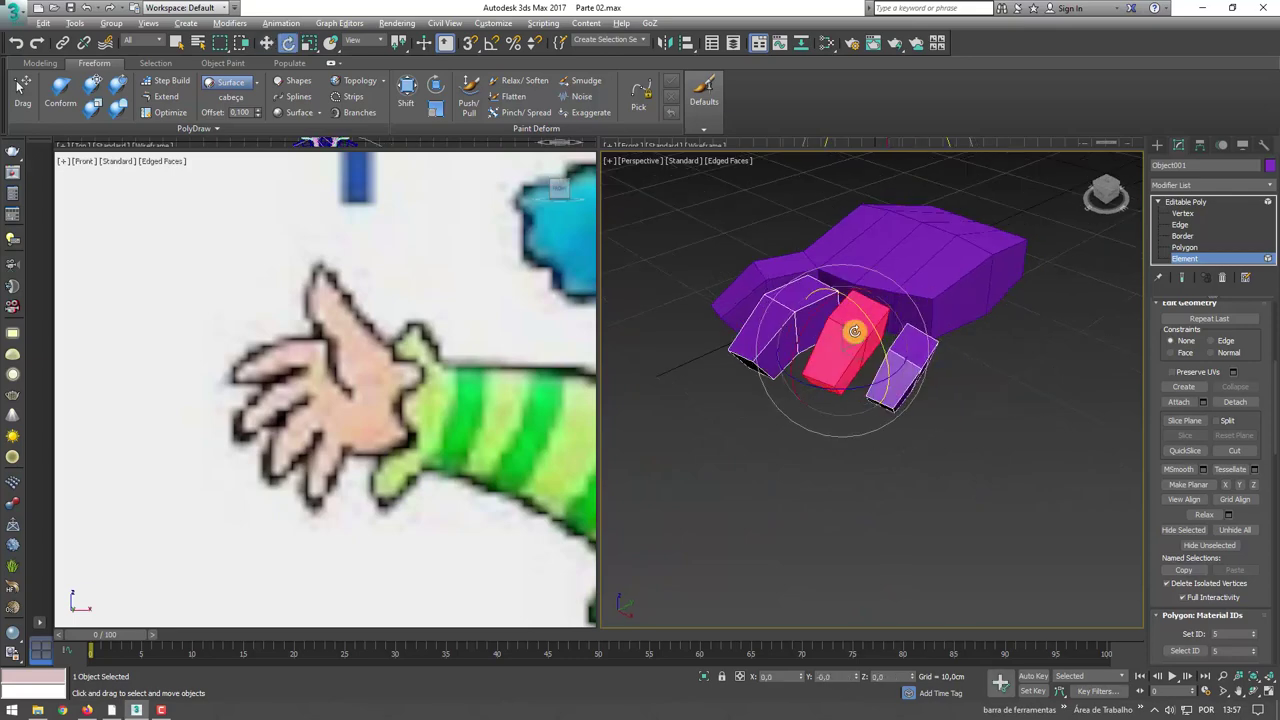
pyautogui.keyDown('alt'); pyautogui.moveTo(875, 334); pyautogui.dragTo(840, 305, button='middle'); pyautogui.keyUp('alt')
pyautogui.moveTo(843, 309); pyautogui.dragTo(843, 322)
pyautogui.click(910, 344)
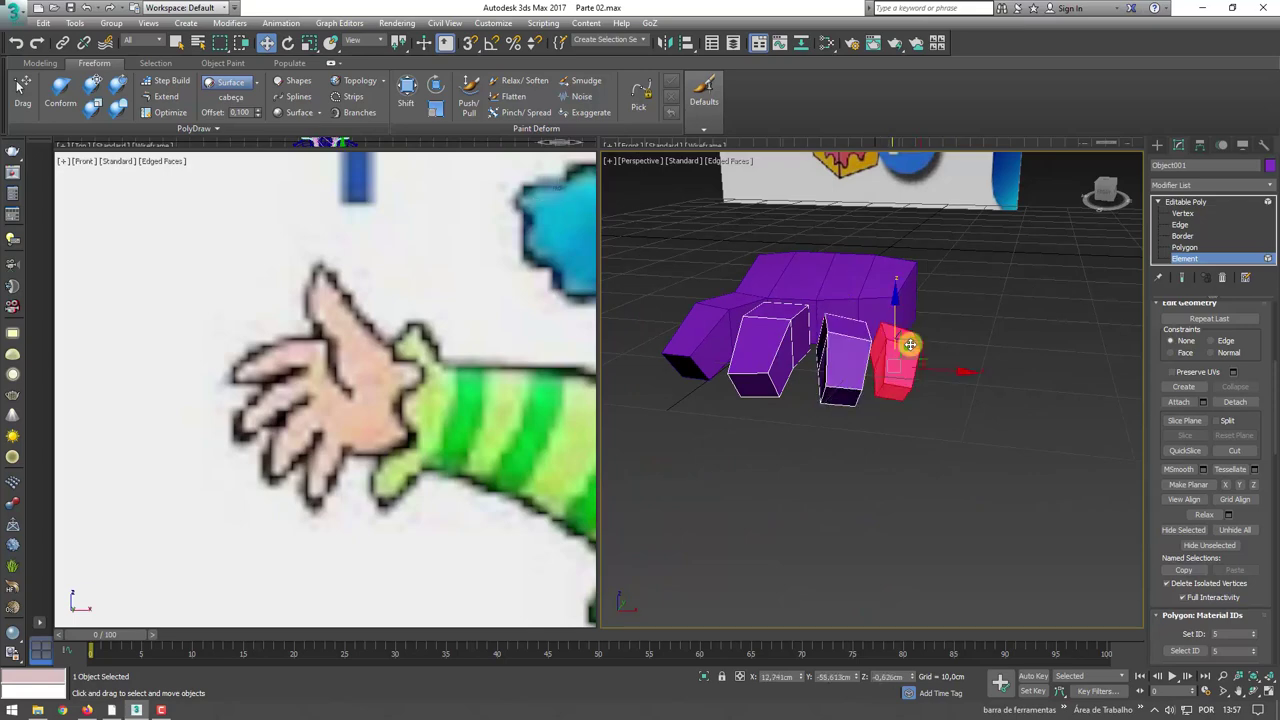
pyautogui.keyDown('alt'); pyautogui.moveTo(901, 329); pyautogui.dragTo(903, 358, button='middle'); pyautogui.keyUp('alt')
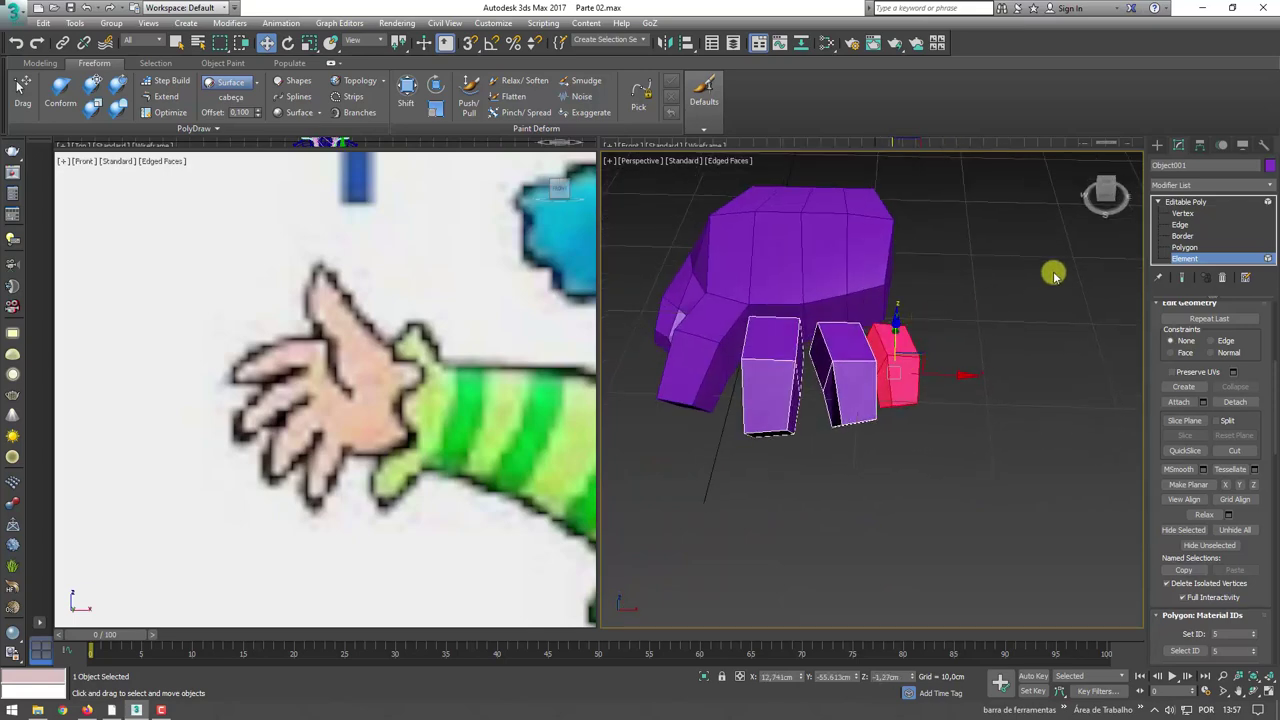
pyautogui.keyDown('alt'); pyautogui.moveTo(1053, 275); pyautogui.dragTo(1063, 346, button='middle'); pyautogui.keyUp('alt')
pyautogui.click(1215, 201)
# - Attach Object001's finger blocks to the Box004 palm
pyautogui.keyDown('alt'); pyautogui.moveTo(974, 366); pyautogui.dragTo(950, 350, button='middle'); pyautogui.keyUp('alt')
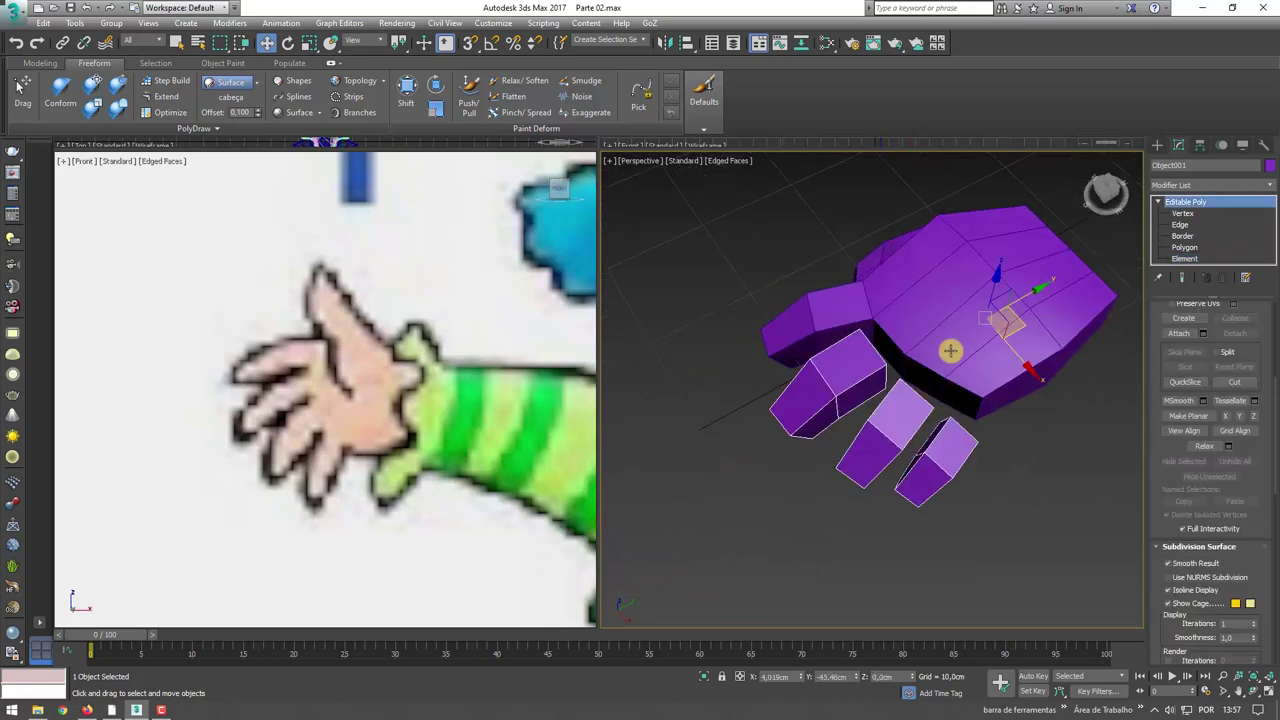
pyautogui.click(1074, 432)
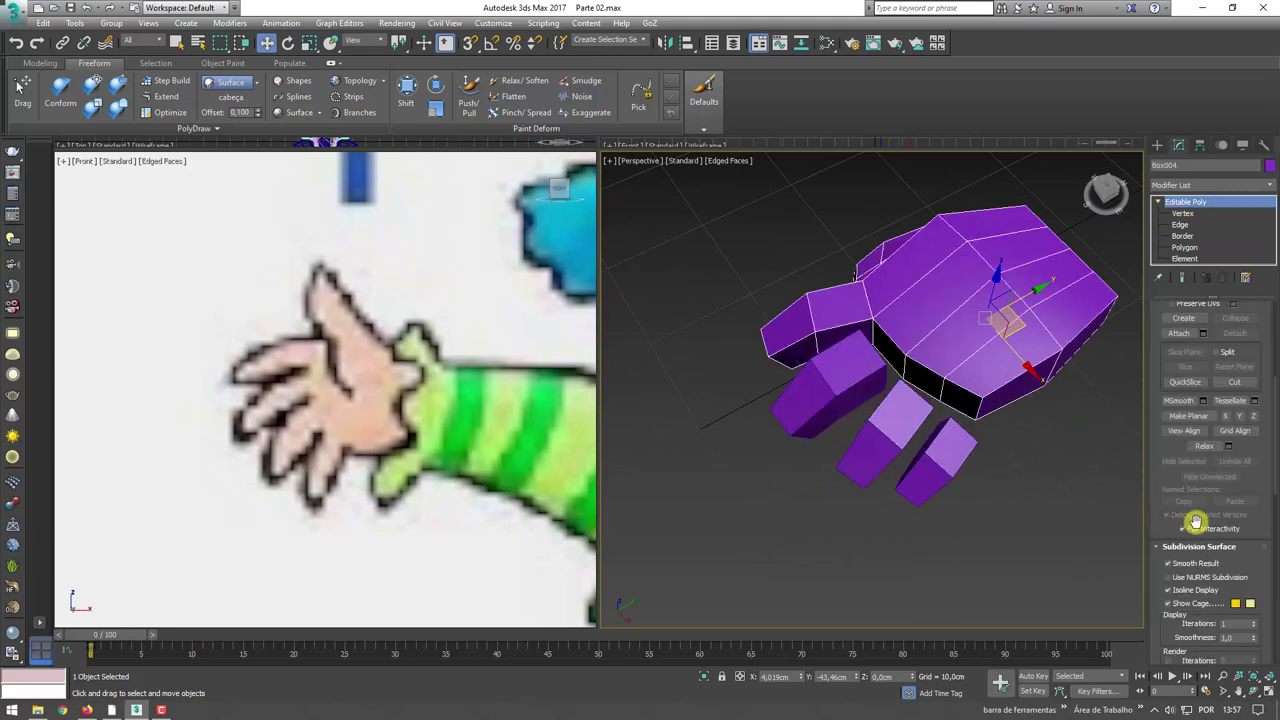
pyautogui.moveTo(1152, 381); pyautogui.dragTo(1152, 437)
pyautogui.click(1179, 385)
pyautogui.click(853, 349)
pyautogui.rightClick(943, 382)
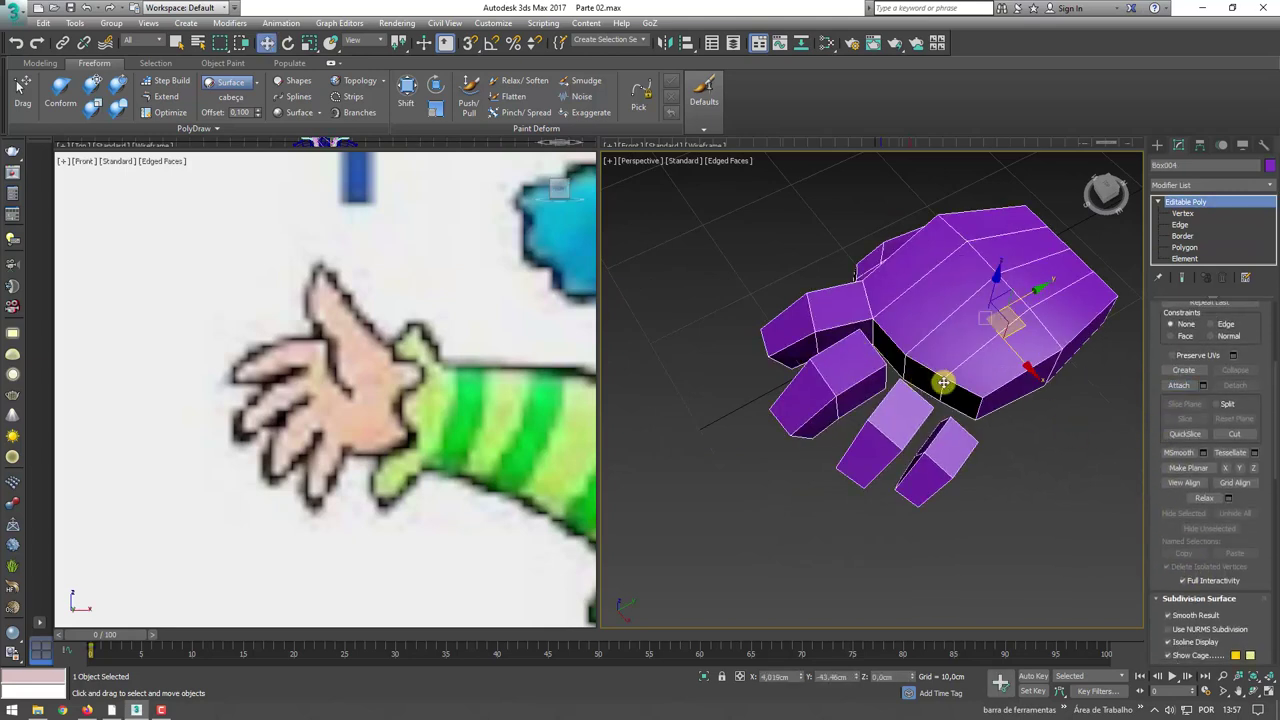
# - Delete the palm polygon in the knuckle gap, then switch to Edge level
pyautogui.click(1183, 247)
pyautogui.click(905, 365)
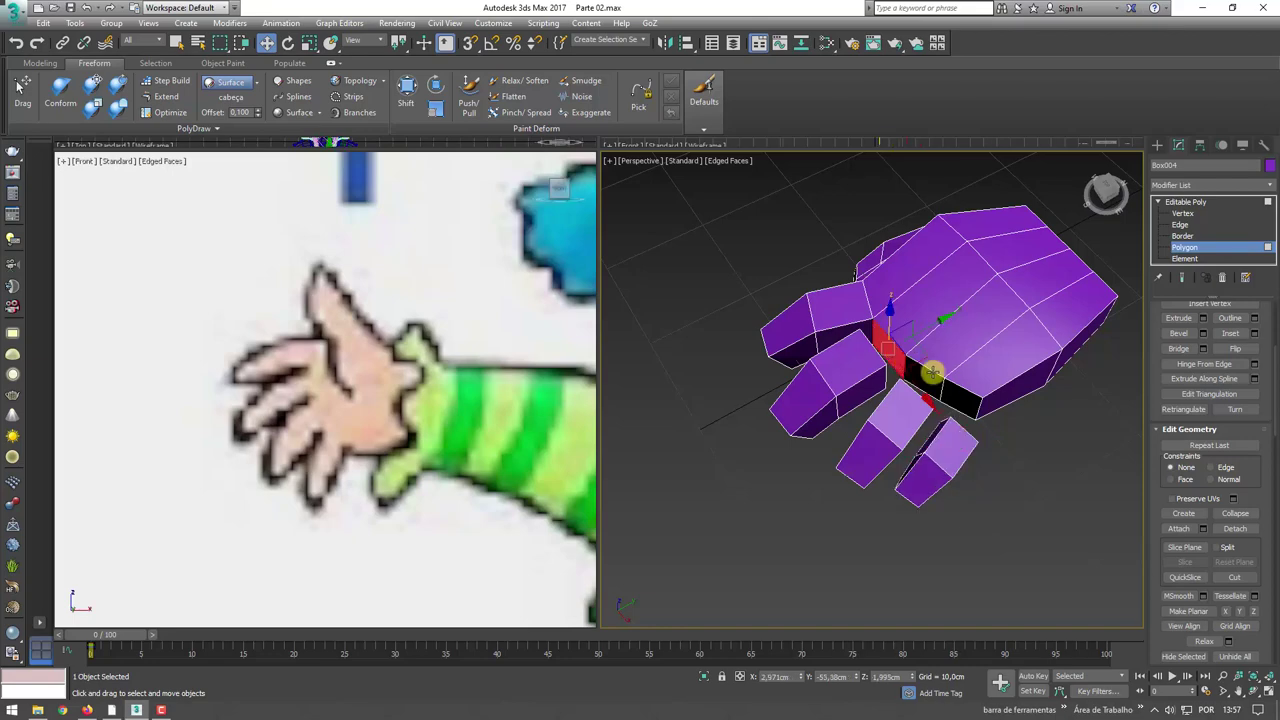
pyautogui.press('Delete')
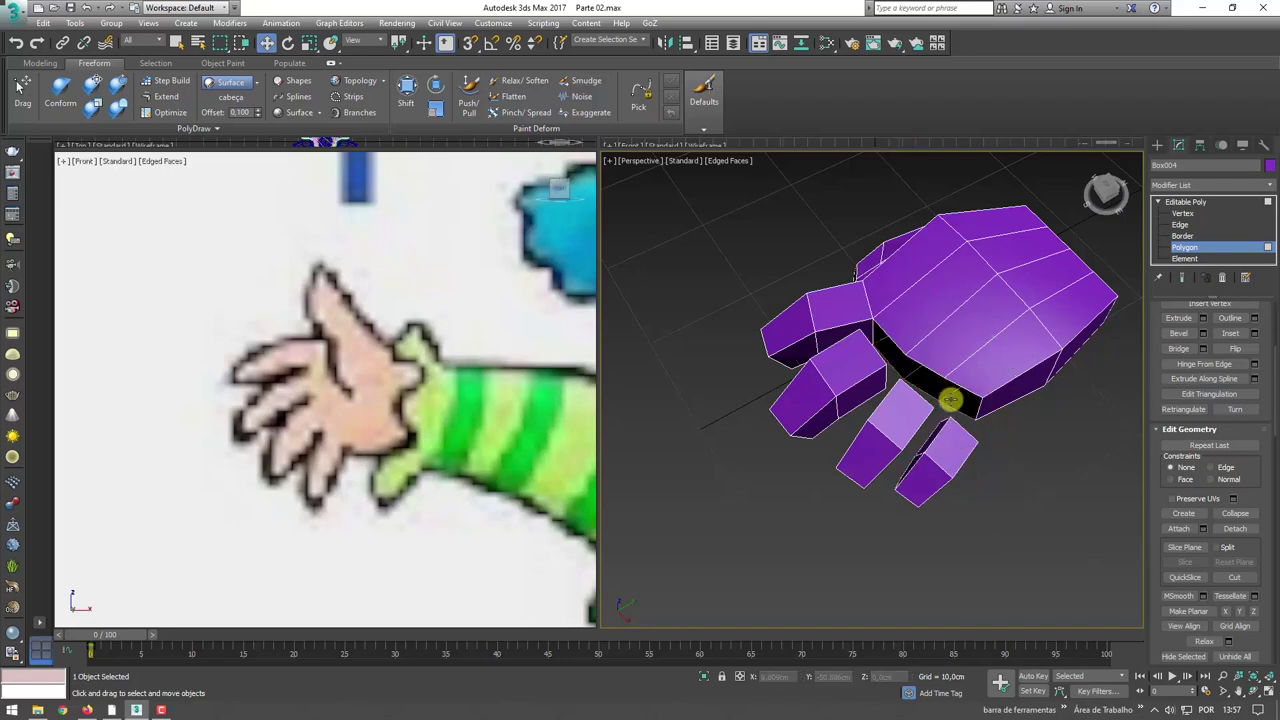
pyautogui.scroll(4, 950, 399)
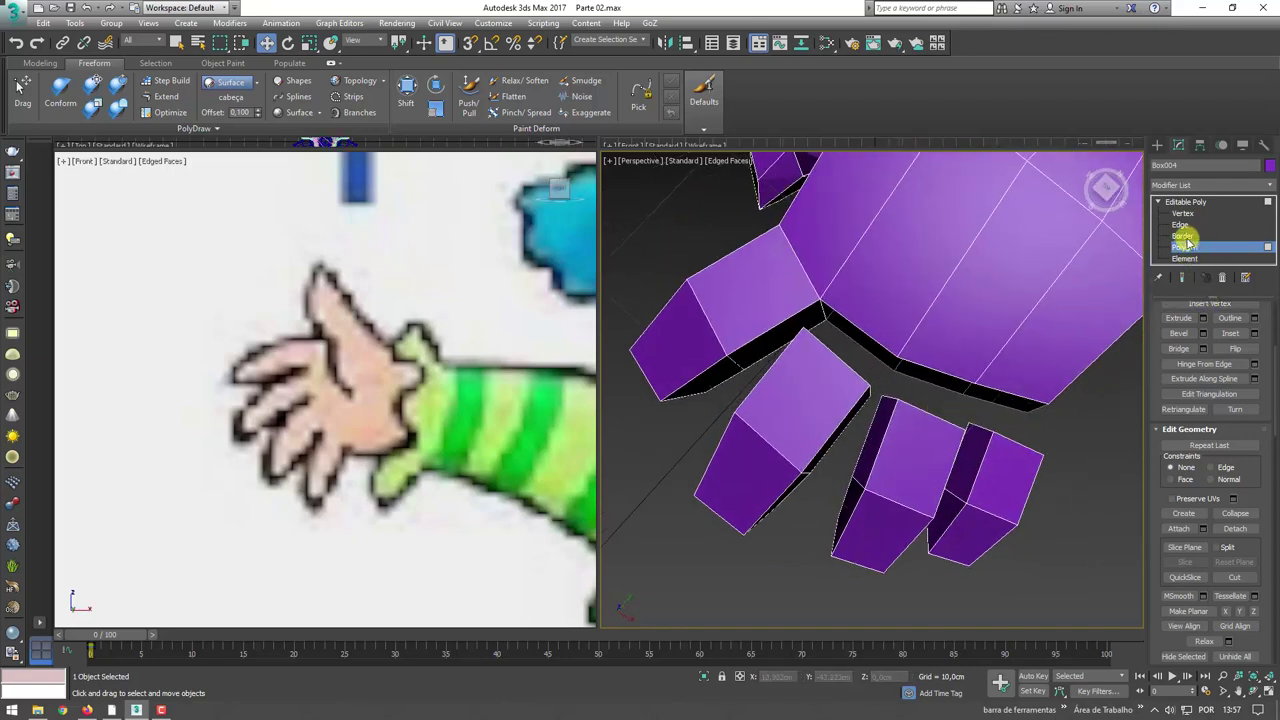
pyautogui.click(1181, 224)
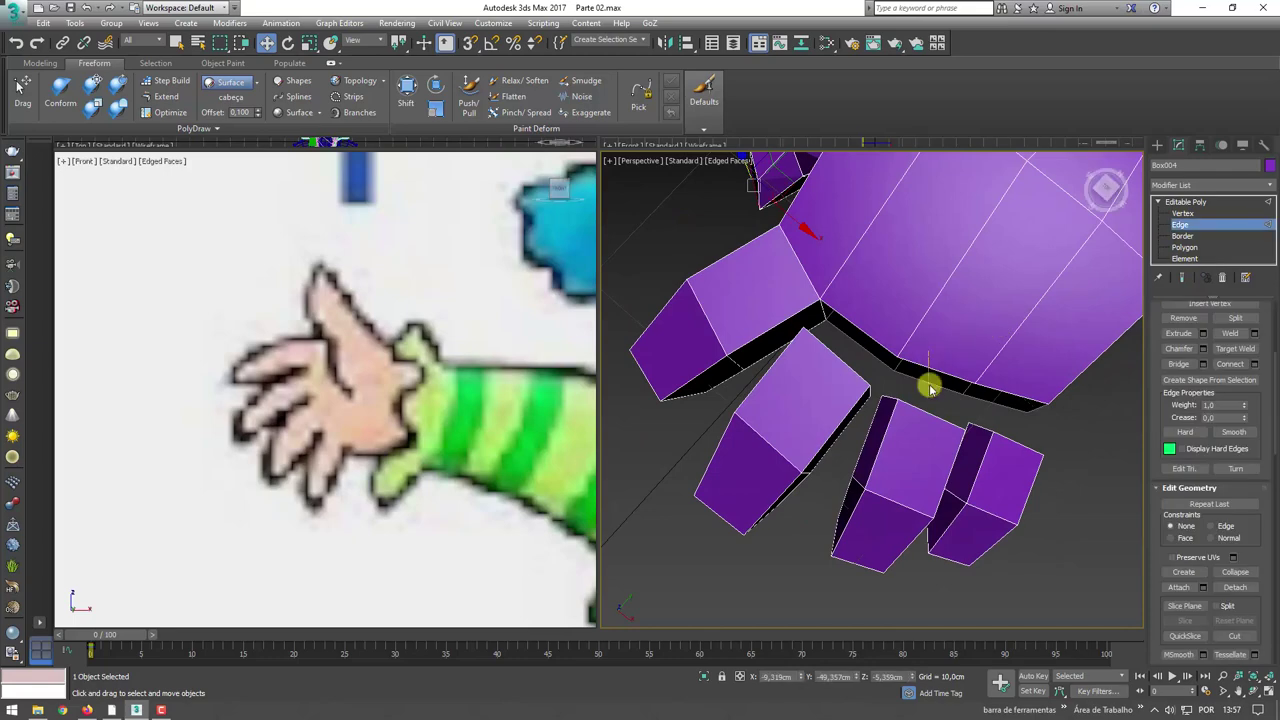
# - Select opposite edges across the first finger gap and Bridge them with a polygon
pyautogui.keyDown('alt'); pyautogui.moveTo(918, 425); pyautogui.dragTo(885, 446, button='middle'); pyautogui.keyUp('alt')
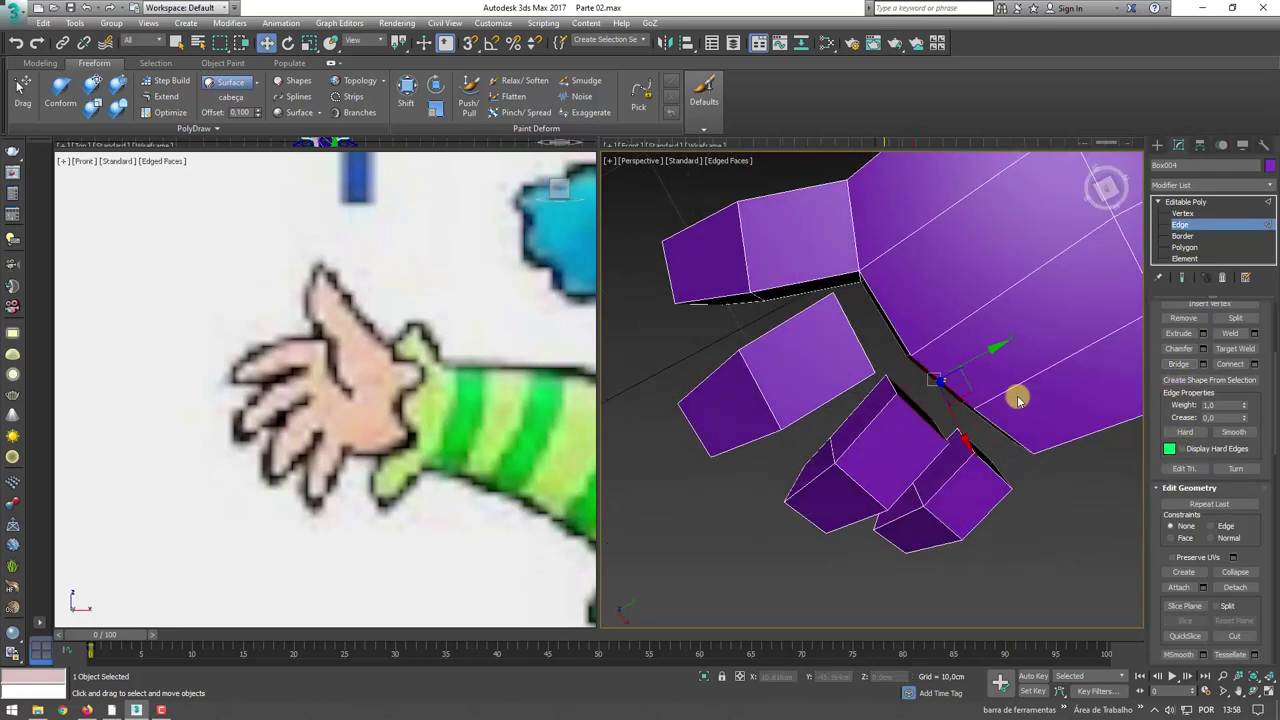
pyautogui.moveTo(951, 400)
pyautogui.keyDown('alt'); pyautogui.mouseDown(button='middle')
pyautogui.moveTo(931, 386)
pyautogui.moveTo(930, 410)
pyautogui.mouseUp(button='middle'); pyautogui.keyUp('alt')
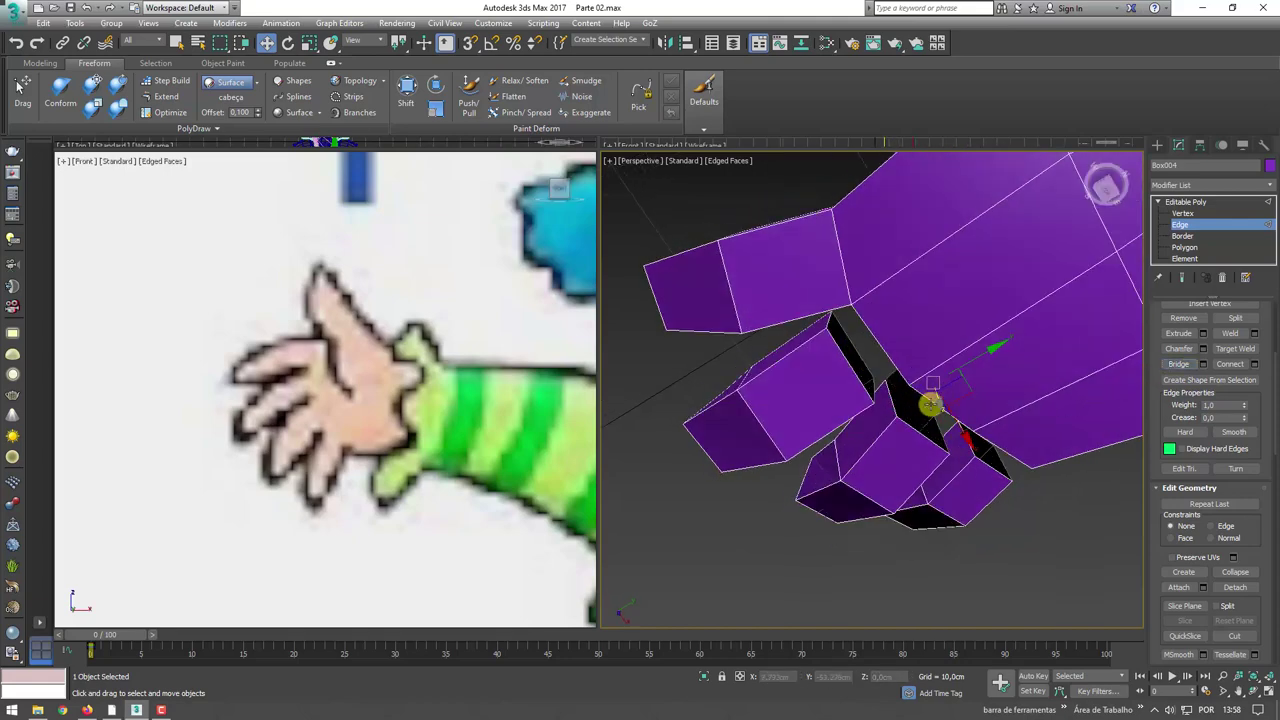
pyautogui.click(941, 408)
pyautogui.click(915, 430)
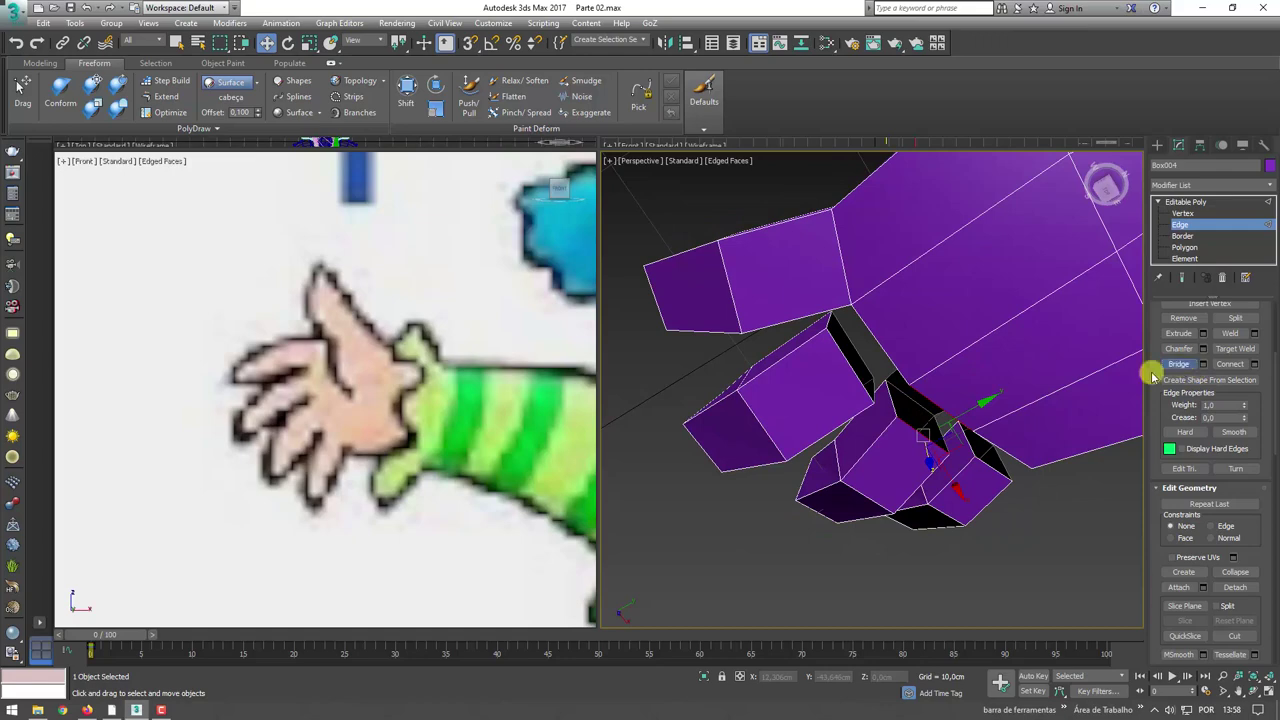
pyautogui.keyDown('alt'); pyautogui.moveTo(951, 357); pyautogui.dragTo(1000, 393, button='middle'); pyautogui.keyUp('alt')
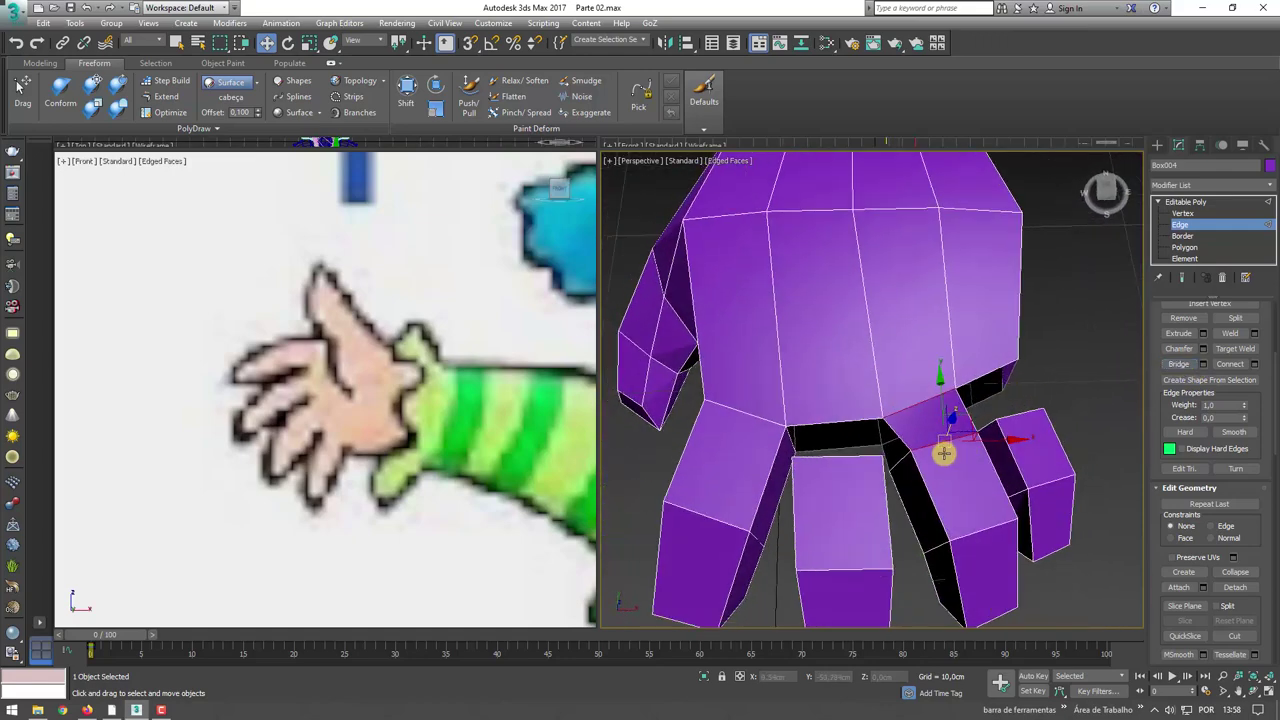
pyautogui.moveTo(883, 453)
pyautogui.keyDown('alt'); pyautogui.mouseDown(button='middle')
pyautogui.moveTo(829, 465)
pyautogui.moveTo(845, 465)
pyautogui.mouseUp(button='middle'); pyautogui.keyUp('alt')
pyautogui.click(831, 444)
pyautogui.click(845, 465)
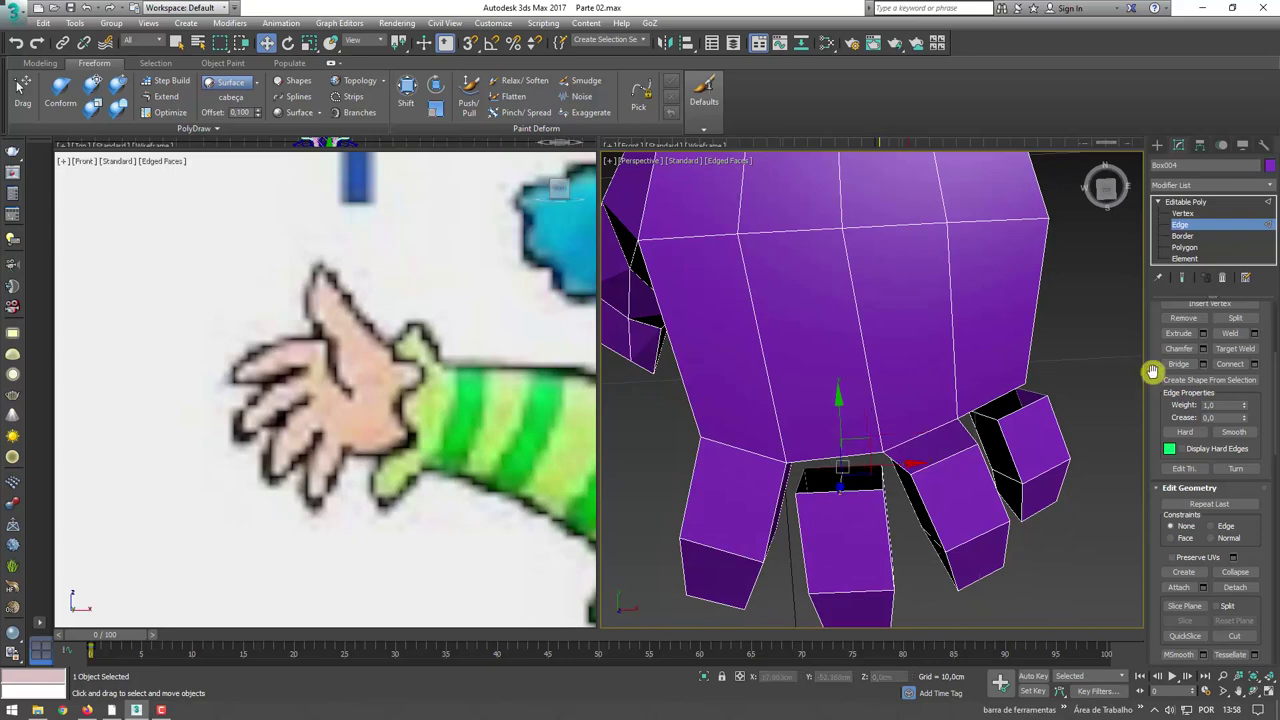
pyautogui.click(826, 460)
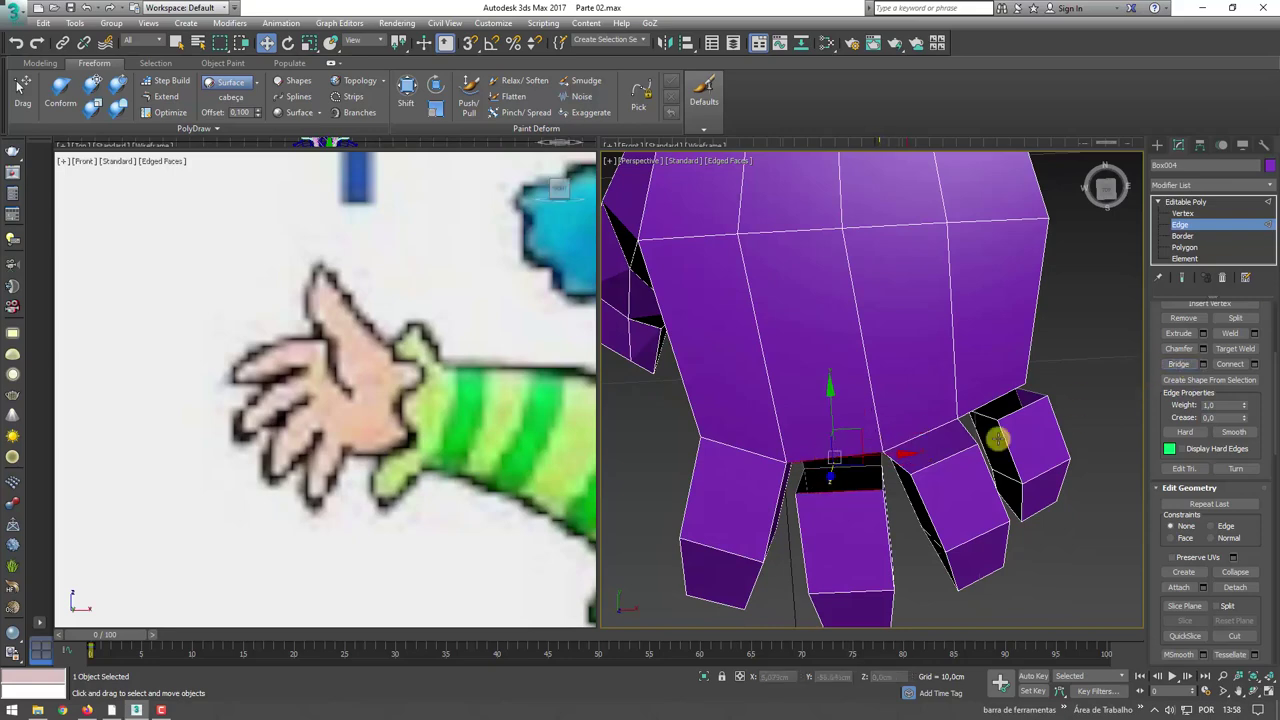
pyautogui.click(1181, 364)
# - Select the facing edges across the next finger gap
pyautogui.moveTo(1014, 420)
pyautogui.keyDown('alt'); pyautogui.mouseDown(button='middle')
pyautogui.moveTo(1009, 461)
pyautogui.moveTo(986, 457)
pyautogui.moveTo(814, 334)
pyautogui.moveTo(849, 366)
pyautogui.mouseUp(button='middle'); pyautogui.keyUp('alt')
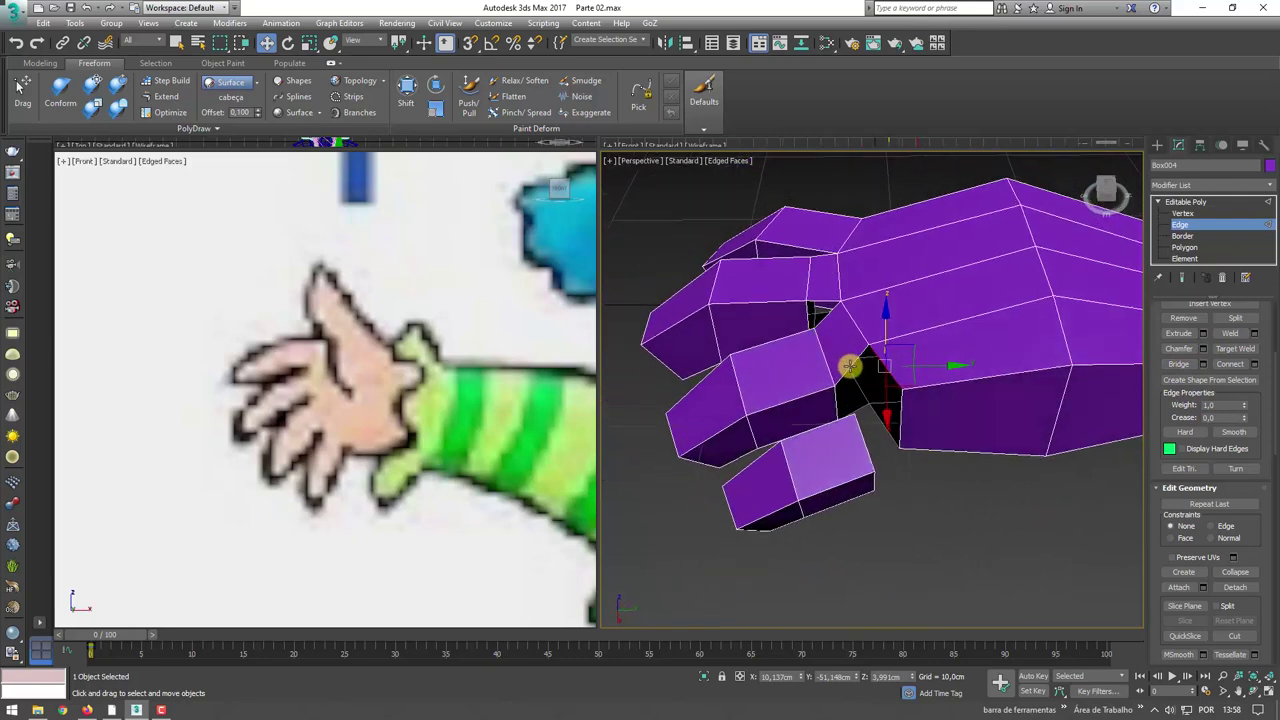
pyautogui.click(849, 366)
pyautogui.click(856, 416)
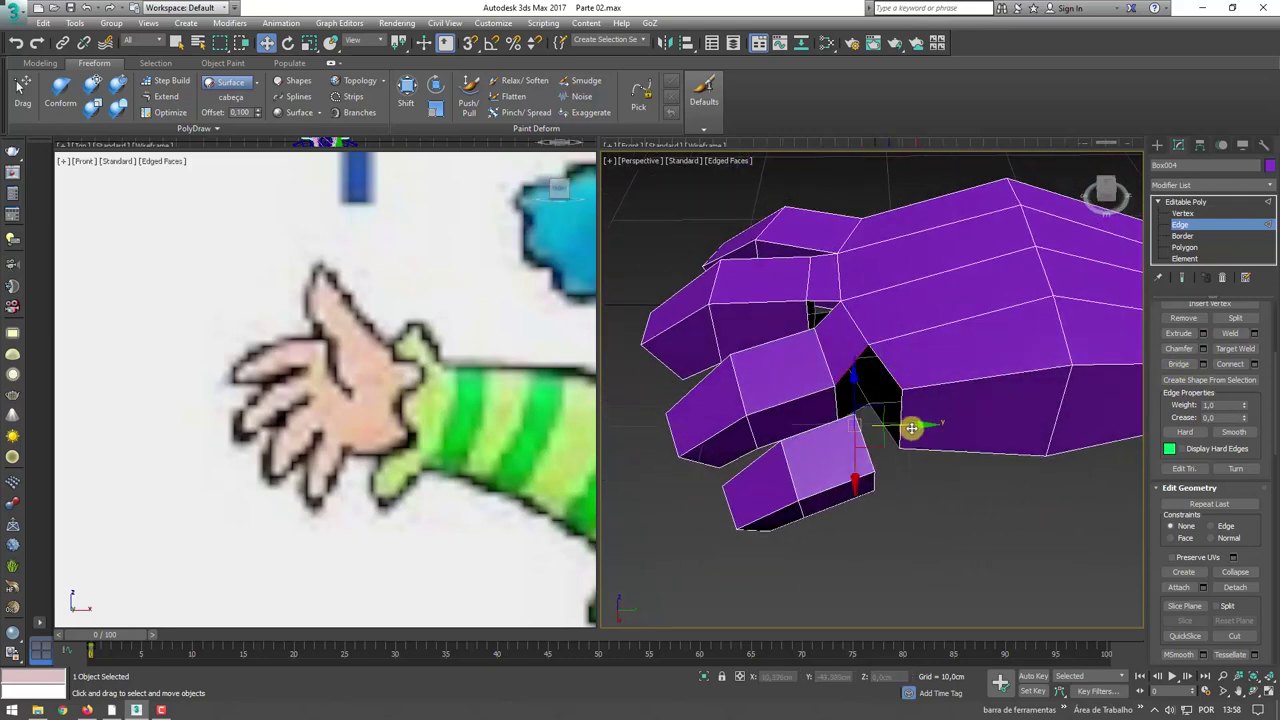
pyautogui.click(858, 385)
pyautogui.click(850, 370)
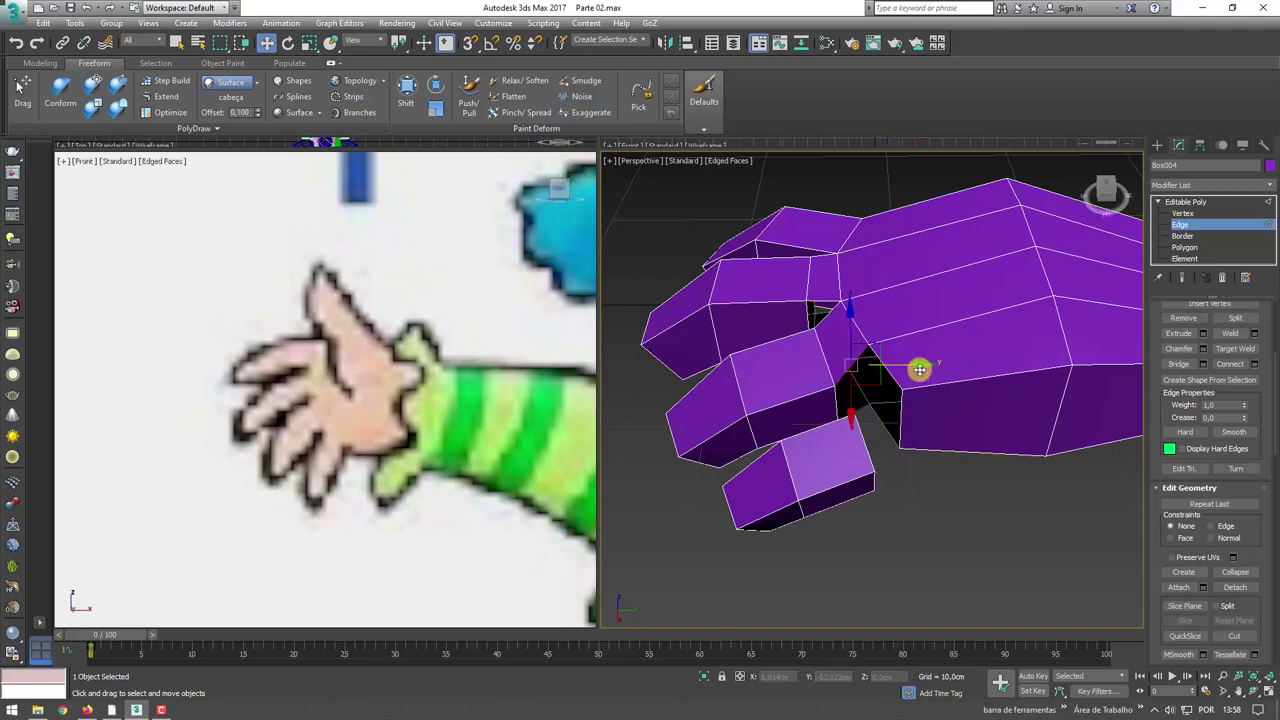
# - Remove the stray edge on the small finger, then return to Vertex mode
pyautogui.keyDown('alt'); pyautogui.moveTo(928, 367); pyautogui.dragTo(1100, 390, button='middle'); pyautogui.keyUp('alt')
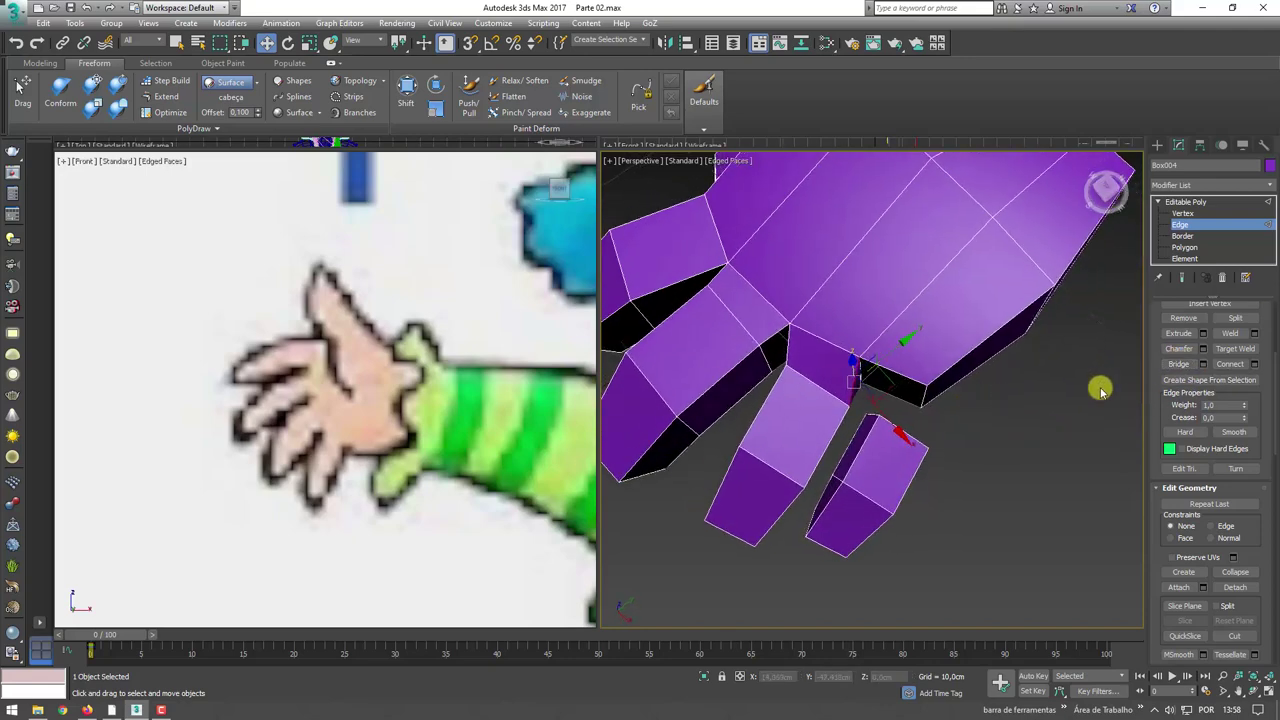
pyautogui.click(1207, 235)
pyautogui.click(910, 376)
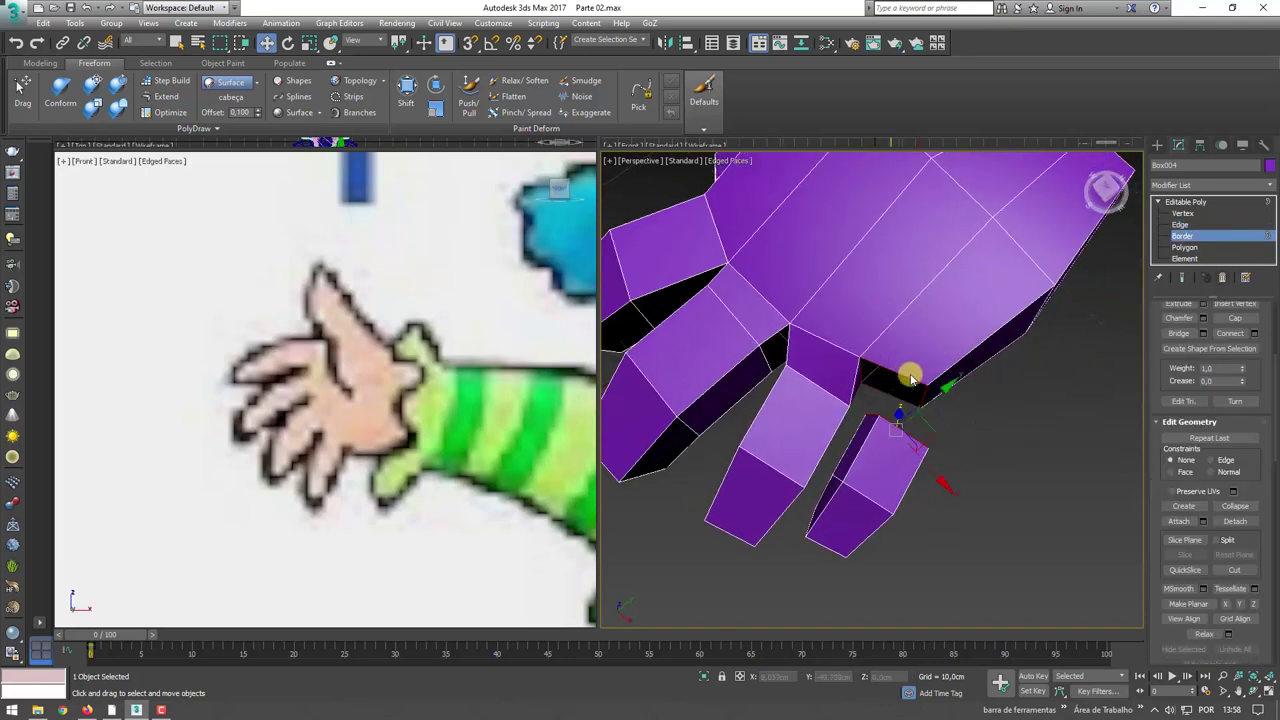
pyautogui.keyDown('alt'); pyautogui.moveTo(980, 423); pyautogui.dragTo(1005, 434, button='middle'); pyautogui.keyUp('alt')
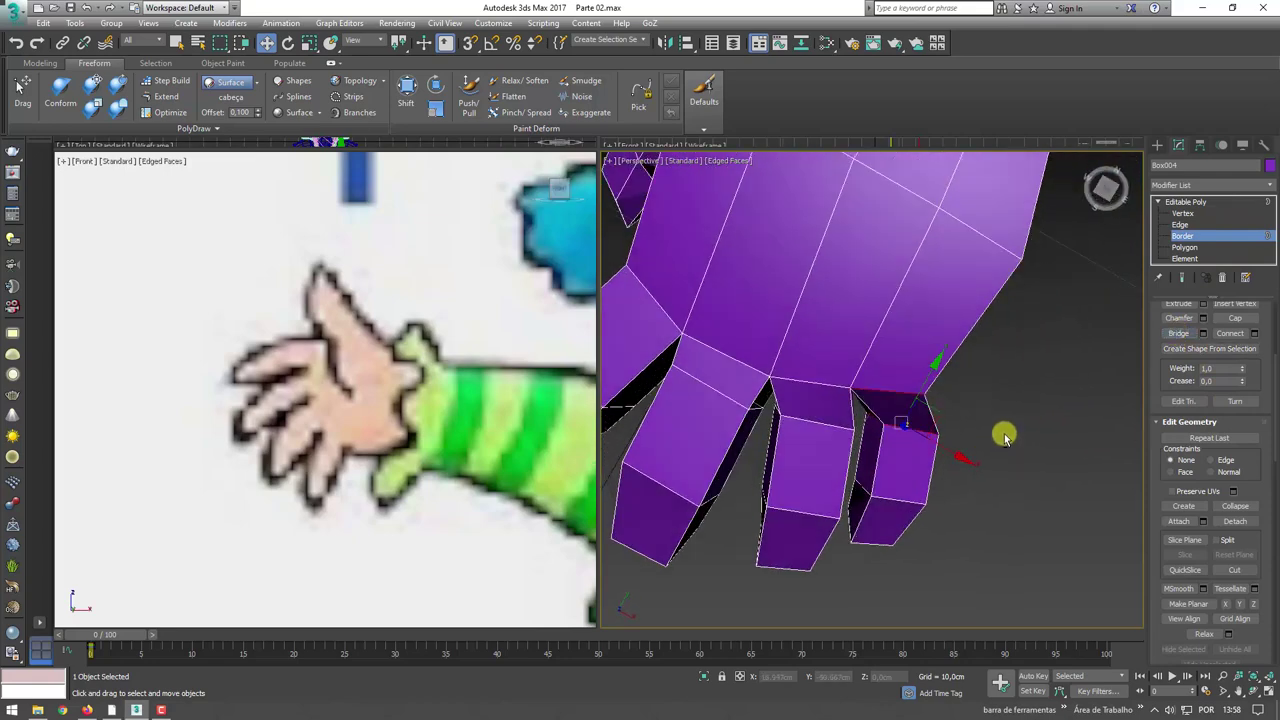
pyautogui.click(1182, 225)
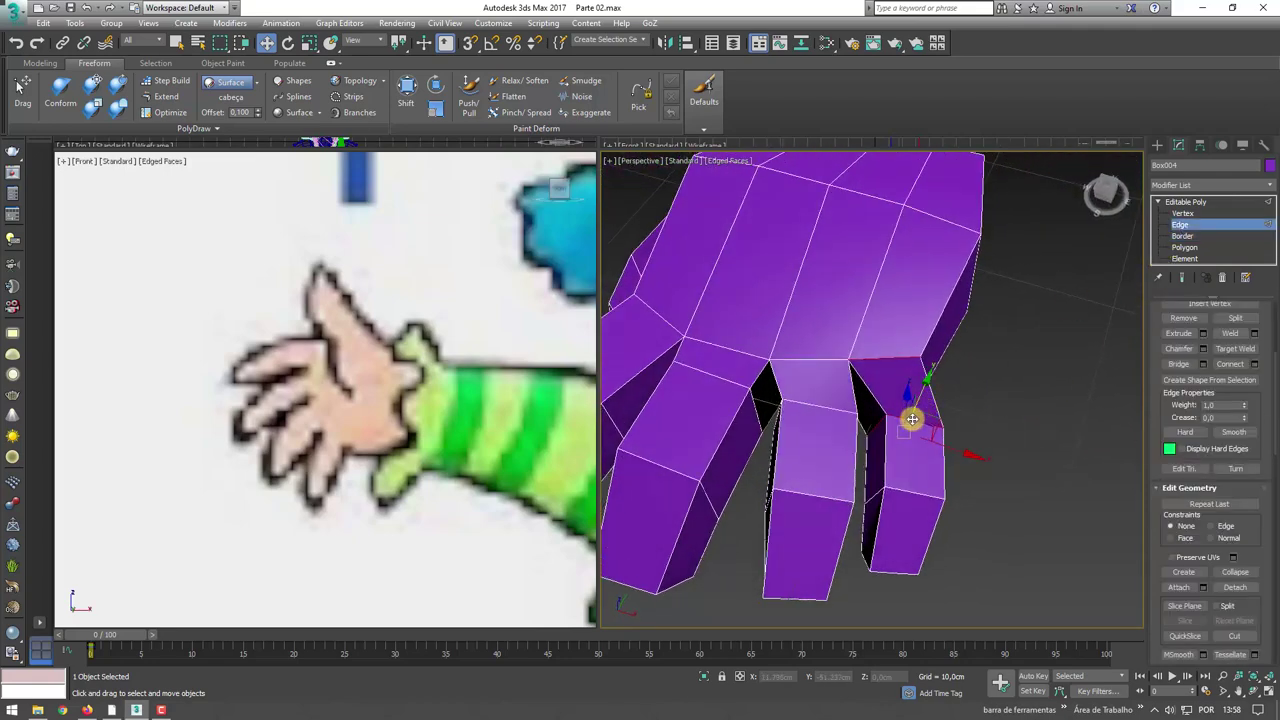
pyautogui.click(1183, 318)
pyautogui.moveTo(943, 409)
pyautogui.keyDown('alt'); pyautogui.mouseDown(button='middle')
pyautogui.moveTo(886, 346)
pyautogui.moveTo(951, 386)
pyautogui.moveTo(973, 420)
pyautogui.mouseUp(button='middle'); pyautogui.keyUp('alt')
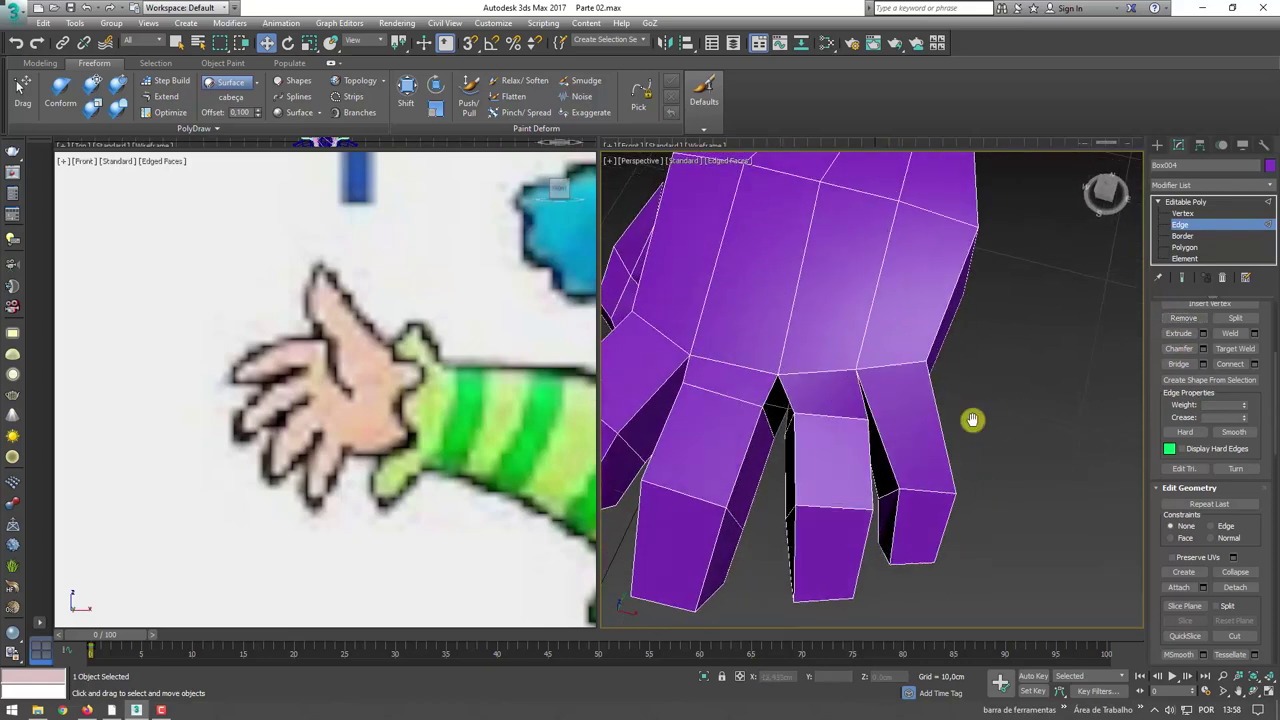
pyautogui.click(1182, 213)
pyautogui.moveTo(1071, 389)
pyautogui.keyDown('alt'); pyautogui.mouseDown(button='middle')
pyautogui.moveTo(1046, 423)
pyautogui.moveTo(1007, 352)
pyautogui.mouseUp(button='middle'); pyautogui.keyUp('alt')
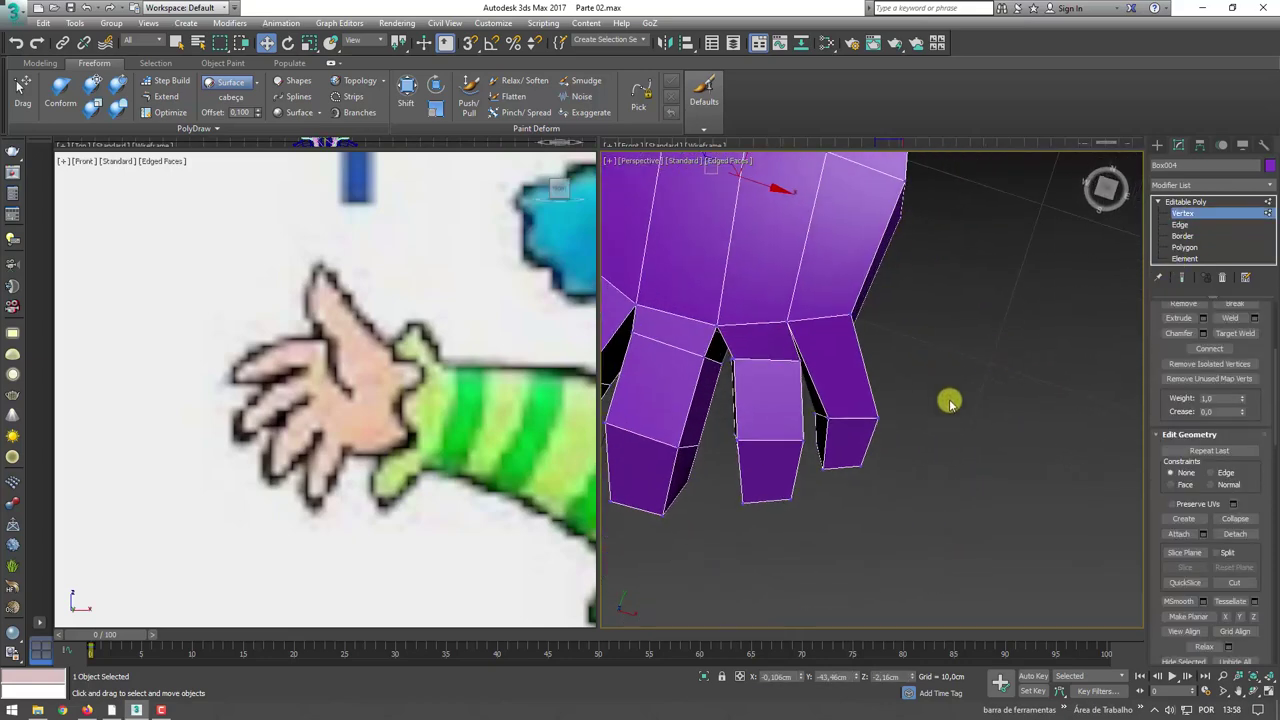
# - Select the fingertip vertices and rotate them to tilt the fingertip
pyautogui.moveTo(816, 484); pyautogui.dragTo(817, 485)
pyautogui.moveTo(926, 466)
pyautogui.keyDown('alt'); pyautogui.mouseDown(button='middle')
pyautogui.moveTo(846, 374)
pyautogui.moveTo(908, 444)
pyautogui.mouseUp(button='middle'); pyautogui.keyUp('alt')
pyautogui.press('e')
pyautogui.moveTo(897, 454); pyautogui.dragTo(918, 446)
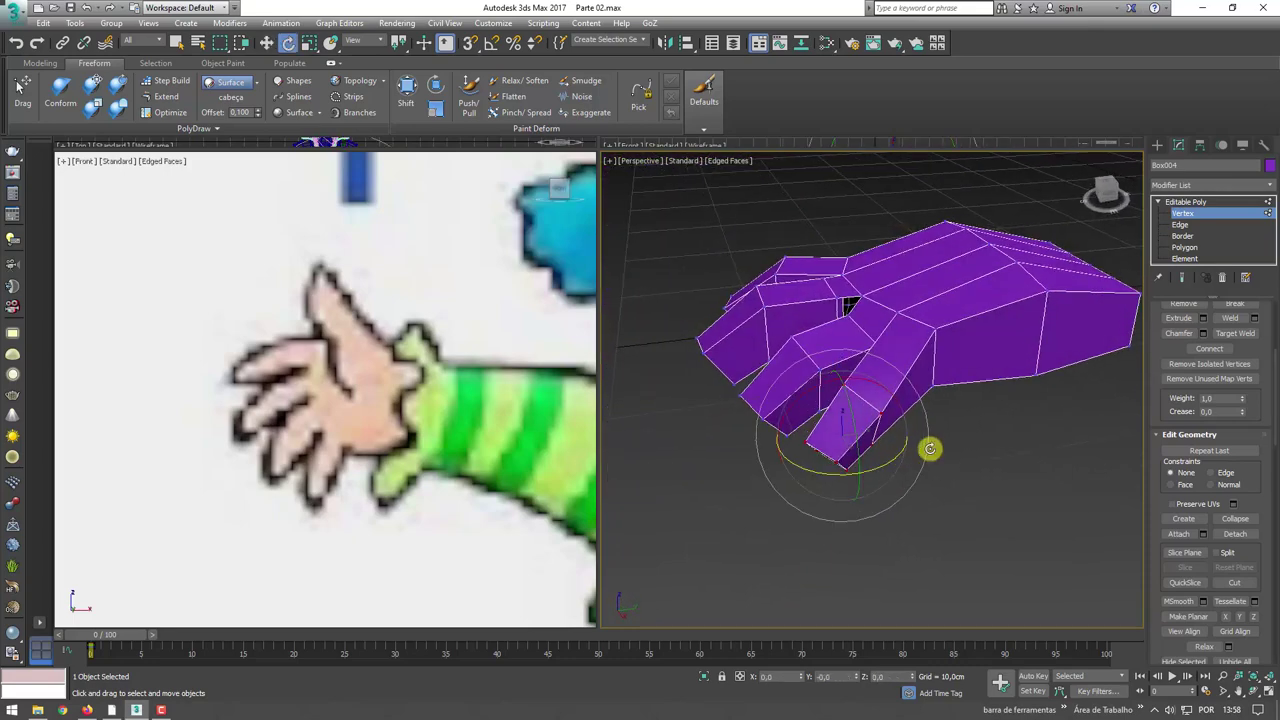
pyautogui.press('w')
pyautogui.moveTo(930, 448)
pyautogui.keyDown('alt'); pyautogui.mouseDown(button='middle')
pyautogui.moveTo(857, 414)
pyautogui.moveTo(924, 383)
pyautogui.moveTo(1051, 482)
pyautogui.mouseUp(button='middle'); pyautogui.keyUp('alt')
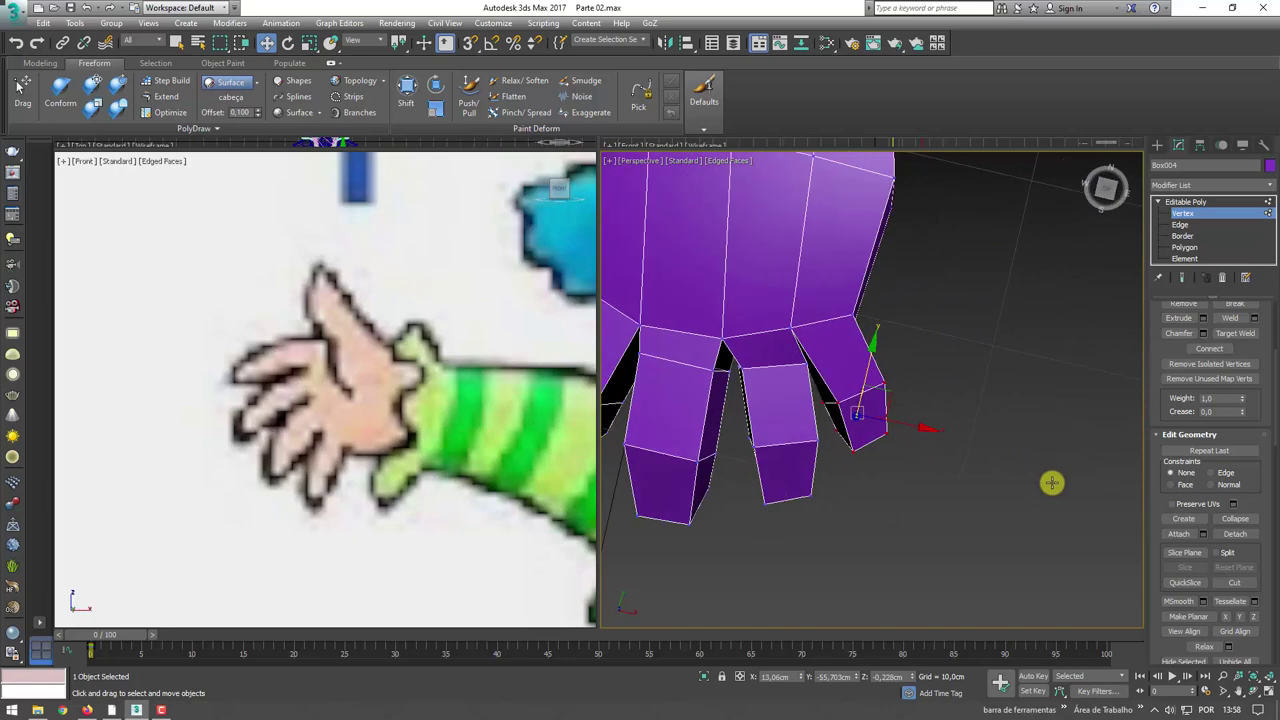
# - Target Weld the finger vertex onto the palm's knuckle vertex
pyautogui.click(1181, 225)
pyautogui.click(762, 369)
pyautogui.moveTo(763, 371)
pyautogui.keyDown('alt'); pyautogui.mouseDown(button='middle')
pyautogui.moveTo(767, 343)
pyautogui.moveTo(734, 323)
pyautogui.moveTo(757, 357)
pyautogui.moveTo(1093, 258)
pyautogui.mouseUp(button='middle'); pyautogui.keyUp('alt')
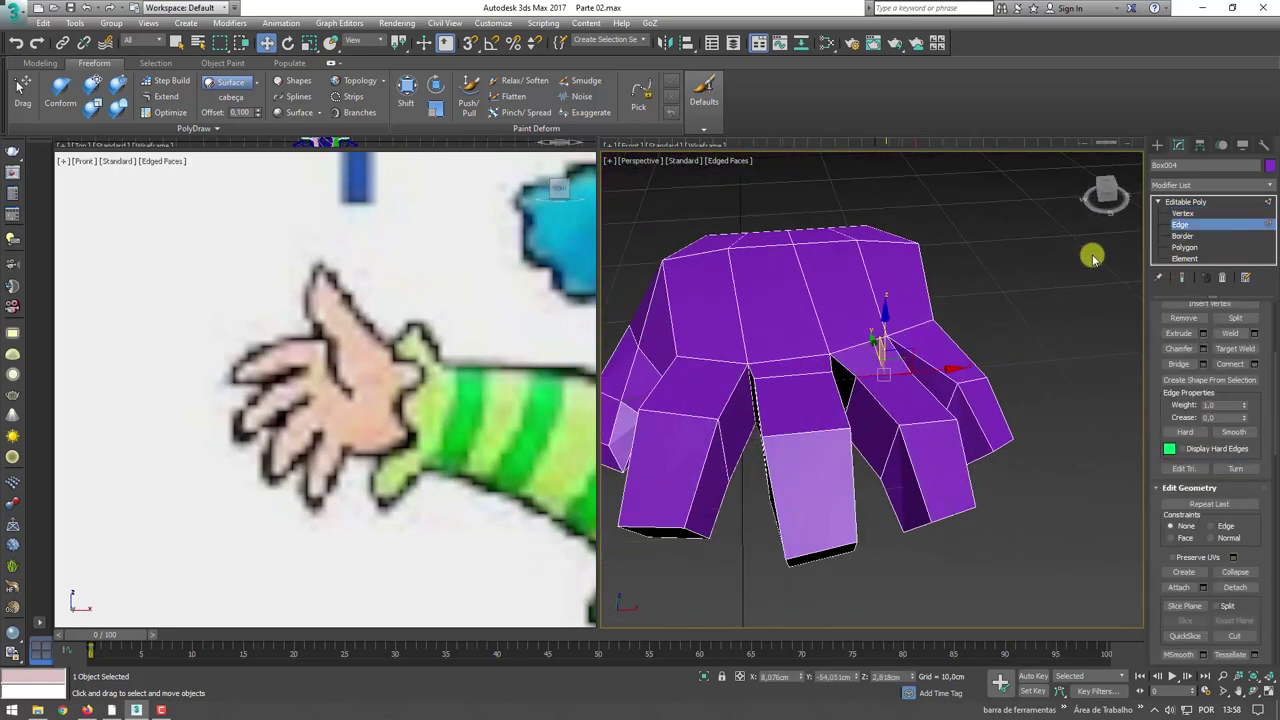
pyautogui.click(1201, 212)
pyautogui.click(929, 337)
pyautogui.keyDown('alt'); pyautogui.moveTo(929, 337); pyautogui.dragTo(1233, 383, button='middle'); pyautogui.keyUp('alt')
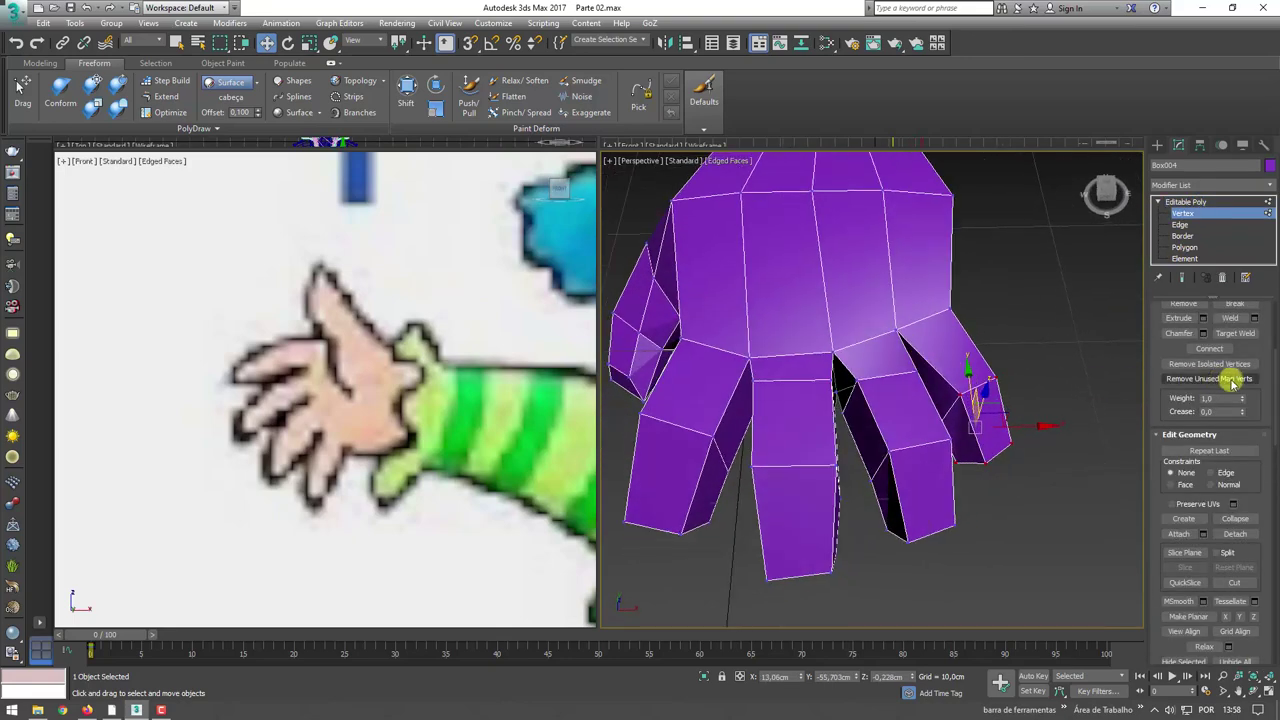
pyautogui.moveTo(1256, 347); pyautogui.dragTo(1248, 408)
pyautogui.click(1236, 399)
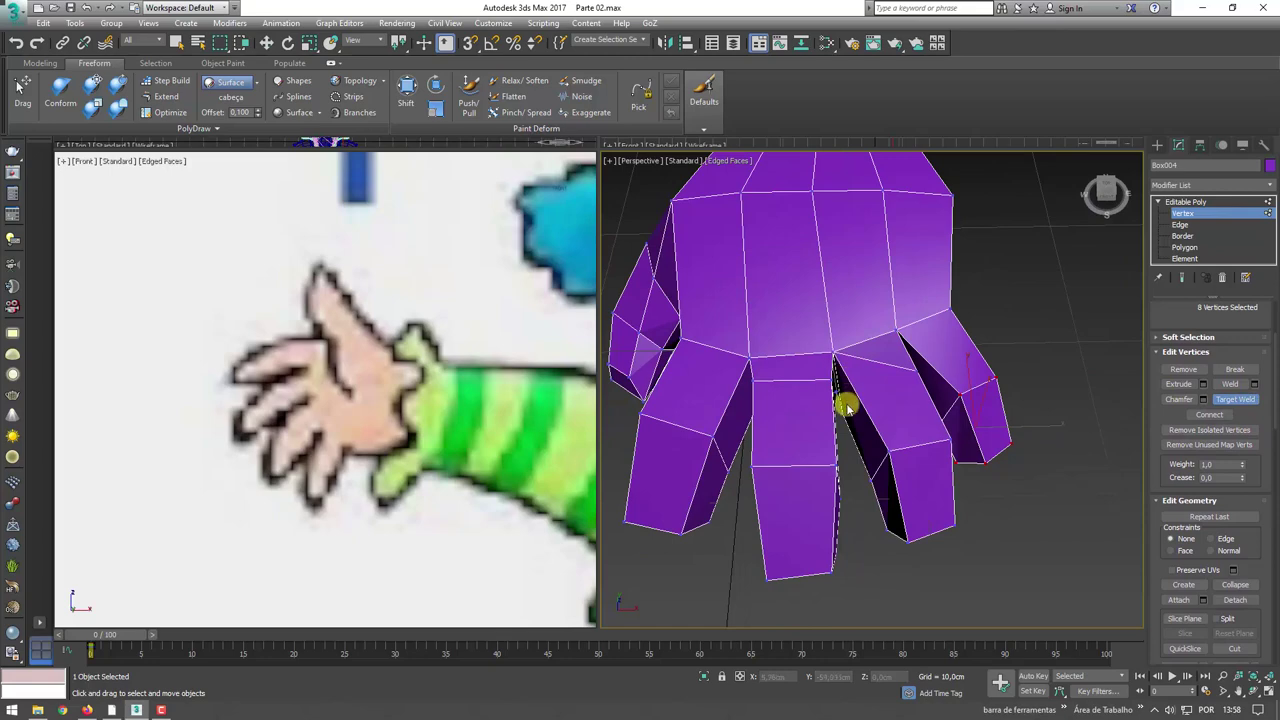
pyautogui.keyDown('alt'); pyautogui.moveTo(846, 408); pyautogui.dragTo(842, 379, button='middle'); pyautogui.keyUp('alt')
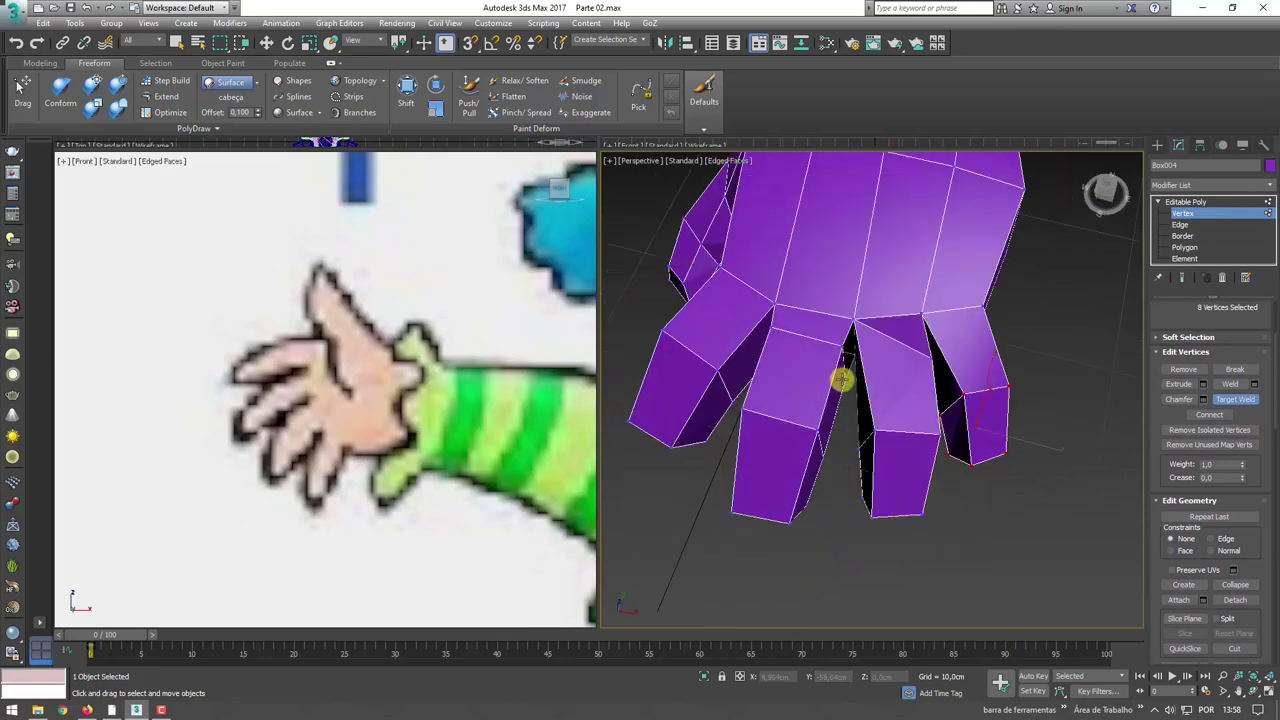
pyautogui.click(824, 319)
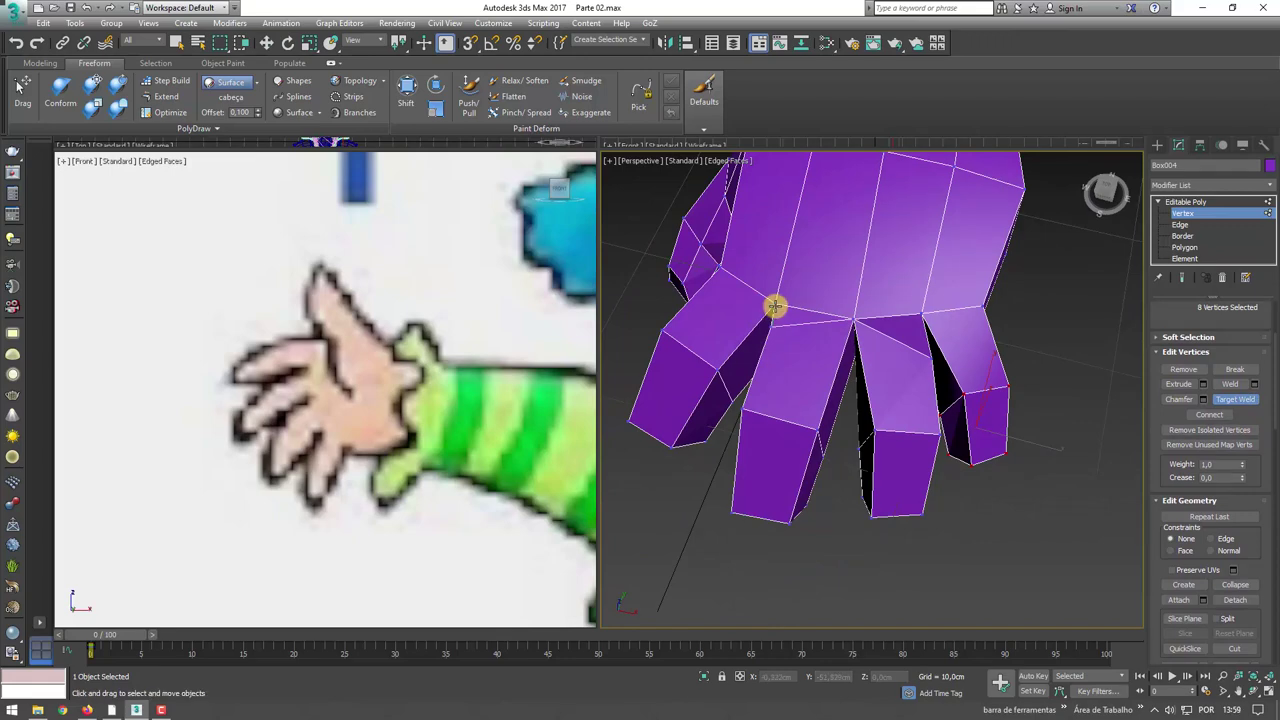
pyautogui.keyDown('alt'); pyautogui.moveTo(758, 337); pyautogui.dragTo(811, 297, button='middle'); pyautogui.keyUp('alt')
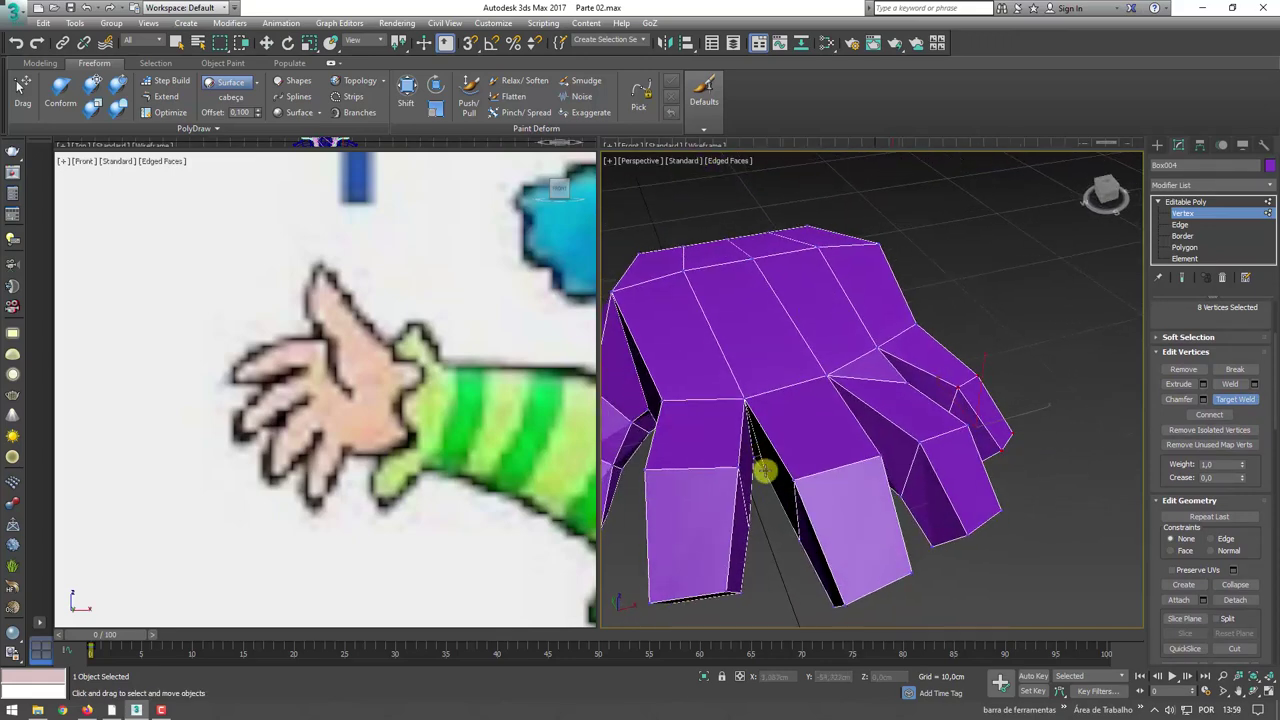
# - Orbit and zoom around the hand to inspect the welded knuckle seams
pyautogui.keyDown('alt'); pyautogui.moveTo(907, 385); pyautogui.dragTo(934, 362, button='middle'); pyautogui.keyUp('alt')
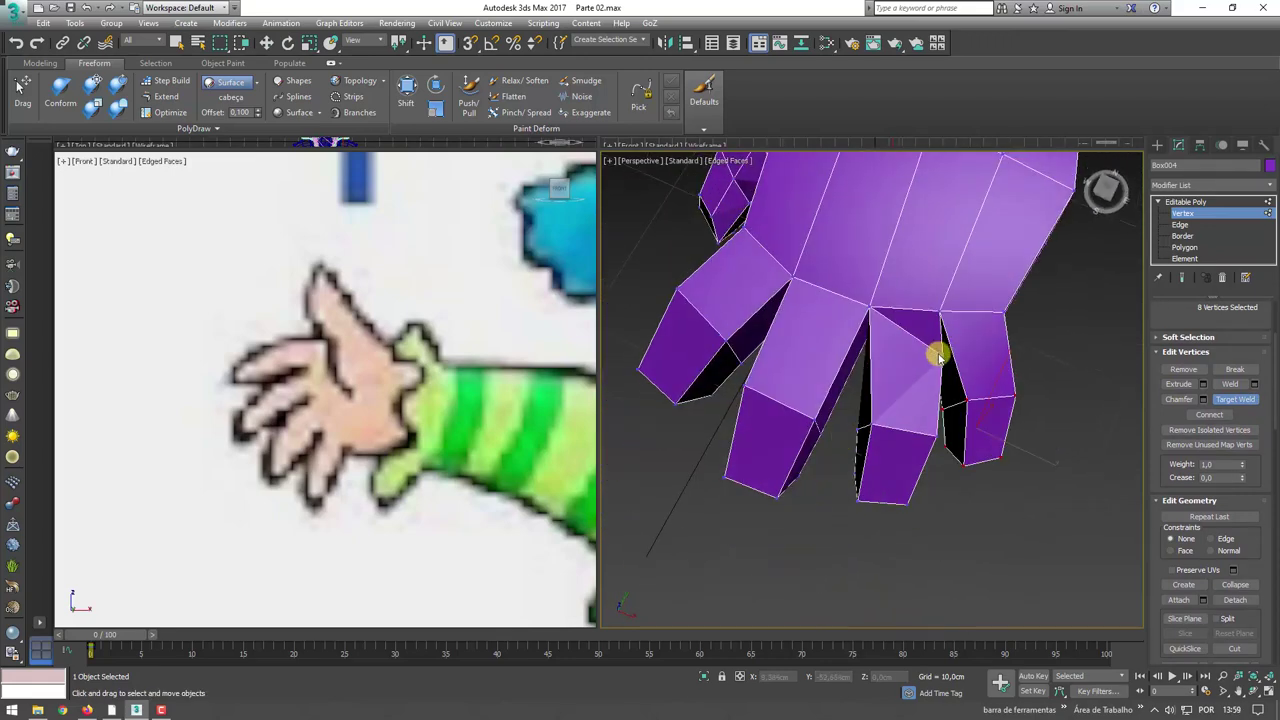
pyautogui.moveTo(941, 315)
pyautogui.keyDown('alt'); pyautogui.mouseDown(button='middle')
pyautogui.moveTo(957, 366)
pyautogui.moveTo(931, 208)
pyautogui.mouseUp(button='middle'); pyautogui.keyUp('alt')
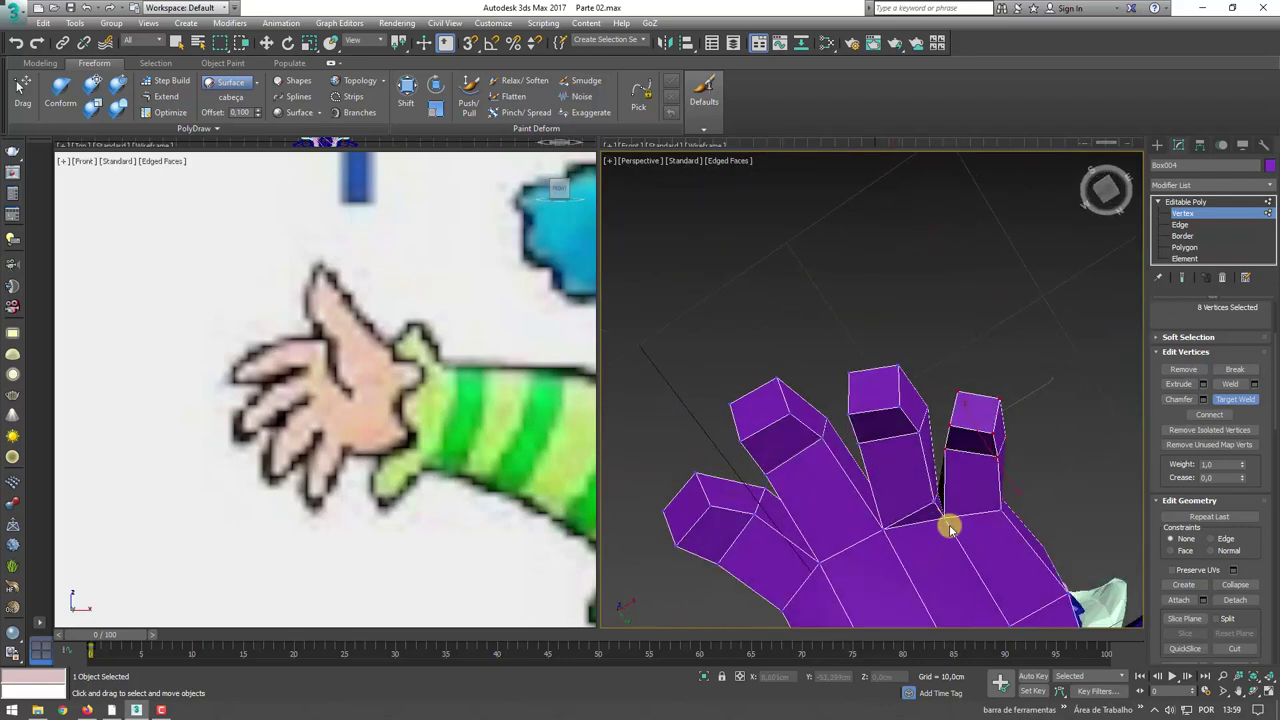
pyautogui.moveTo(945, 519)
pyautogui.keyDown('alt'); pyautogui.mouseDown(button='middle')
pyautogui.moveTo(955, 460)
pyautogui.moveTo(877, 387)
pyautogui.moveTo(891, 377)
pyautogui.moveTo(862, 368)
pyautogui.mouseUp(button='middle'); pyautogui.keyUp('alt')
pyautogui.press('w')
pyautogui.scroll(3, 954, 457)
pyautogui.scroll(1, 977, 466)
pyautogui.scroll(-4, 971, 443)
pyautogui.scroll(-2, 986, 480)
# - With the Freeform Shift brush, drag the edge near the fingertip slightly downward
pyautogui.click(404, 88)
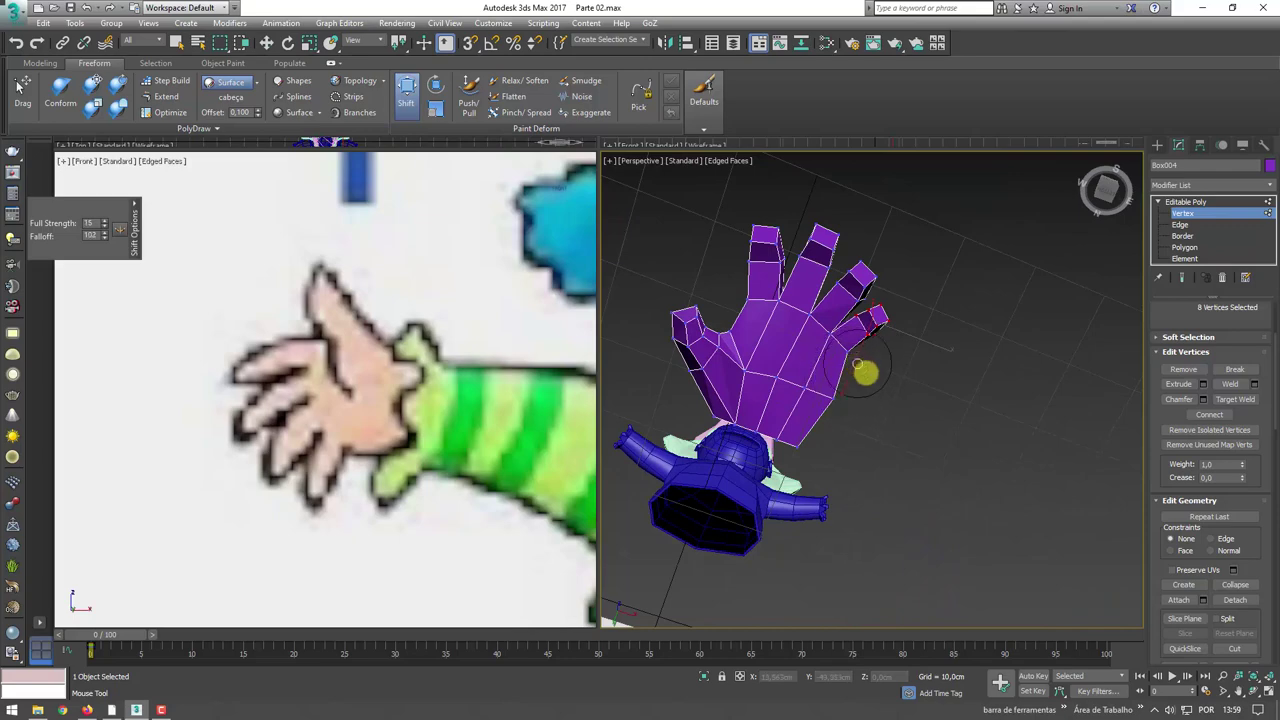
pyautogui.scroll(4, 864, 372)
pyautogui.scroll(4, 831, 360)
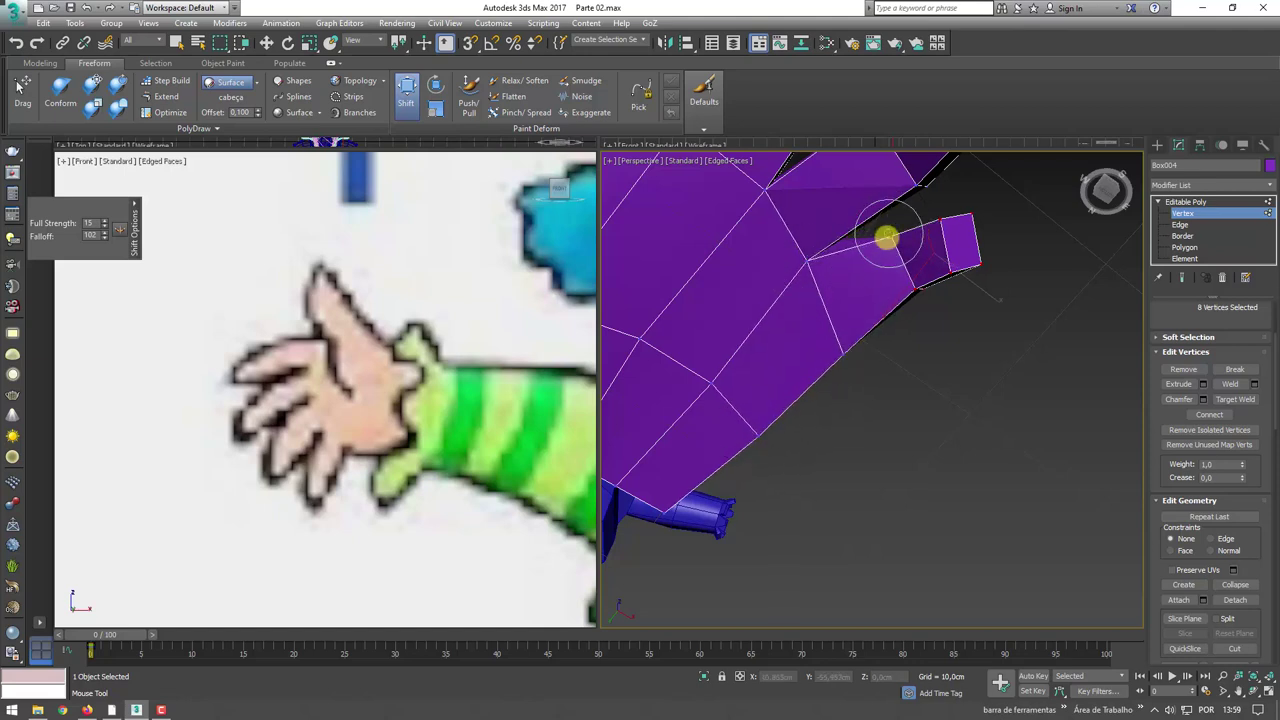
pyautogui.moveTo(886, 237); pyautogui.dragTo(924, 291)
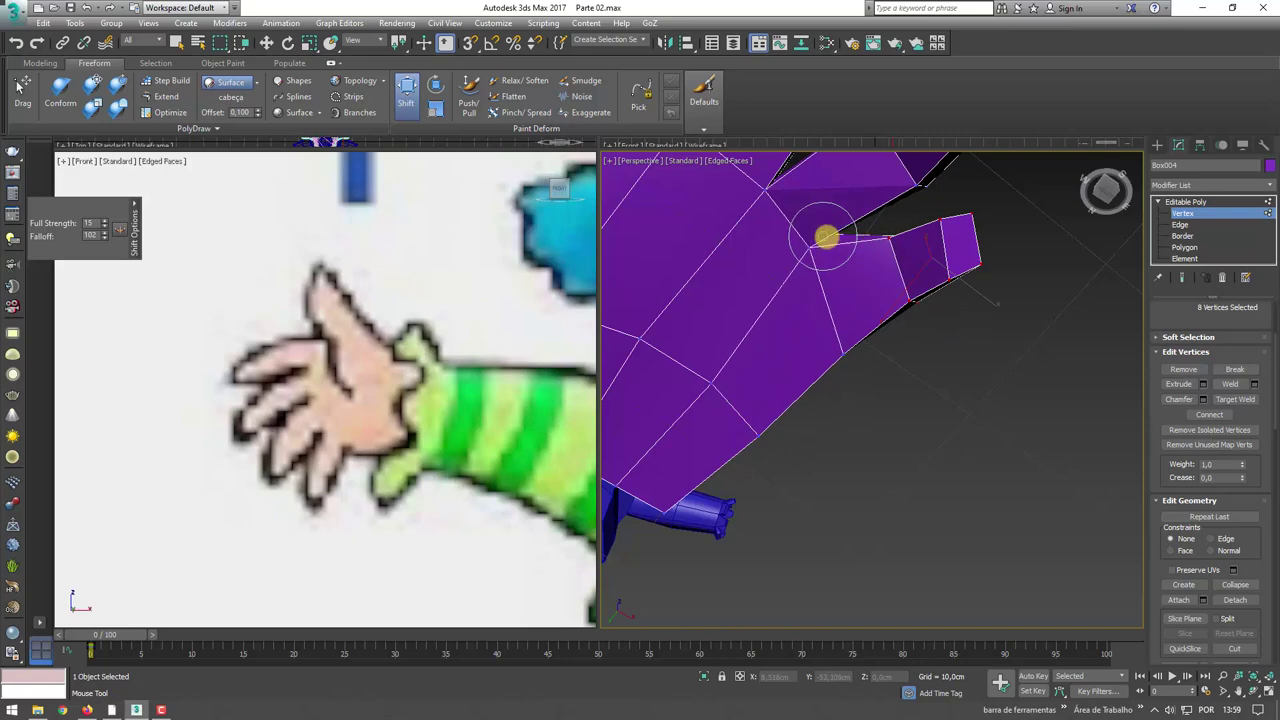
pyautogui.moveTo(771, 200)
pyautogui.keyDown('alt'); pyautogui.mouseDown(button='middle')
pyautogui.moveTo(982, 368)
pyautogui.moveTo(926, 391)
pyautogui.mouseUp(button='middle'); pyautogui.keyUp('alt')
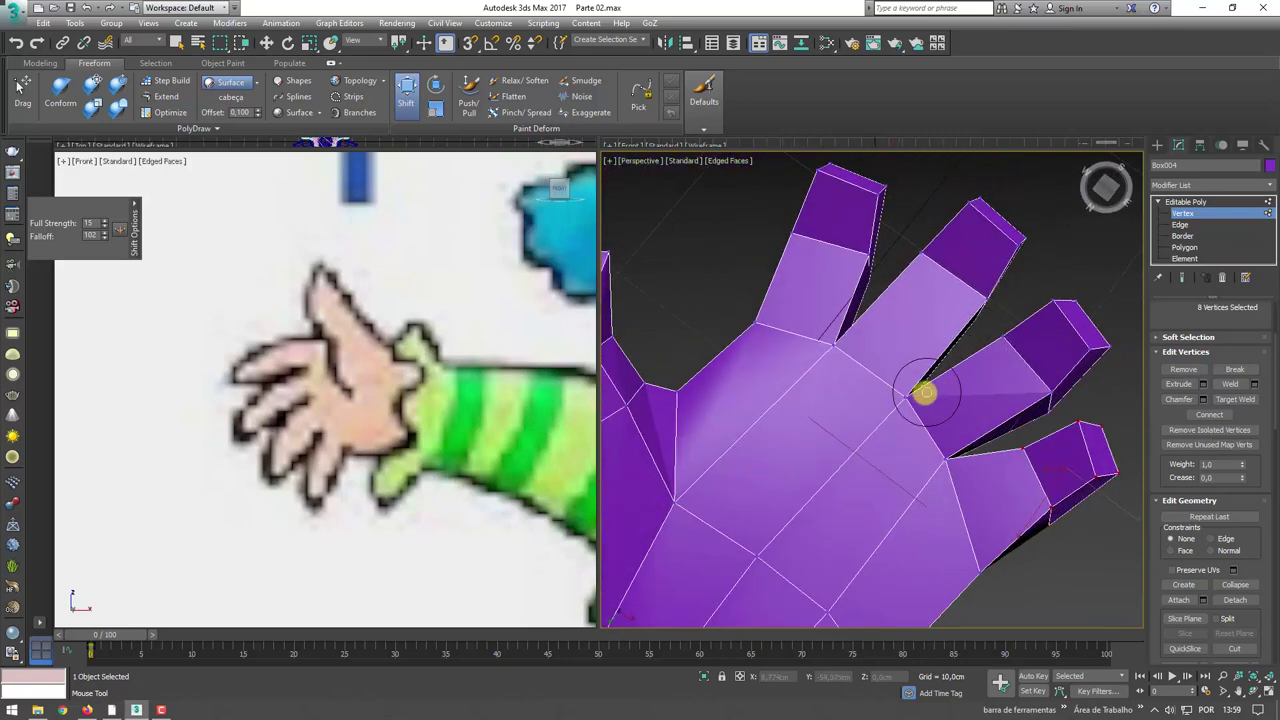
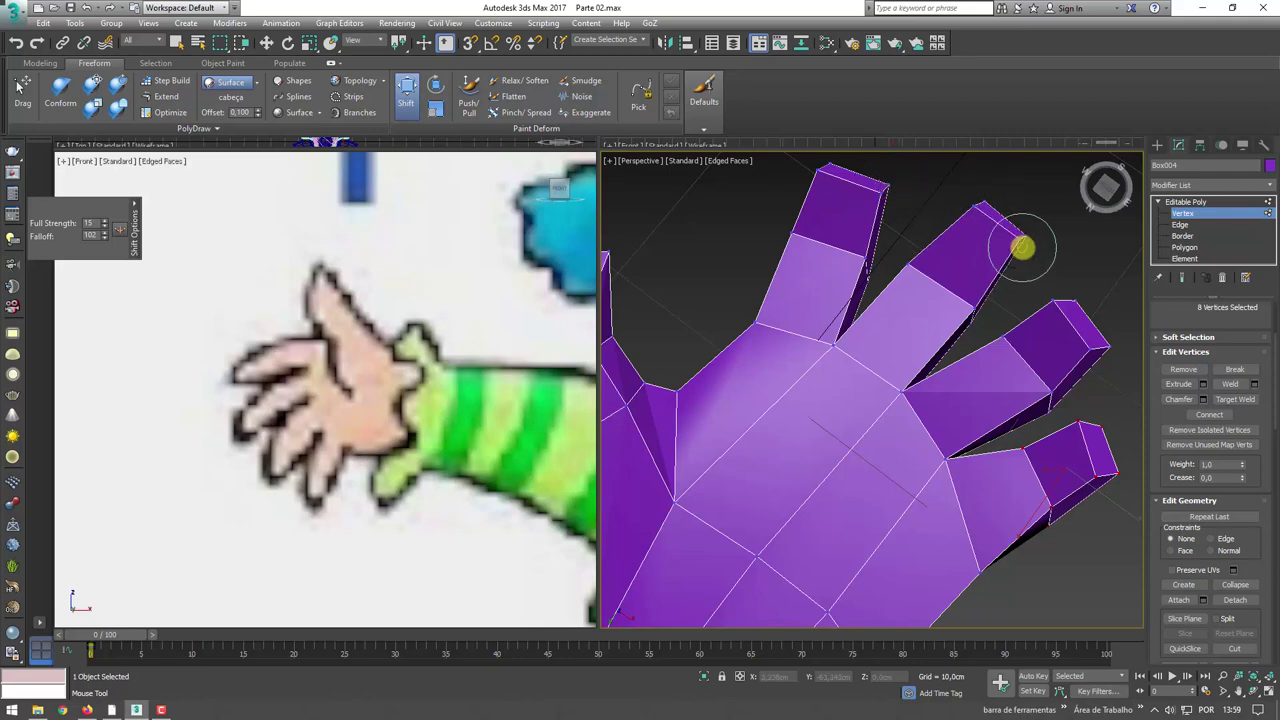
# - Select the four polygons at the hand's wrist end at Polygon level
pyautogui.scroll(-5, 972, 219)
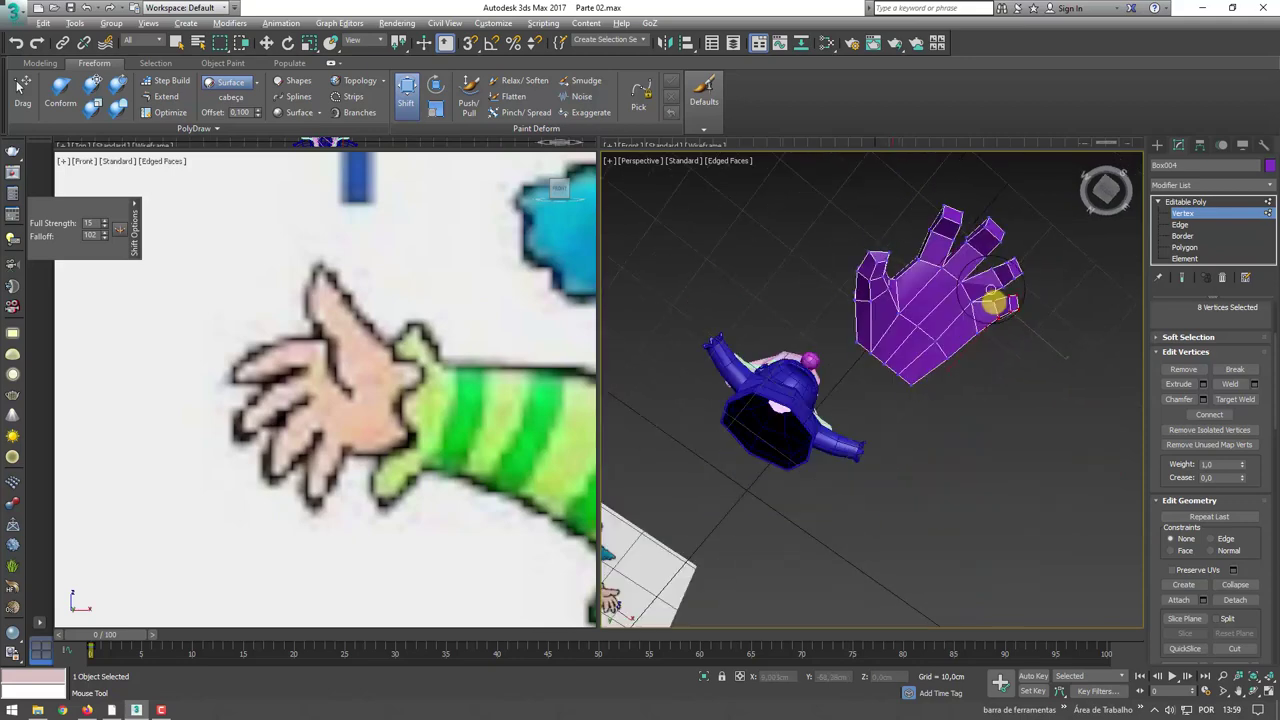
pyautogui.moveTo(1000, 477)
pyautogui.keyDown('alt'); pyautogui.mouseDown(button='middle')
pyautogui.moveTo(989, 300)
pyautogui.moveTo(891, 291)
pyautogui.moveTo(901, 330)
pyautogui.moveTo(1080, 290)
pyautogui.moveTo(857, 391)
pyautogui.moveTo(835, 285)
pyautogui.mouseUp(button='middle'); pyautogui.keyUp('alt')
pyautogui.scroll(3, 989, 300)
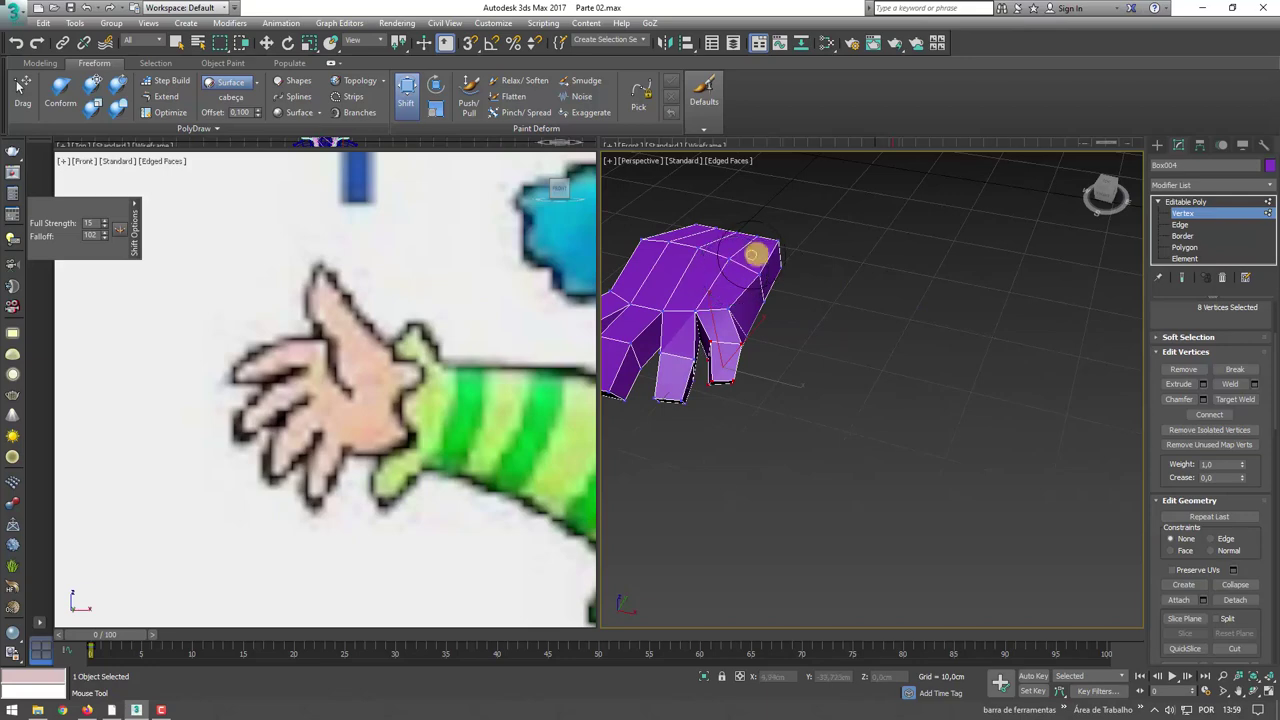
pyautogui.moveTo(771, 269)
pyautogui.keyDown('alt'); pyautogui.mouseDown(button='middle')
pyautogui.moveTo(826, 331)
pyautogui.moveTo(1014, 397)
pyautogui.moveTo(772, 288)
pyautogui.moveTo(908, 314)
pyautogui.moveTo(940, 363)
pyautogui.mouseUp(button='middle'); pyautogui.keyUp('alt')
pyautogui.press('w')
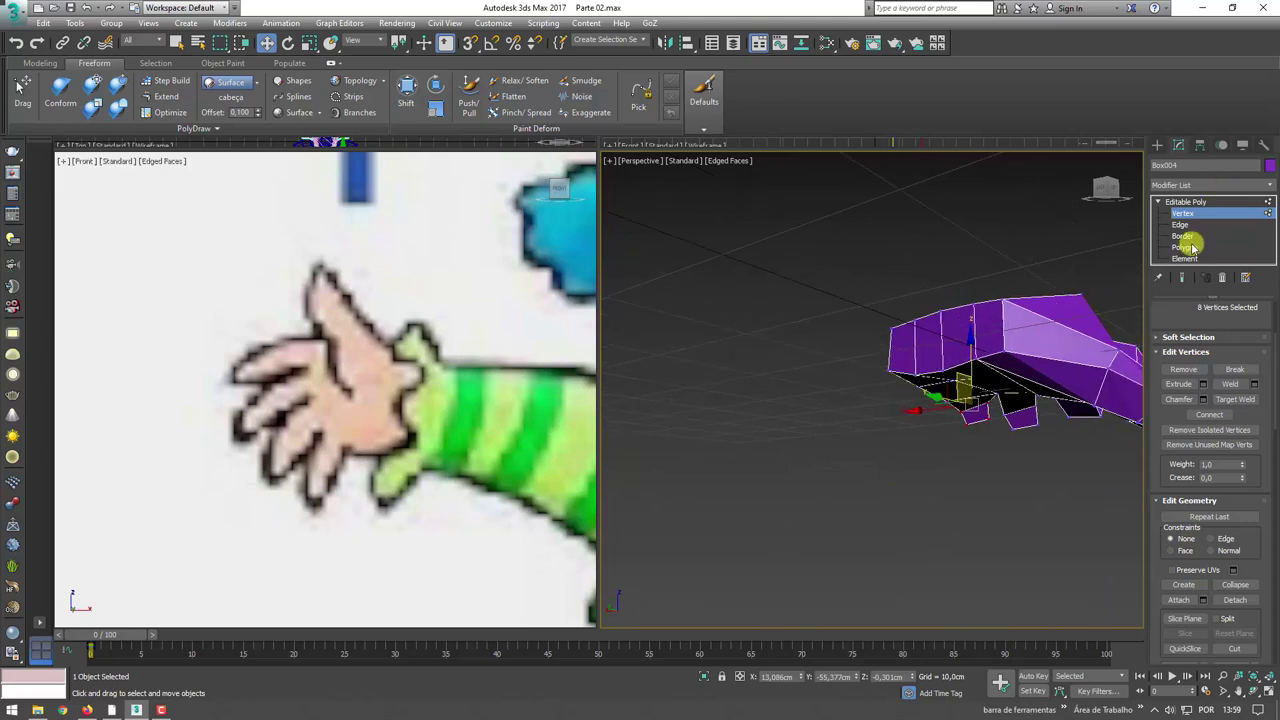
pyautogui.click(1183, 247)
pyautogui.click(980, 328)
pyautogui.keyDown('ctrl'); pyautogui.click(935, 335); pyautogui.keyUp('ctrl')
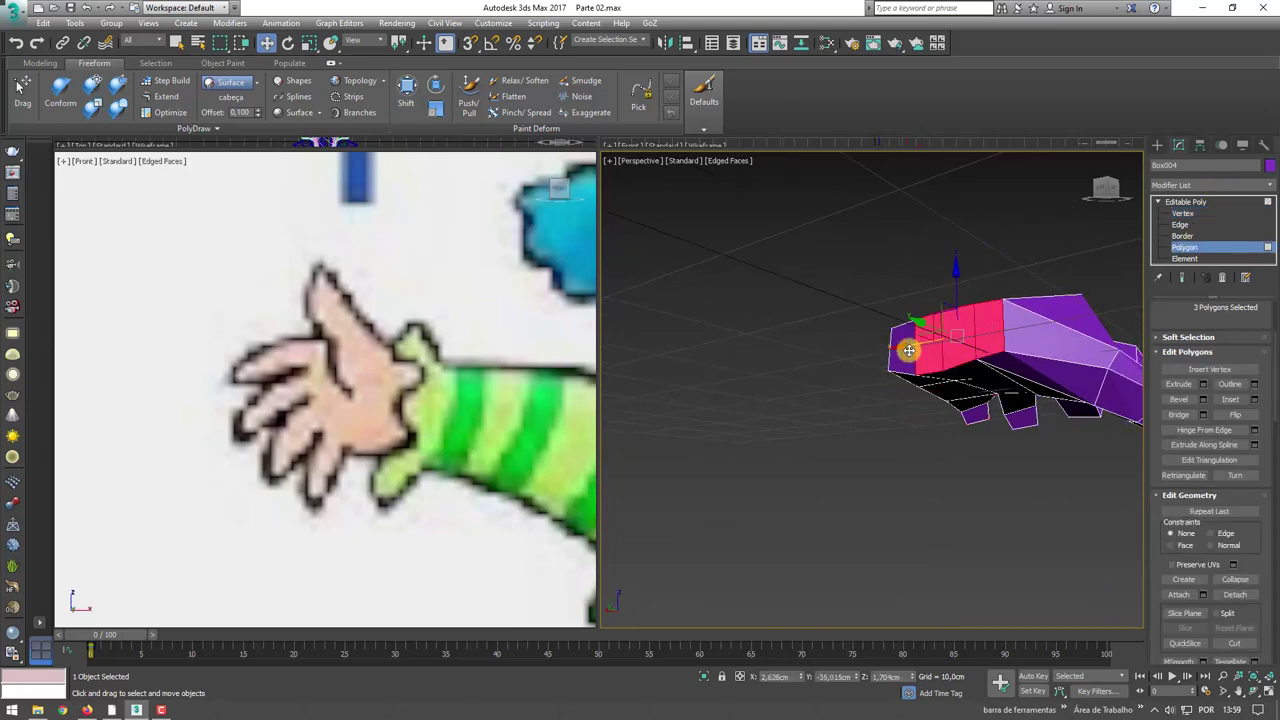
pyautogui.keyDown('alt'); pyautogui.moveTo(908, 349); pyautogui.dragTo(983, 366, button='middle'); pyautogui.keyUp('alt')
pyautogui.keyDown('ctrl'); pyautogui.click(983, 366); pyautogui.keyUp('ctrl')
# - Extrude the wrist polygons outward into a short wrist, then delete the end faces
pyautogui.press('e')
pyautogui.press('r')
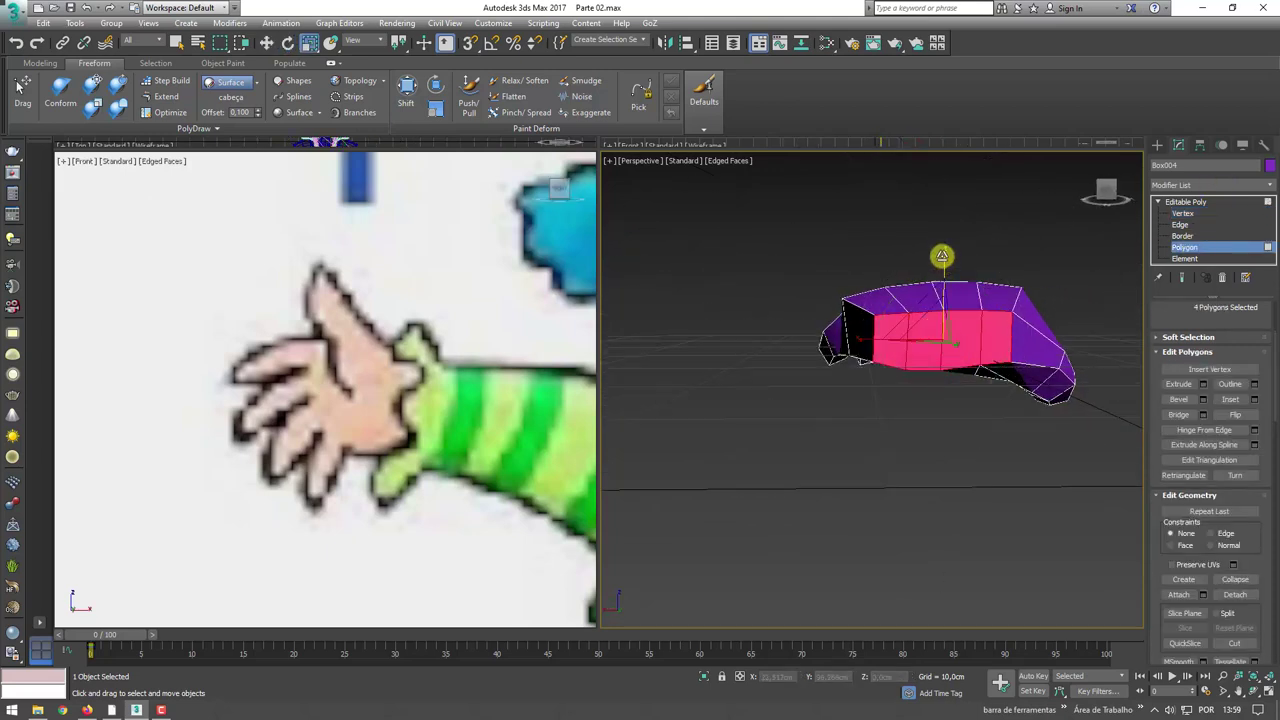
pyautogui.click(1178, 384)
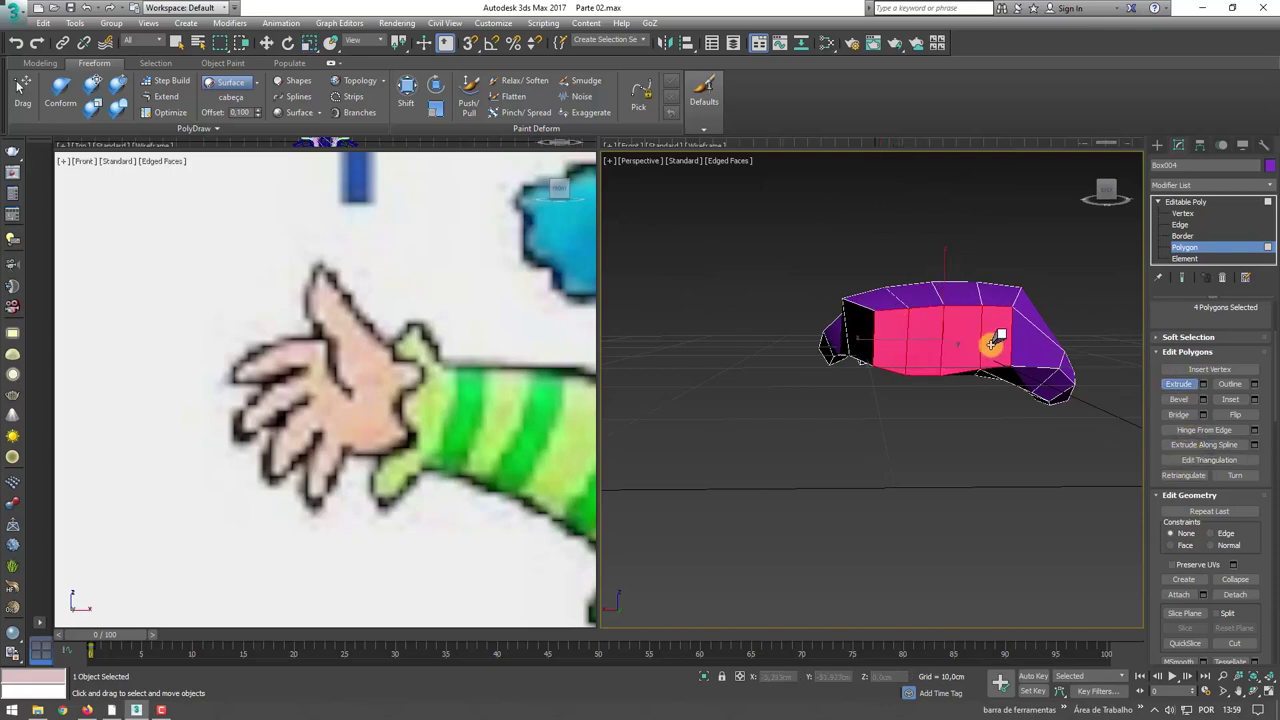
pyautogui.moveTo(993, 343); pyautogui.dragTo(1008, 335)
pyautogui.keyDown('alt'); pyautogui.moveTo(1008, 337); pyautogui.dragTo(1012, 393, button='middle'); pyautogui.keyUp('alt')
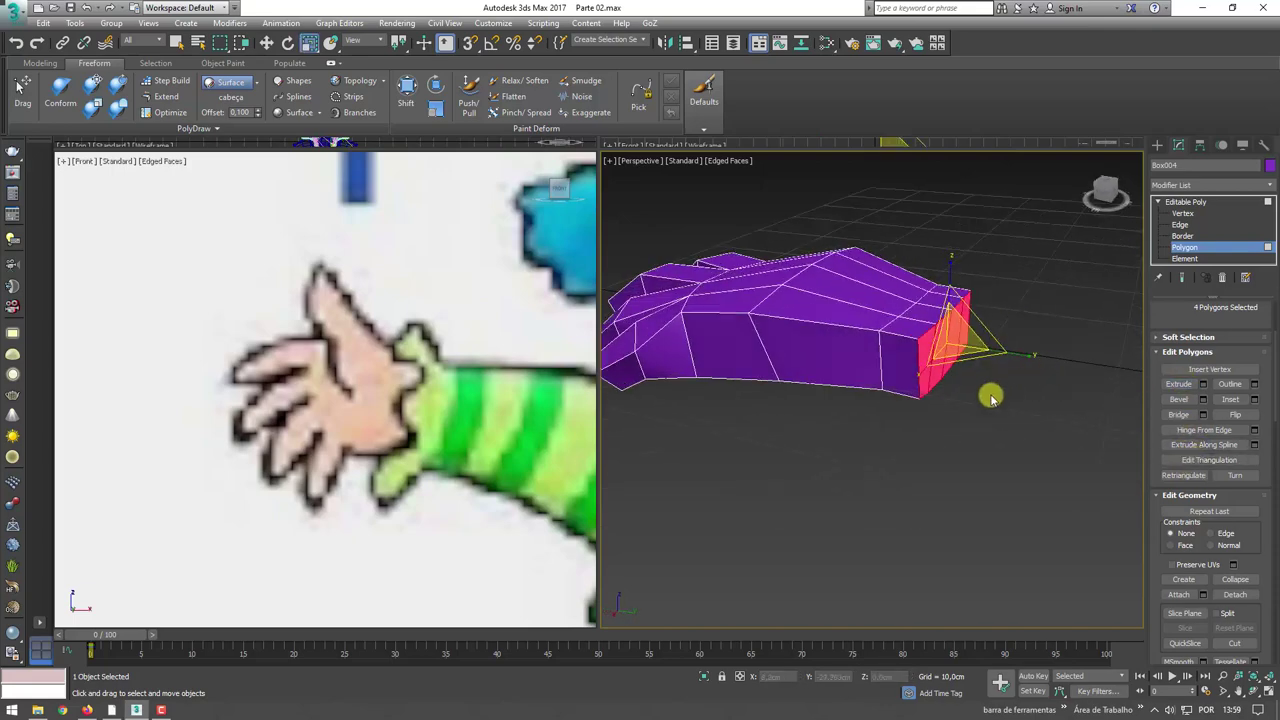
pyautogui.press('Delete')
# - At Border level, pull the open wrist edge loop longer
pyautogui.click(1186, 202)
pyautogui.click(1193, 236)
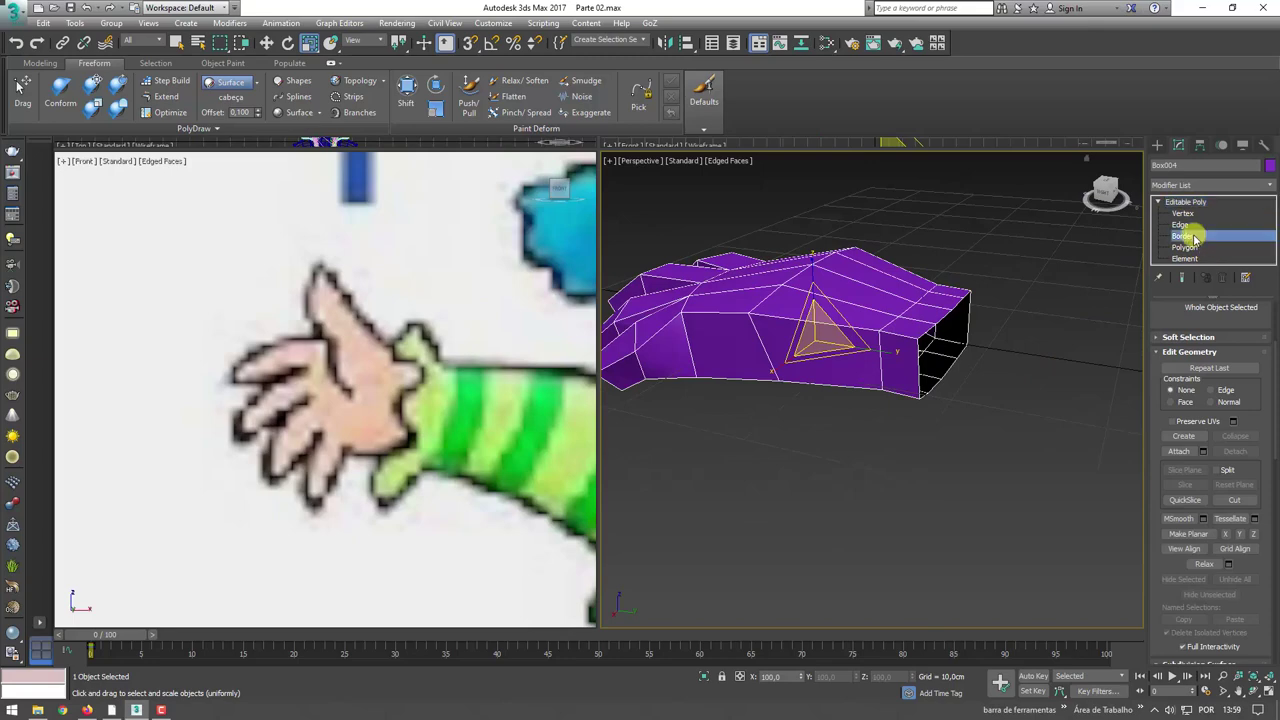
pyautogui.click(974, 354)
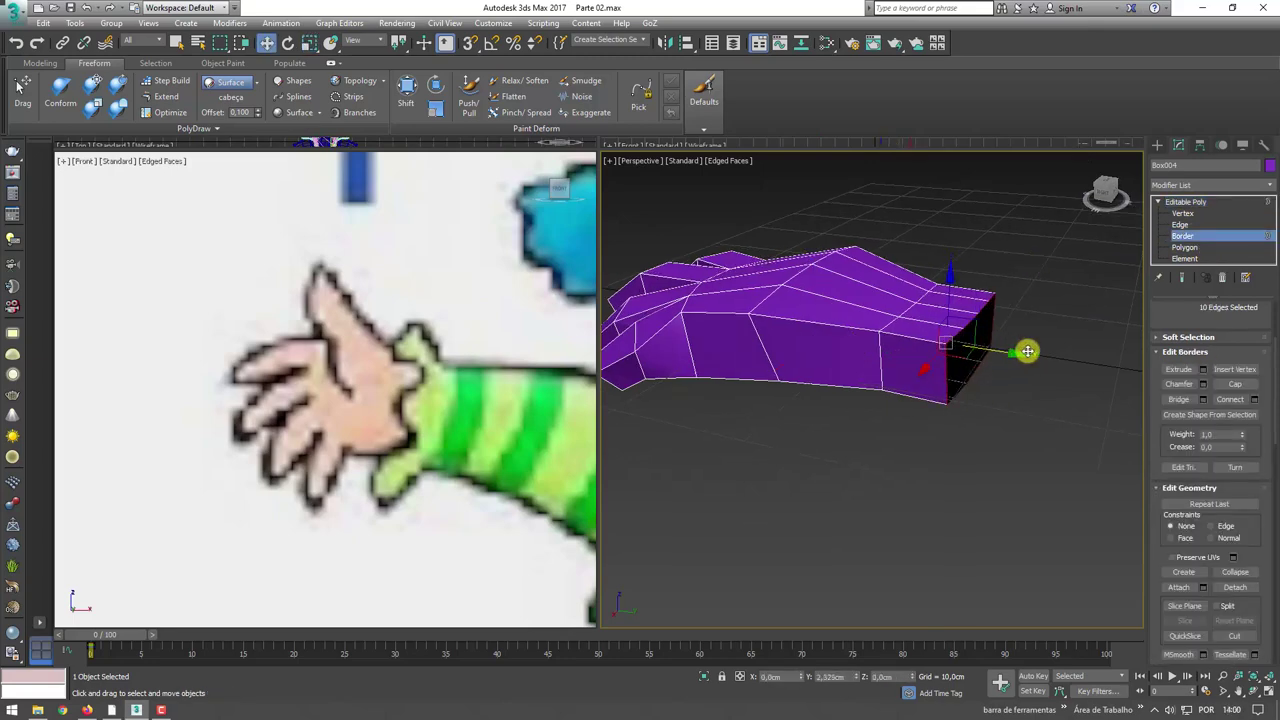
pyautogui.click(1186, 202)
pyautogui.scroll(-2, 966, 306)
# - Rotate the hand about 71 degrees toward its arm orientation
pyautogui.scroll(-4, 938, 348)
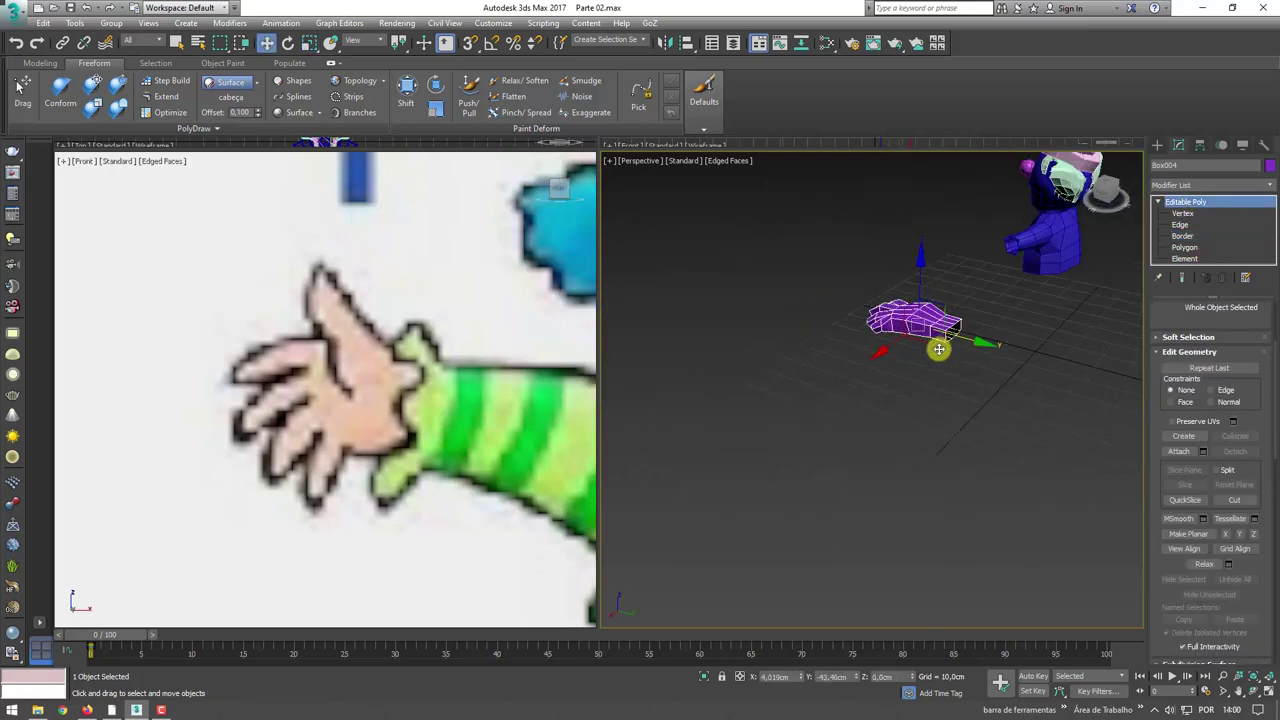
pyautogui.keyDown('alt'); pyautogui.moveTo(938, 348); pyautogui.dragTo(936, 436, button='middle'); pyautogui.keyUp('alt')
pyautogui.press('e')
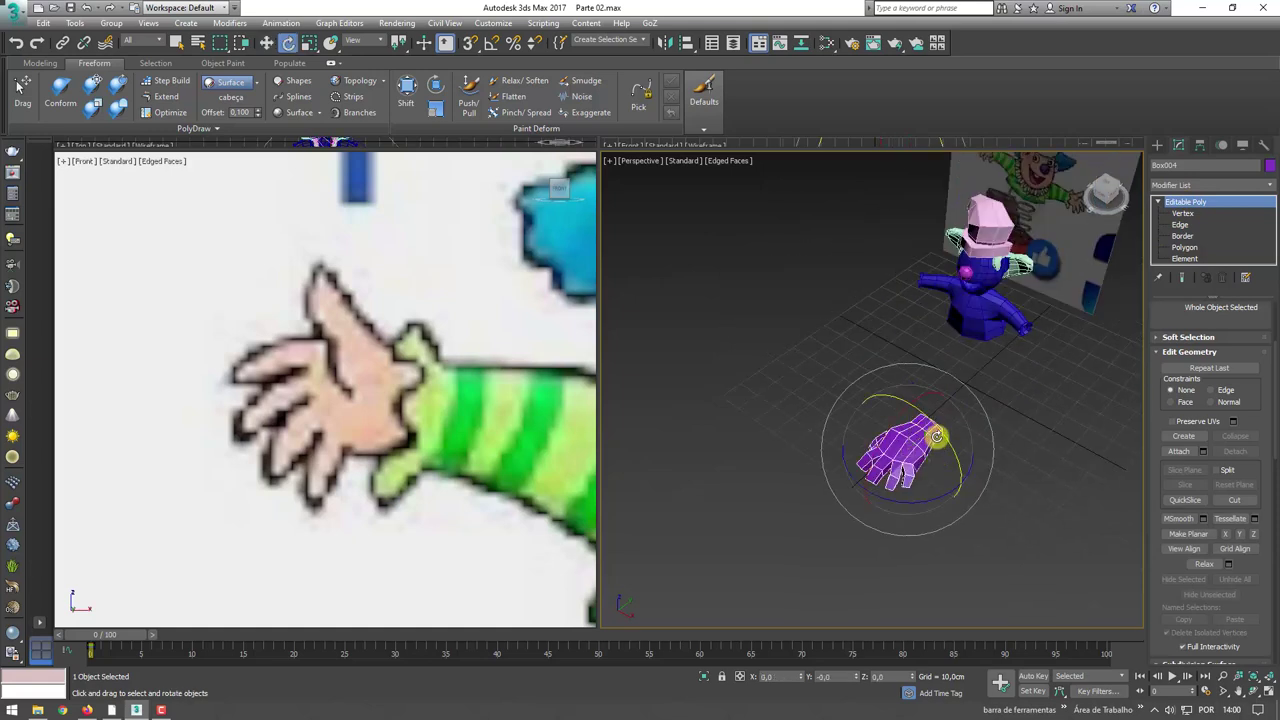
pyautogui.moveTo(941, 430); pyautogui.dragTo(1021, 489)
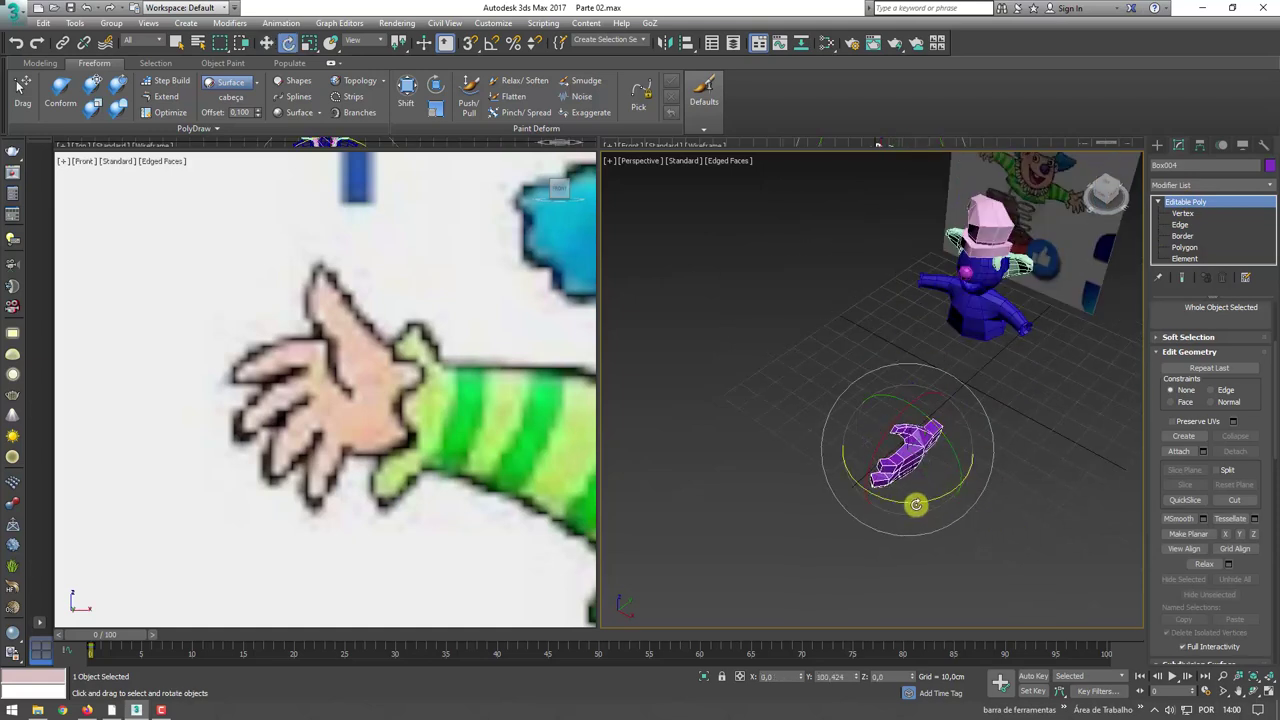
pyautogui.moveTo(1021, 489); pyautogui.dragTo(910, 468)
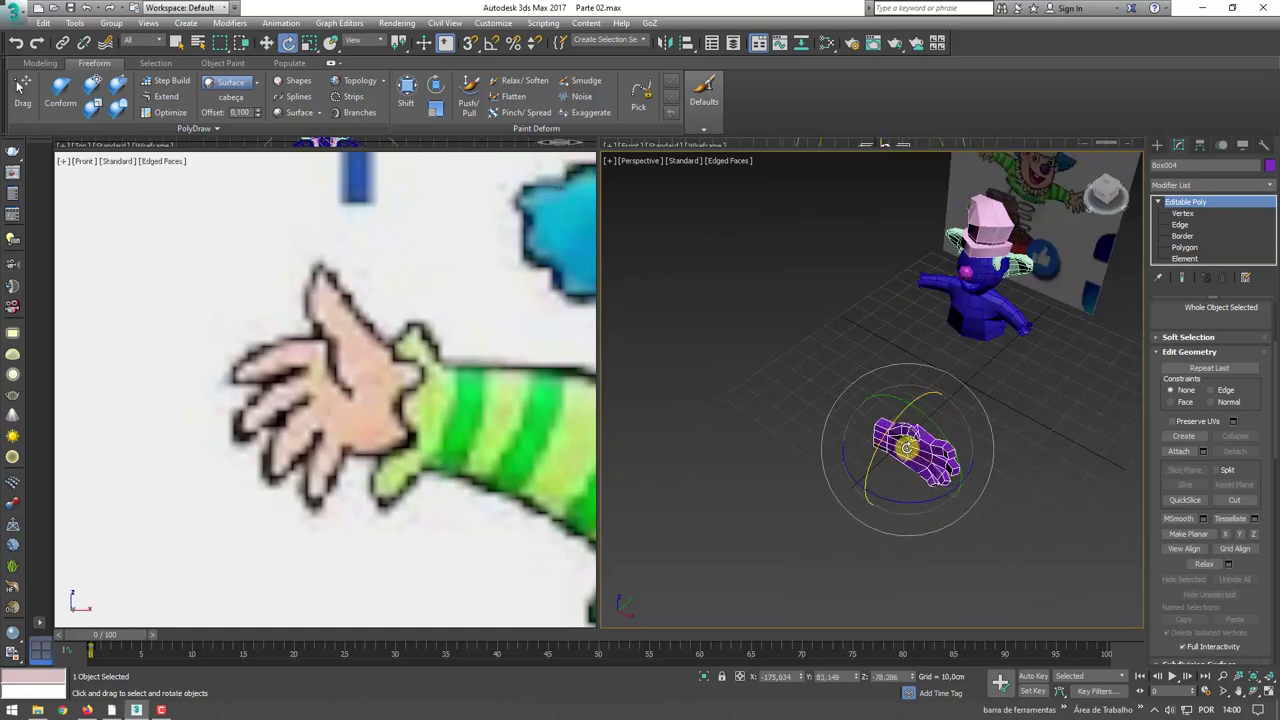
pyautogui.press('r')
pyautogui.keyDown('alt'); pyautogui.moveTo(911, 554); pyautogui.dragTo(846, 400, button='middle'); pyautogui.keyUp('alt')
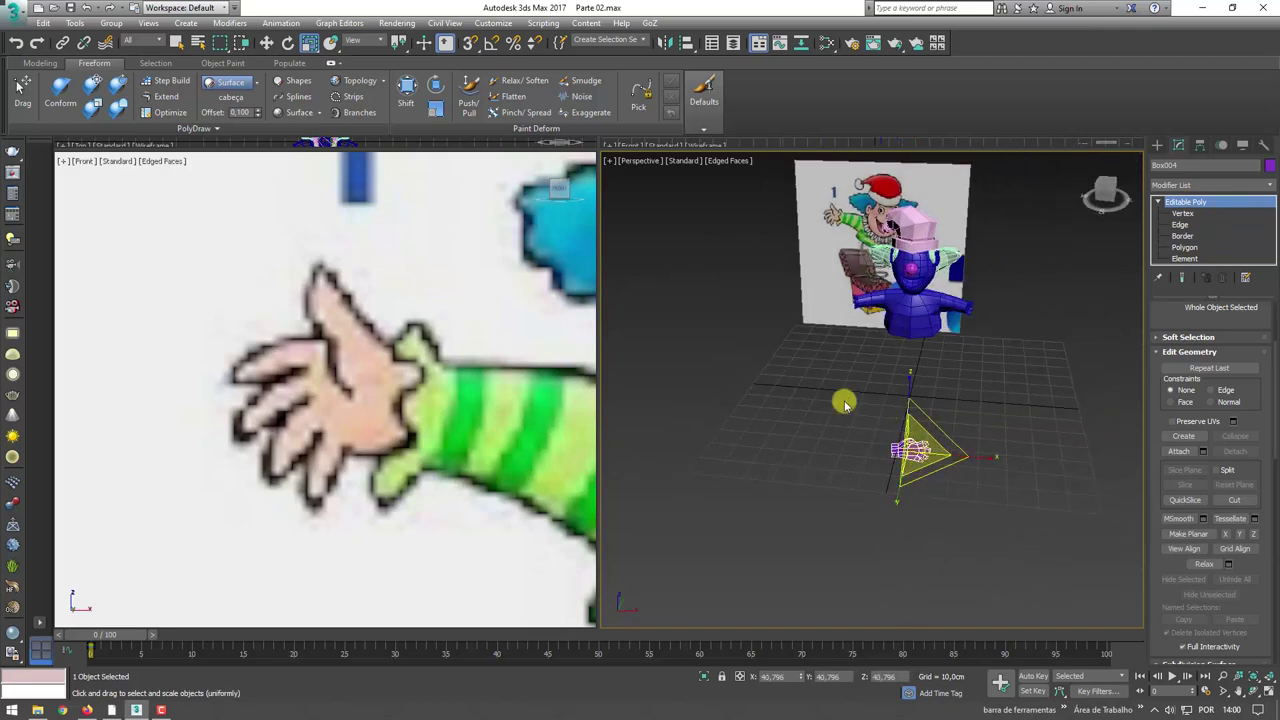
pyautogui.scroll(-3, 367, 367)
pyautogui.scroll(-5, 367, 367)
pyautogui.scroll(3, 400, 420)
pyautogui.scroll(1, 400, 420)
# - Move the hand up beside the blue clown and rotate it in line with the arm
pyautogui.press('w')
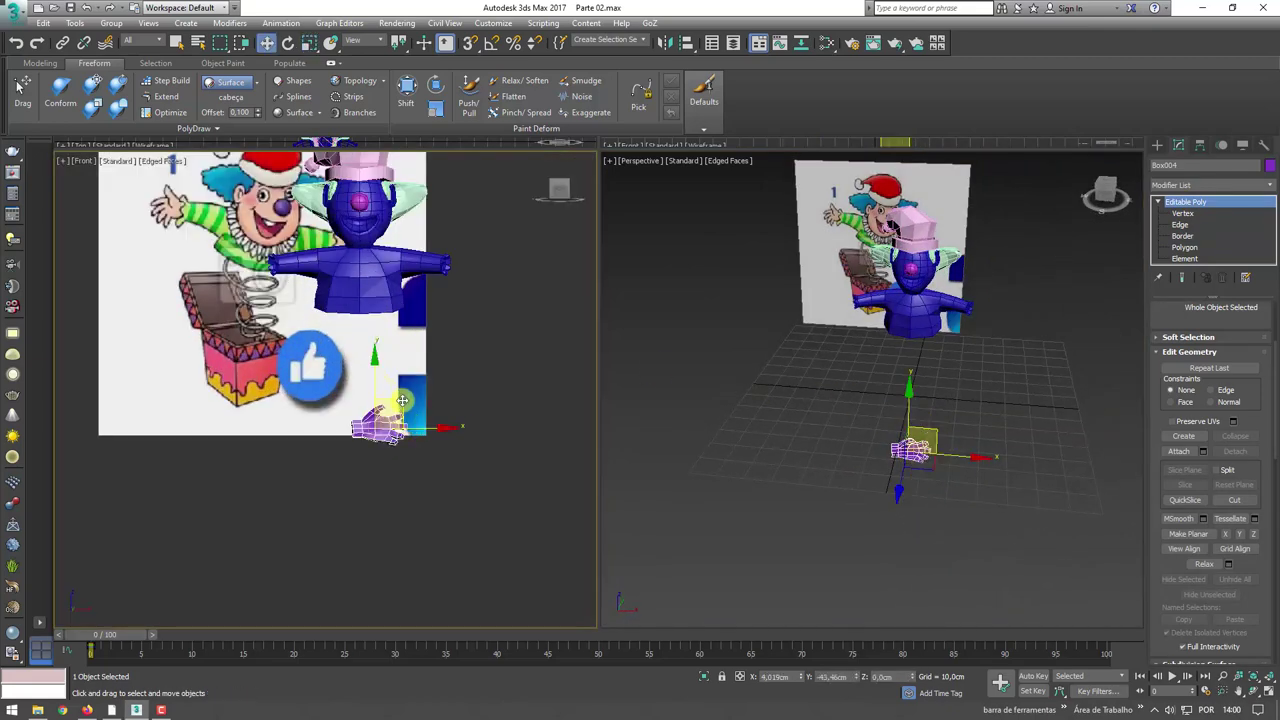
pyautogui.moveTo(410, 405); pyautogui.dragTo(460, 262)
pyautogui.press('r')
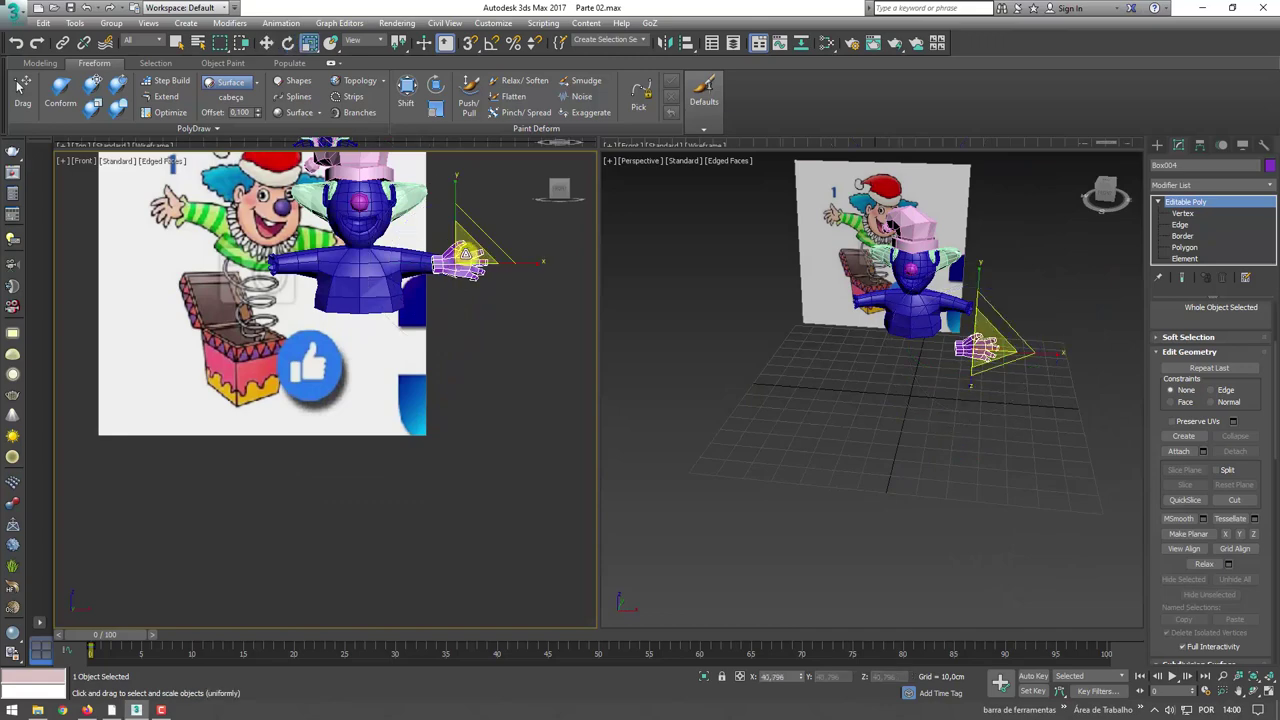
pyautogui.keyDown('alt'); pyautogui.moveTo(955, 320); pyautogui.dragTo(877, 346, button='middle'); pyautogui.keyUp('alt')
pyautogui.press('w')
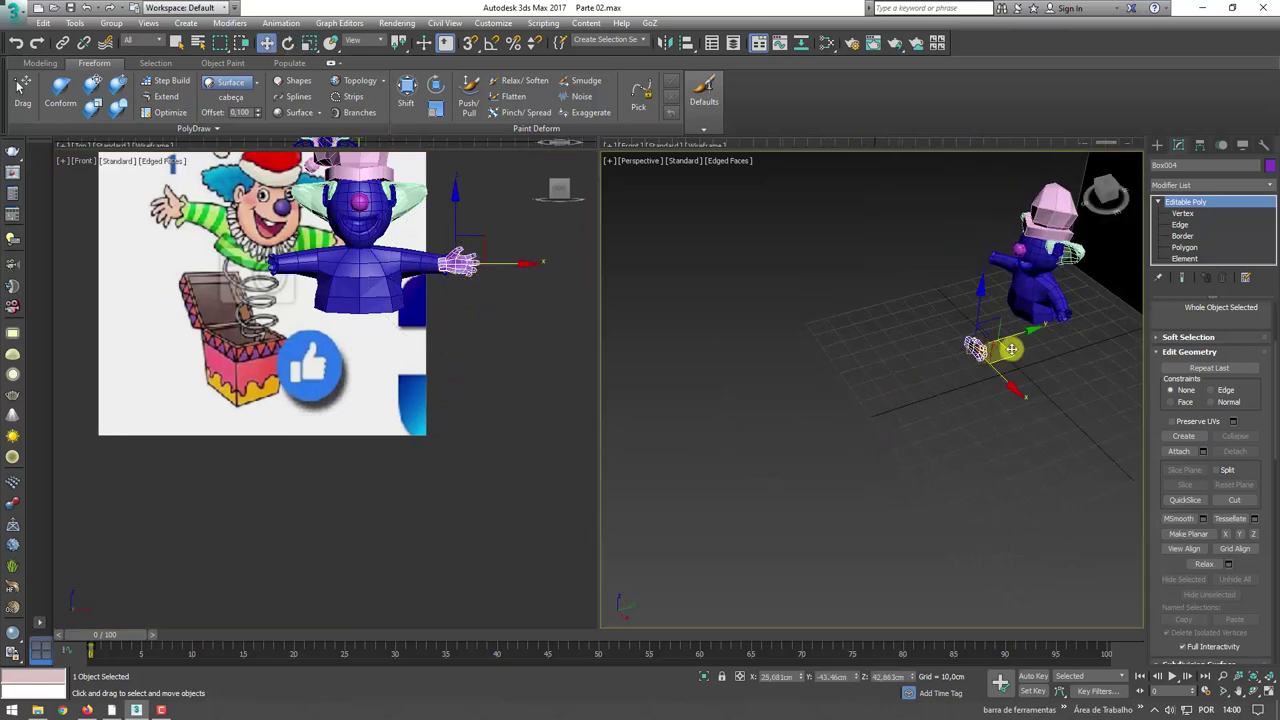
pyautogui.scroll(5, 1065, 325)
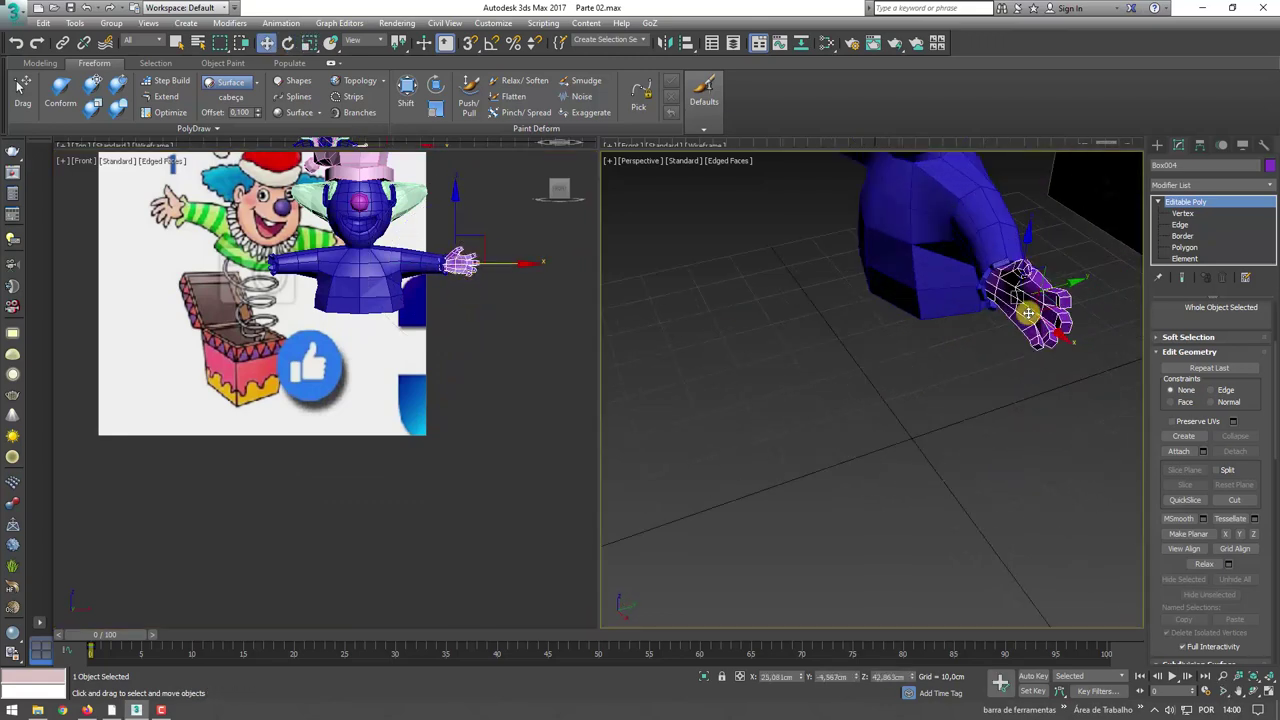
pyautogui.press('e')
pyautogui.keyDown('alt'); pyautogui.moveTo(1022, 337); pyautogui.dragTo(1022, 302, button='middle'); pyautogui.keyUp('alt')
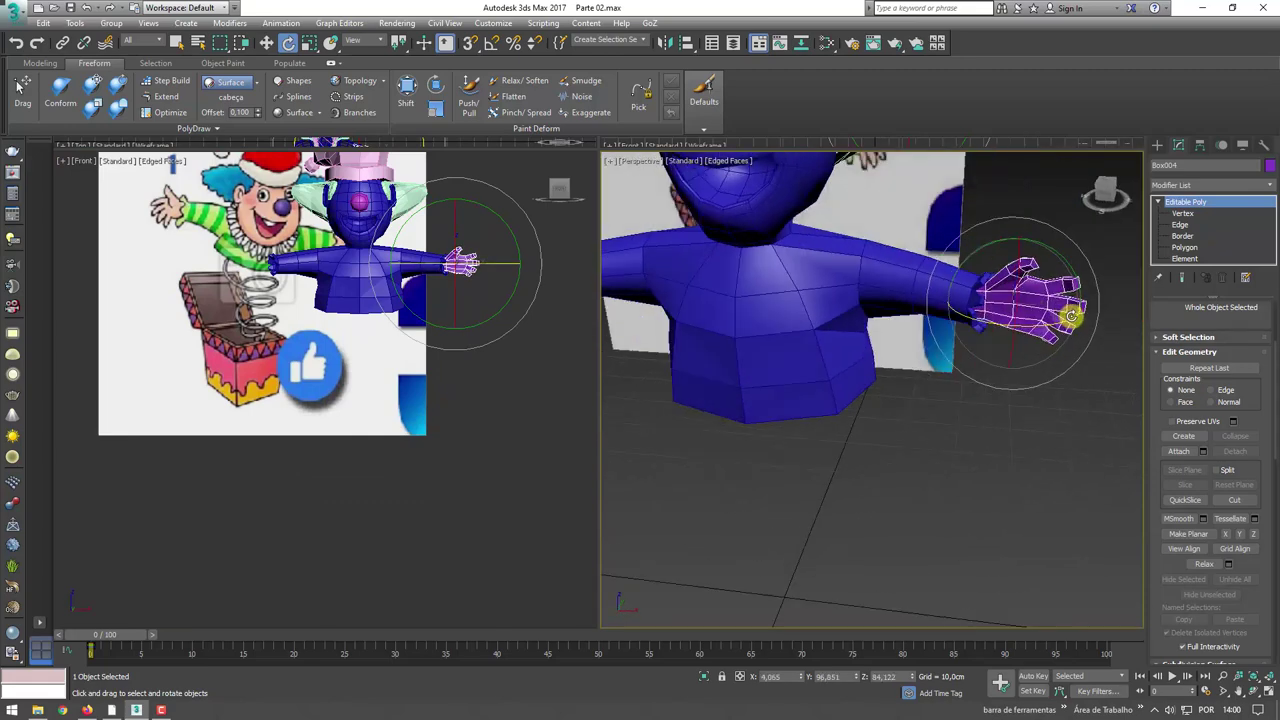
pyautogui.moveTo(1000, 313)
pyautogui.mouseDown()
pyautogui.moveTo(1052, 282)
pyautogui.moveTo(1045, 270)
pyautogui.mouseUp()
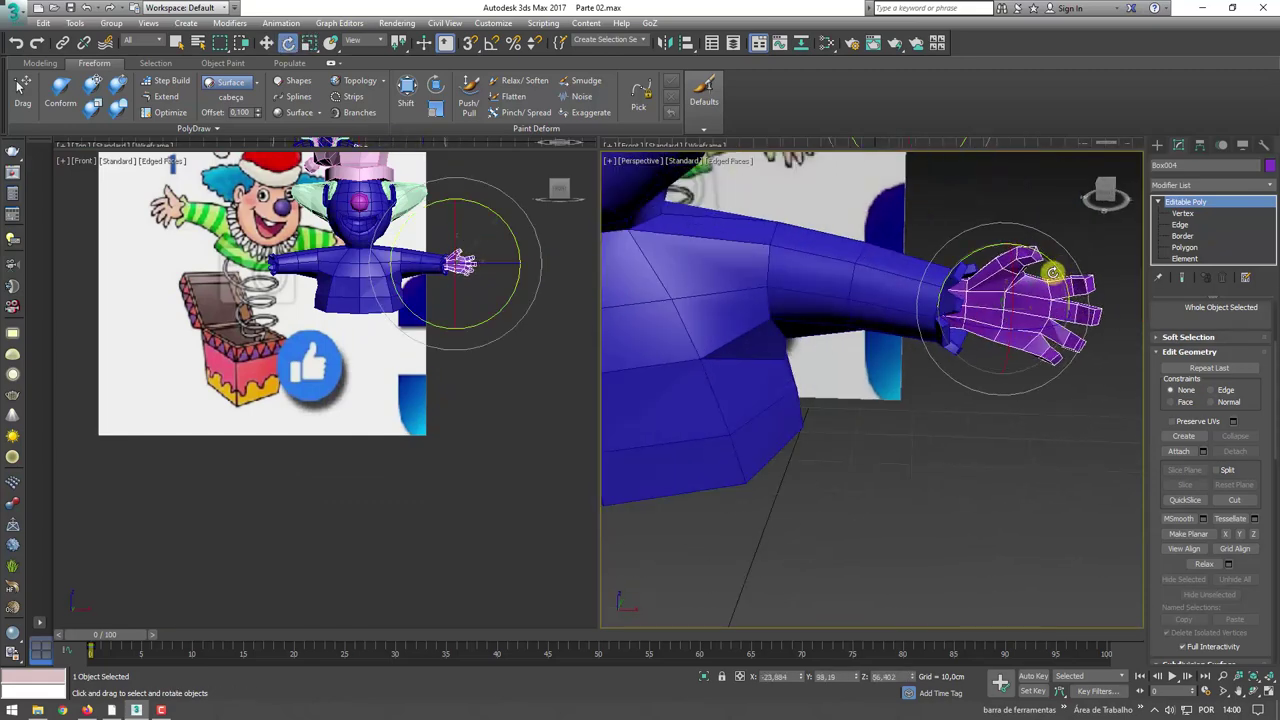
pyautogui.press('w')
# - Rotate the hand about 16 degrees, scale it to fit the sleeve, and nudge it inside
pyautogui.keyDown('alt'); pyautogui.moveTo(1022, 286); pyautogui.dragTo(988, 361, button='middle'); pyautogui.keyUp('alt')
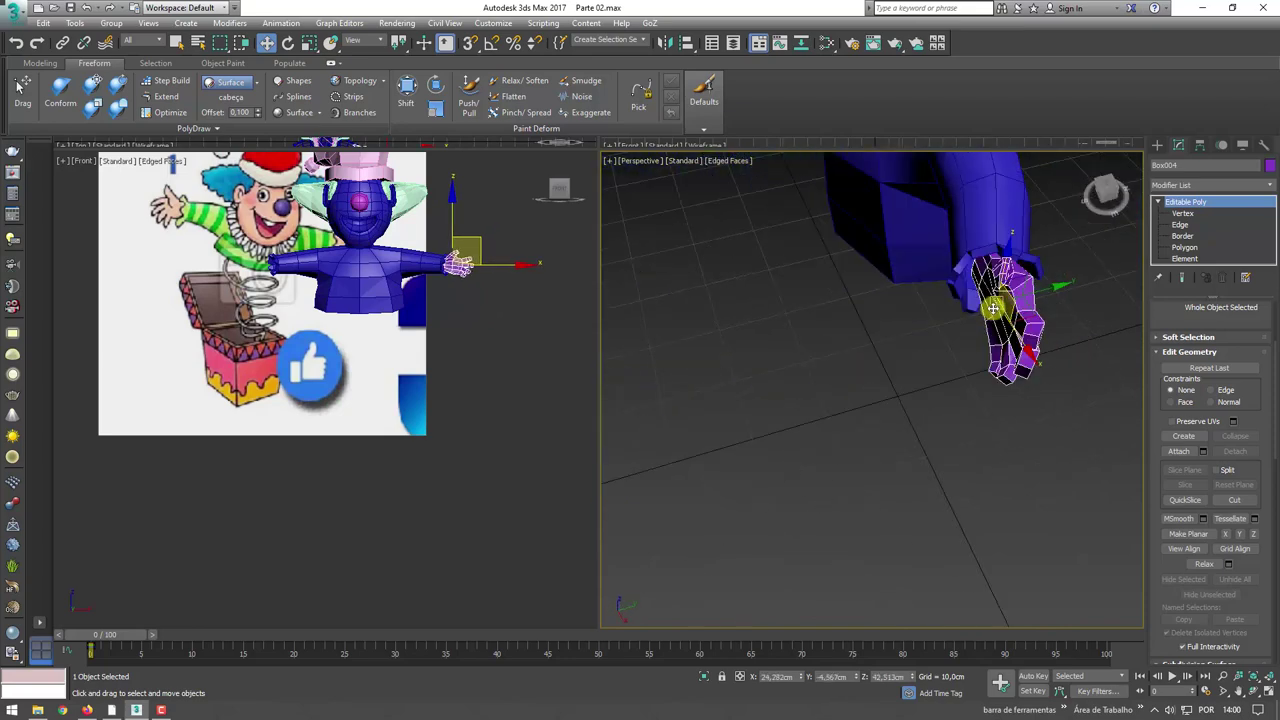
pyautogui.press('e')
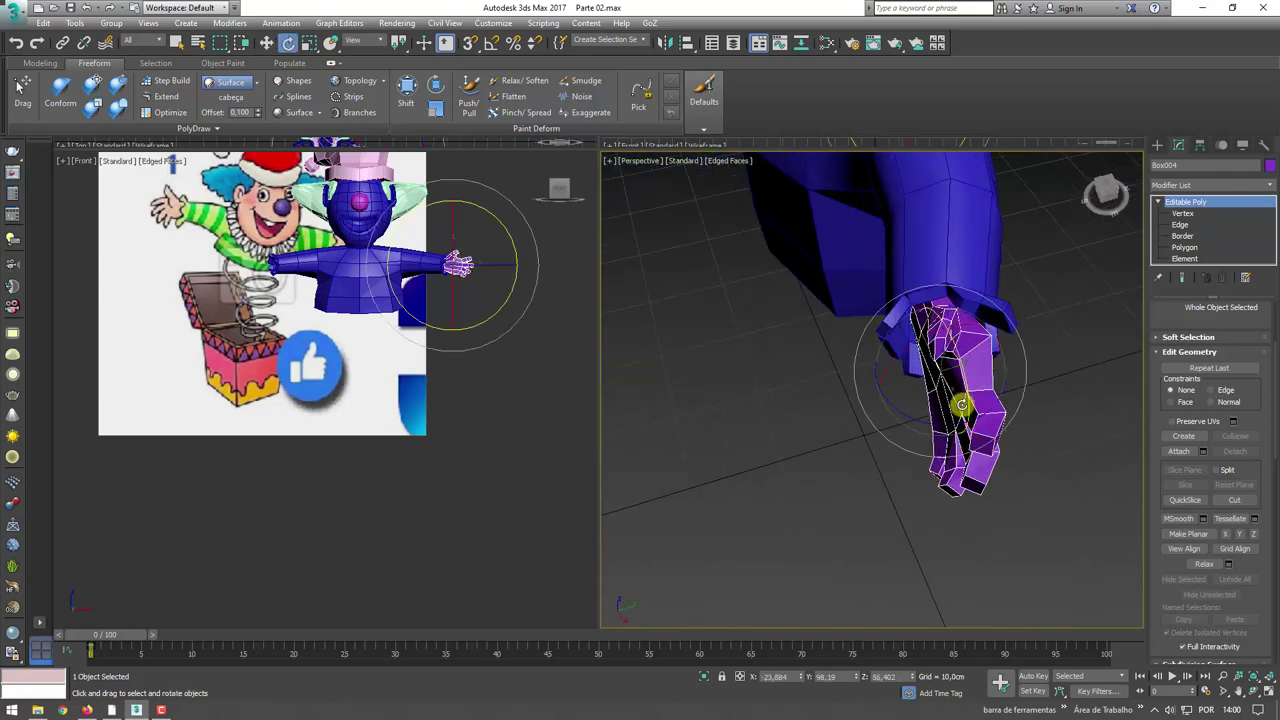
pyautogui.moveTo(943, 423)
pyautogui.mouseDown()
pyautogui.moveTo(920, 425)
pyautogui.moveTo(971, 362)
pyautogui.mouseUp()
pyautogui.press('w')
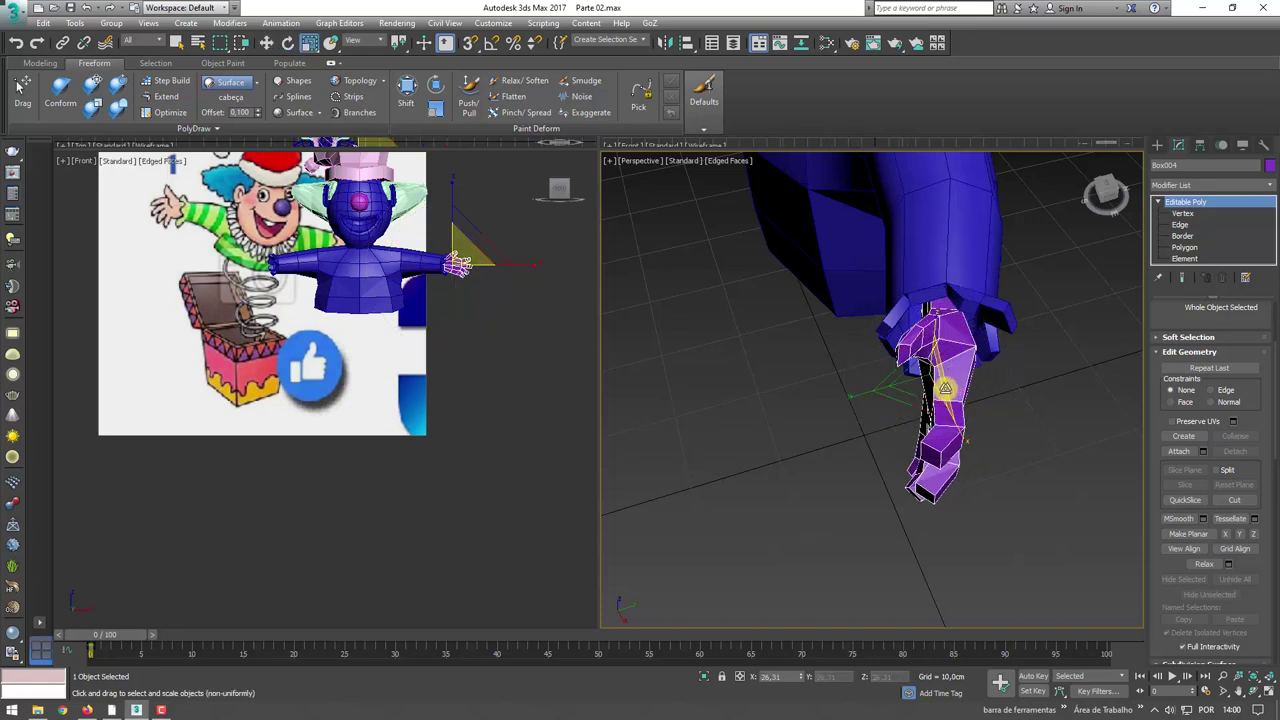
pyautogui.press('r')
pyautogui.moveTo(943, 371); pyautogui.dragTo(963, 368)
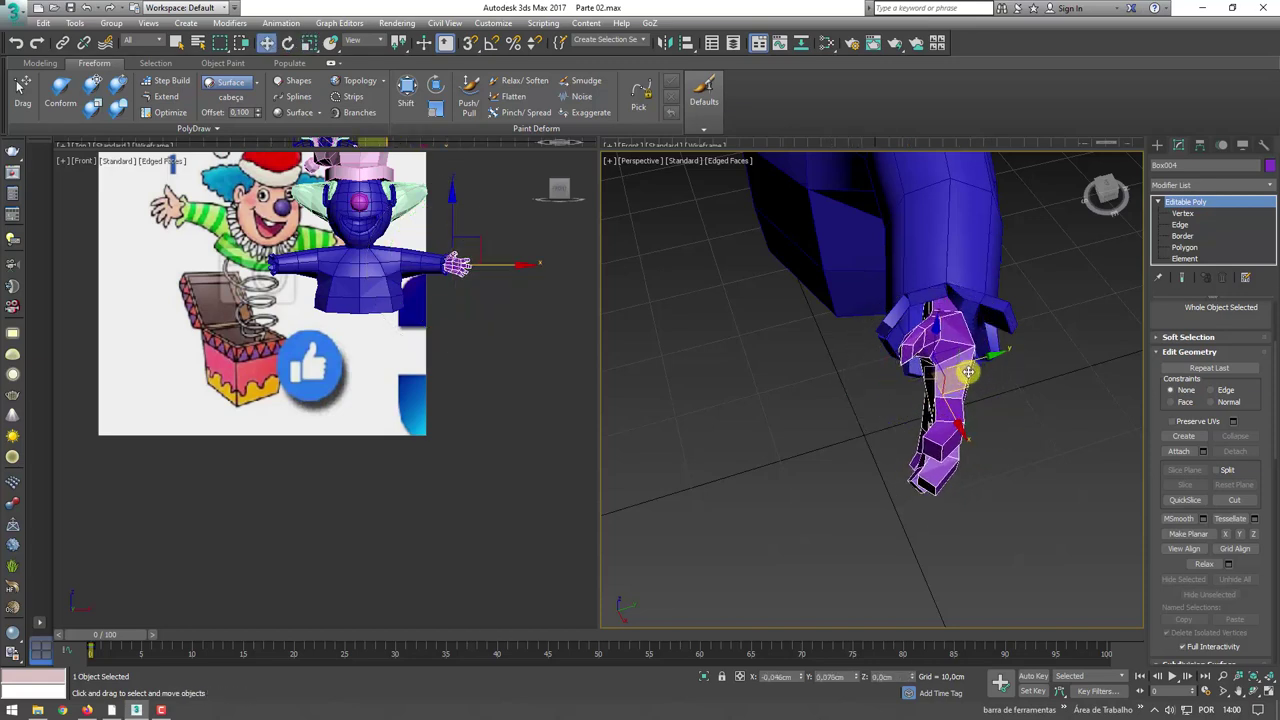
pyautogui.press('w')
pyautogui.moveTo(966, 374)
pyautogui.keyDown('alt'); pyautogui.mouseDown(button='middle')
pyautogui.moveTo(1106, 286)
pyautogui.moveTo(957, 363)
pyautogui.mouseUp(button='middle'); pyautogui.keyUp('alt')
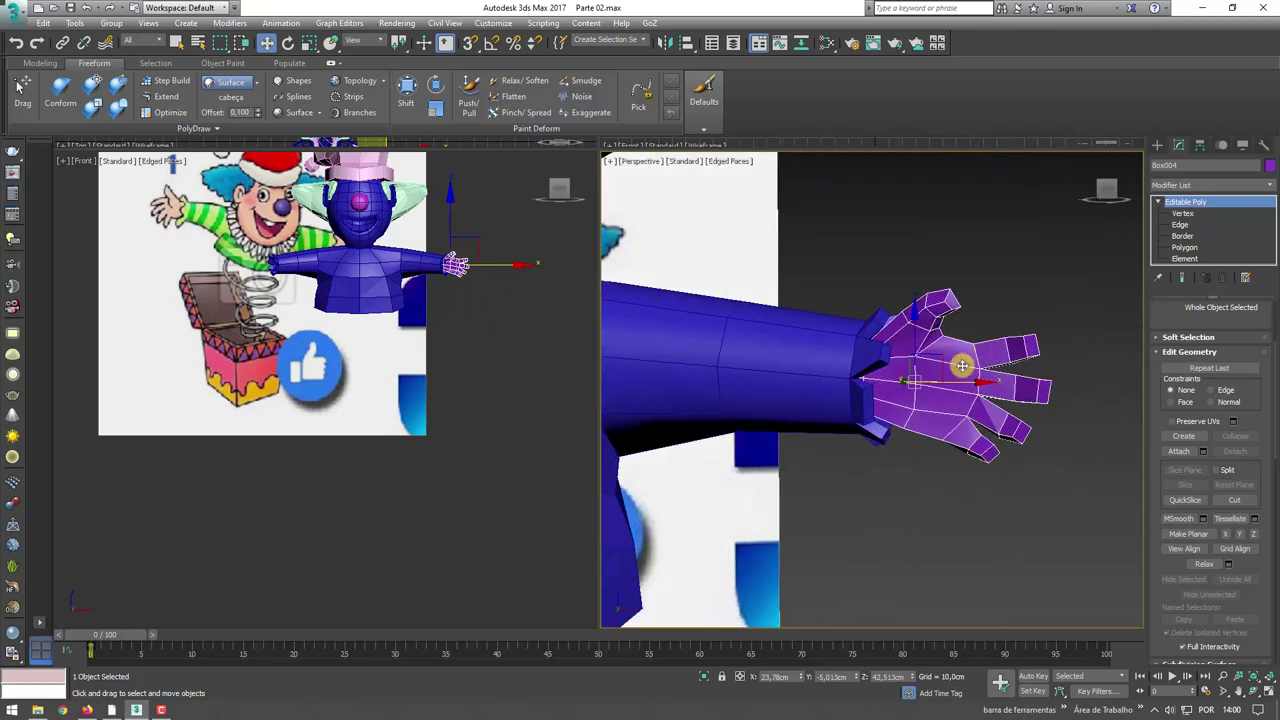
pyautogui.moveTo(943, 363); pyautogui.dragTo(950, 369)
# - Turn the hand to adjust where its fingers point
pyautogui.scroll(-5, 950, 369)
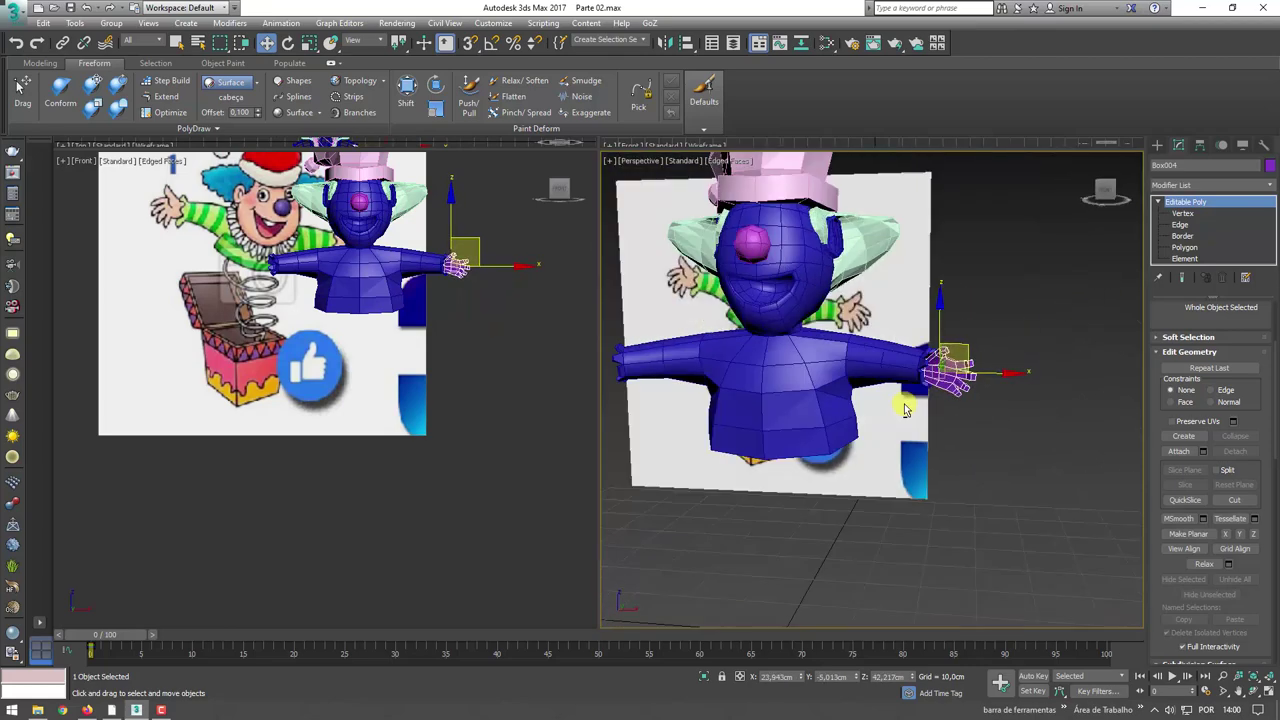
pyautogui.moveTo(904, 404)
pyautogui.keyDown('alt'); pyautogui.mouseDown(button='middle')
pyautogui.moveTo(783, 420)
pyautogui.moveTo(971, 352)
pyautogui.mouseUp(button='middle'); pyautogui.keyUp('alt')
pyautogui.scroll(4, 971, 352)
pyautogui.press('e')
pyautogui.press('r')
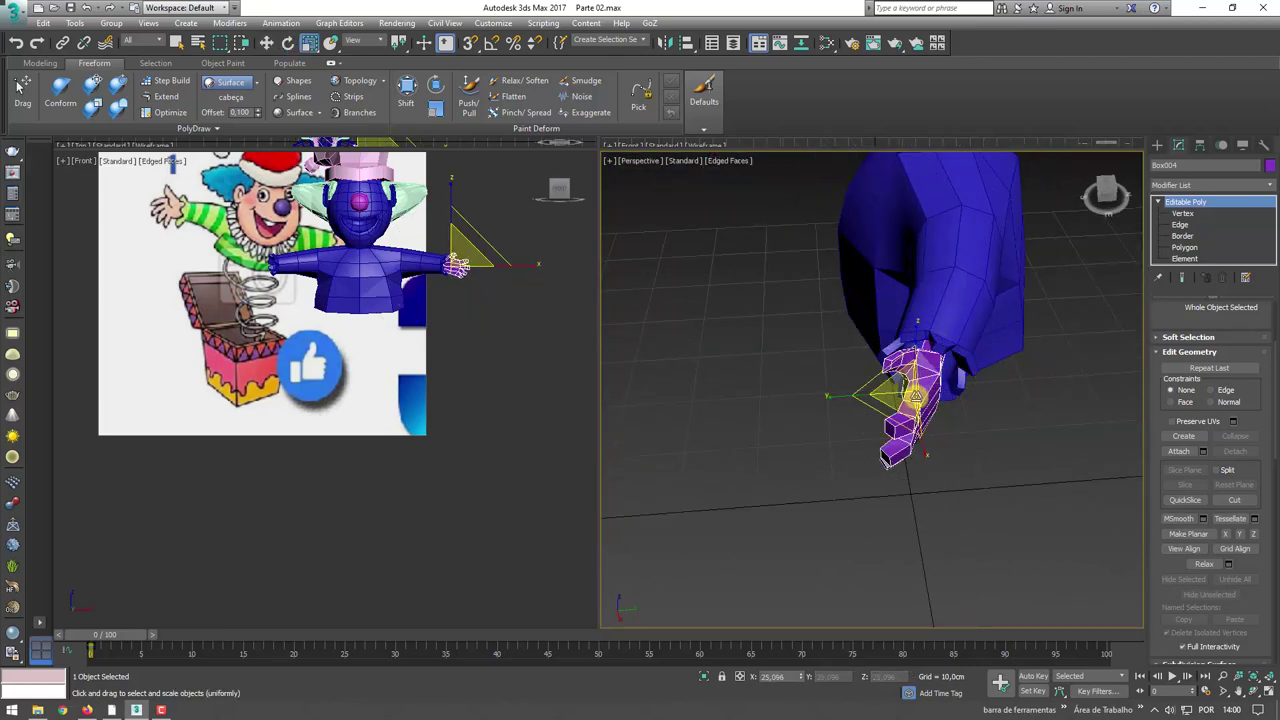
pyautogui.moveTo(917, 385)
pyautogui.keyDown('alt'); pyautogui.mouseDown(button='middle')
pyautogui.moveTo(957, 428)
pyautogui.moveTo(923, 371)
pyautogui.mouseUp(button='middle'); pyautogui.keyUp('alt')
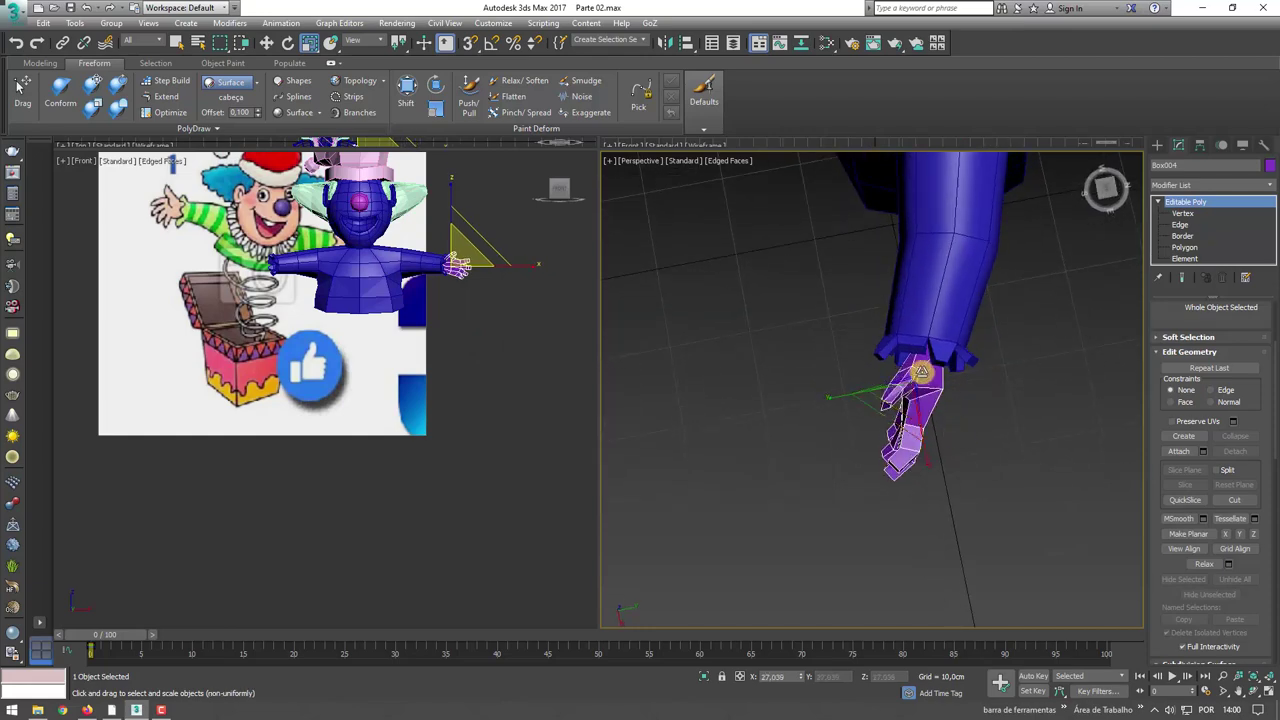
pyautogui.press('e')
pyautogui.moveTo(918, 405)
pyautogui.mouseDown()
pyautogui.moveTo(894, 402)
pyautogui.moveTo(871, 363)
pyautogui.mouseUp()
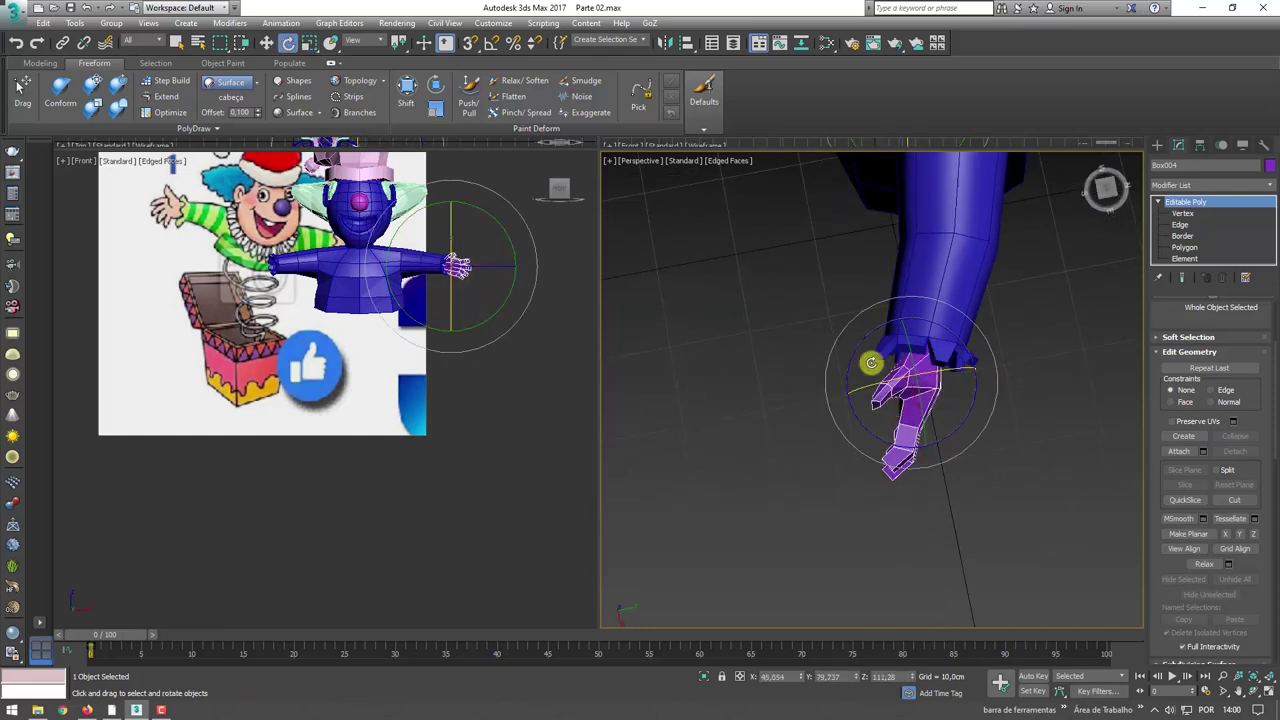
pyautogui.click(406, 88)
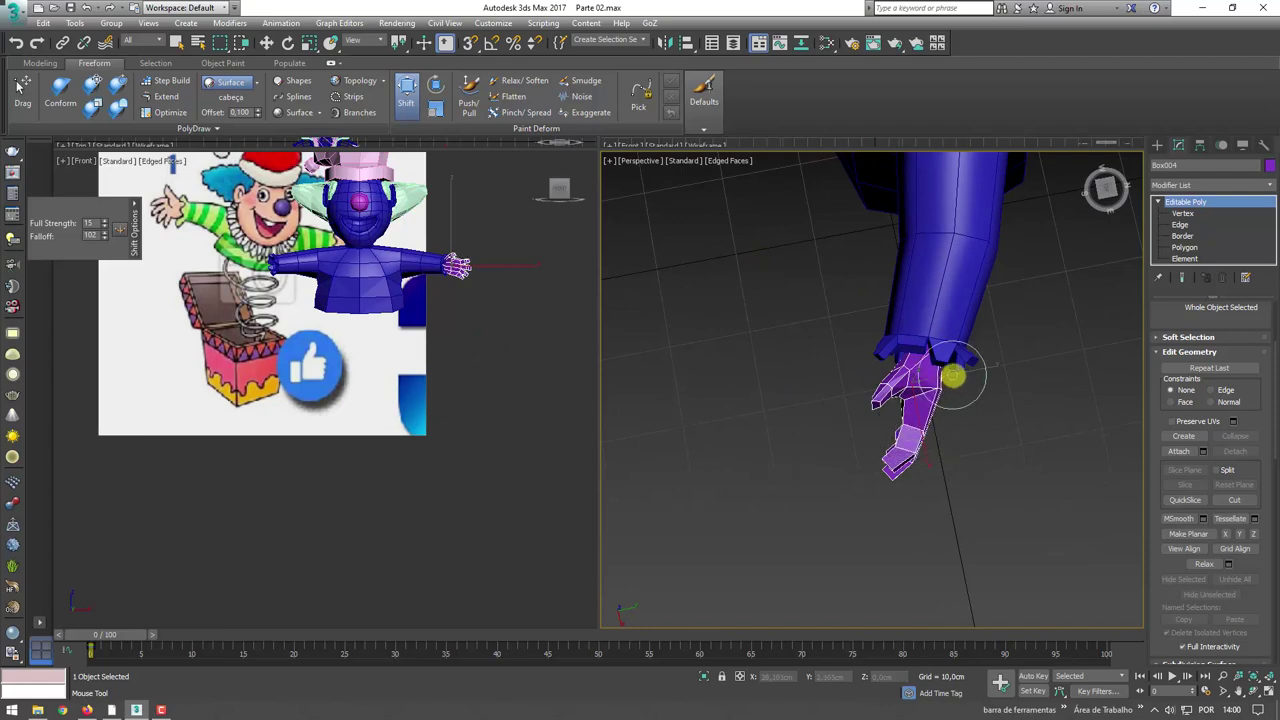
pyautogui.moveTo(958, 363)
pyautogui.keyDown('alt'); pyautogui.mouseDown(button='middle')
pyautogui.moveTo(1051, 334)
pyautogui.moveTo(954, 374)
pyautogui.moveTo(886, 446)
pyautogui.moveTo(890, 380)
pyautogui.moveTo(800, 406)
pyautogui.moveTo(820, 457)
pyautogui.moveTo(731, 449)
pyautogui.moveTo(942, 430)
pyautogui.moveTo(1006, 491)
pyautogui.moveTo(946, 514)
pyautogui.moveTo(847, 474)
pyautogui.moveTo(1000, 391)
pyautogui.mouseUp(button='middle'); pyautogui.keyUp('alt')
pyautogui.press('w')
pyautogui.scroll(-4, 1000, 391)
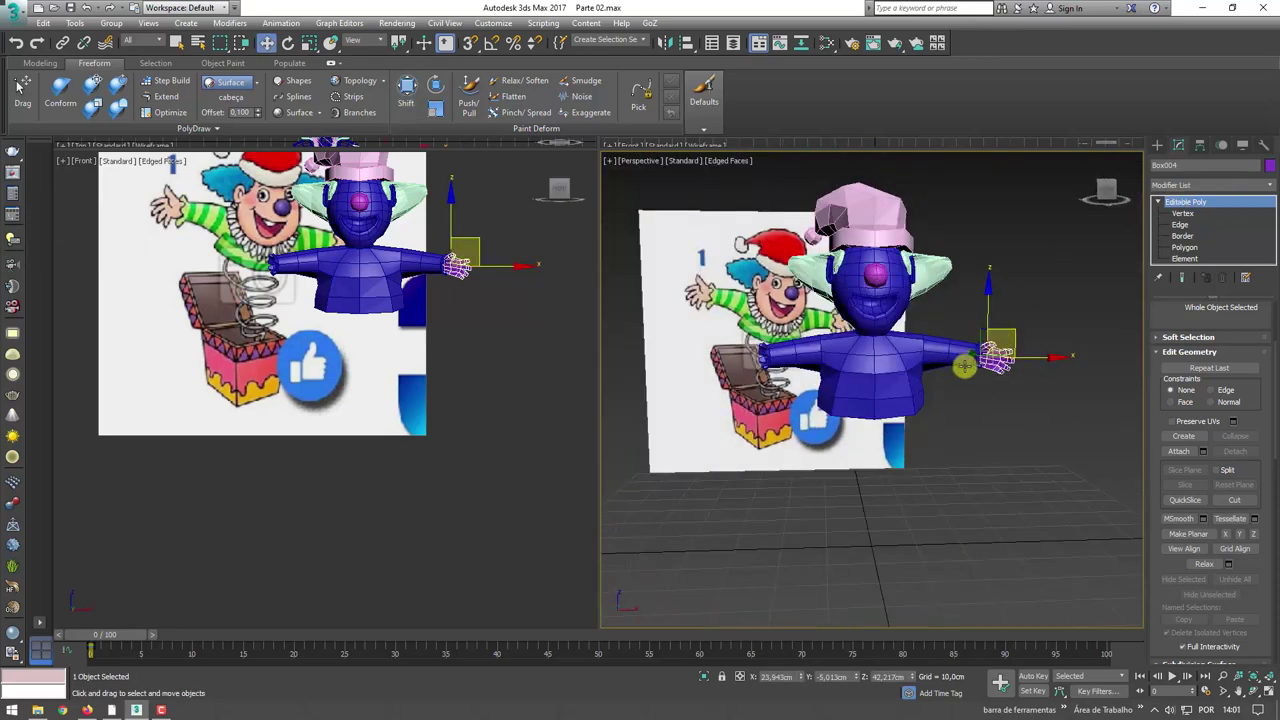
pyautogui.moveTo(909, 358)
pyautogui.keyDown('alt'); pyautogui.mouseDown(button='middle')
pyautogui.moveTo(980, 394)
pyautogui.moveTo(969, 403)
pyautogui.mouseUp(button='middle'); pyautogui.keyUp('alt')
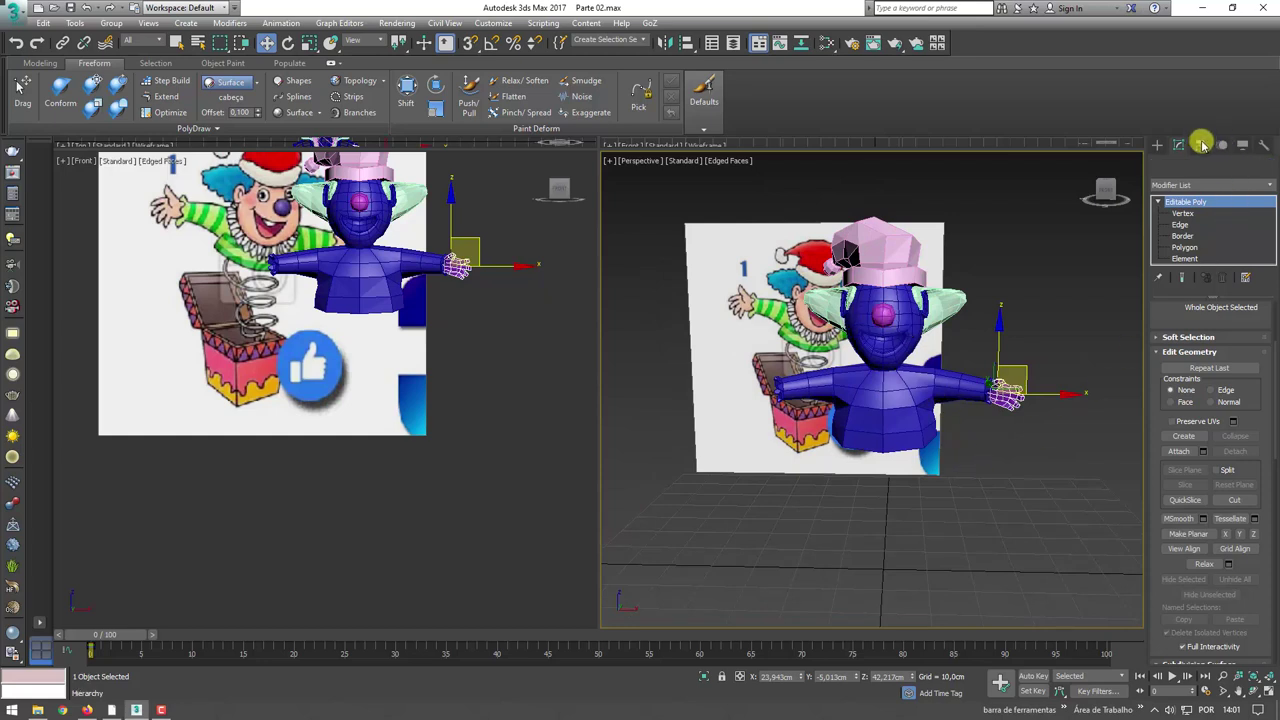
# - Using Affect Pivot Only, zero the hand's pivot X, Y and Z, leaving the geometry in place
pyautogui.click(1201, 143)
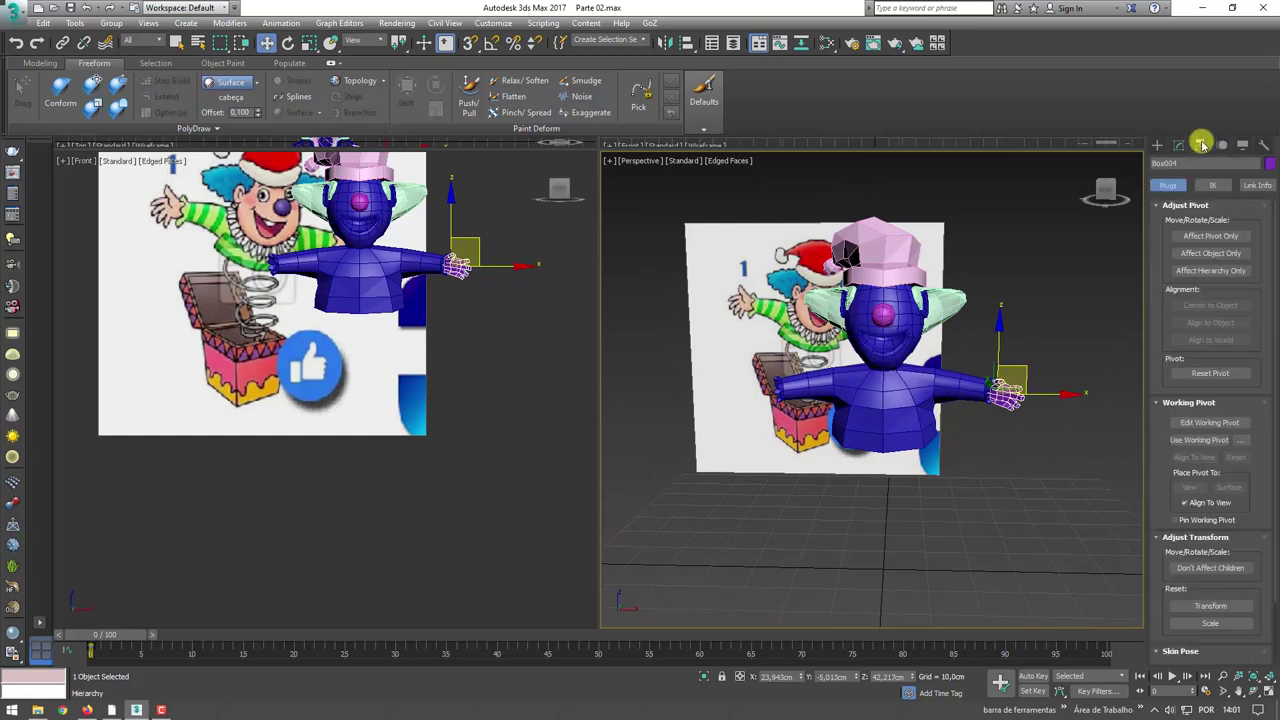
pyautogui.click(1221, 236)
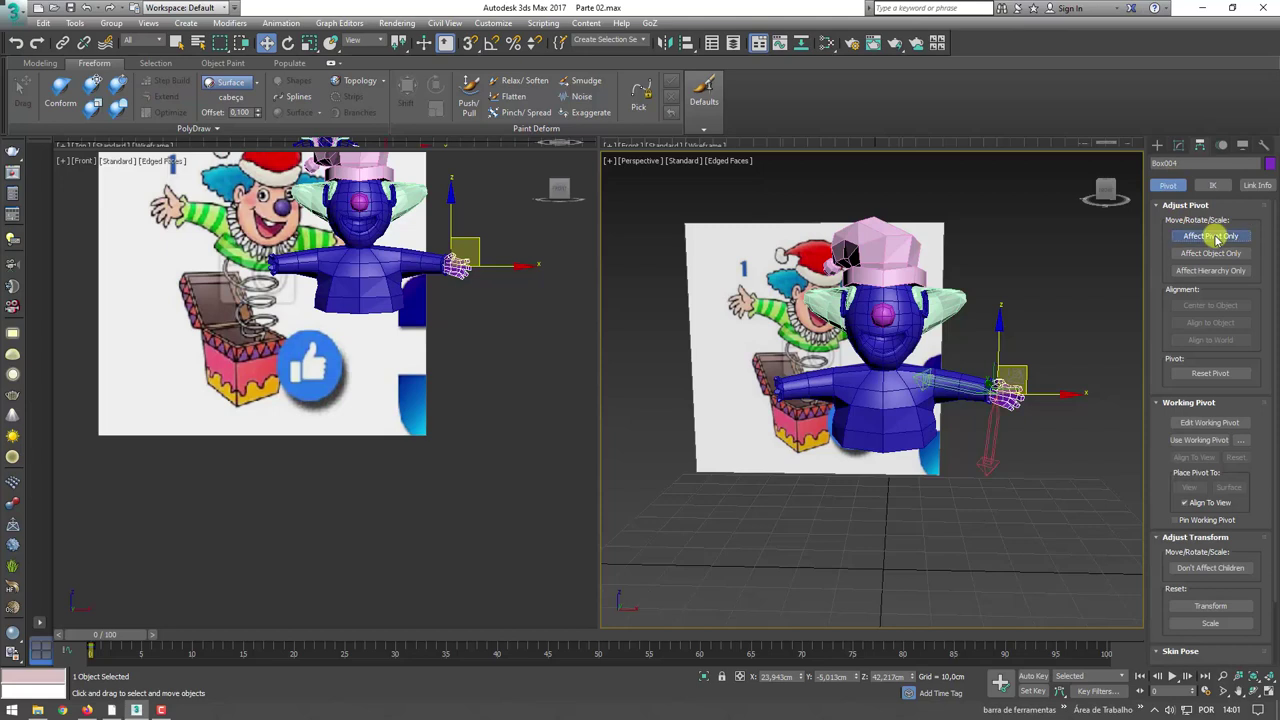
pyautogui.rightClick(802, 681)
pyautogui.rightClick(860, 680)
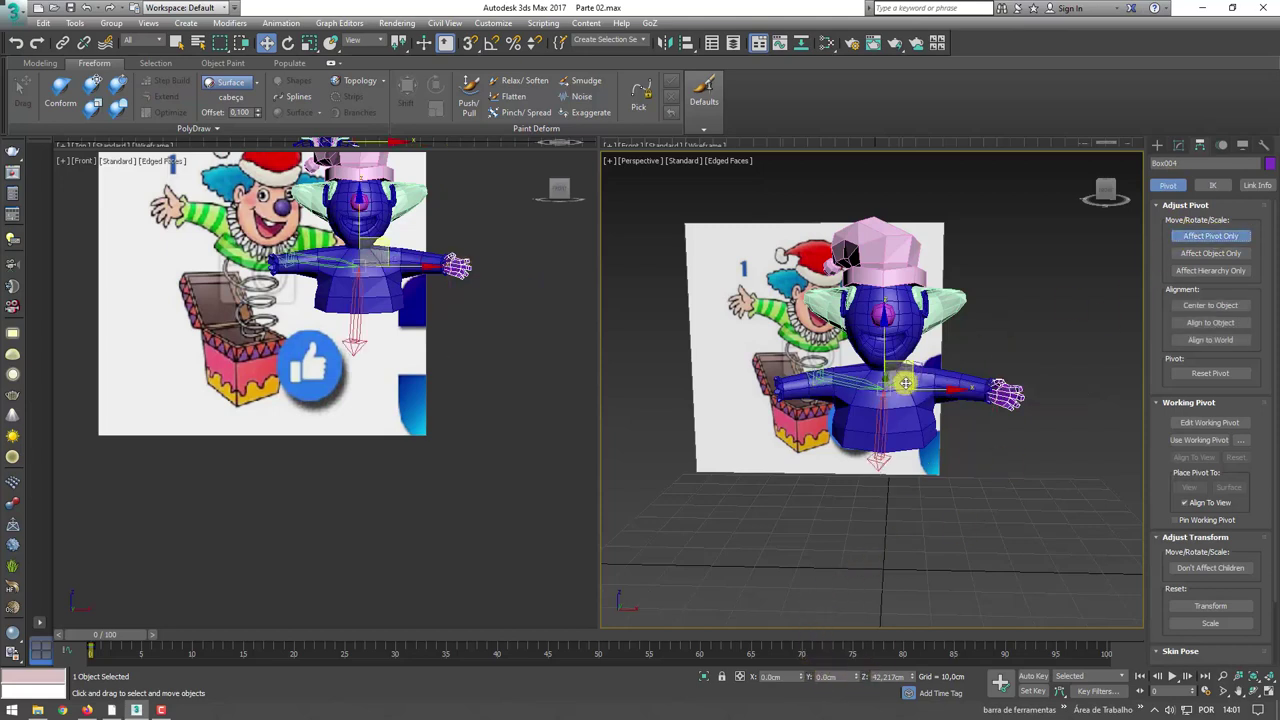
pyautogui.rightClick(912, 680)
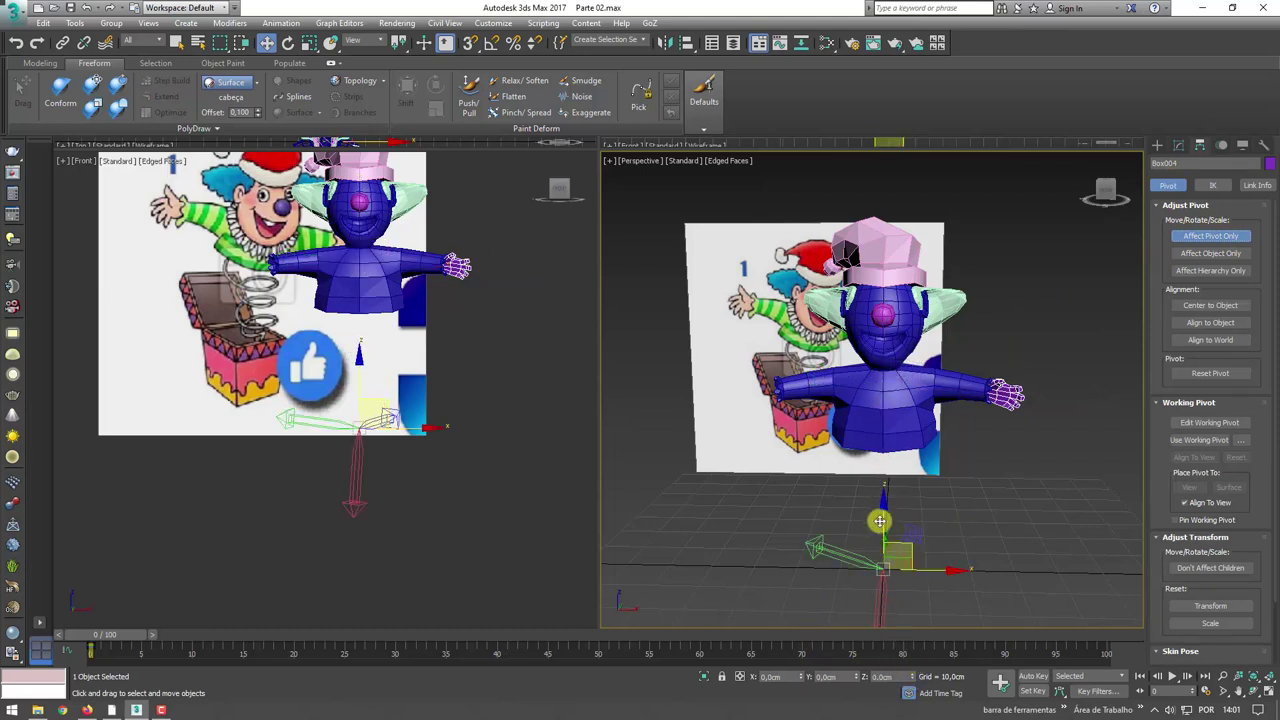
pyautogui.click(1208, 236)
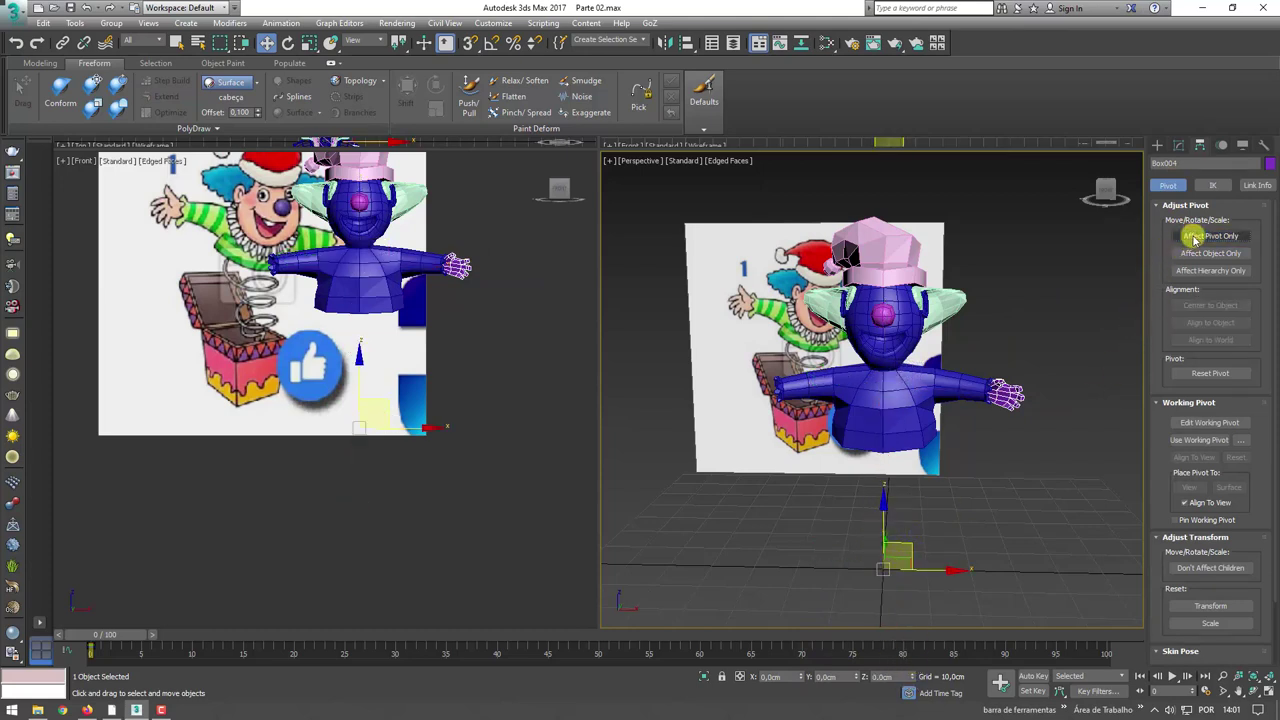
# - Mirror a copy of the hand on X and attach it to the original hand
pyautogui.click(665, 43)
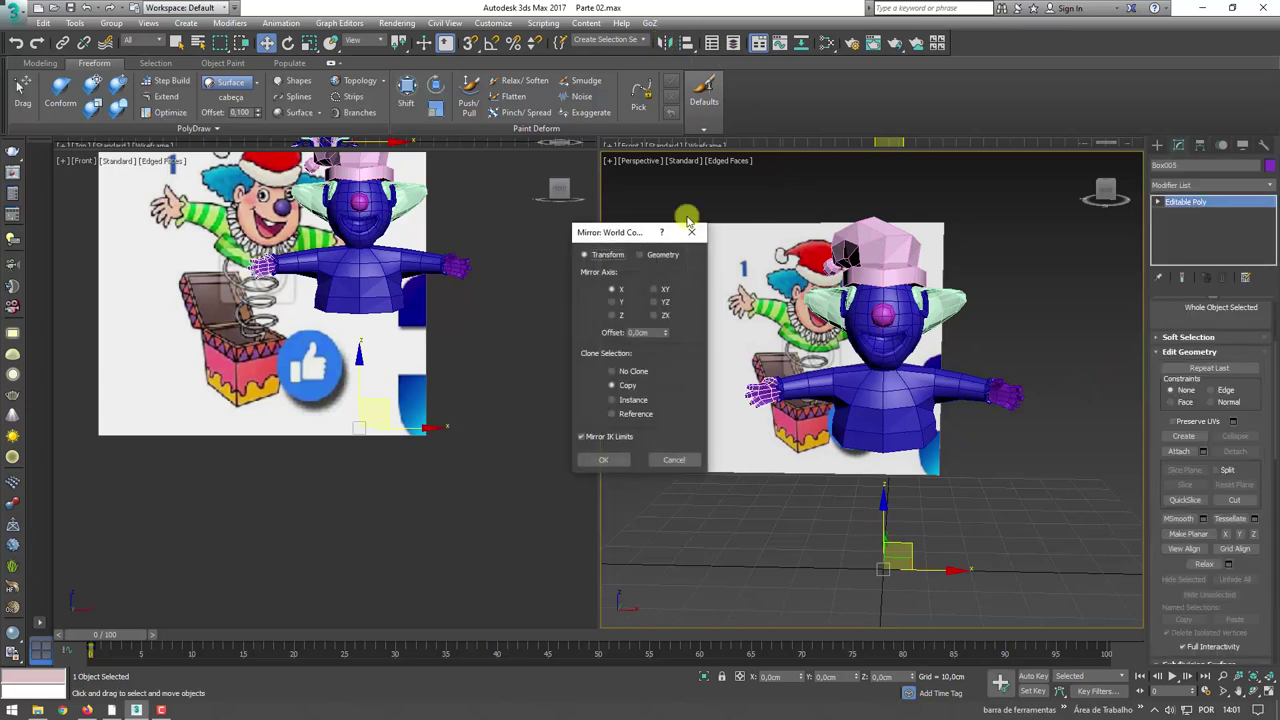
pyautogui.click(607, 460)
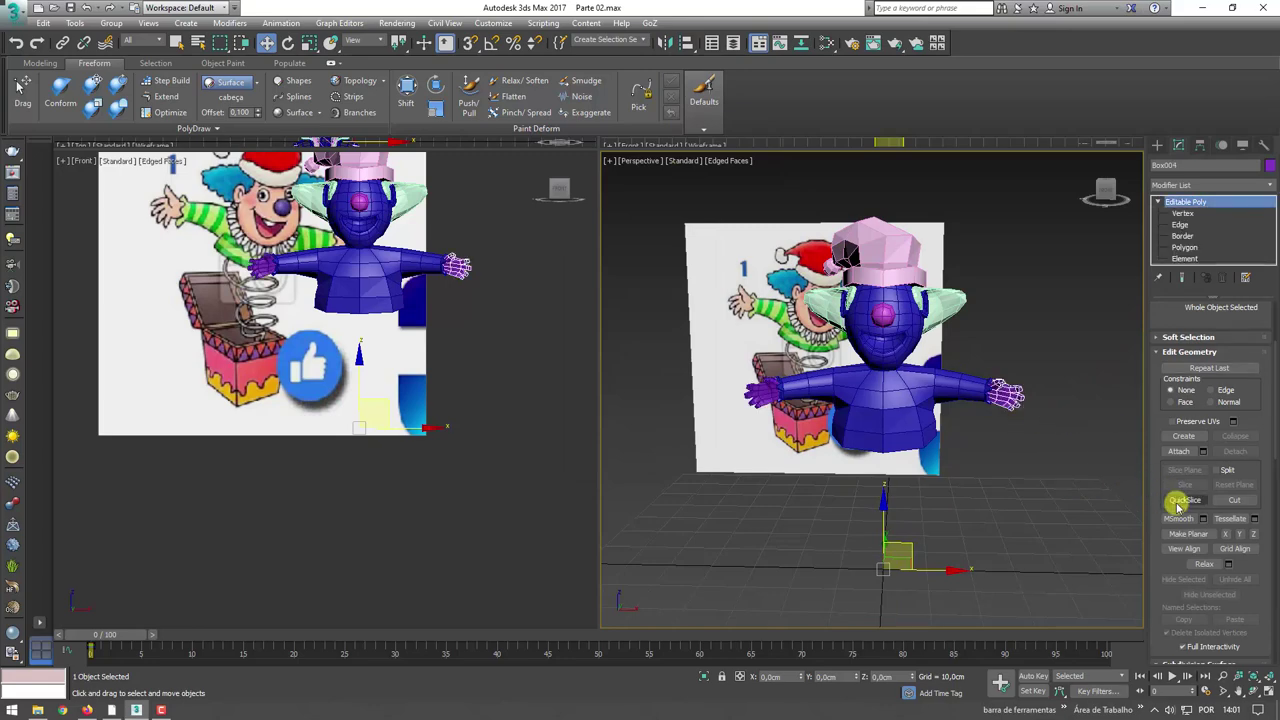
pyautogui.click(1179, 451)
pyautogui.click(764, 394)
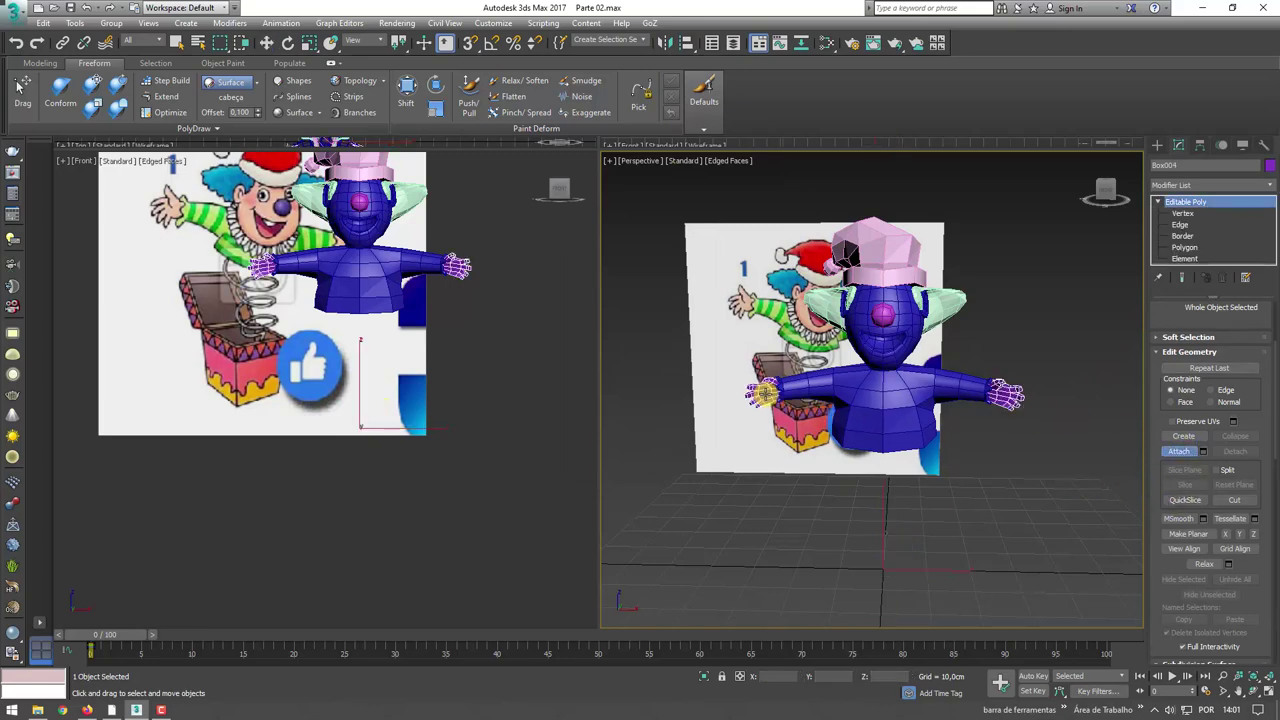
# - Deselect everything and orbit to a frontal view with the reference board on the left
pyautogui.keyDown('alt'); pyautogui.moveTo(764, 394); pyautogui.dragTo(1090, 463, button='middle'); pyautogui.keyUp('alt')
pyautogui.click(1074, 467)
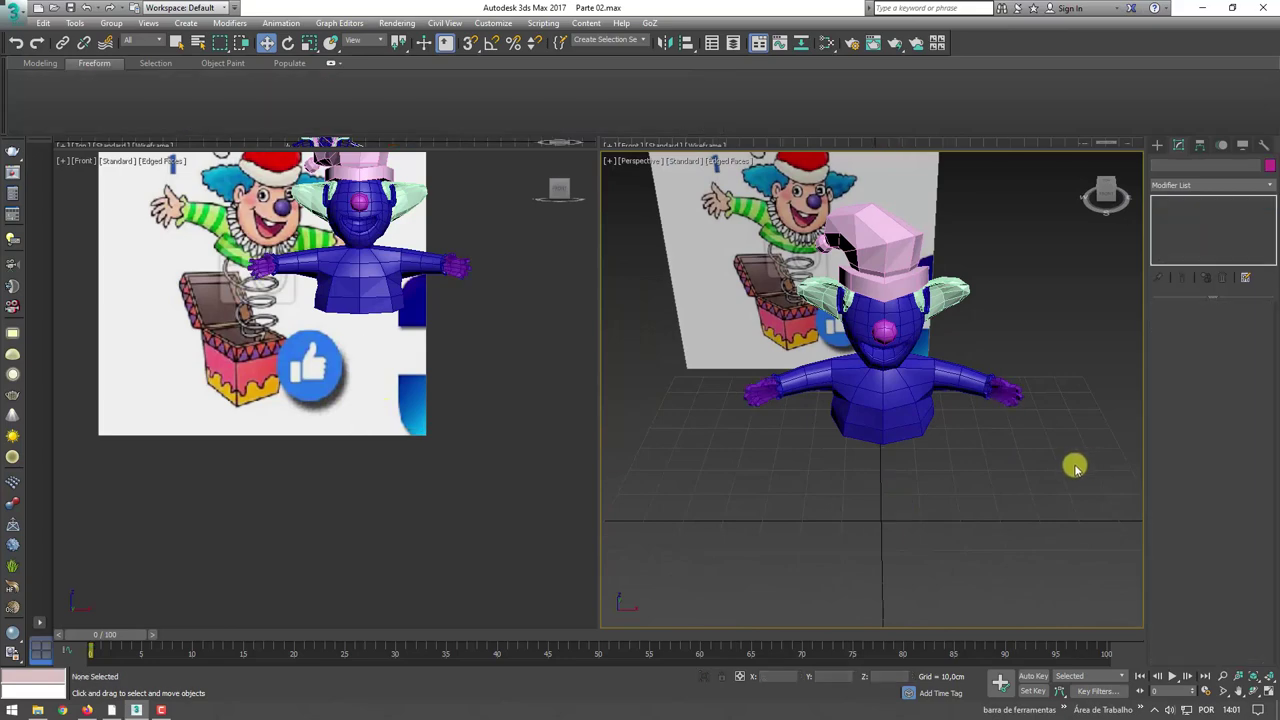
pyautogui.keyDown('alt'); pyautogui.moveTo(988, 456); pyautogui.dragTo(986, 434, button='middle'); pyautogui.keyUp('alt')
pyautogui.scroll(-3, 986, 434)
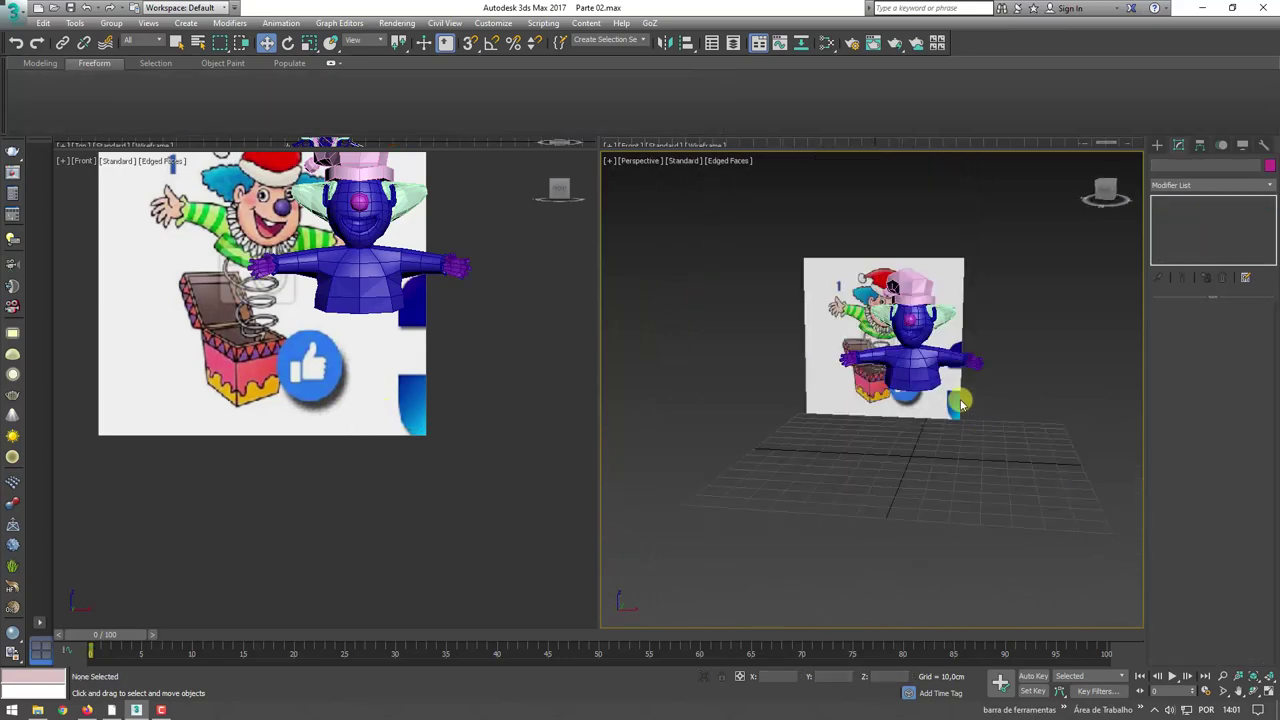
pyautogui.moveTo(1008, 459)
pyautogui.keyDown('alt'); pyautogui.mouseDown(button='middle')
pyautogui.moveTo(914, 346)
pyautogui.moveTo(1140, 278)
pyautogui.mouseUp(button='middle'); pyautogui.keyUp('alt')
pyautogui.click(1157, 145)
# - Create a pink box using the Cube method and move it toward the clown
pyautogui.click(1183, 226)
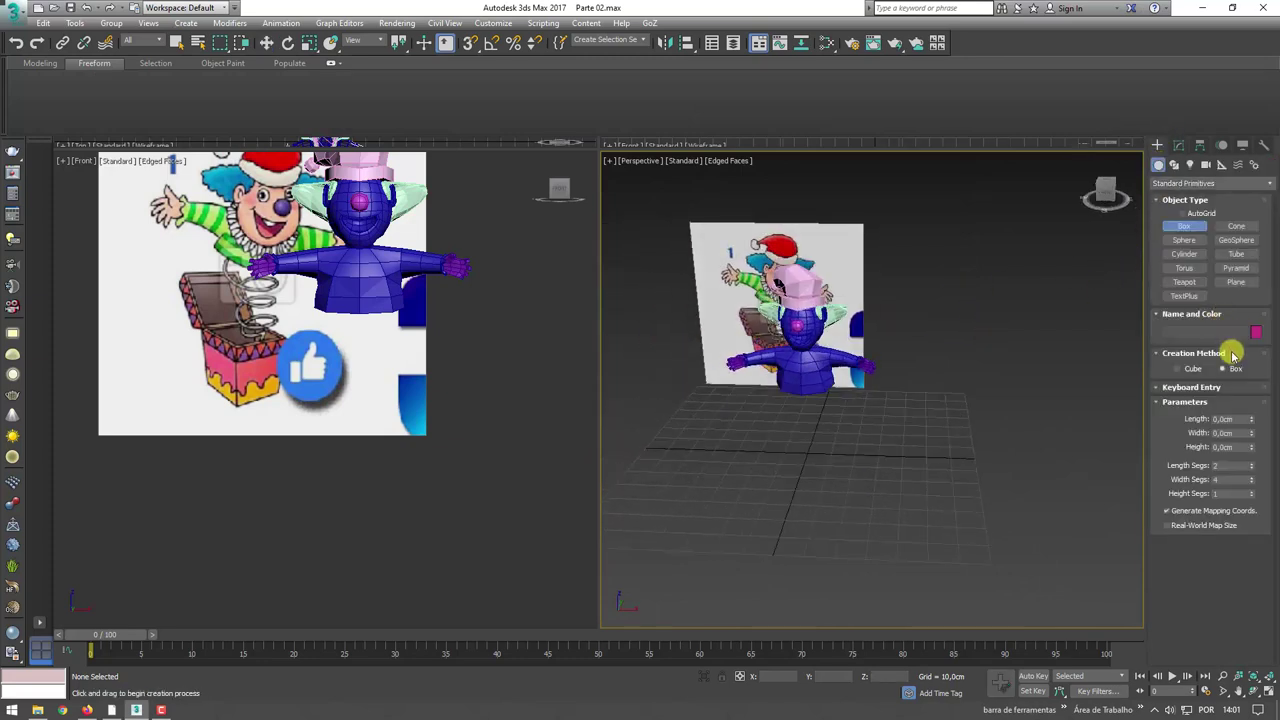
pyautogui.click(1180, 369)
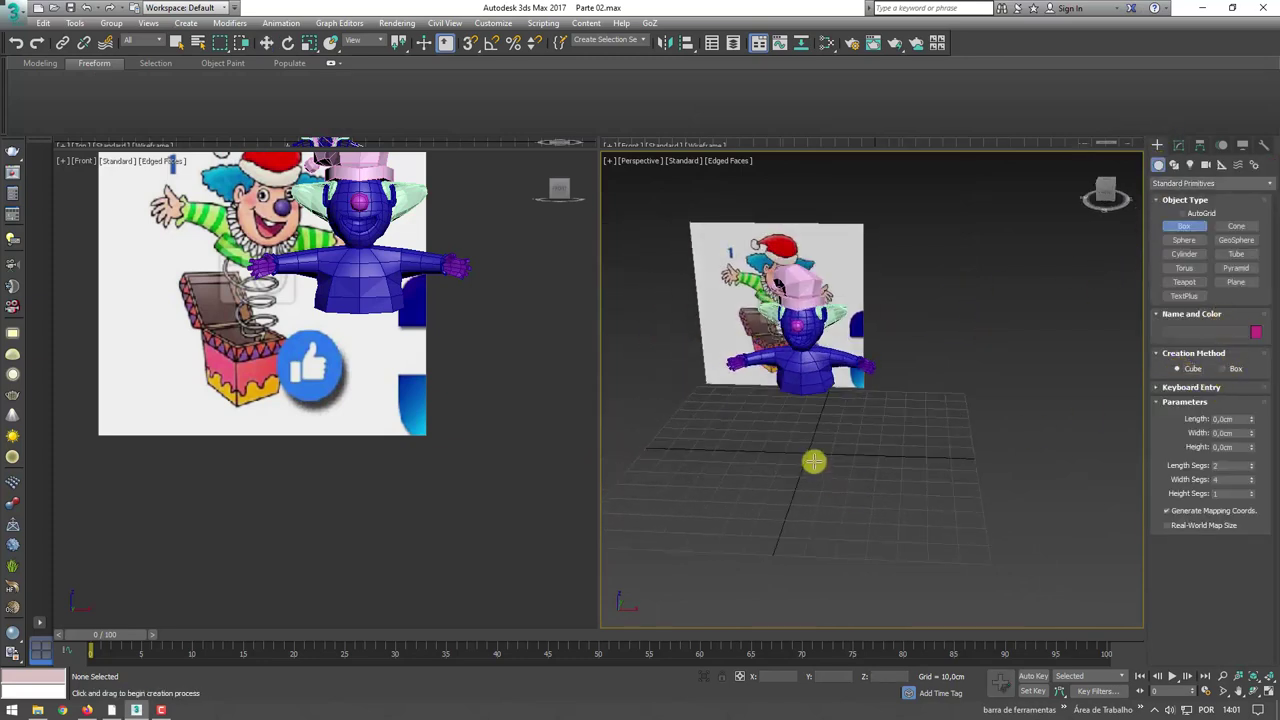
pyautogui.moveTo(867, 457); pyautogui.dragTo(917, 482)
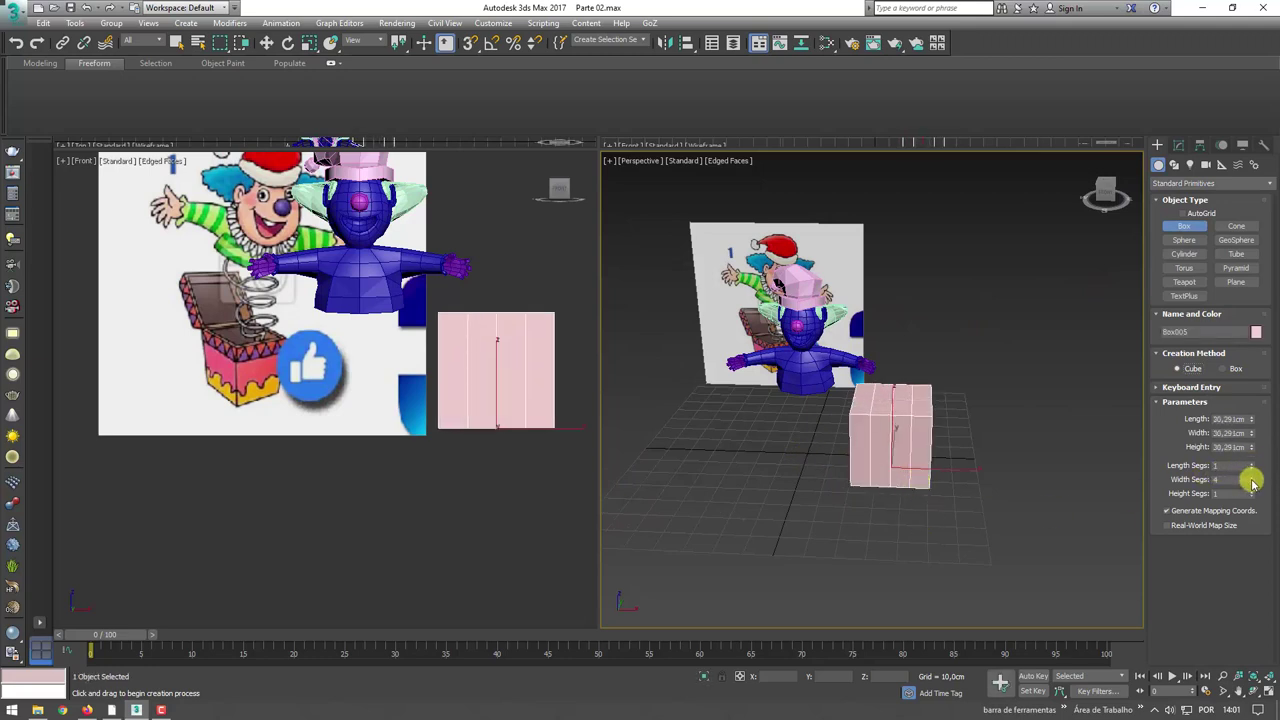
pyautogui.press('w')
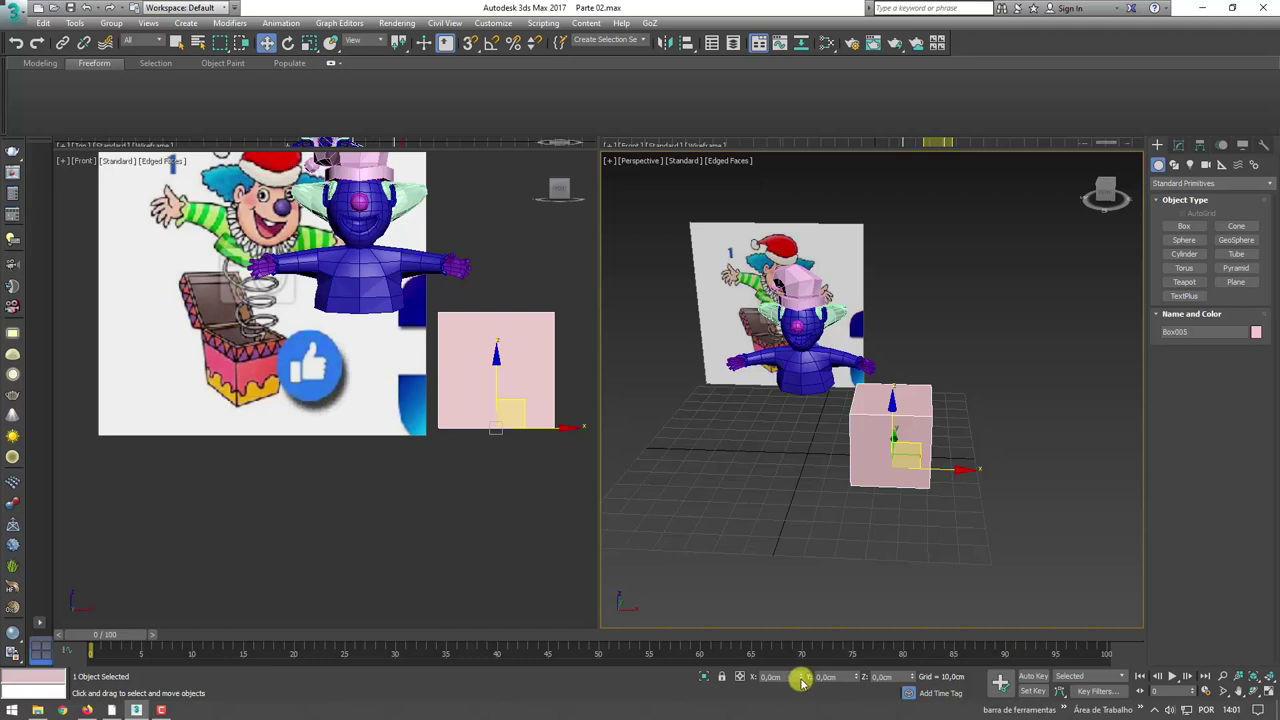
pyautogui.click(381, 43)
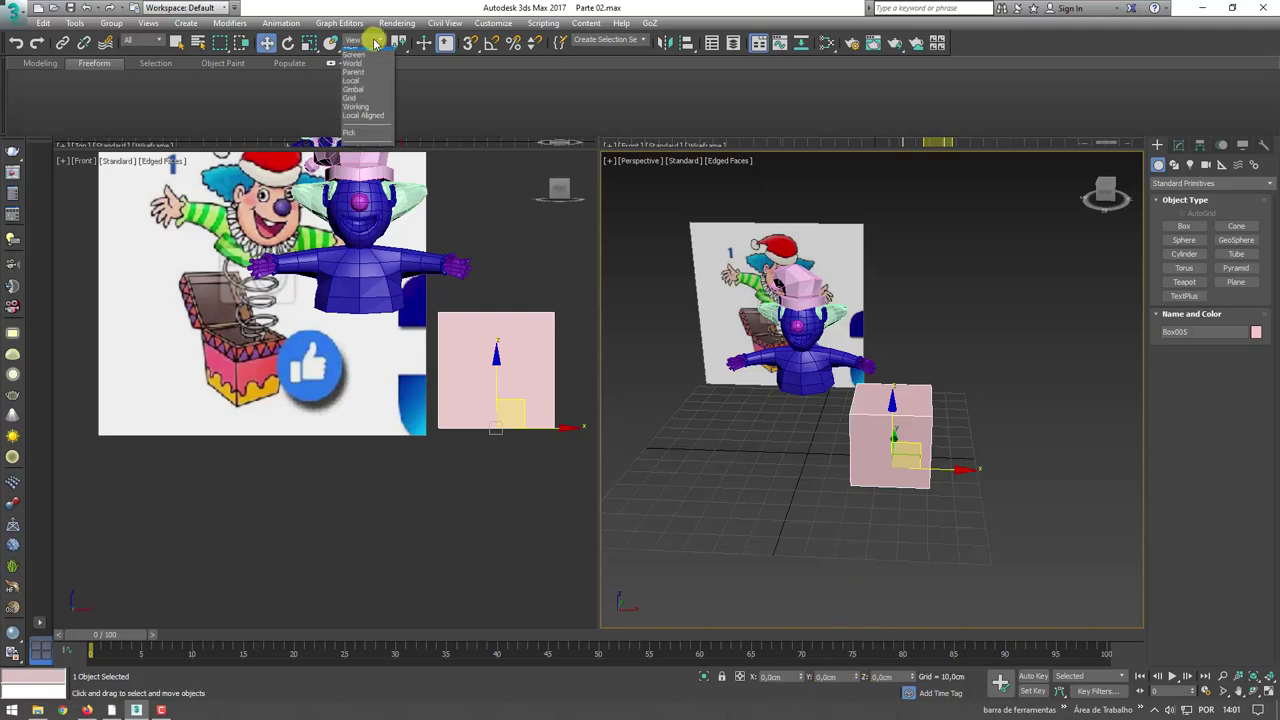
pyautogui.click(371, 42)
pyautogui.keyDown('alt'); pyautogui.moveTo(831, 370); pyautogui.dragTo(1023, 585, button='middle'); pyautogui.keyUp('alt')
pyautogui.click(977, 488)
pyautogui.click(920, 445)
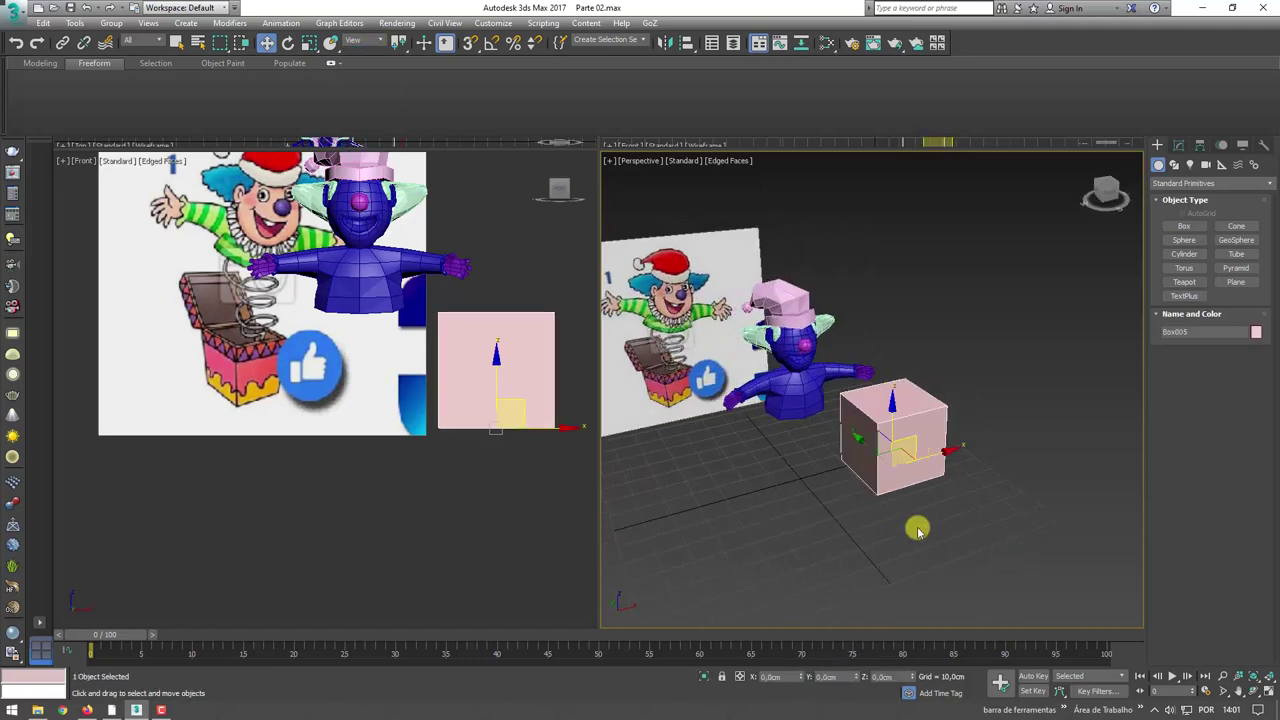
pyautogui.keyDown('alt'); pyautogui.moveTo(914, 523); pyautogui.dragTo(857, 700, button='middle'); pyautogui.keyUp('alt')
pyautogui.moveTo(931, 451); pyautogui.dragTo(874, 473)
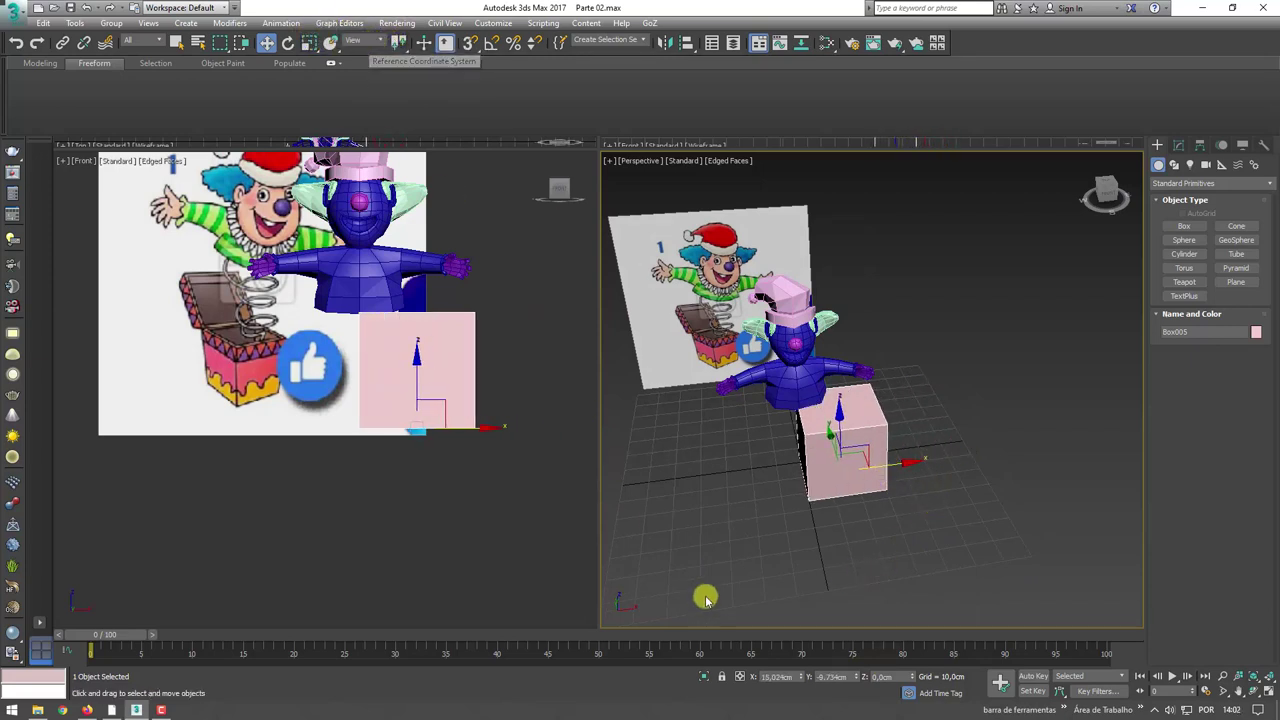
# - Centre the cube at X 0 and Y 0 and scale it down
pyautogui.rightClick(803, 677)
pyautogui.rightClick(858, 678)
pyautogui.moveTo(843, 535)
pyautogui.keyDown('alt'); pyautogui.mouseDown(button='middle')
pyautogui.moveTo(858, 403)
pyautogui.moveTo(922, 384)
pyautogui.mouseUp(button='middle'); pyautogui.keyUp('alt')
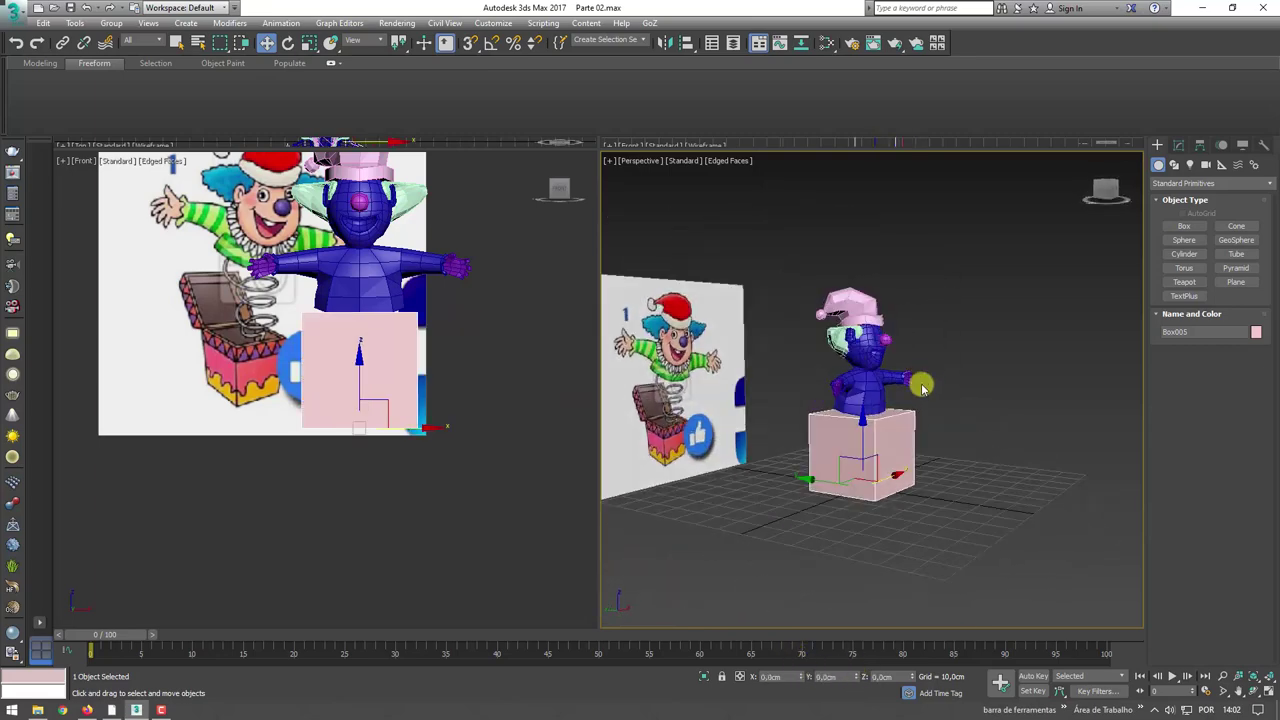
pyautogui.click(1180, 144)
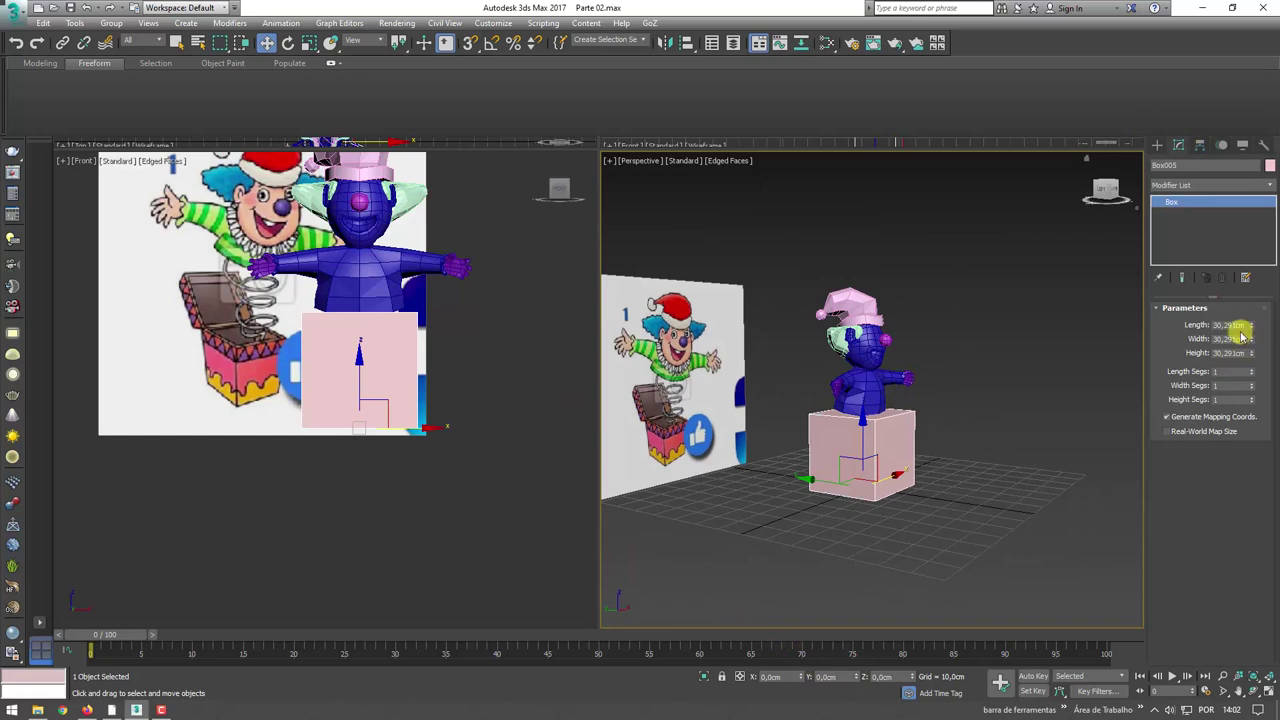
pyautogui.press('r')
pyautogui.moveTo(860, 478); pyautogui.dragTo(876, 513)
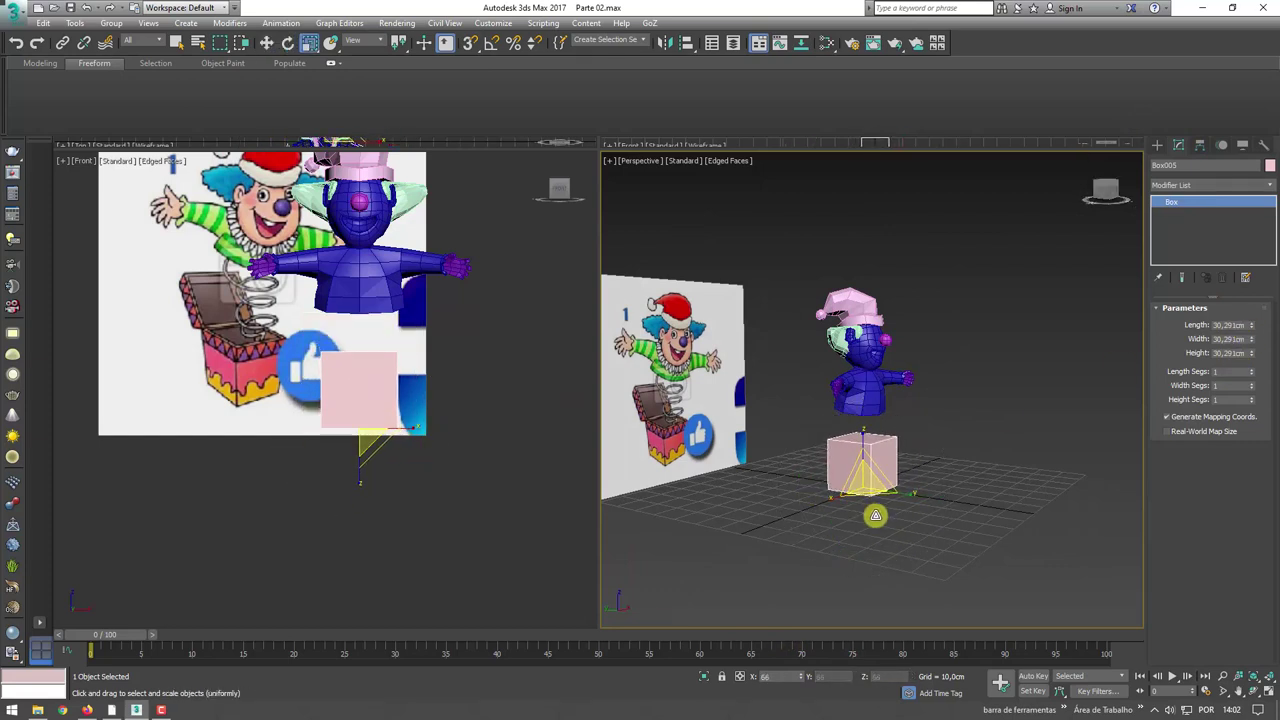
# - Raise the cube slightly above the ground
pyautogui.keyDown('alt'); pyautogui.moveTo(949, 390); pyautogui.dragTo(880, 400, button='middle'); pyautogui.keyUp('alt')
pyautogui.moveTo(357, 390); pyautogui.dragTo(401, 397, button='middle')
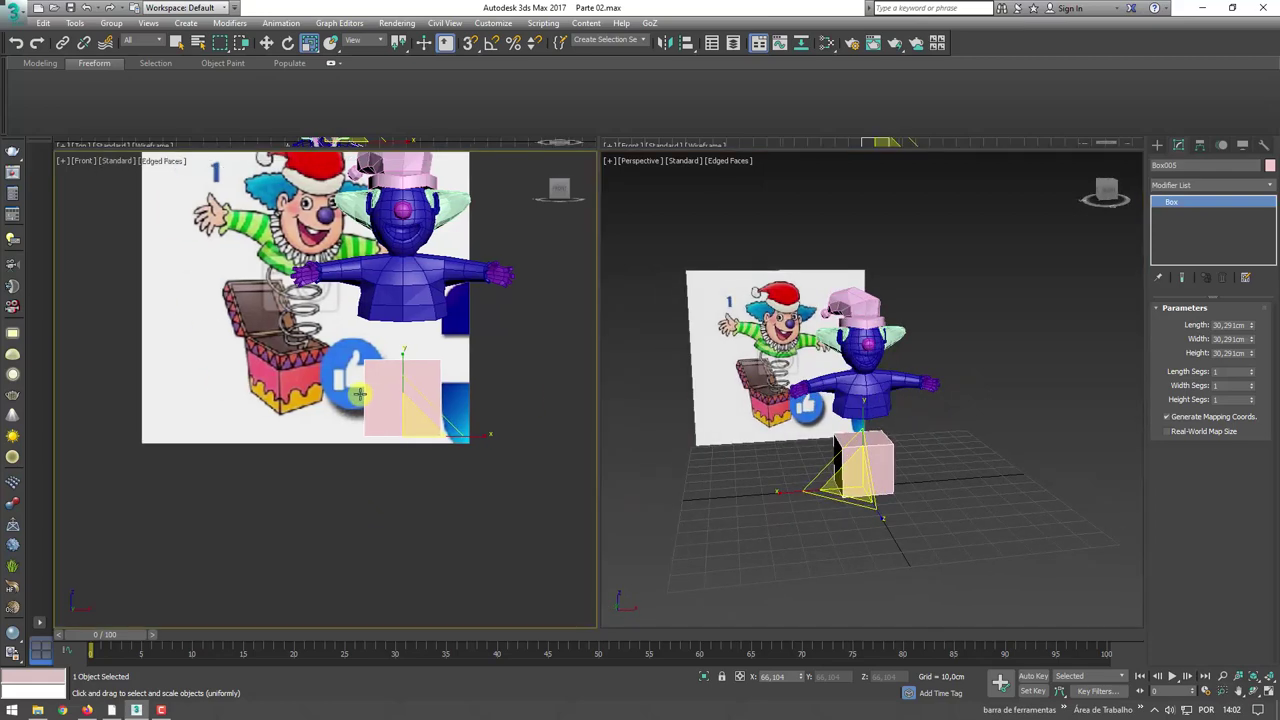
pyautogui.press('w')
pyautogui.moveTo(401, 397); pyautogui.dragTo(401, 394)
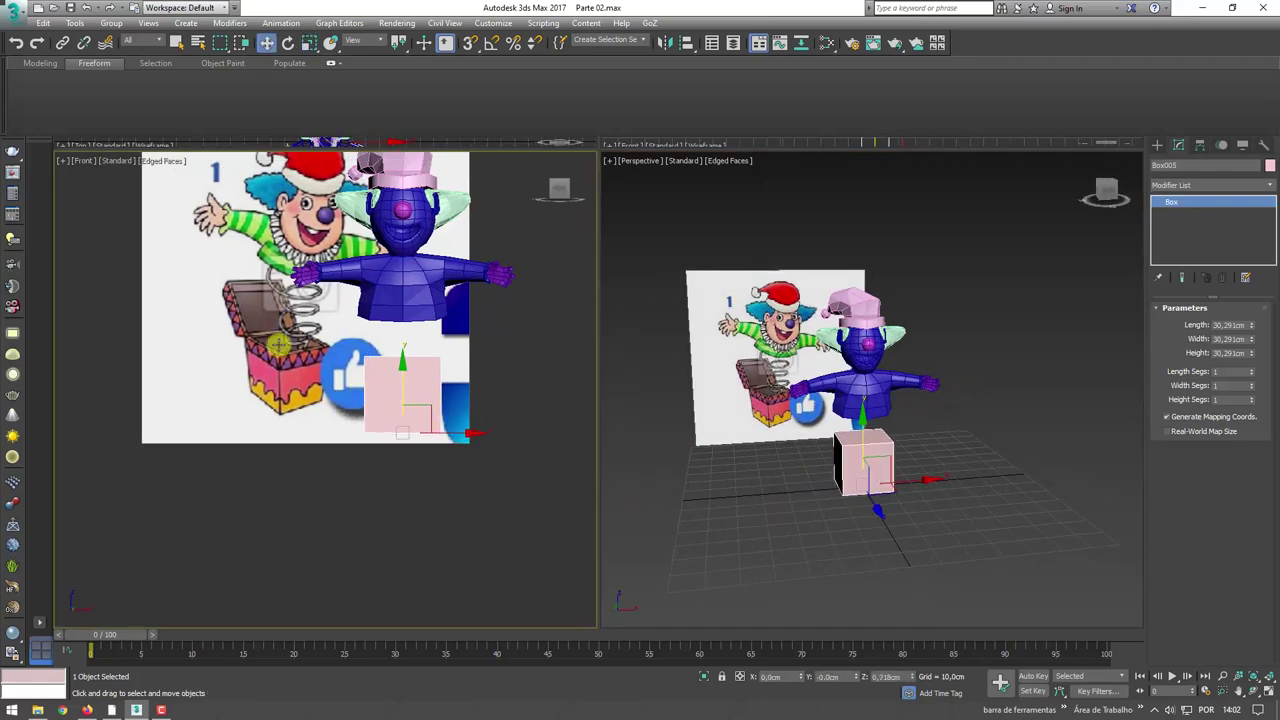
pyautogui.scroll(3, 882, 508)
pyautogui.scroll(2, 951, 457)
pyautogui.moveTo(857, 466)
pyautogui.keyDown('alt'); pyautogui.mouseDown(button='middle')
pyautogui.moveTo(957, 434)
pyautogui.moveTo(951, 403)
pyautogui.moveTo(929, 397)
pyautogui.mouseUp(button='middle'); pyautogui.keyUp('alt')
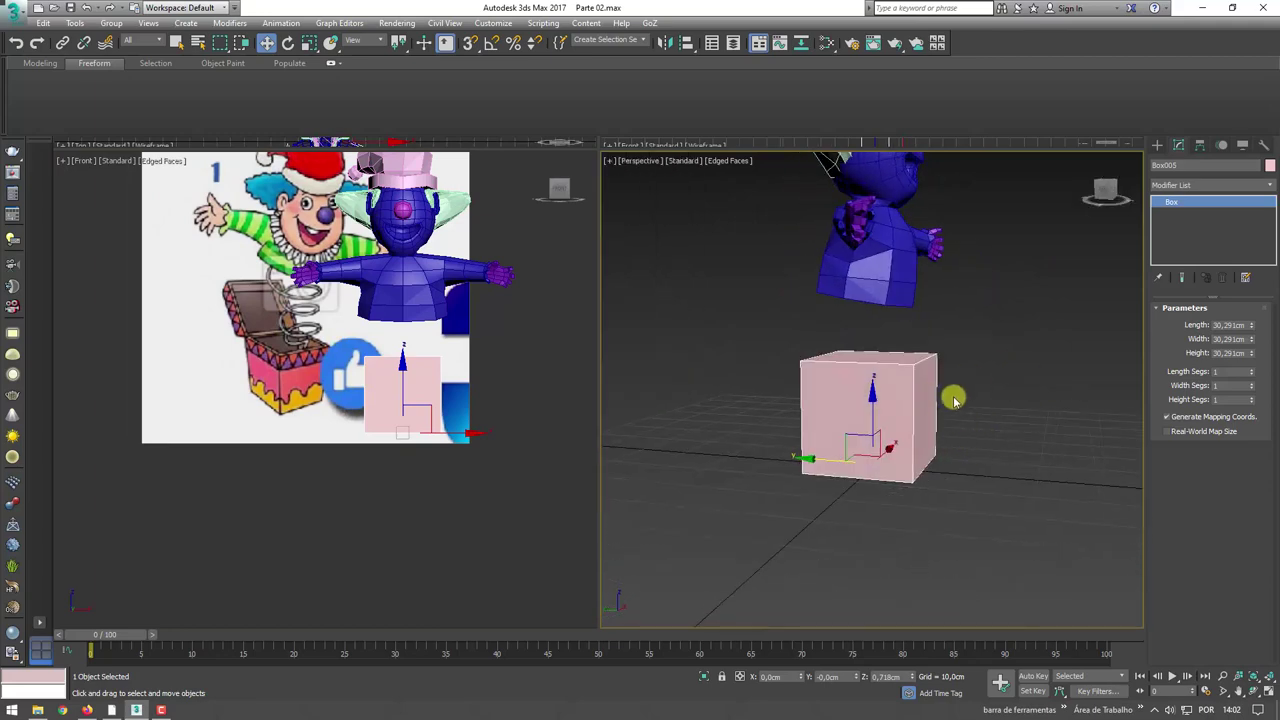
# - Convert the cube to Editable Poly and connect its vertical edges with a loop slid upward
pyautogui.rightClick(903, 406)
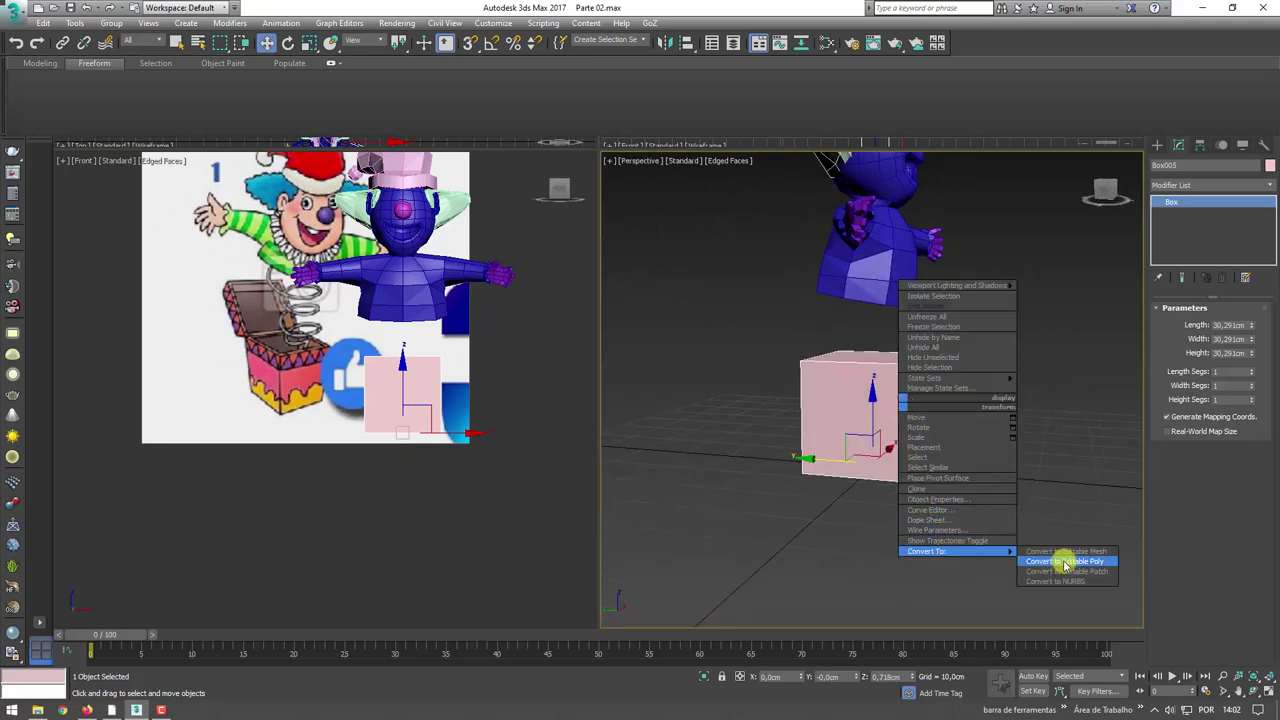
pyautogui.click(1065, 563)
pyautogui.click(1192, 324)
pyautogui.keyDown('alt'); pyautogui.moveTo(1047, 415); pyautogui.dragTo(1015, 414, button='middle'); pyautogui.keyUp('alt')
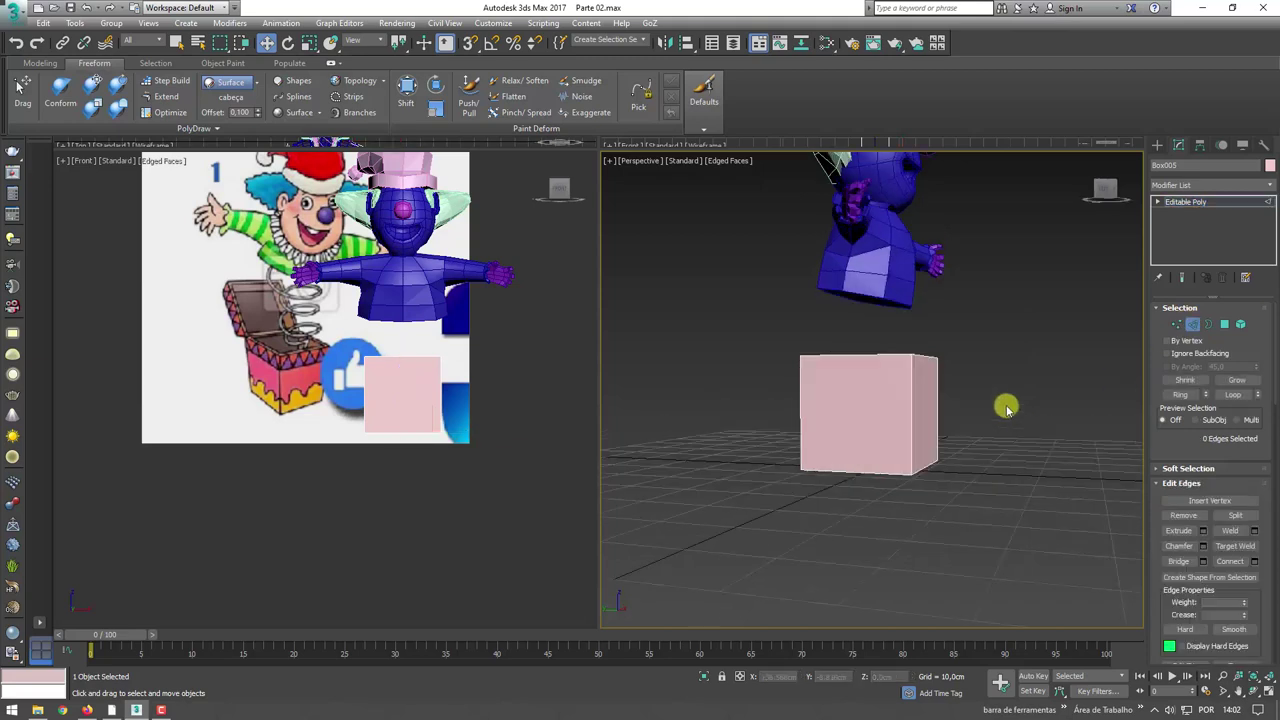
pyautogui.moveTo(1015, 414); pyautogui.dragTo(640, 414)
pyautogui.click(1228, 561)
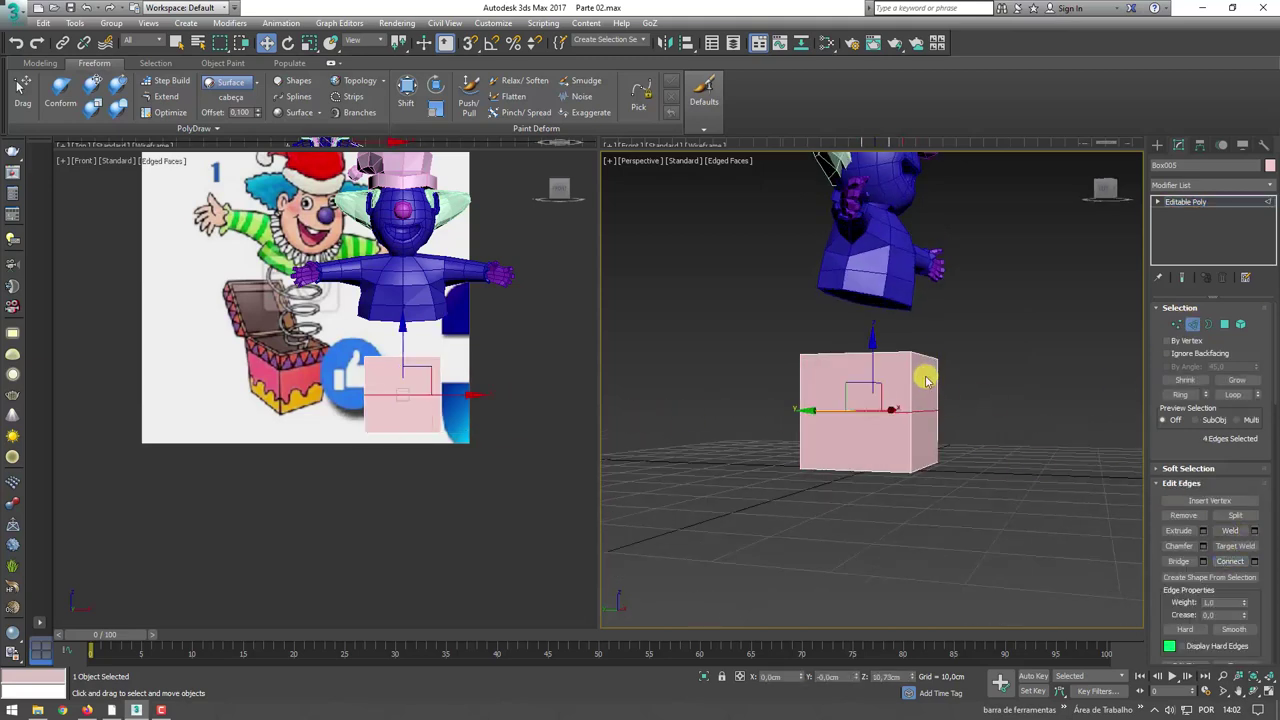
pyautogui.moveTo(871, 367)
pyautogui.mouseDown()
pyautogui.moveTo(892, 340)
pyautogui.moveTo(696, 388)
pyautogui.mouseUp()
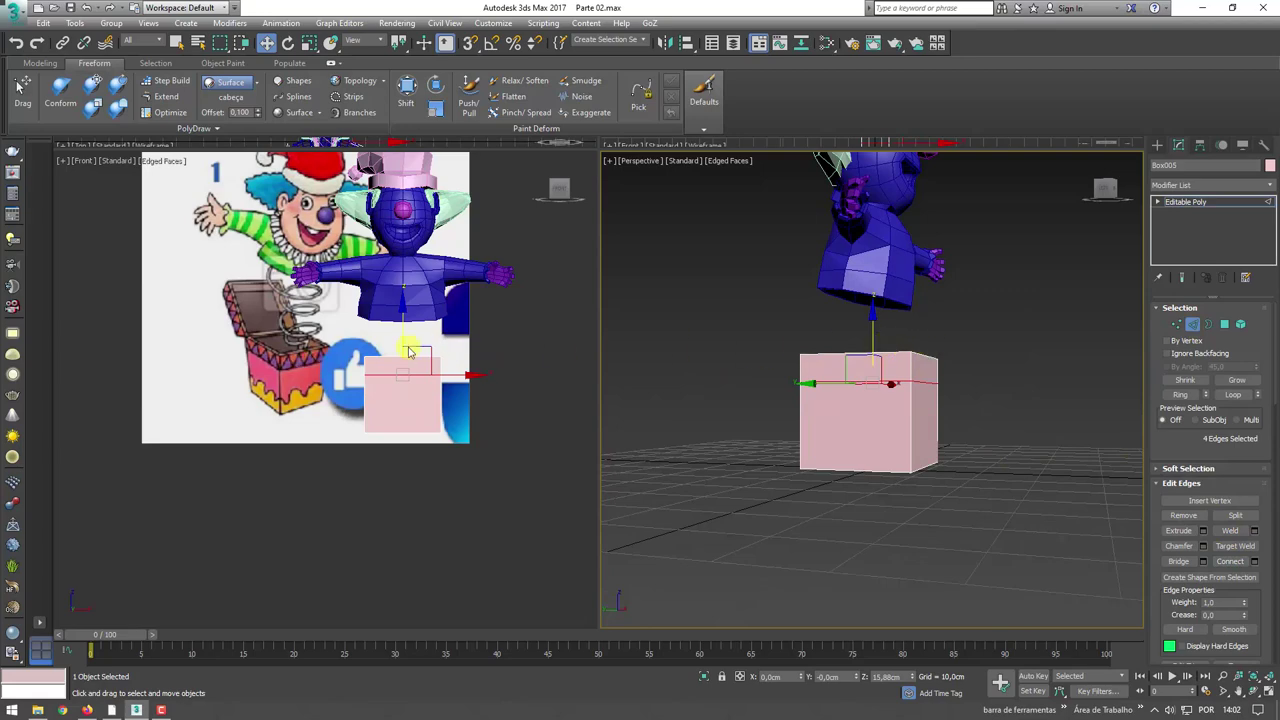
# - Raise the box's top vertices to make it taller
pyautogui.scroll(2, 408, 352)
pyautogui.scroll(4, 370, 356)
pyautogui.scroll(4, 334, 359)
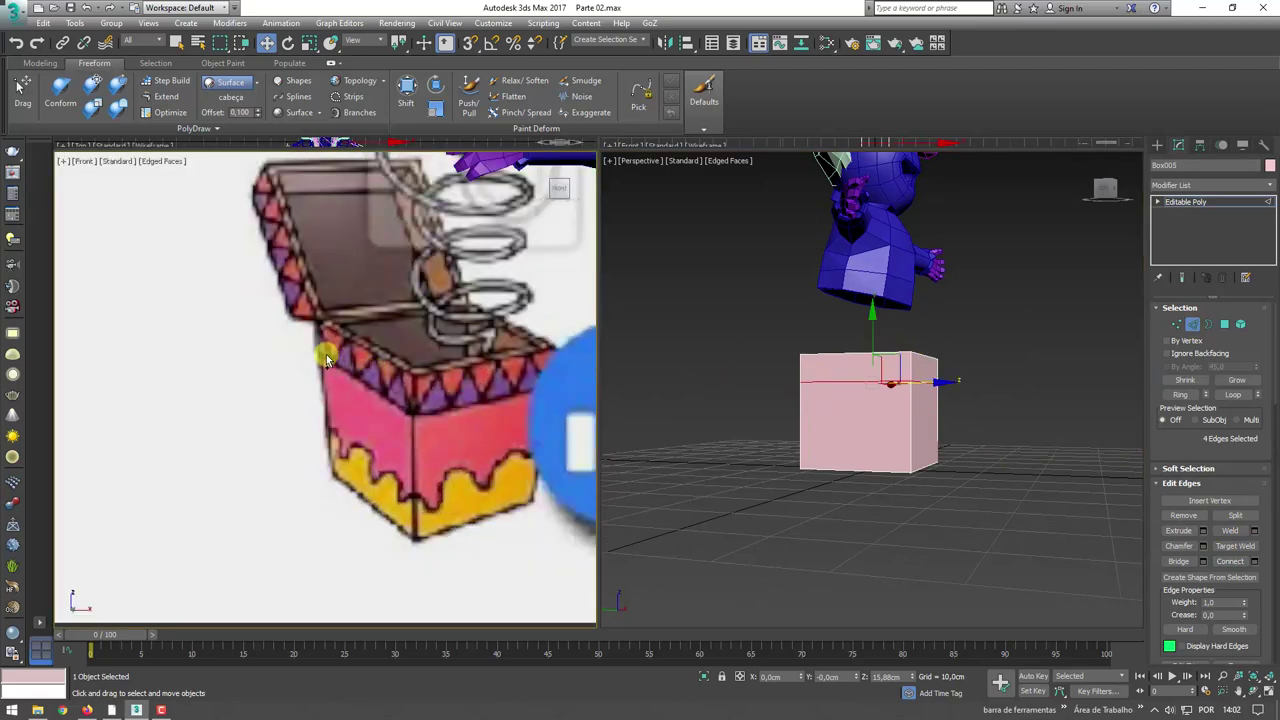
pyautogui.moveTo(320, 357); pyautogui.dragTo(313, 307)
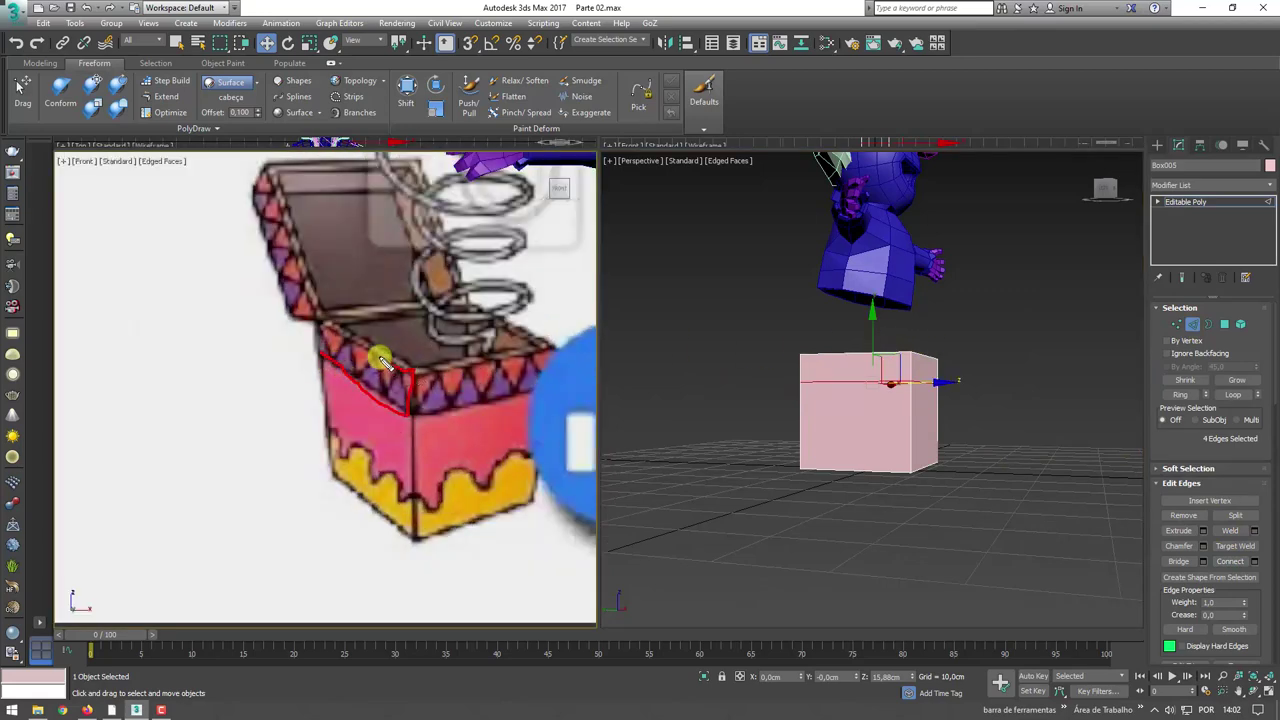
pyautogui.keyDown('alt'); pyautogui.moveTo(894, 371); pyautogui.dragTo(858, 362, button='middle'); pyautogui.keyUp('alt')
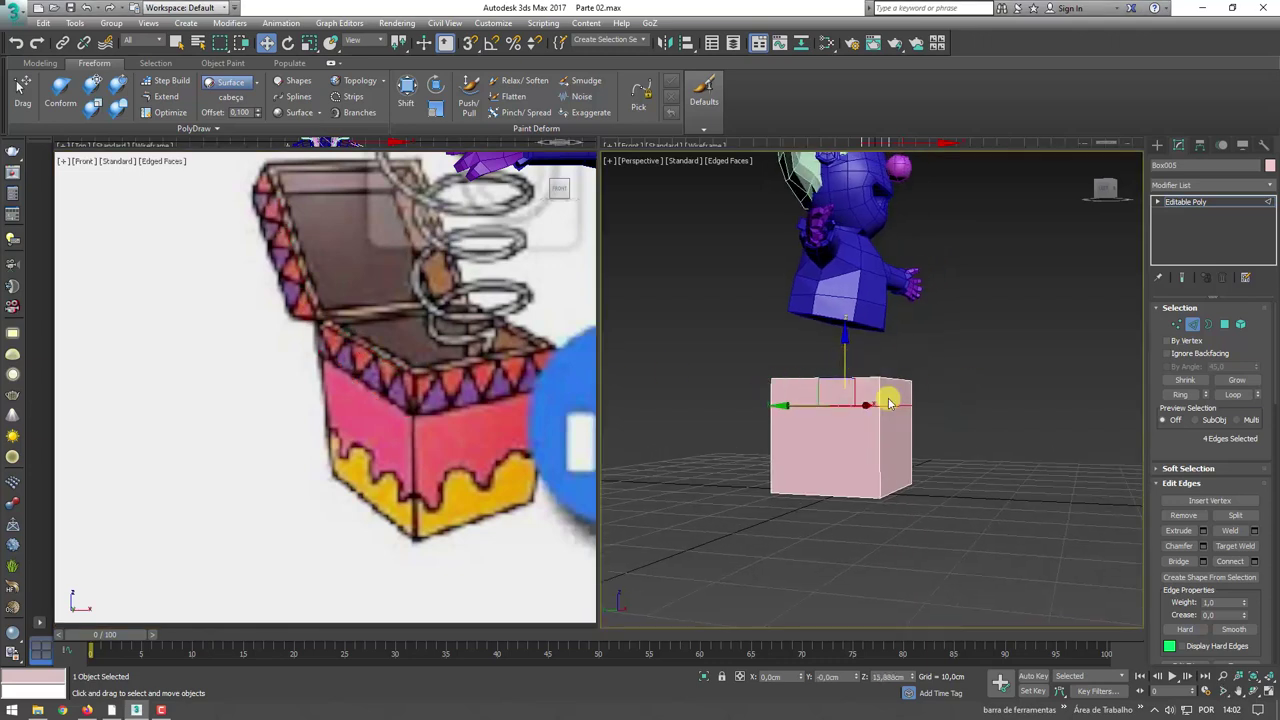
pyautogui.moveTo(891, 421); pyautogui.dragTo(895, 430, button='middle')
pyautogui.press('1')
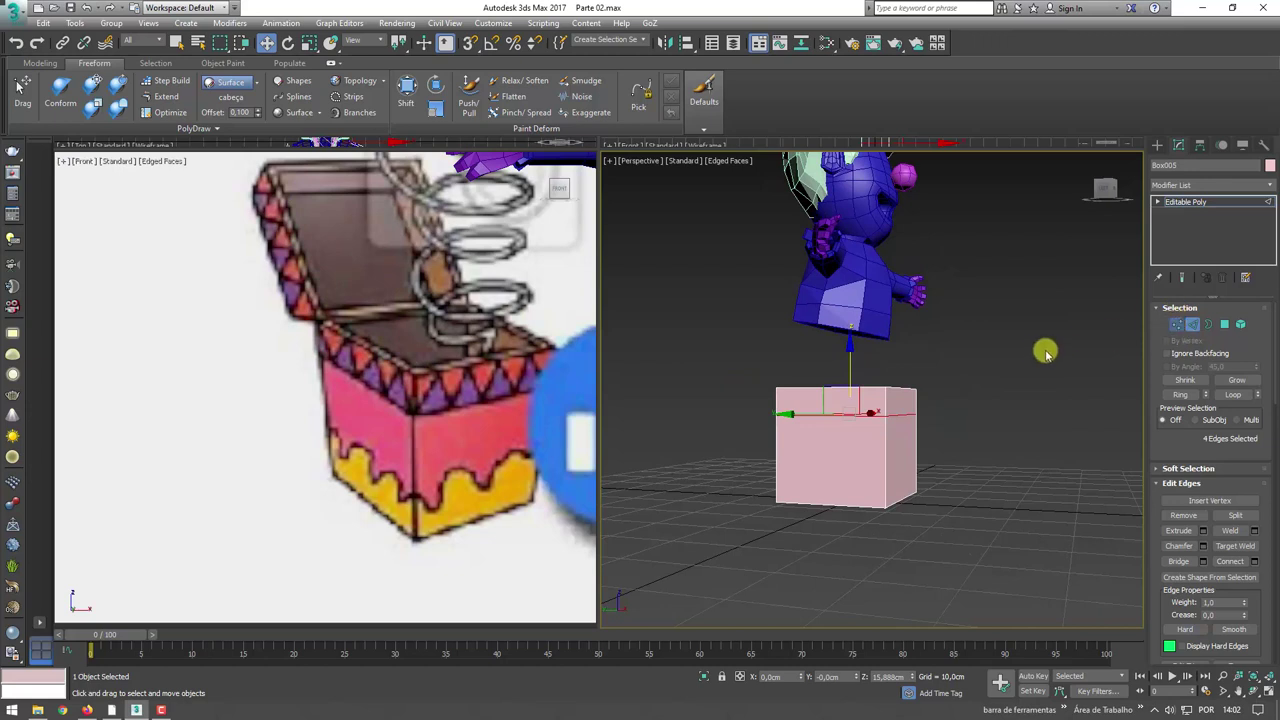
pyautogui.moveTo(1030, 349); pyautogui.dragTo(710, 428)
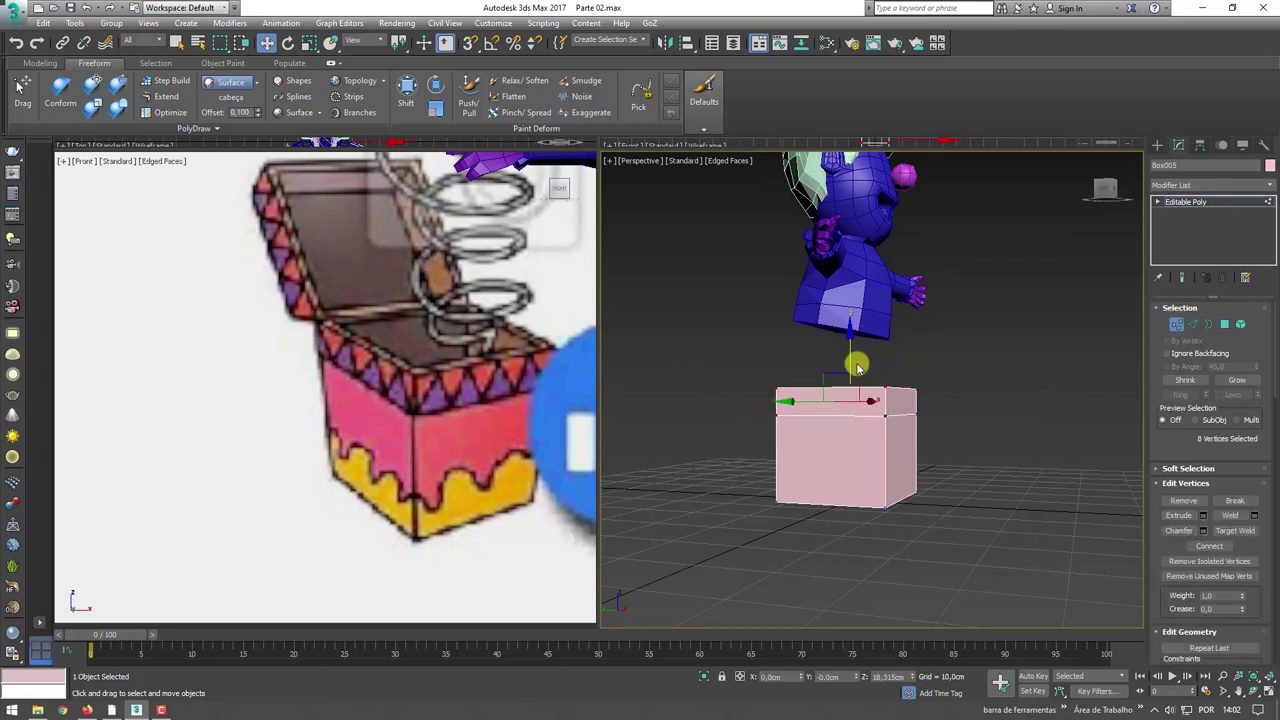
pyautogui.moveTo(850, 357); pyautogui.dragTo(868, 334)
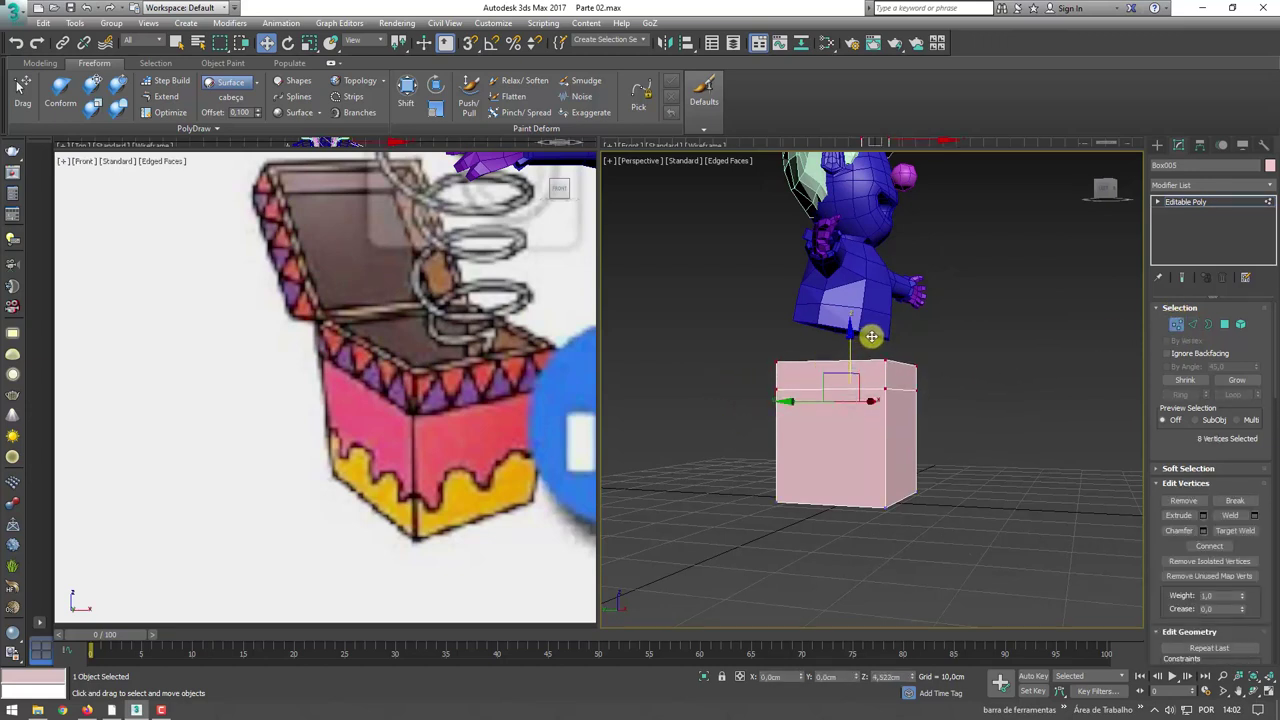
# - Connect a new edge loop near the top and select the top band polygons
pyautogui.click(1197, 330)
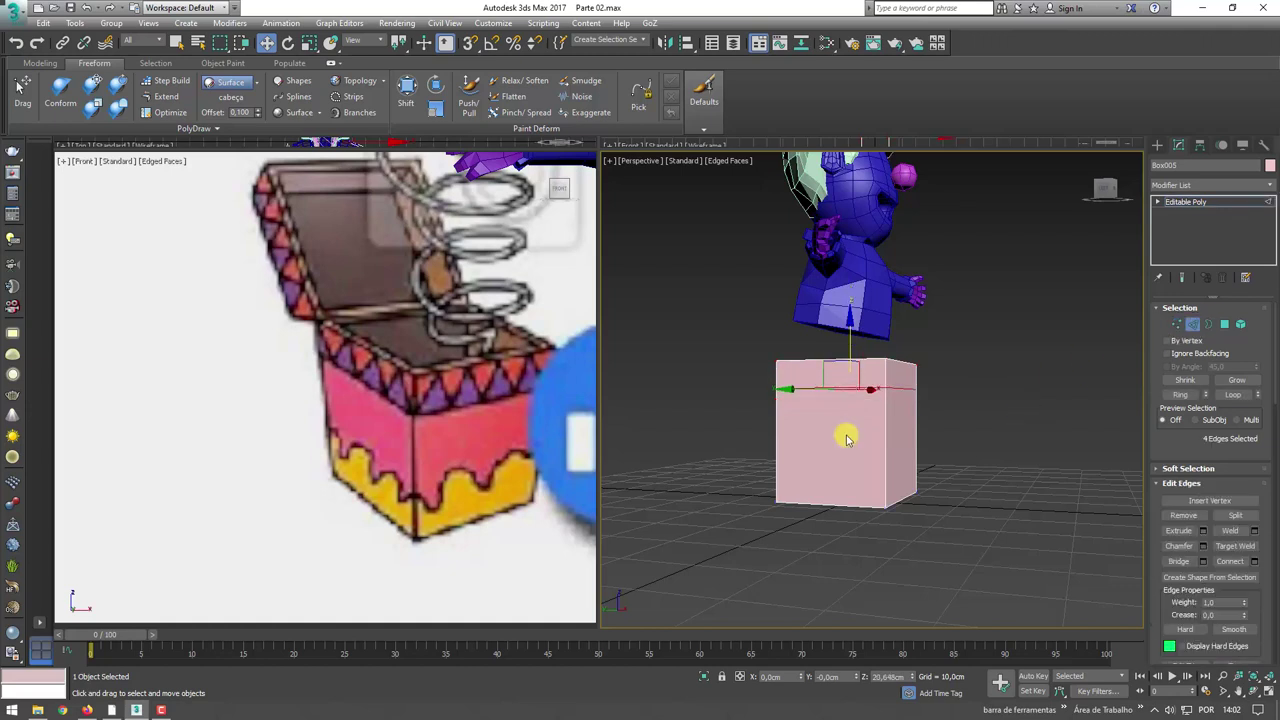
pyautogui.moveTo(846, 434); pyautogui.dragTo(635, 436)
pyautogui.click(1230, 561)
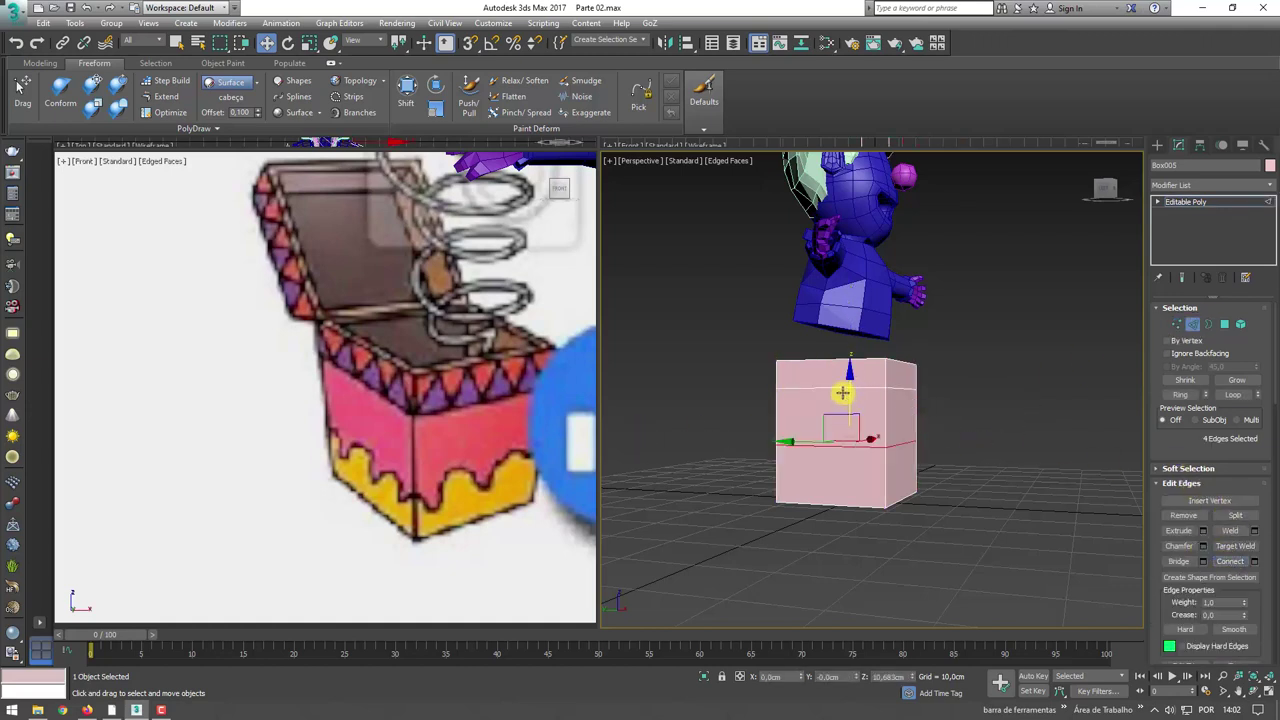
pyautogui.moveTo(850, 374); pyautogui.dragTo(854, 368)
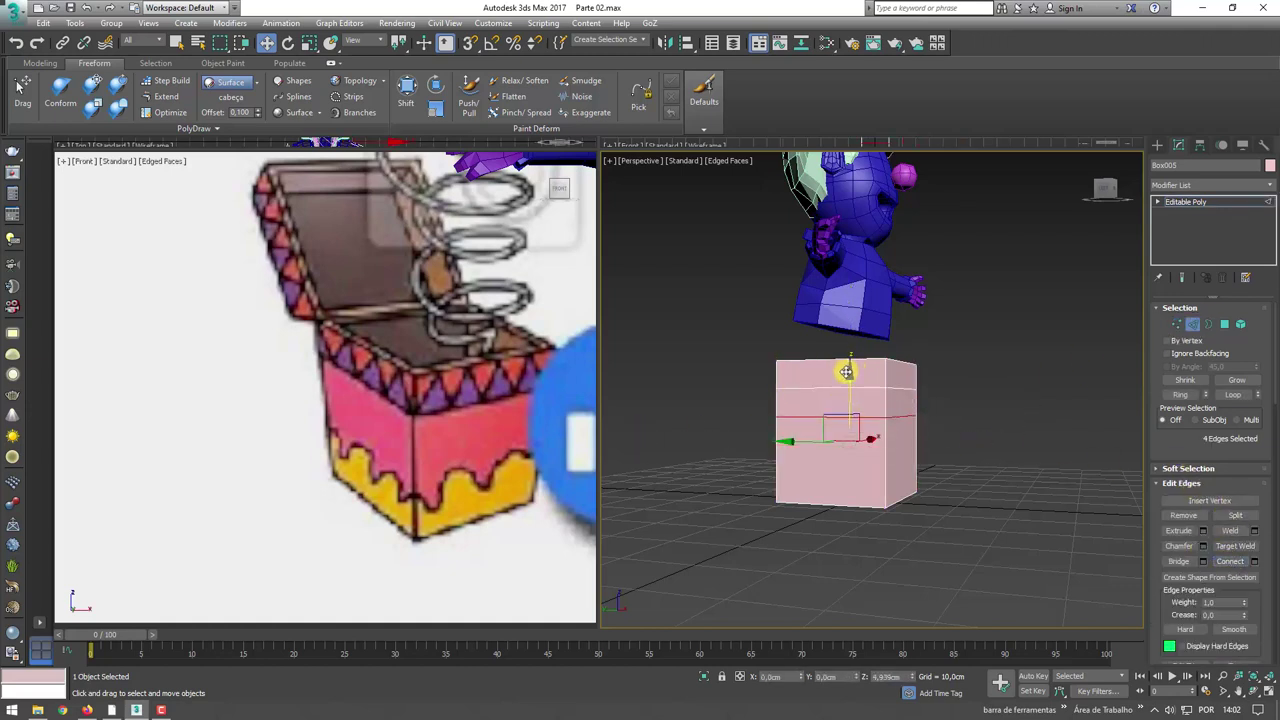
pyautogui.keyDown('alt'); pyautogui.moveTo(846, 372); pyautogui.dragTo(908, 386, button='middle'); pyautogui.keyUp('alt')
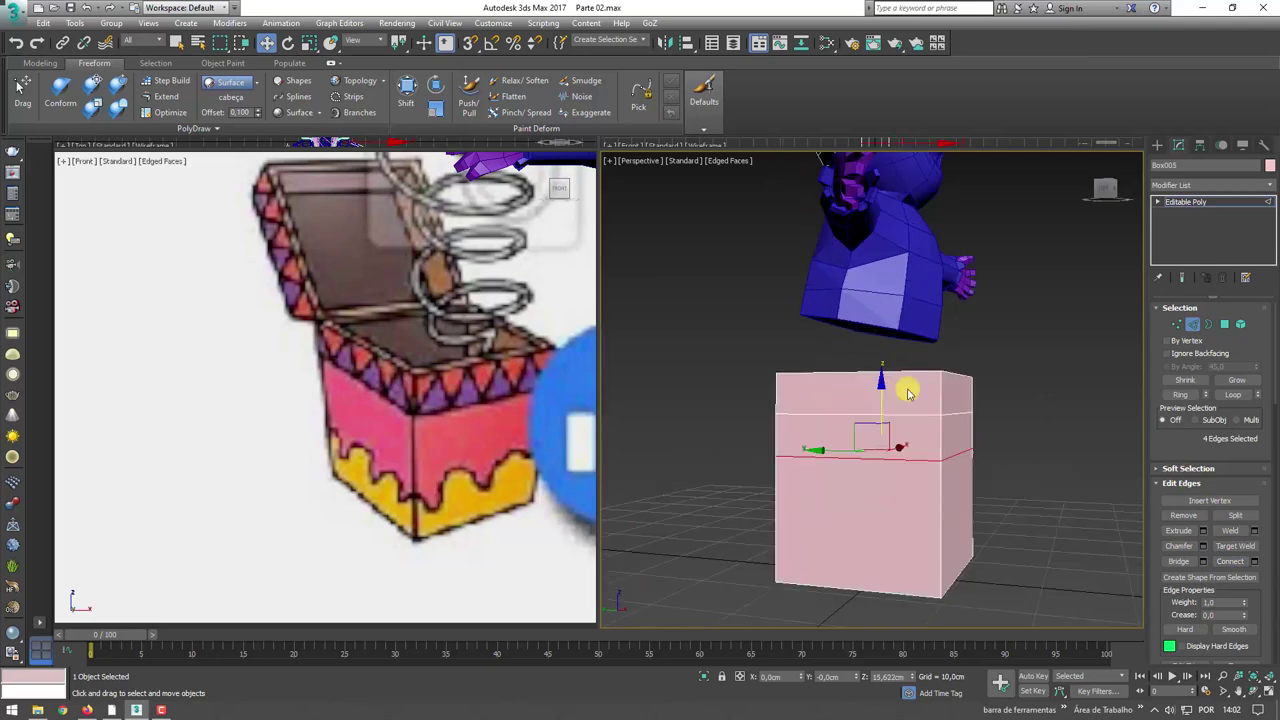
pyautogui.click(1224, 325)
pyautogui.moveTo(774, 317); pyautogui.dragTo(1005, 397)
pyautogui.moveTo(1020, 400)
pyautogui.keyDown('alt'); pyautogui.mouseDown(button='middle')
pyautogui.moveTo(1030, 440)
pyautogui.moveTo(879, 386)
pyautogui.mouseUp(button='middle'); pyautogui.keyUp('alt')
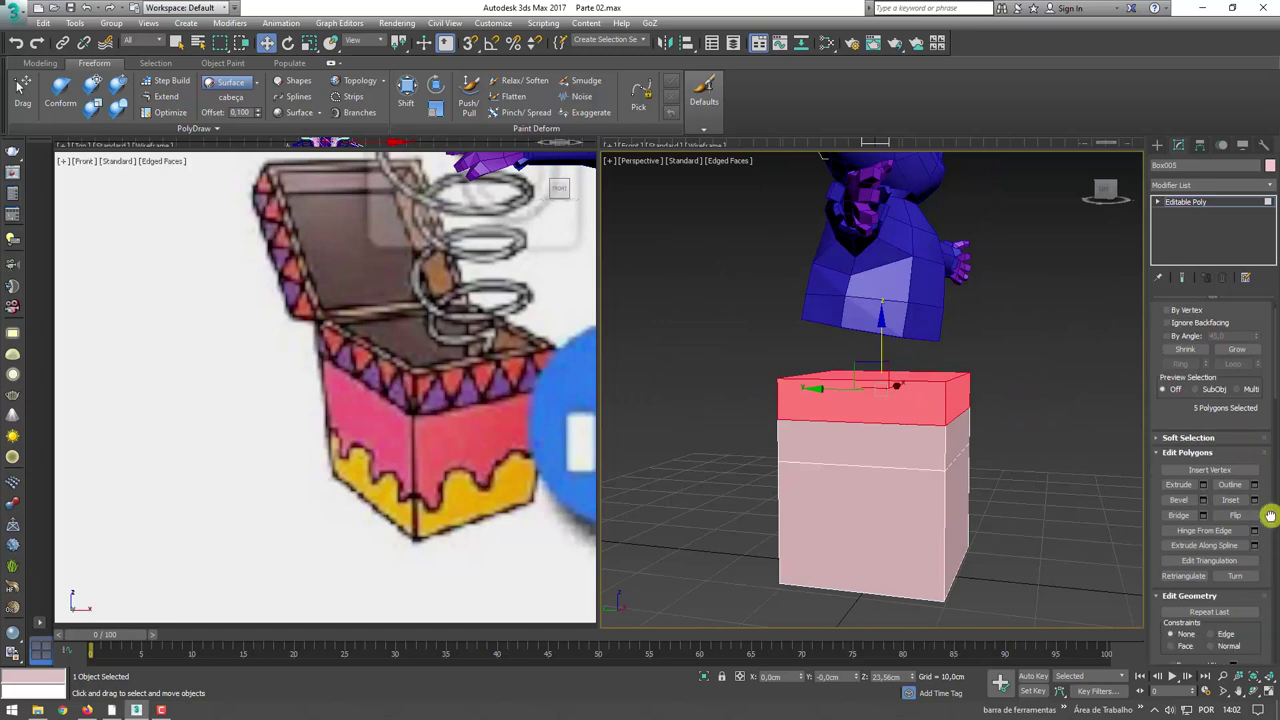
# - Detach the top band polygons as a clone, Object001, and select the new object
pyautogui.scroll(-4, 1262, 515)
pyautogui.click(1236, 522)
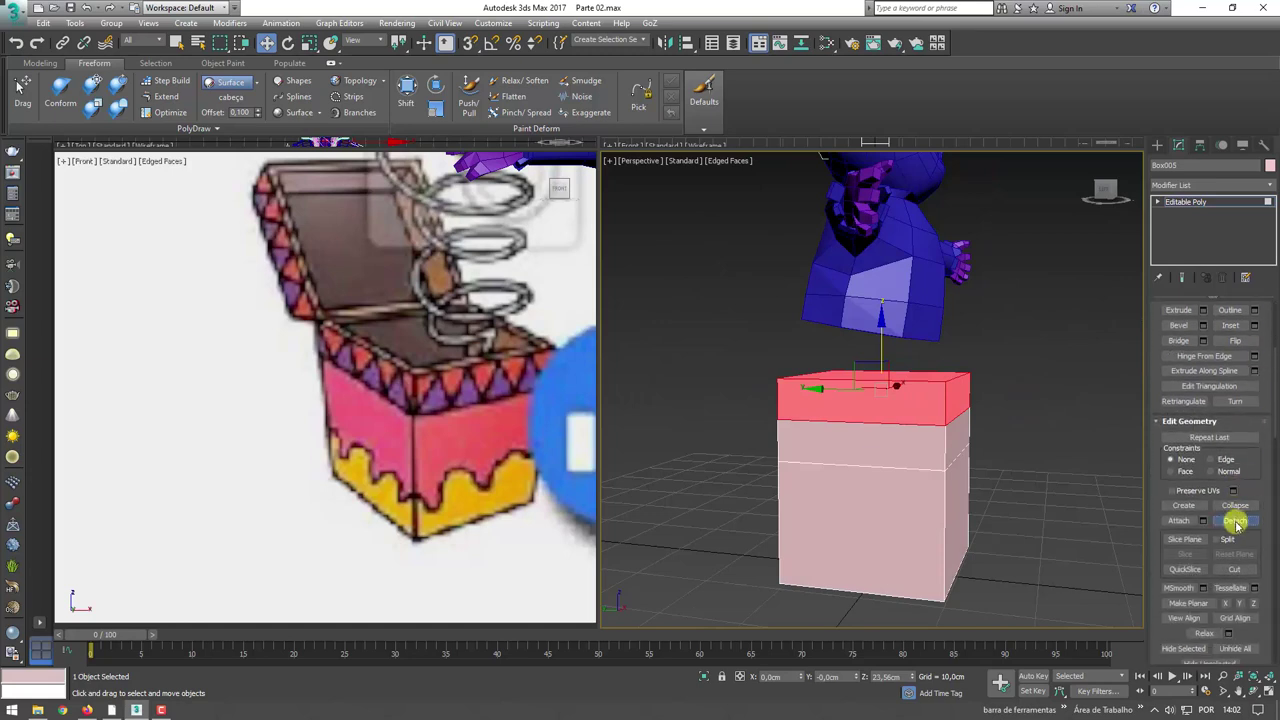
pyautogui.click(776, 291)
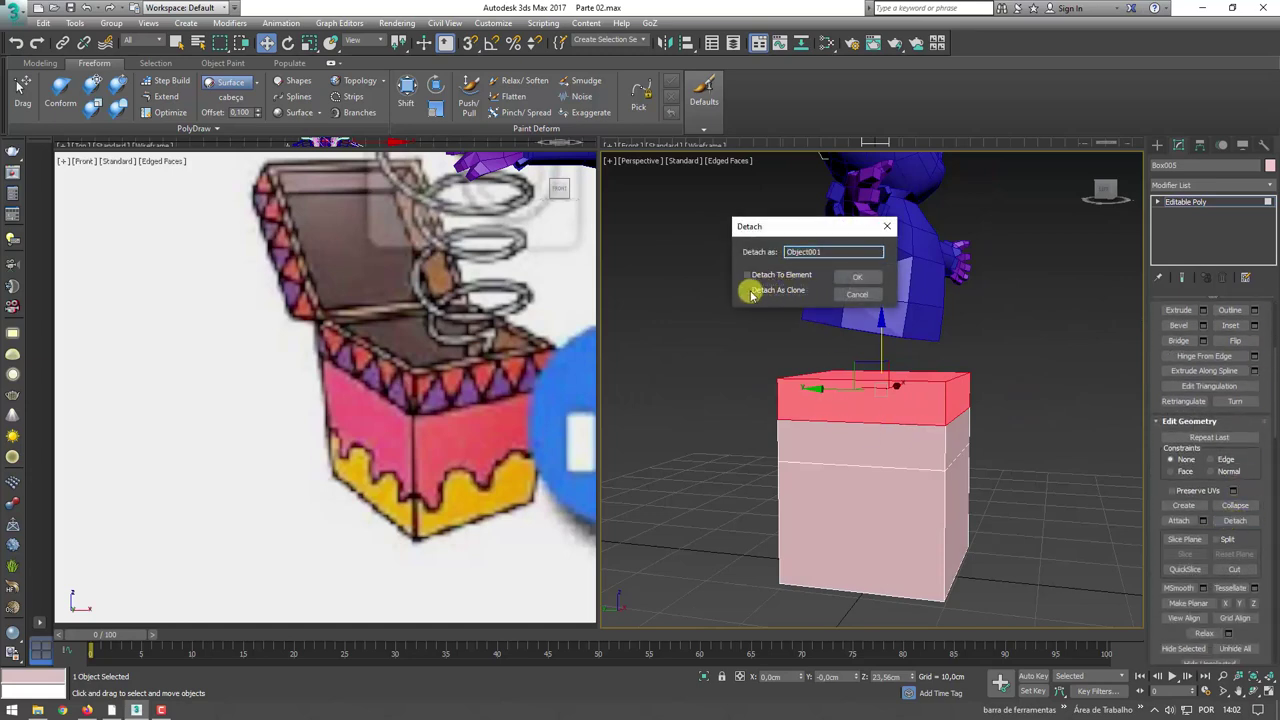
pyautogui.click(857, 277)
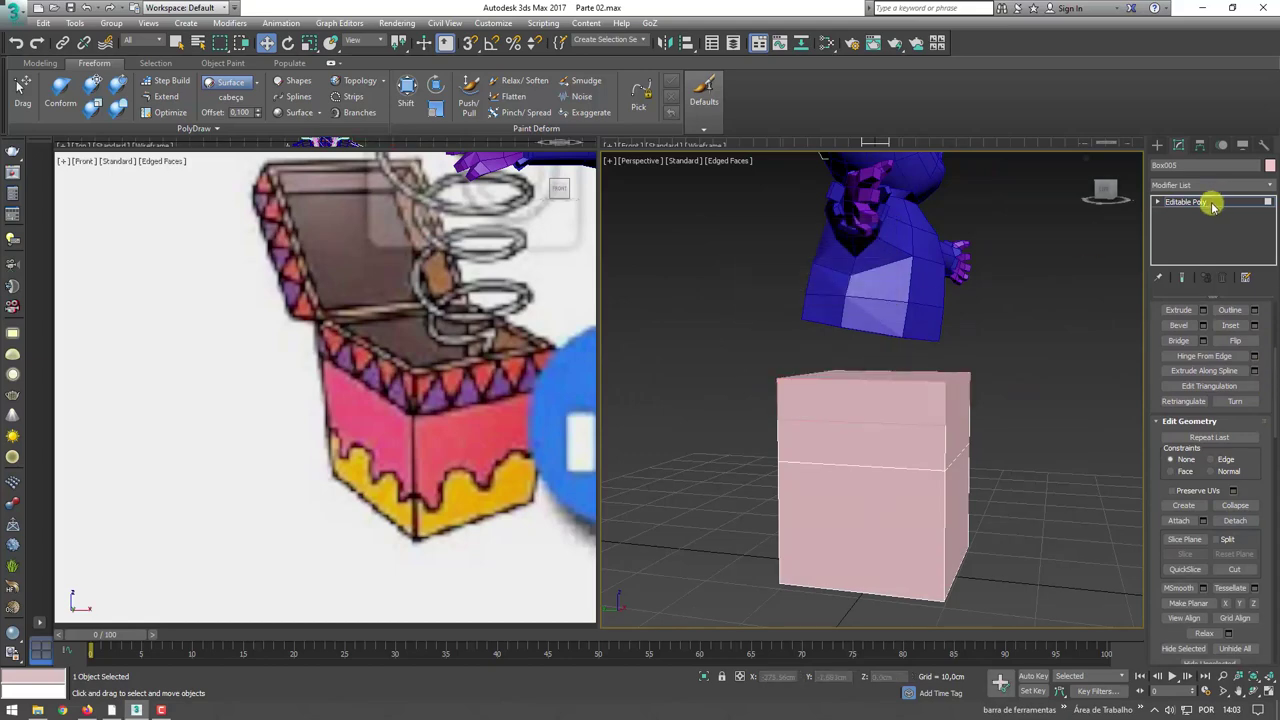
pyautogui.click(1211, 201)
pyautogui.click(925, 390)
pyautogui.keyDown('alt'); pyautogui.moveTo(917, 403); pyautogui.dragTo(820, 433, button='middle'); pyautogui.keyUp('alt')
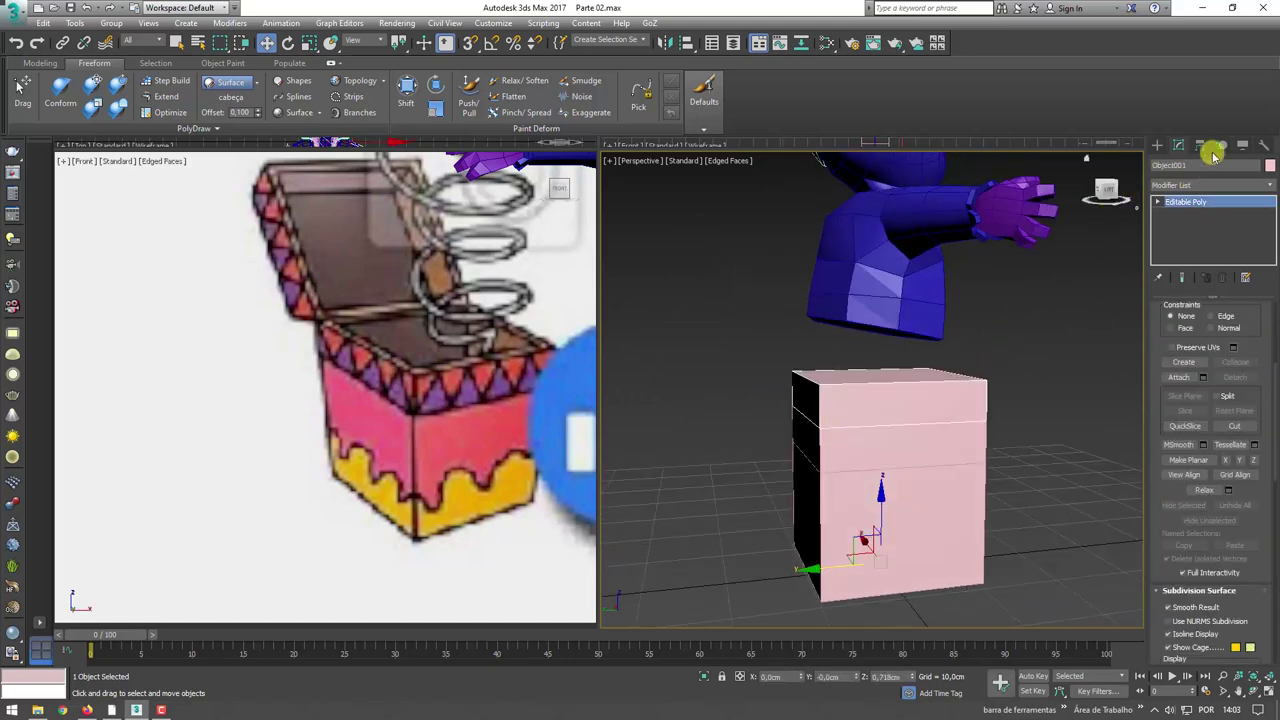
# - Snap the lid's pivot to the box's top-left corner vertex using Affect Pivot Only
pyautogui.click(1201, 146)
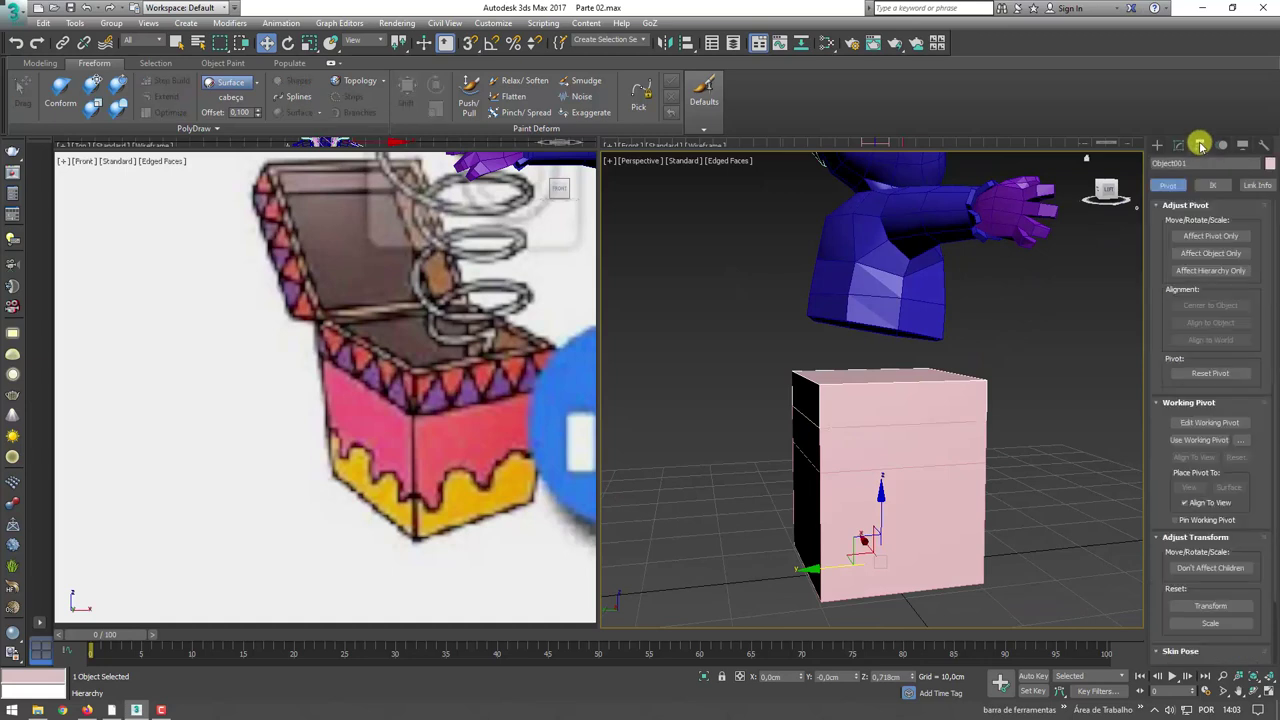
pyautogui.click(1208, 238)
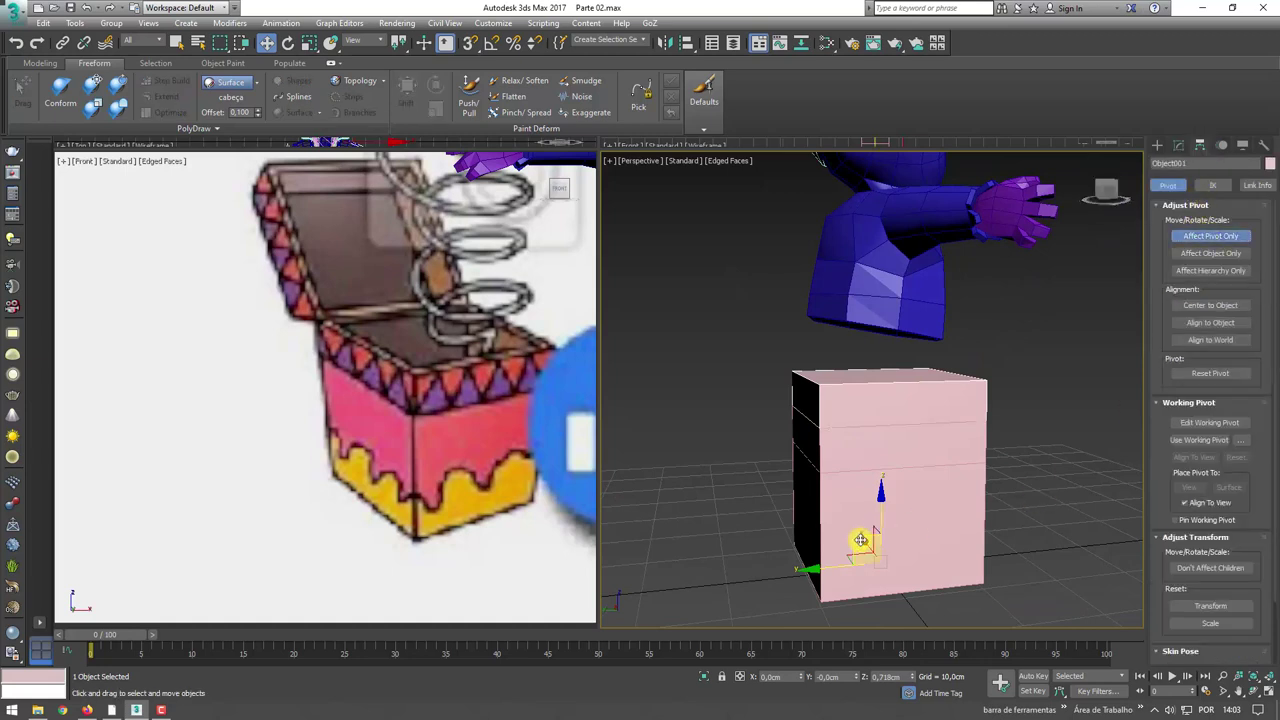
pyautogui.moveTo(857, 537)
pyautogui.mouseDown()
pyautogui.moveTo(802, 406)
pyautogui.moveTo(713, 342)
pyautogui.mouseUp()
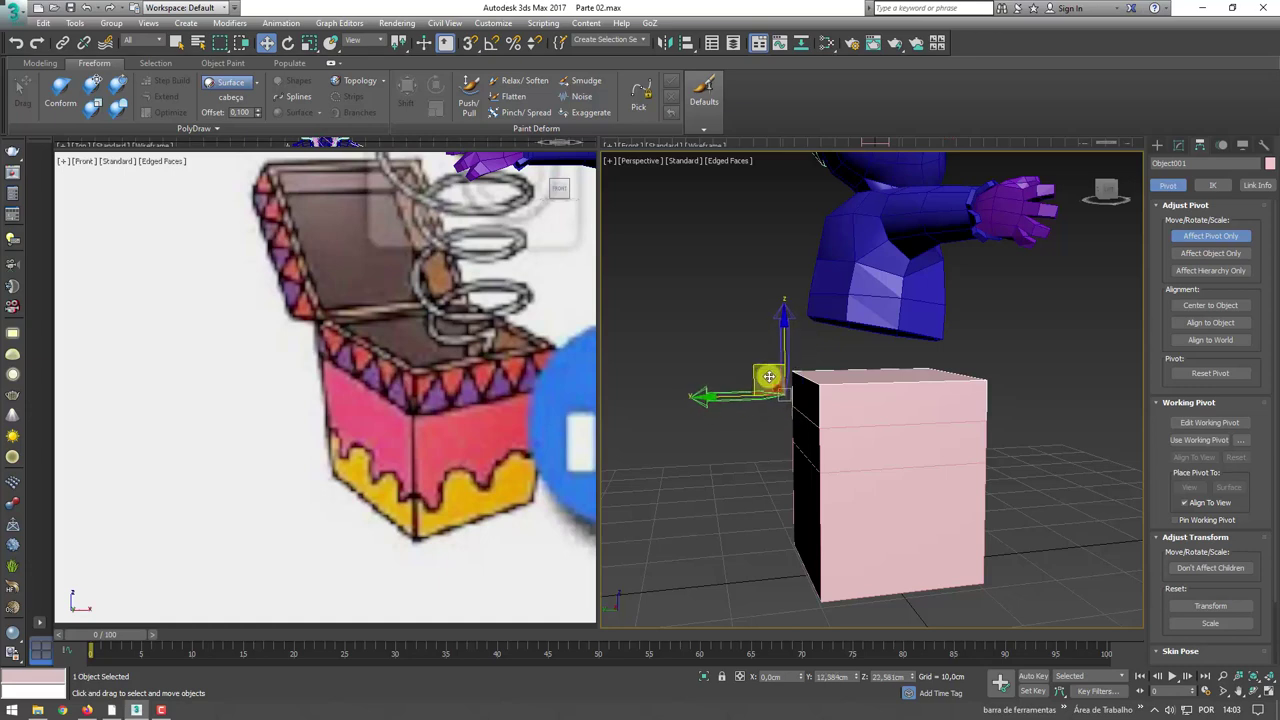
pyautogui.click(469, 44)
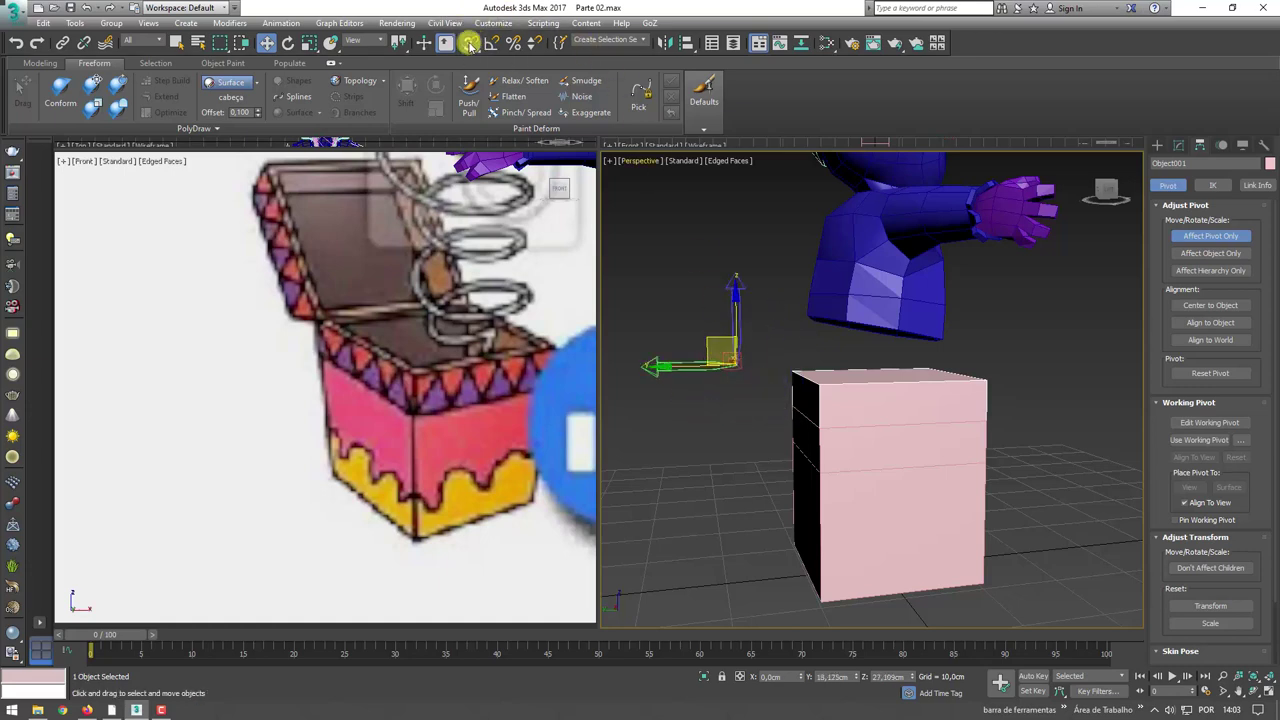
pyautogui.rightClick(469, 44)
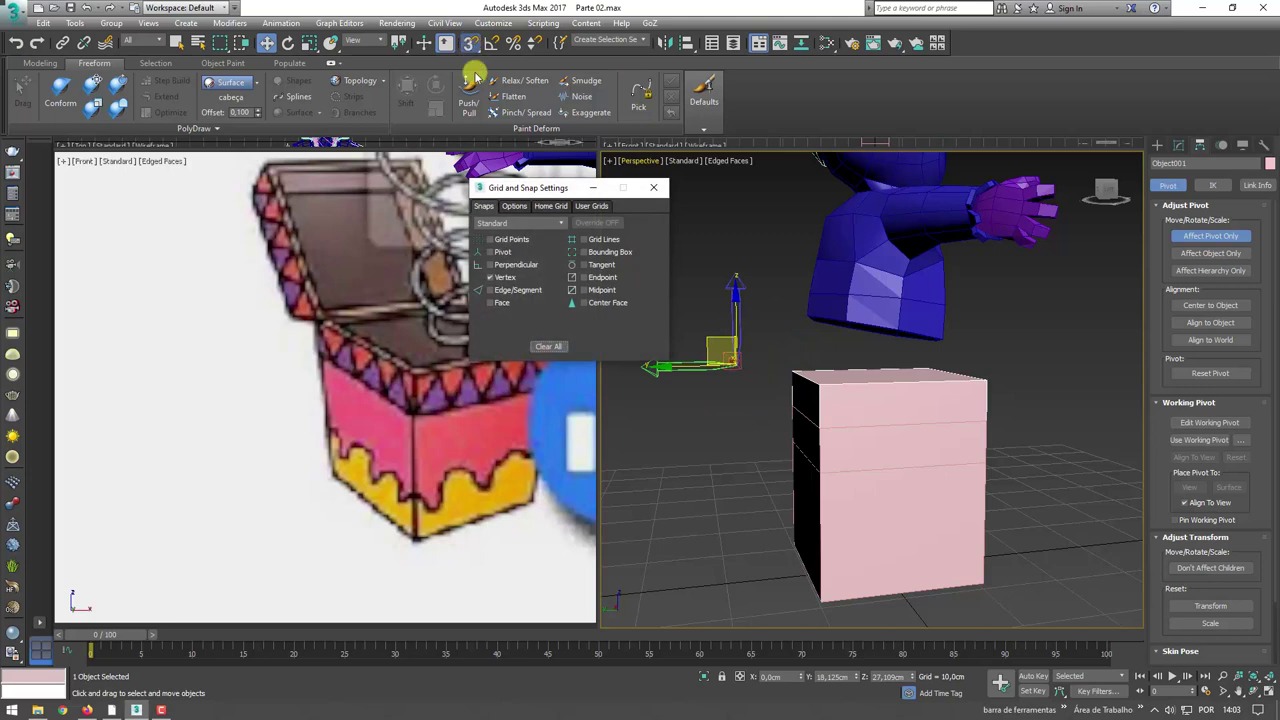
pyautogui.click(653, 190)
pyautogui.moveTo(718, 338); pyautogui.dragTo(818, 425)
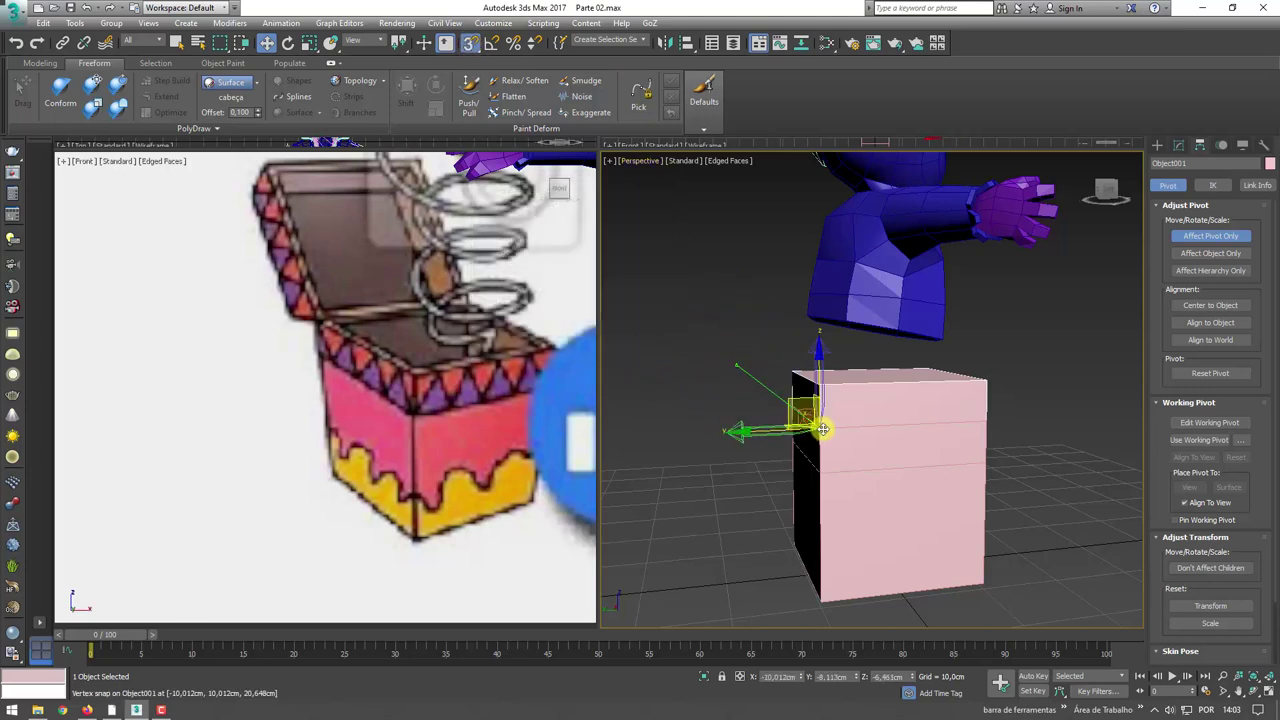
pyautogui.click(1201, 242)
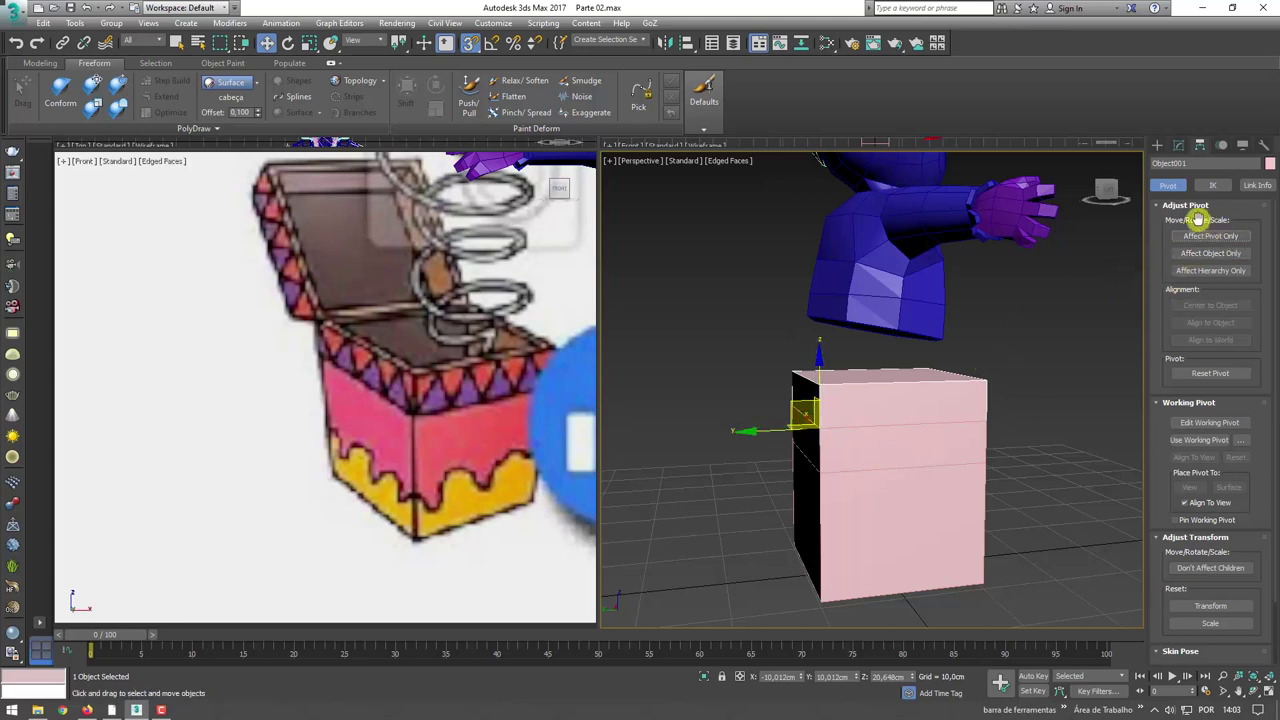
pyautogui.click(1158, 145)
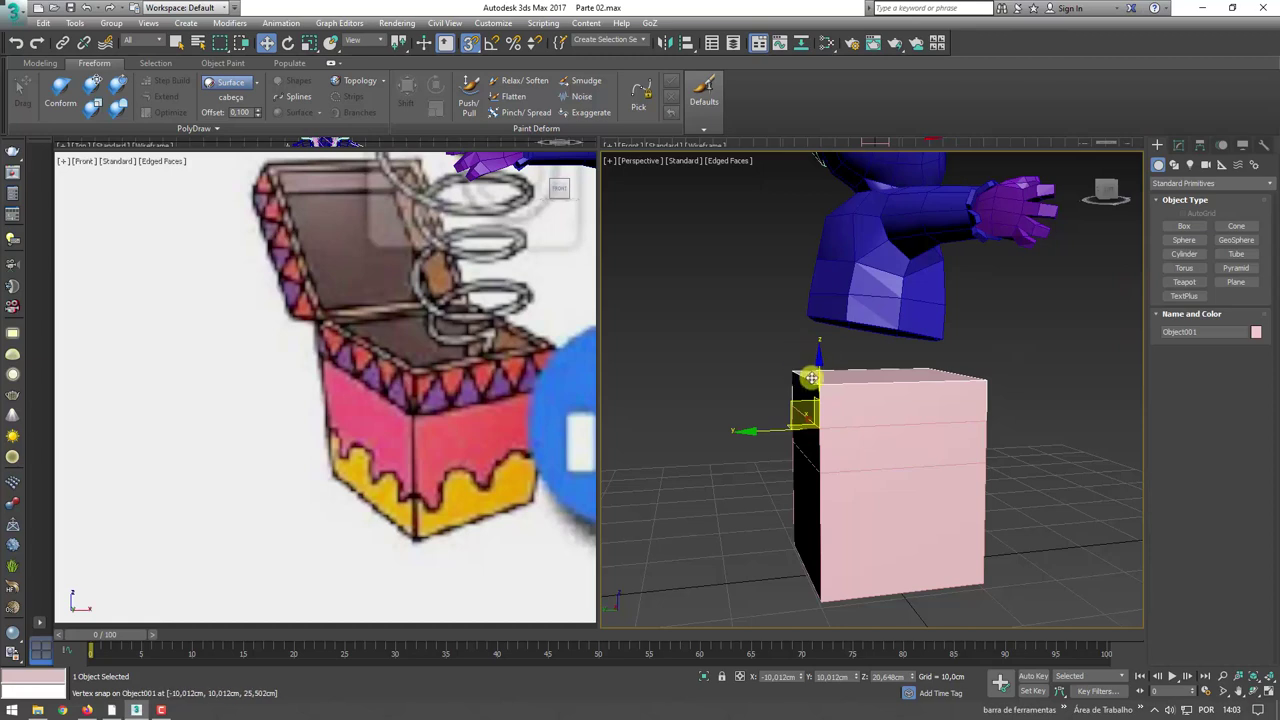
# - Test-rotate the lid open around its new hinge pivot, then cancel the rotation
pyautogui.press('e')
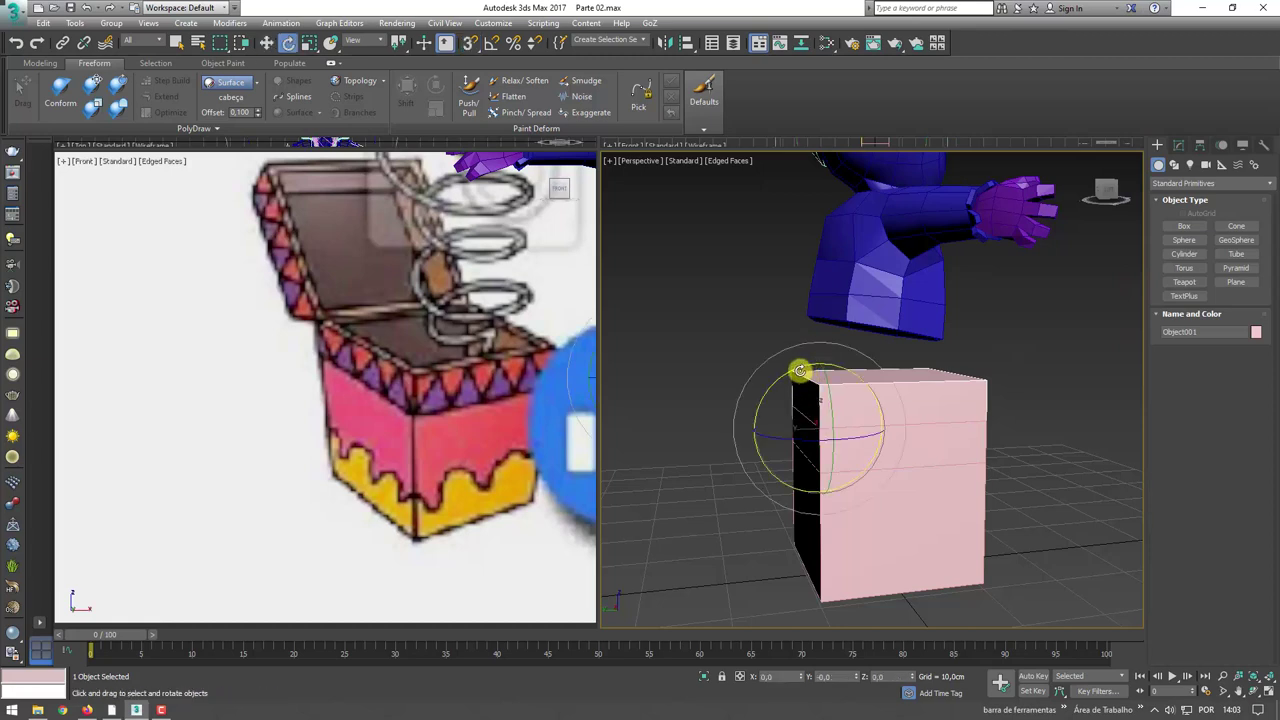
pyautogui.moveTo(800, 366)
pyautogui.mouseDown()
pyautogui.moveTo(615, 464)
pyautogui.moveTo(520, 412)
pyautogui.mouseUp()
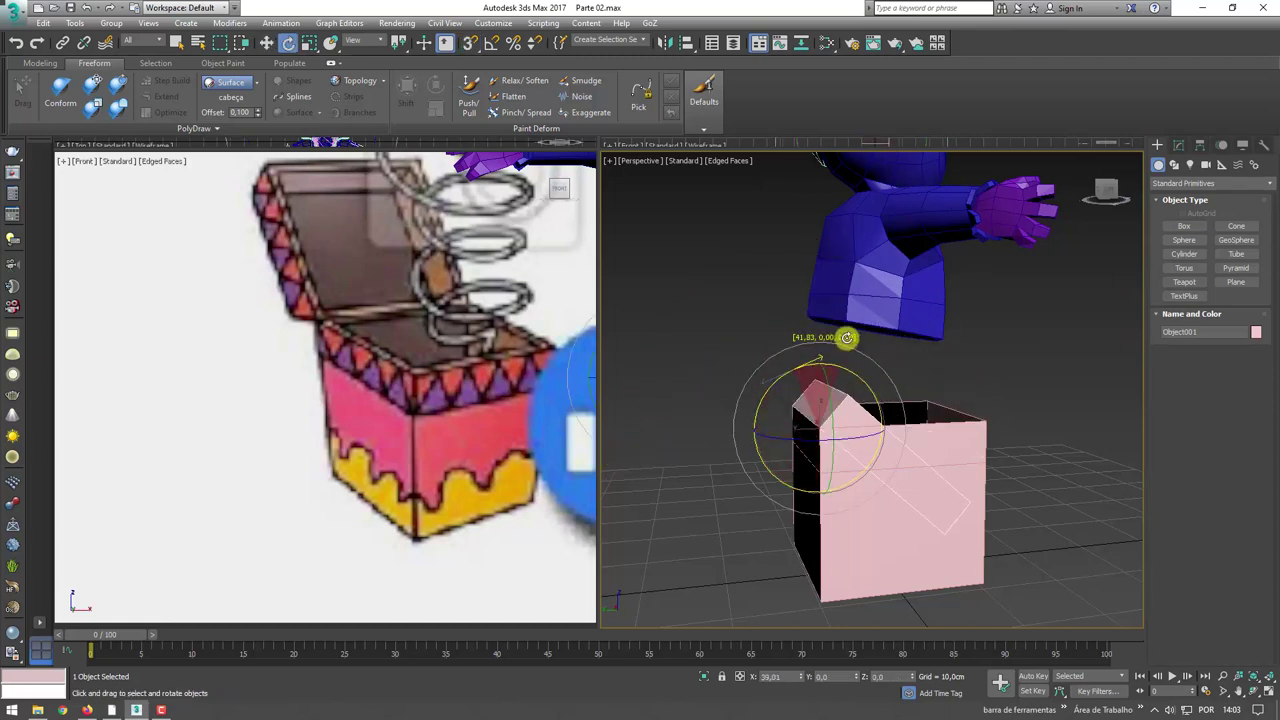
pyautogui.rightClick(520, 412)
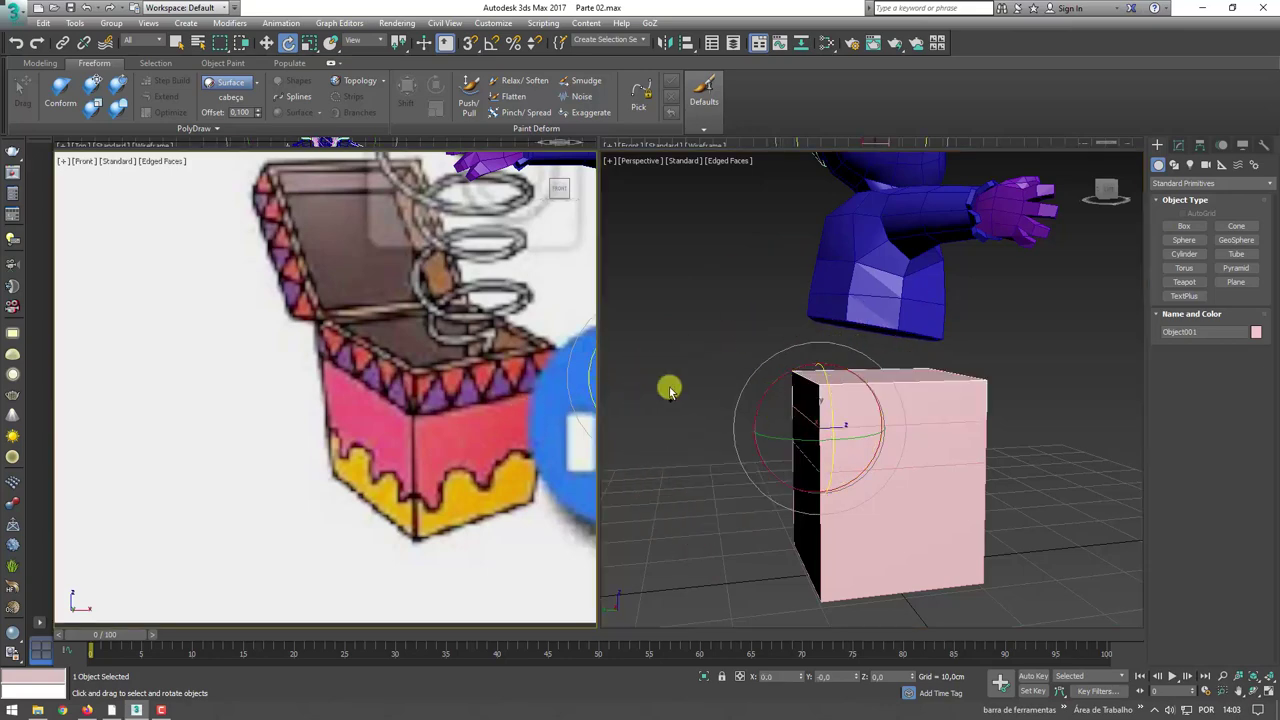
pyautogui.moveTo(666, 386)
pyautogui.keyDown('alt'); pyautogui.mouseDown(button='middle')
pyautogui.moveTo(854, 389)
pyautogui.moveTo(880, 374)
pyautogui.mouseUp(button='middle'); pyautogui.keyUp('alt')
# - Apply a Shell modifier to both the box and the lid
pyautogui.keyDown('alt'); pyautogui.moveTo(1014, 400); pyautogui.dragTo(966, 423, button='middle'); pyautogui.keyUp('alt')
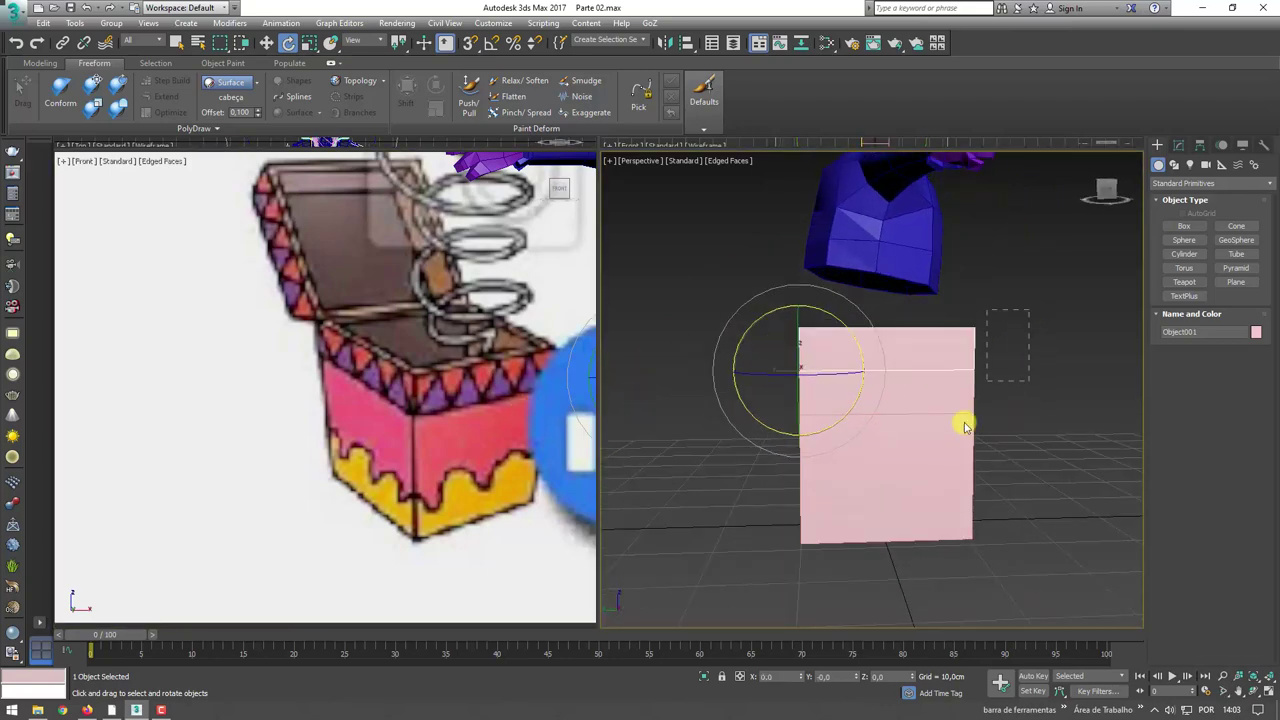
pyautogui.hotkey('ctrl', 'a')
pyautogui.click(1177, 147)
pyautogui.click(1266, 184)
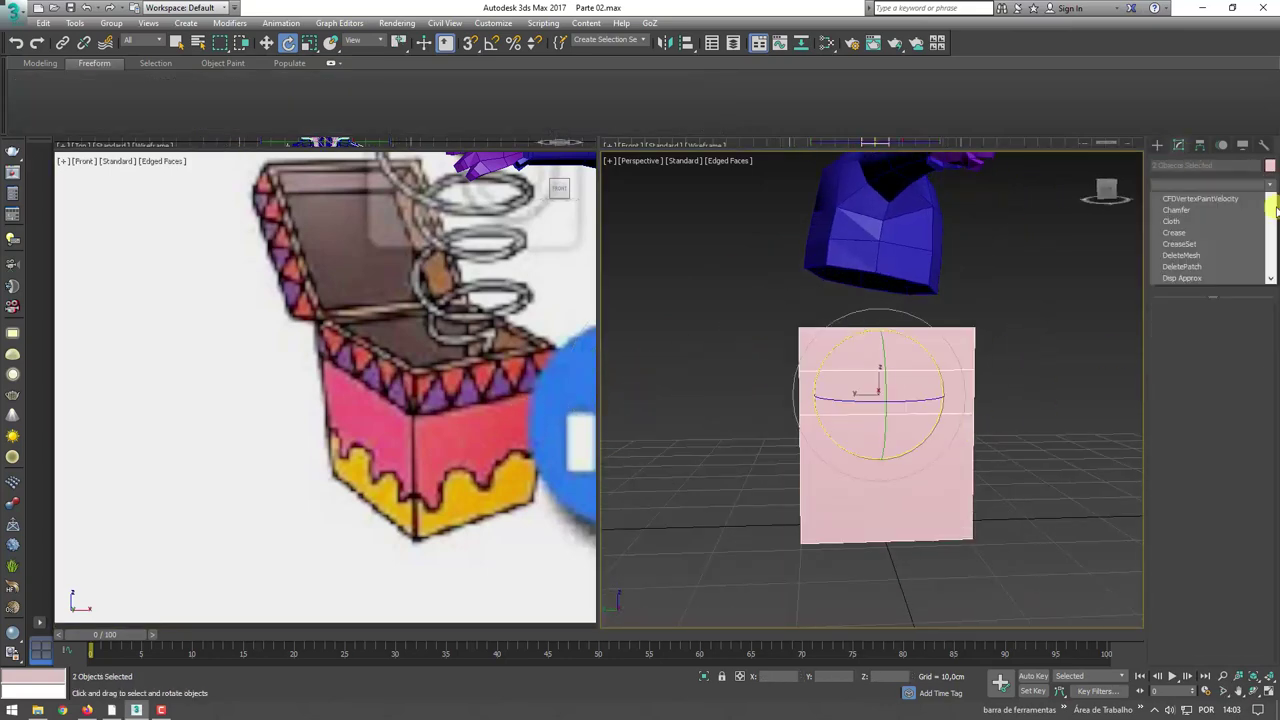
pyautogui.moveTo(1268, 258); pyautogui.dragTo(1265, 643)
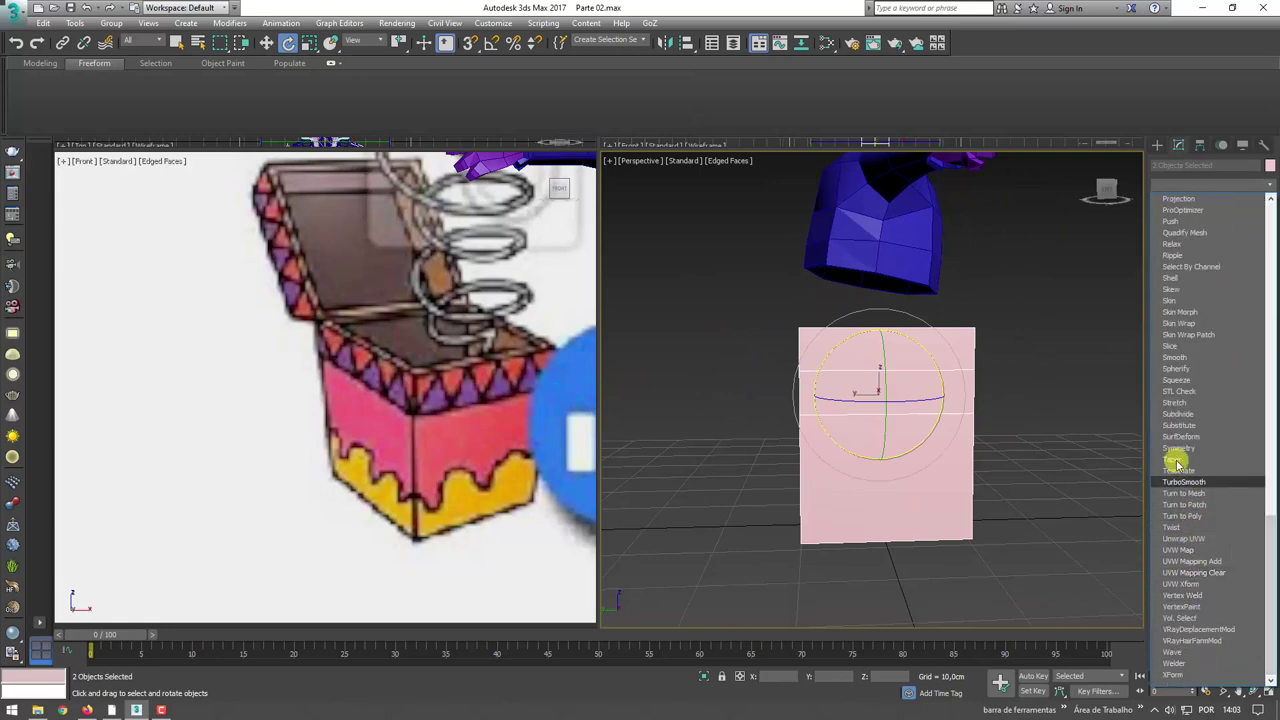
pyautogui.click(1170, 277)
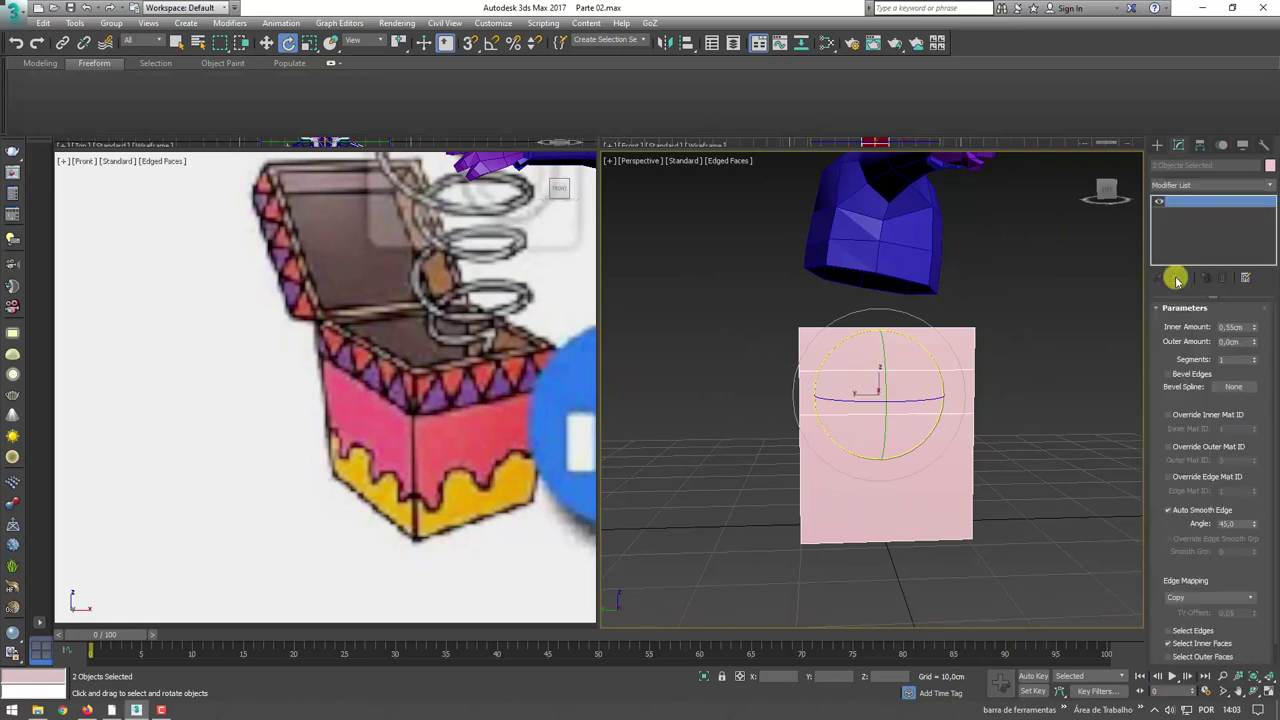
# - Tilt the lid open and set its shell inner amount to 2.3 cm
pyautogui.keyDown('alt'); pyautogui.moveTo(1017, 362); pyautogui.dragTo(1030, 376, button='middle'); pyautogui.keyUp('alt')
pyautogui.click(1030, 376)
pyautogui.click(800, 320)
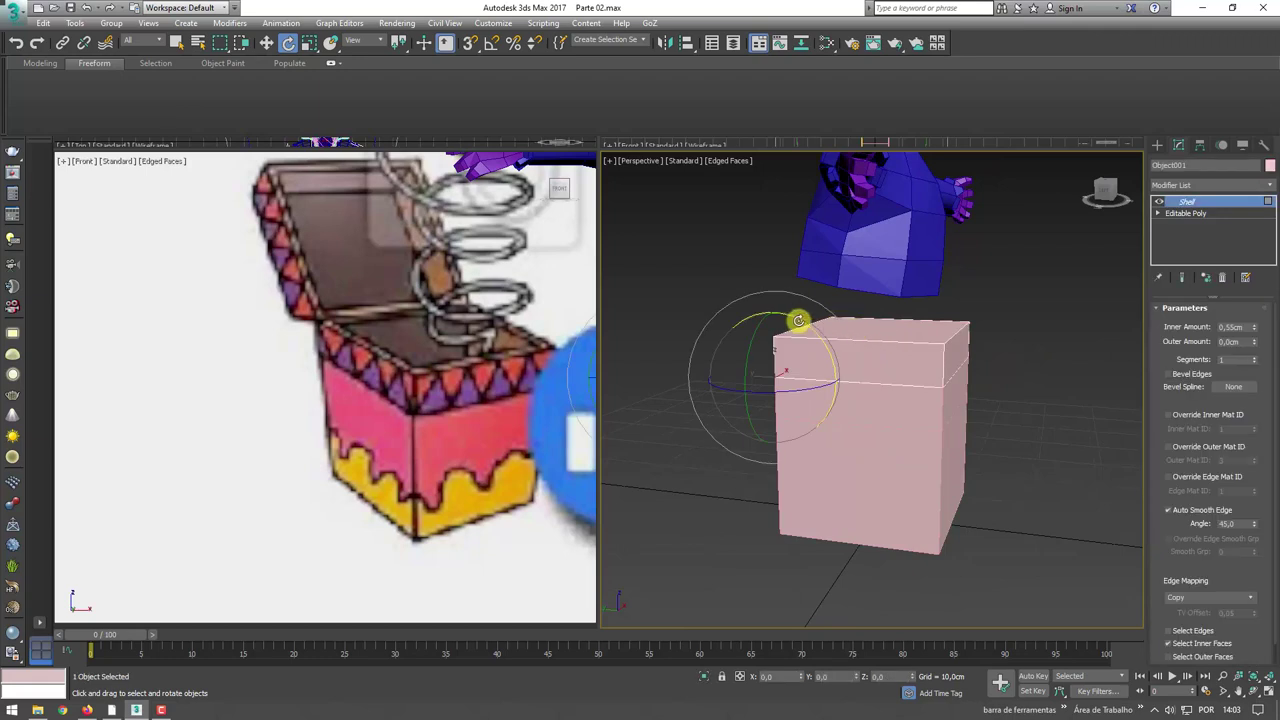
pyautogui.moveTo(800, 320); pyautogui.dragTo(663, 269)
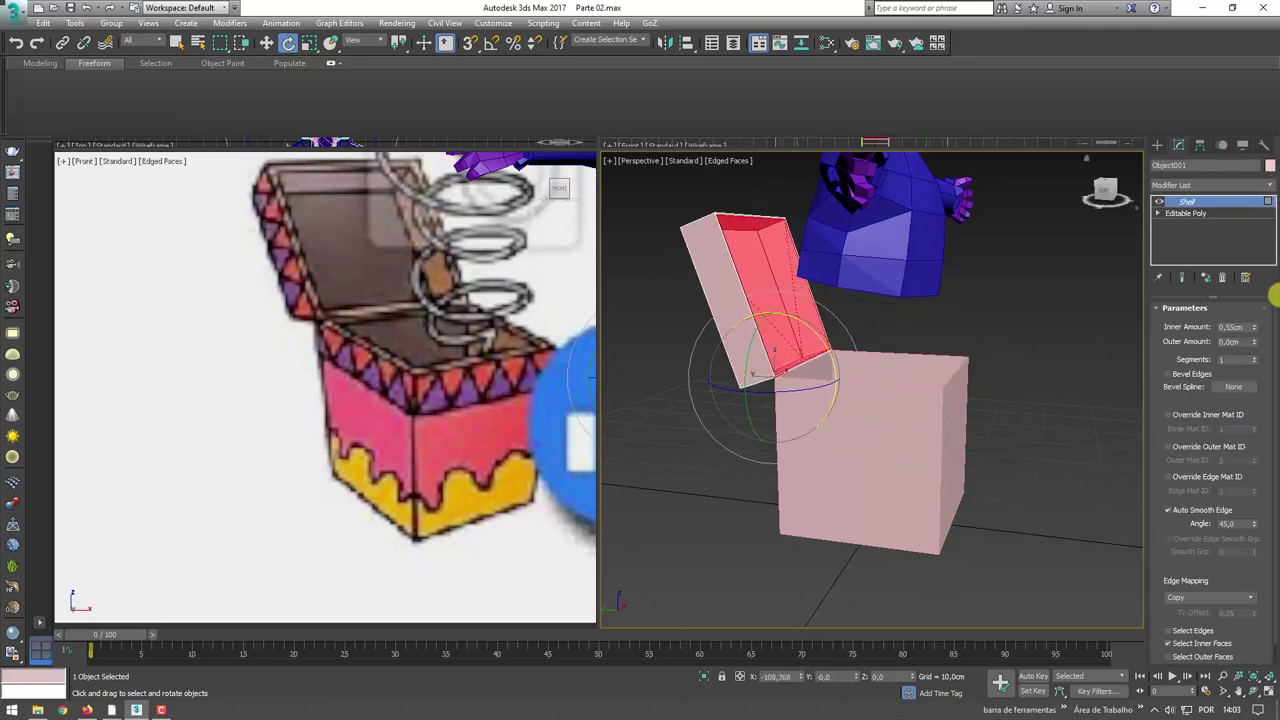
pyautogui.moveTo(1253, 327); pyautogui.dragTo(1260, 206)
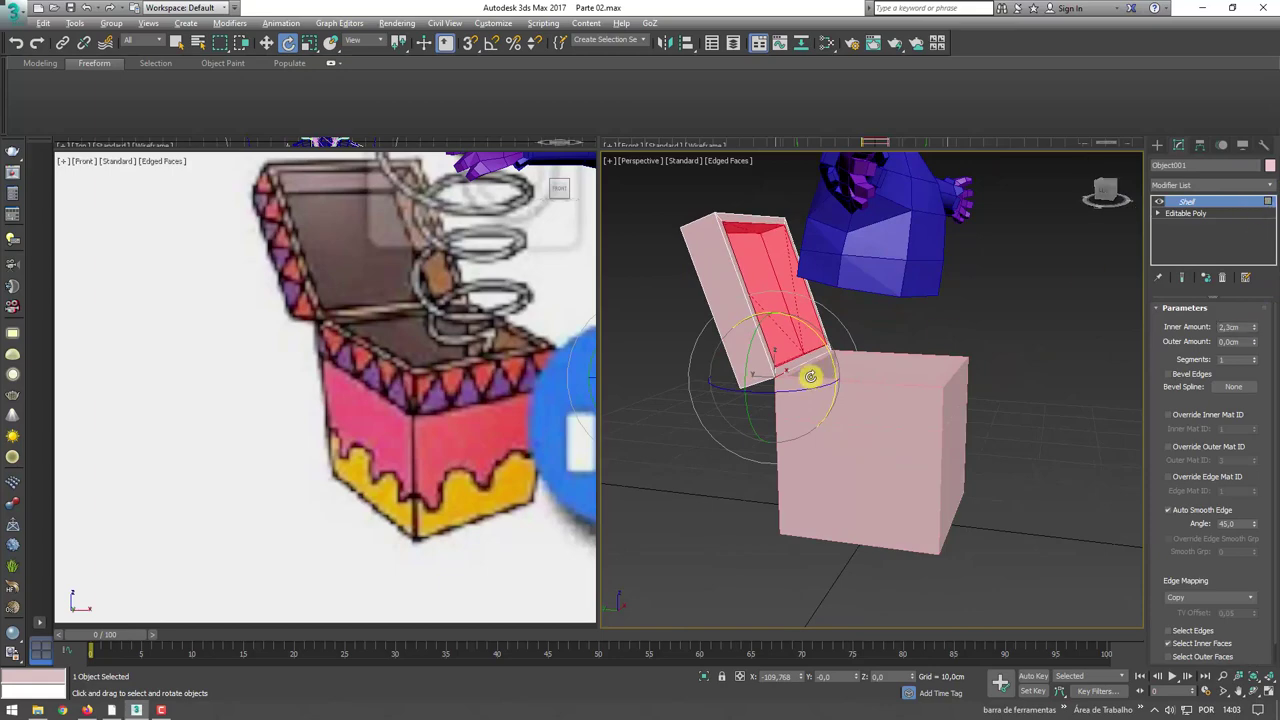
pyautogui.keyDown('alt'); pyautogui.moveTo(809, 371); pyautogui.dragTo(843, 357, button='middle'); pyautogui.keyUp('alt')
# - Inspect the hollow lid in shaded view, then cancel the rotation to close it
pyautogui.press('F4')
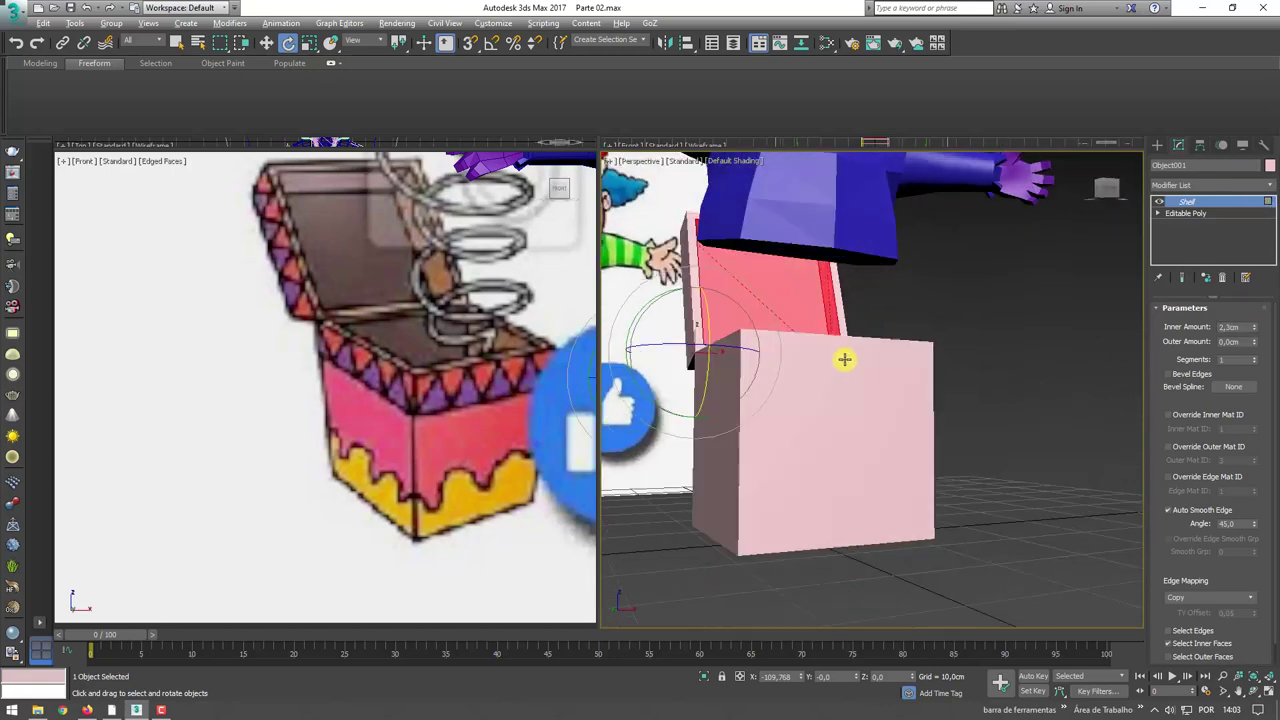
pyautogui.moveTo(1171, 572); pyautogui.dragTo(1158, 368)
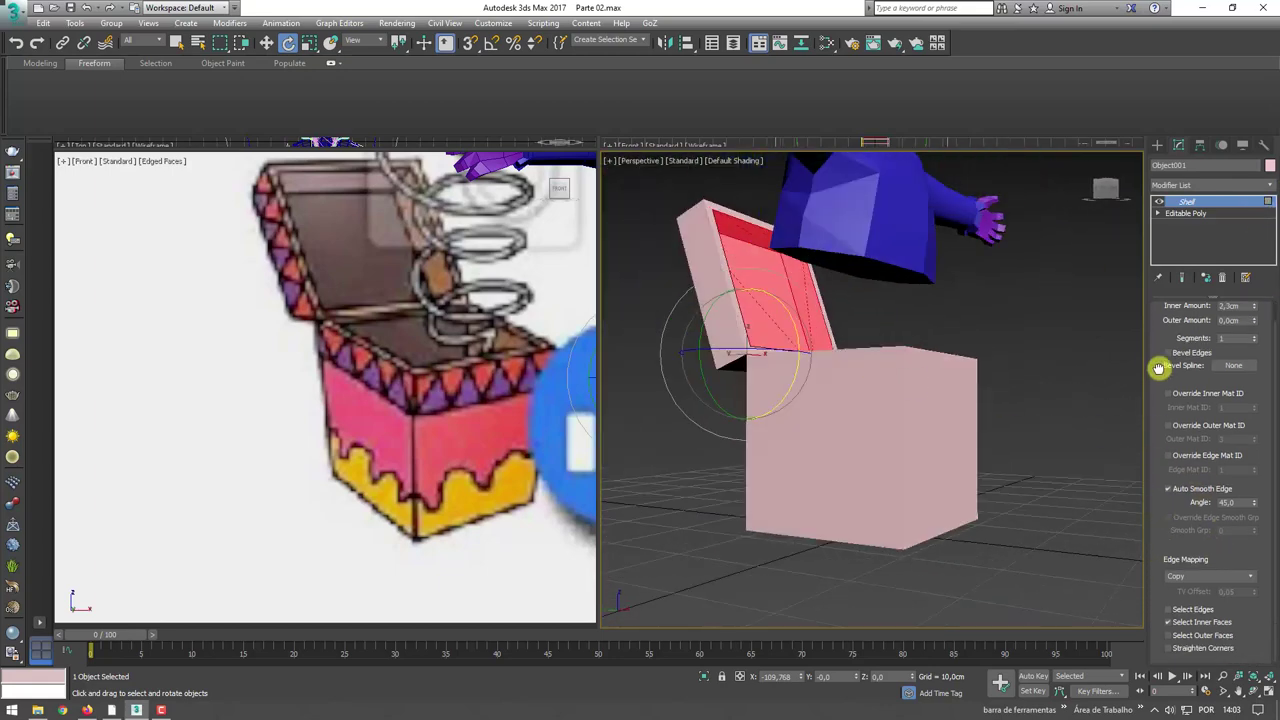
pyautogui.click(1170, 622)
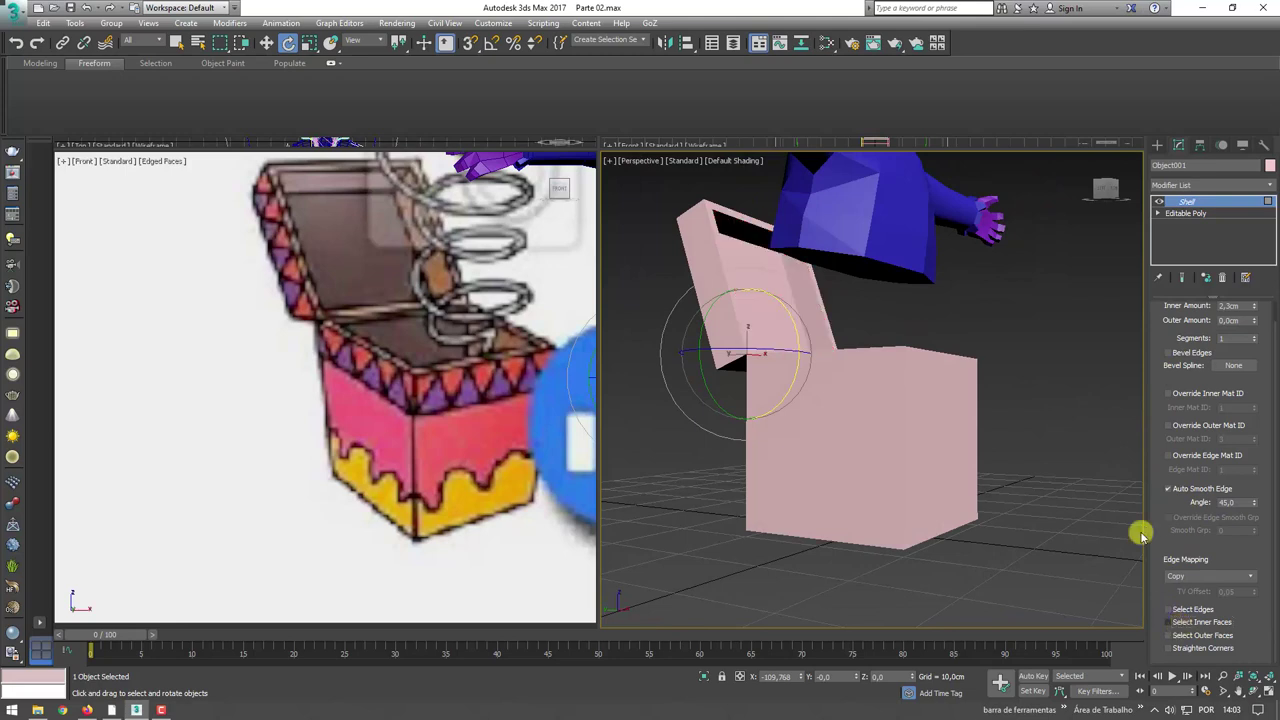
pyautogui.keyDown('alt'); pyautogui.moveTo(971, 383); pyautogui.dragTo(1076, 308, button='middle'); pyautogui.keyUp('alt')
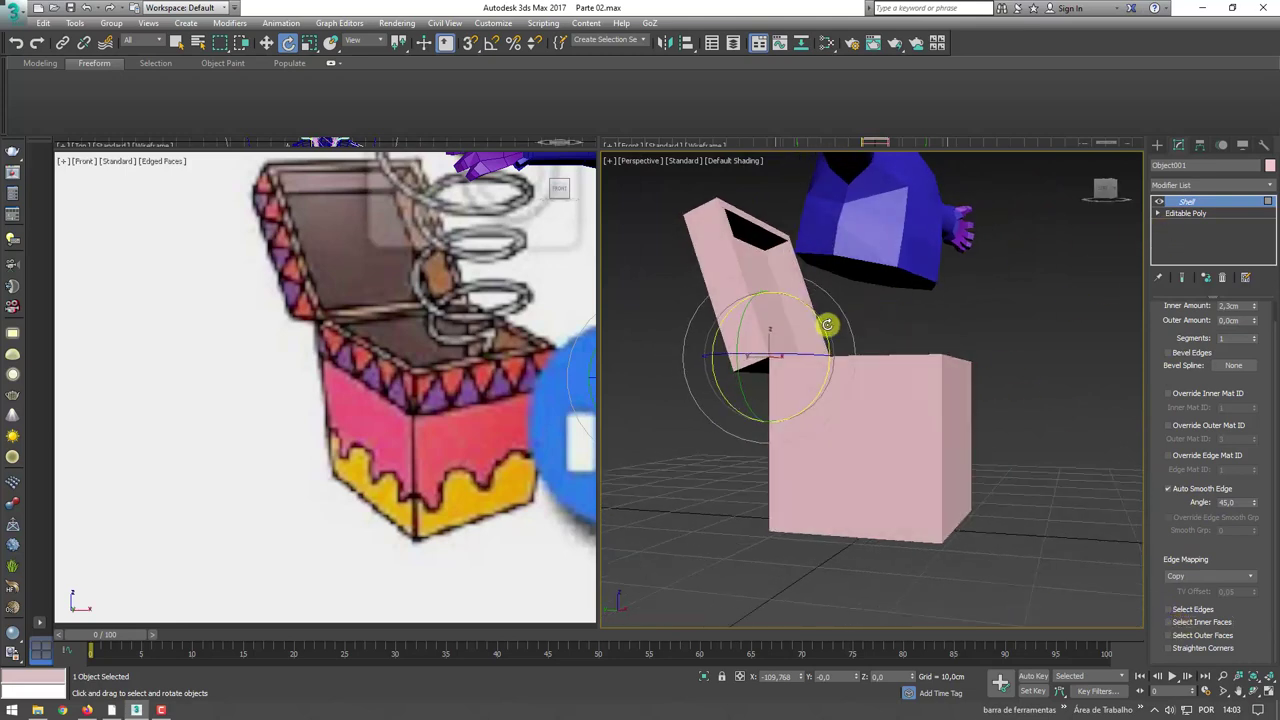
pyautogui.rightClick(805, 678)
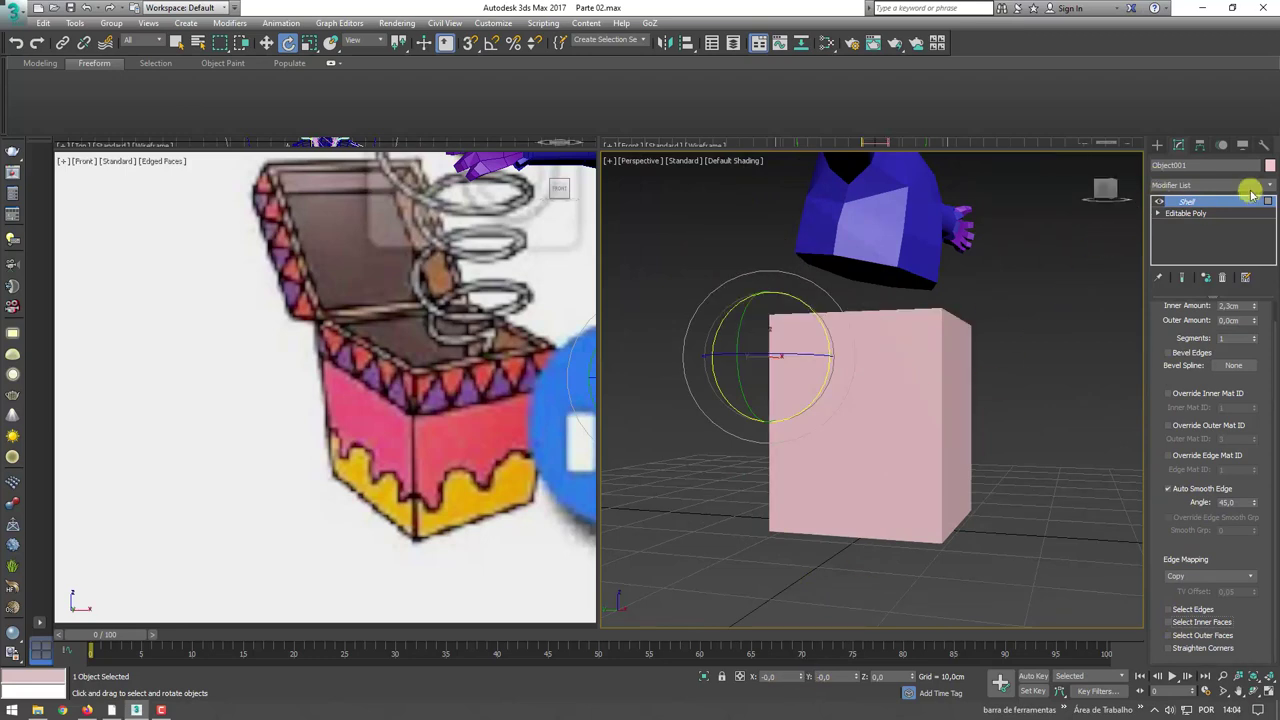
# - Color the lid magenta and swing it open on its hinge
pyautogui.click(1270, 166)
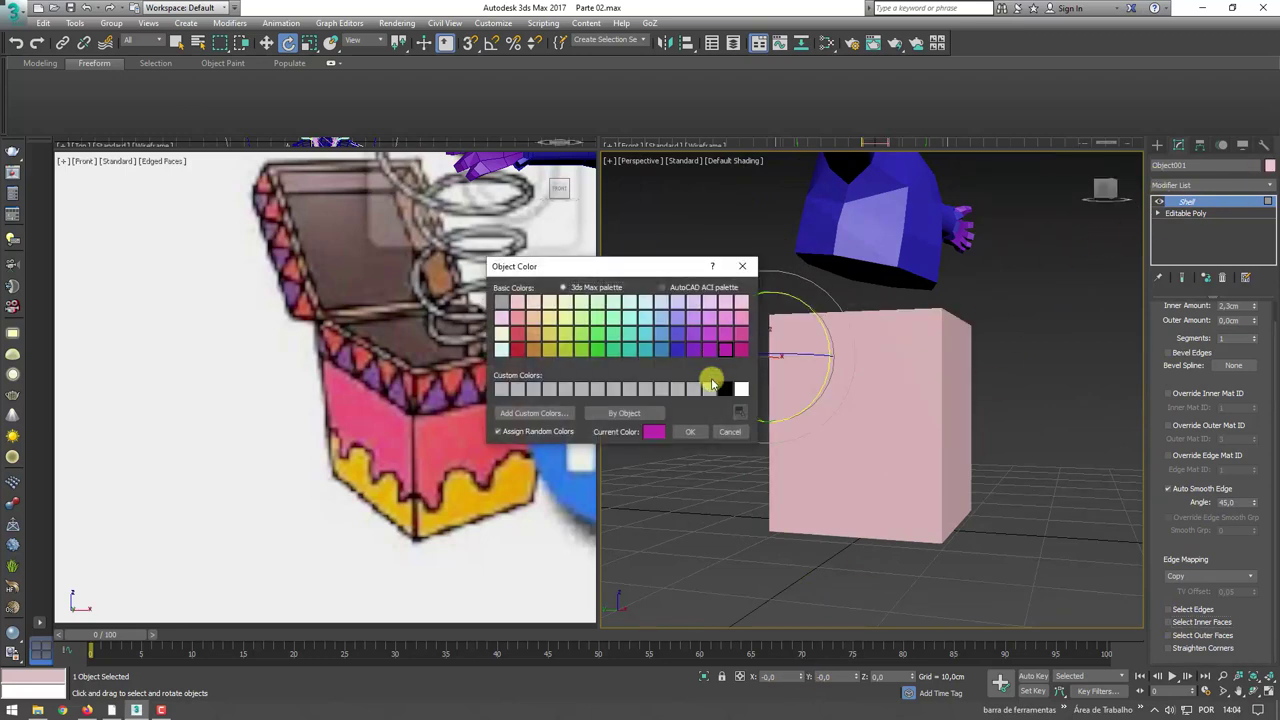
pyautogui.click(693, 430)
pyautogui.keyDown('alt'); pyautogui.moveTo(1011, 366); pyautogui.dragTo(890, 303, button='middle'); pyautogui.keyUp('alt')
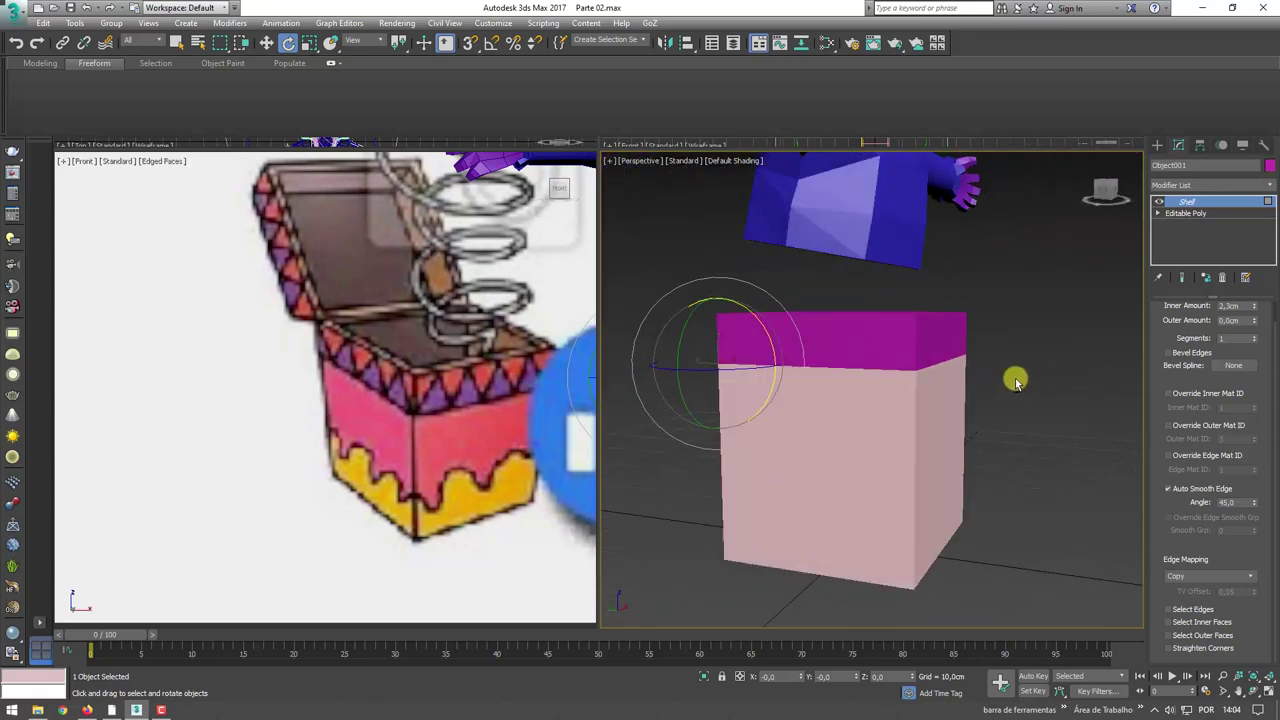
pyautogui.moveTo(960, 357)
pyautogui.keyDown('alt'); pyautogui.mouseDown(button='middle')
pyautogui.moveTo(757, 413)
pyautogui.moveTo(891, 434)
pyautogui.mouseUp(button='middle'); pyautogui.keyUp('alt')
pyautogui.click(905, 438)
pyautogui.click(897, 350)
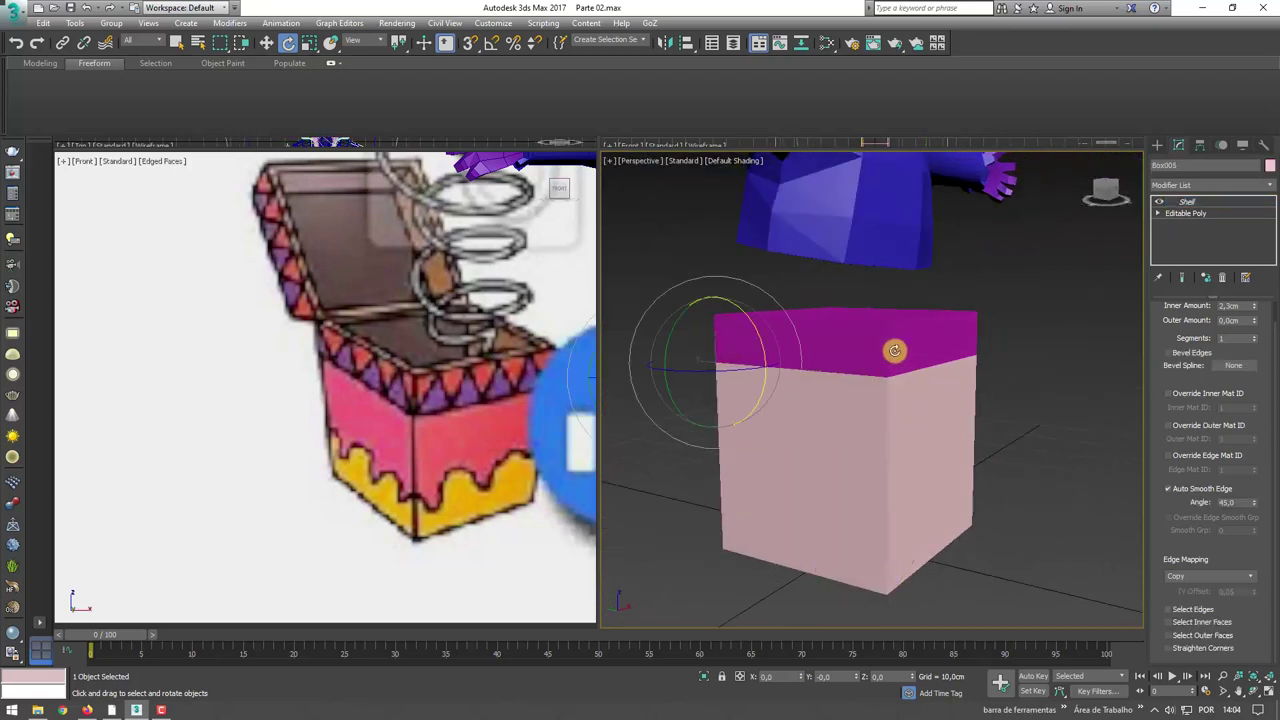
pyautogui.scroll(-4, 770, 349)
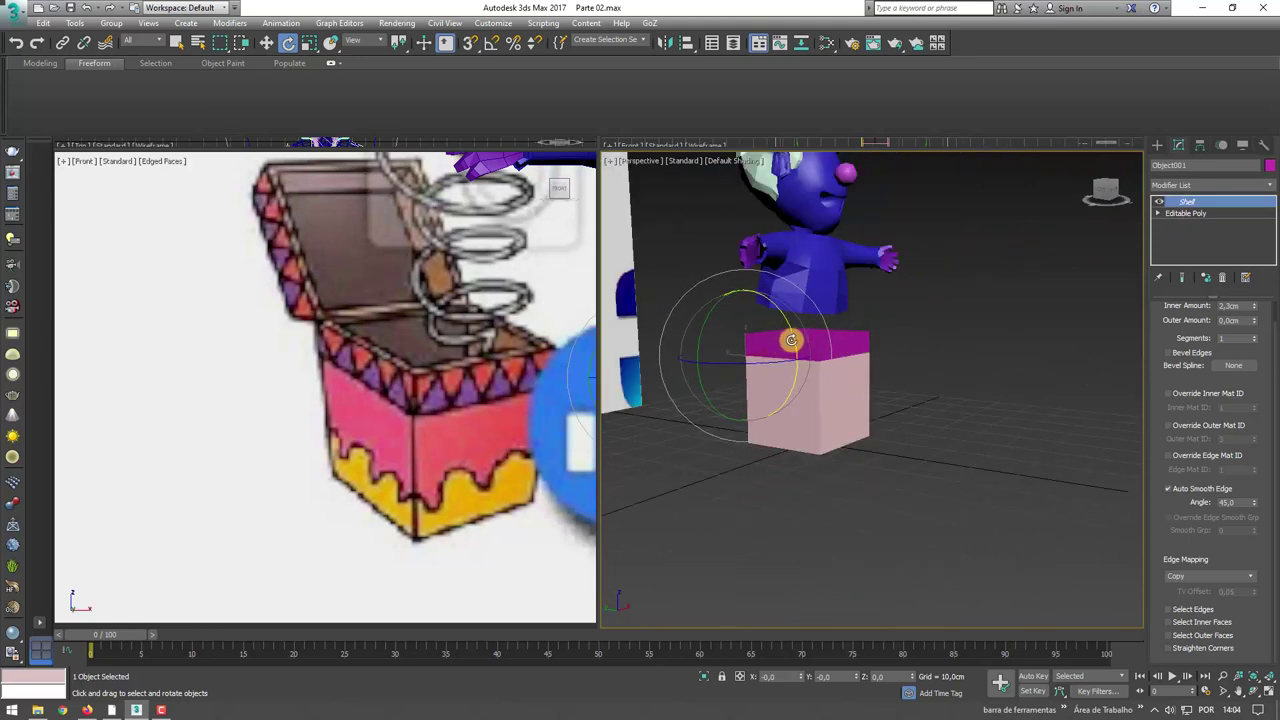
pyautogui.moveTo(793, 341); pyautogui.dragTo(726, 154)
# - Add the box to the lid selection and orbit to view the clown and box
pyautogui.moveTo(853, 263)
pyautogui.keyDown('alt'); pyautogui.mouseDown(button='middle')
pyautogui.moveTo(897, 277)
pyautogui.moveTo(918, 324)
pyautogui.moveTo(955, 327)
pyautogui.mouseUp(button='middle'); pyautogui.keyUp('alt')
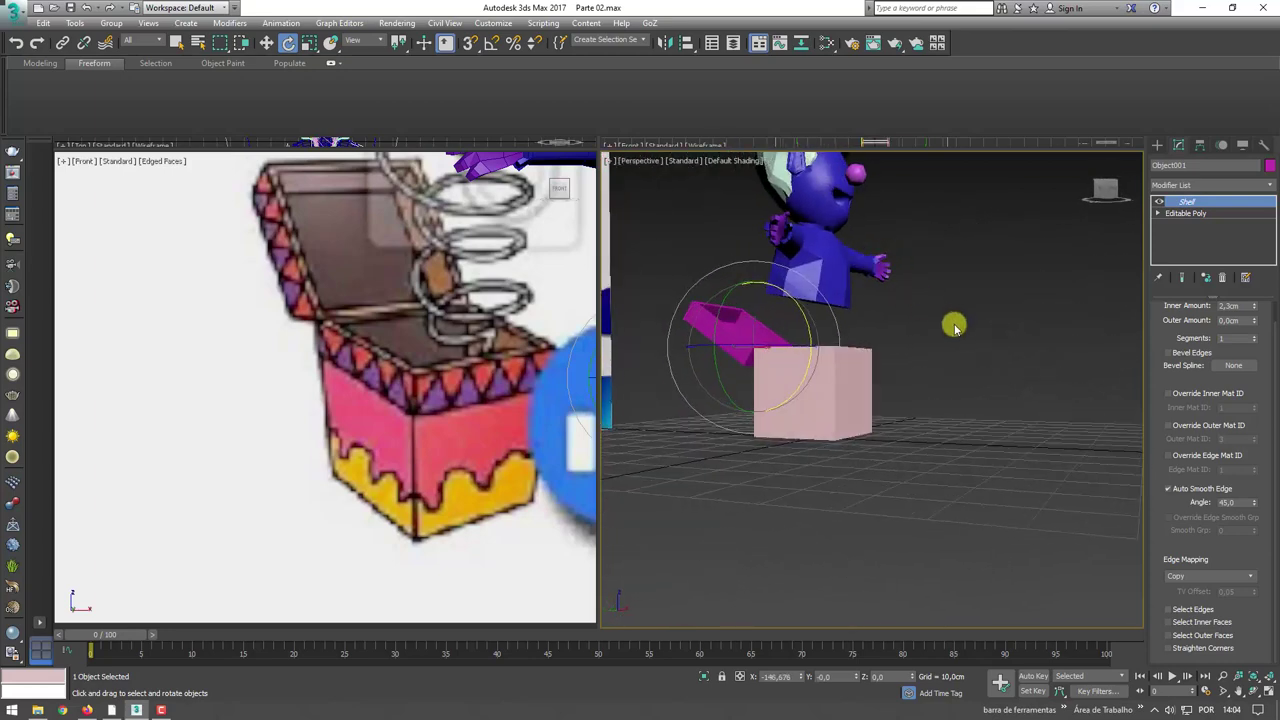
pyautogui.keyDown('ctrl'); pyautogui.click(829, 407); pyautogui.keyUp('ctrl')
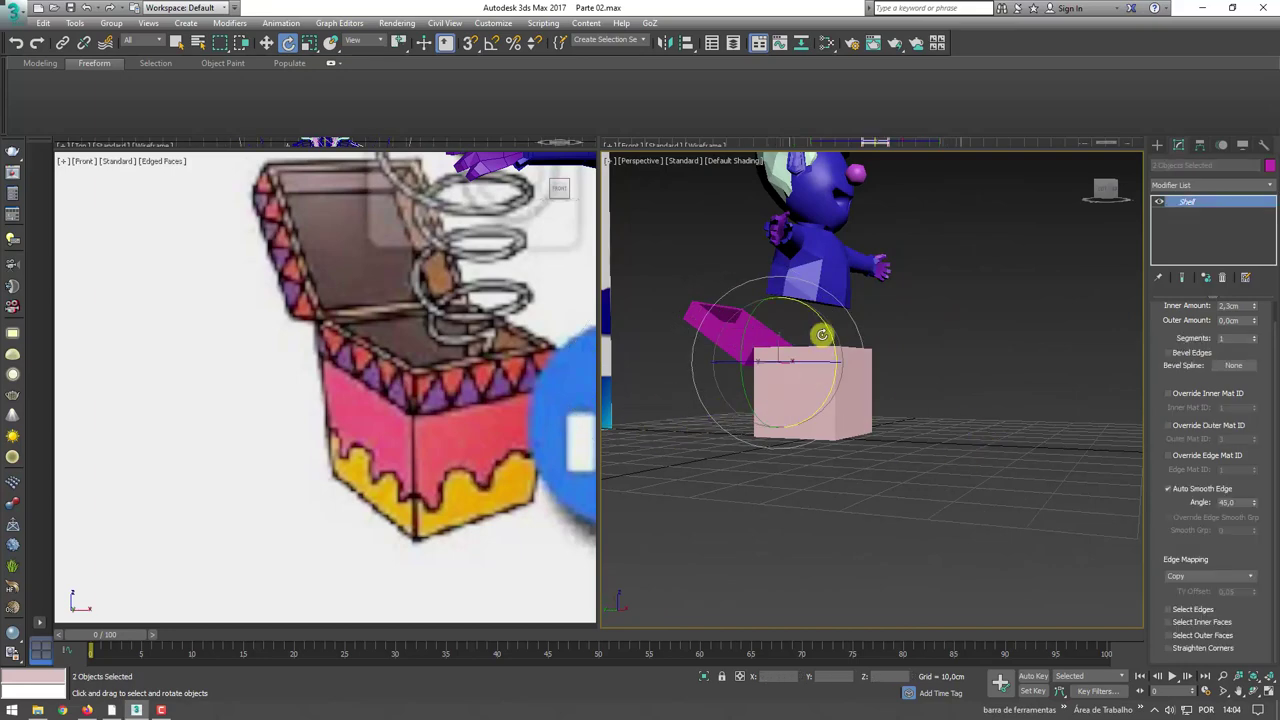
pyautogui.keyDown('alt'); pyautogui.moveTo(856, 228); pyautogui.dragTo(589, 199, button='middle'); pyautogui.keyUp('alt')
pyautogui.scroll(2, 783, 189)
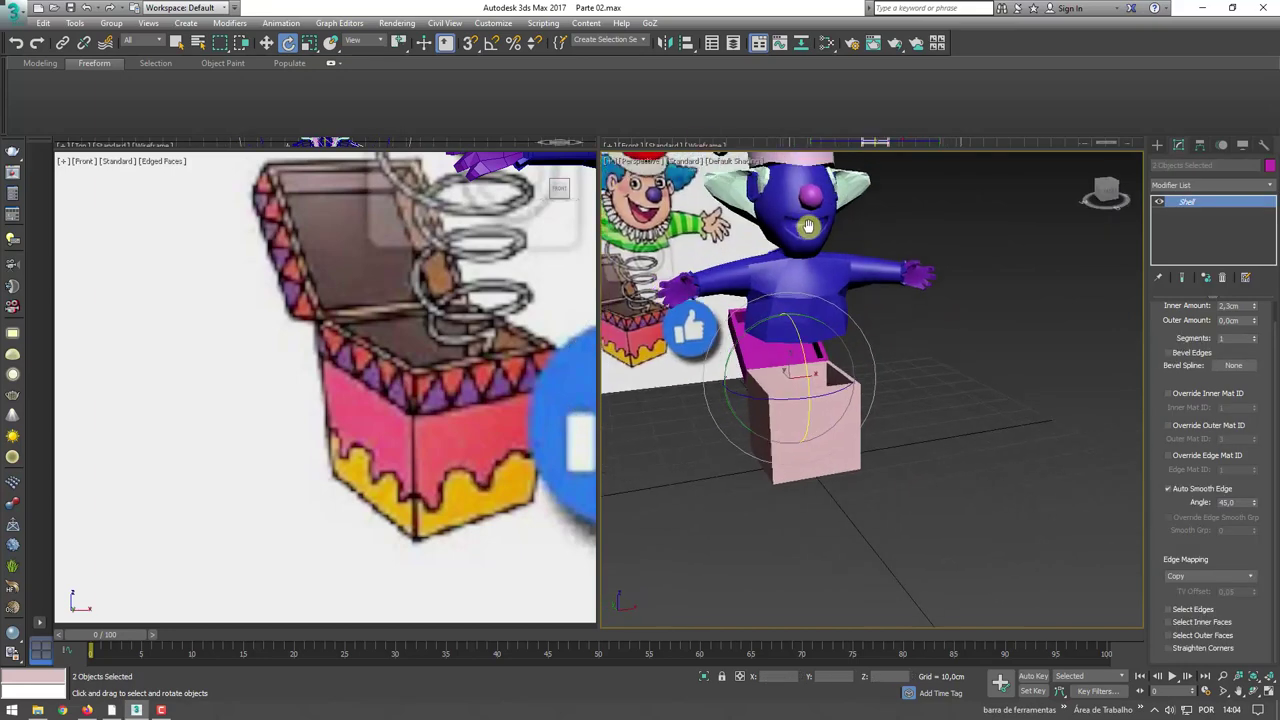
pyautogui.moveTo(783, 189); pyautogui.dragTo(893, 254, button='middle')
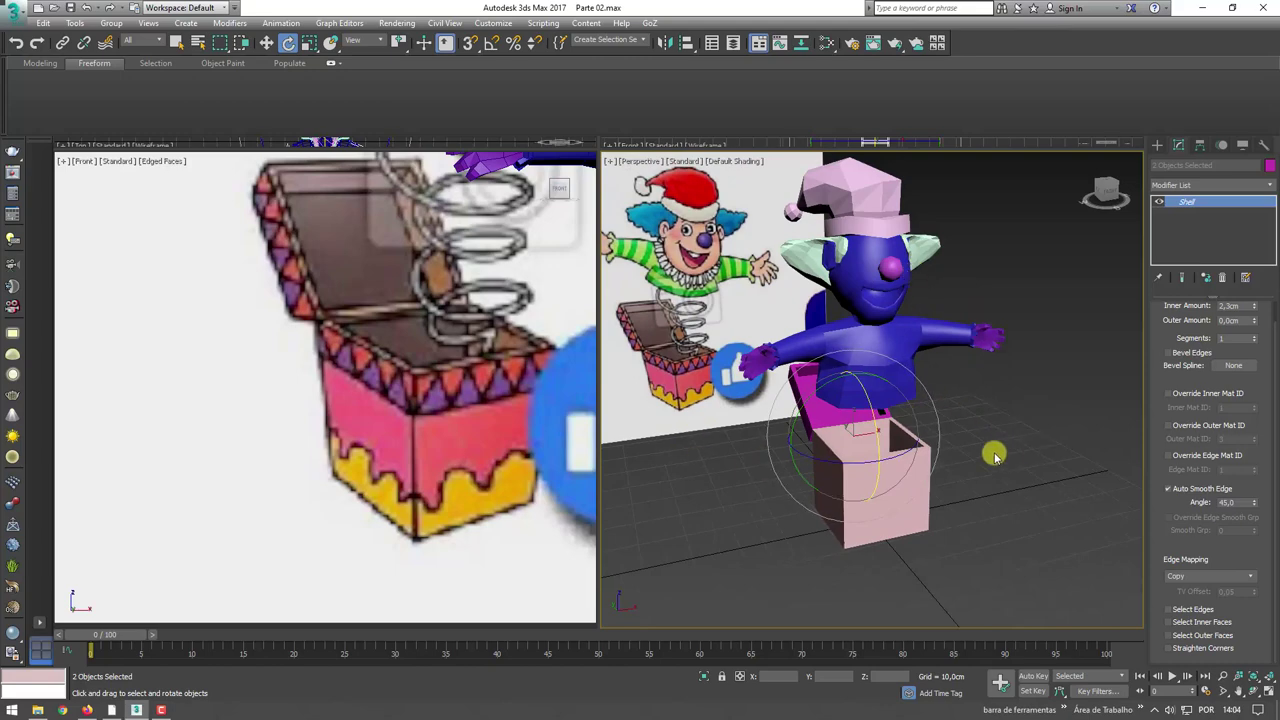
pyautogui.keyDown('alt'); pyautogui.moveTo(995, 455); pyautogui.dragTo(958, 460, button='middle'); pyautogui.keyUp('alt')
pyautogui.moveTo(998, 376)
pyautogui.keyDown('alt'); pyautogui.mouseDown(button='middle')
pyautogui.moveTo(1029, 400)
pyautogui.moveTo(1025, 200)
pyautogui.mouseUp(button='middle'); pyautogui.keyUp('alt')
# - Scale the clown down uniformly
pyautogui.click(857, 383)
pyautogui.press('r')
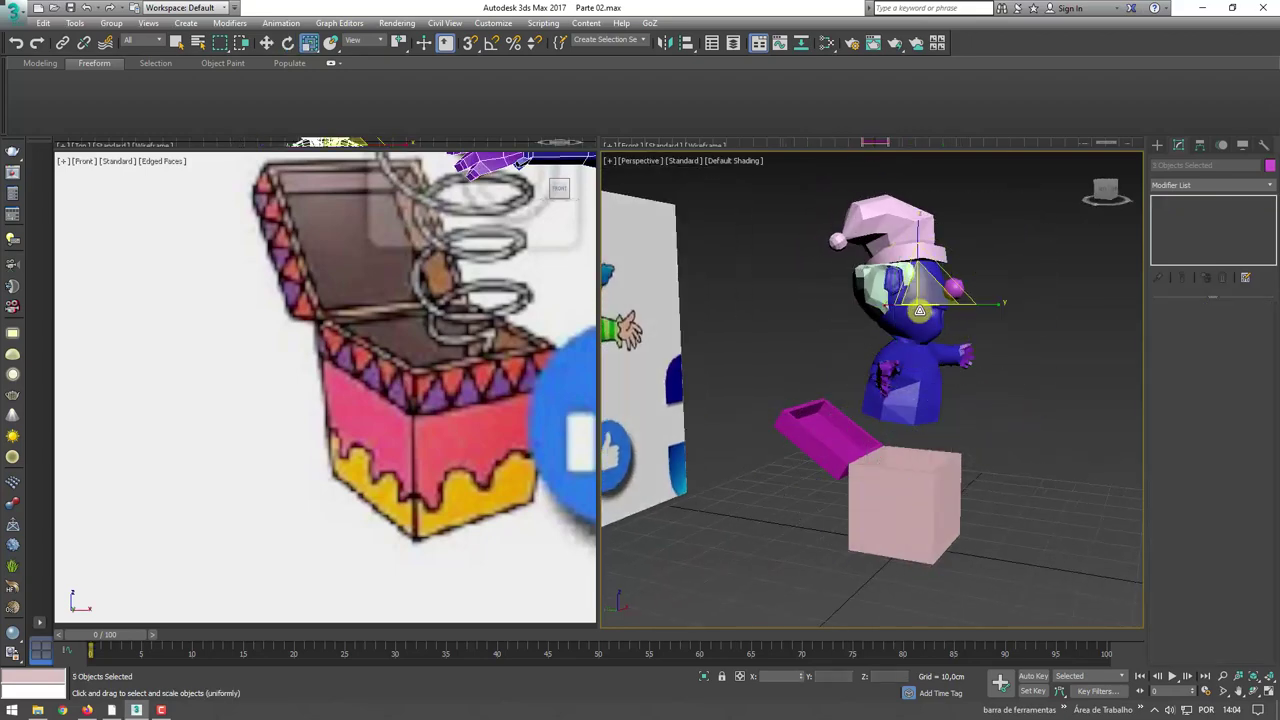
pyautogui.moveTo(912, 295); pyautogui.dragTo(932, 323)
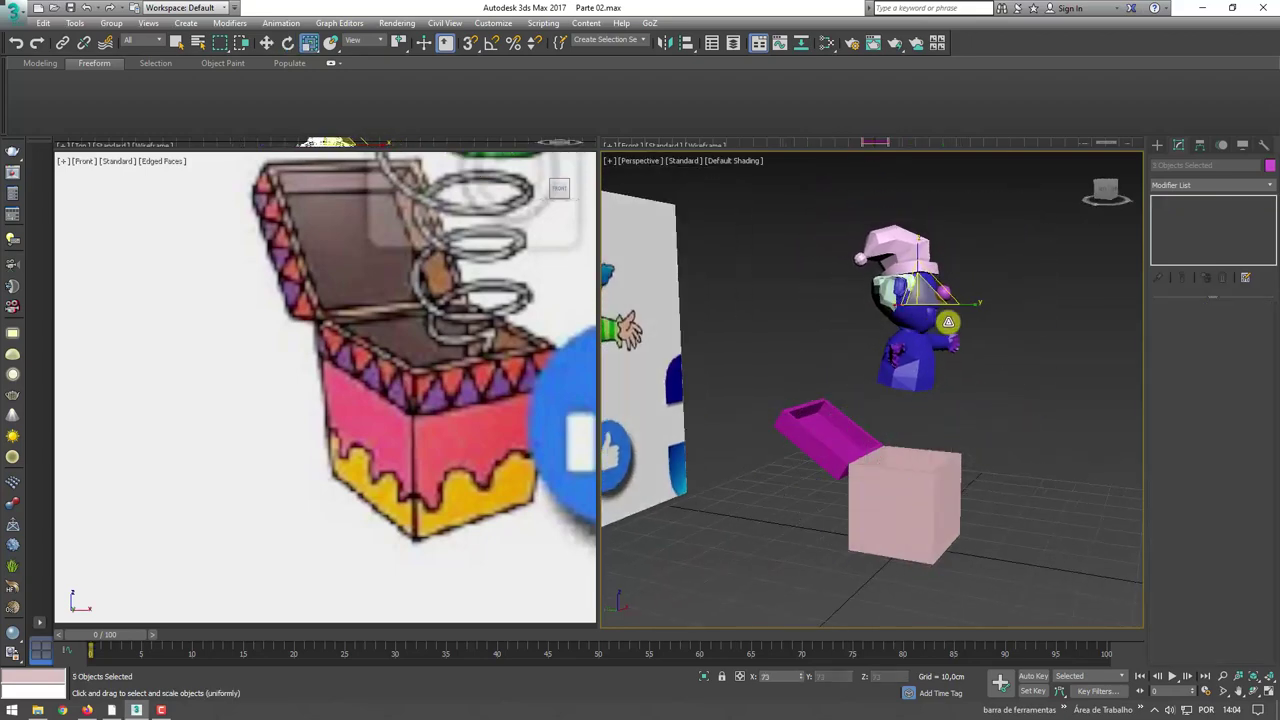
pyautogui.moveTo(932, 323)
pyautogui.keyDown('alt'); pyautogui.mouseDown(button='middle')
pyautogui.moveTo(903, 396)
pyautogui.moveTo(1024, 419)
pyautogui.mouseUp(button='middle'); pyautogui.keyUp('alt')
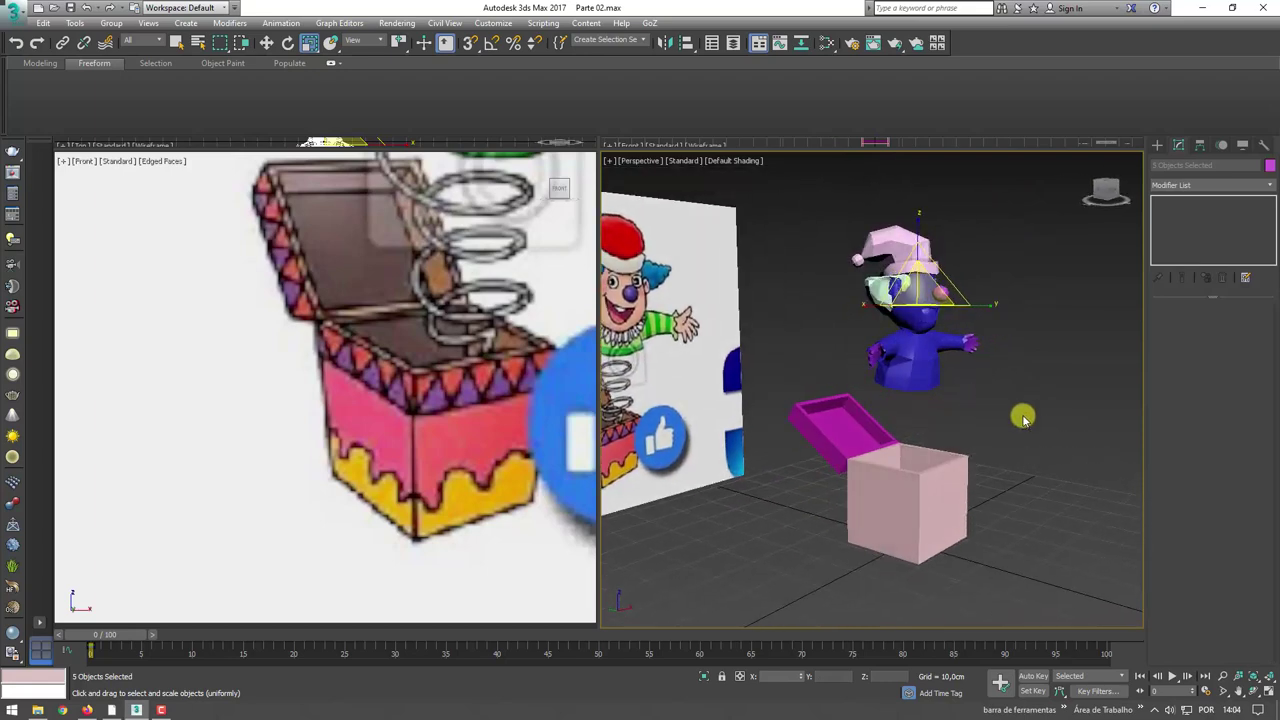
pyautogui.click(889, 505)
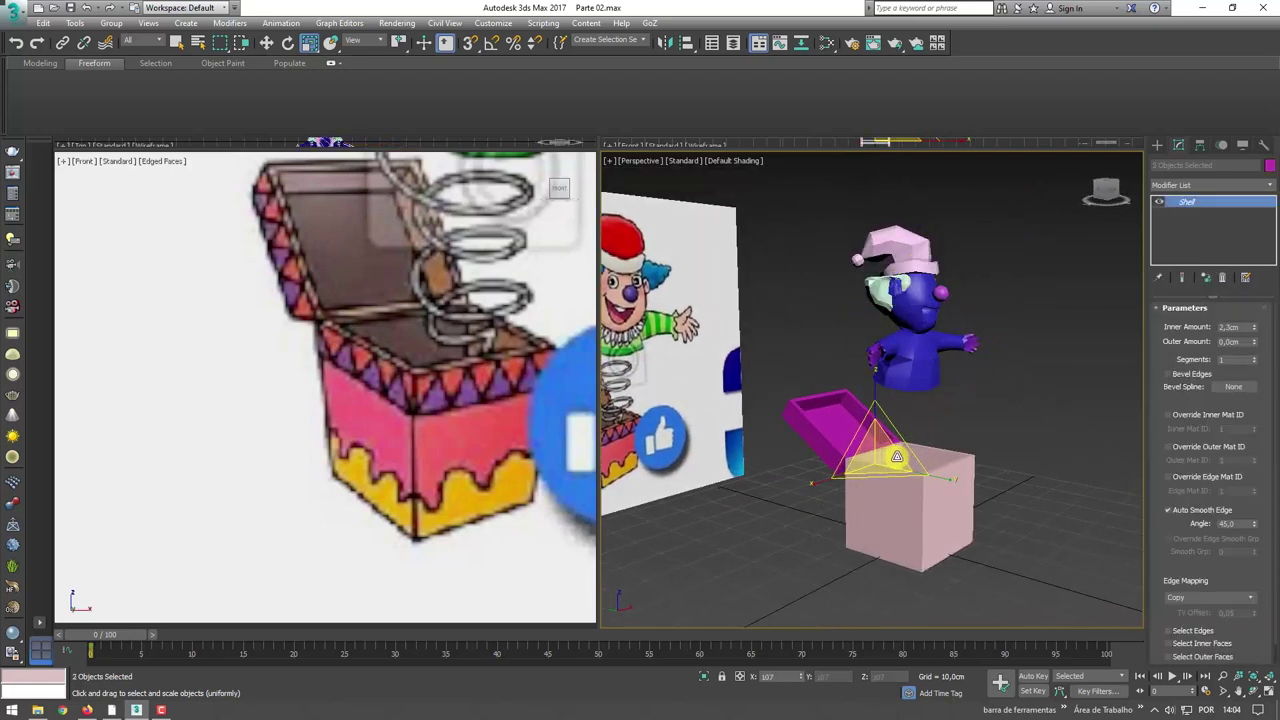
pyautogui.keyDown('alt'); pyautogui.moveTo(910, 462); pyautogui.dragTo(998, 412, button='middle'); pyautogui.keyUp('alt')
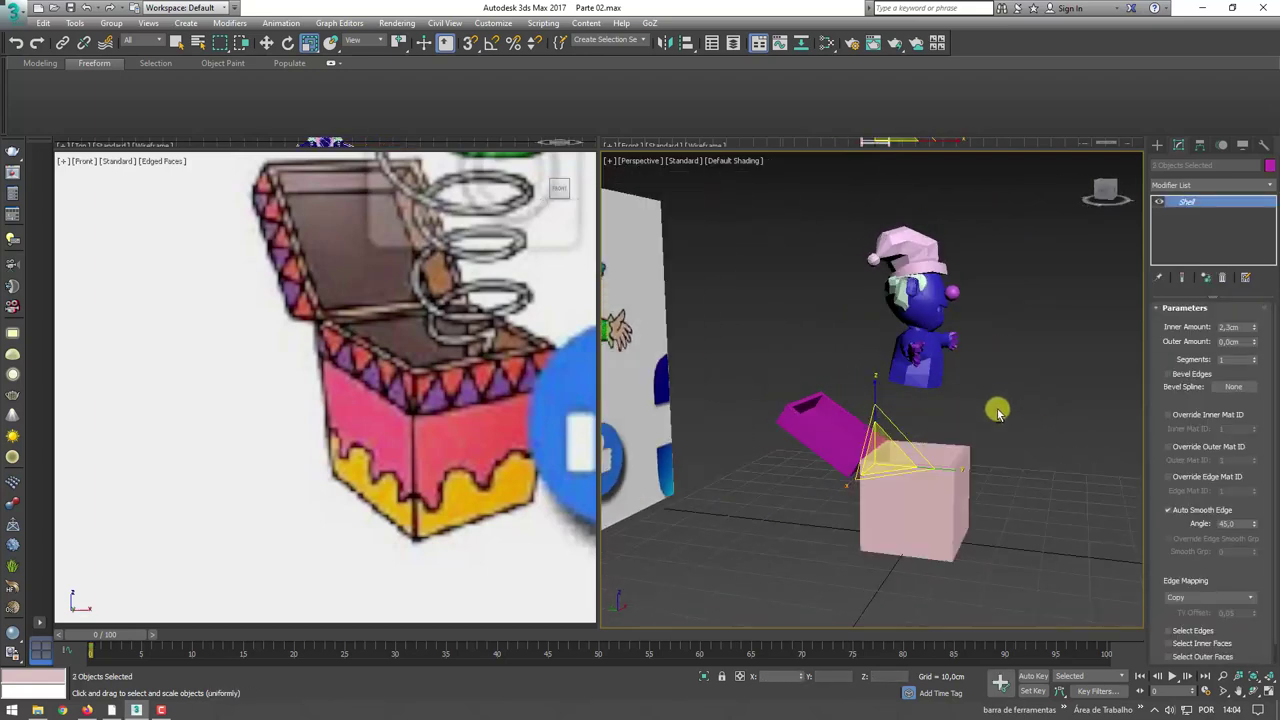
# - Move the clown down into the box so its torso rises out, then clear the selection
pyautogui.click(889, 283)
pyautogui.press('w')
pyautogui.moveTo(922, 268); pyautogui.dragTo(926, 445)
pyautogui.moveTo(926, 445)
pyautogui.keyDown('alt'); pyautogui.mouseDown(button='middle')
pyautogui.moveTo(868, 466)
pyautogui.moveTo(893, 438)
pyautogui.mouseUp(button='middle'); pyautogui.keyUp('alt')
pyautogui.scroll(3, 868, 466)
pyautogui.scroll(3, 907, 458)
pyautogui.scroll(-4, 890, 453)
pyautogui.moveTo(874, 421); pyautogui.dragTo(874, 290)
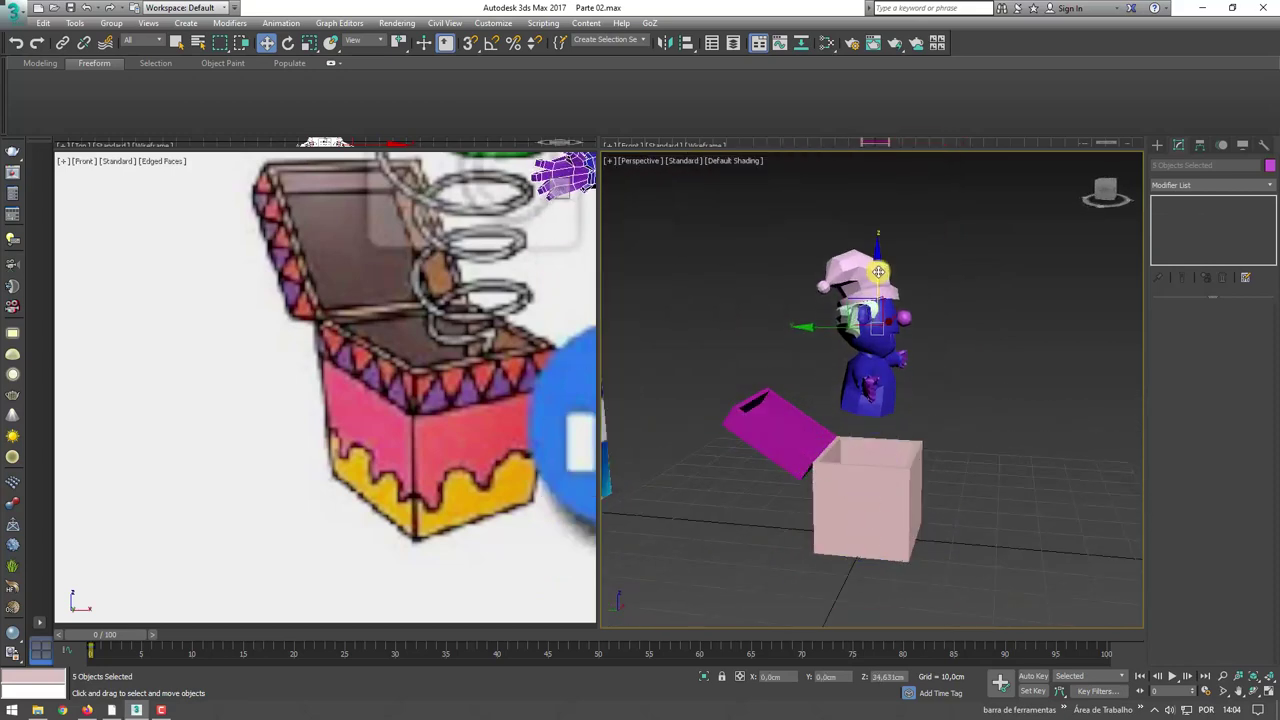
pyautogui.moveTo(874, 290)
pyautogui.keyDown('alt'); pyautogui.mouseDown(button='middle')
pyautogui.moveTo(882, 433)
pyautogui.moveTo(786, 477)
pyautogui.mouseUp(button='middle'); pyautogui.keyUp('alt')
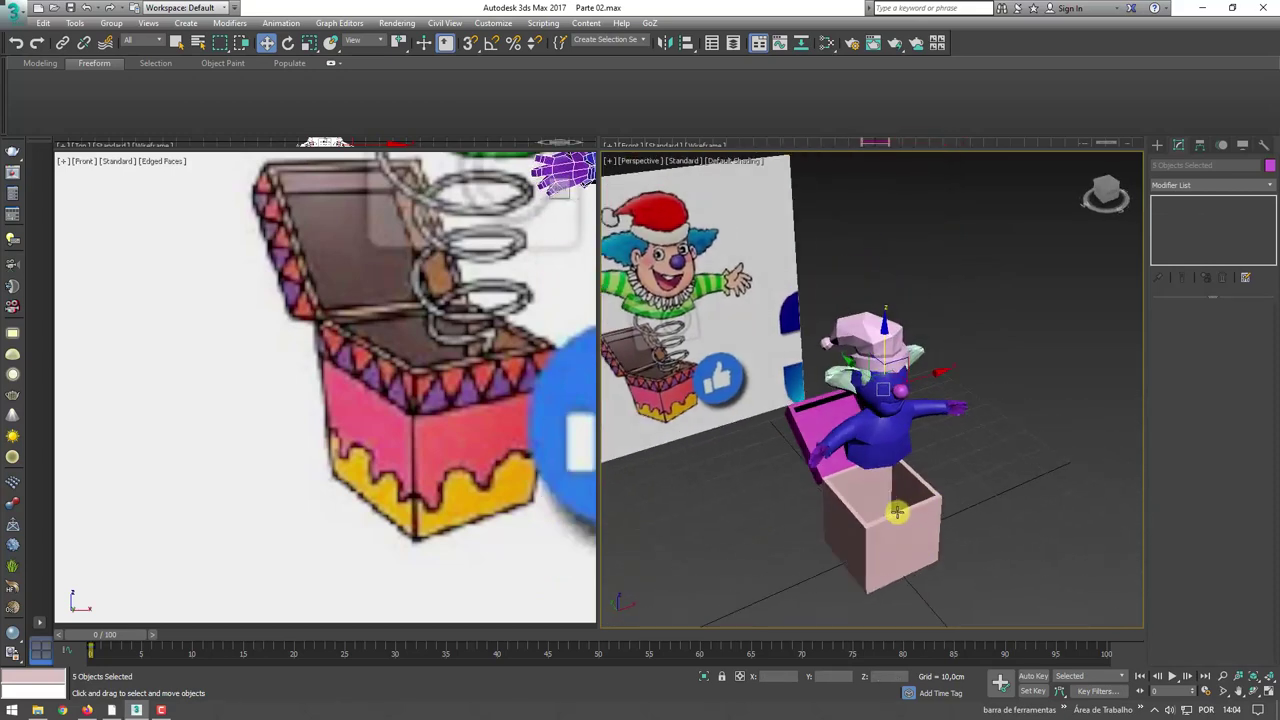
pyautogui.click(1157, 145)
pyautogui.click(874, 428)
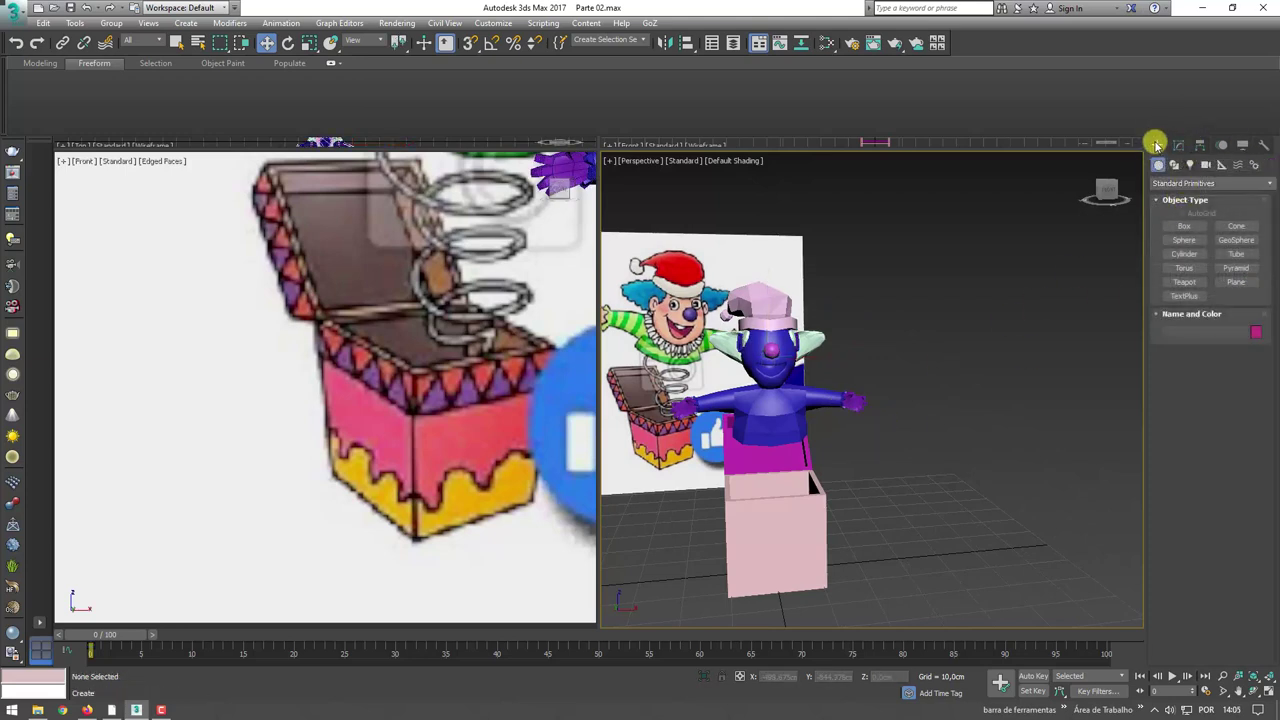
# - Draw a helix spline beside the clown's box
pyautogui.click(1175, 167)
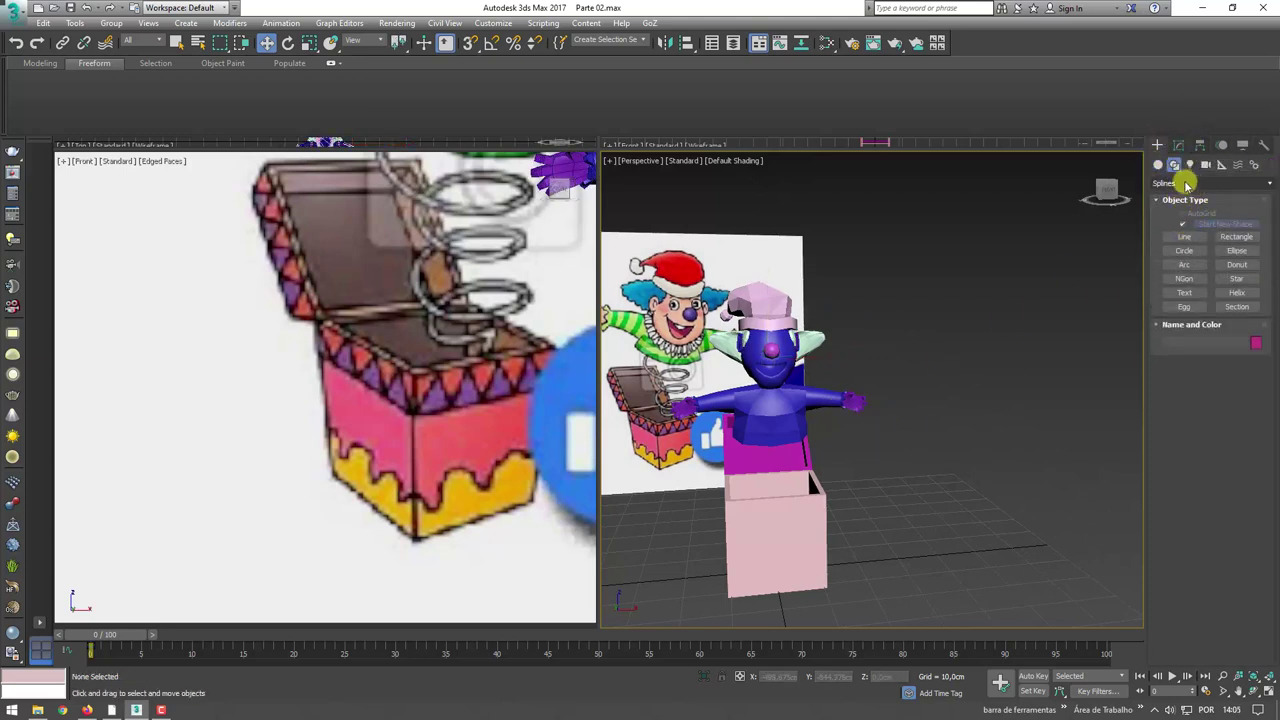
pyautogui.click(1184, 183)
pyautogui.click(1181, 186)
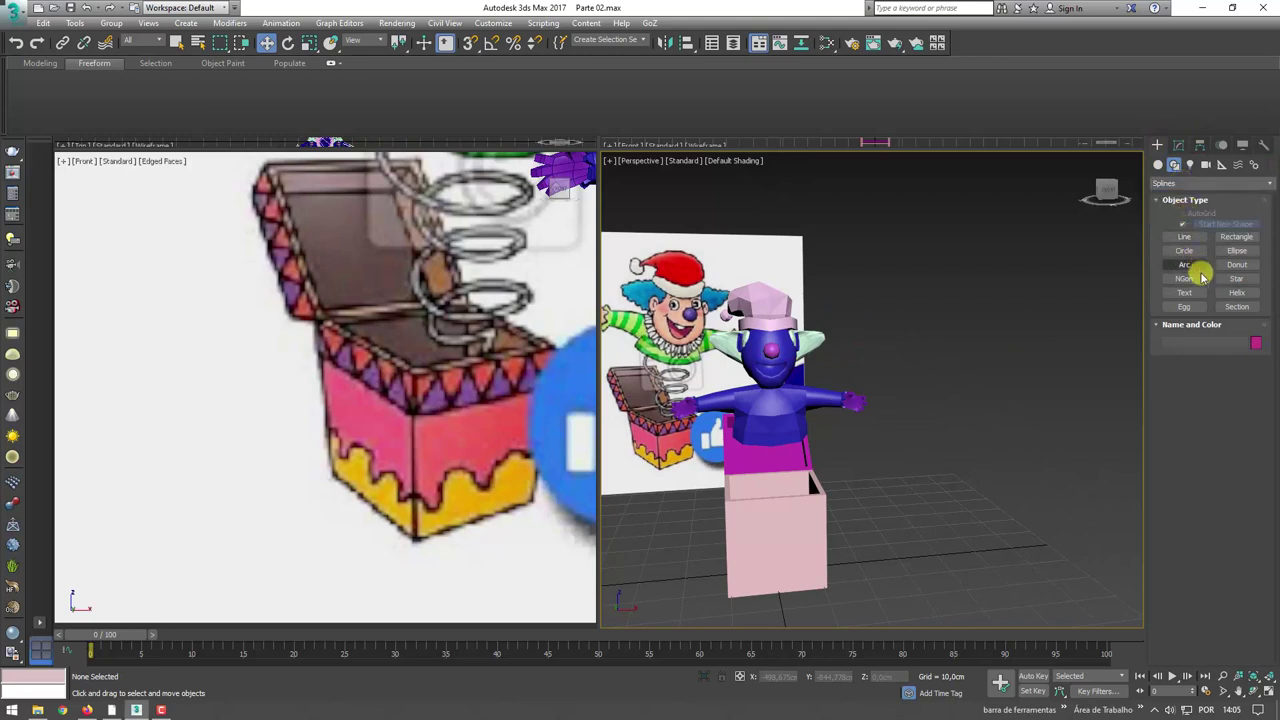
pyautogui.click(1235, 292)
pyautogui.moveTo(1029, 451)
pyautogui.keyDown('alt'); pyautogui.mouseDown(button='middle')
pyautogui.moveTo(1000, 491)
pyautogui.moveTo(900, 414)
pyautogui.moveTo(865, 475)
pyautogui.mouseUp(button='middle'); pyautogui.keyUp('alt')
pyautogui.moveTo(865, 475); pyautogui.dragTo(929, 491)
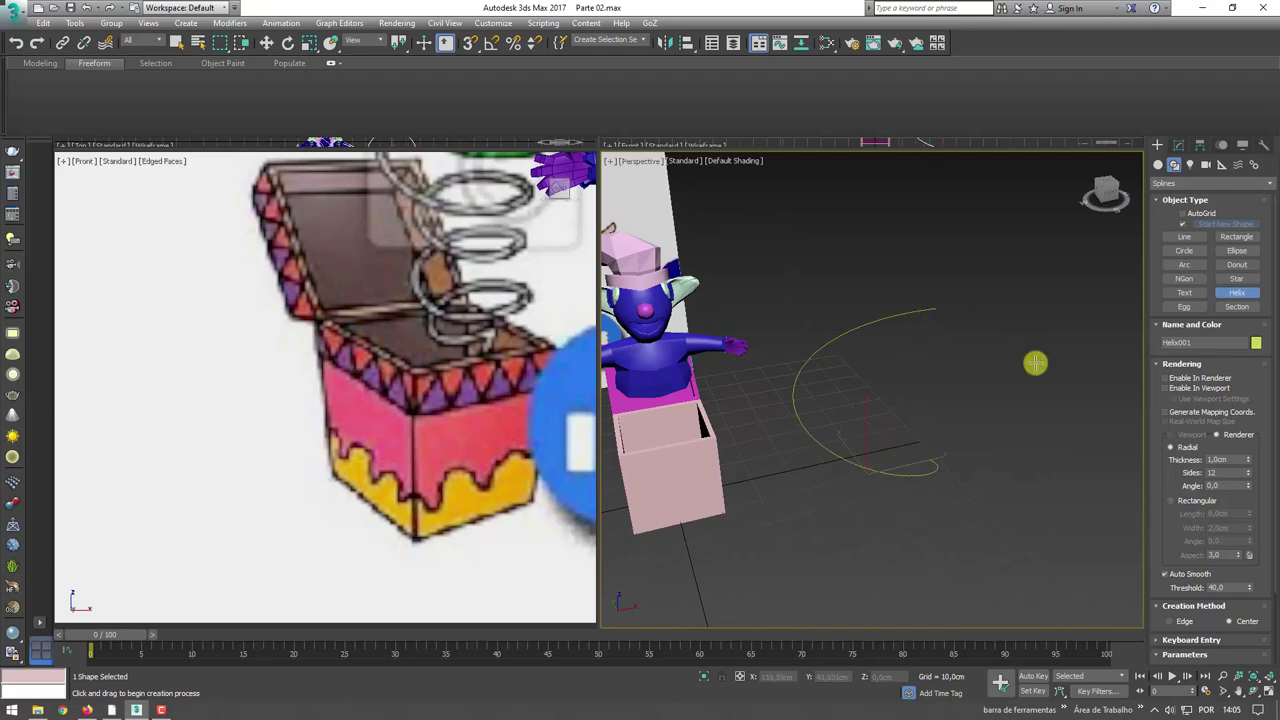
# - Enable the helix in the viewport with a render thickness of 40.39 cm
pyautogui.moveTo(1035, 363)
pyautogui.keyDown('alt'); pyautogui.mouseDown(button='middle')
pyautogui.moveTo(963, 374)
pyautogui.moveTo(908, 334)
pyautogui.moveTo(1034, 377)
pyautogui.mouseUp(button='middle'); pyautogui.keyUp('alt')
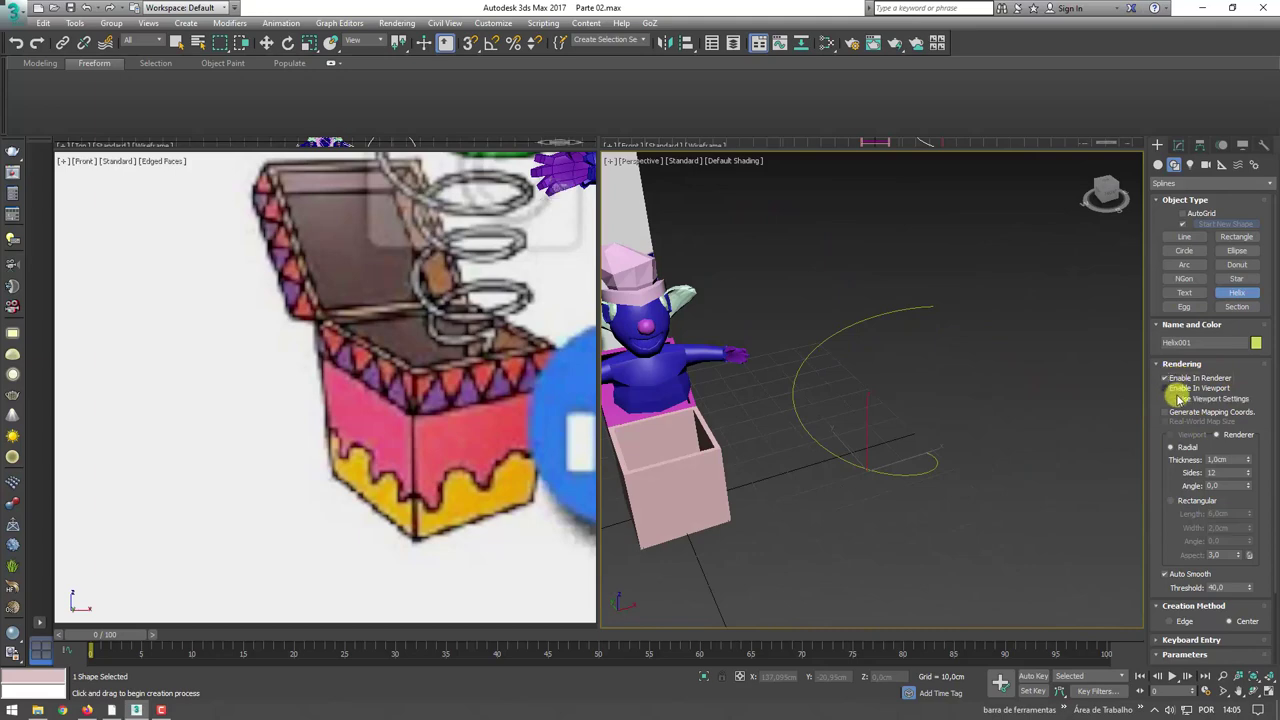
pyautogui.click(1166, 388)
pyautogui.moveTo(956, 387)
pyautogui.keyDown('alt'); pyautogui.mouseDown(button='middle')
pyautogui.moveTo(914, 329)
pyautogui.moveTo(985, 420)
pyautogui.mouseUp(button='middle'); pyautogui.keyUp('alt')
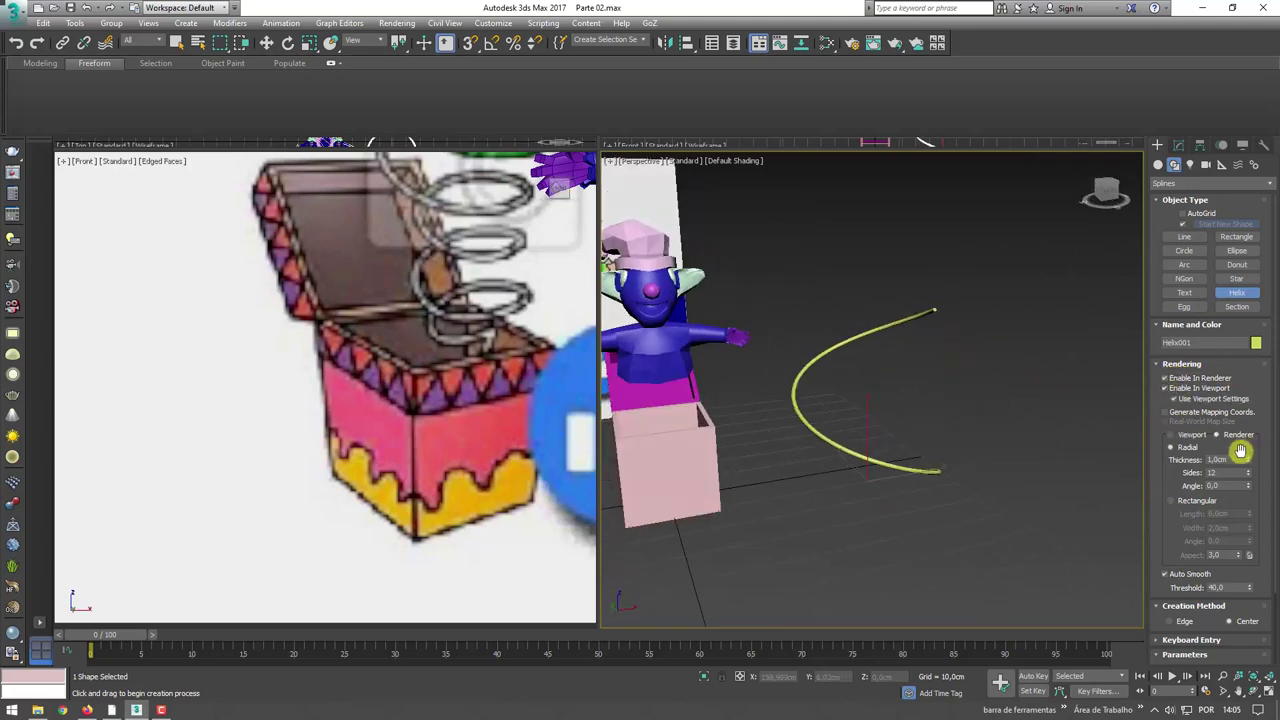
pyautogui.moveTo(1252, 454); pyautogui.dragTo(1249, 391)
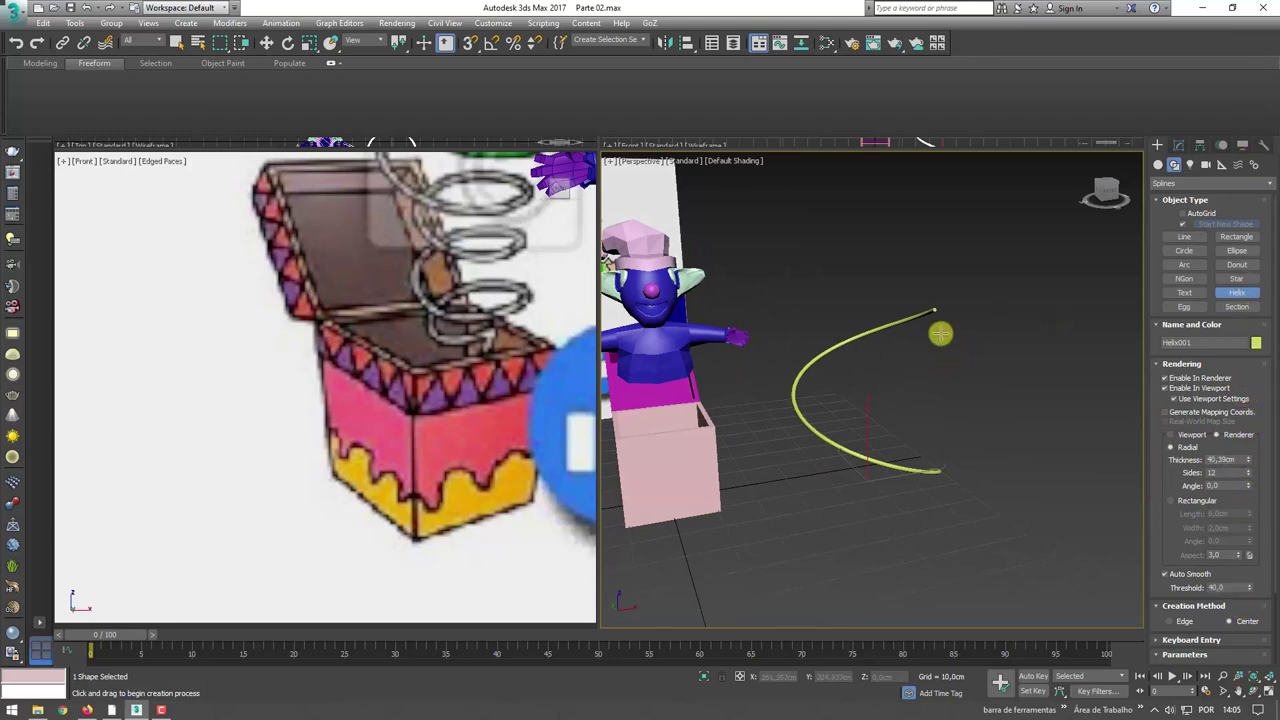
pyautogui.rightClick(940, 334)
pyautogui.click(1176, 146)
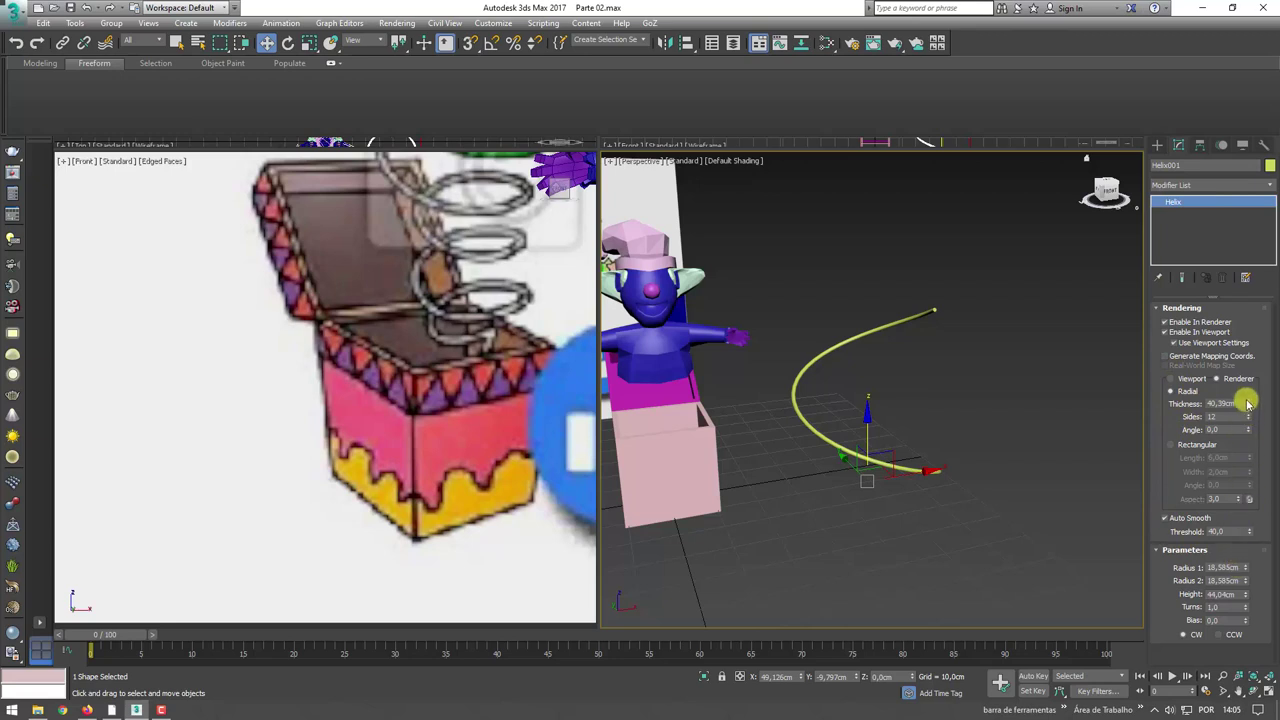
# - Reduce the helix render thickness to about 1.5 cm, shown as a tube
pyautogui.moveTo(1248, 403); pyautogui.dragTo(1249, 416)
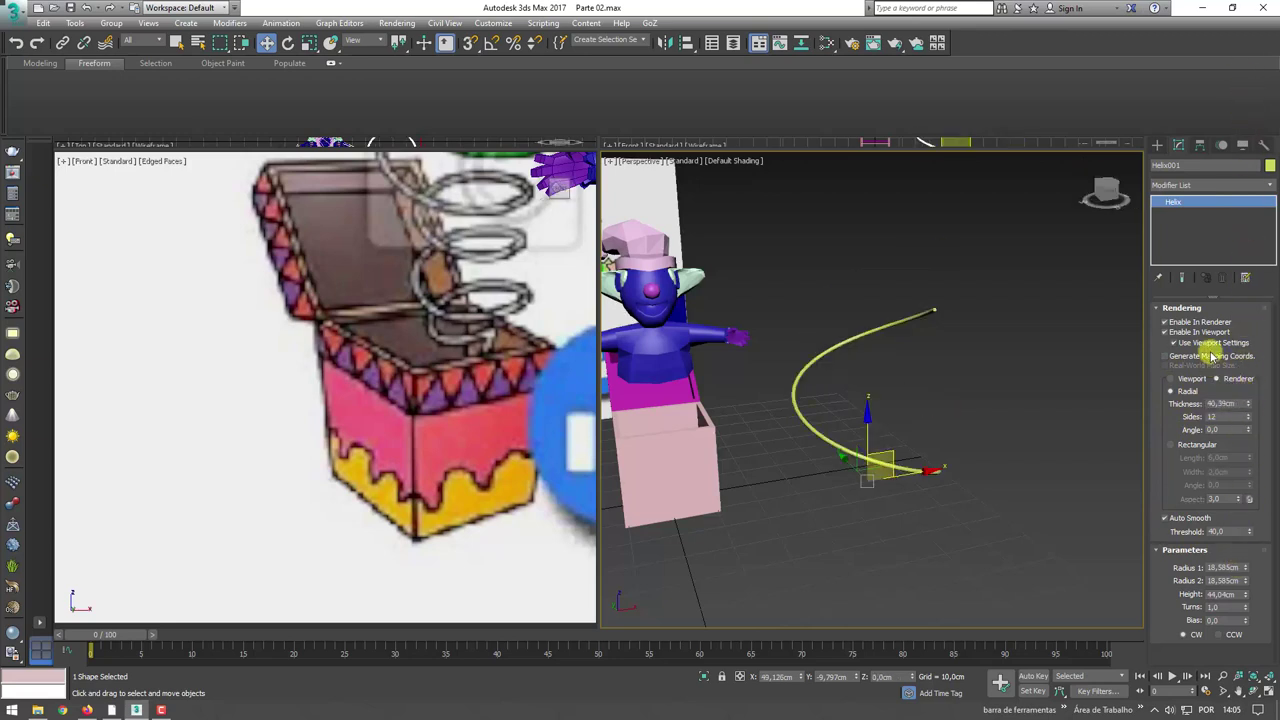
pyautogui.click(1209, 344)
pyautogui.moveTo(1248, 408); pyautogui.dragTo(1249, 440)
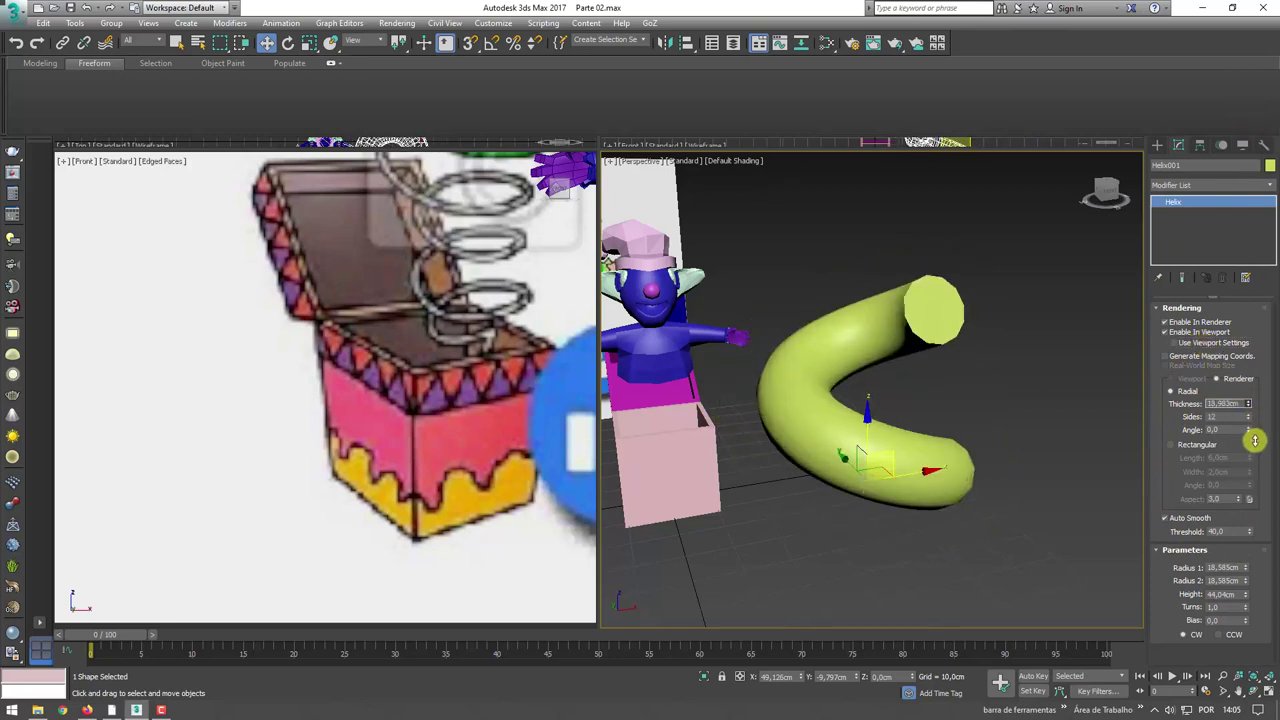
pyautogui.click(1195, 344)
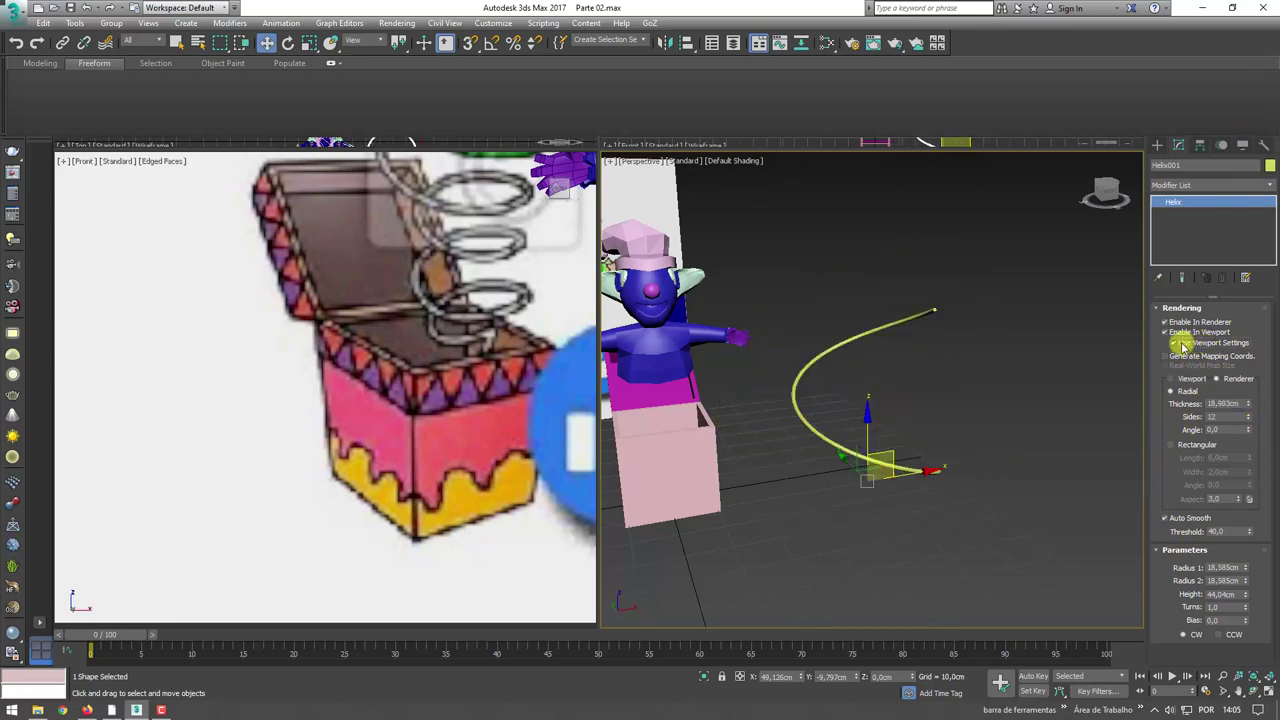
pyautogui.click(1178, 343)
pyautogui.click(1195, 344)
pyautogui.click(1195, 344)
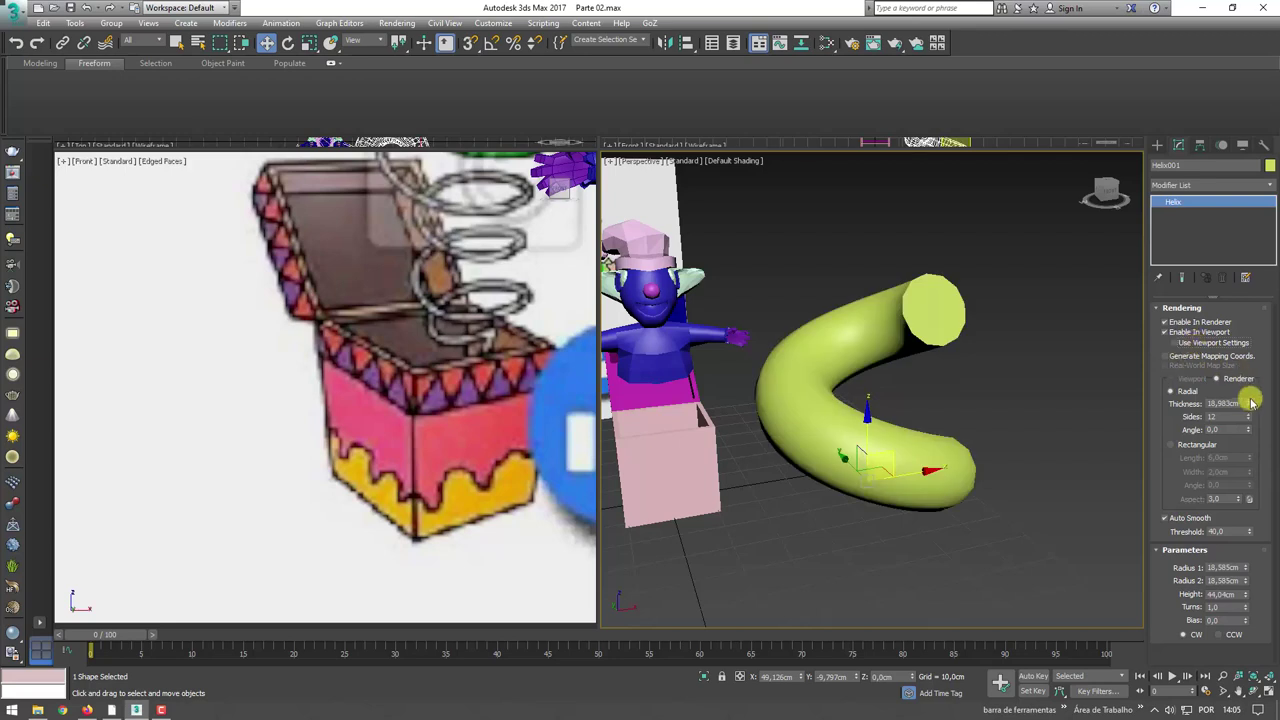
pyautogui.moveTo(1248, 403); pyautogui.dragTo(1253, 462)
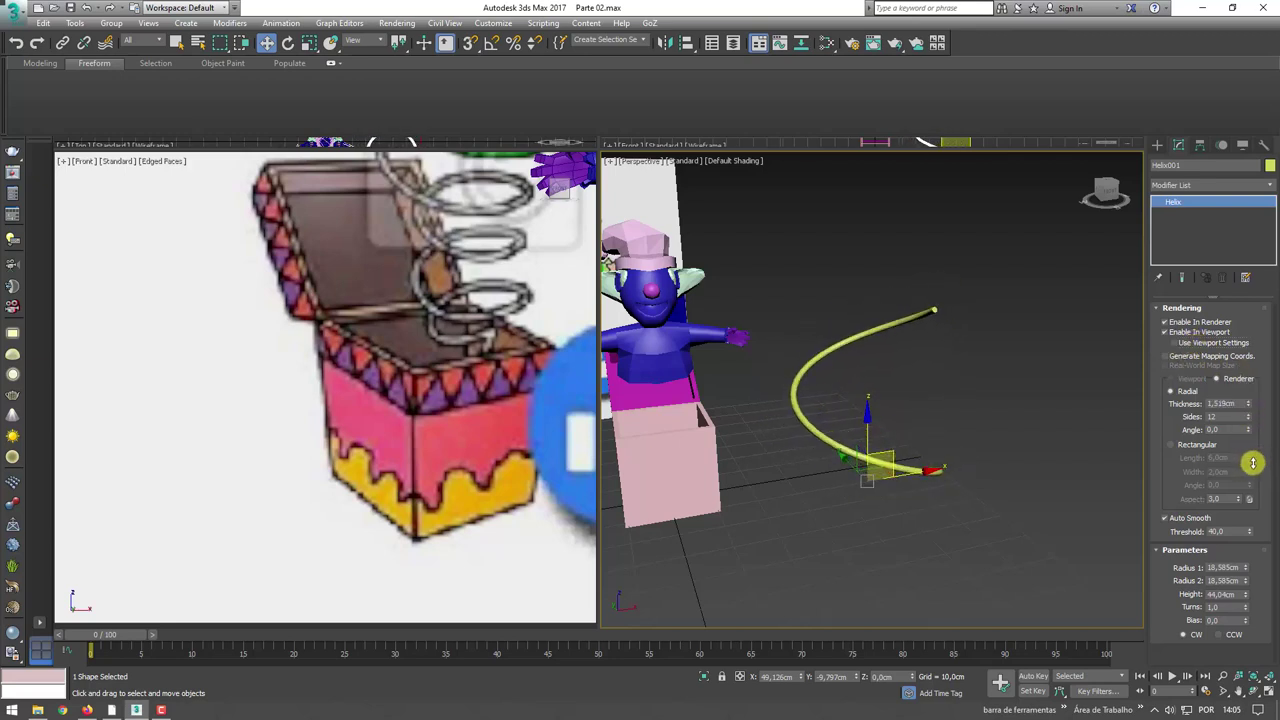
# - Give the helix 5 turns with a clockwise coil direction
pyautogui.moveTo(1247, 610)
pyautogui.mouseDown()
pyautogui.moveTo(1234, 358)
pyautogui.moveTo(1238, 380)
pyautogui.mouseUp()
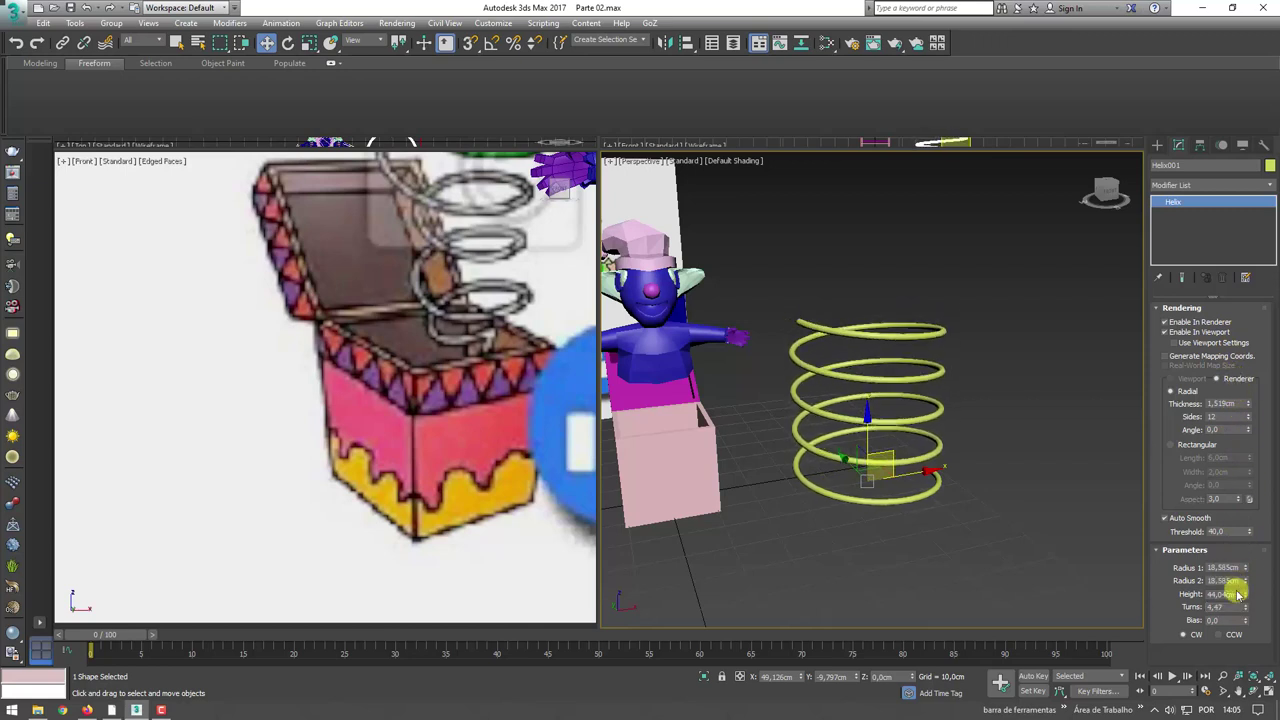
pyautogui.write('5')
pyautogui.press('Return')
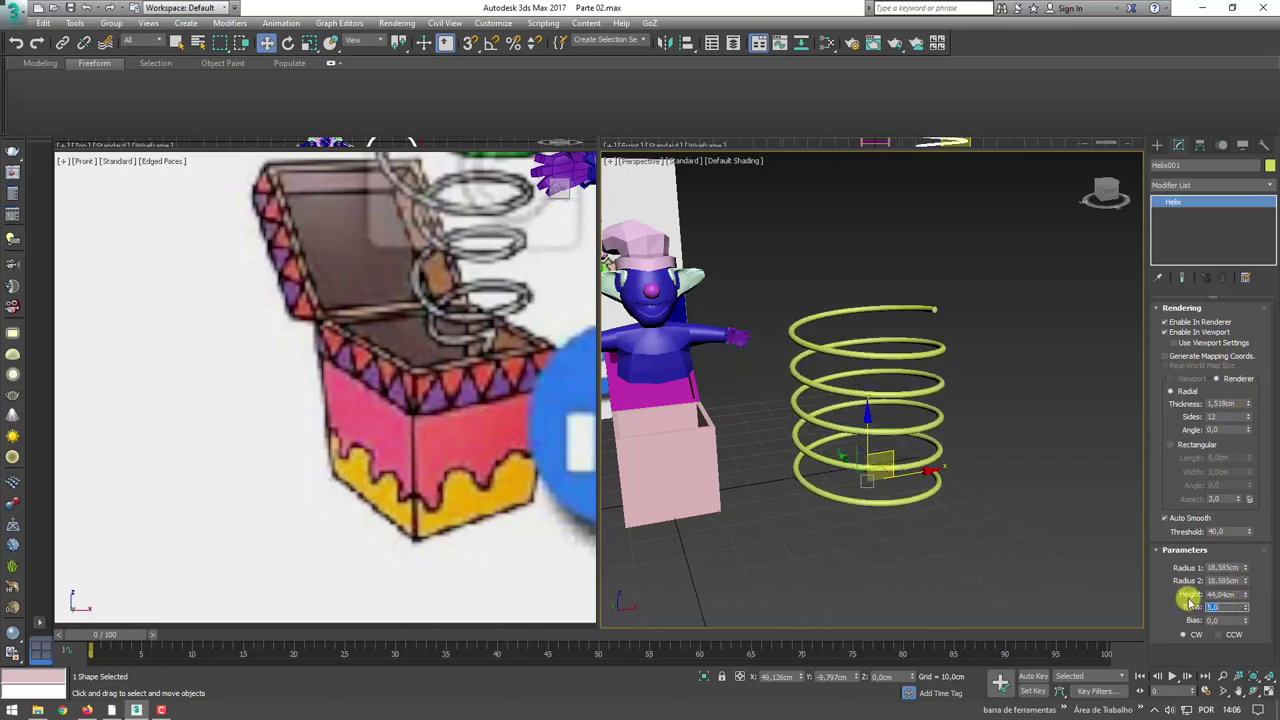
pyautogui.click(1222, 636)
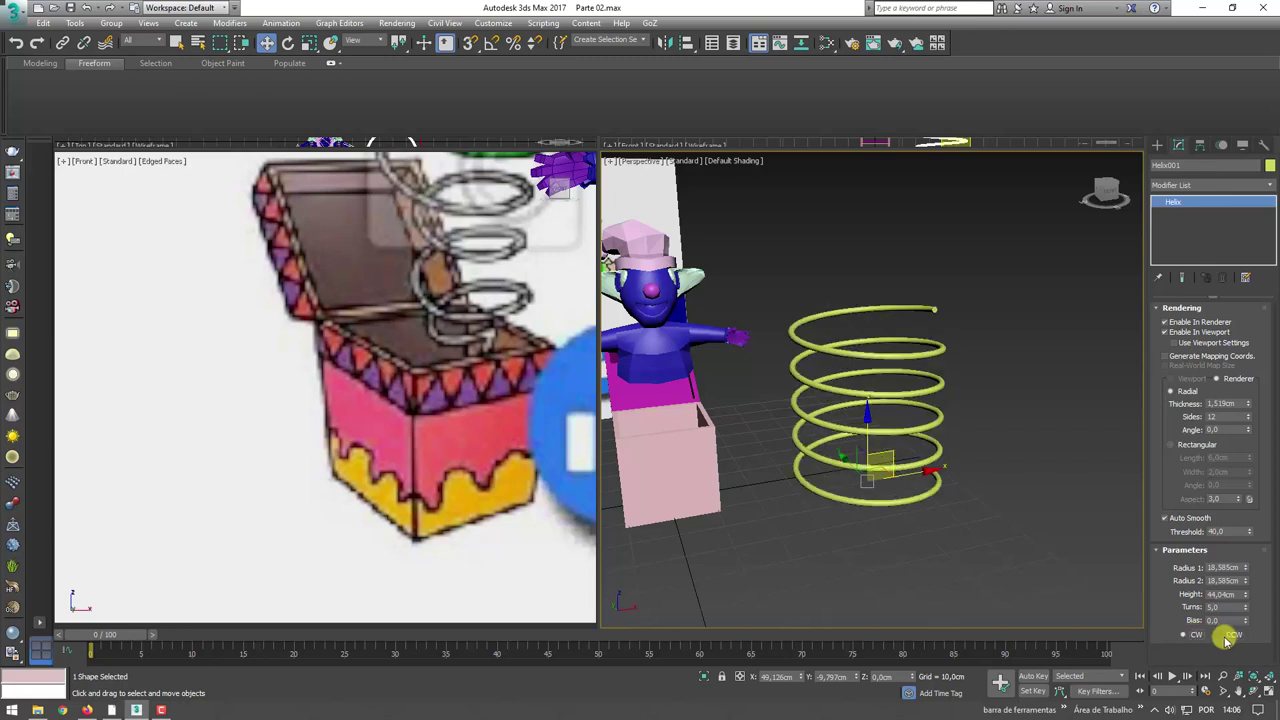
pyautogui.click(1194, 636)
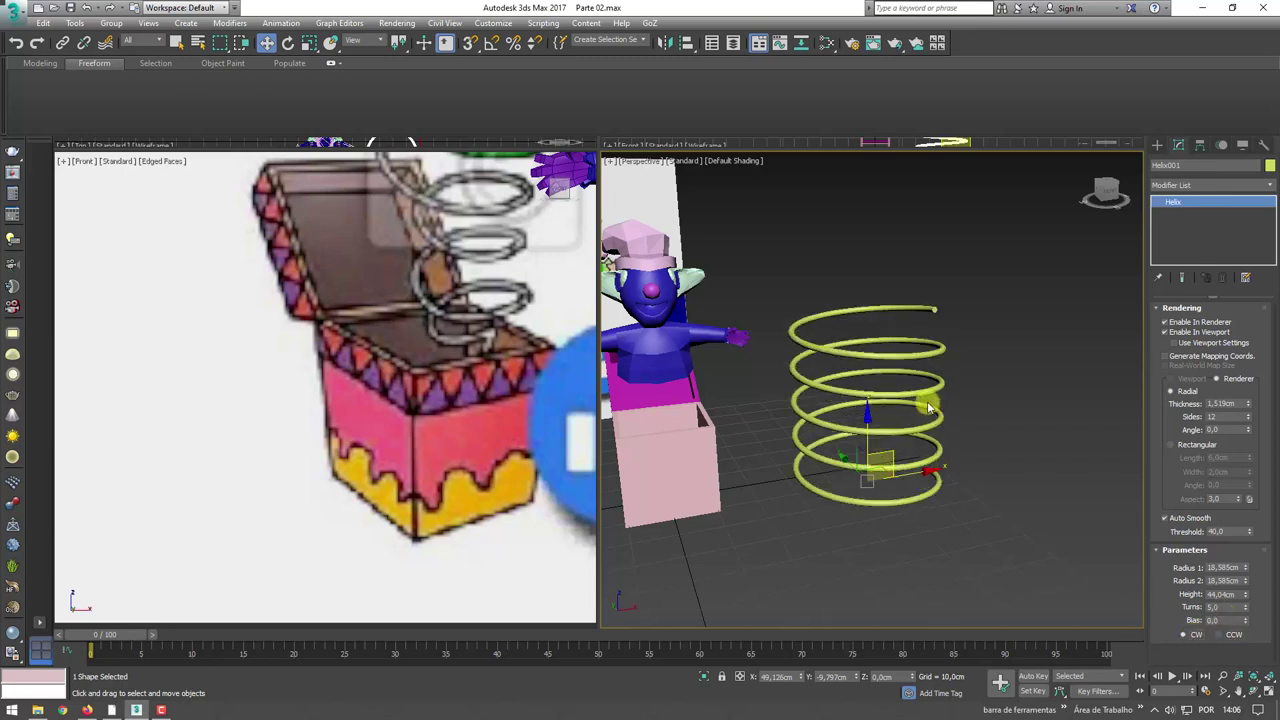
# - Narrow the helix's Radius 1 to roughly 6.48 cm so the spring tapers
pyautogui.keyDown('alt'); pyautogui.moveTo(928, 405); pyautogui.dragTo(950, 415, button='middle'); pyautogui.keyUp('alt')
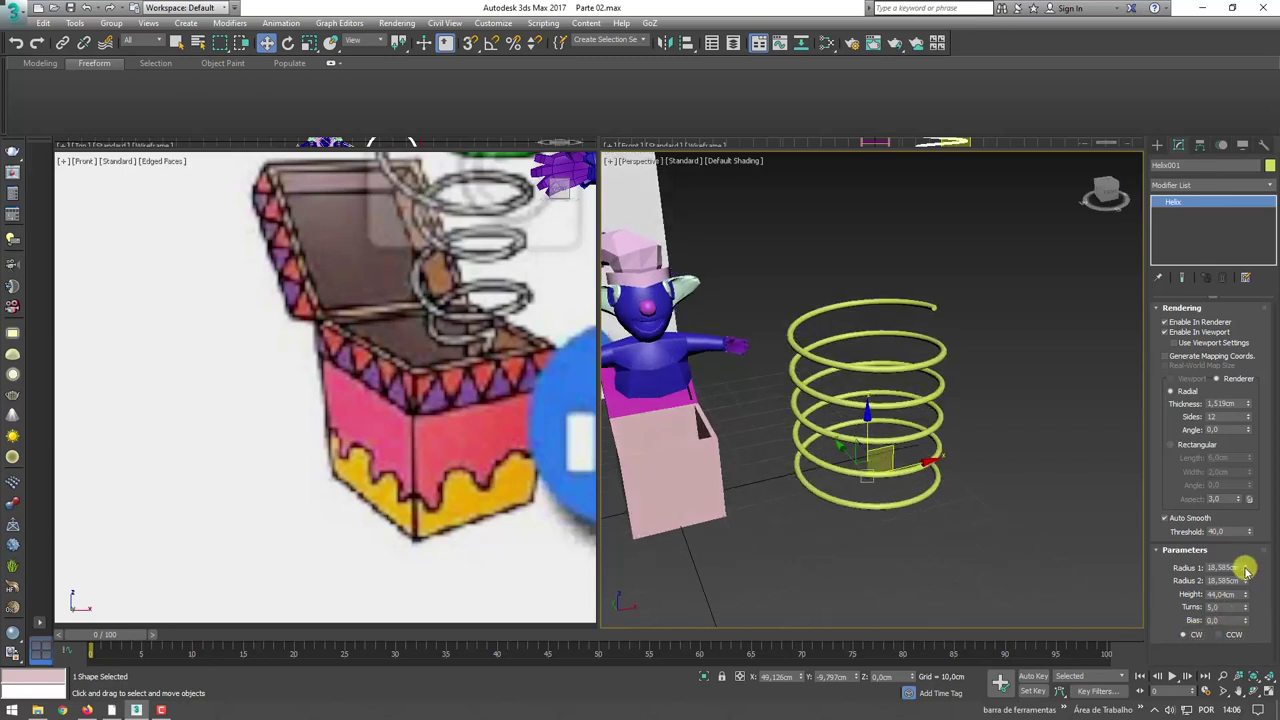
pyautogui.moveTo(1246, 569); pyautogui.dragTo(1245, 621)
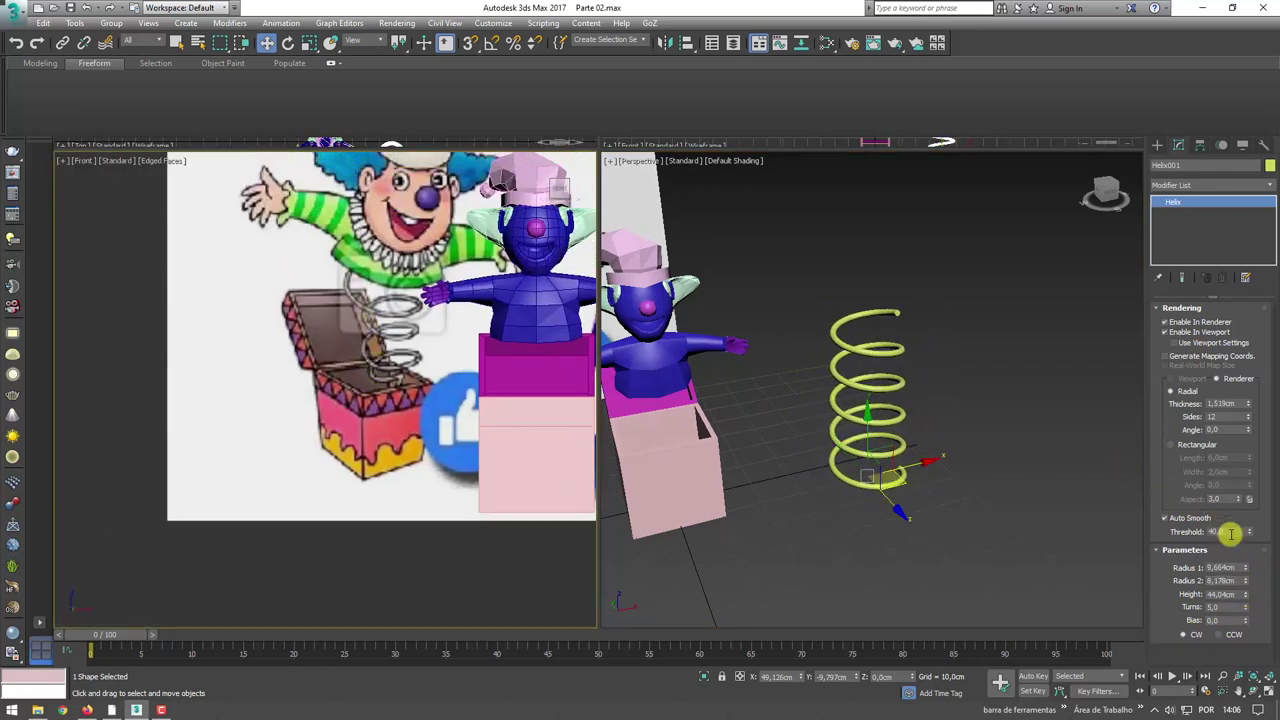
pyautogui.moveTo(1246, 570); pyautogui.dragTo(1238, 518)
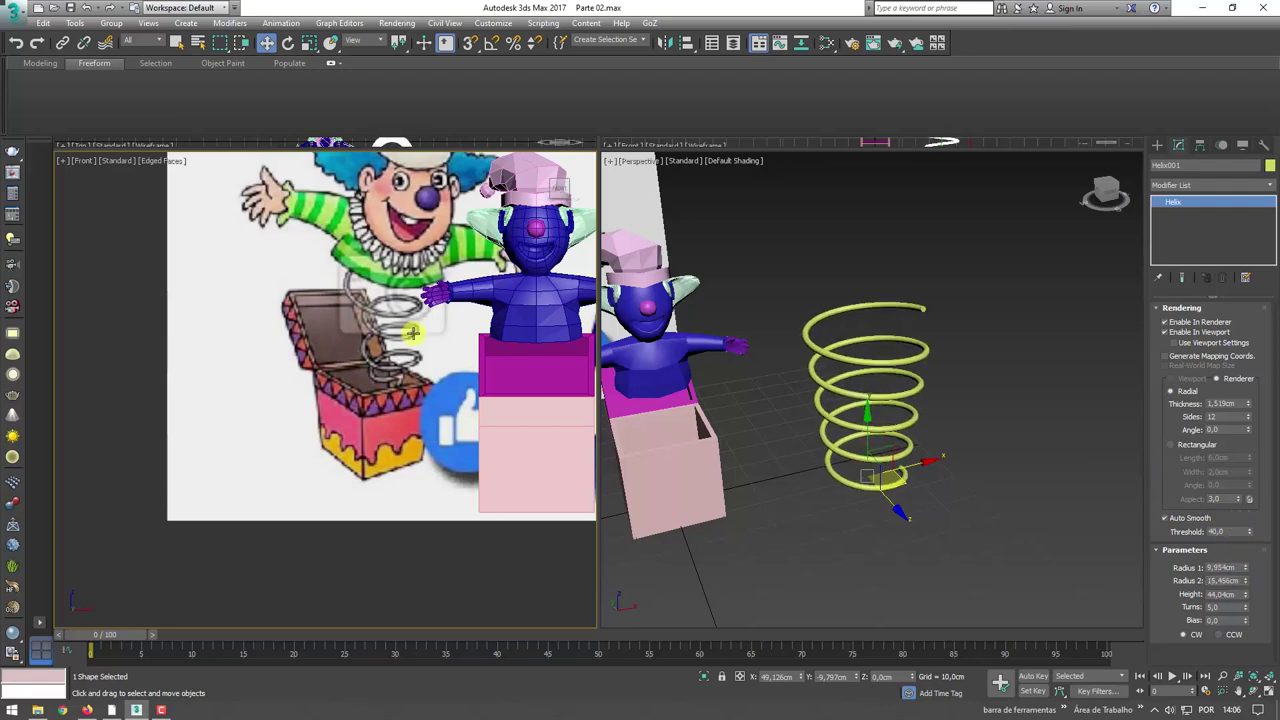
pyautogui.moveTo(761, 410)
pyautogui.keyDown('alt'); pyautogui.mouseDown(button='middle')
pyautogui.moveTo(700, 400)
pyautogui.moveTo(848, 449)
pyautogui.mouseUp(button='middle'); pyautogui.keyUp('alt')
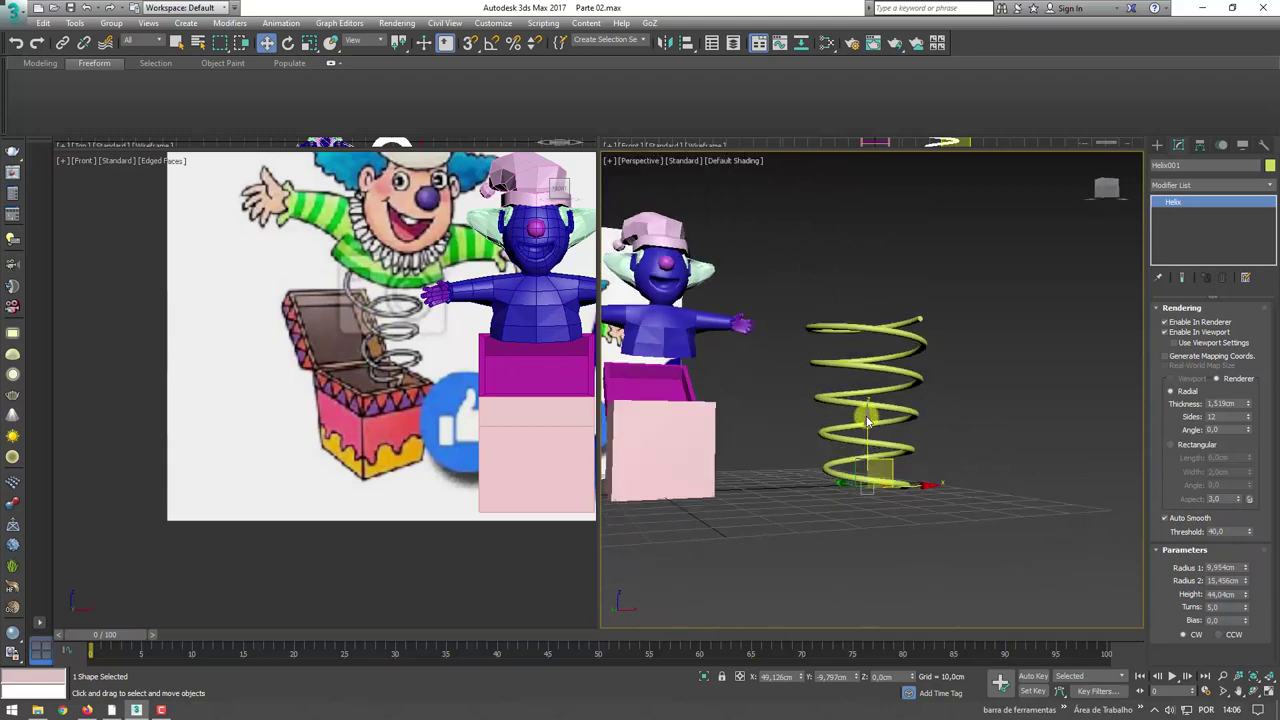
pyautogui.moveTo(1250, 568); pyautogui.dragTo(1250, 597)
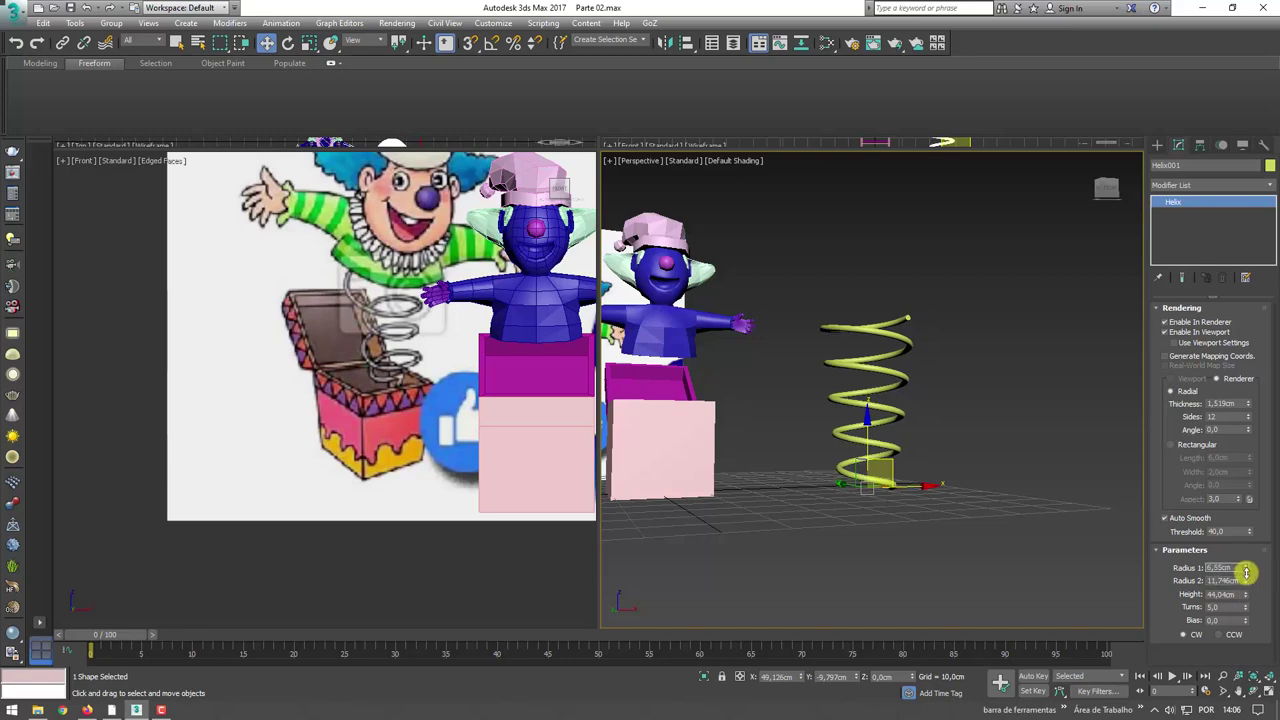
pyautogui.moveTo(916, 478)
pyautogui.keyDown('alt'); pyautogui.mouseDown(button='middle')
pyautogui.moveTo(914, 514)
pyautogui.moveTo(1014, 486)
pyautogui.moveTo(1001, 505)
pyautogui.mouseUp(button='middle'); pyautogui.keyUp('alt')
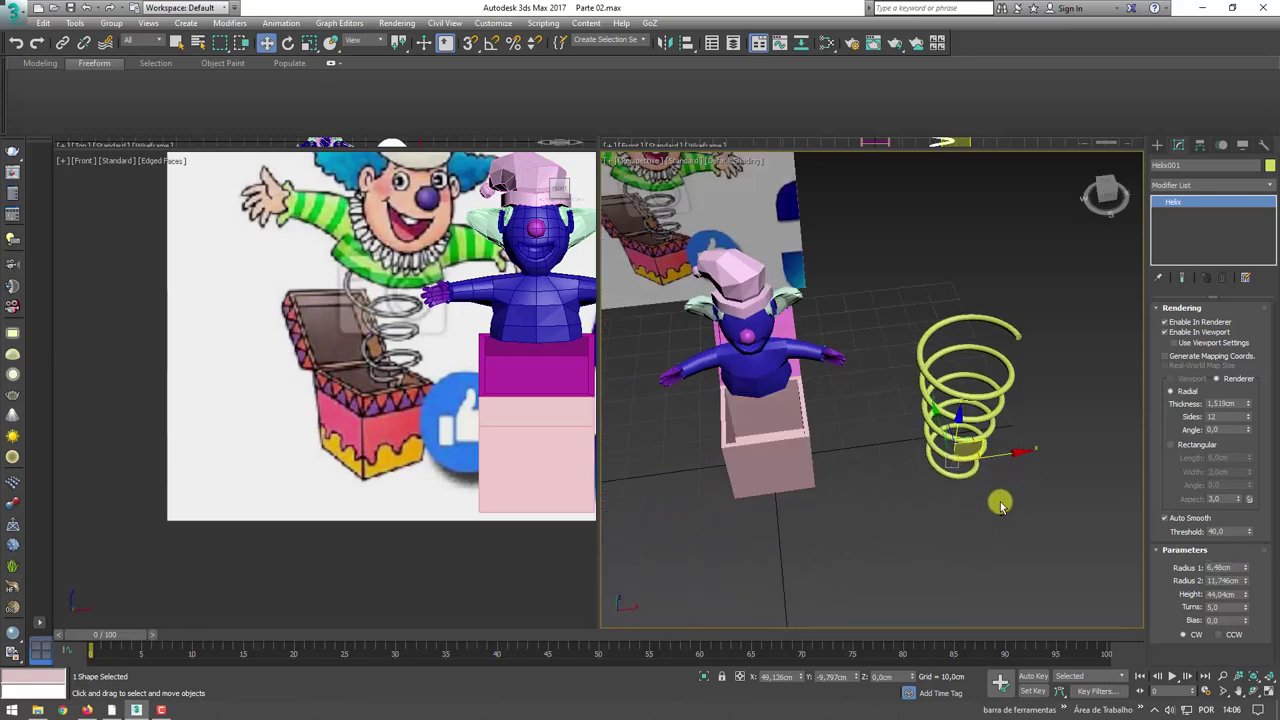
# - Align the helix to the pink box so the spring sits inside it
pyautogui.click(686, 45)
pyautogui.click(782, 455)
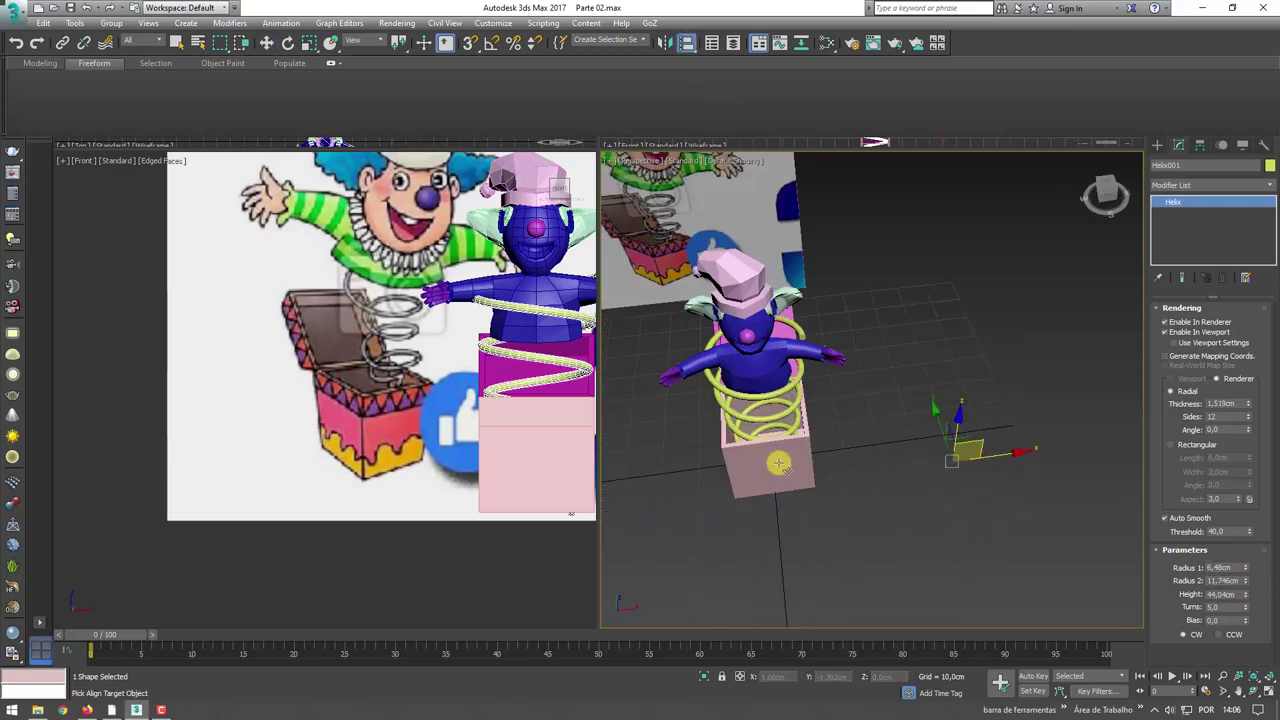
pyautogui.click(941, 420)
pyautogui.scroll(3, 990, 430)
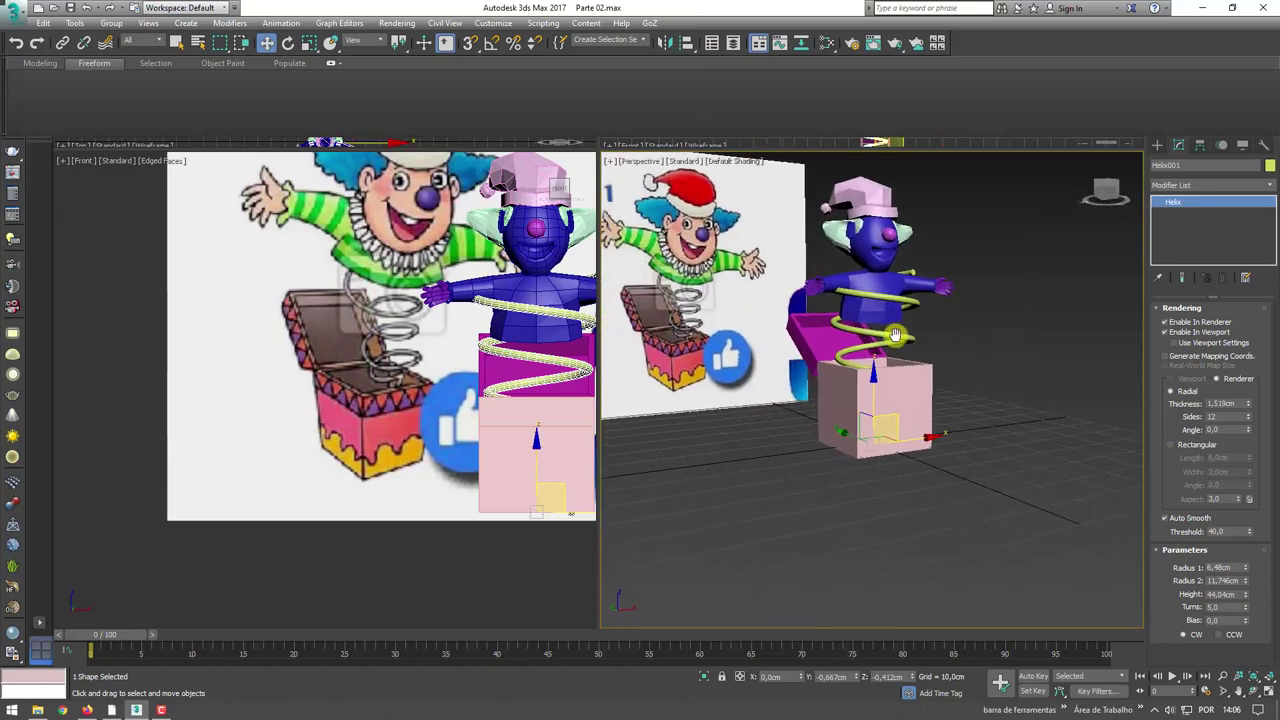
pyautogui.keyDown('alt'); pyautogui.moveTo(990, 430); pyautogui.dragTo(1065, 437, button='middle'); pyautogui.keyUp('alt')
# - In wireframe, set Radius 1 to about 4.15 cm and height to 32.59 cm, then deselect
pyautogui.press('F3')
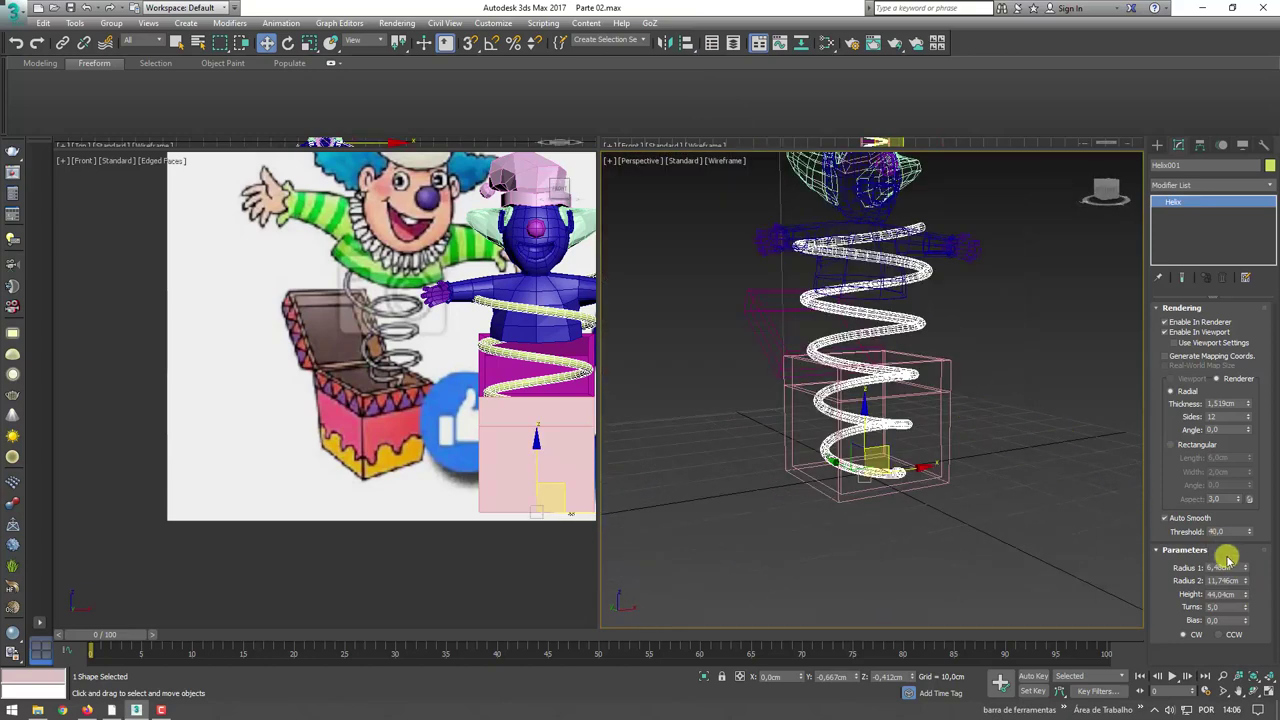
pyautogui.moveTo(1247, 568); pyautogui.dragTo(1235, 611)
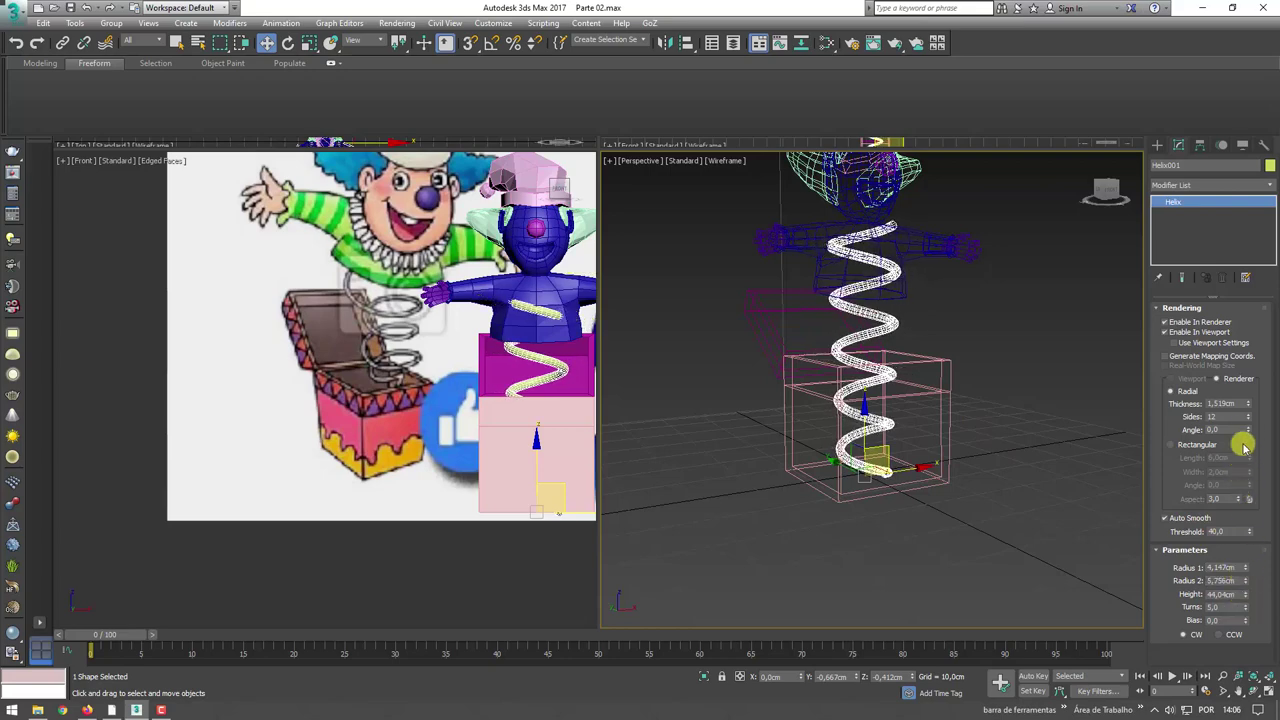
pyautogui.moveTo(1247, 598); pyautogui.dragTo(1243, 611)
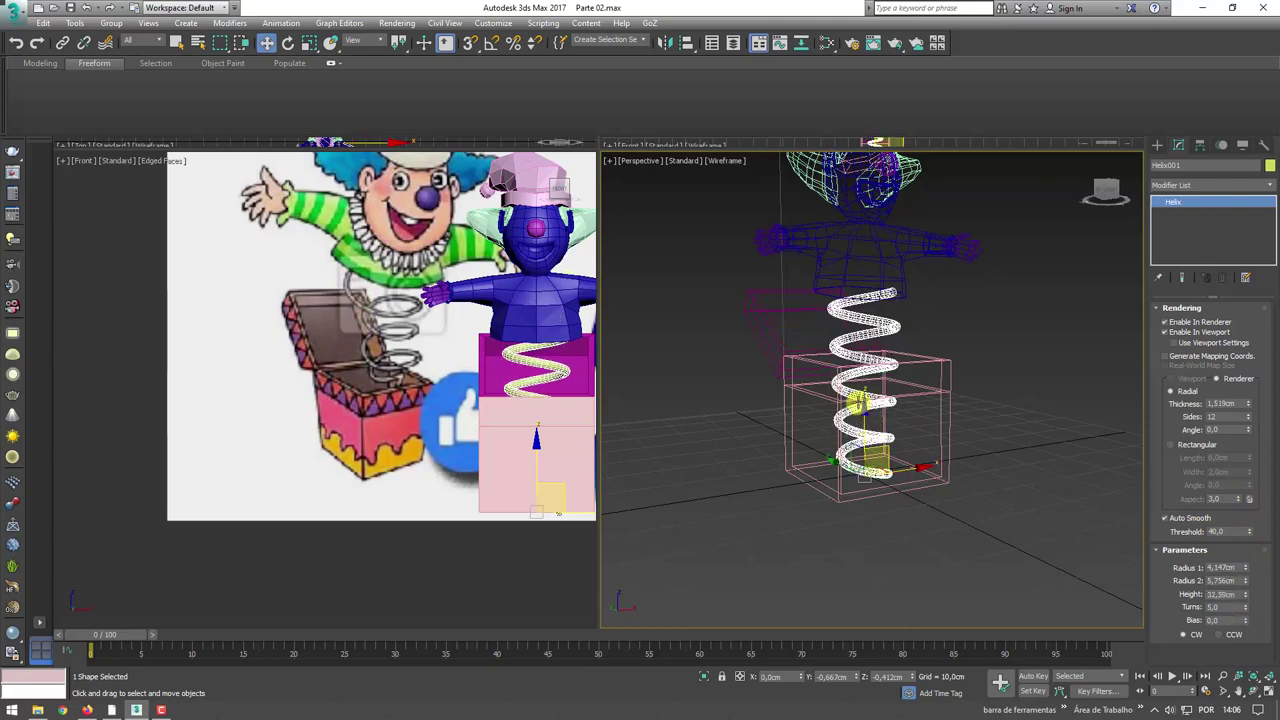
pyautogui.scroll(2, 856, 400)
pyautogui.press('F3')
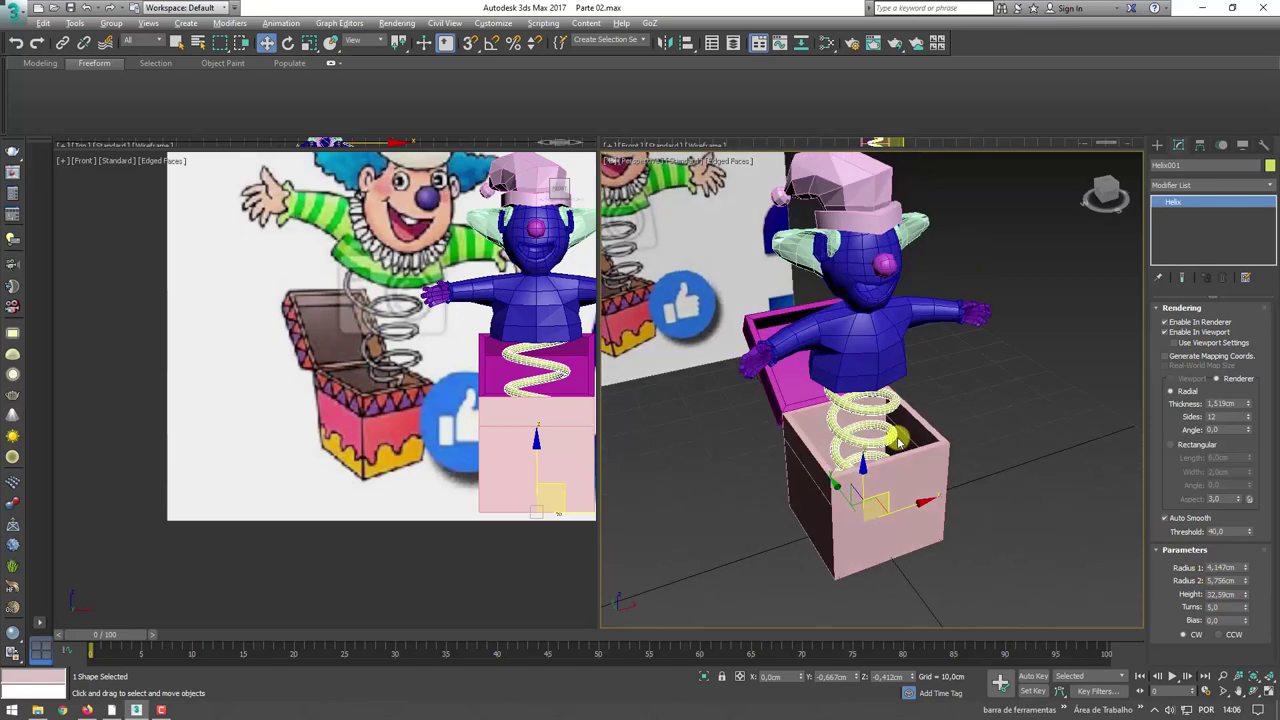
pyautogui.moveTo(899, 442)
pyautogui.keyDown('alt'); pyautogui.mouseDown(button='middle')
pyautogui.moveTo(1017, 408)
pyautogui.moveTo(845, 397)
pyautogui.moveTo(970, 377)
pyautogui.mouseUp(button='middle'); pyautogui.keyUp('alt')
pyautogui.click(1000, 390)
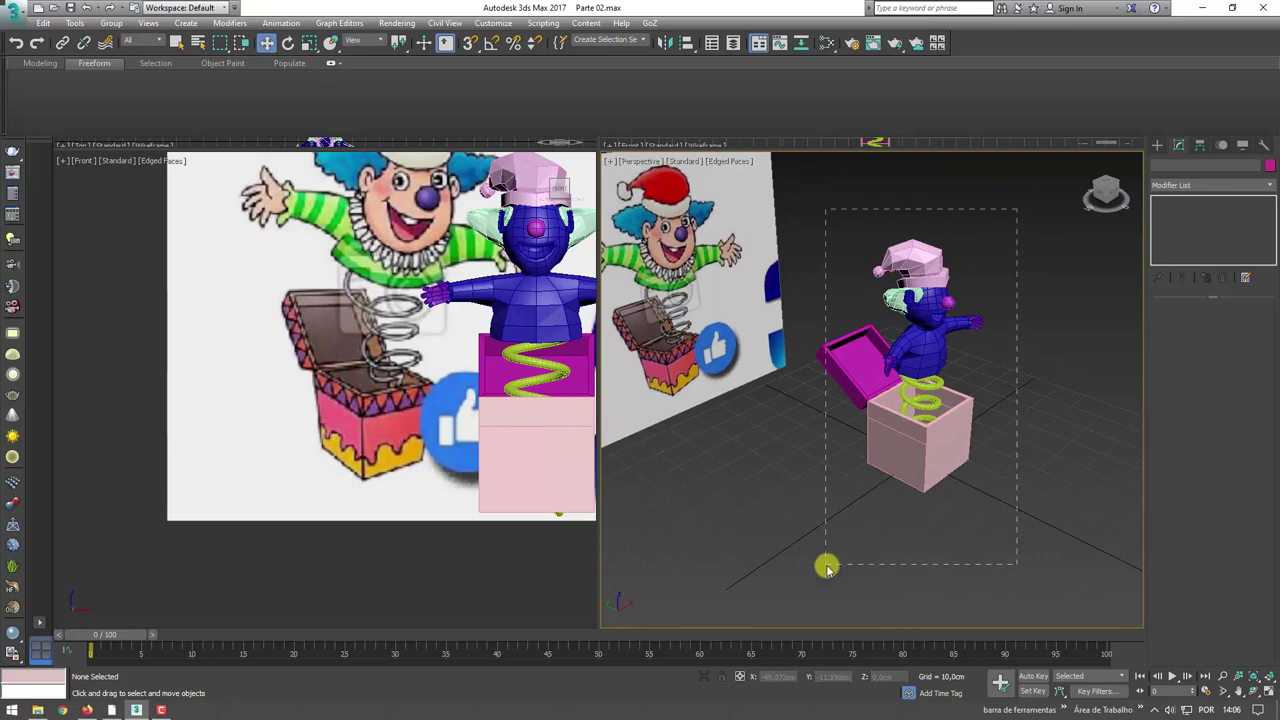
# - Frame the clown model, zoom in on its head, then zoom out and bring up spline shape types
pyautogui.moveTo(826, 567); pyautogui.dragTo(826, 568)
pyautogui.press('z')
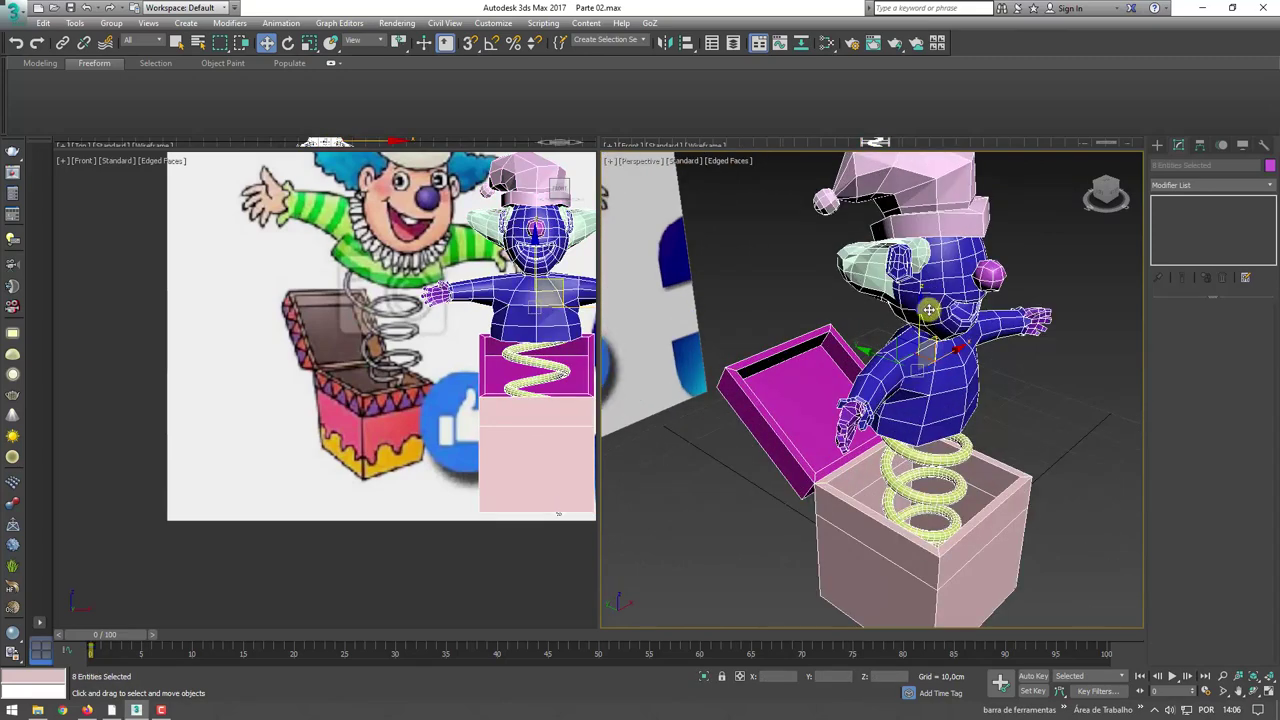
pyautogui.click(929, 311)
pyautogui.keyDown('alt'); pyautogui.moveTo(929, 311); pyautogui.dragTo(1000, 320, button='middle'); pyautogui.keyUp('alt')
pyautogui.scroll(2, 441, 302)
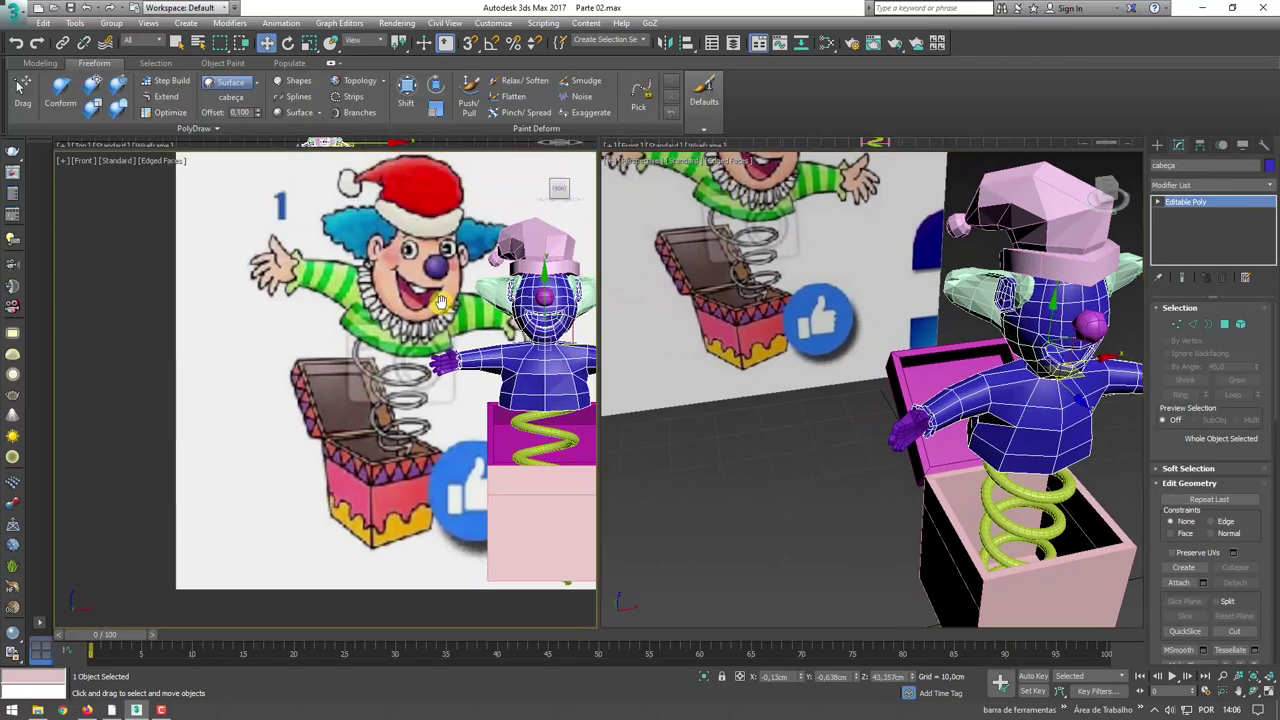
pyautogui.scroll(2, 441, 302)
pyautogui.scroll(2, 333, 308)
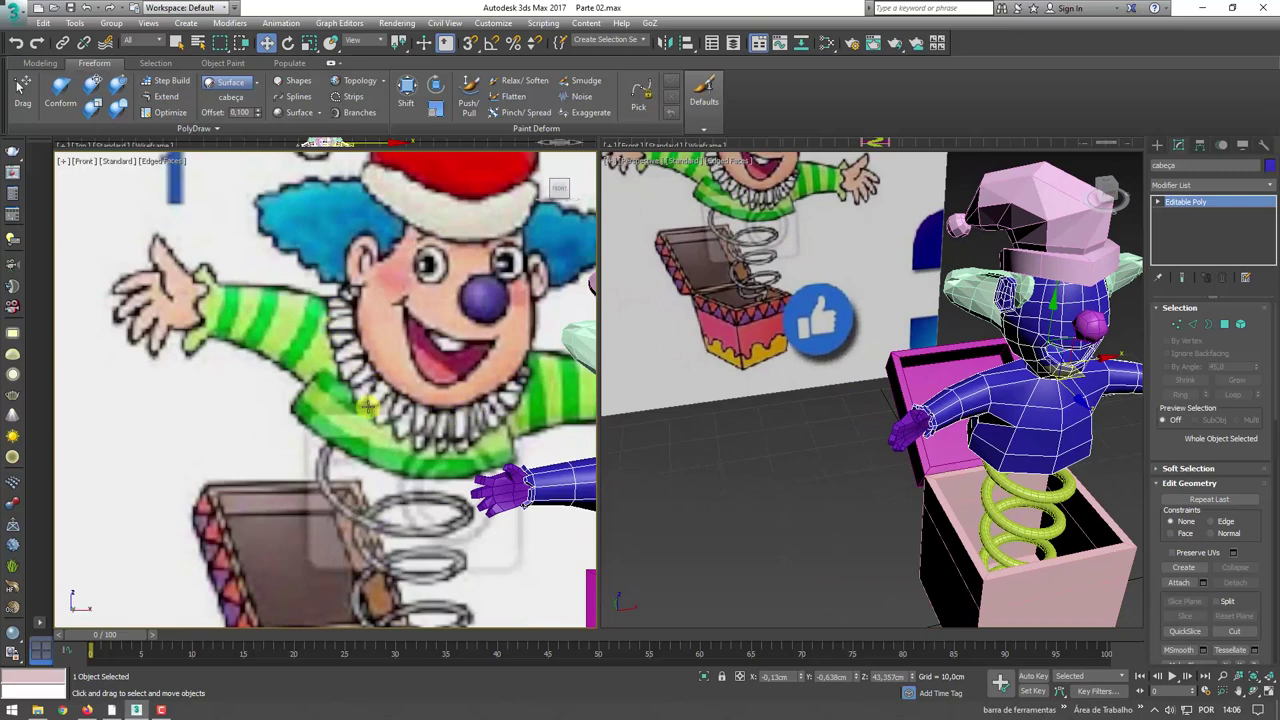
pyautogui.hotkey('shift', 'z')
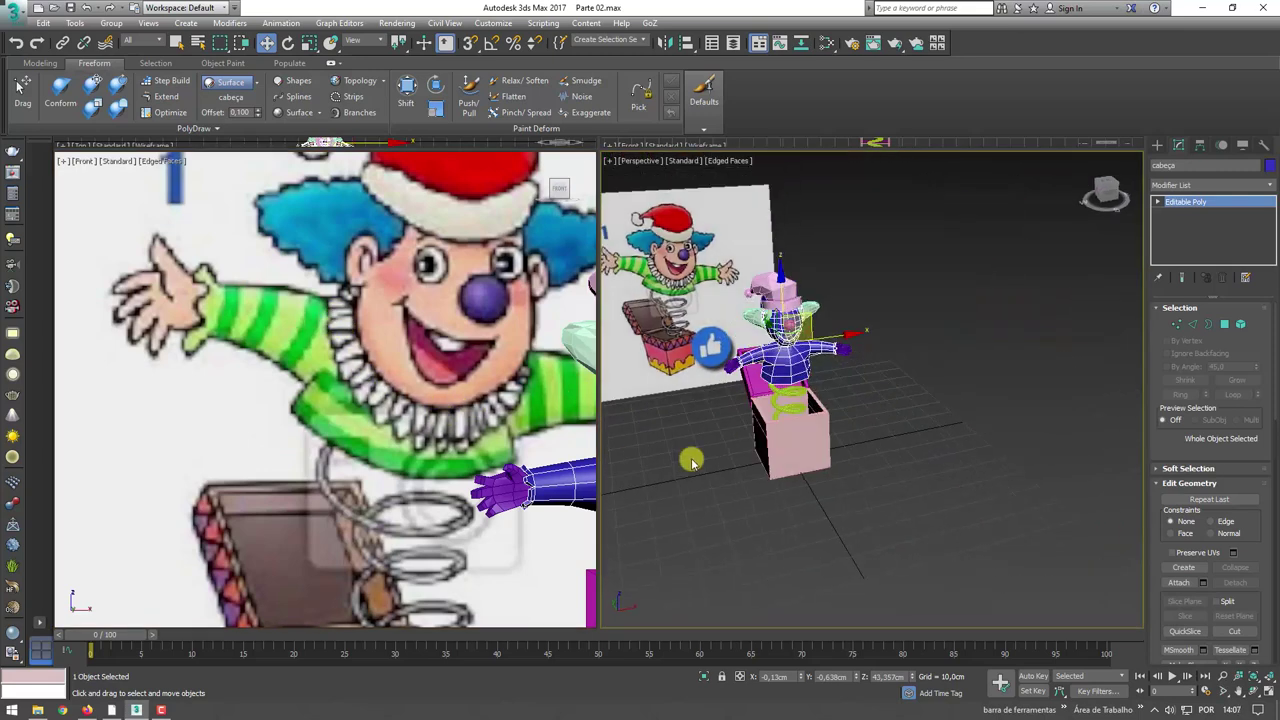
pyautogui.click(1157, 145)
pyautogui.click(1174, 164)
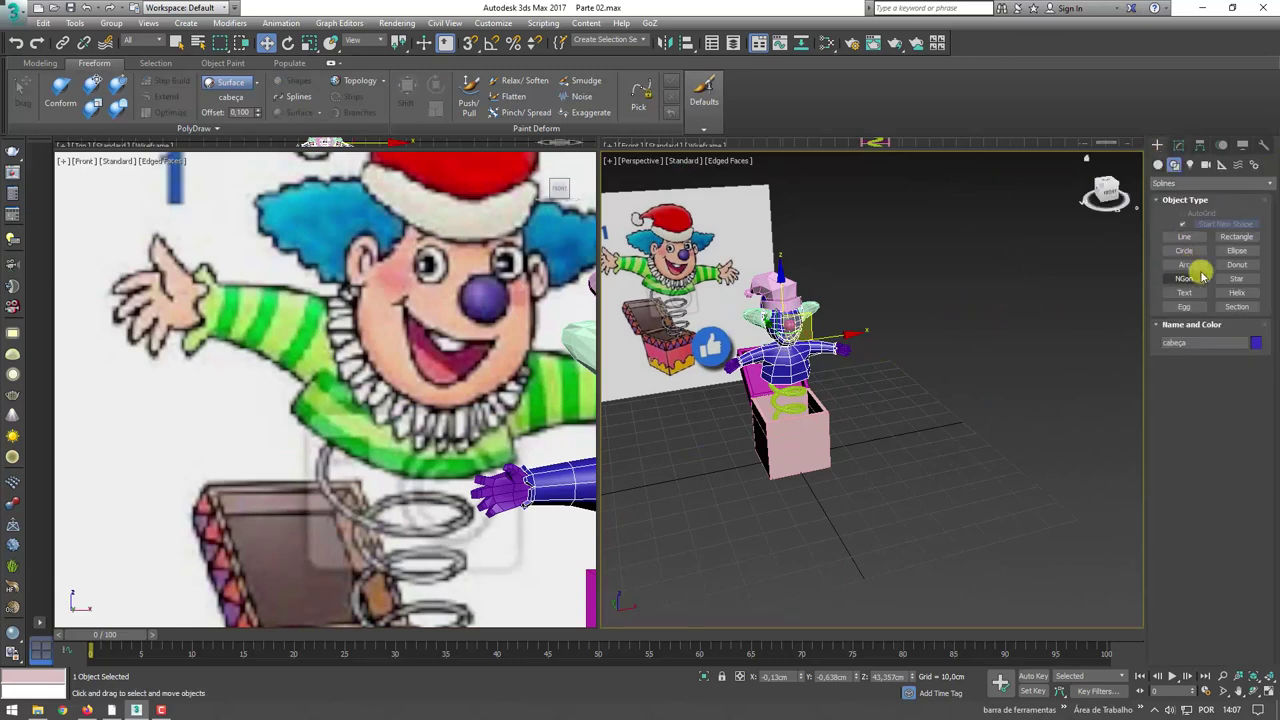
# - Create a small 8-sided Cylinder001 beside the box and convert it to Editable Poly
pyautogui.click(1158, 164)
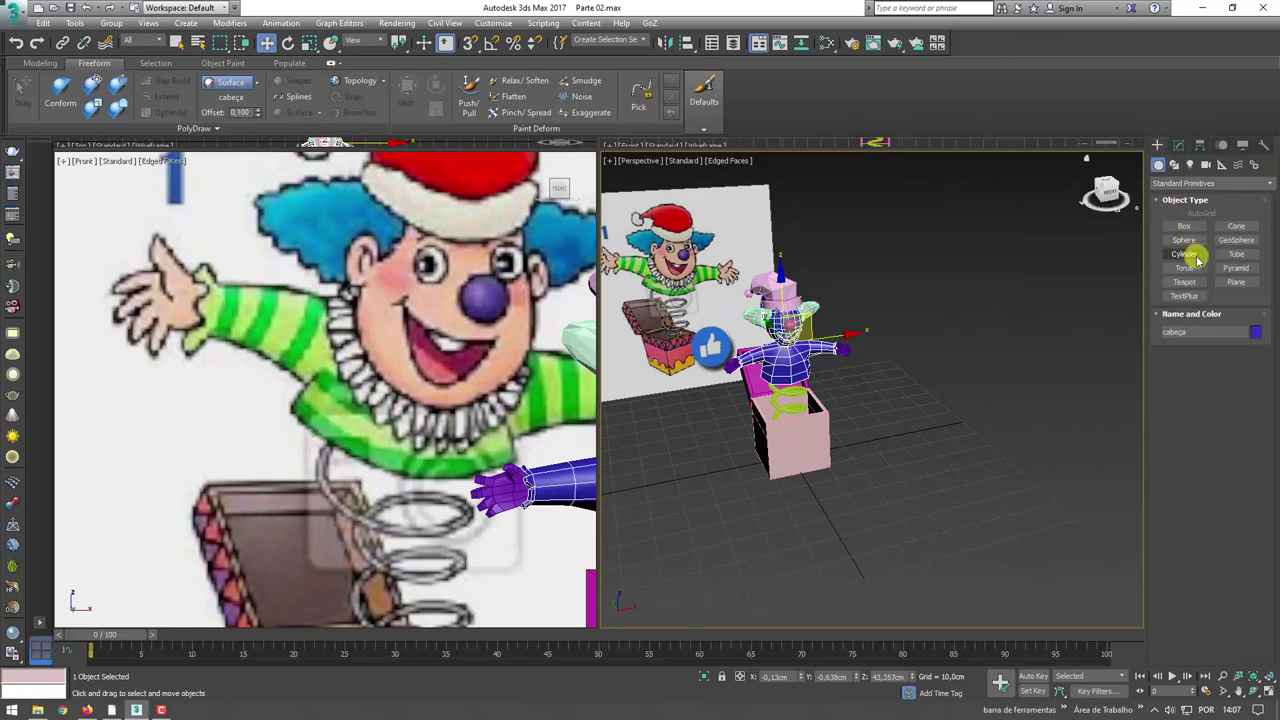
pyautogui.click(1184, 254)
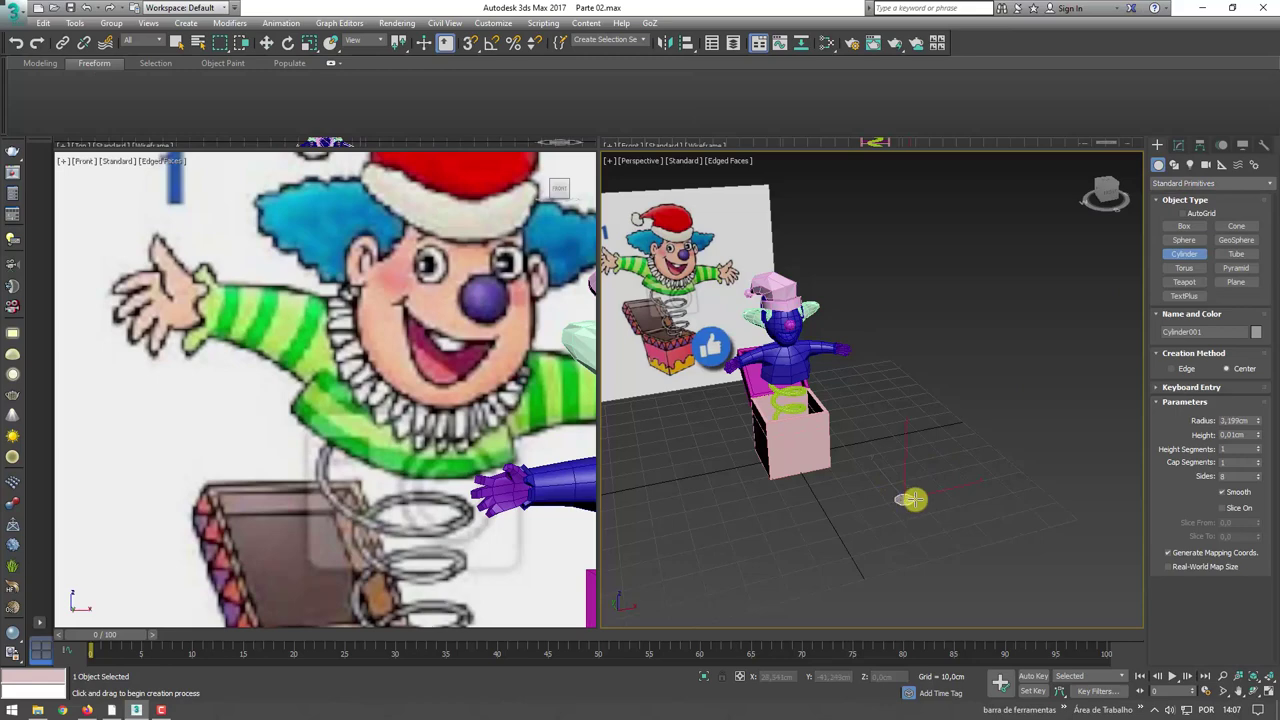
pyautogui.moveTo(912, 499); pyautogui.dragTo(924, 500)
pyautogui.click(910, 428)
pyautogui.press('w')
pyautogui.keyDown('alt'); pyautogui.moveTo(910, 430); pyautogui.dragTo(907, 445, button='middle'); pyautogui.keyUp('alt')
pyautogui.scroll(3, 907, 443)
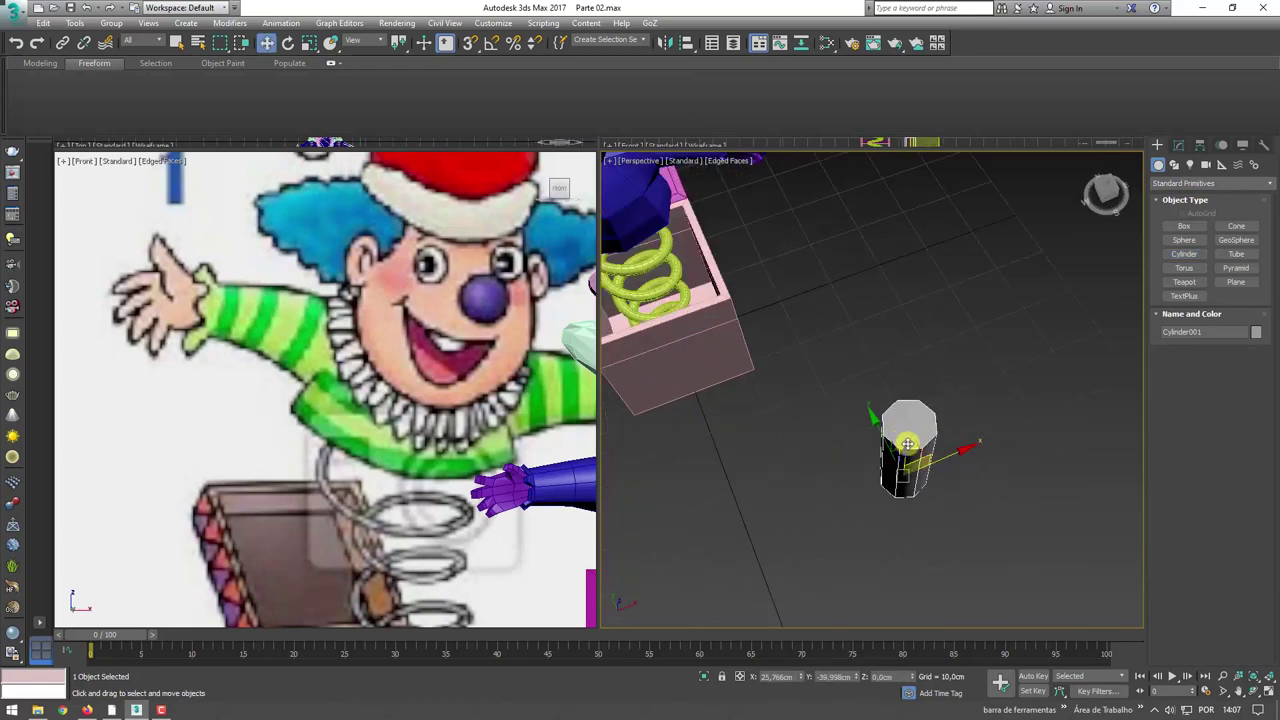
pyautogui.rightClick(907, 443)
pyautogui.moveTo(960, 575)
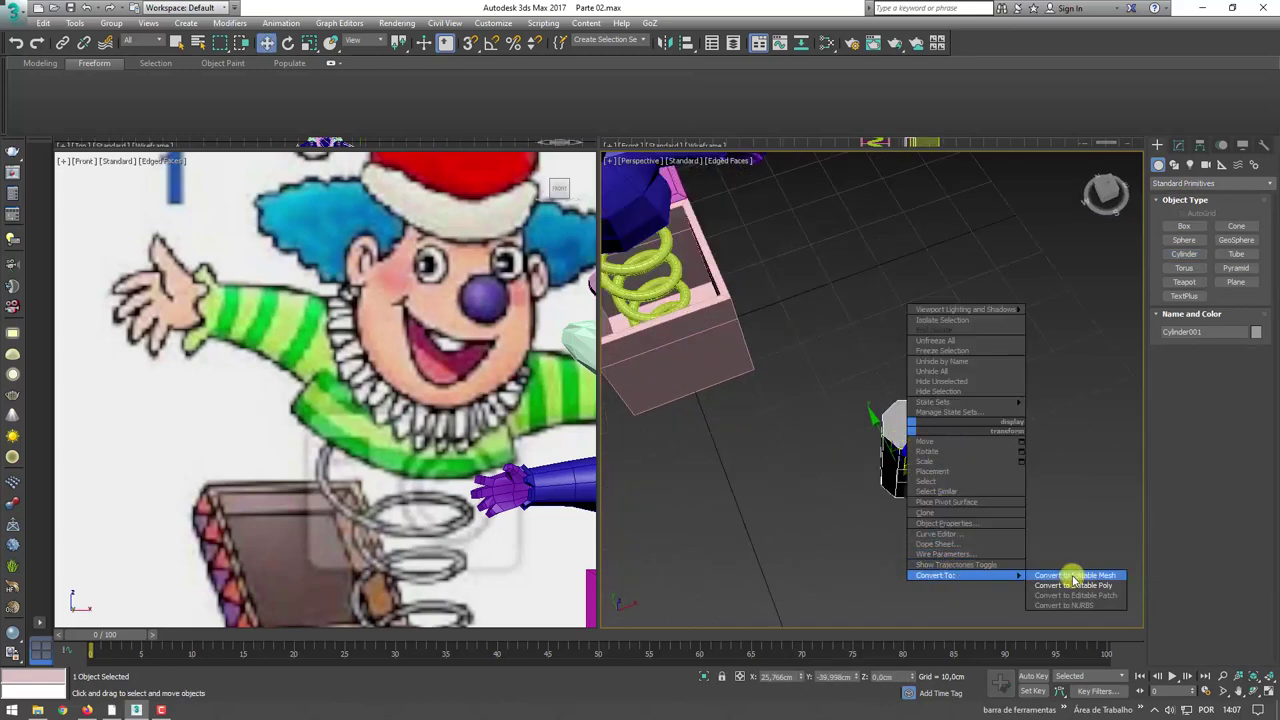
pyautogui.click(1073, 584)
pyautogui.keyDown('alt'); pyautogui.moveTo(1037, 537); pyautogui.dragTo(1232, 335, button='middle'); pyautogui.keyUp('alt')
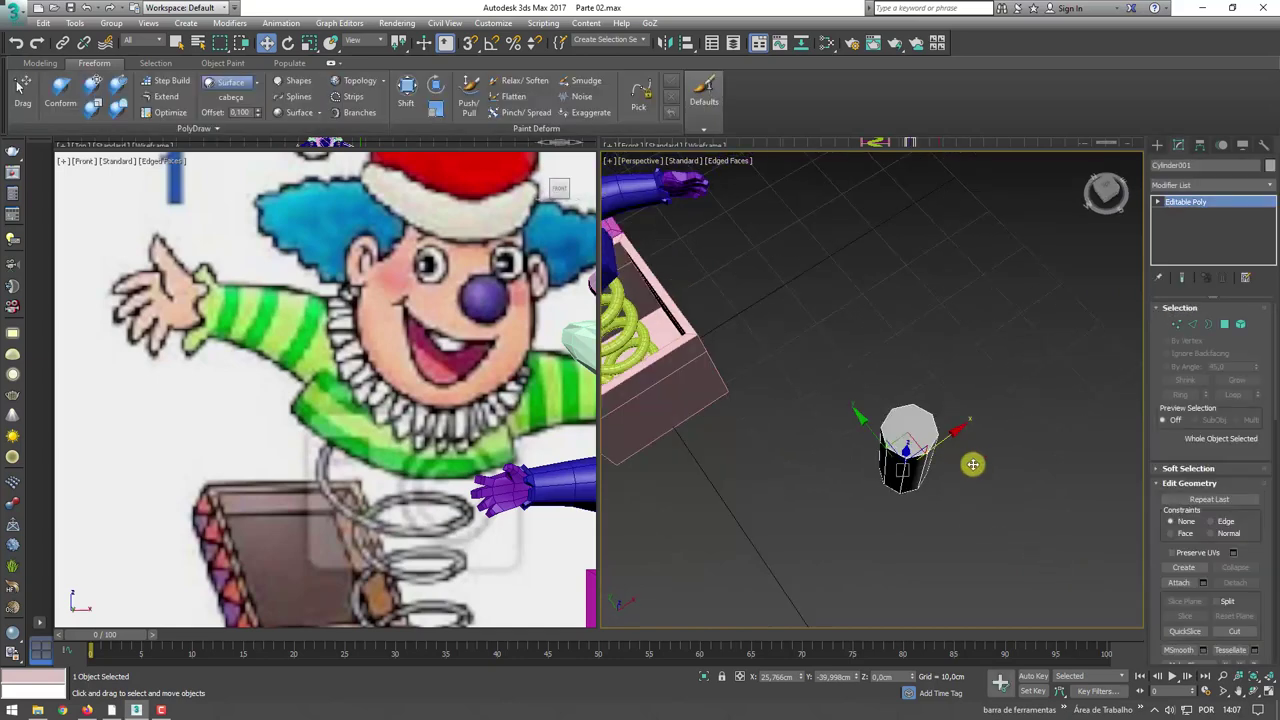
# - Select four side faces of the cylinder in Polygon mode
pyautogui.click(1226, 326)
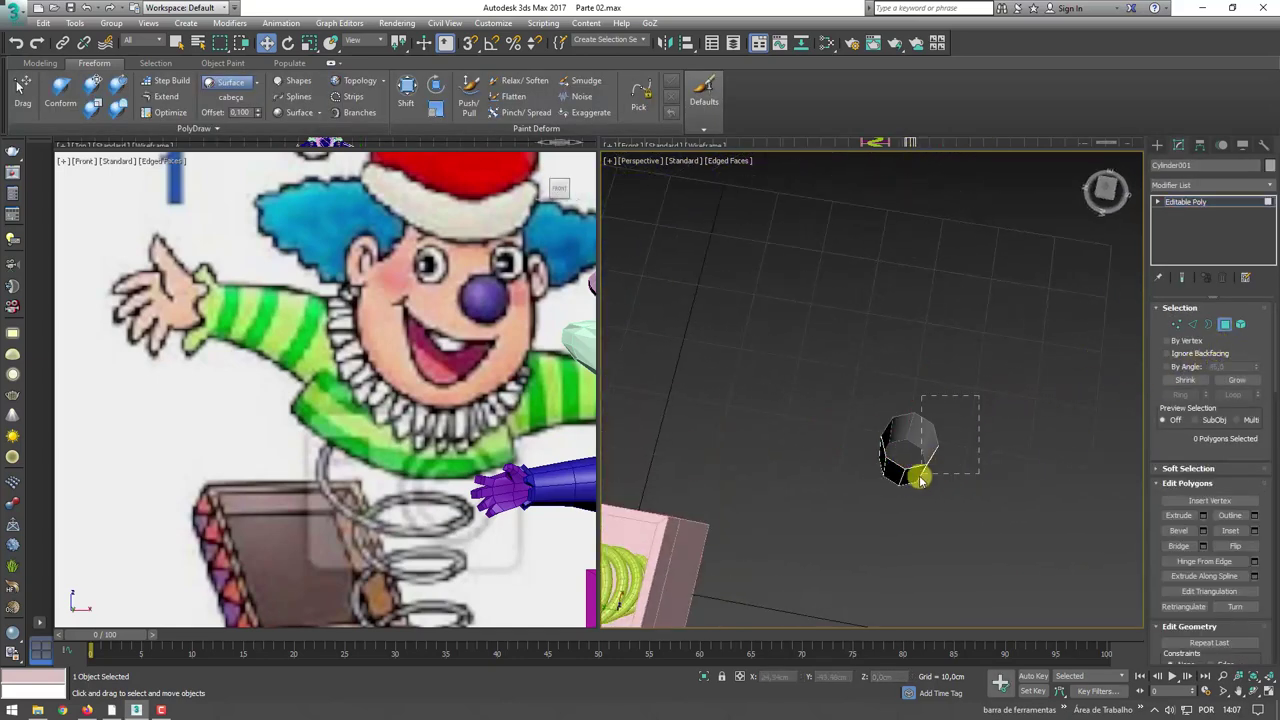
pyautogui.moveTo(922, 480); pyautogui.dragTo(924, 481)
pyautogui.keyDown('alt'); pyautogui.moveTo(966, 486); pyautogui.dragTo(1018, 493, button='middle'); pyautogui.keyUp('alt')
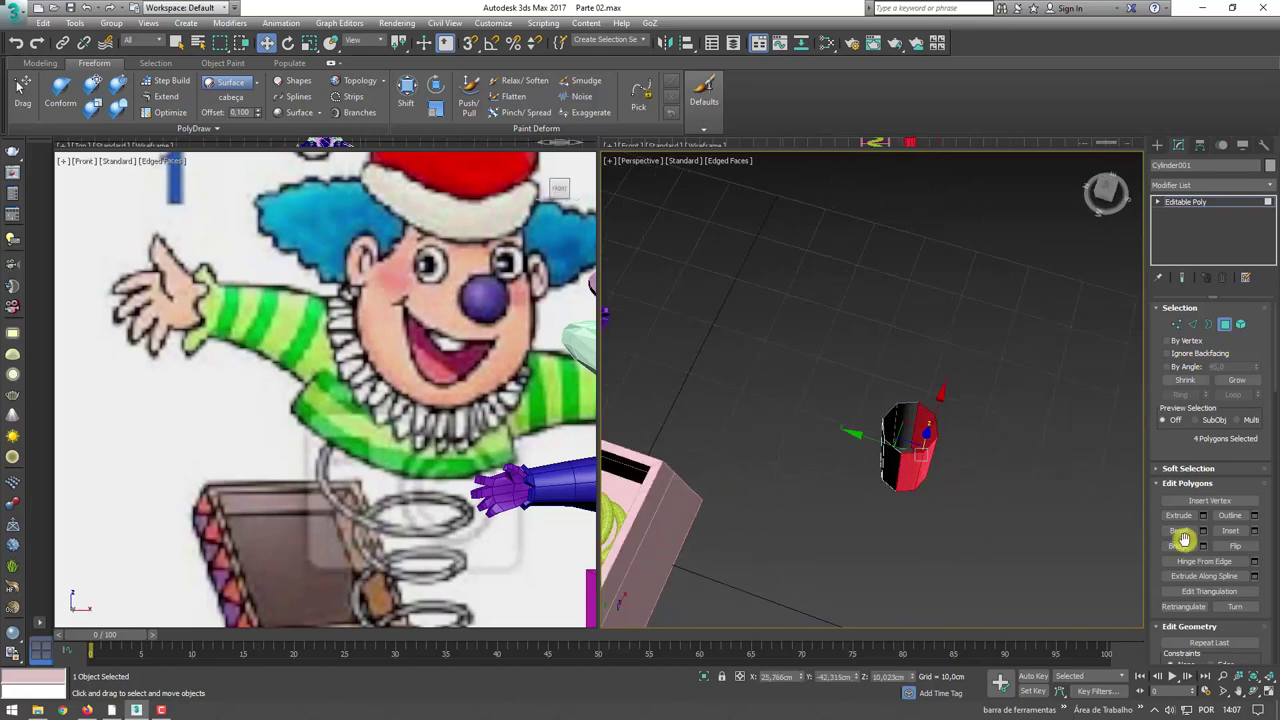
pyautogui.scroll(-4, 1265, 580)
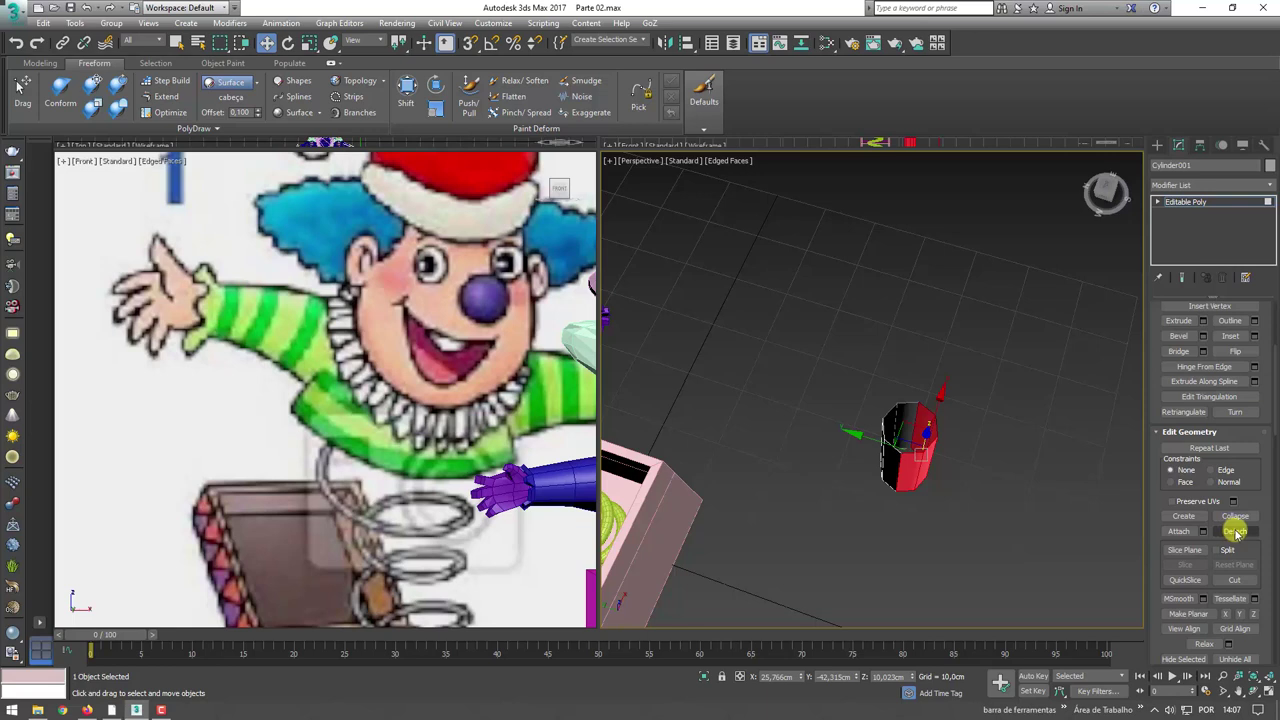
# - Detach the faces as a separate element and move them away from the cylinder
pyautogui.click(1236, 532)
pyautogui.click(785, 276)
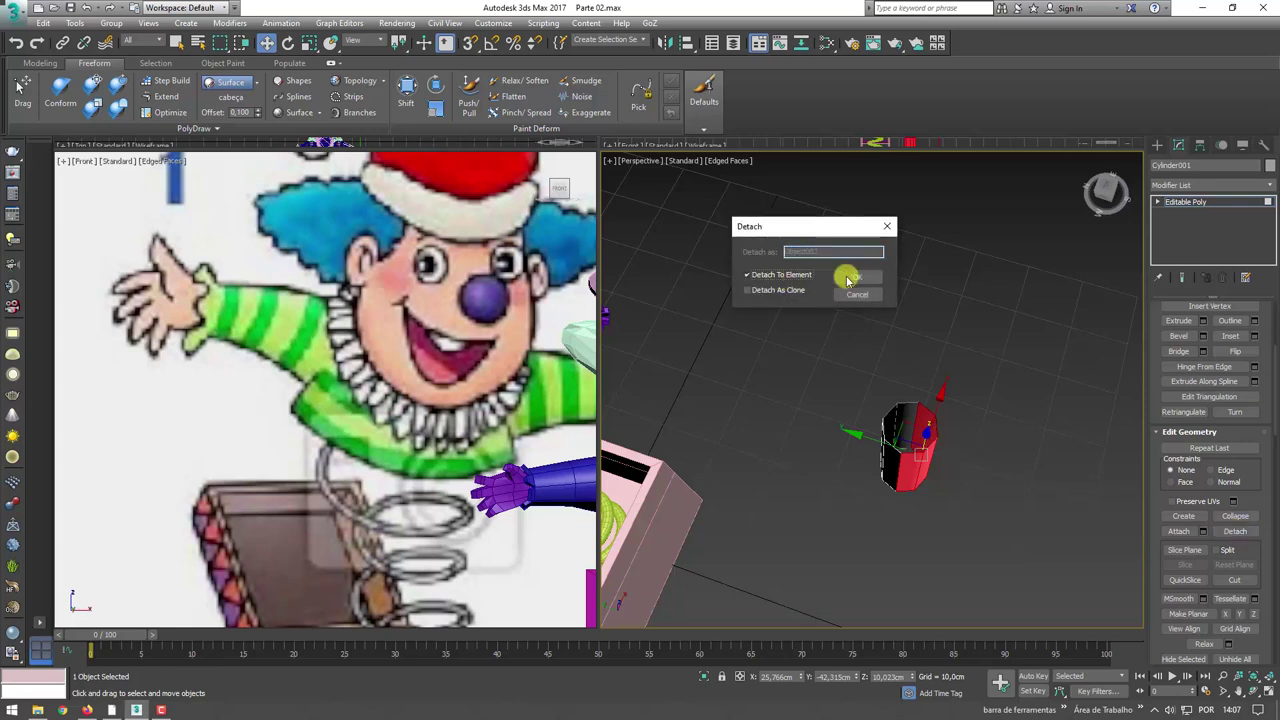
pyautogui.click(855, 280)
pyautogui.keyDown('alt'); pyautogui.moveTo(960, 400); pyautogui.dragTo(912, 428, button='middle'); pyautogui.keyUp('alt')
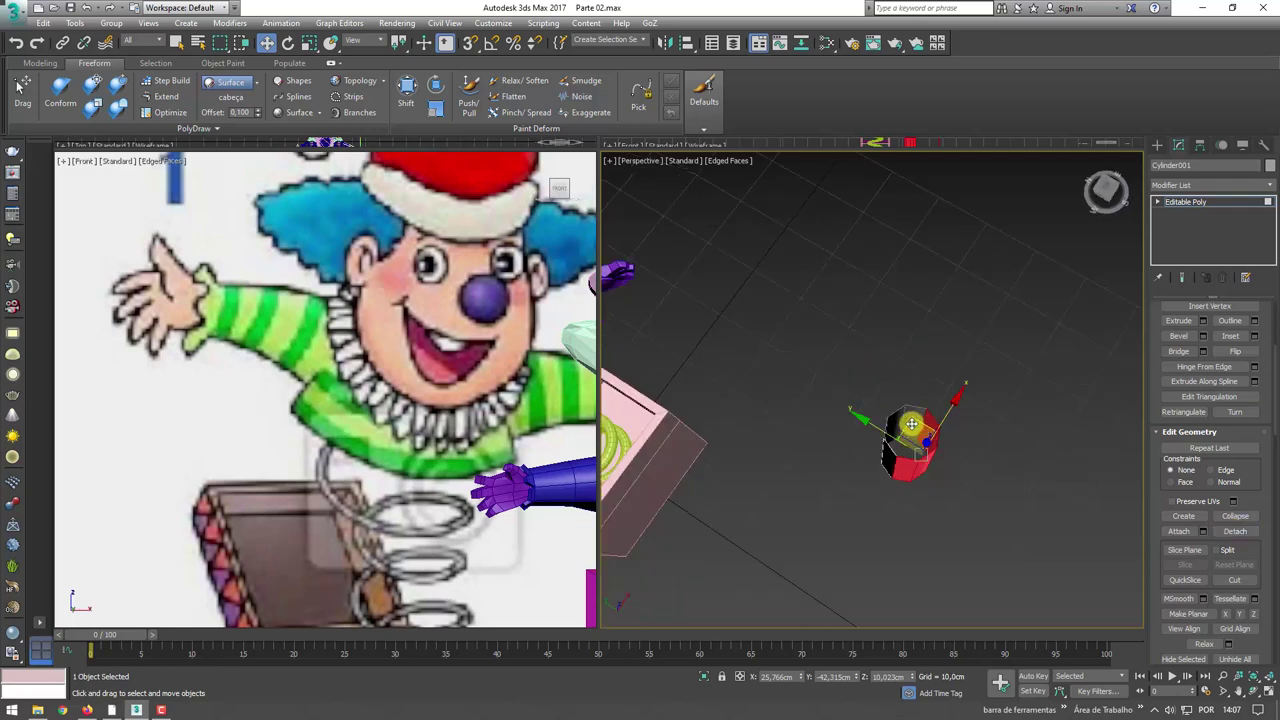
pyautogui.moveTo(912, 428); pyautogui.dragTo(953, 409)
pyautogui.scroll(5, 940, 440)
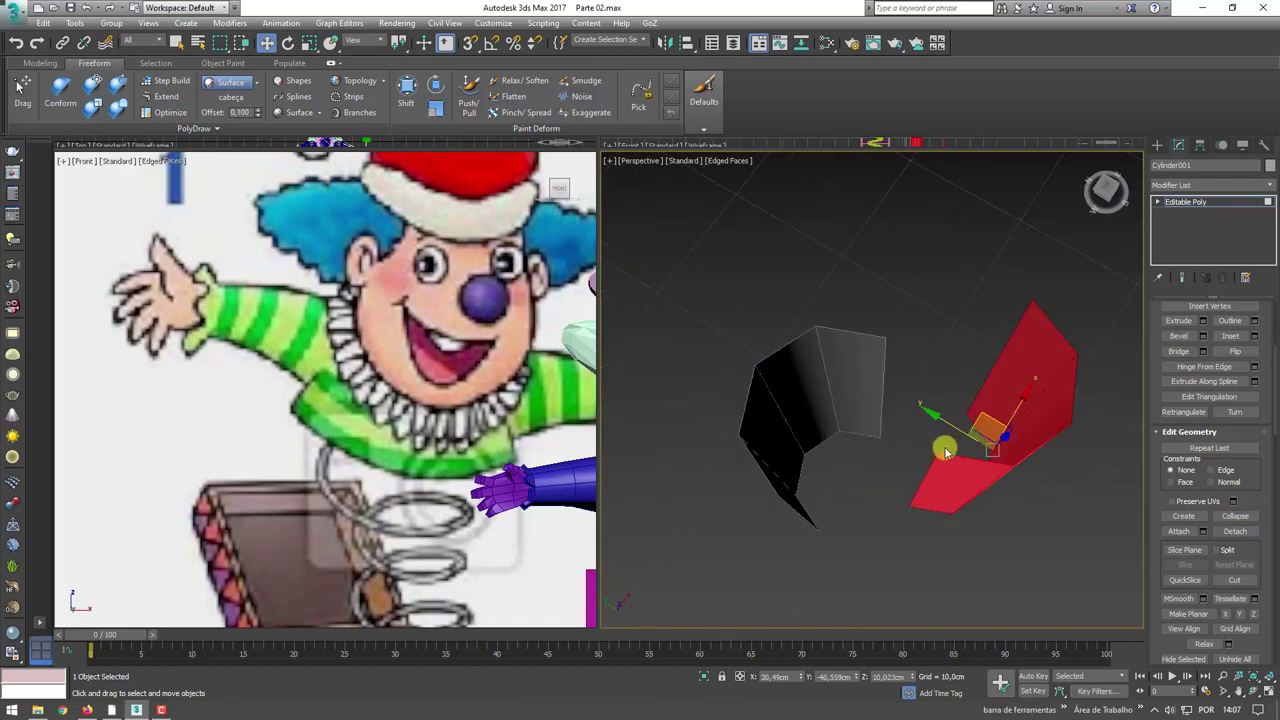
# - Turn on vertex snapping and snap the red strip piece against the black piece
pyautogui.rightClick(470, 43)
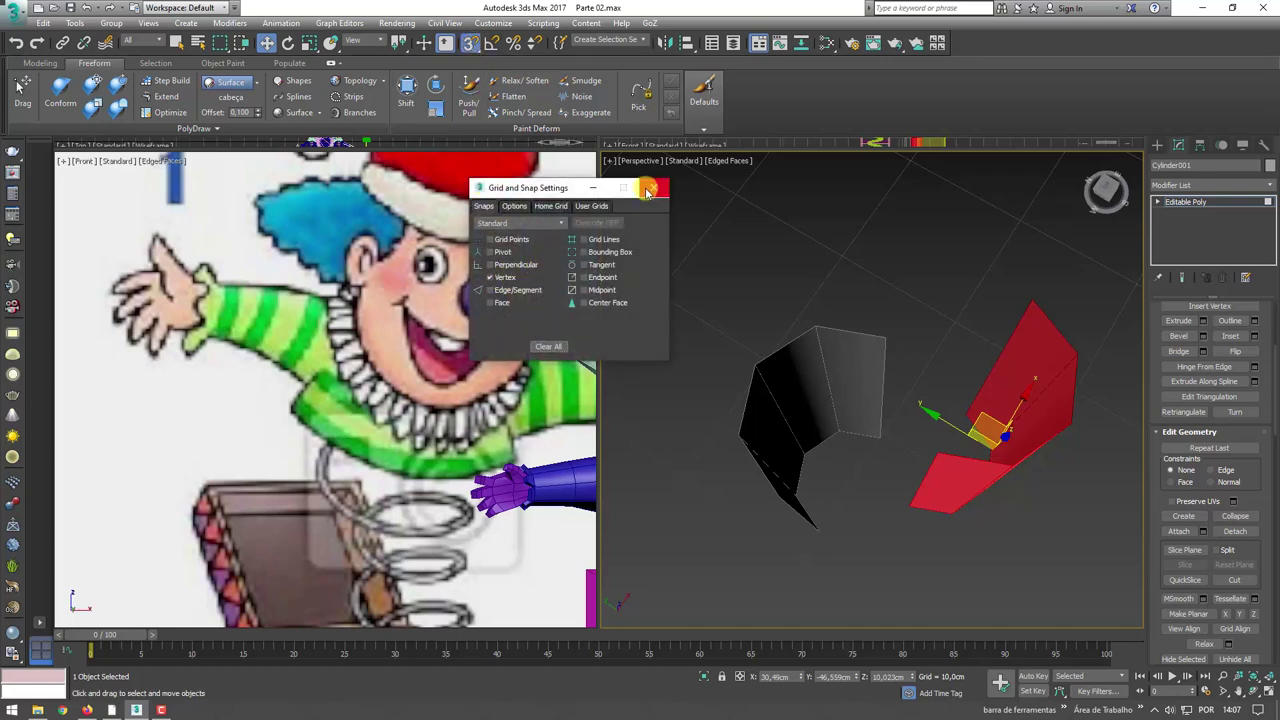
pyautogui.click(654, 187)
pyautogui.moveTo(937, 457); pyautogui.dragTo(920, 363)
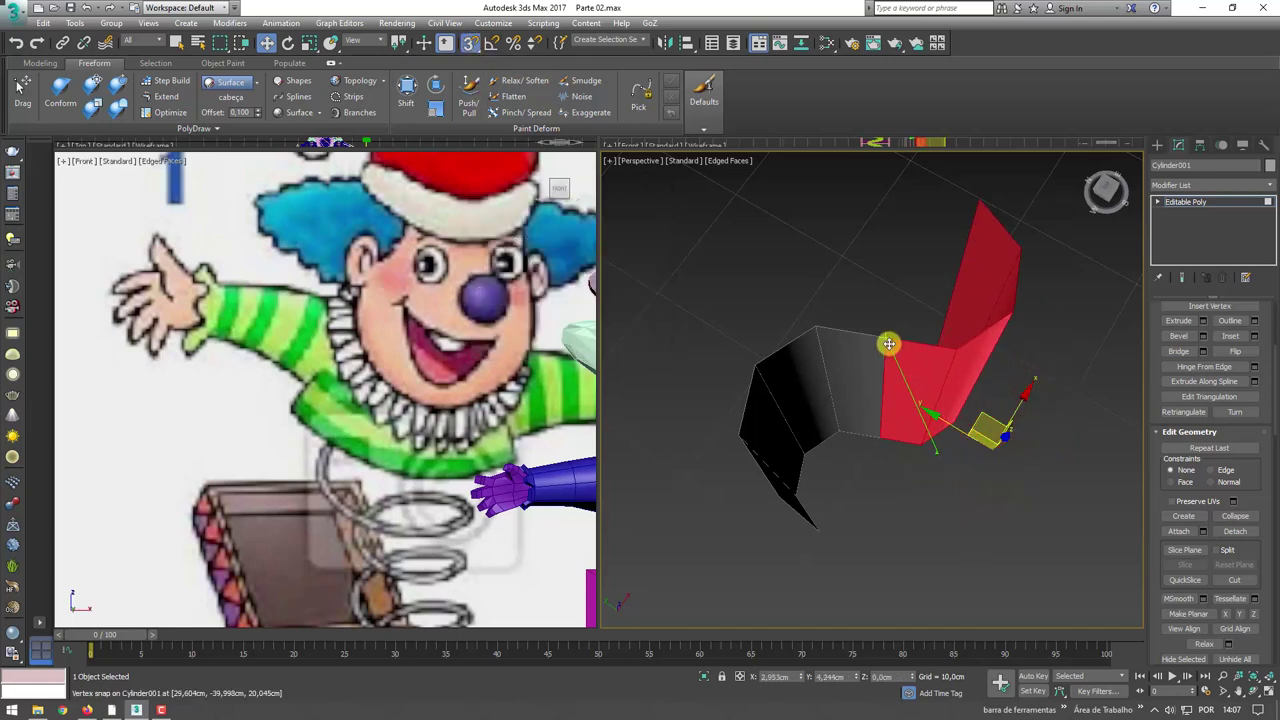
pyautogui.keyDown('alt'); pyautogui.moveTo(920, 363); pyautogui.dragTo(828, 352, button='middle'); pyautogui.keyUp('alt')
pyautogui.scroll(-3, 917, 361)
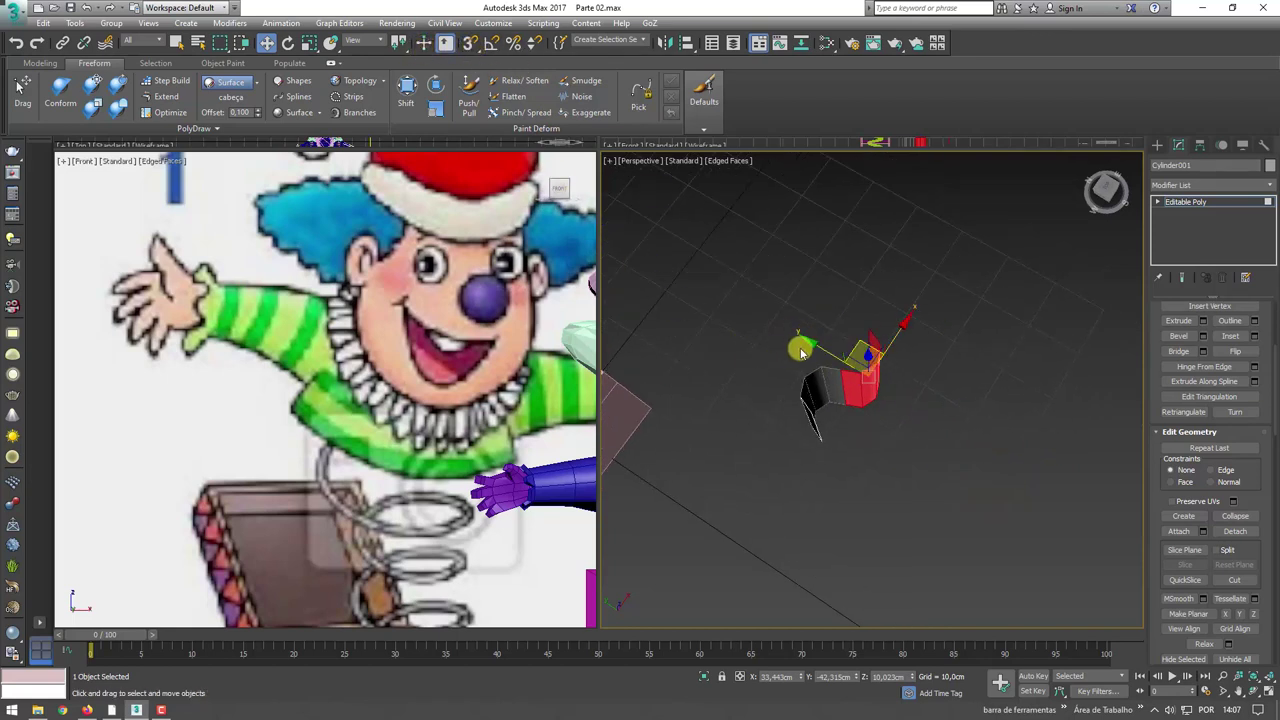
pyautogui.moveTo(801, 353)
pyautogui.mouseDown()
pyautogui.moveTo(905, 391)
pyautogui.moveTo(869, 376)
pyautogui.mouseUp()
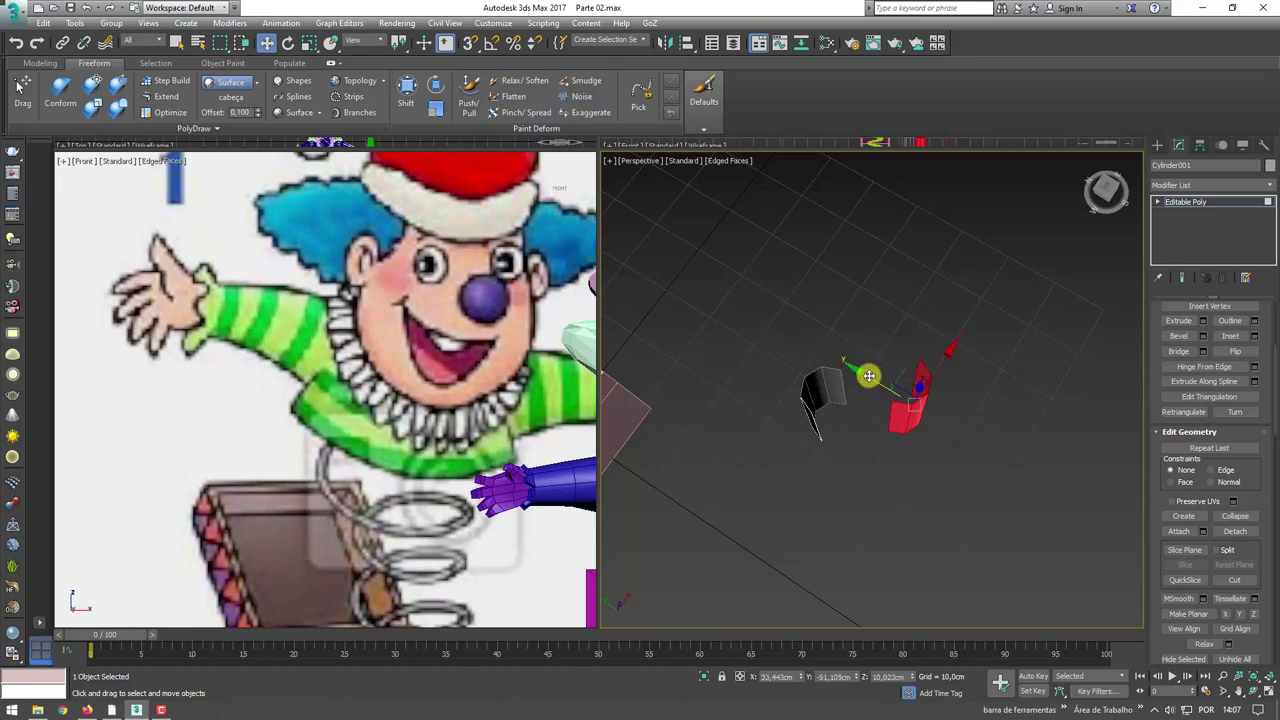
pyautogui.moveTo(869, 376)
pyautogui.keyDown('alt'); pyautogui.mouseDown(button='middle')
pyautogui.moveTo(857, 423)
pyautogui.moveTo(851, 380)
pyautogui.mouseUp(button='middle'); pyautogui.keyUp('alt')
# - Try bridging one edge from each piece, then undo the new joining face
pyautogui.click(1158, 202)
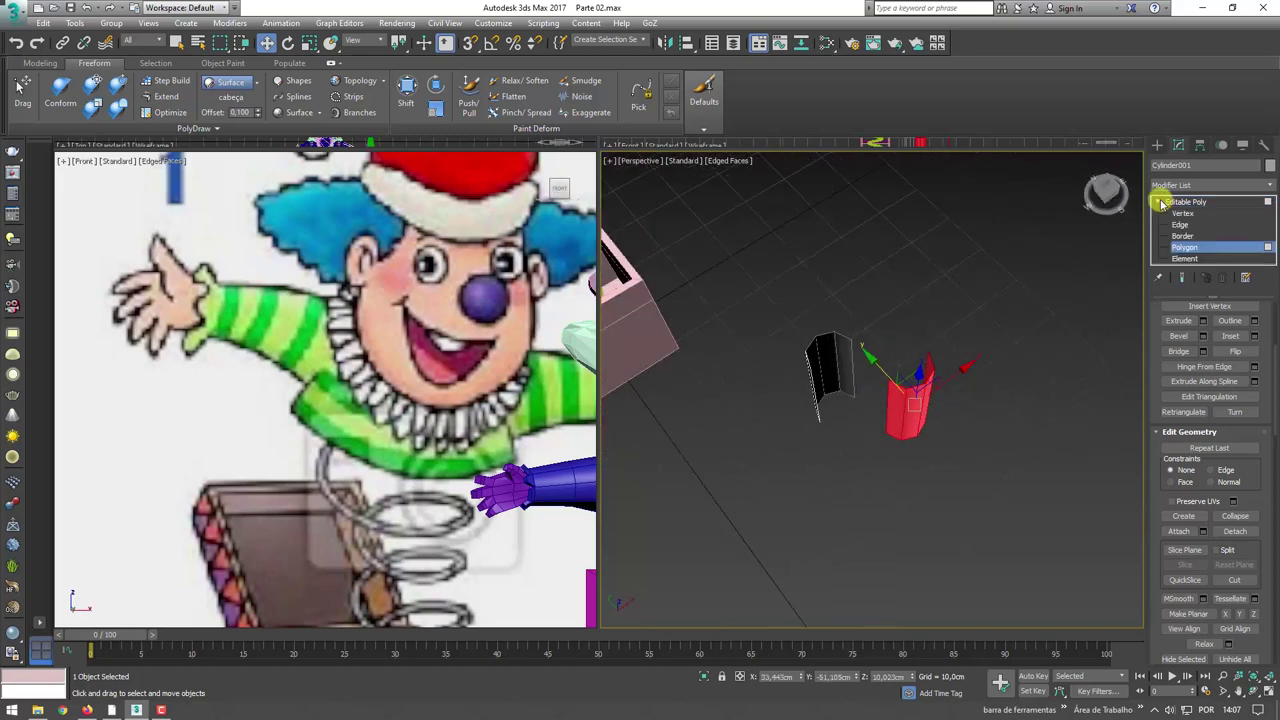
pyautogui.click(1182, 224)
pyautogui.click(850, 362)
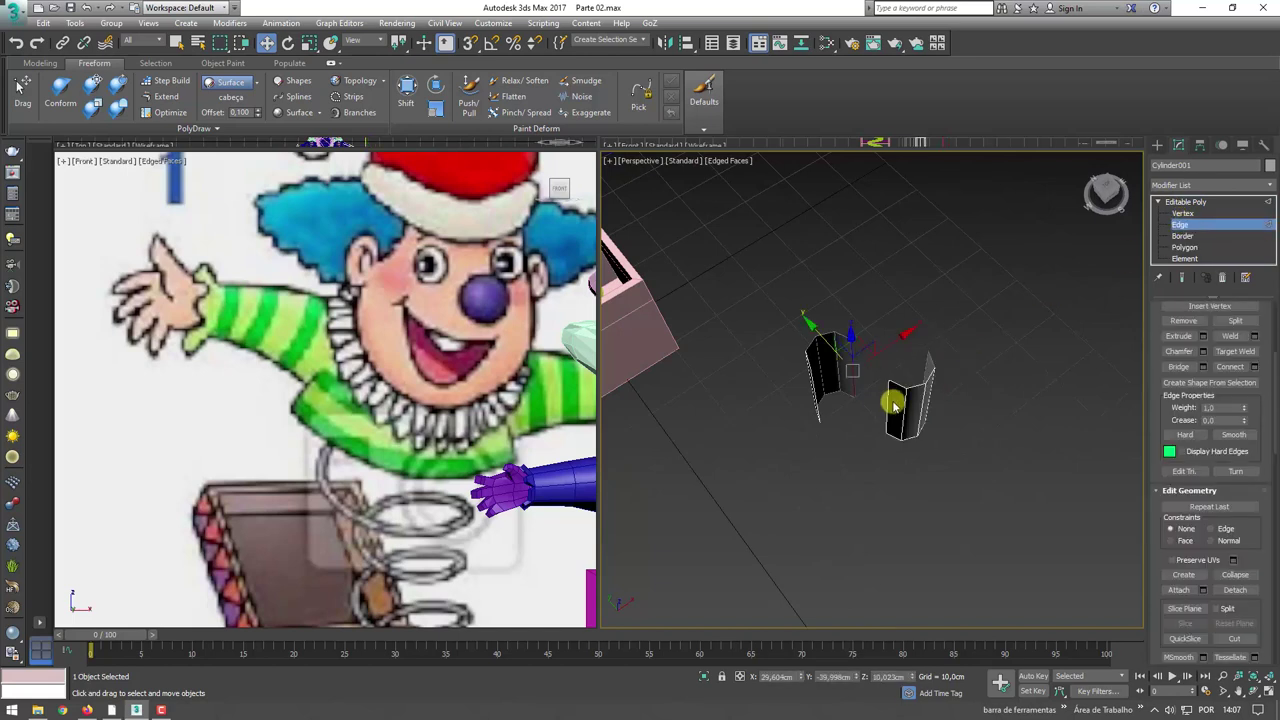
pyautogui.click(888, 401)
pyautogui.click(1180, 367)
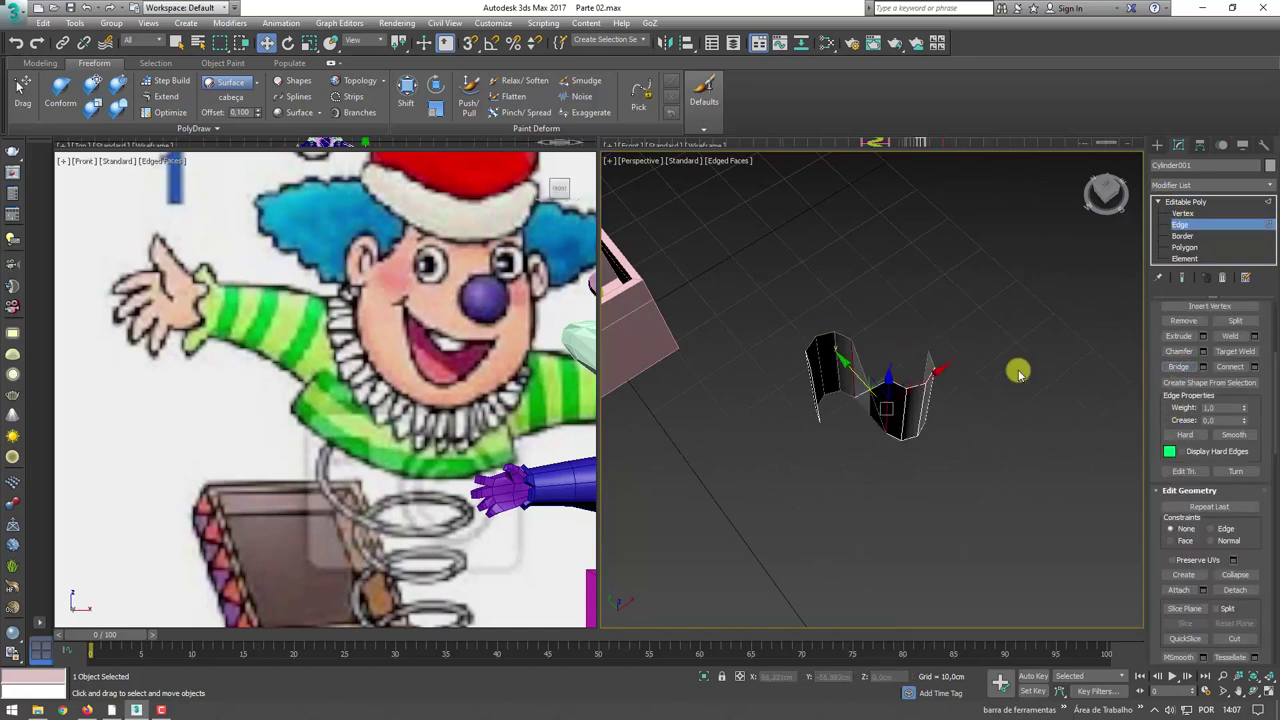
pyautogui.keyDown('alt'); pyautogui.moveTo(1014, 366); pyautogui.dragTo(935, 418, button='middle'); pyautogui.keyUp('alt')
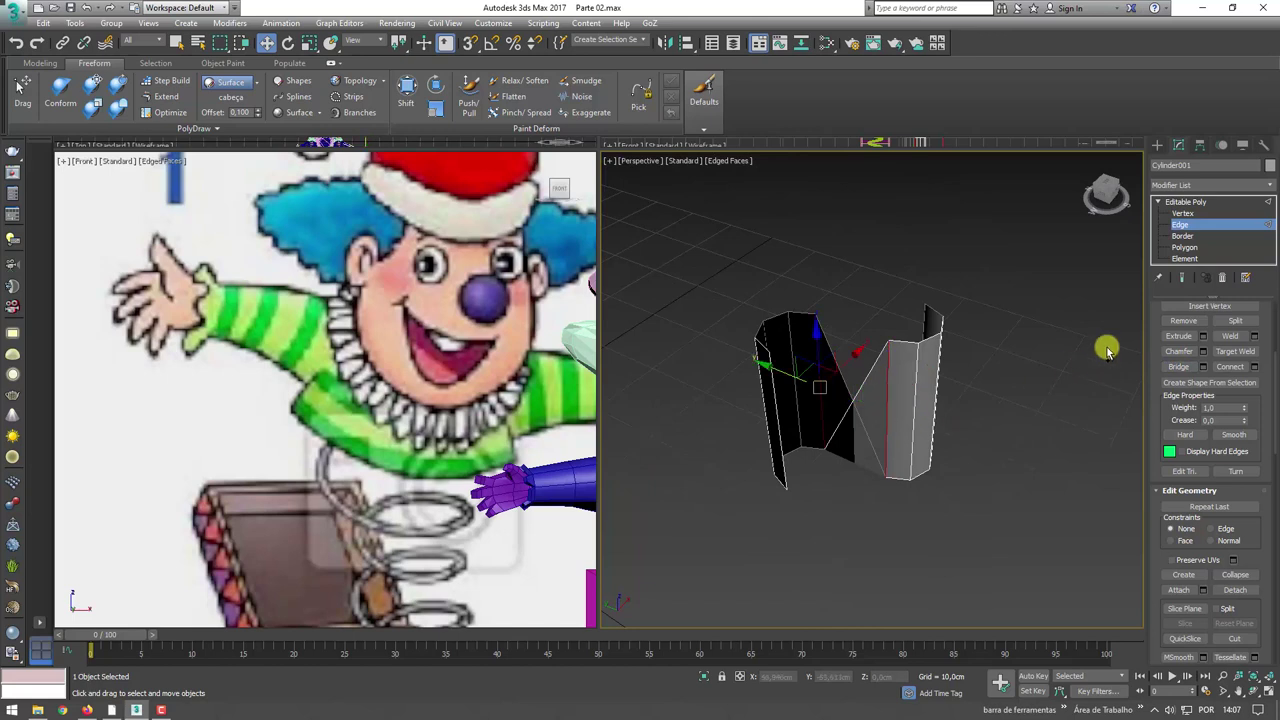
pyautogui.hotkey('ctrl', 'z')
# - Flip all polygons of the right piece so they face outward
pyautogui.click(1183, 248)
pyautogui.moveTo(1006, 243); pyautogui.dragTo(900, 496)
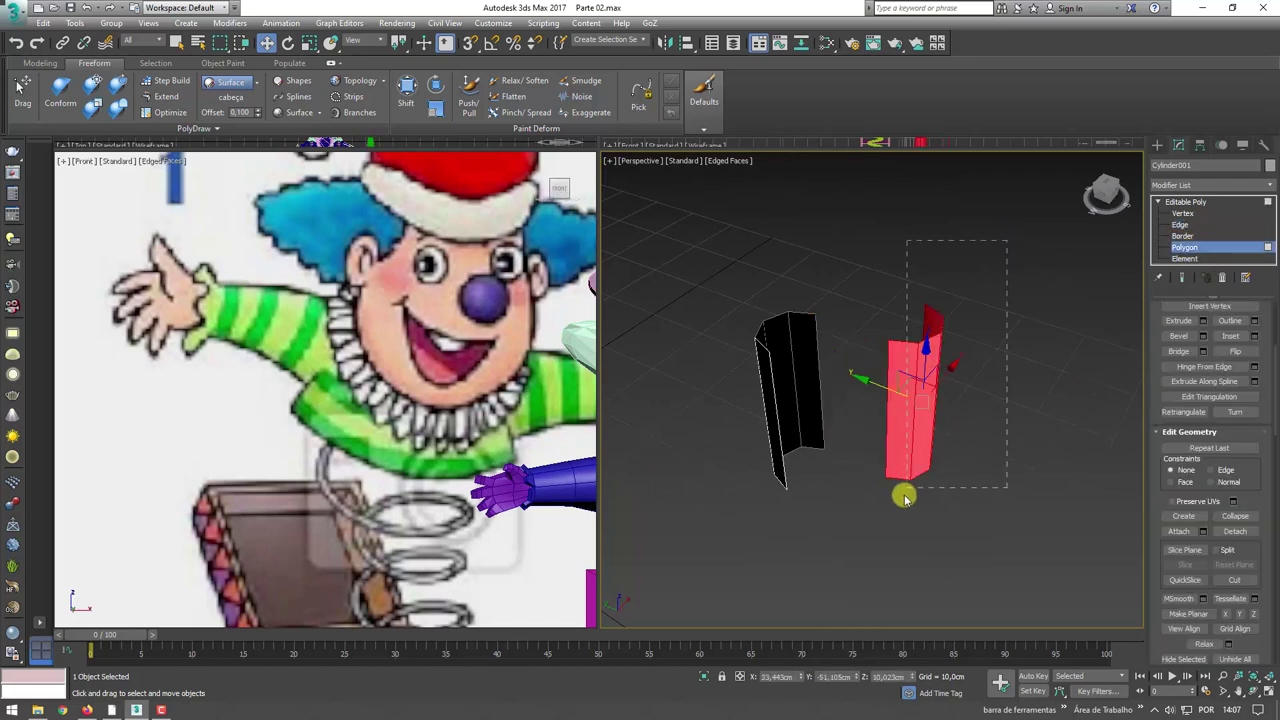
pyautogui.moveTo(1155, 393); pyautogui.dragTo(1166, 475)
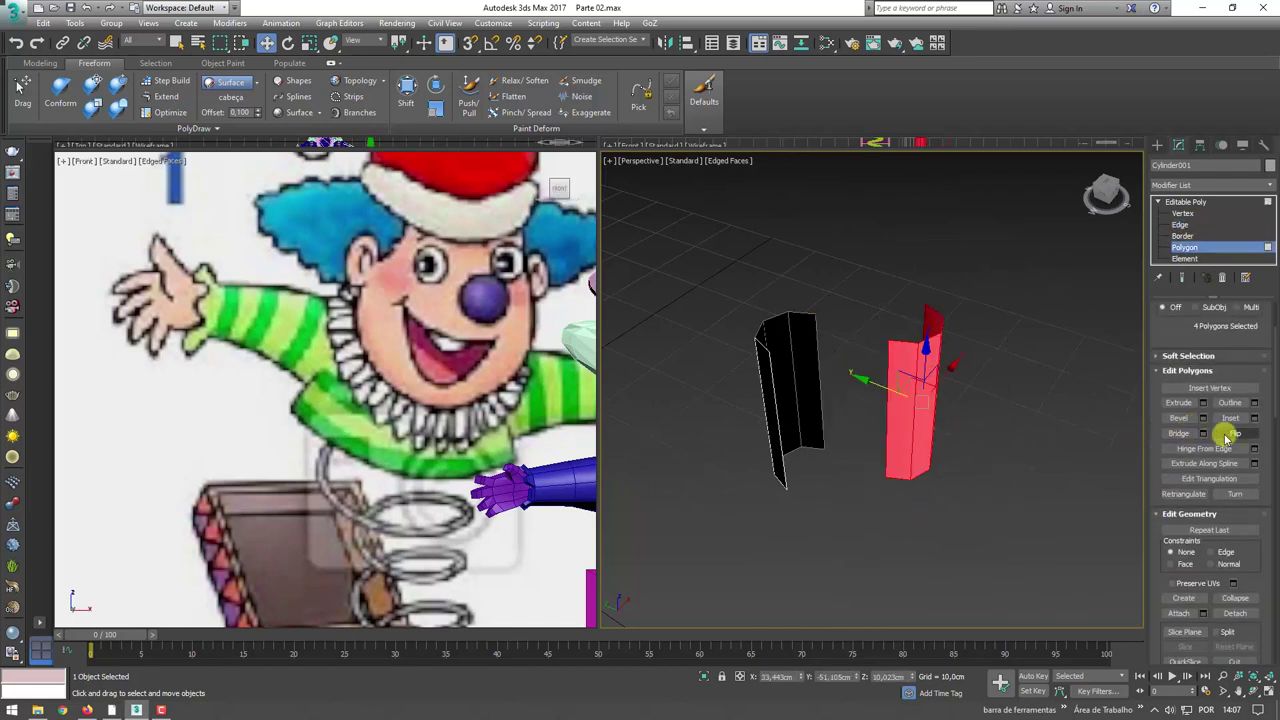
pyautogui.click(1233, 433)
# - Bridge the two chosen edges into one S-shaped strip and inspect the result
pyautogui.click(1183, 225)
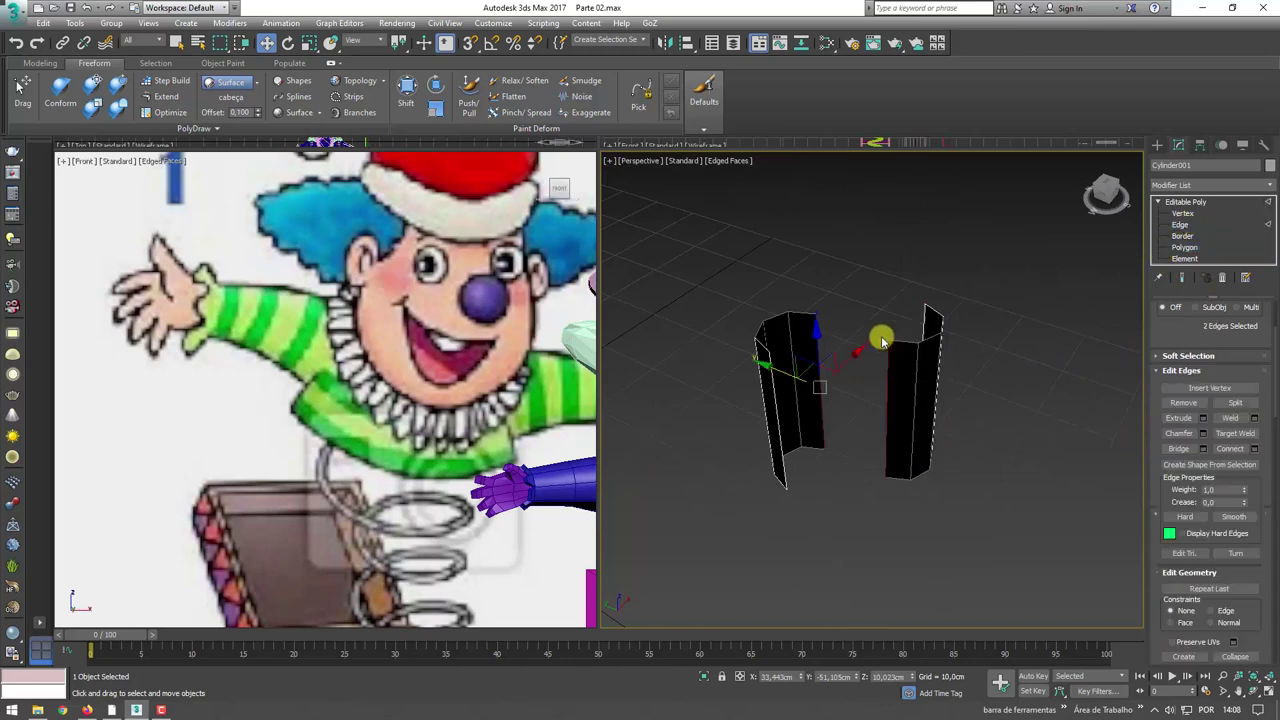
pyautogui.moveTo(883, 334)
pyautogui.keyDown('alt'); pyautogui.mouseDown(button='middle')
pyautogui.moveTo(1031, 366)
pyautogui.moveTo(1086, 353)
pyautogui.mouseUp(button='middle'); pyautogui.keyUp('alt')
pyautogui.keyDown('alt'); pyautogui.moveTo(893, 388); pyautogui.dragTo(1196, 372, button='middle'); pyautogui.keyUp('alt')
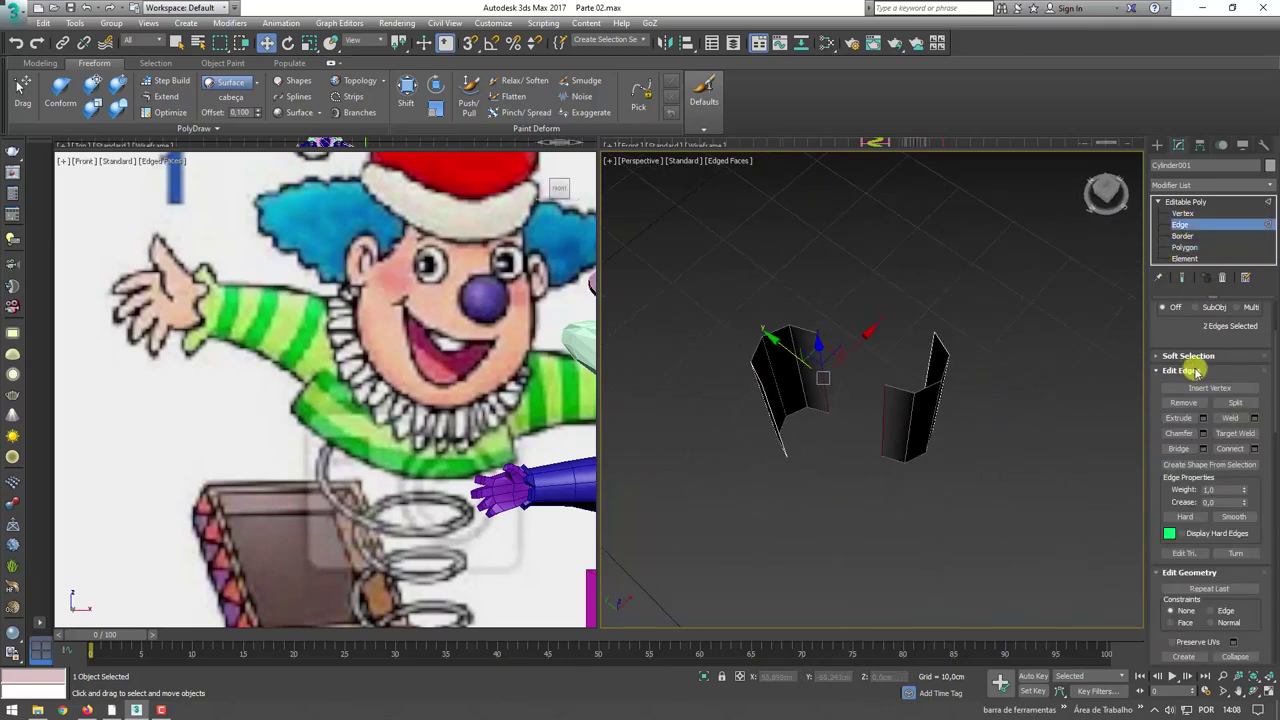
pyautogui.click(1177, 448)
pyautogui.moveTo(923, 437)
pyautogui.keyDown('alt'); pyautogui.mouseDown(button='middle')
pyautogui.moveTo(880, 443)
pyautogui.moveTo(910, 362)
pyautogui.moveTo(1180, 206)
pyautogui.mouseUp(button='middle'); pyautogui.keyUp('alt')
pyautogui.click(1180, 201)
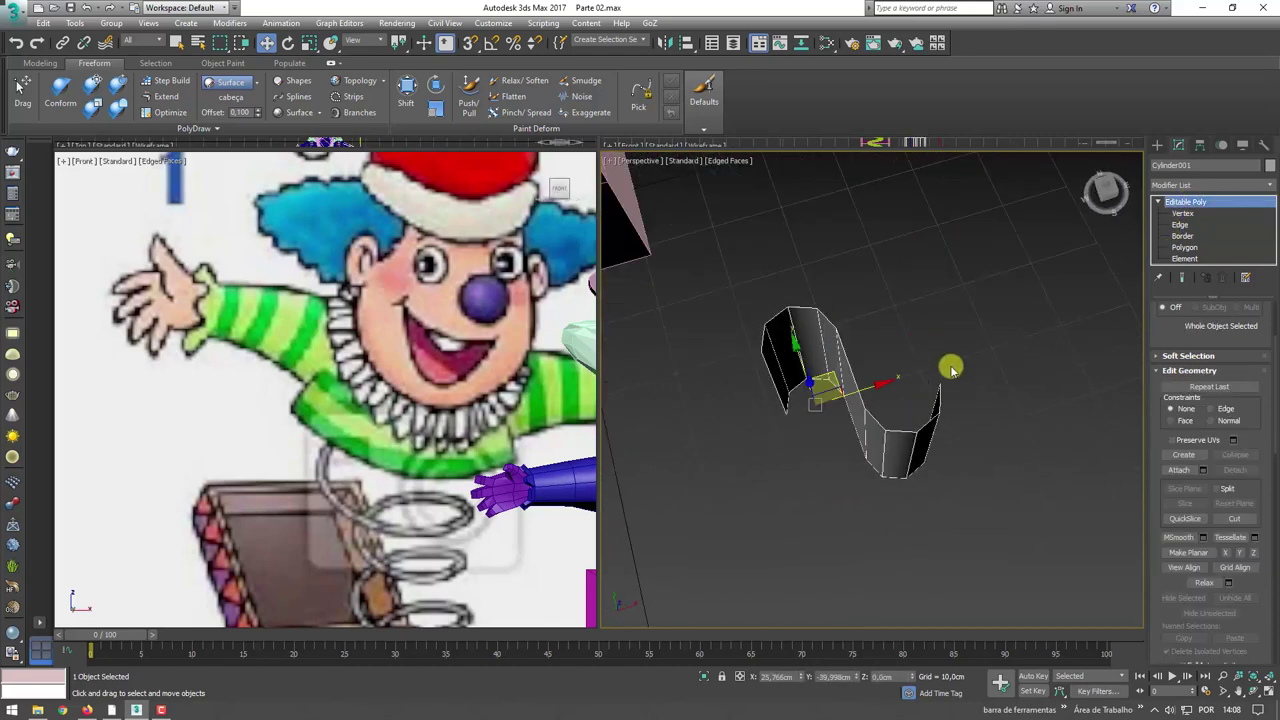
pyautogui.keyDown('alt'); pyautogui.moveTo(951, 366); pyautogui.dragTo(835, 373, button='middle'); pyautogui.keyUp('alt')
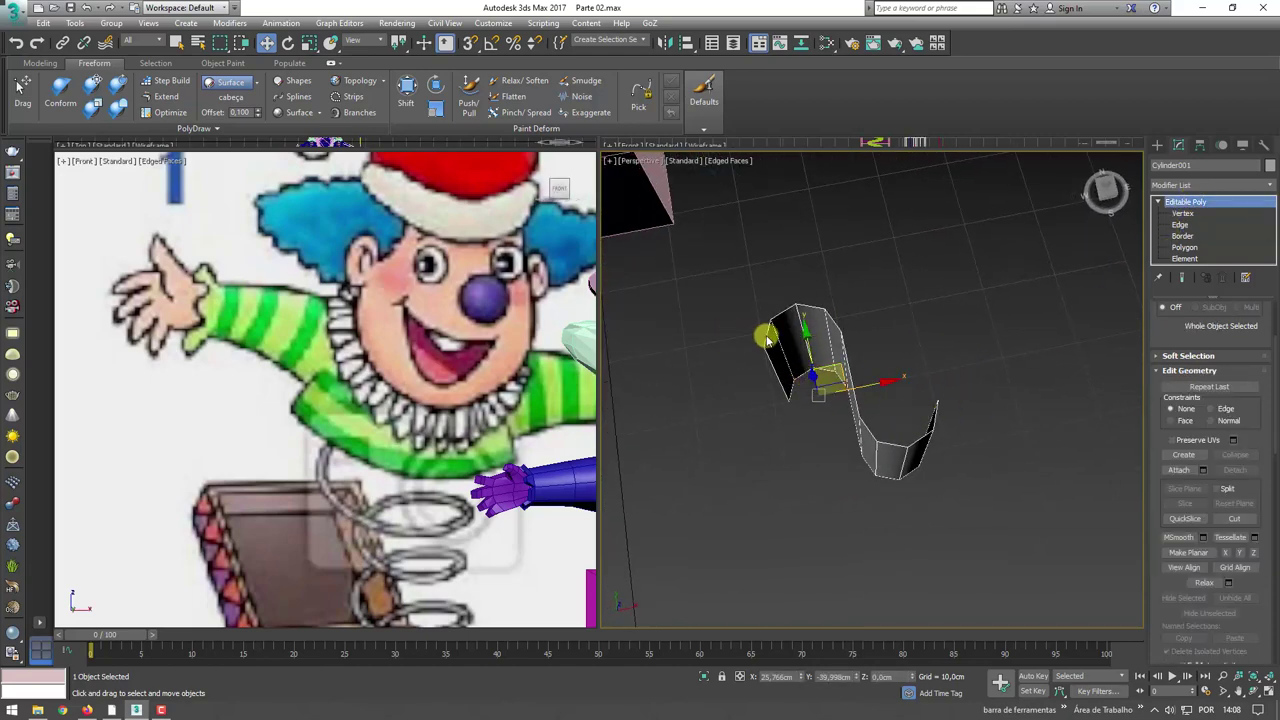
pyautogui.moveTo(928, 393)
pyautogui.keyDown('alt'); pyautogui.mouseDown(button='middle')
pyautogui.moveTo(1008, 371)
pyautogui.moveTo(958, 408)
pyautogui.moveTo(837, 380)
pyautogui.moveTo(923, 349)
pyautogui.mouseUp(button='middle'); pyautogui.keyUp('alt')
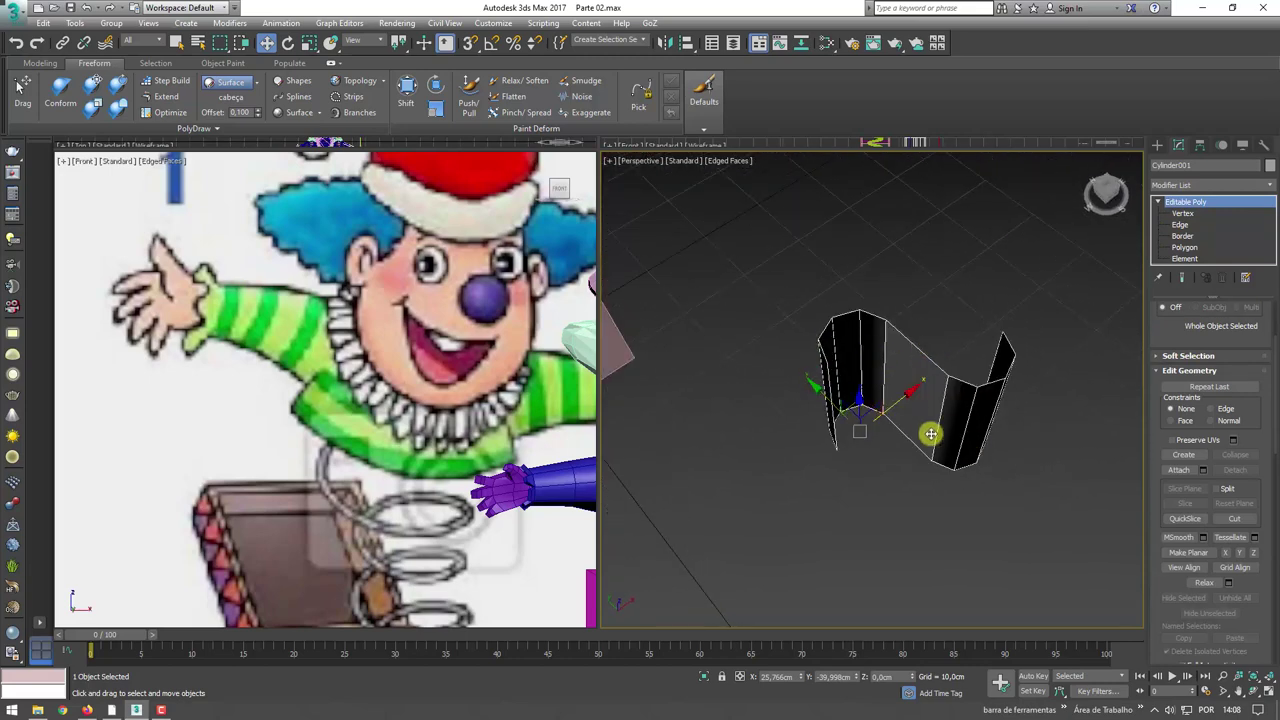
pyautogui.moveTo(848, 379)
pyautogui.keyDown('alt'); pyautogui.mouseDown(button='middle')
pyautogui.moveTo(857, 437)
pyautogui.moveTo(869, 304)
pyautogui.mouseUp(button='middle'); pyautogui.keyUp('alt')
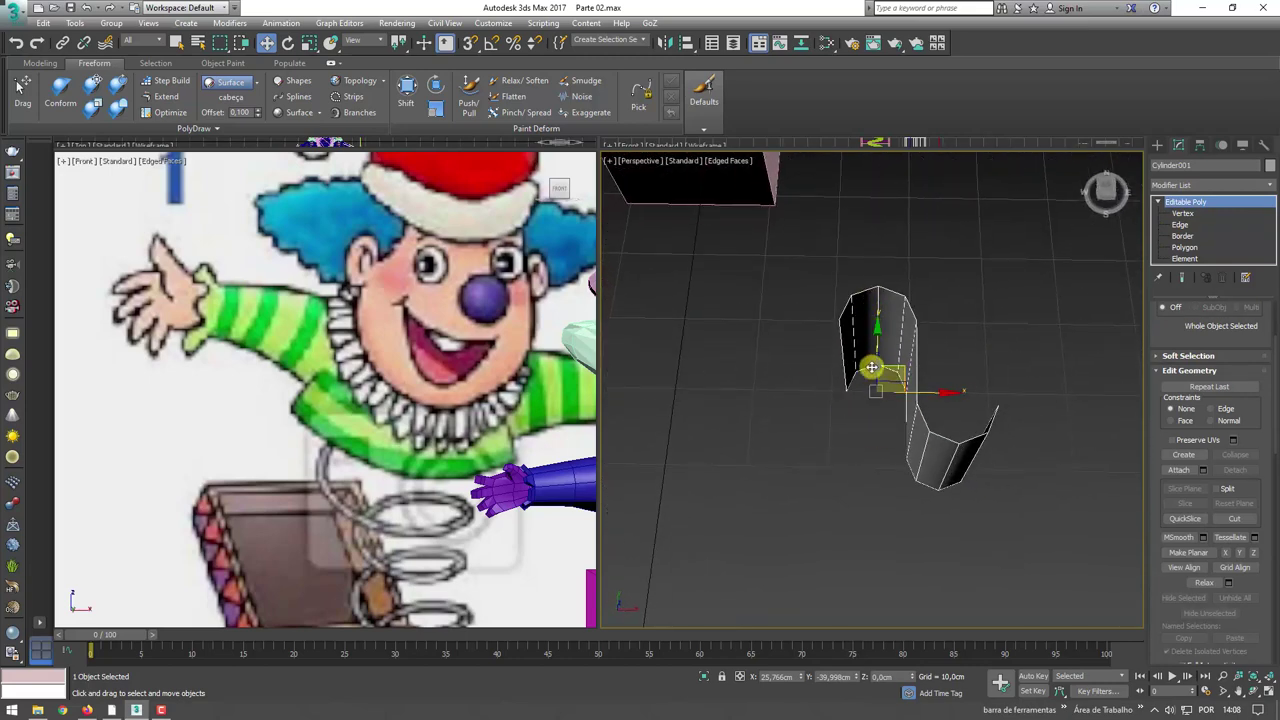
# - Mirror the strip with a Symmetry modifier and convert it to Editable Poly
pyautogui.click(1268, 185)
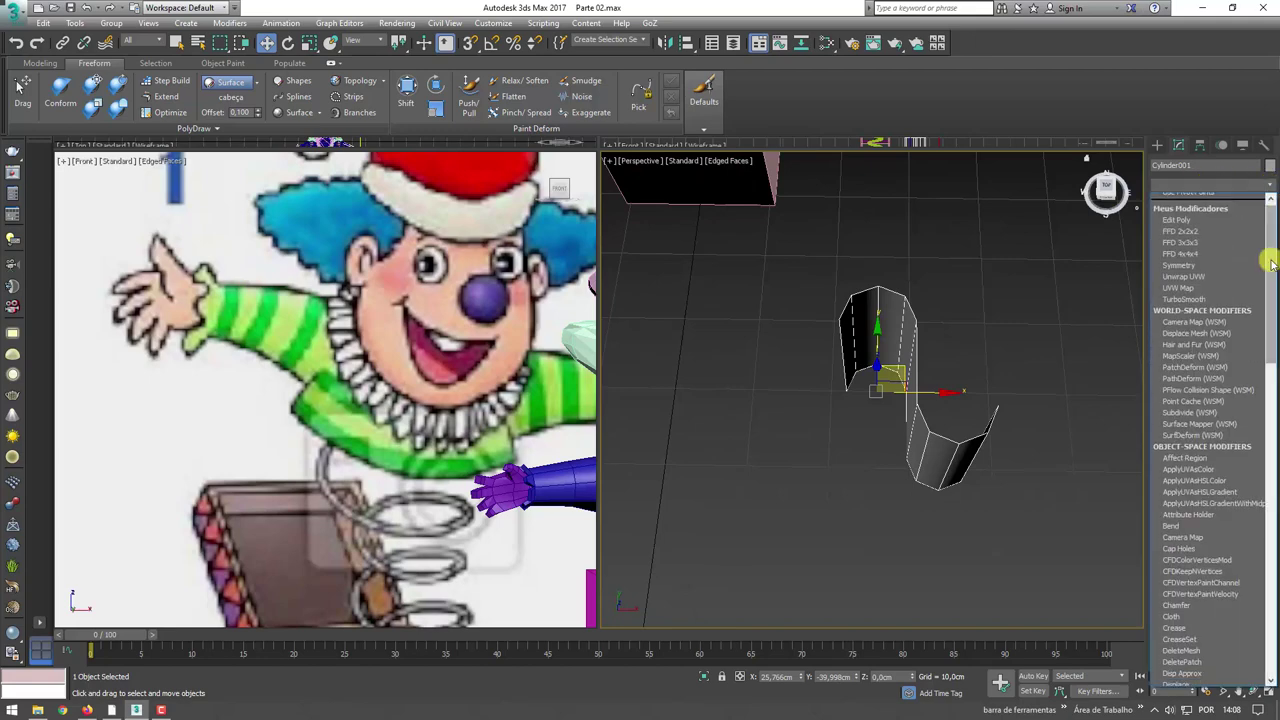
pyautogui.moveTo(1268, 258); pyautogui.dragTo(1270, 600)
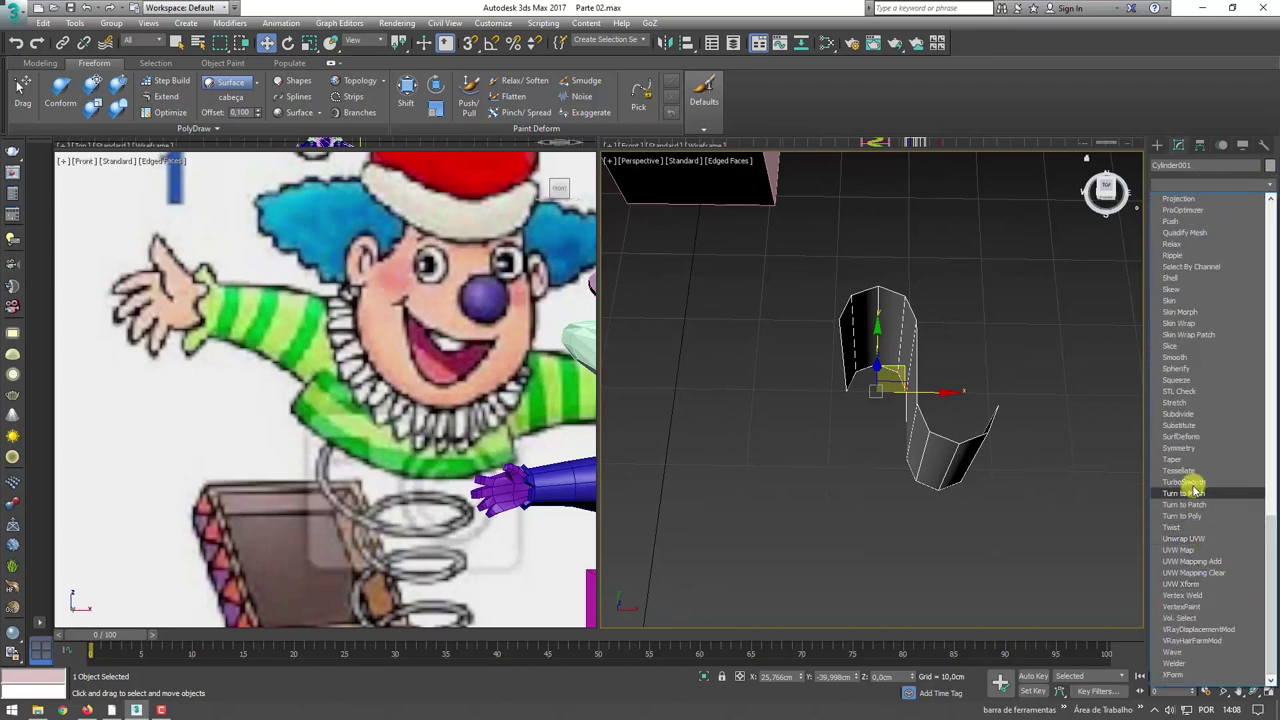
pyautogui.click(1192, 448)
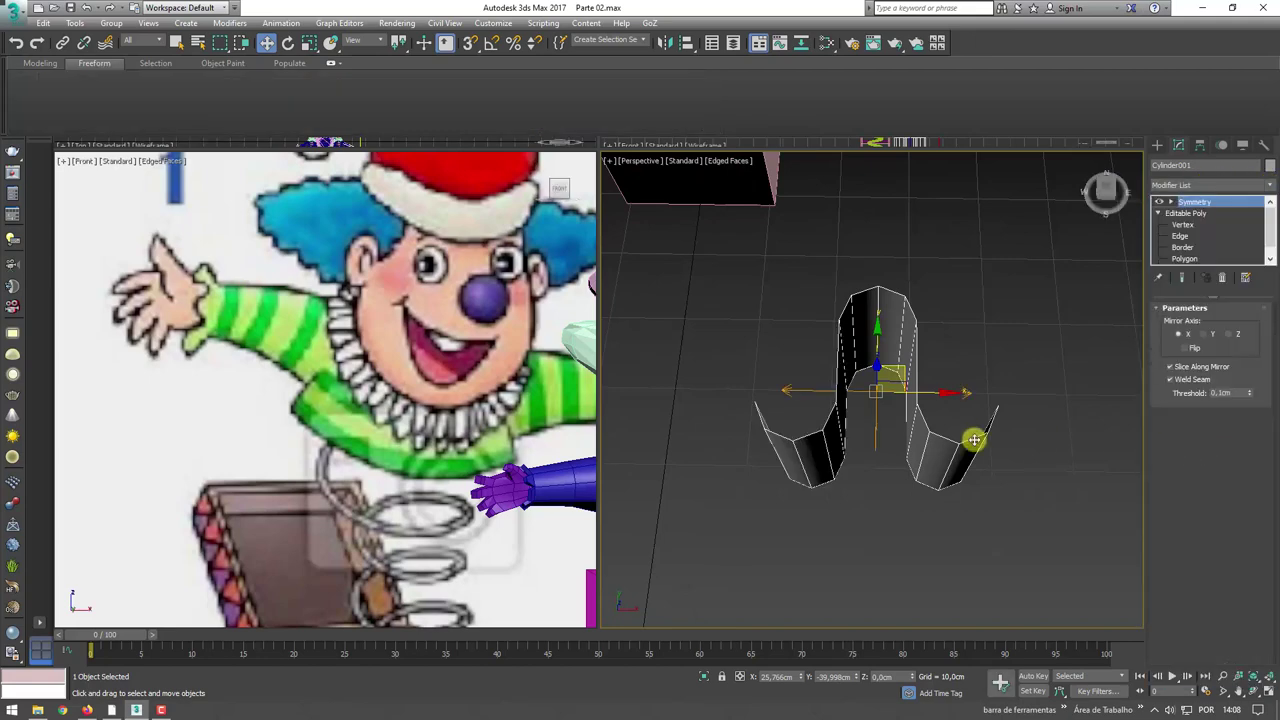
pyautogui.rightClick(890, 330)
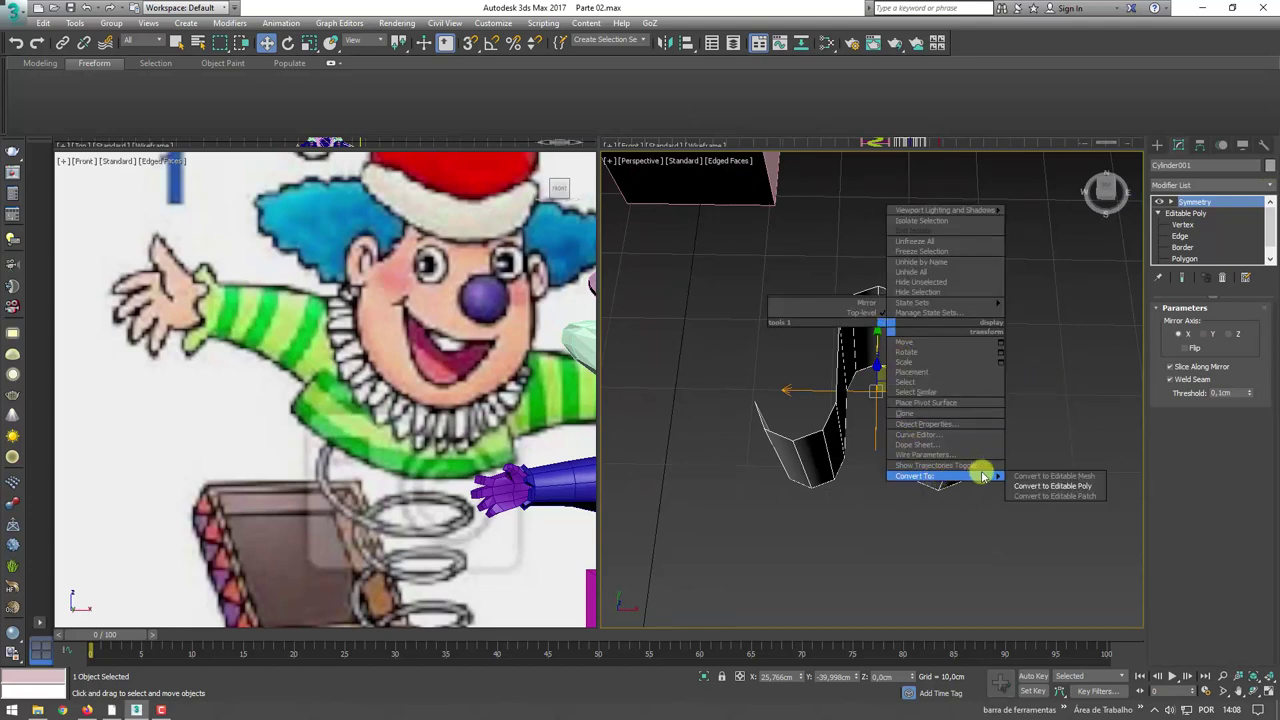
pyautogui.click(1059, 485)
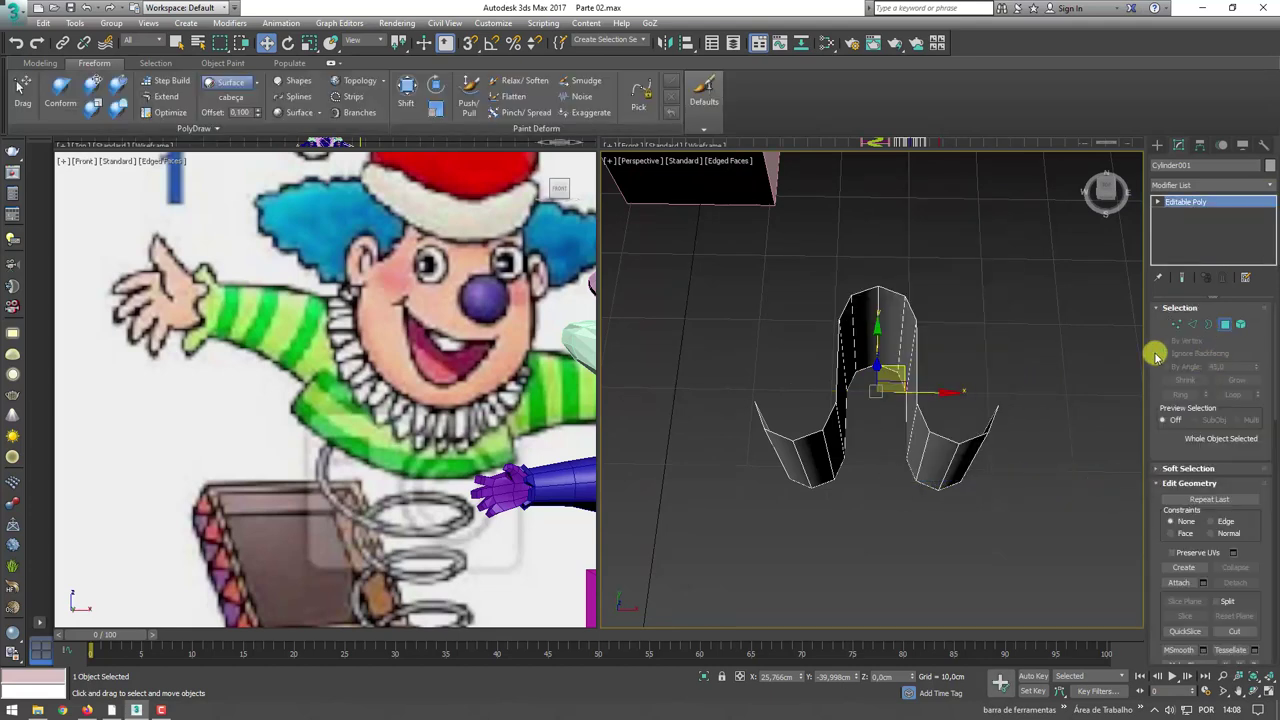
# - Delete the outer end polygons on the right and left legs of the pleat
pyautogui.press('4')
pyautogui.click(986, 471)
pyautogui.press('Delete')
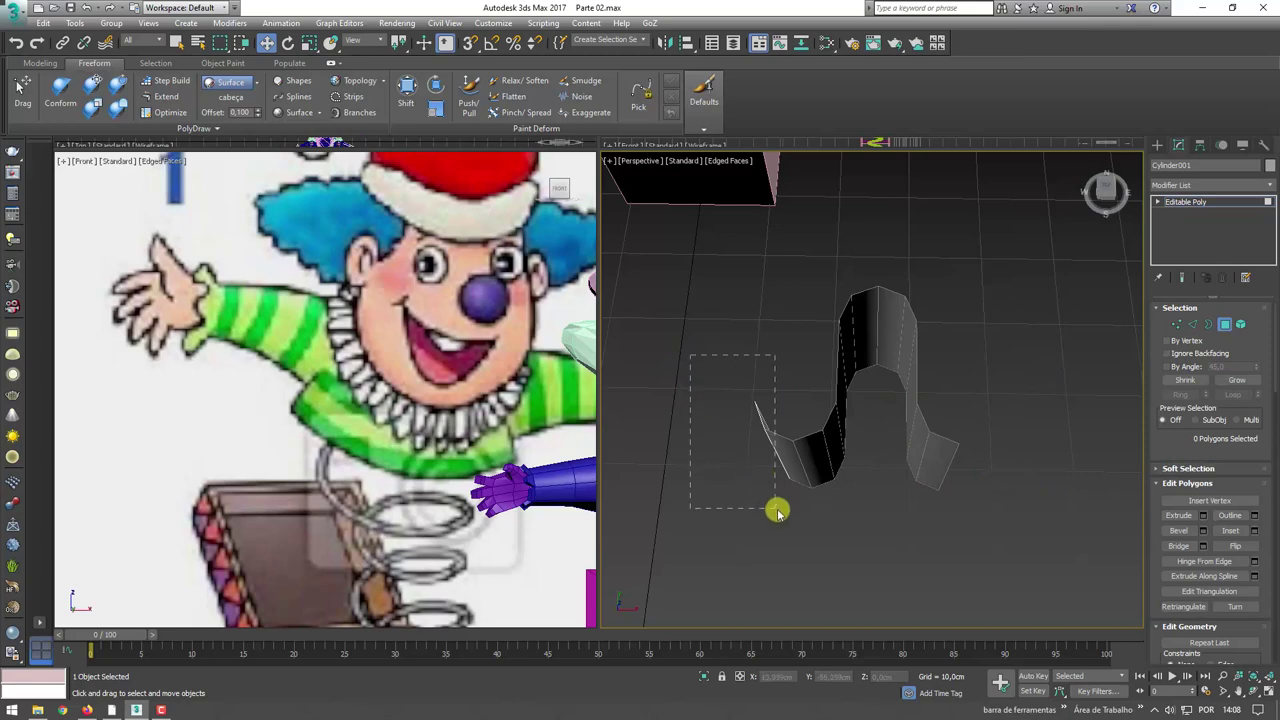
pyautogui.moveTo(778, 512); pyautogui.dragTo(779, 513)
pyautogui.press('Delete')
pyautogui.click(1195, 203)
pyautogui.moveTo(894, 386)
pyautogui.keyDown('alt'); pyautogui.mouseDown(button='middle')
pyautogui.moveTo(820, 434)
pyautogui.moveTo(790, 400)
pyautogui.mouseUp(button='middle'); pyautogui.keyUp('alt')
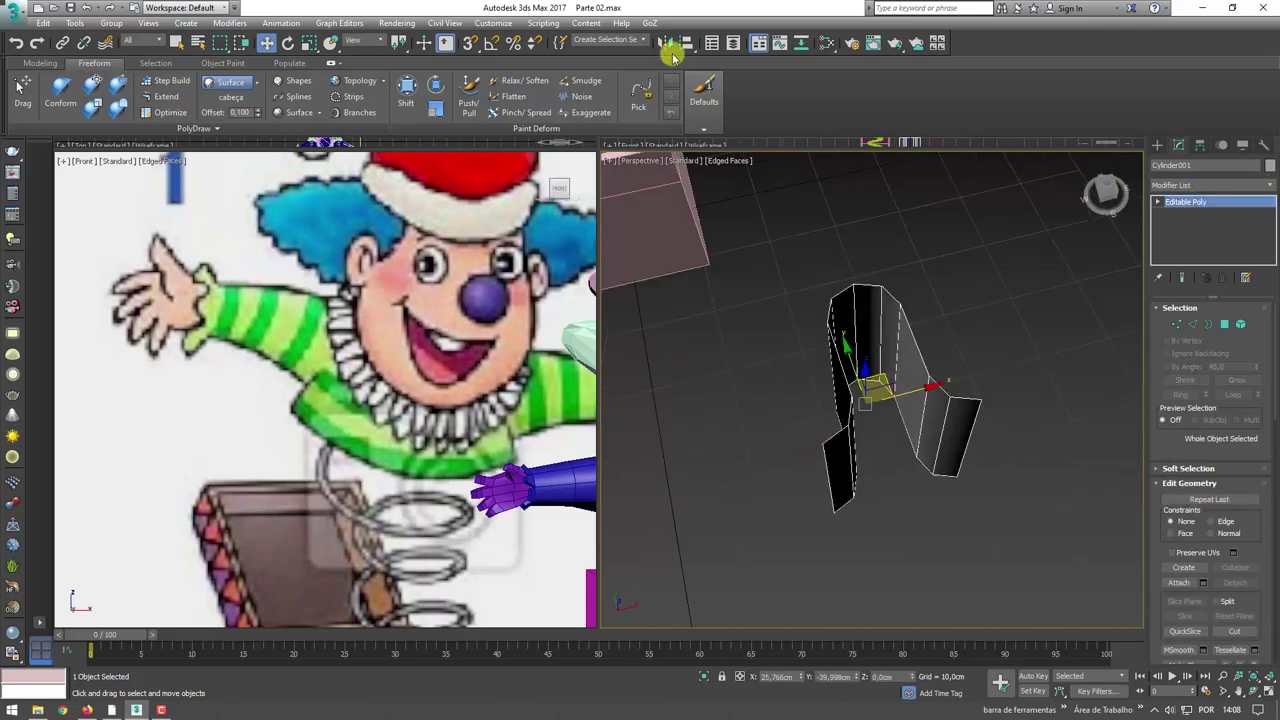
# - Enable snapping with Vertex as the snap target
pyautogui.click(469, 45)
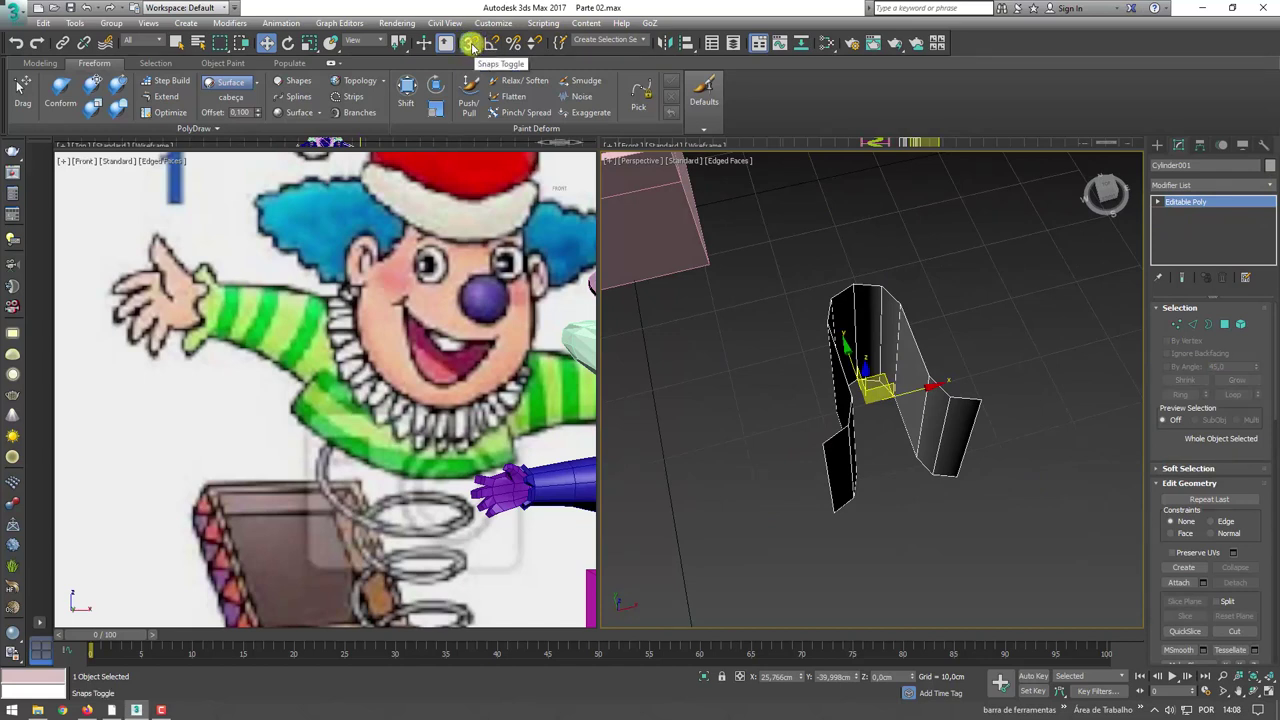
pyautogui.rightClick(469, 45)
pyautogui.moveTo(524, 177); pyautogui.dragTo(690, 305)
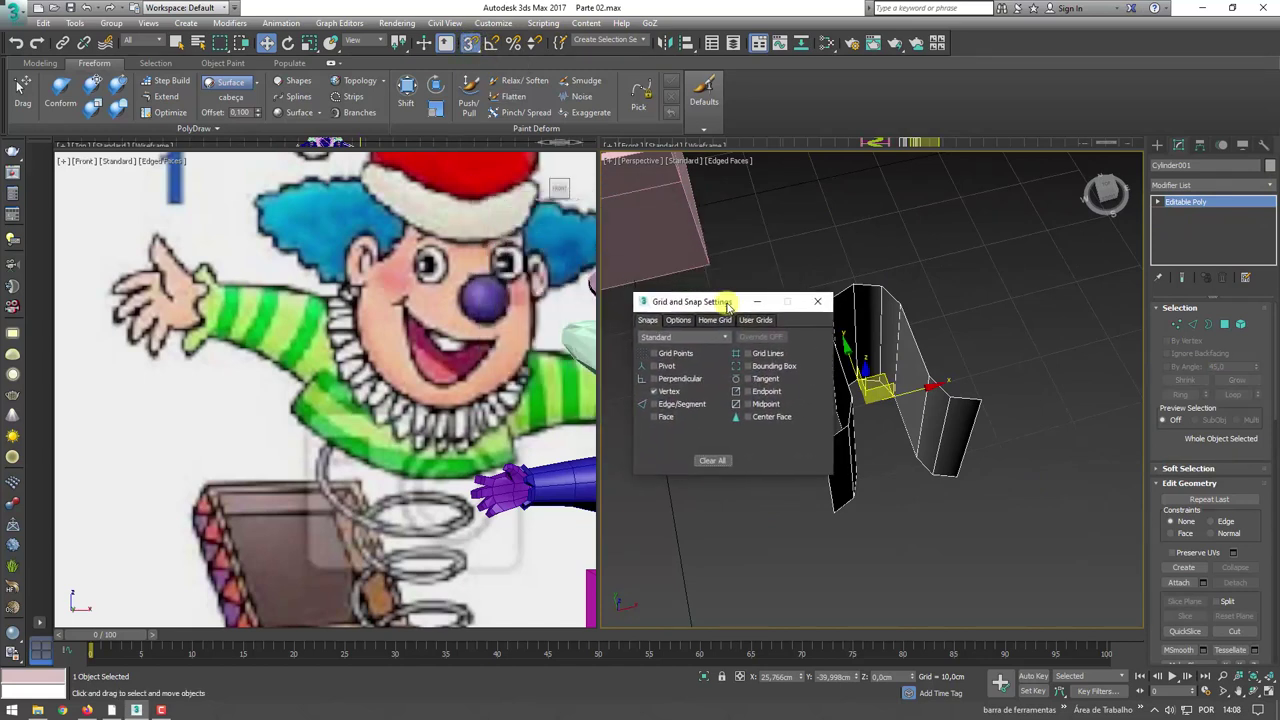
pyautogui.click(668, 411)
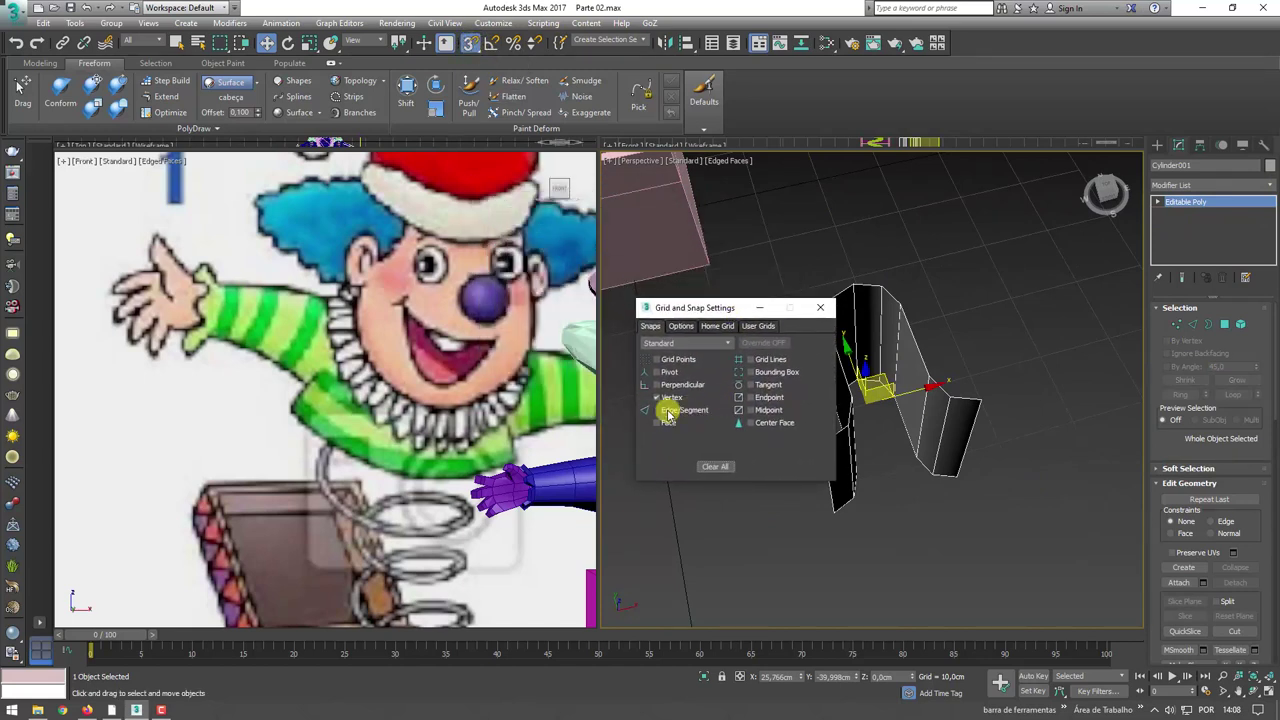
pyautogui.click(820, 307)
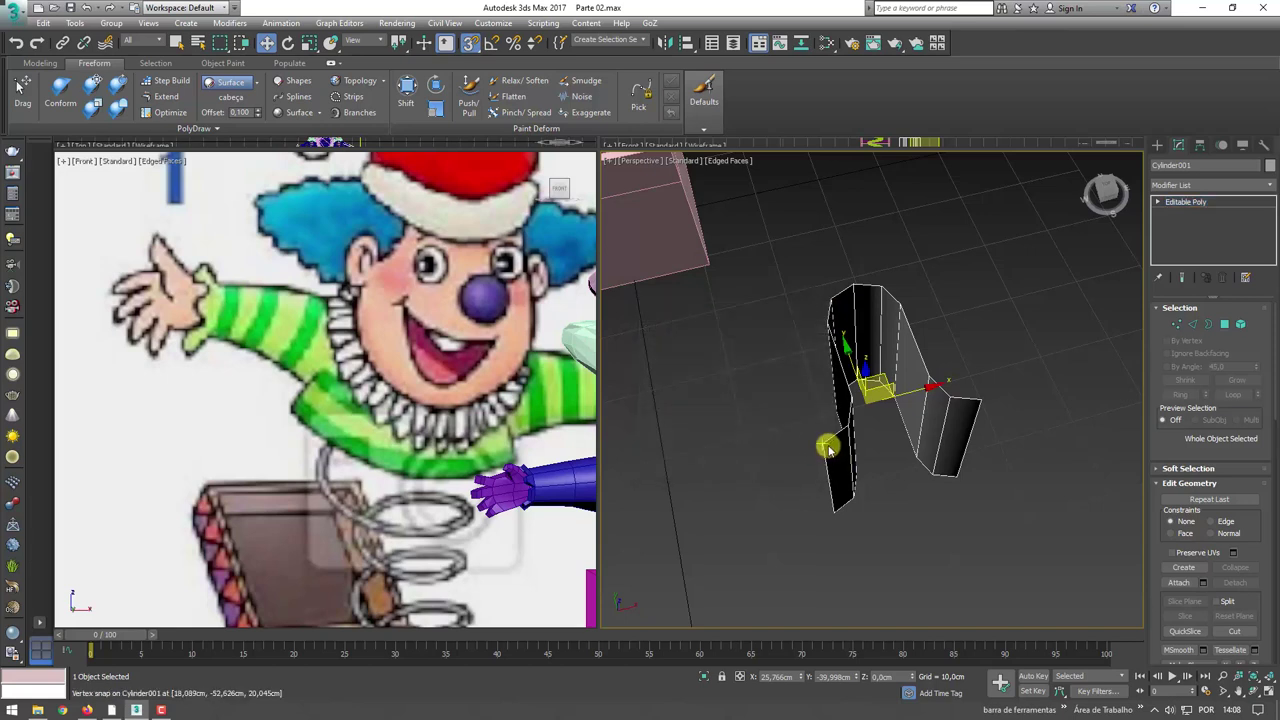
# - Shift-drag a vertex-snapped copy of the pleat and enter 20 copies in Clone Options
pyautogui.keyDown('shift'); pyautogui.moveTo(829, 448); pyautogui.dragTo(985, 402); pyautogui.keyUp('shift')
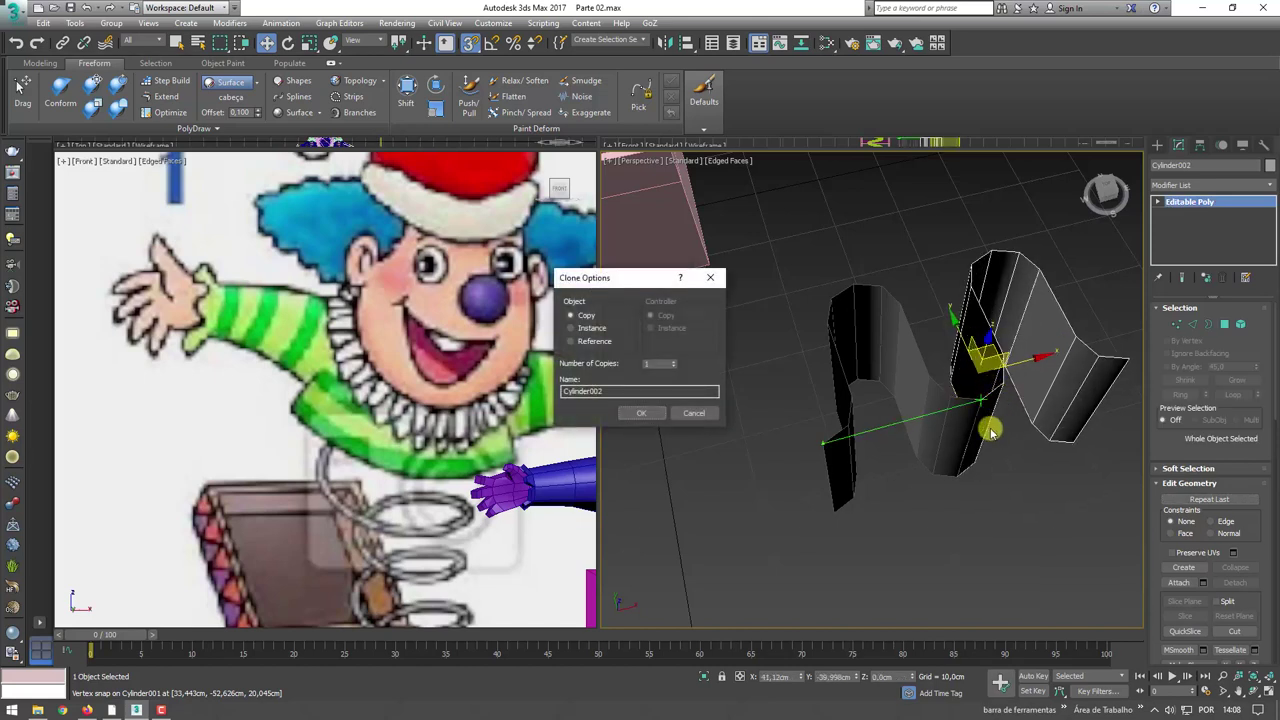
pyautogui.moveTo(626, 277); pyautogui.dragTo(706, 258)
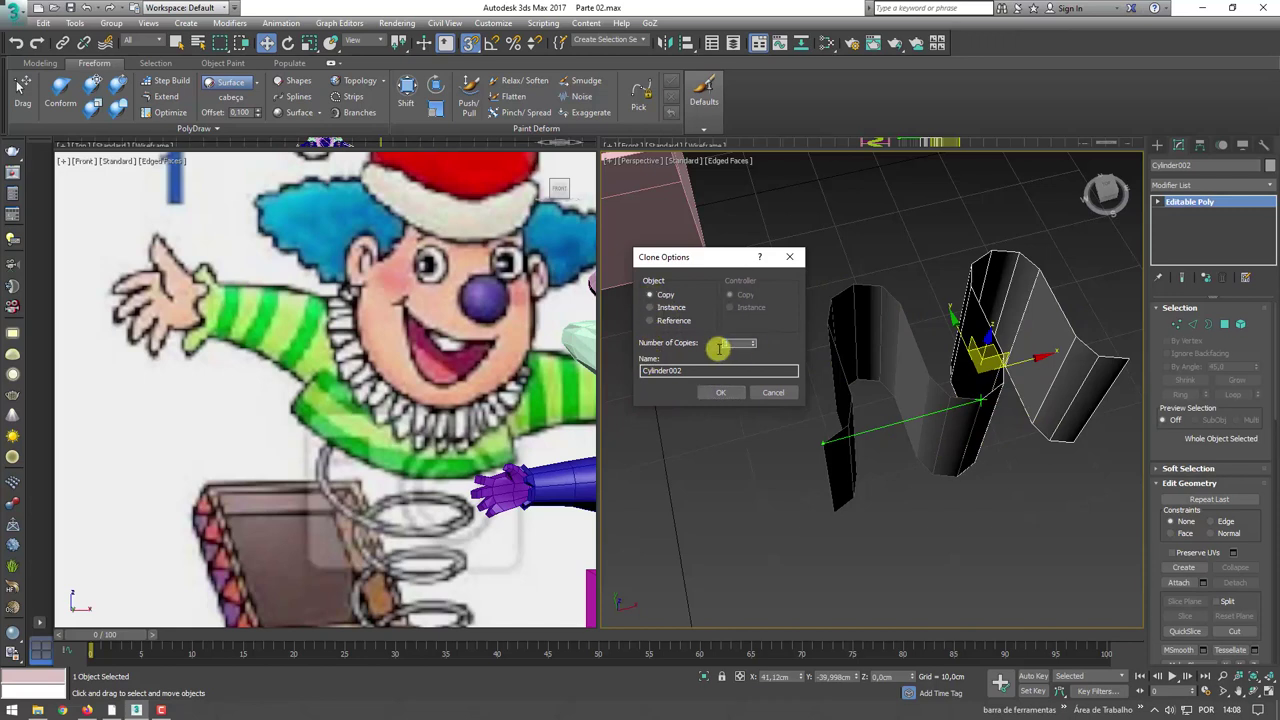
pyautogui.write('20')
pyautogui.click(722, 393)
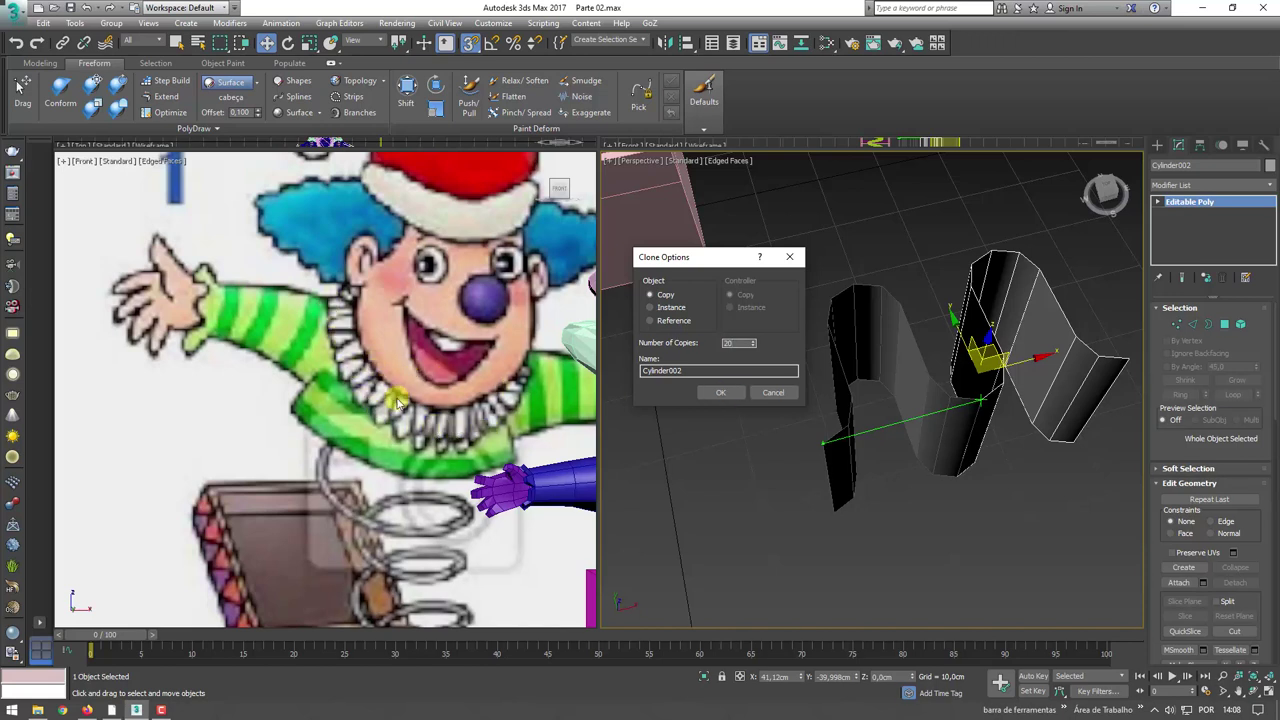
# - Create 28 copies of the pleat in a row beside the original
pyautogui.write('28')
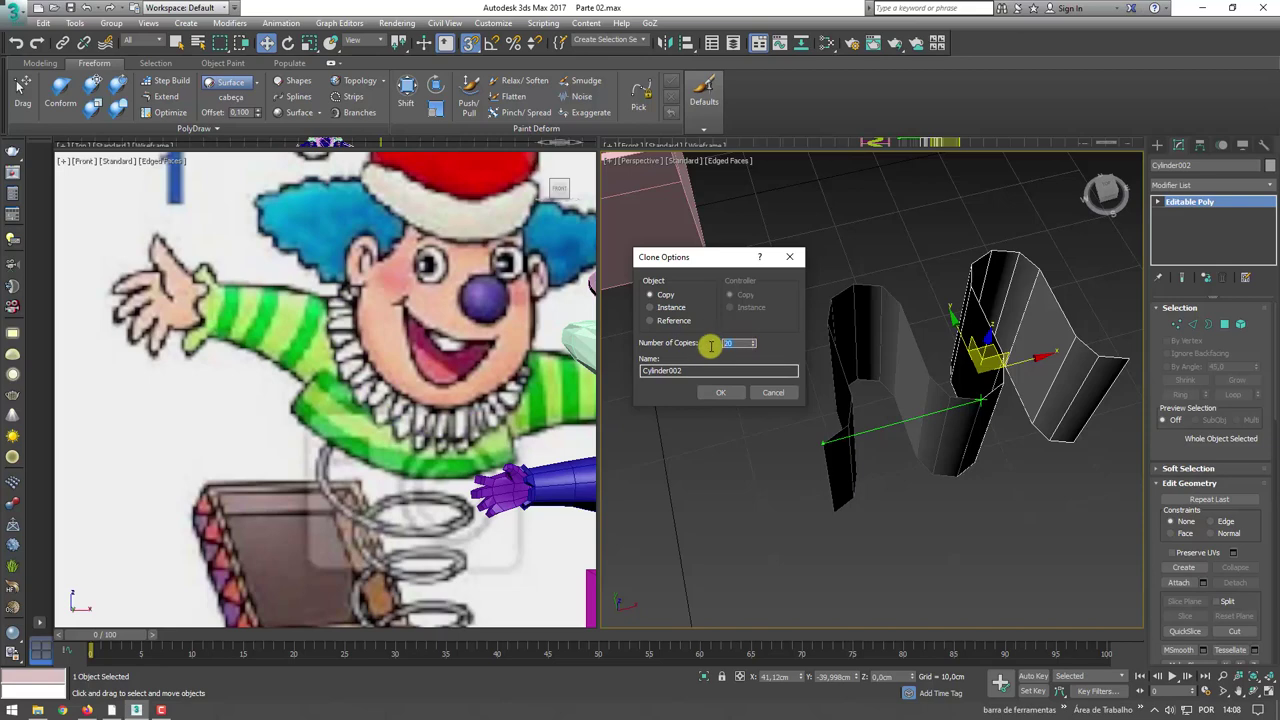
pyautogui.click(728, 393)
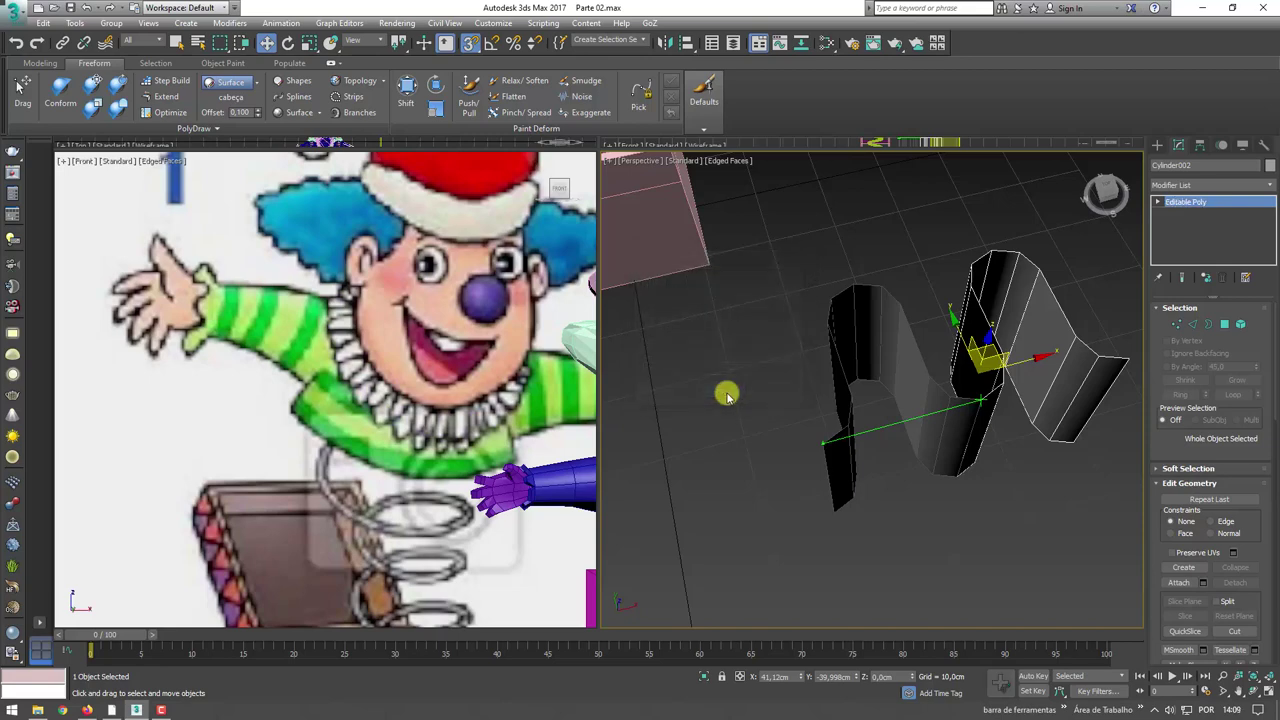
pyautogui.scroll(-5, 792, 432)
pyautogui.scroll(-5, 792, 432)
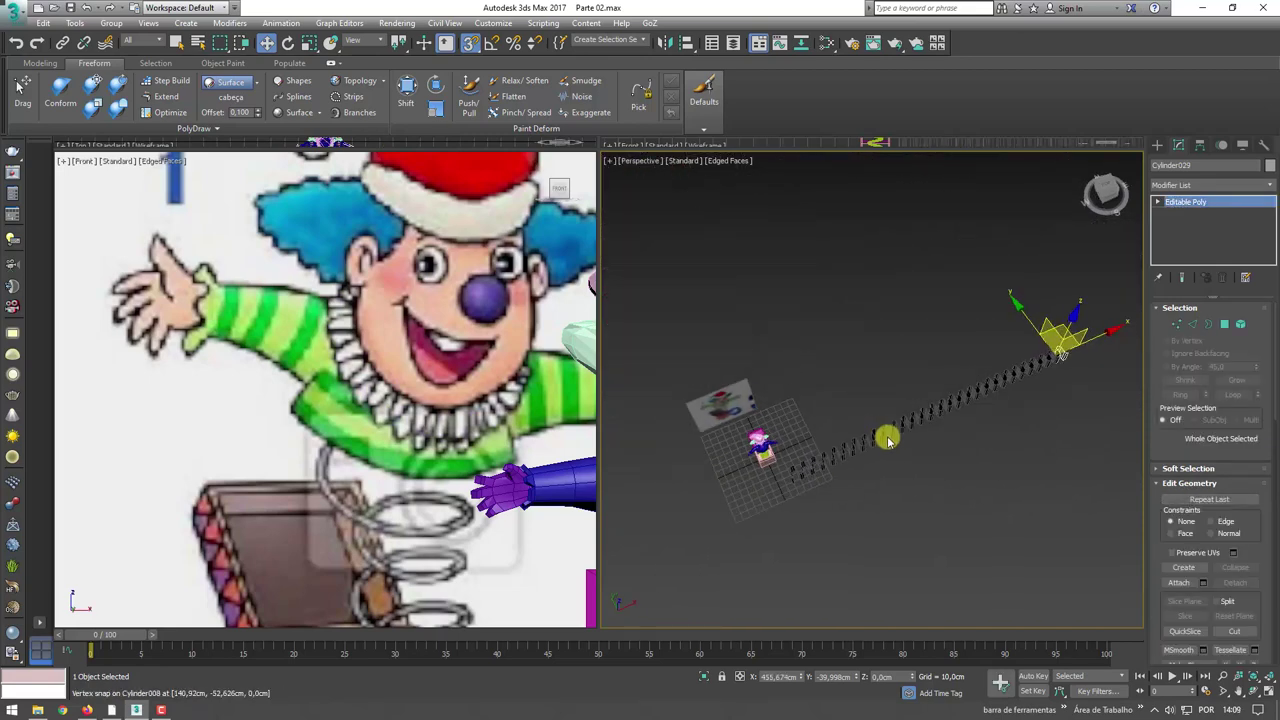
pyautogui.moveTo(886, 434)
pyautogui.keyDown('alt'); pyautogui.mouseDown(button='middle')
pyautogui.moveTo(929, 397)
pyautogui.moveTo(783, 286)
pyautogui.mouseUp(button='middle'); pyautogui.keyUp('alt')
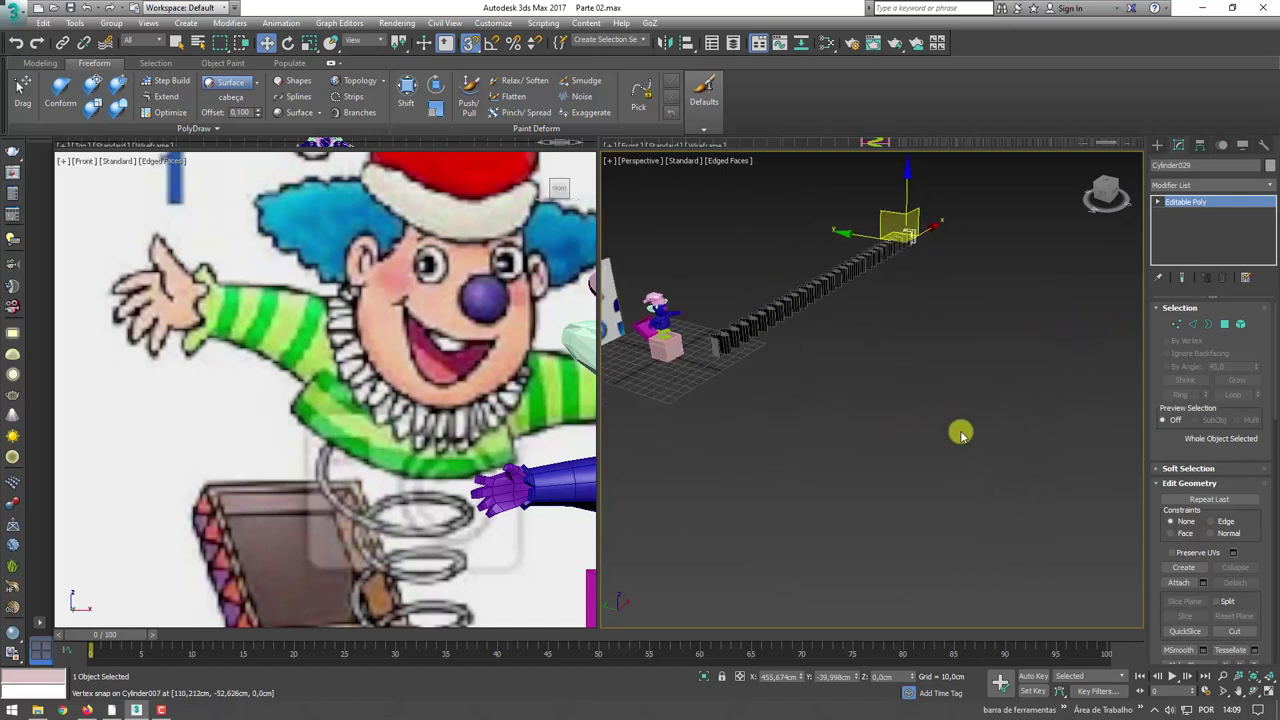
# - Isolate the 29 chain cylinders and select just Cylinder001
pyautogui.moveTo(723, 175); pyautogui.dragTo(722, 172)
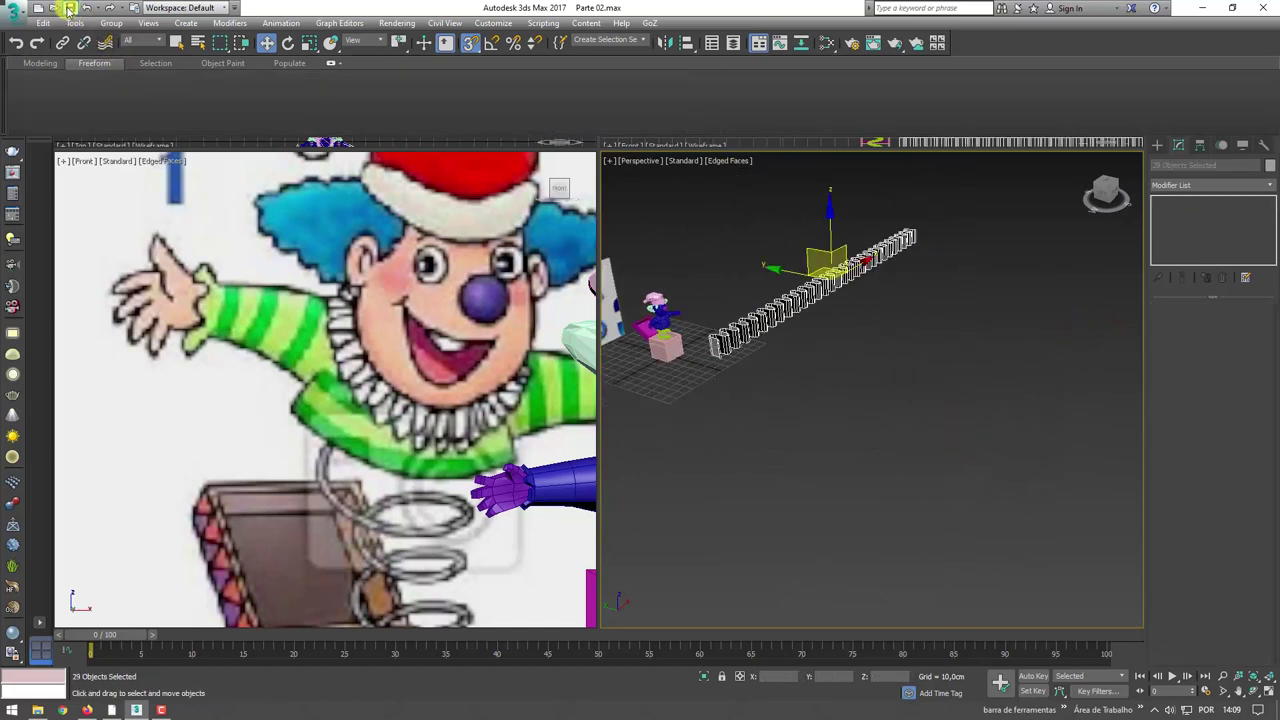
pyautogui.scroll(2, 745, 345)
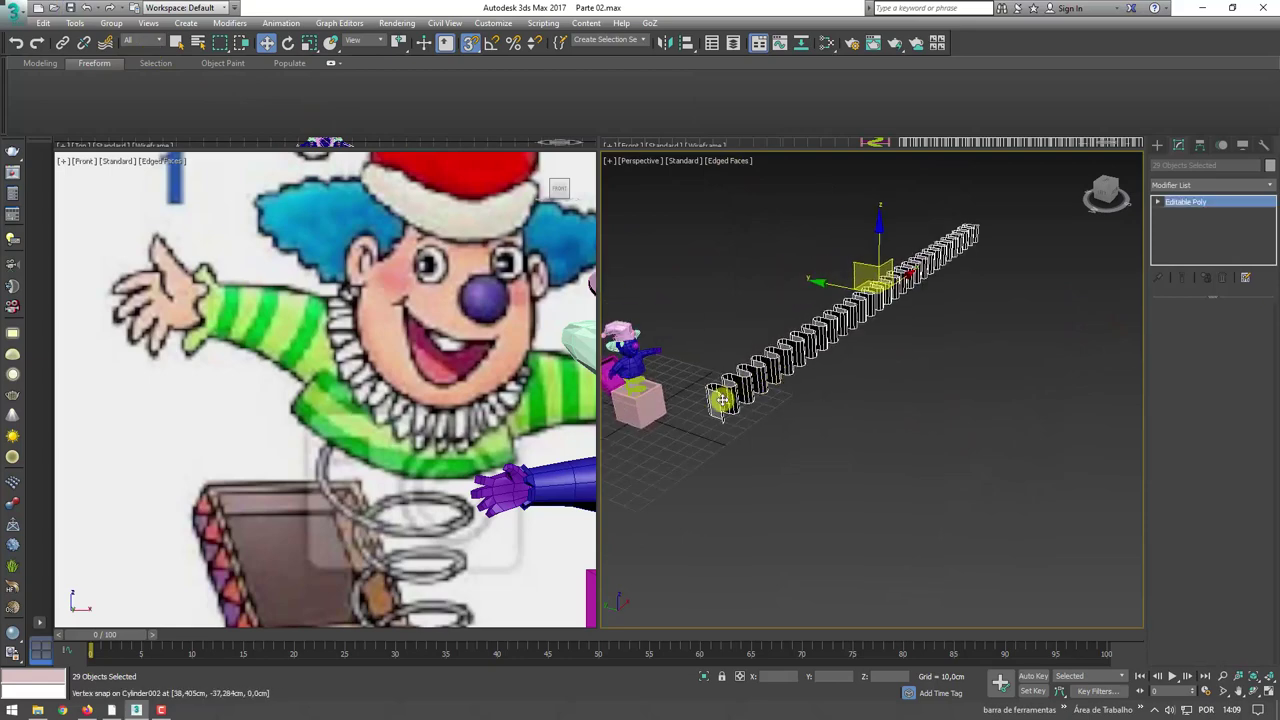
pyautogui.click(722, 400)
pyautogui.moveTo(705, 178); pyautogui.dragTo(704, 176)
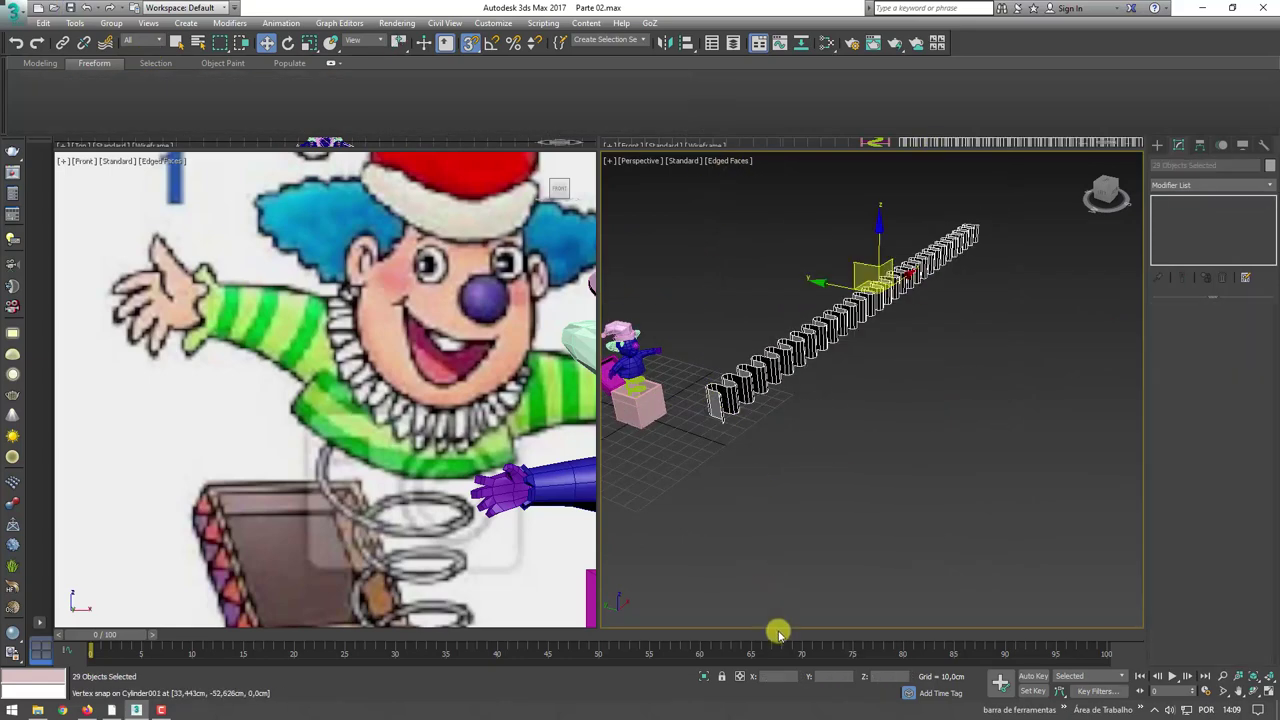
pyautogui.click(706, 678)
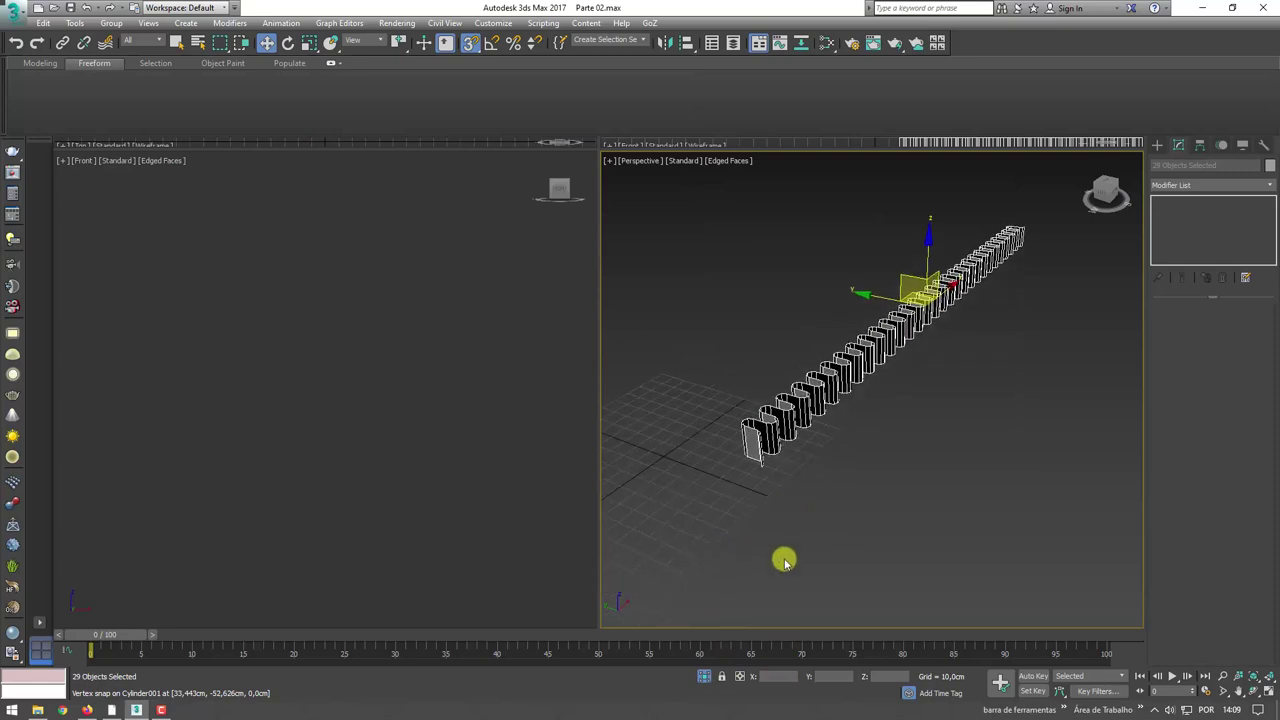
pyautogui.click(770, 452)
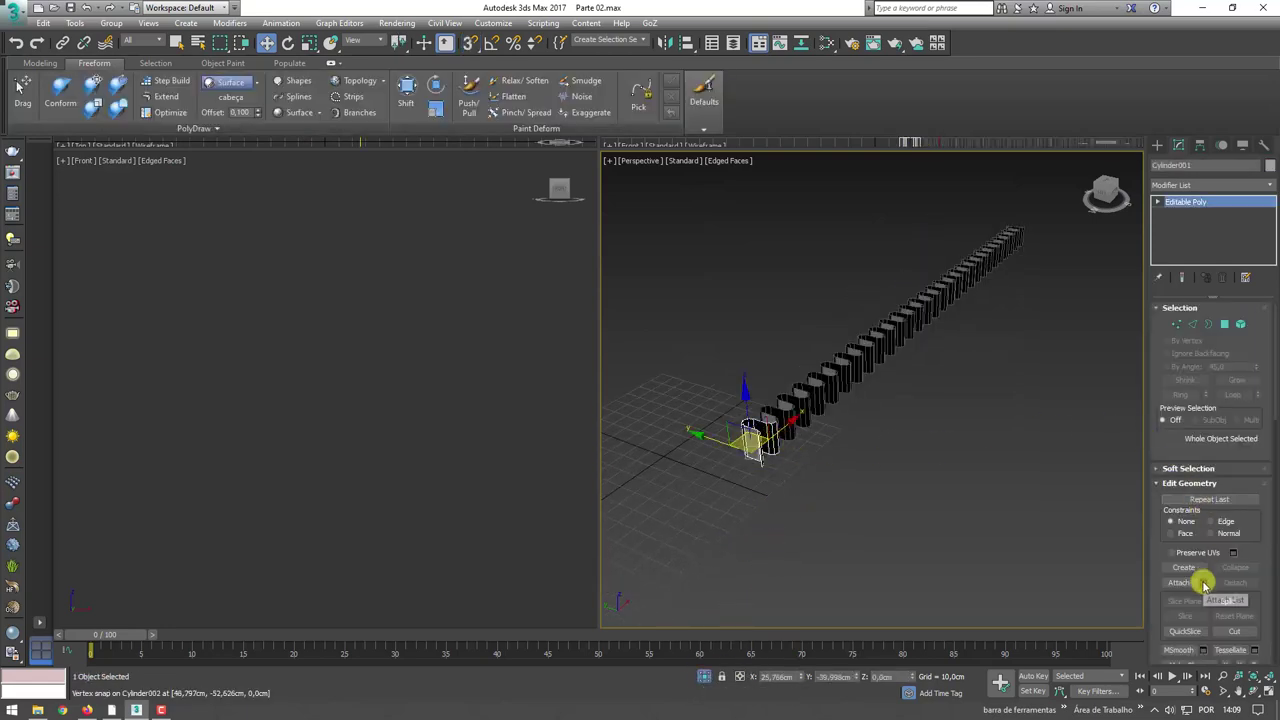
# - Attach Cylinder002 through Cylinder029 to Cylinder001 via the Attach List
pyautogui.click(1203, 583)
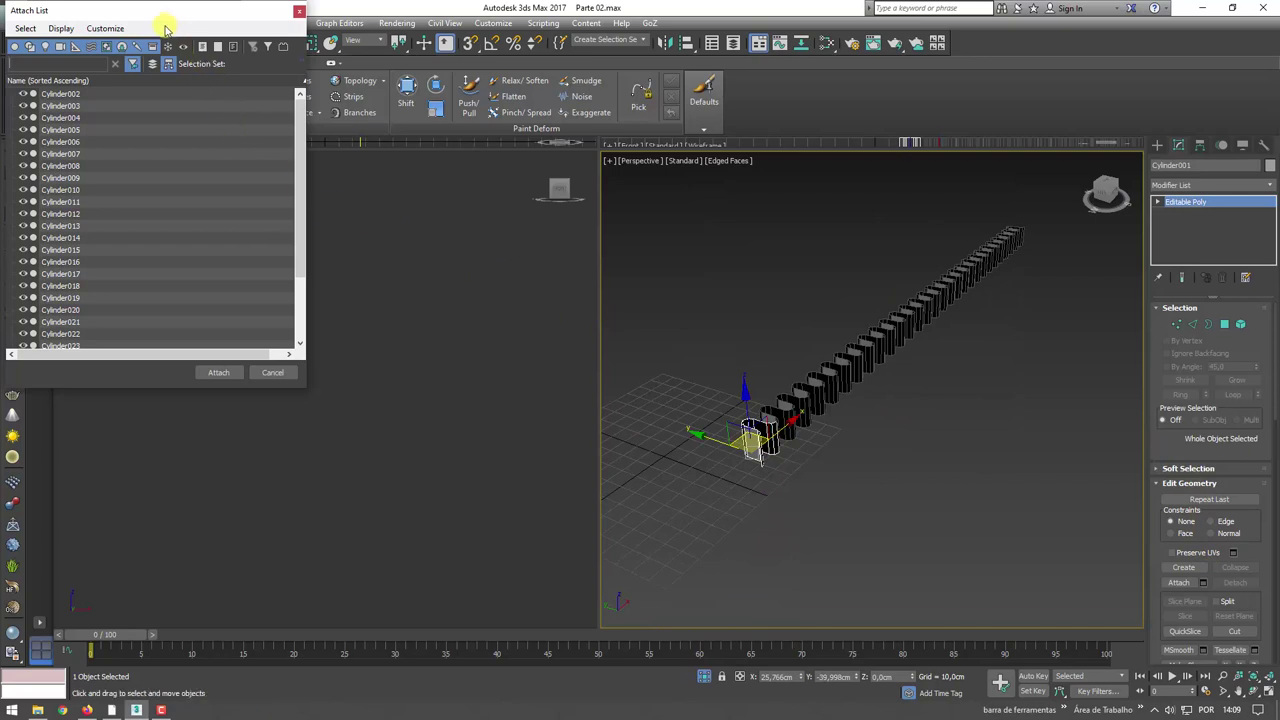
pyautogui.moveTo(170, 22); pyautogui.dragTo(685, 185)
pyautogui.click(585, 257)
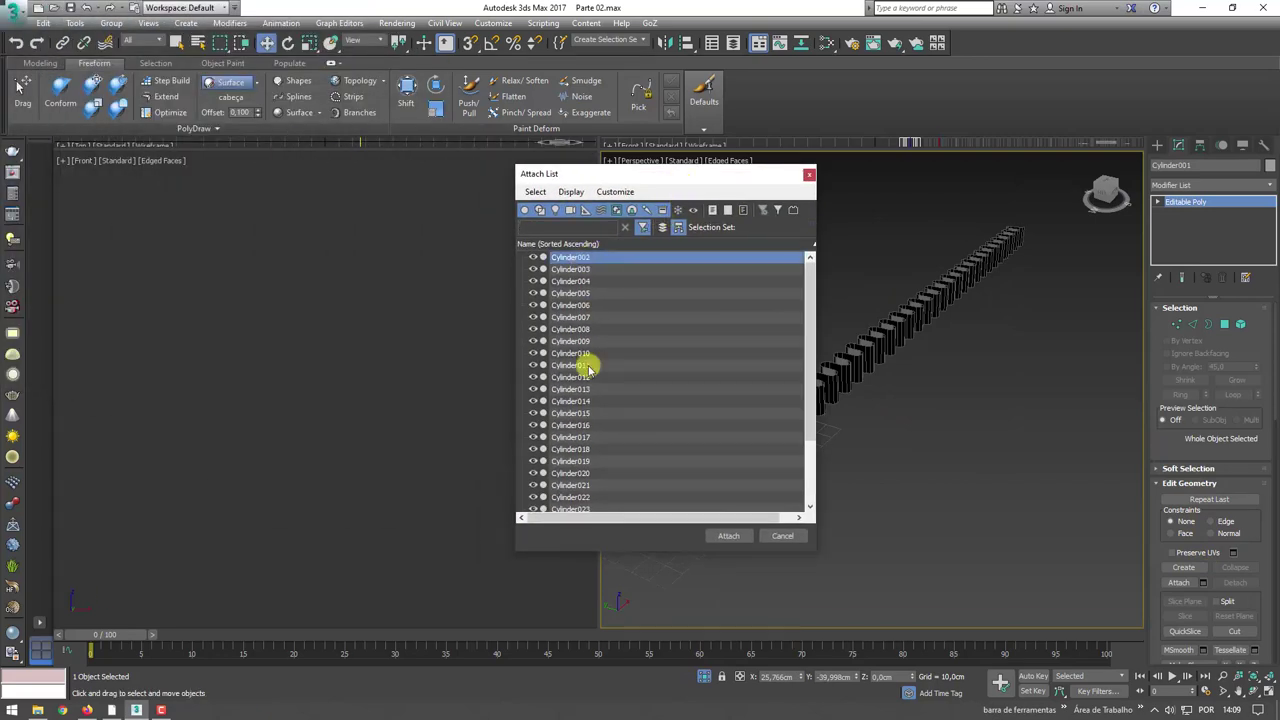
pyautogui.moveTo(813, 325); pyautogui.dragTo(737, 482)
pyautogui.keyDown('shift'); pyautogui.click(575, 500); pyautogui.keyUp('shift')
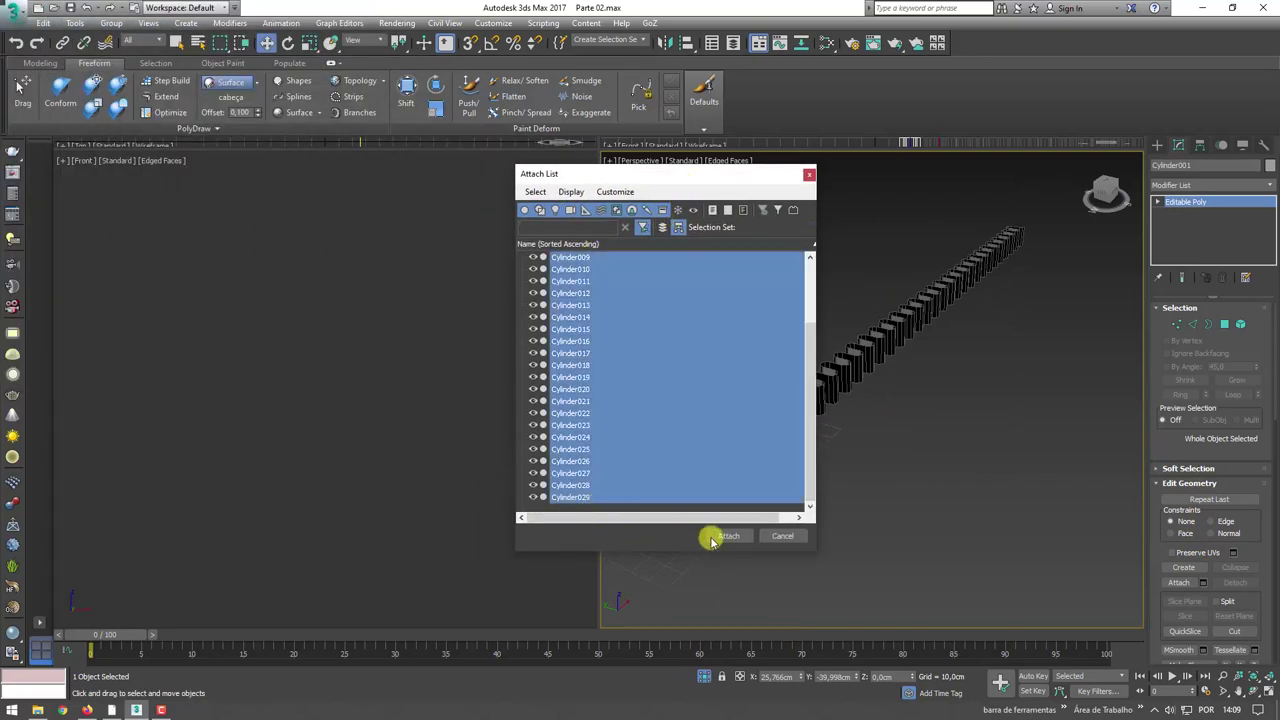
pyautogui.click(712, 535)
pyautogui.moveTo(793, 488)
pyautogui.keyDown('alt'); pyautogui.mouseDown(button='middle')
pyautogui.moveTo(906, 471)
pyautogui.moveTo(849, 394)
pyautogui.mouseUp(button='middle'); pyautogui.keyUp('alt')
pyautogui.scroll(3, 871, 366)
pyautogui.scroll(3, 871, 366)
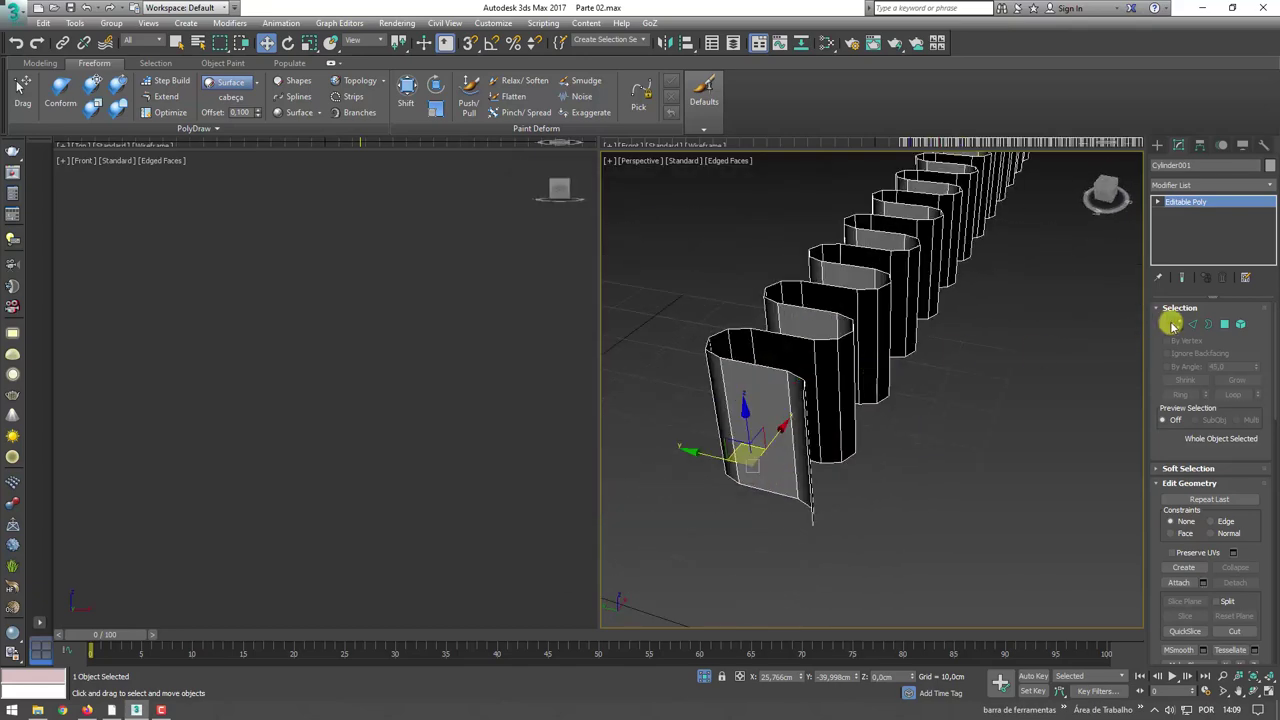
# - Select all 638 vertices of the merged chain and weld the coincident ones
pyautogui.click(1176, 324)
pyautogui.click(851, 331)
pyautogui.keyDown('alt'); pyautogui.moveTo(900, 343); pyautogui.dragTo(860, 338, button='middle'); pyautogui.keyUp('alt')
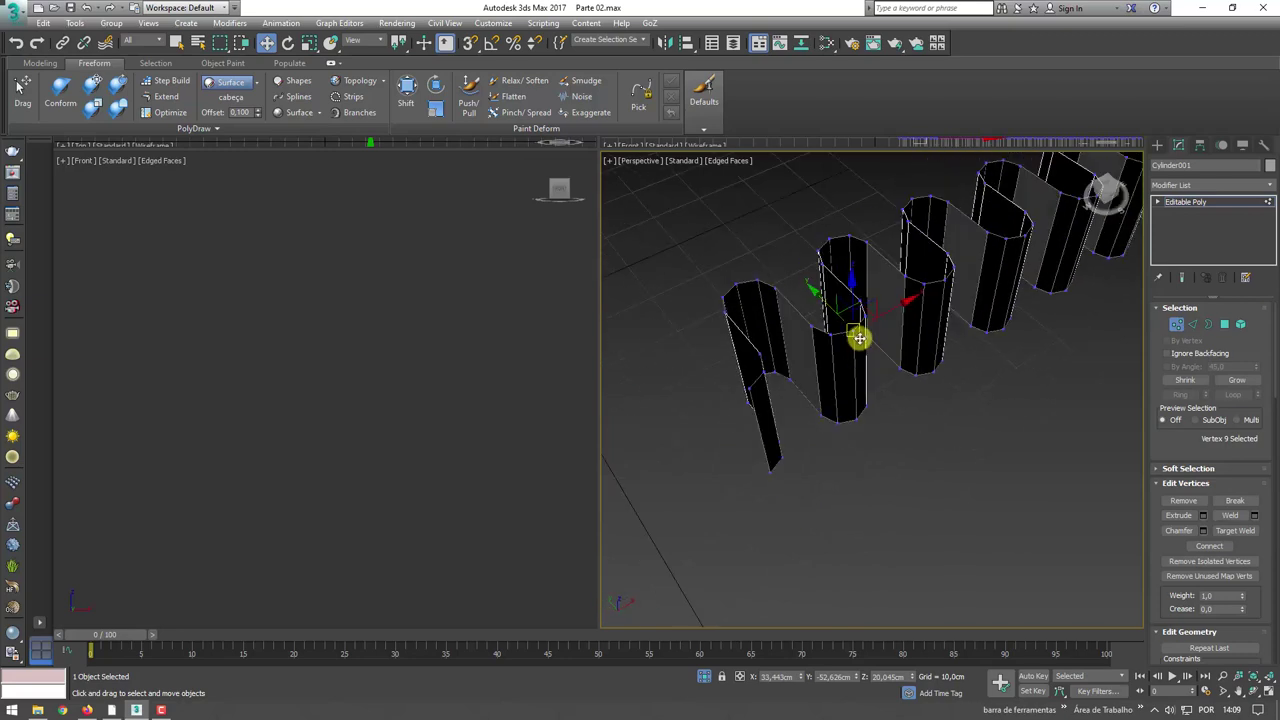
pyautogui.scroll(4, 859, 338)
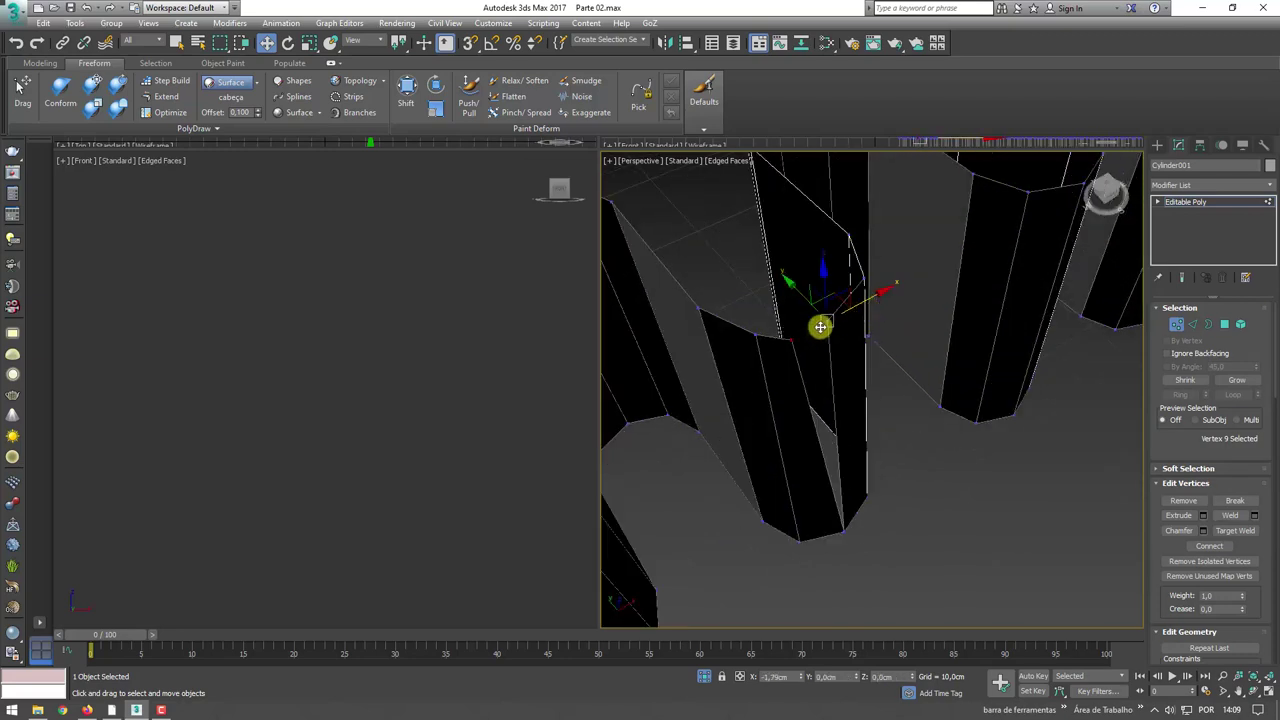
pyautogui.scroll(-6, 872, 358)
pyautogui.moveTo(883, 363)
pyautogui.keyDown('alt'); pyautogui.mouseDown(button='middle')
pyautogui.moveTo(986, 380)
pyautogui.moveTo(1014, 477)
pyautogui.mouseUp(button='middle'); pyautogui.keyUp('alt')
pyautogui.moveTo(1014, 477); pyautogui.dragTo(735, 180)
pyautogui.moveTo(940, 268); pyautogui.dragTo(914, 366, button='middle')
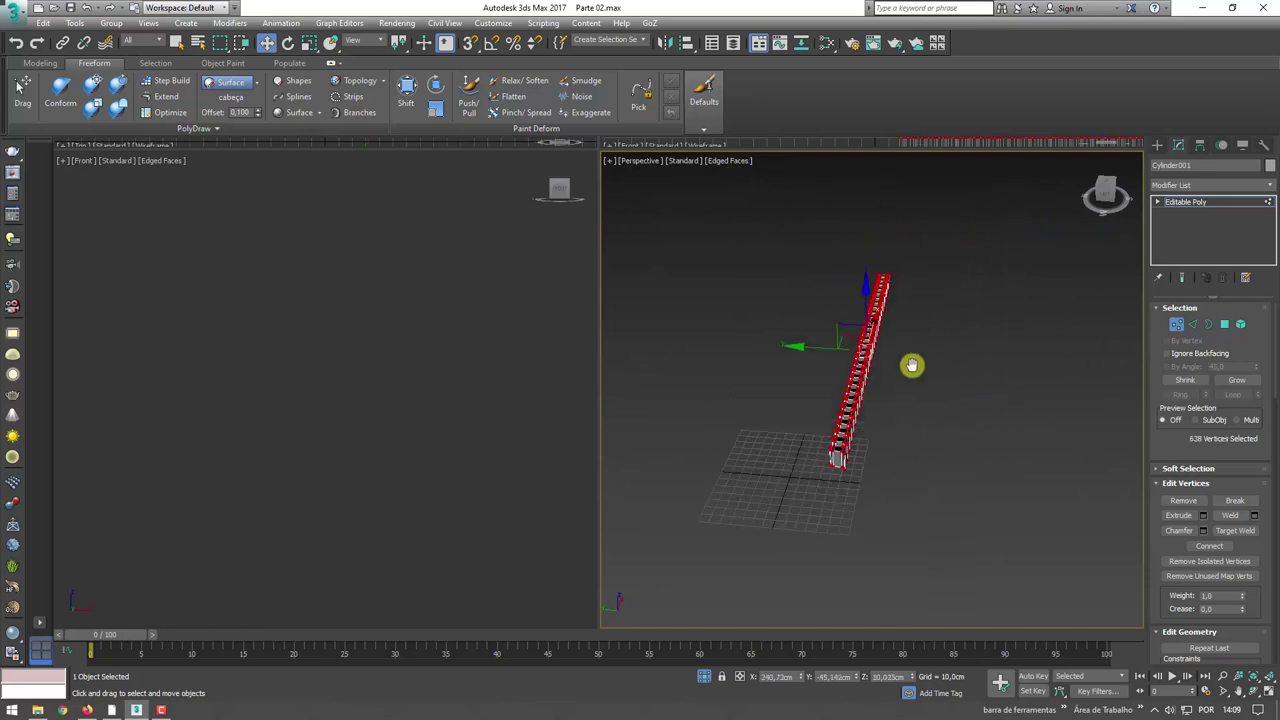
pyautogui.moveTo(1159, 455); pyautogui.dragTo(1154, 285)
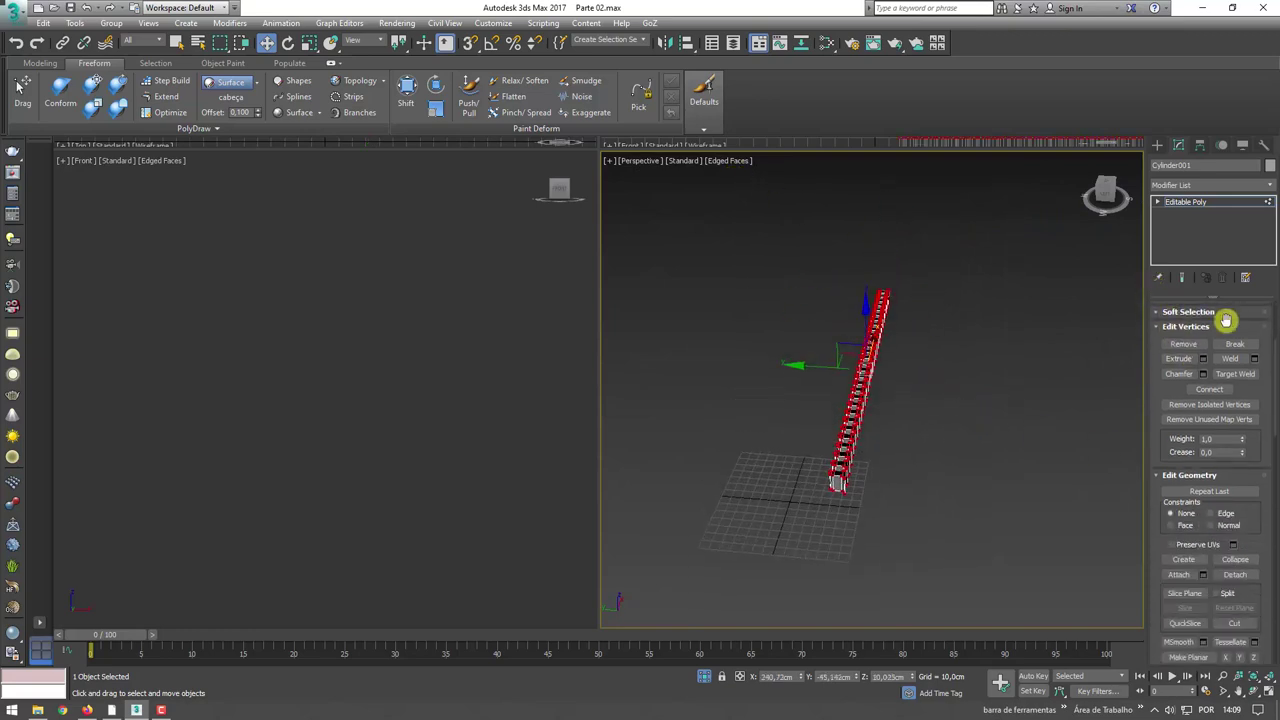
pyautogui.click(1234, 359)
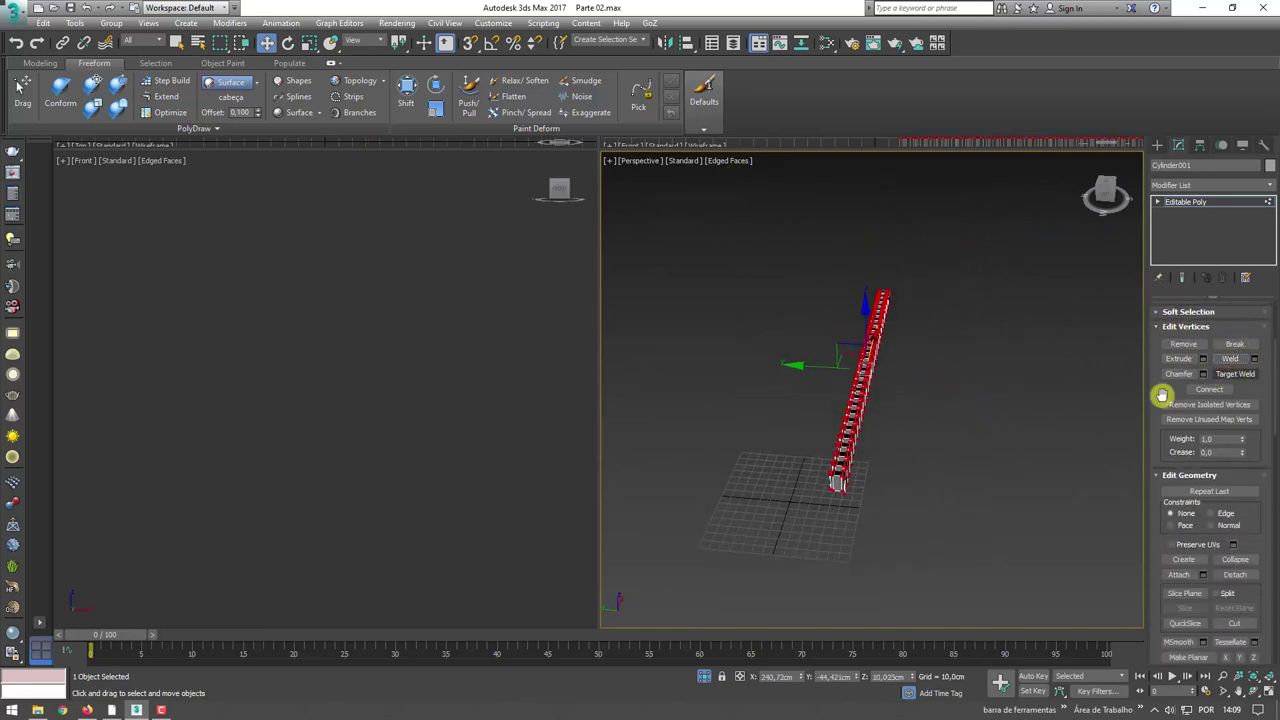
pyautogui.moveTo(887, 455)
pyautogui.keyDown('alt'); pyautogui.mouseDown(button='middle')
pyautogui.moveTo(811, 454)
pyautogui.moveTo(829, 389)
pyautogui.mouseUp(button='middle'); pyautogui.keyUp('alt')
pyautogui.click(1192, 206)
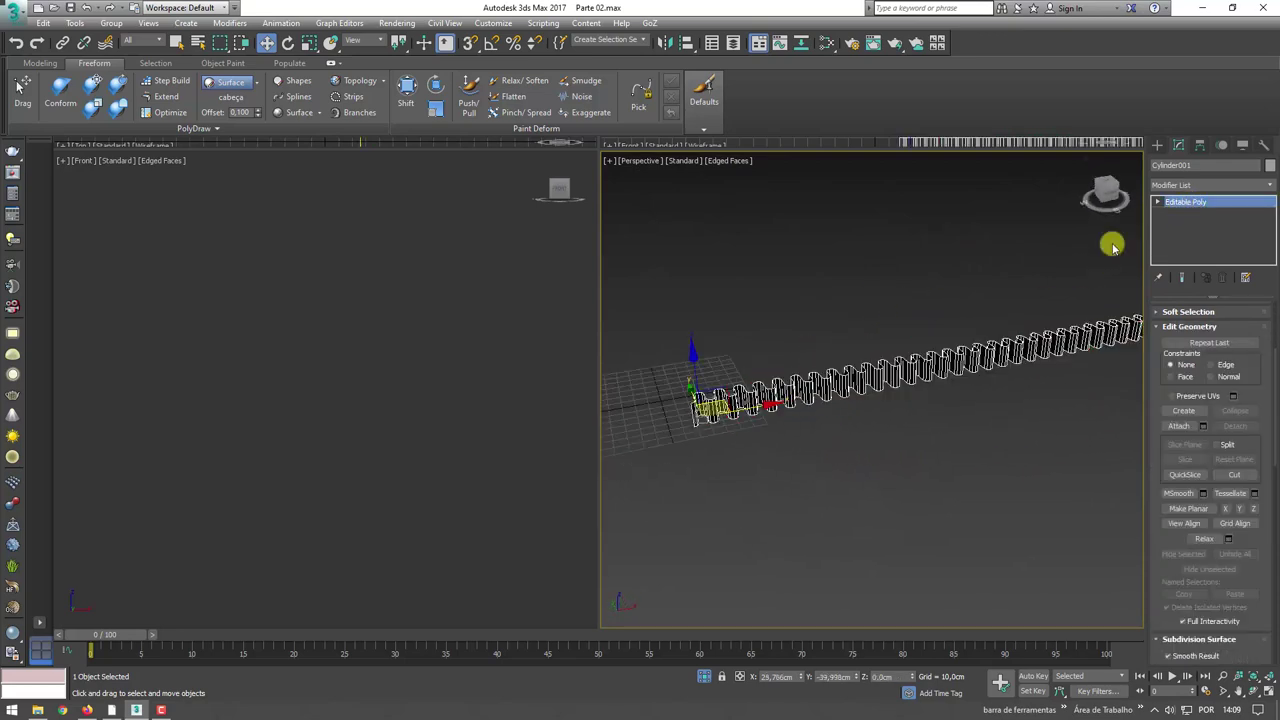
pyautogui.keyDown('alt'); pyautogui.moveTo(1108, 243); pyautogui.dragTo(1000, 283, button='middle'); pyautogui.keyUp('alt')
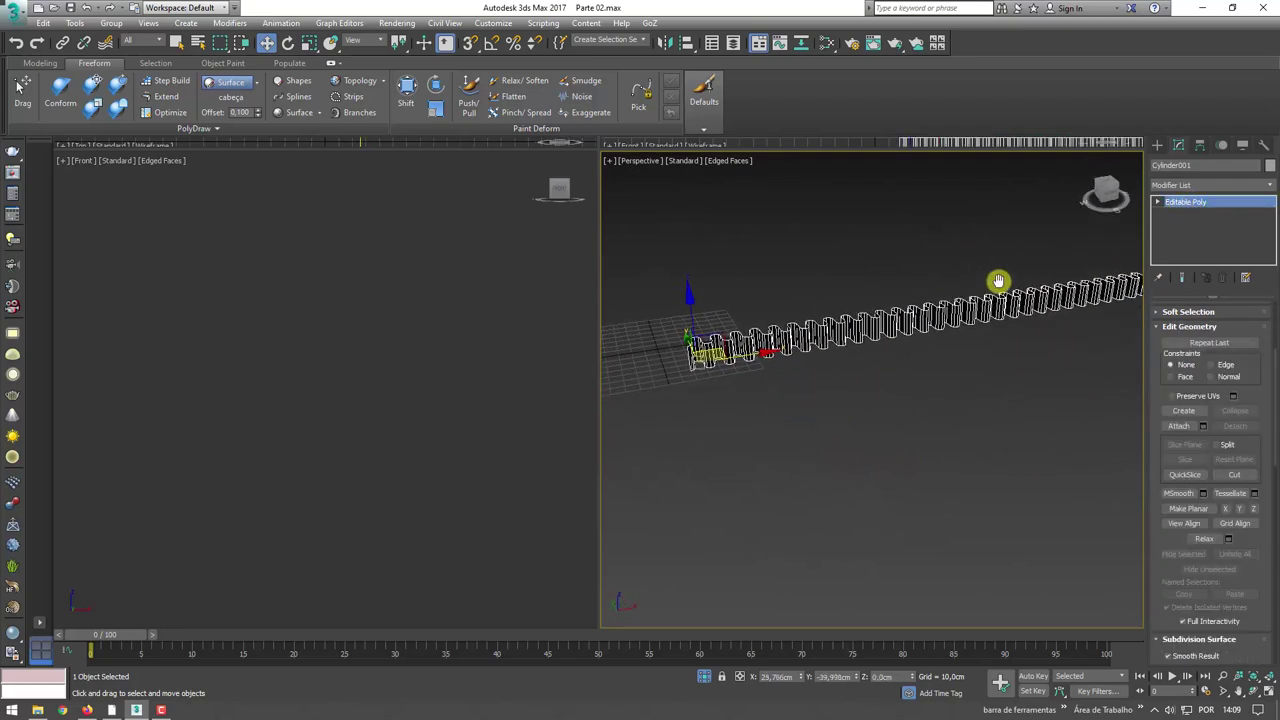
# - Add a Bend modifier with Bend Axis X and an Angle of 360
pyautogui.click(1268, 185)
pyautogui.scroll(-3, 1268, 220)
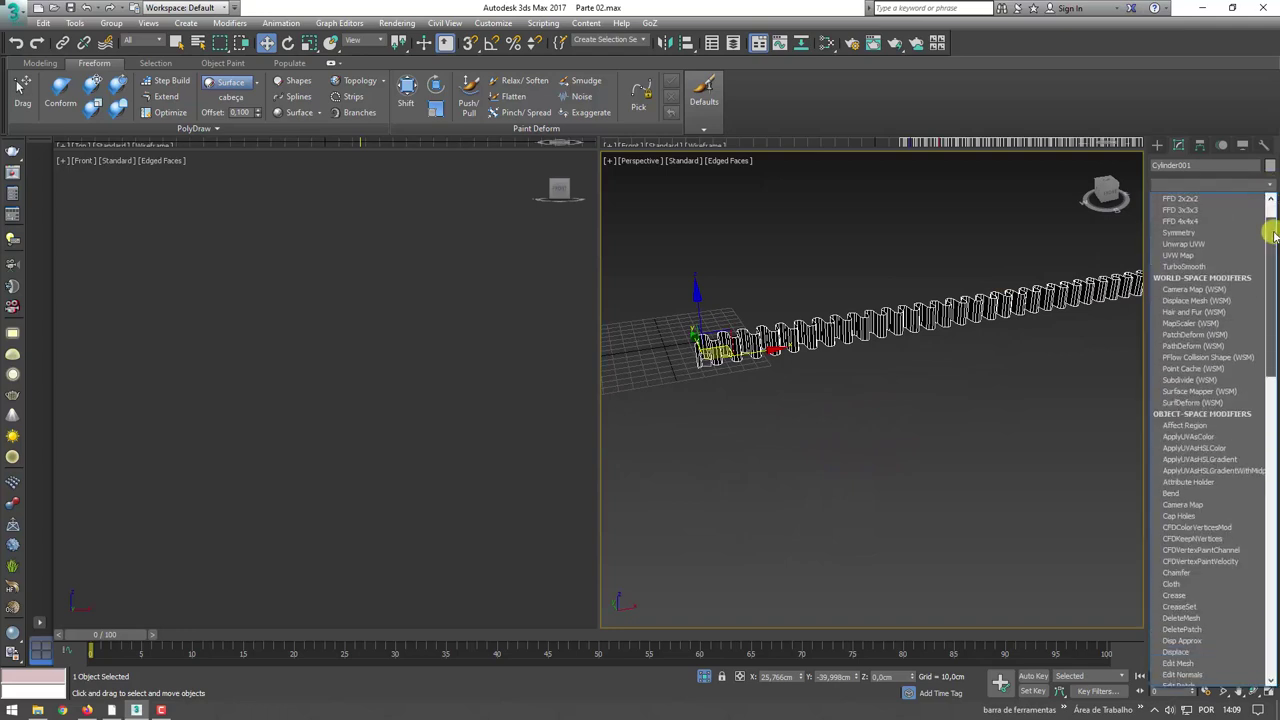
pyautogui.click(1181, 494)
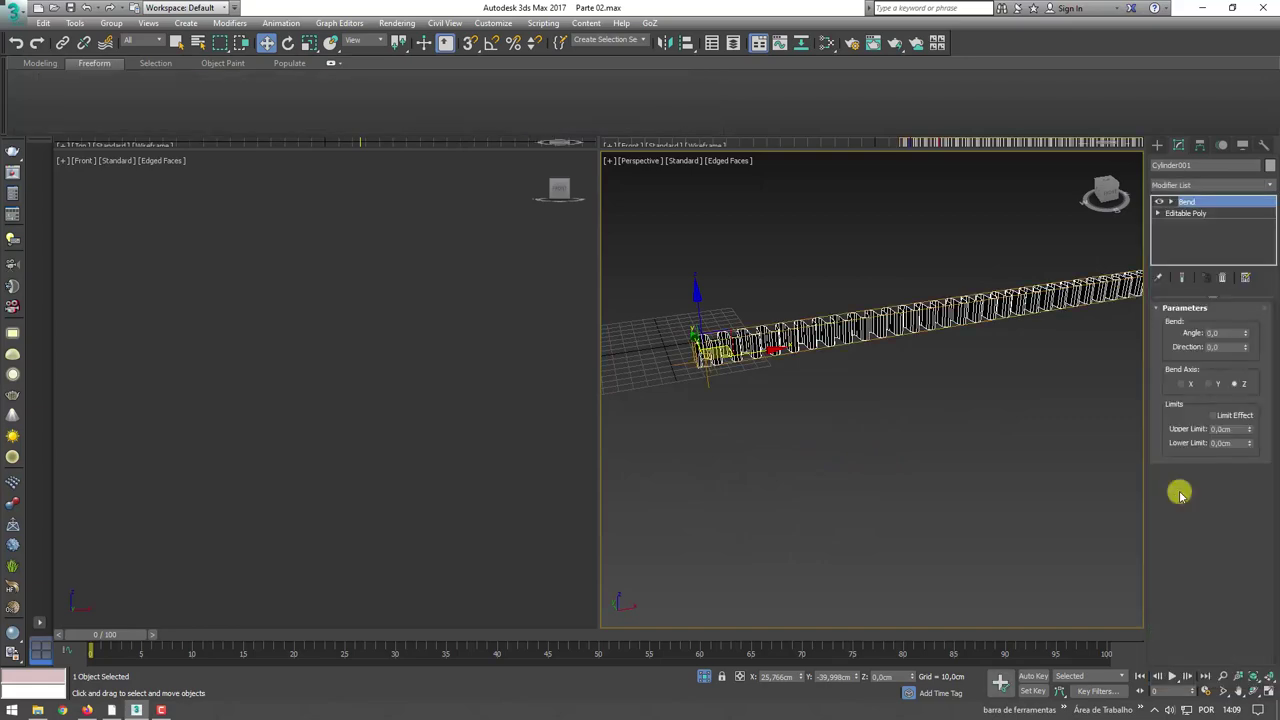
pyautogui.moveTo(945, 403); pyautogui.dragTo(934, 374, button='middle')
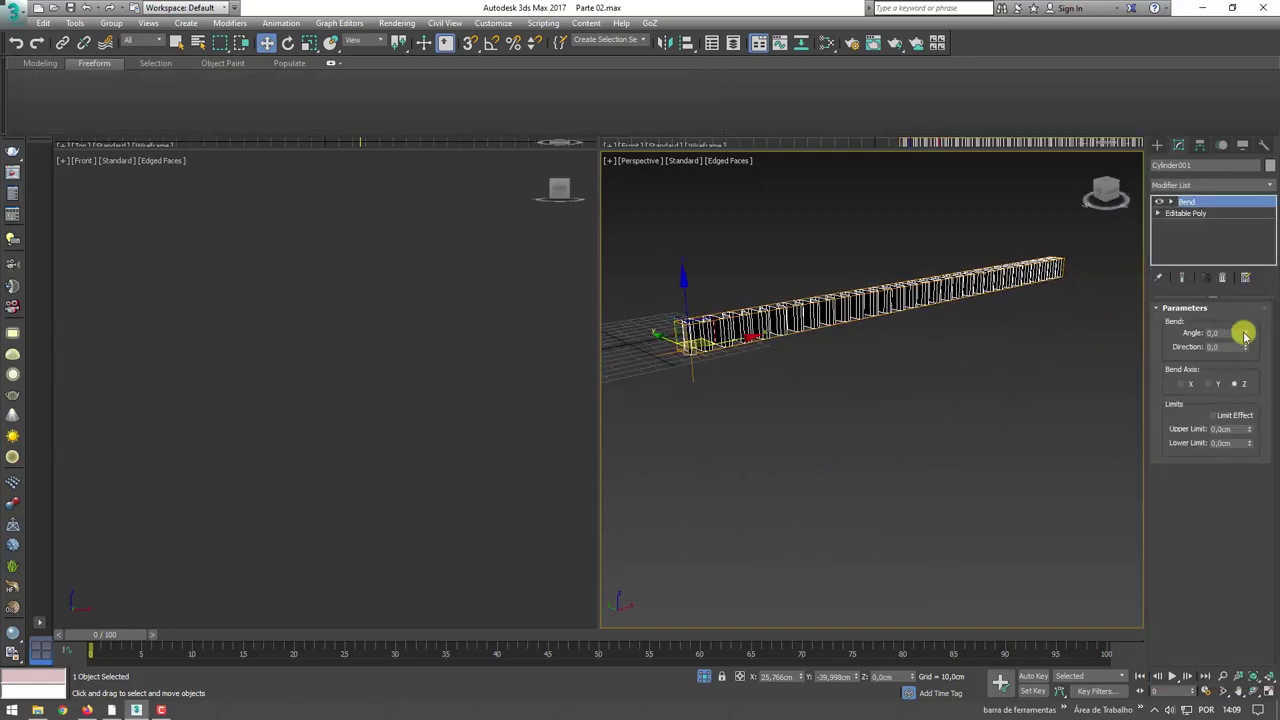
pyautogui.moveTo(1245, 336); pyautogui.dragTo(1236, 204)
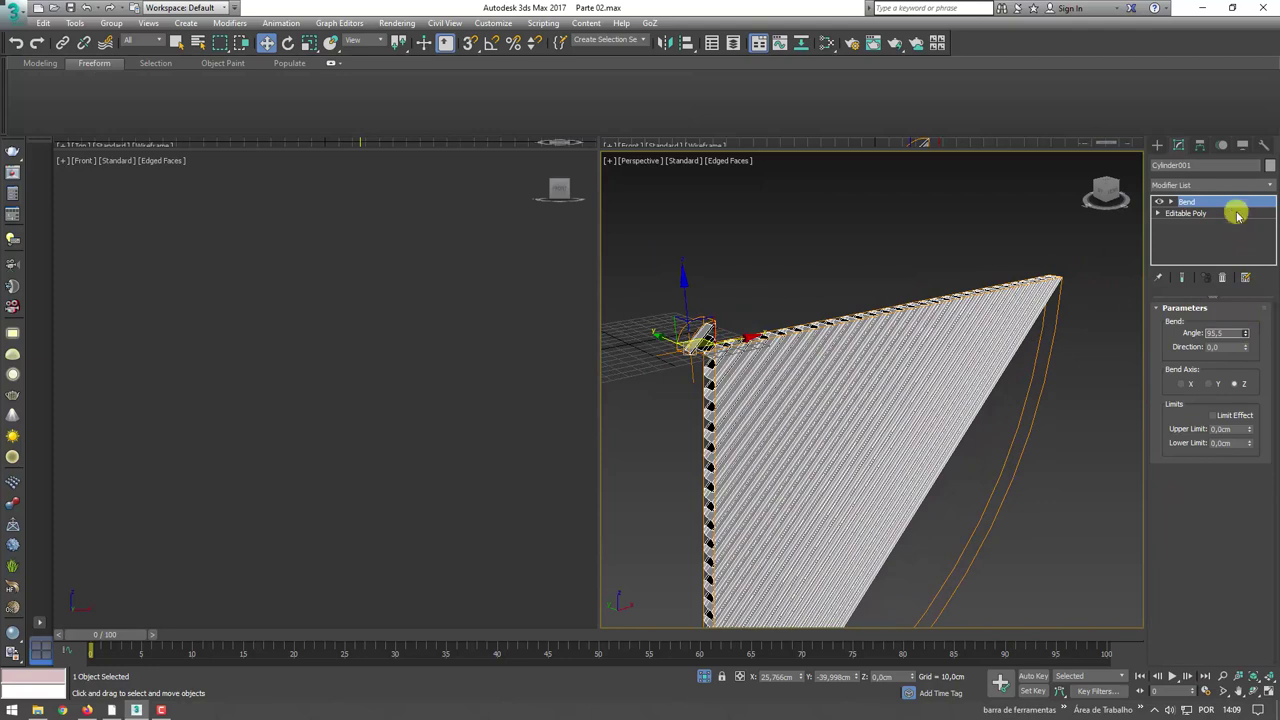
pyautogui.click(1208, 385)
pyautogui.click(1183, 385)
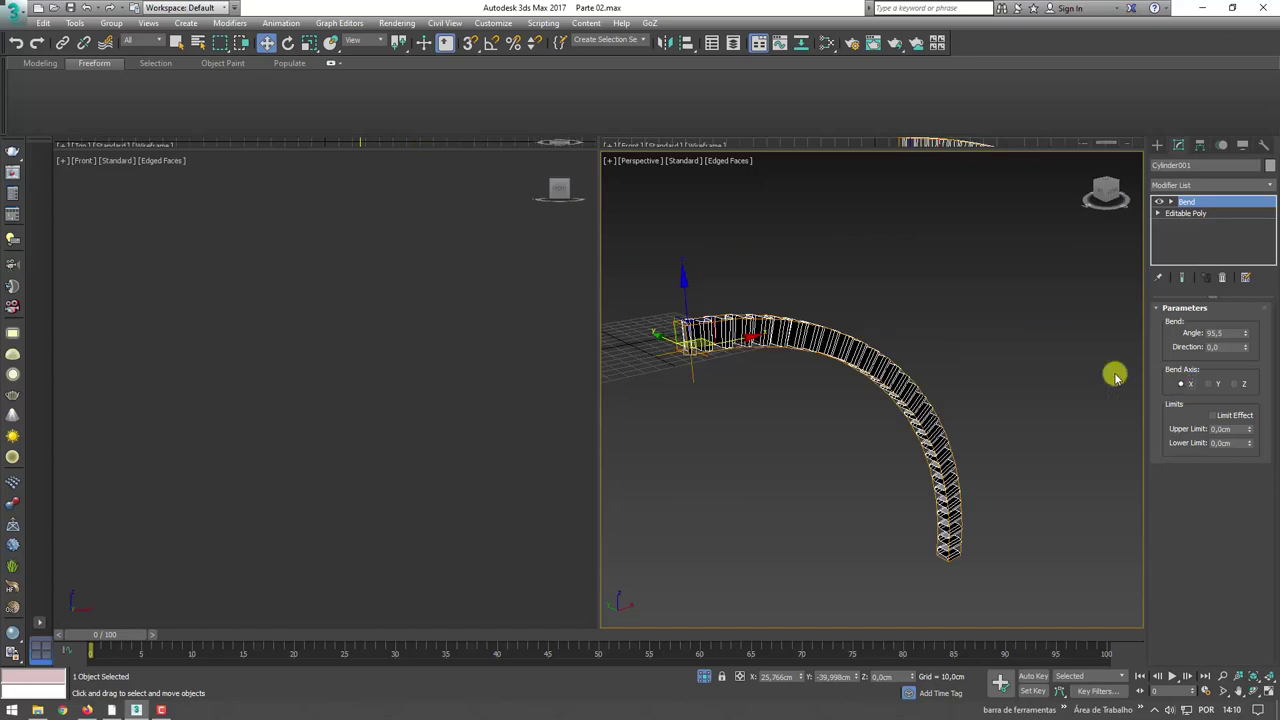
pyautogui.moveTo(1236, 335)
pyautogui.mouseDown()
pyautogui.moveTo(1190, 333)
pyautogui.moveTo(1208, 708)
pyautogui.mouseUp()
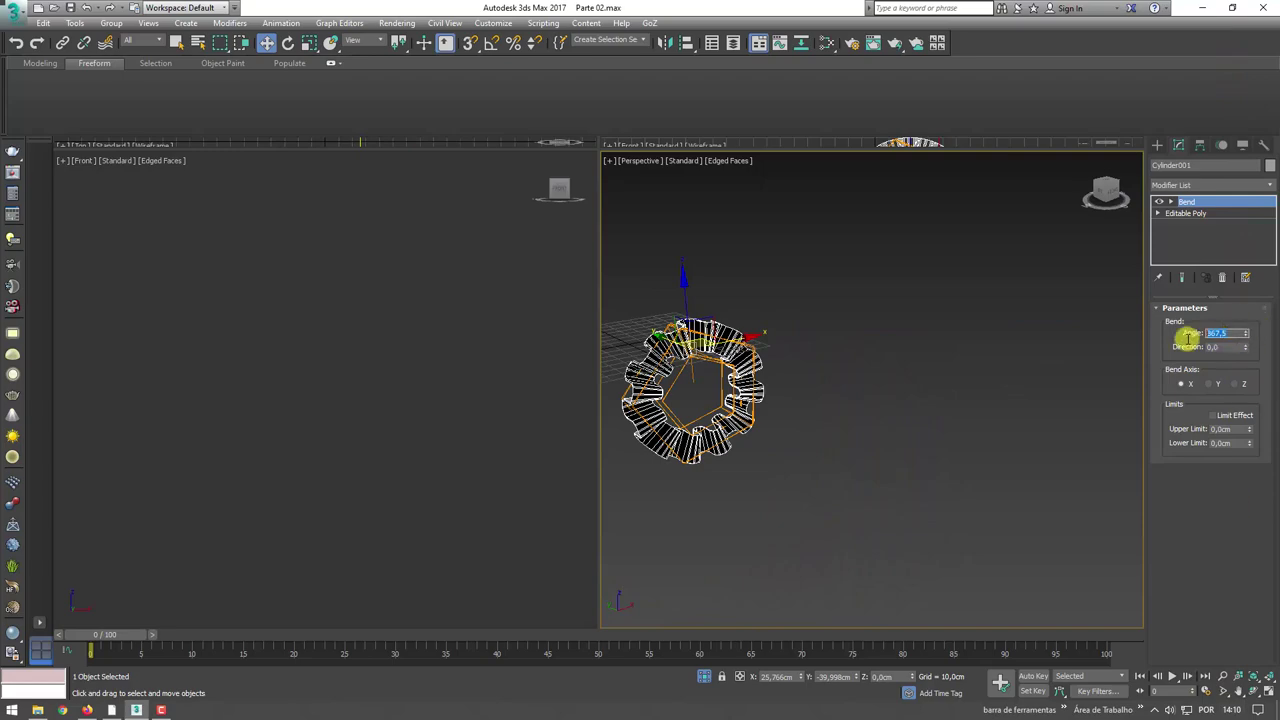
pyautogui.write('360')
pyautogui.press('Return')
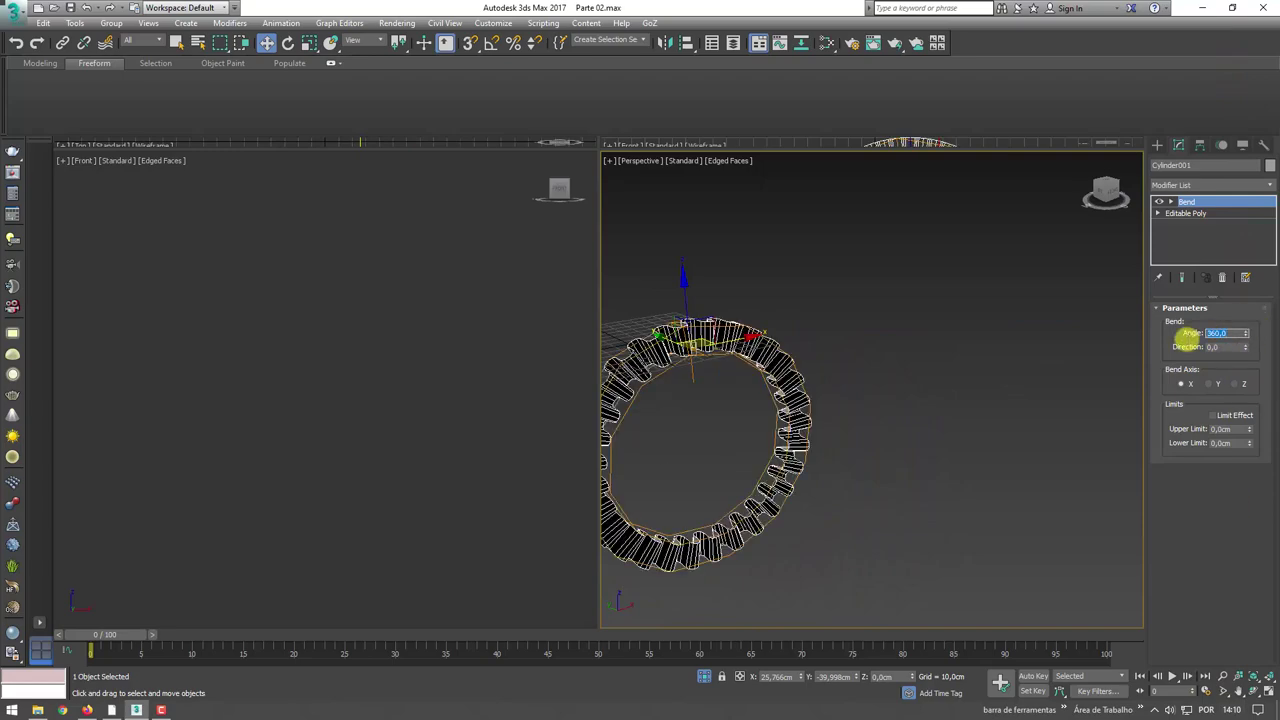
# - Convert the bent ring to Editable Poly and weld all its seam vertices
pyautogui.moveTo(751, 353)
pyautogui.keyDown('alt'); pyautogui.mouseDown(button='middle')
pyautogui.moveTo(729, 406)
pyautogui.moveTo(1006, 420)
pyautogui.mouseUp(button='middle'); pyautogui.keyUp('alt')
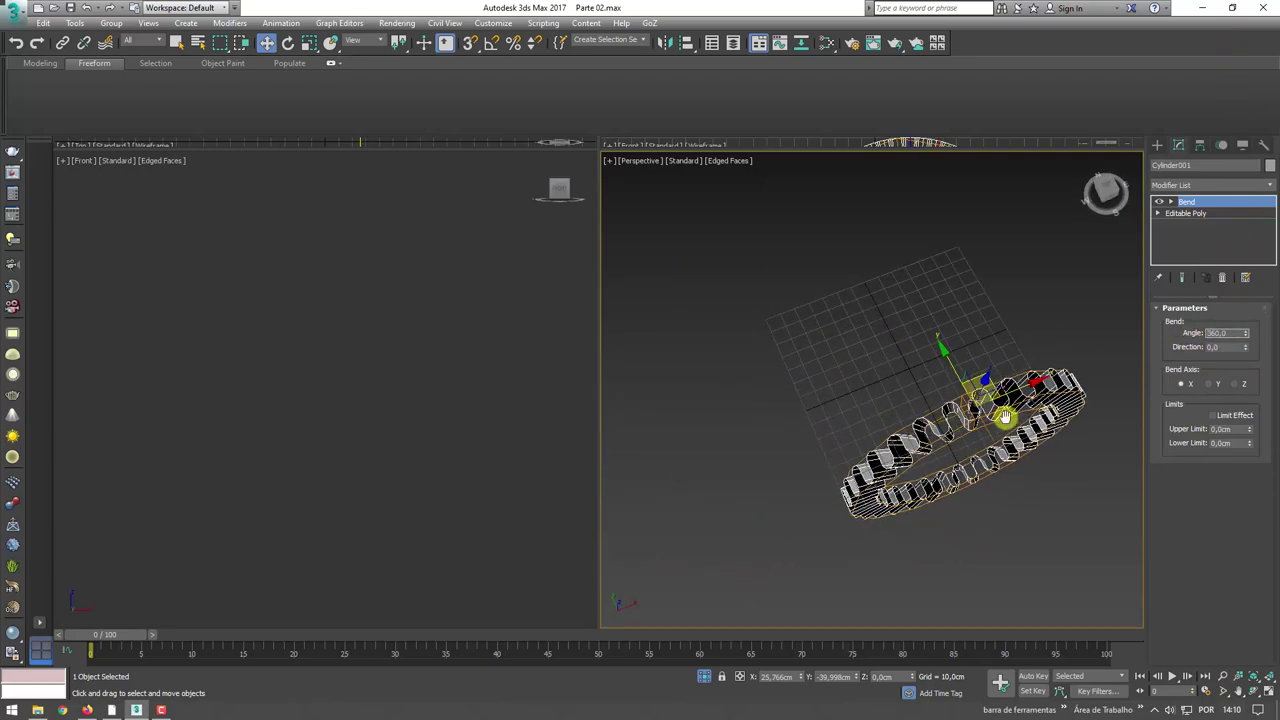
pyautogui.scroll(5, 975, 408)
pyautogui.scroll(-5, 975, 408)
pyautogui.rightClick(934, 372)
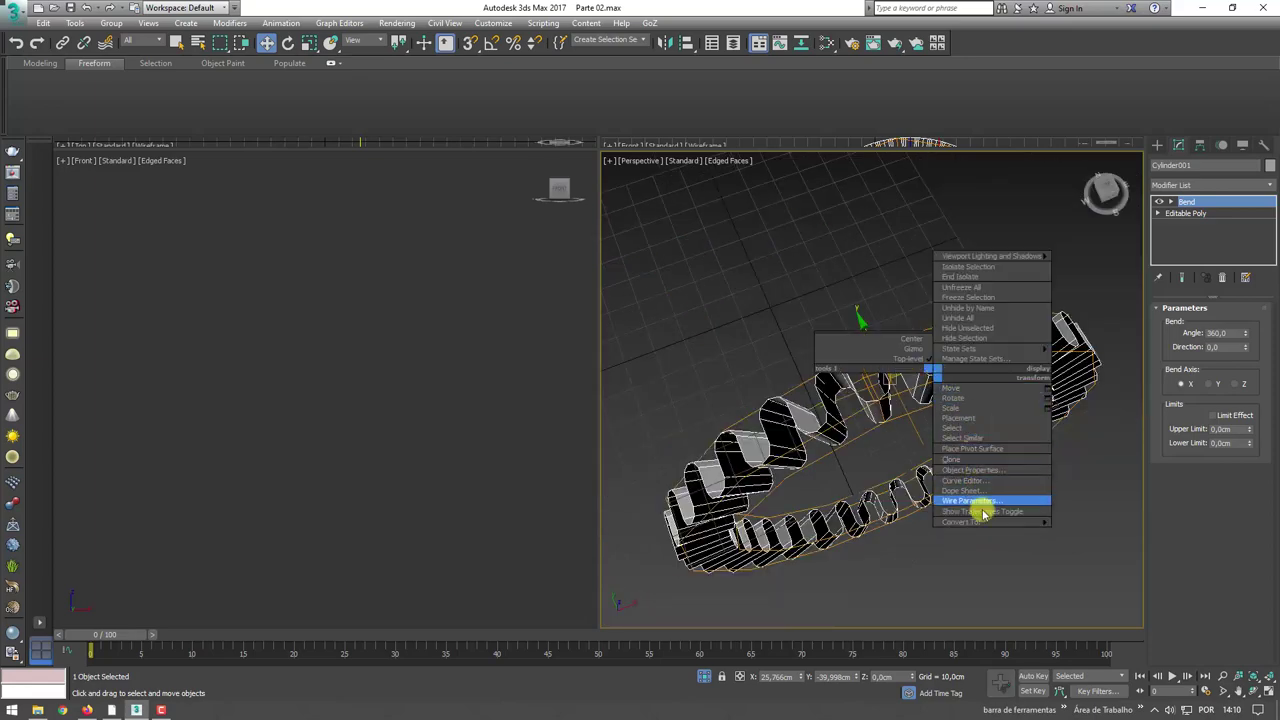
pyautogui.click(1070, 531)
pyautogui.scroll(-3, 1023, 477)
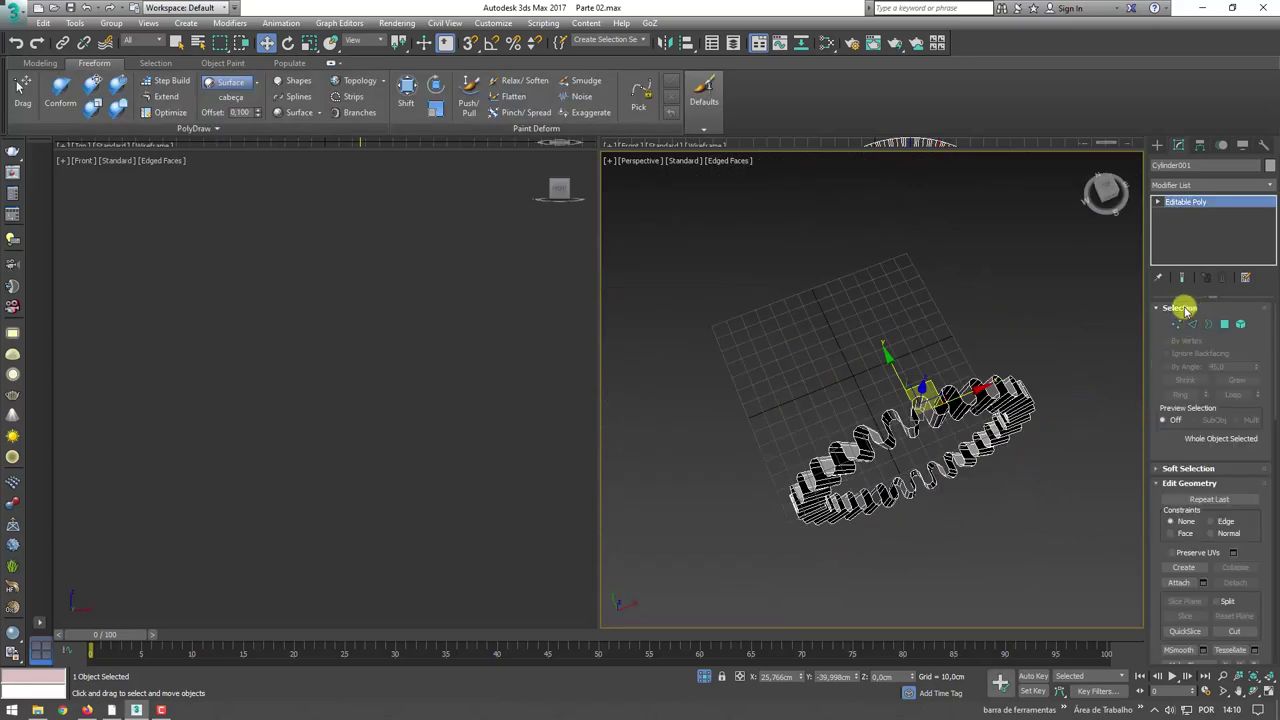
pyautogui.click(1176, 323)
pyautogui.moveTo(1100, 317); pyautogui.dragTo(805, 553)
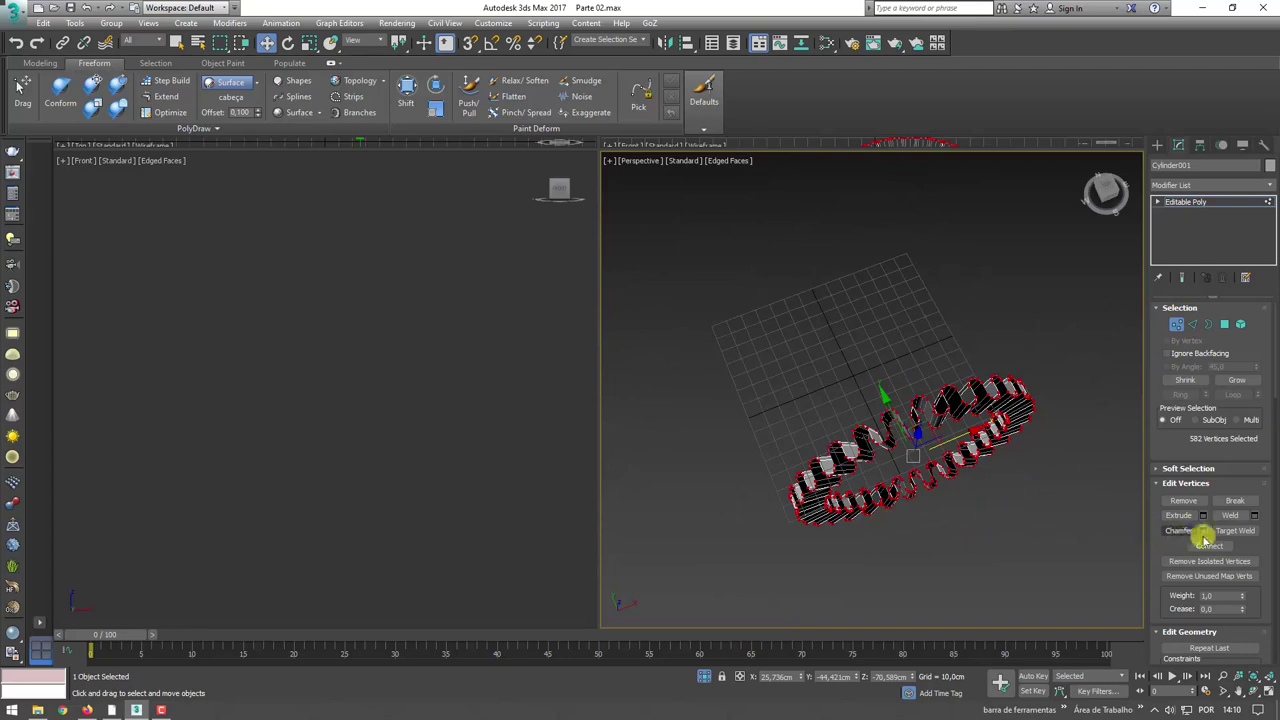
pyautogui.click(1232, 515)
# - Shift-scale the ring's open border inward to fill the inner opening
pyautogui.moveTo(1100, 517)
pyautogui.keyDown('alt'); pyautogui.mouseDown(button='middle')
pyautogui.moveTo(1052, 476)
pyautogui.moveTo(1104, 412)
pyautogui.mouseUp(button='middle'); pyautogui.keyUp('alt')
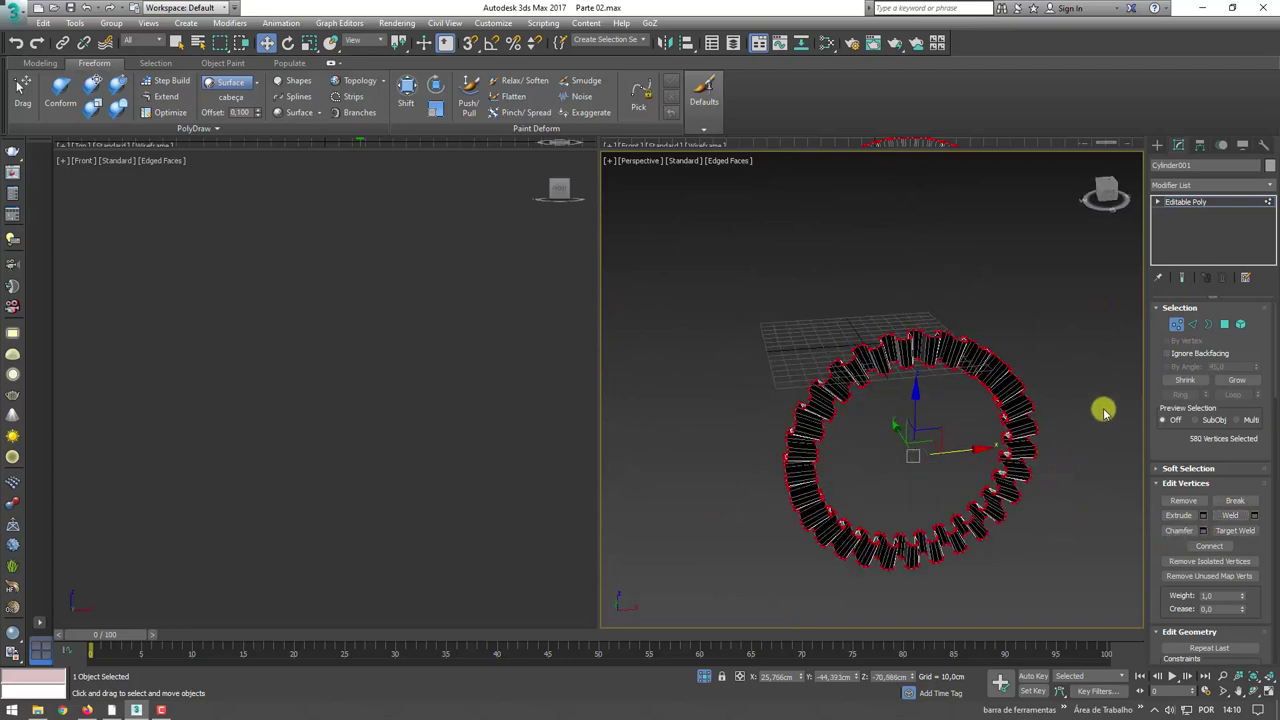
pyautogui.click(1208, 325)
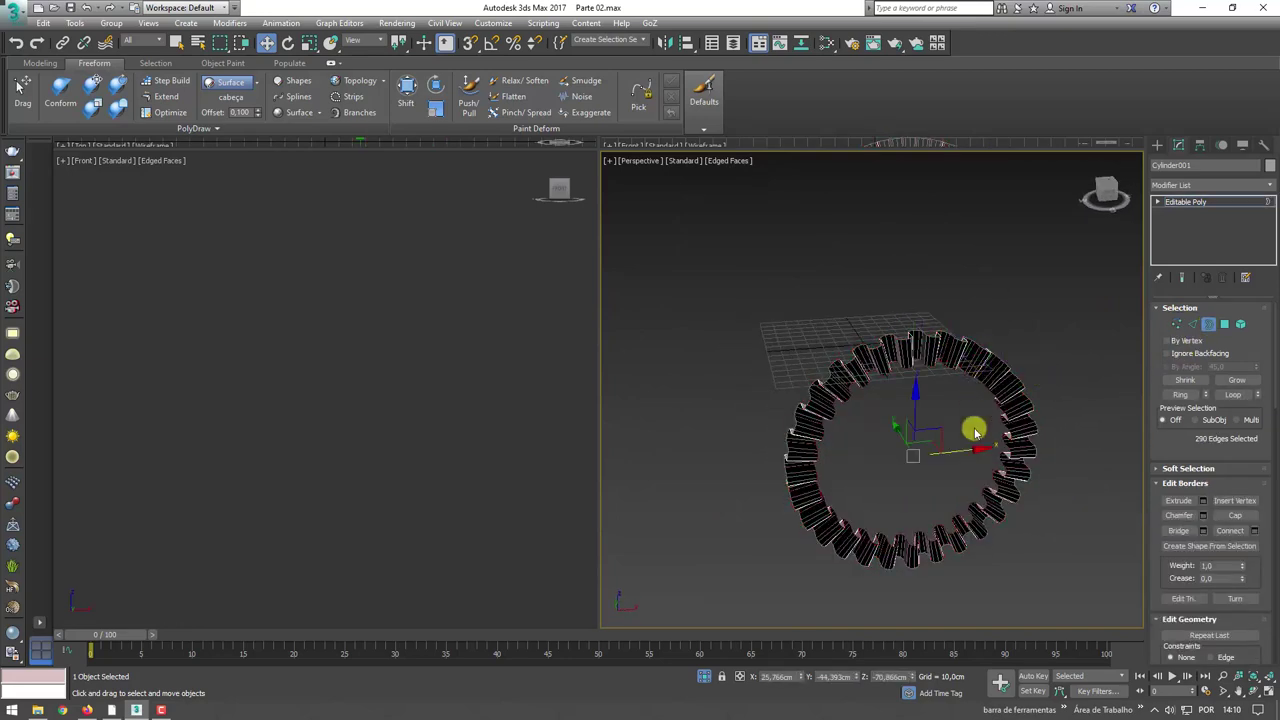
pyautogui.press('r')
pyautogui.keyDown('shift'); pyautogui.moveTo(908, 458); pyautogui.dragTo(906, 470); pyautogui.keyUp('shift')
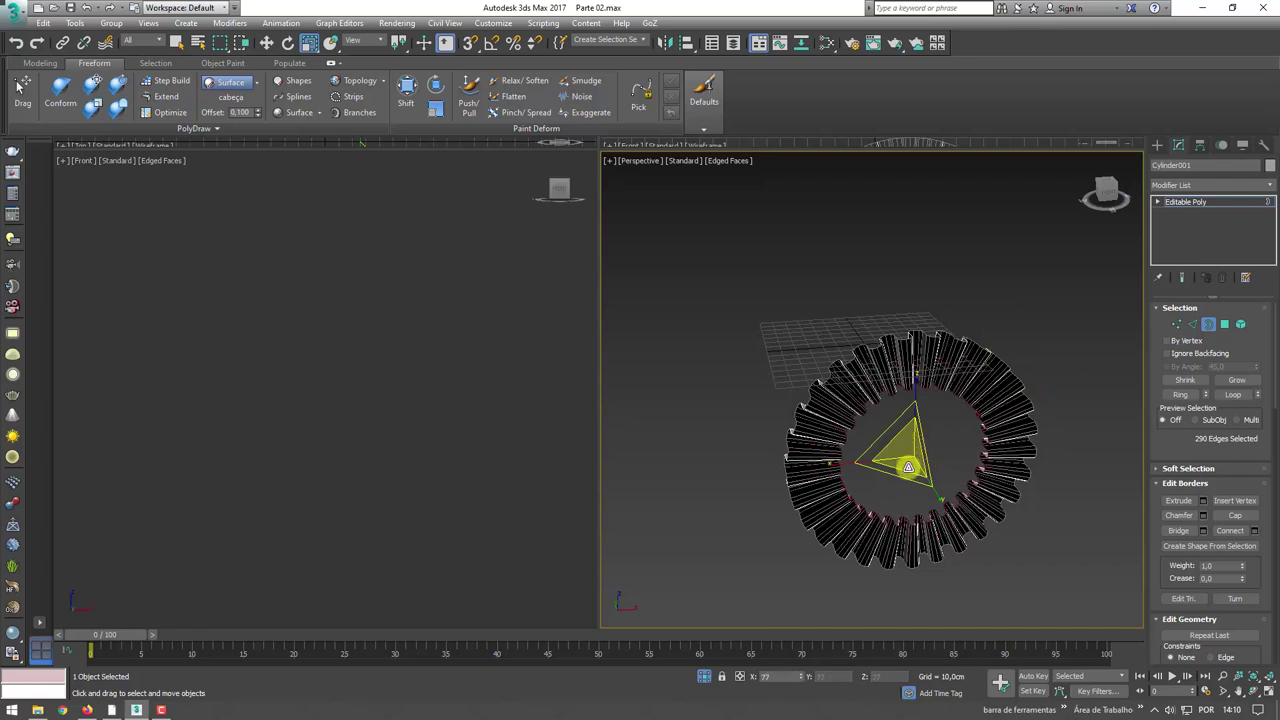
pyautogui.moveTo(943, 357)
pyautogui.keyDown('alt'); pyautogui.mouseDown(button='middle')
pyautogui.moveTo(988, 494)
pyautogui.moveTo(1090, 369)
pyautogui.moveTo(1034, 346)
pyautogui.moveTo(1046, 480)
pyautogui.moveTo(948, 501)
pyautogui.moveTo(846, 466)
pyautogui.moveTo(897, 434)
pyautogui.moveTo(866, 471)
pyautogui.moveTo(1074, 349)
pyautogui.mouseUp(button='middle'); pyautogui.keyUp('alt')
pyautogui.click(1192, 202)
pyautogui.moveTo(891, 337)
pyautogui.keyDown('alt'); pyautogui.mouseDown(button='middle')
pyautogui.moveTo(917, 389)
pyautogui.moveTo(892, 293)
pyautogui.mouseUp(button='middle'); pyautogui.keyUp('alt')
pyautogui.press('r')
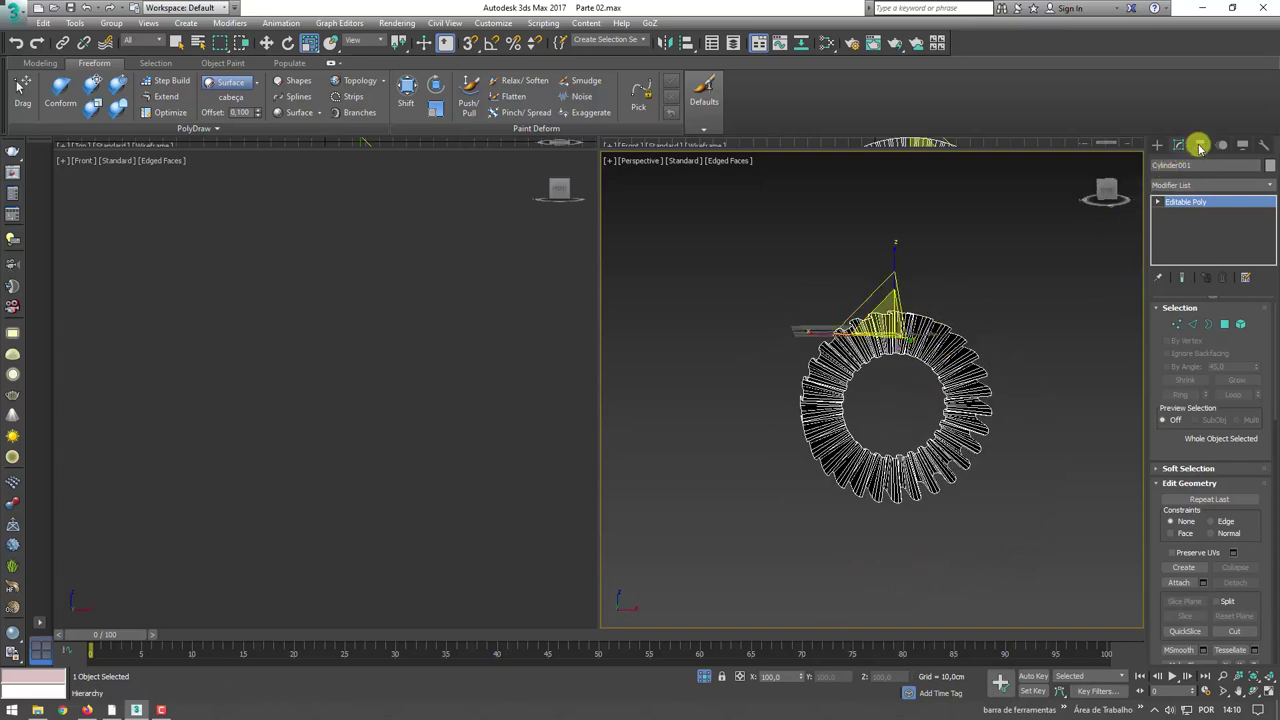
# - Centre the ring's pivot on the object with Affect Pivot Only
pyautogui.click(1200, 147)
pyautogui.click(1205, 237)
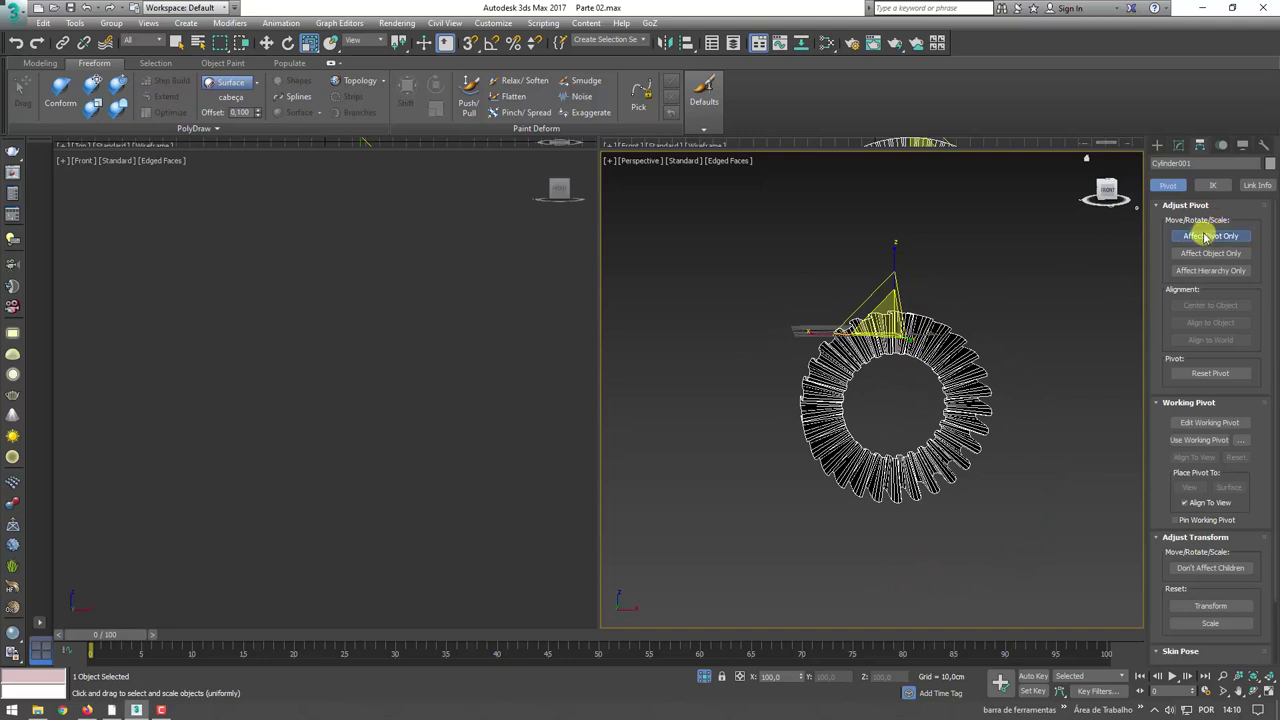
pyautogui.click(1208, 307)
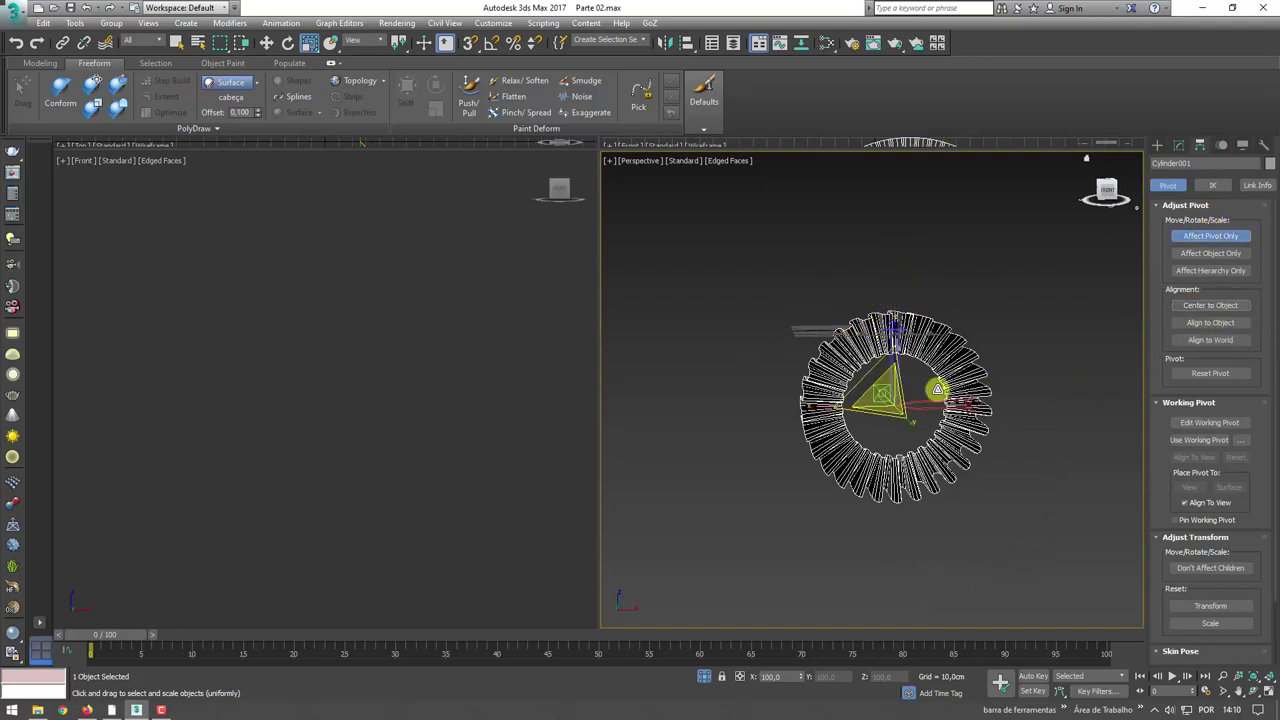
pyautogui.click(1195, 240)
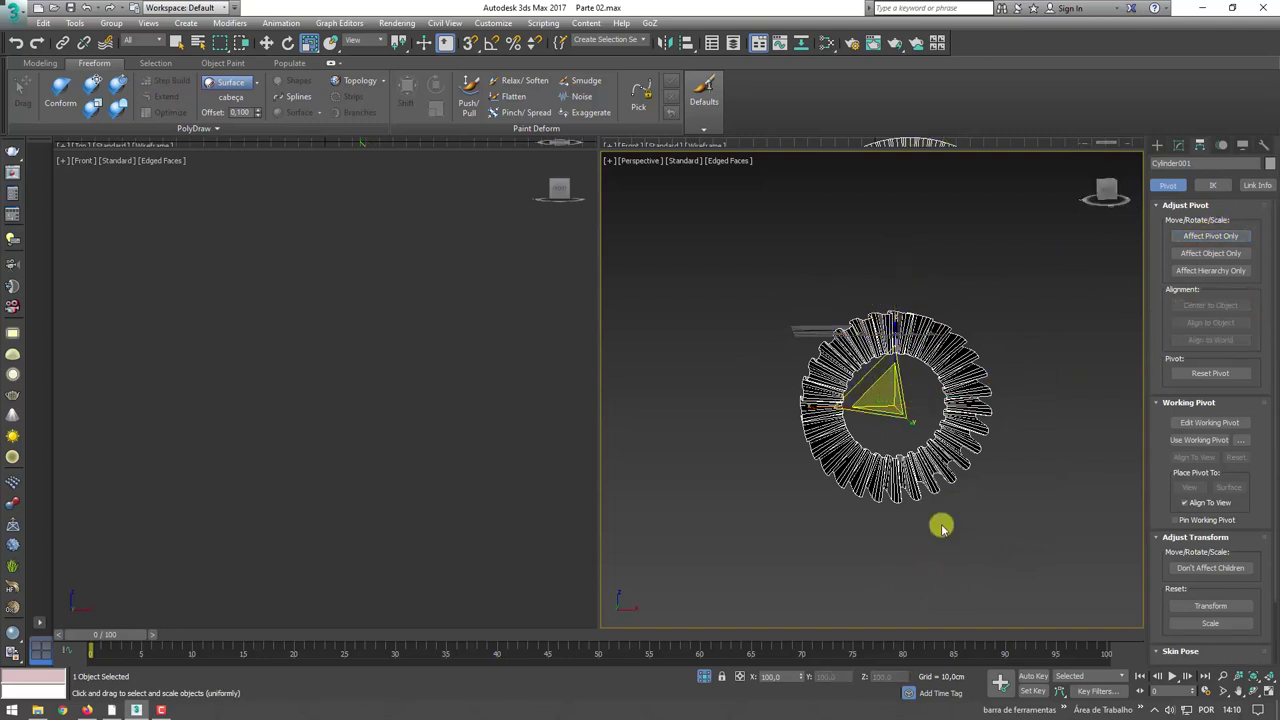
# - Unhide the scene, rotate the ring, shrink it to about 13%, and align it to the clown's head
pyautogui.click(702, 674)
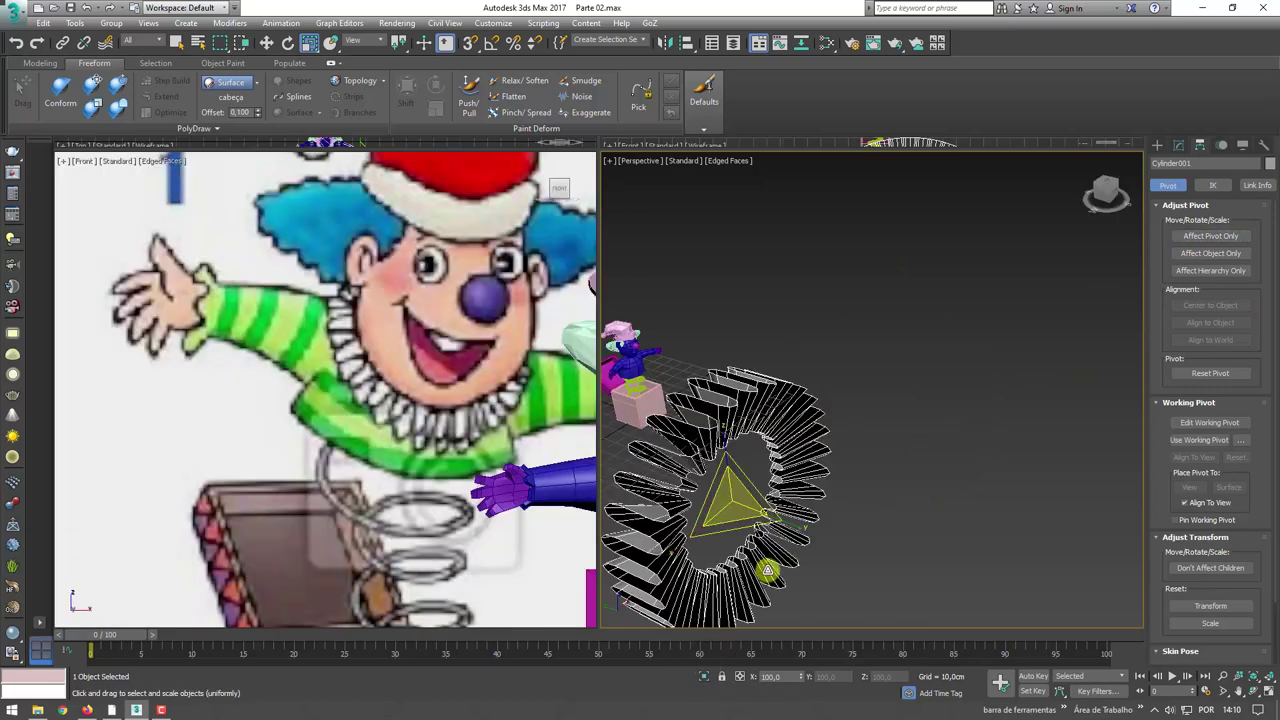
pyautogui.moveTo(871, 416); pyautogui.dragTo(886, 411, button='middle')
pyautogui.press('e')
pyautogui.moveTo(943, 406)
pyautogui.mouseDown()
pyautogui.moveTo(985, 445)
pyautogui.moveTo(1019, 512)
pyautogui.moveTo(931, 466)
pyautogui.moveTo(955, 600)
pyautogui.mouseUp()
pyautogui.press('r')
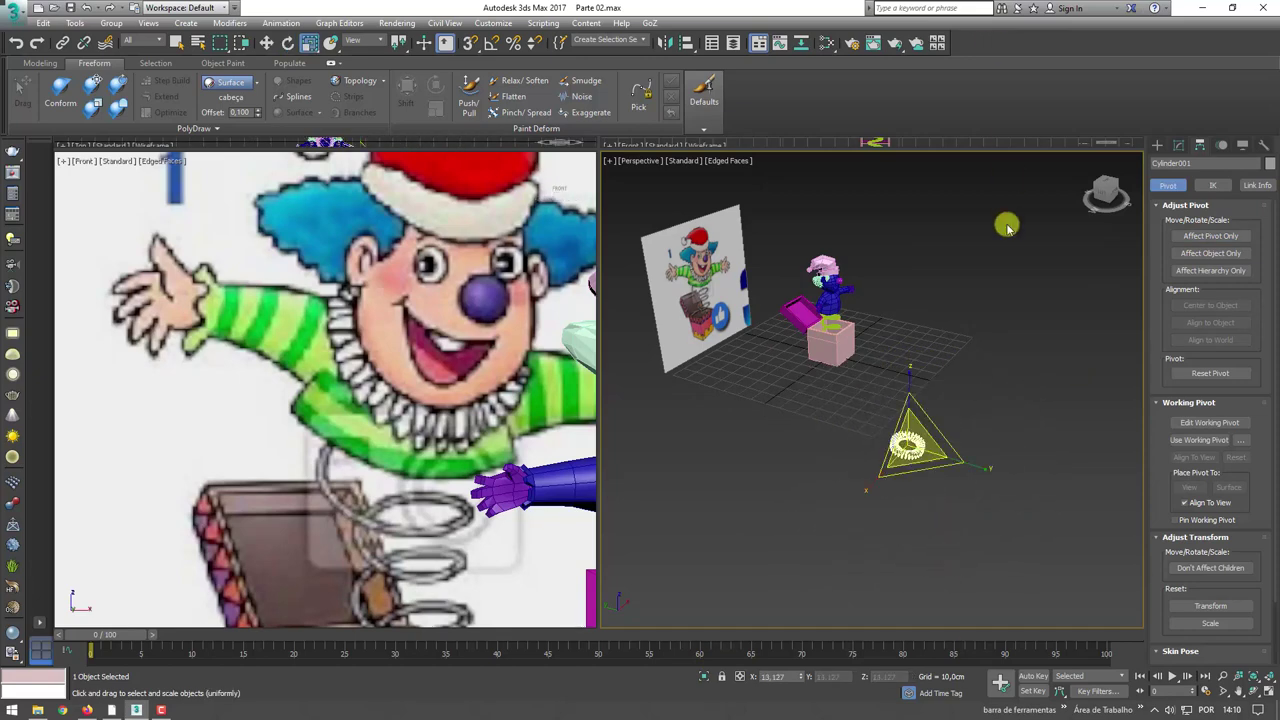
pyautogui.press('w')
pyautogui.hotkey('alt', 'a')
pyautogui.click(845, 303)
pyautogui.click(940, 416)
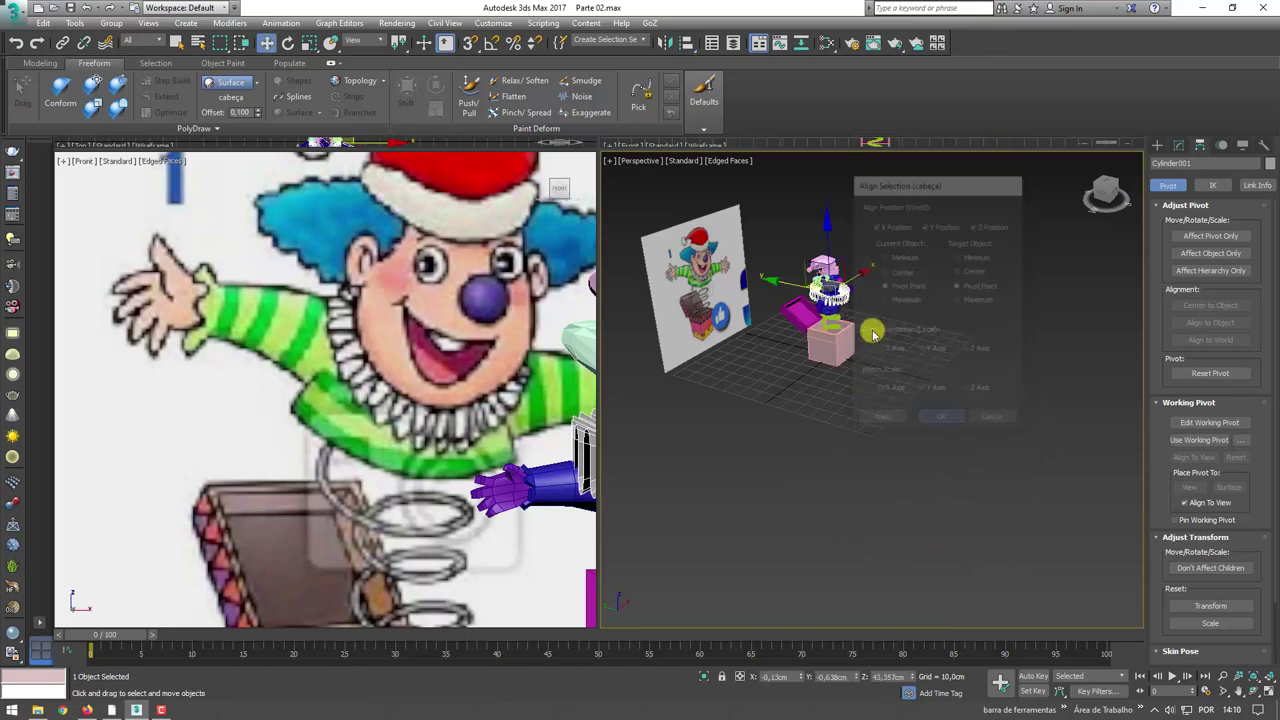
# - Move and tilt the ring into place around the clown's neck
pyautogui.press('z')
pyautogui.press('r')
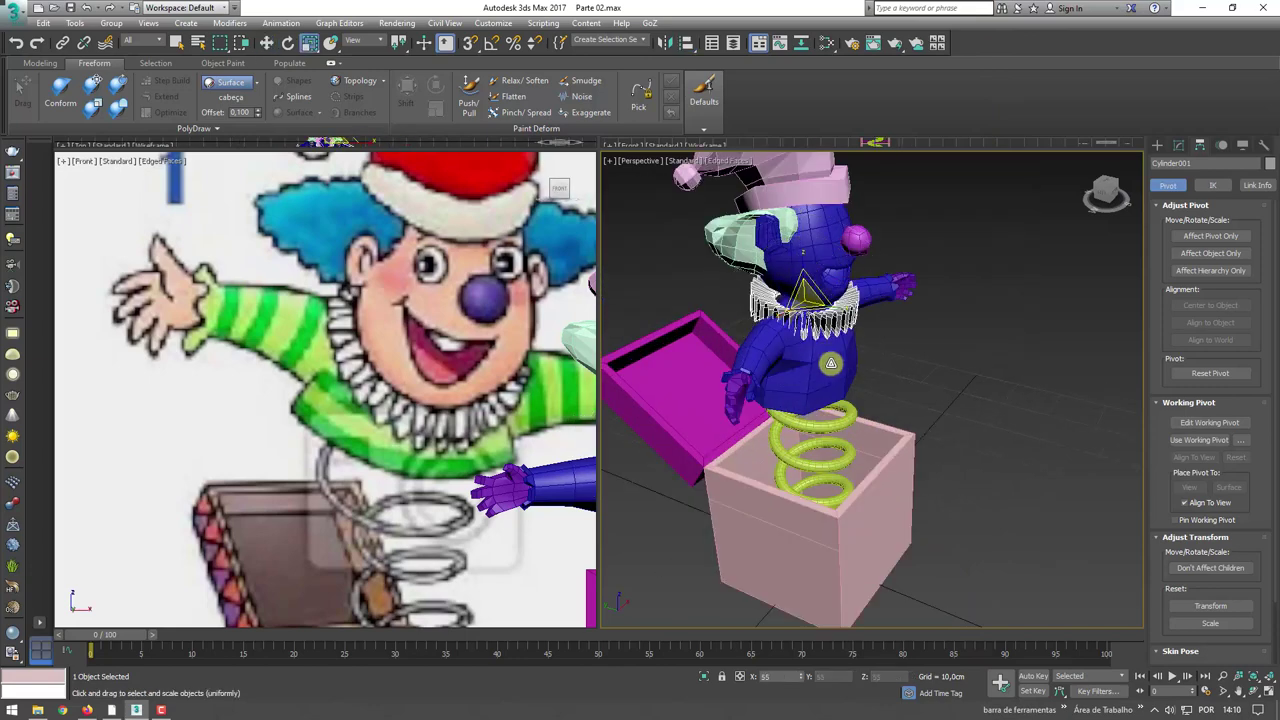
pyautogui.press('z')
pyautogui.press('w')
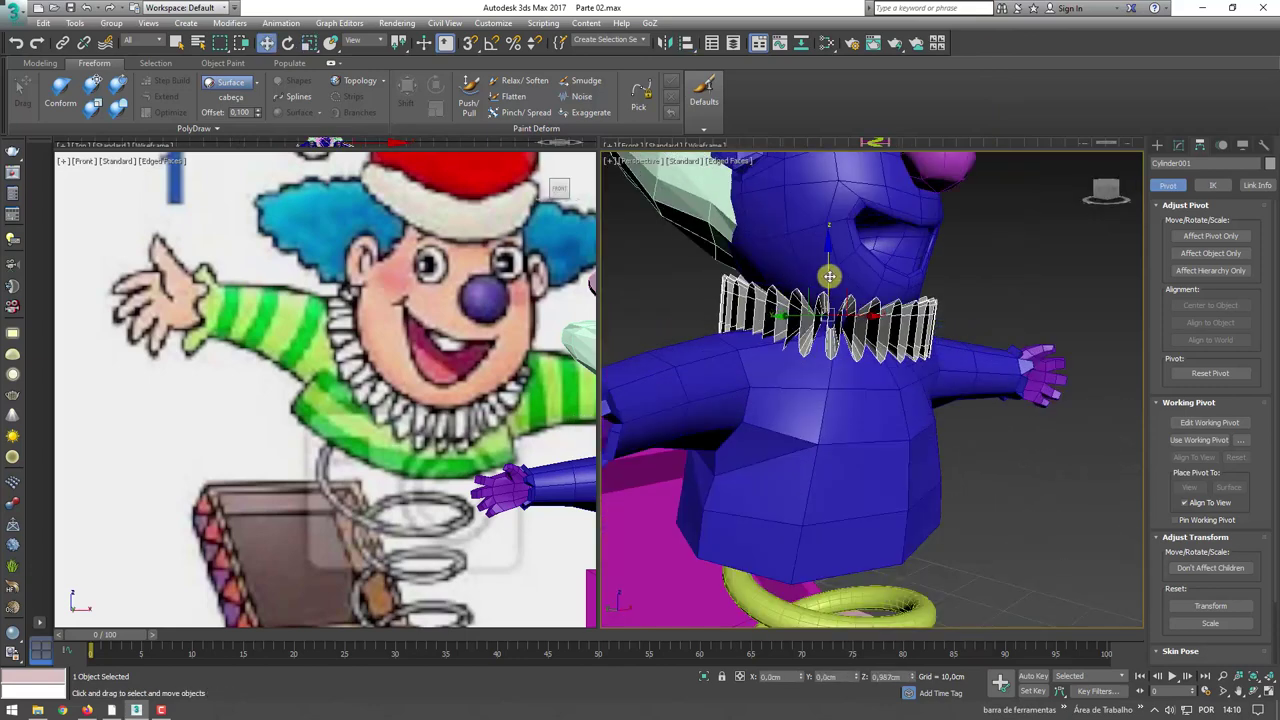
pyautogui.keyDown('alt'); pyautogui.moveTo(829, 276); pyautogui.dragTo(770, 318, button='middle'); pyautogui.keyUp('alt')
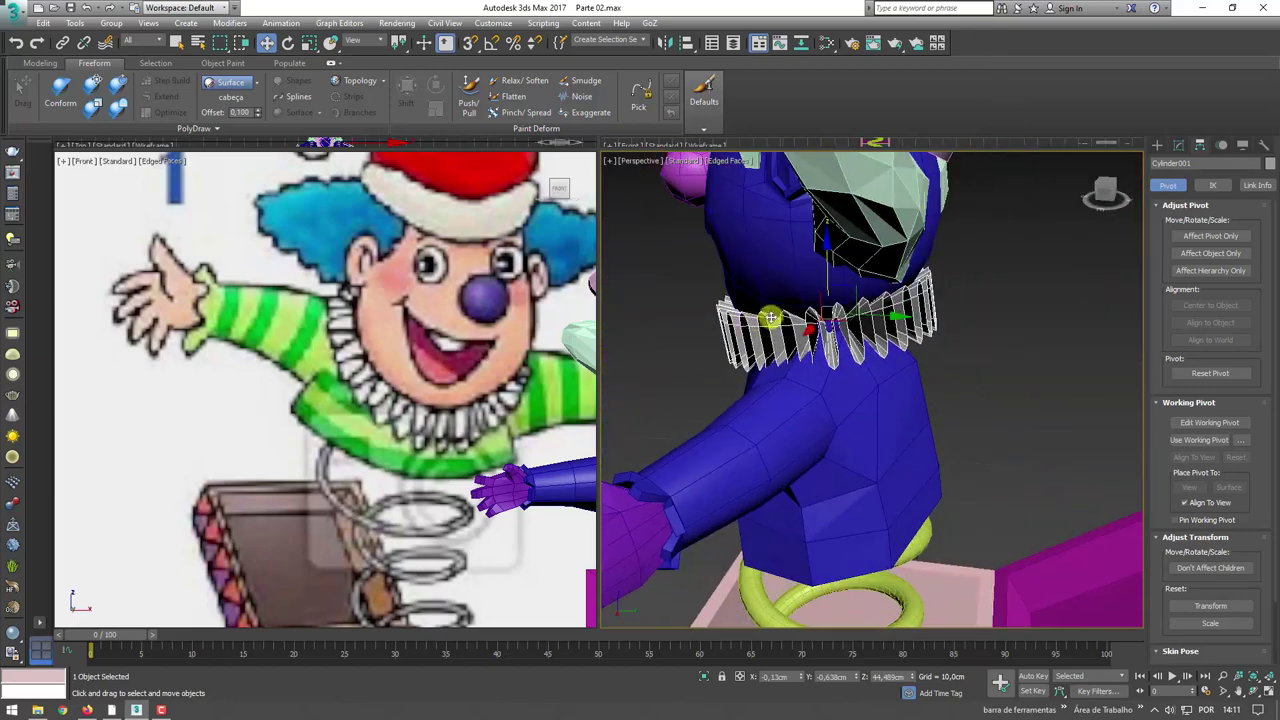
pyautogui.moveTo(862, 290); pyautogui.dragTo(848, 312)
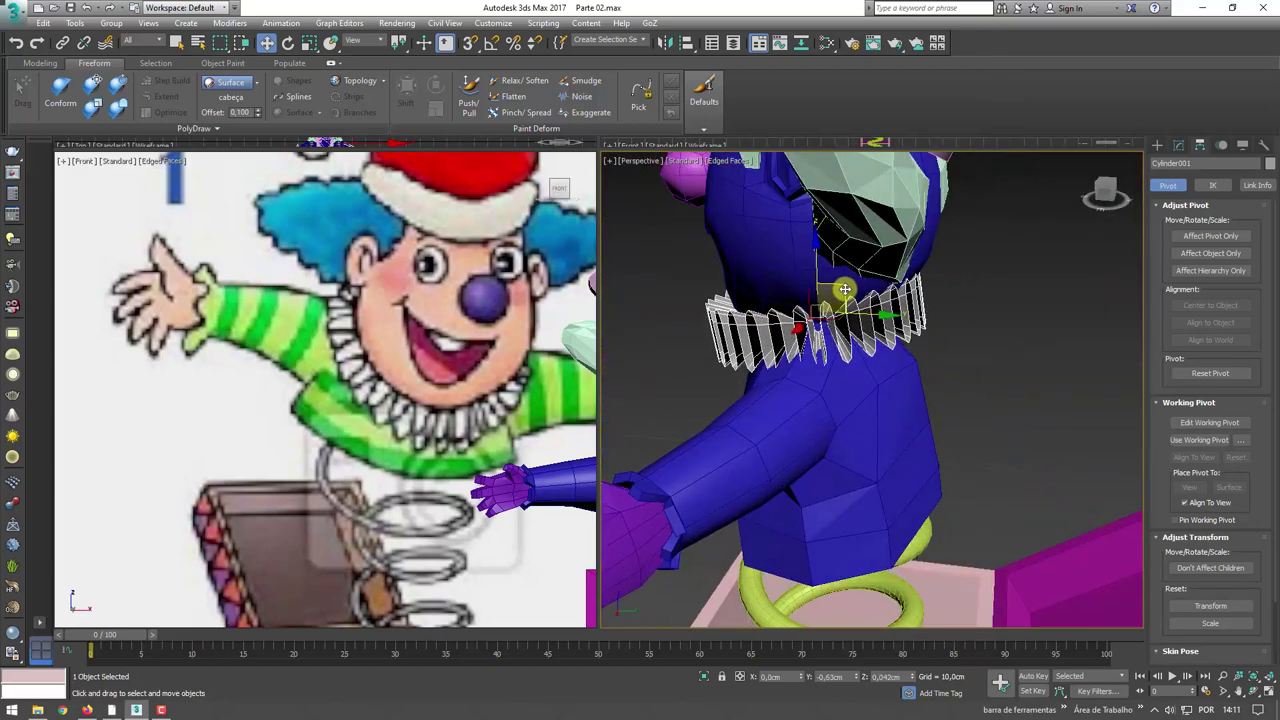
pyautogui.keyDown('alt'); pyautogui.moveTo(848, 312); pyautogui.dragTo(757, 200, button='middle'); pyautogui.keyUp('alt')
pyautogui.press('r')
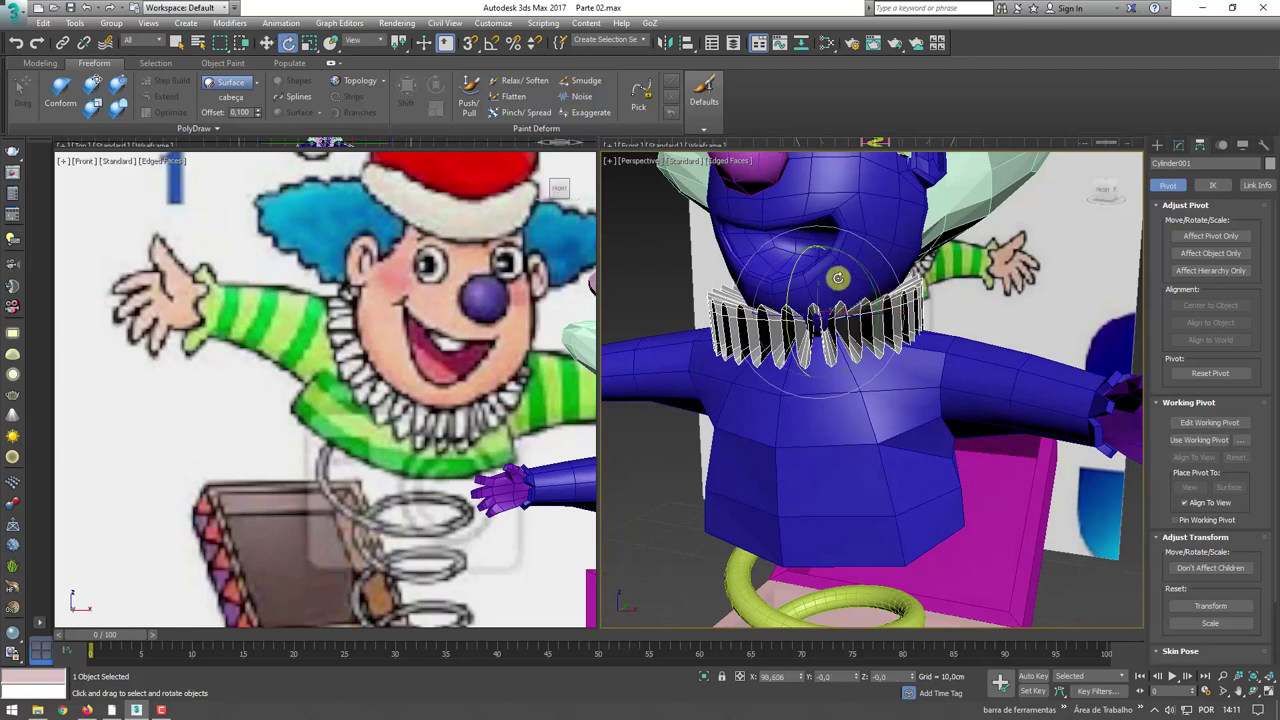
# - Switch to Local coordinates, check the fit, and convert the ruff to Editable Poly
pyautogui.click(379, 41)
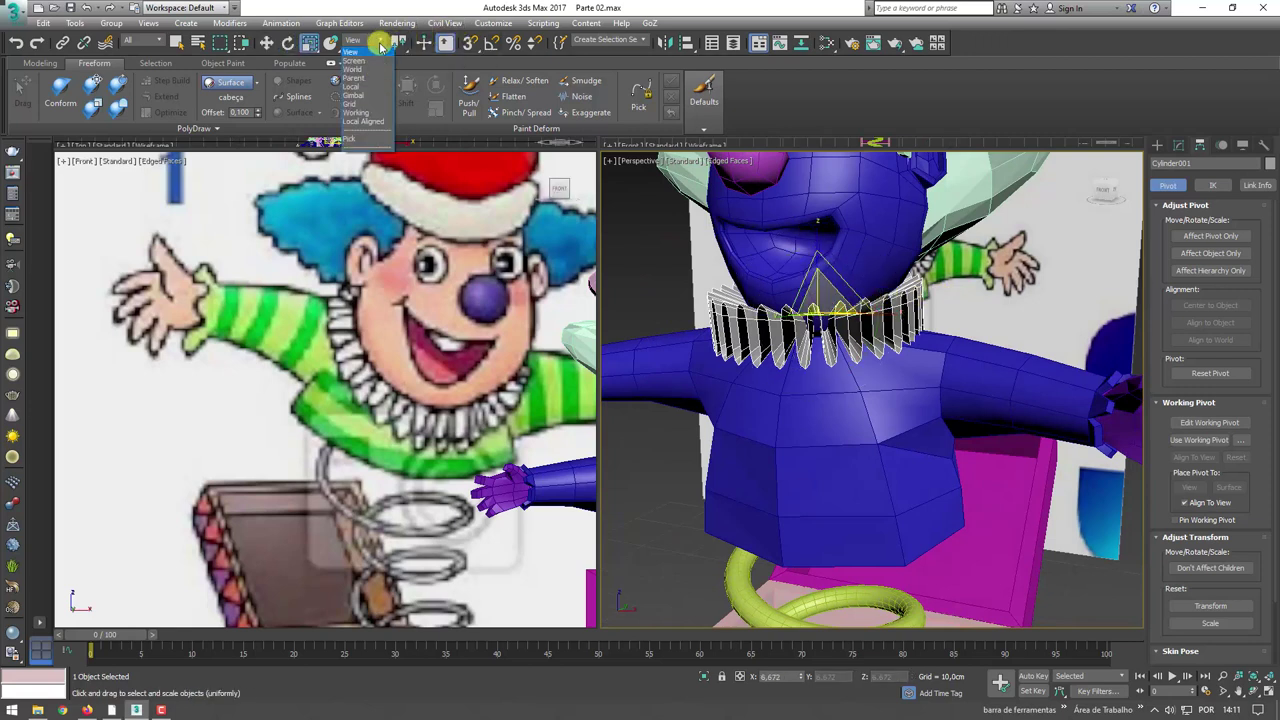
pyautogui.click(368, 88)
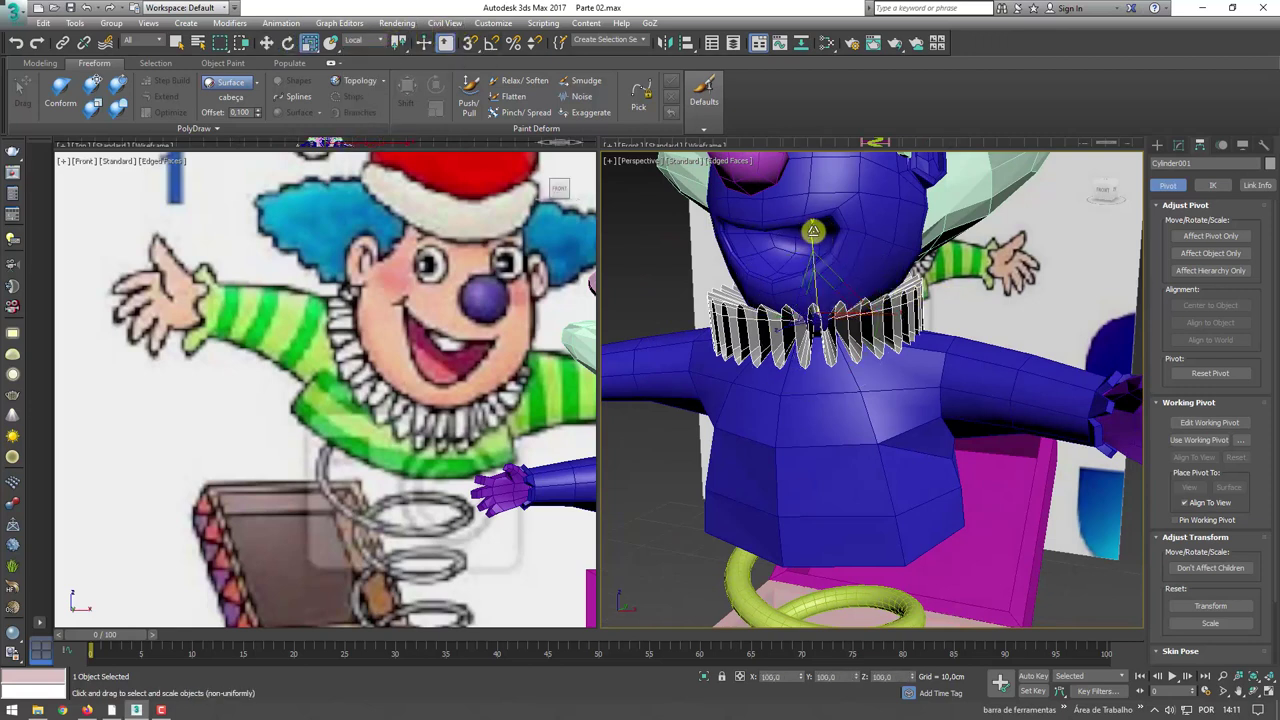
pyautogui.moveTo(820, 275)
pyautogui.keyDown('alt'); pyautogui.mouseDown(button='middle')
pyautogui.moveTo(937, 302)
pyautogui.moveTo(450, 418)
pyautogui.mouseUp(button='middle'); pyautogui.keyUp('alt')
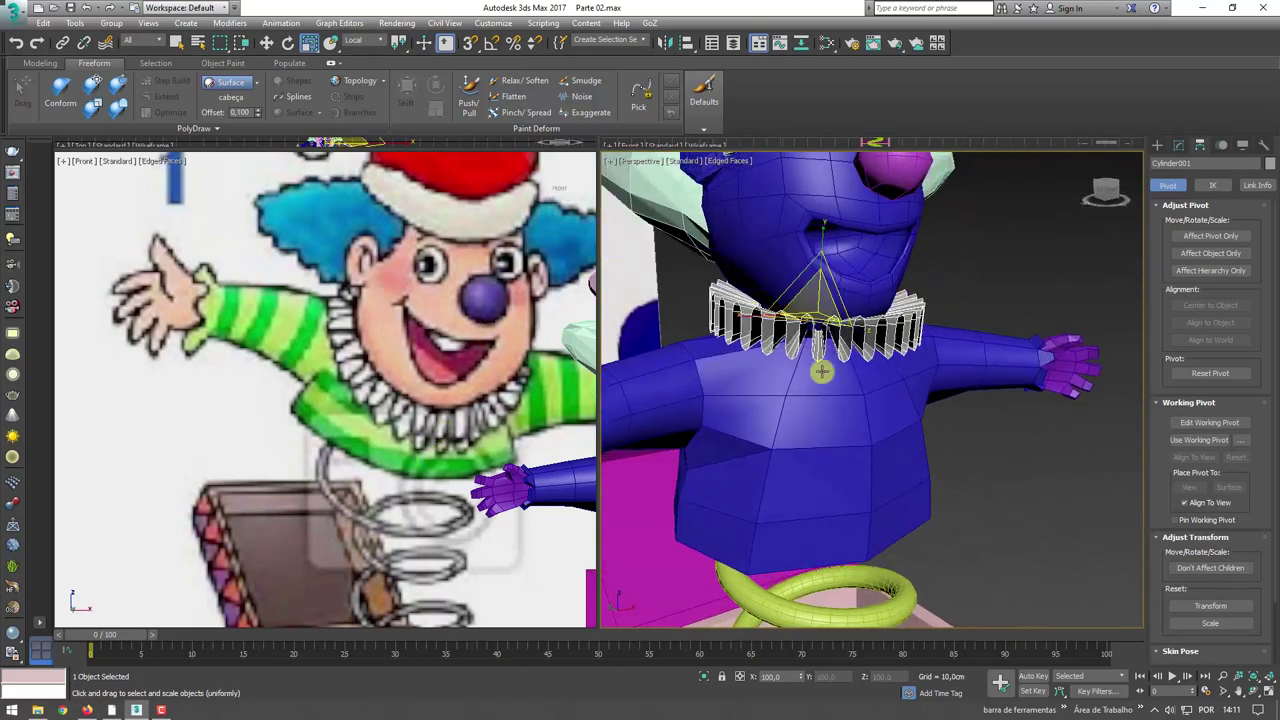
pyautogui.keyDown('alt'); pyautogui.moveTo(821, 372); pyautogui.dragTo(885, 362, button='middle'); pyautogui.keyUp('alt')
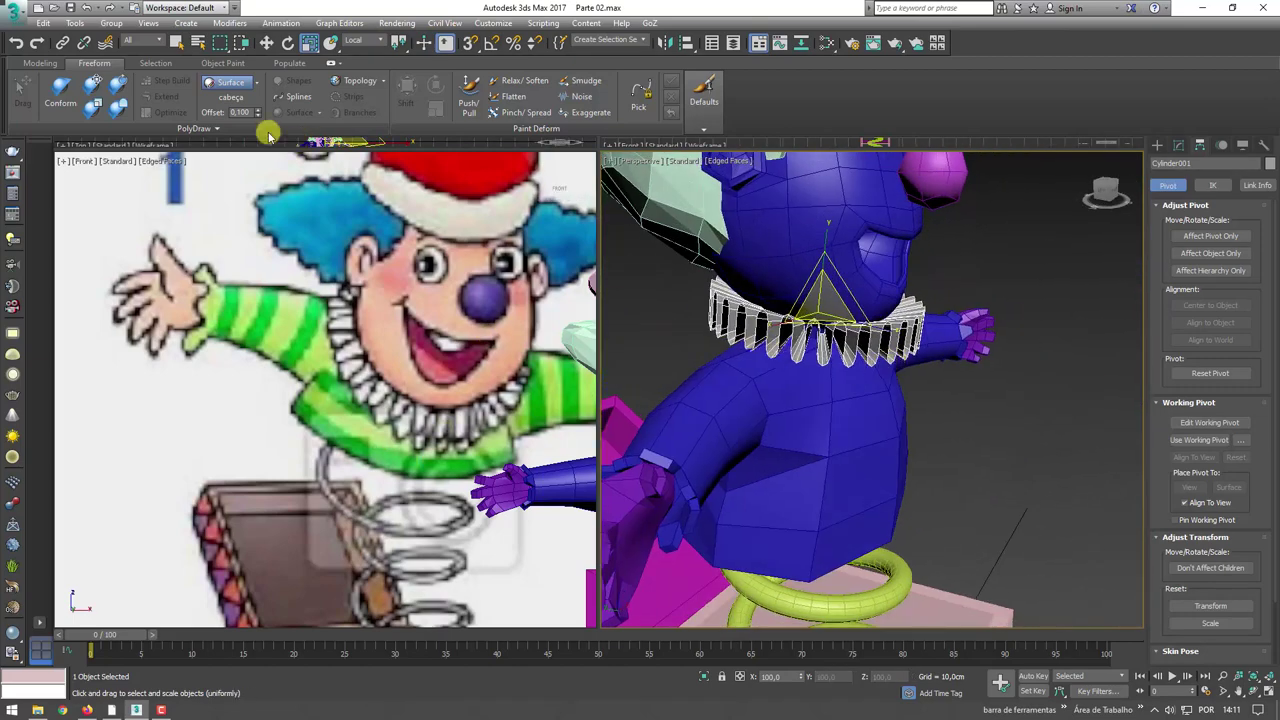
pyautogui.click(43, 63)
pyautogui.click(116, 66)
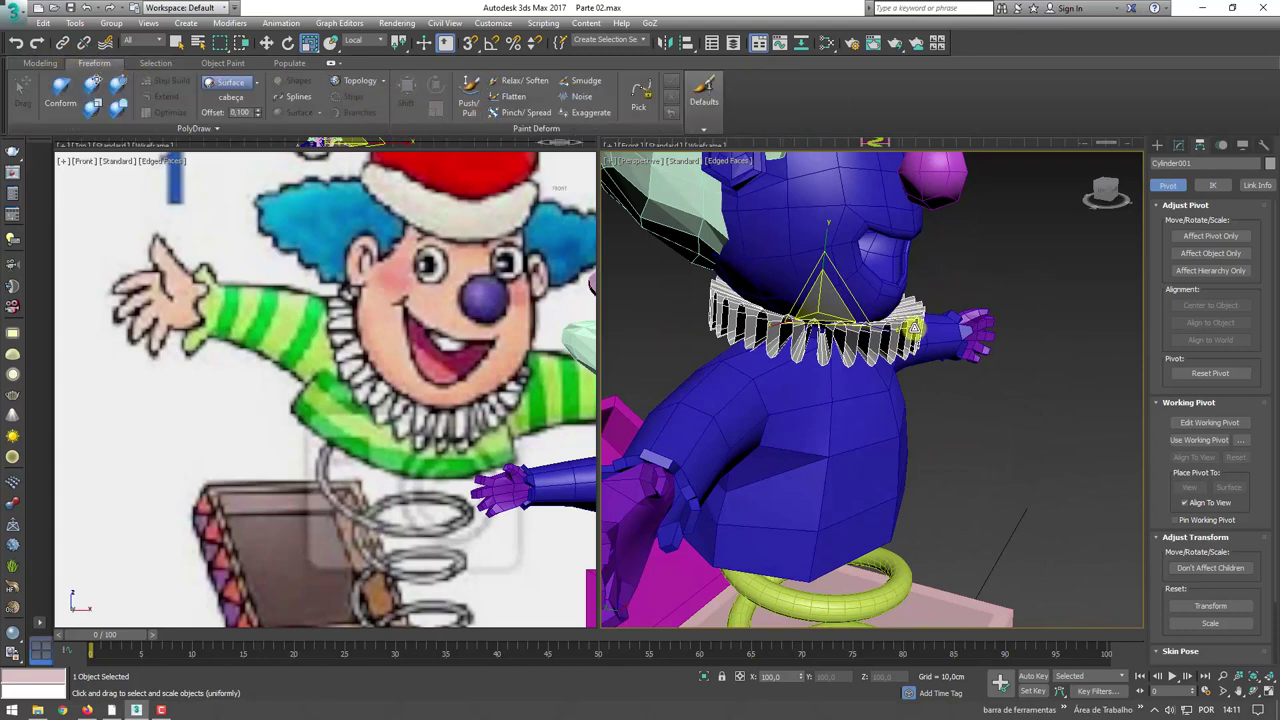
pyautogui.click(1157, 146)
pyautogui.rightClick(884, 332)
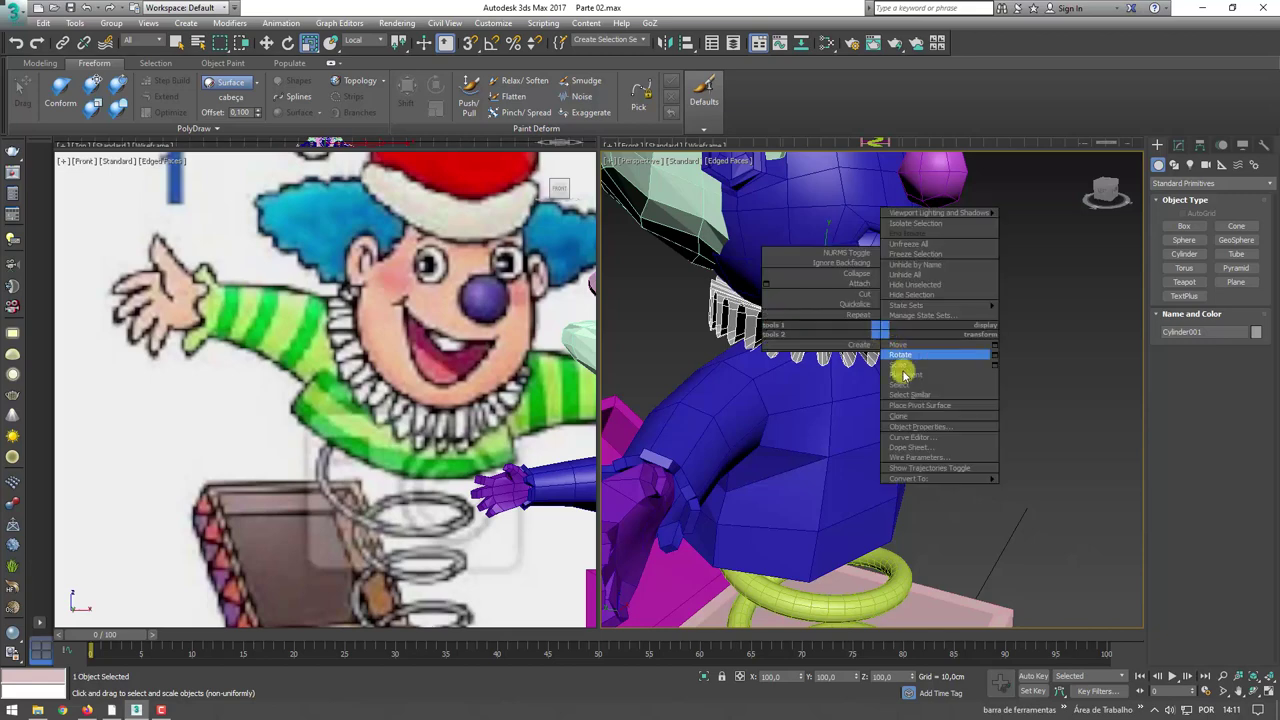
pyautogui.click(1048, 486)
pyautogui.keyDown('alt'); pyautogui.moveTo(1062, 457); pyautogui.dragTo(1008, 406, button='middle'); pyautogui.keyUp('alt')
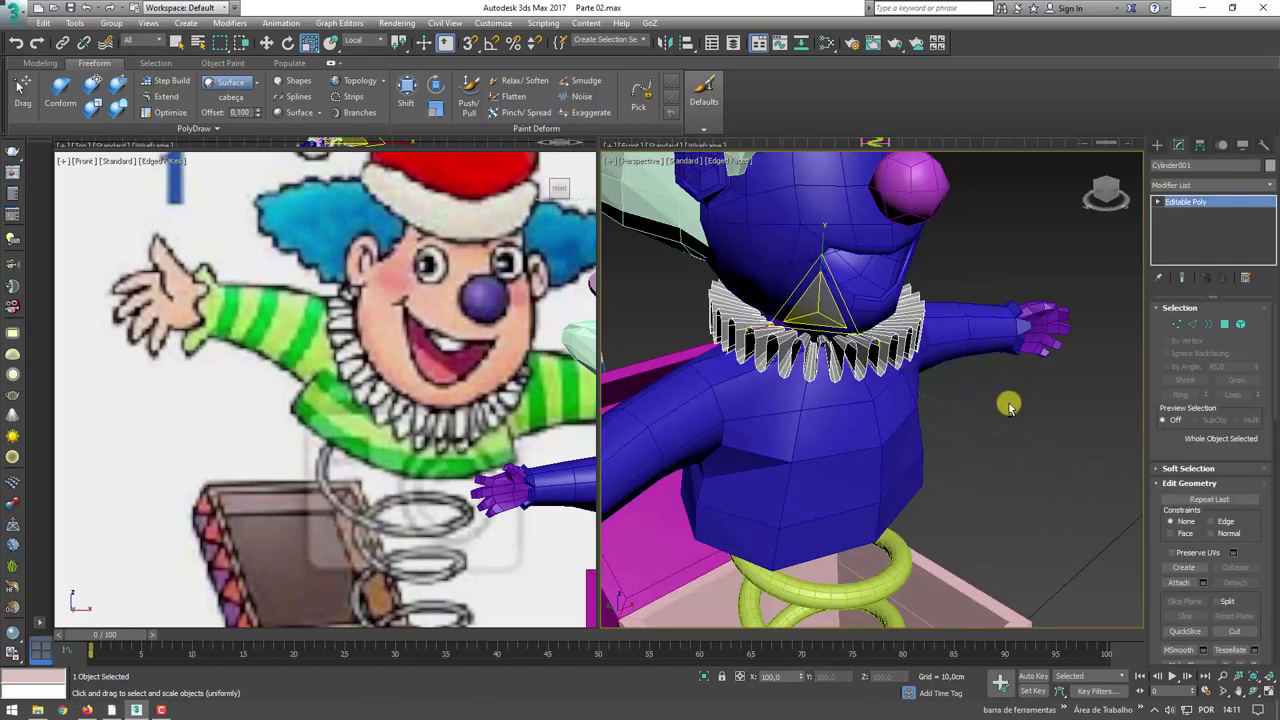
# - Sculpt the ruff with the Paint Deform Shift brush, adjusting its strength, falloff and size
pyautogui.click(408, 92)
pyautogui.moveTo(900, 340)
pyautogui.keyDown('alt'); pyautogui.mouseDown(button='middle')
pyautogui.moveTo(976, 334)
pyautogui.moveTo(982, 366)
pyautogui.mouseUp(button='middle'); pyautogui.keyUp('alt')
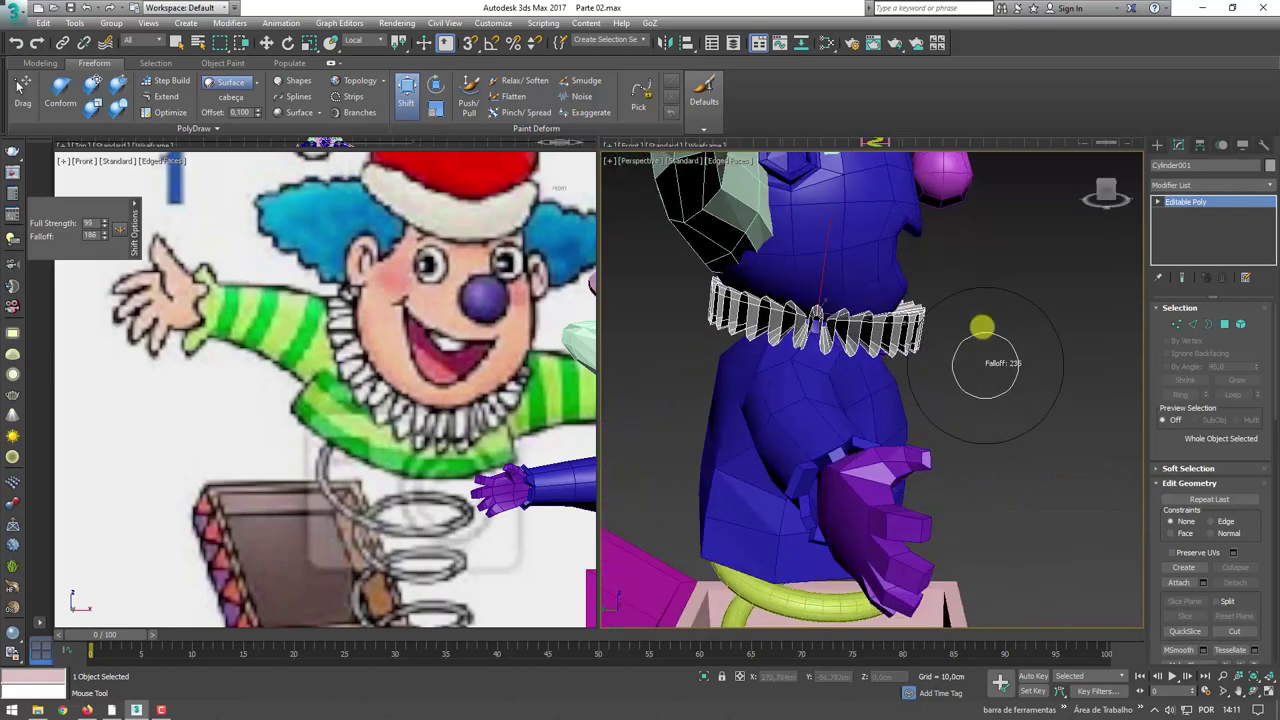
pyautogui.keyDown('ctrl'); pyautogui.keyDown('shift'); pyautogui.moveTo(982, 327); pyautogui.dragTo(991, 423); pyautogui.keyUp('shift'); pyautogui.keyUp('ctrl')
pyautogui.moveTo(991, 423)
pyautogui.keyDown('alt'); pyautogui.mouseDown(button='middle')
pyautogui.moveTo(975, 376)
pyautogui.moveTo(920, 338)
pyautogui.moveTo(818, 352)
pyautogui.moveTo(886, 340)
pyautogui.mouseUp(button='middle'); pyautogui.keyUp('alt')
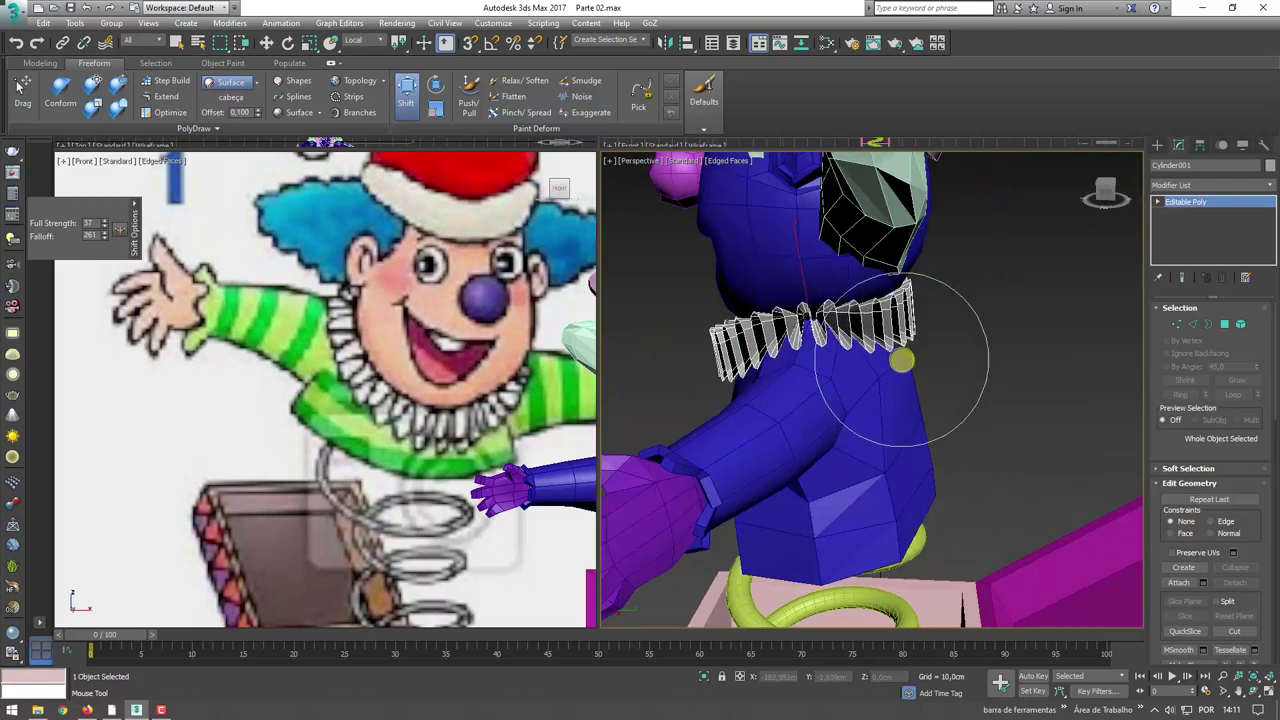
pyautogui.moveTo(936, 338)
pyautogui.keyDown('alt'); pyautogui.mouseDown(button='middle')
pyautogui.moveTo(866, 325)
pyautogui.moveTo(886, 354)
pyautogui.moveTo(910, 356)
pyautogui.moveTo(952, 308)
pyautogui.moveTo(921, 315)
pyautogui.moveTo(925, 333)
pyautogui.moveTo(936, 318)
pyautogui.moveTo(788, 333)
pyautogui.mouseUp(button='middle'); pyautogui.keyUp('alt')
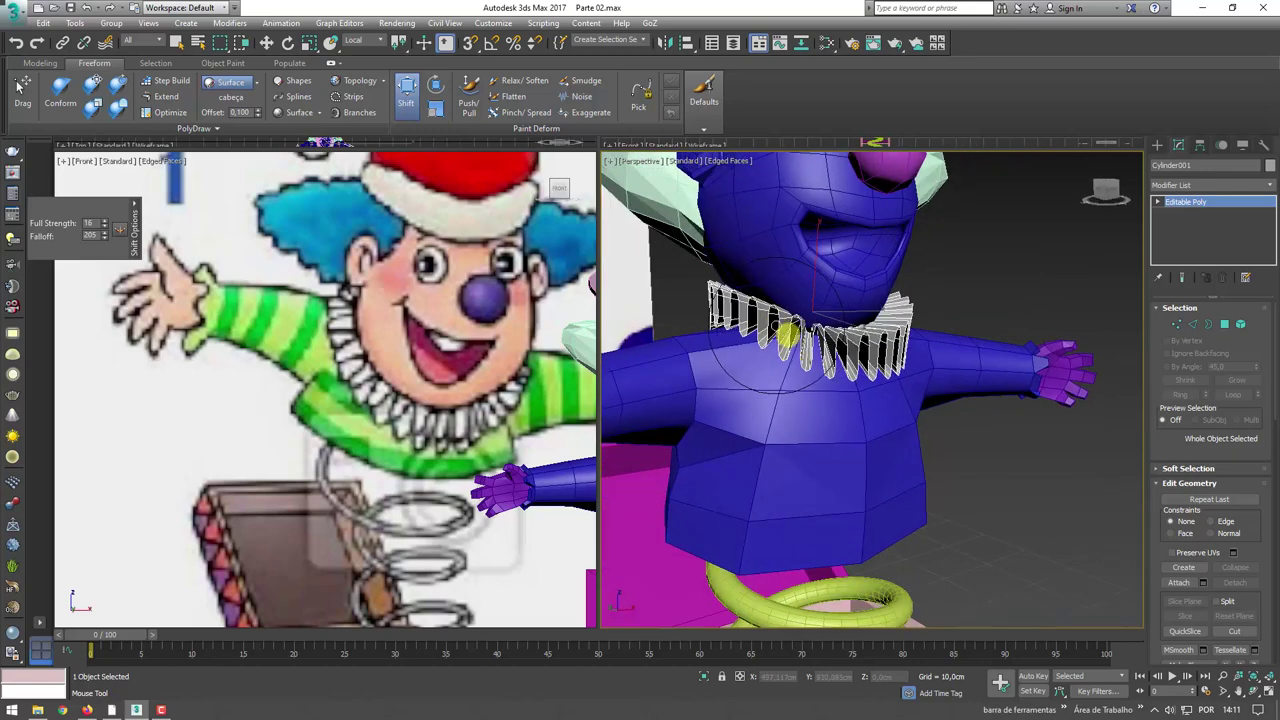
pyautogui.moveTo(779, 377)
pyautogui.keyDown('alt'); pyautogui.mouseDown(button='middle')
pyautogui.moveTo(783, 392)
pyautogui.moveTo(867, 409)
pyautogui.moveTo(886, 377)
pyautogui.moveTo(860, 385)
pyautogui.moveTo(908, 371)
pyautogui.mouseUp(button='middle'); pyautogui.keyUp('alt')
# - Smooth out the ruff's spikes with the Relax/Soften brush
pyautogui.click(518, 80)
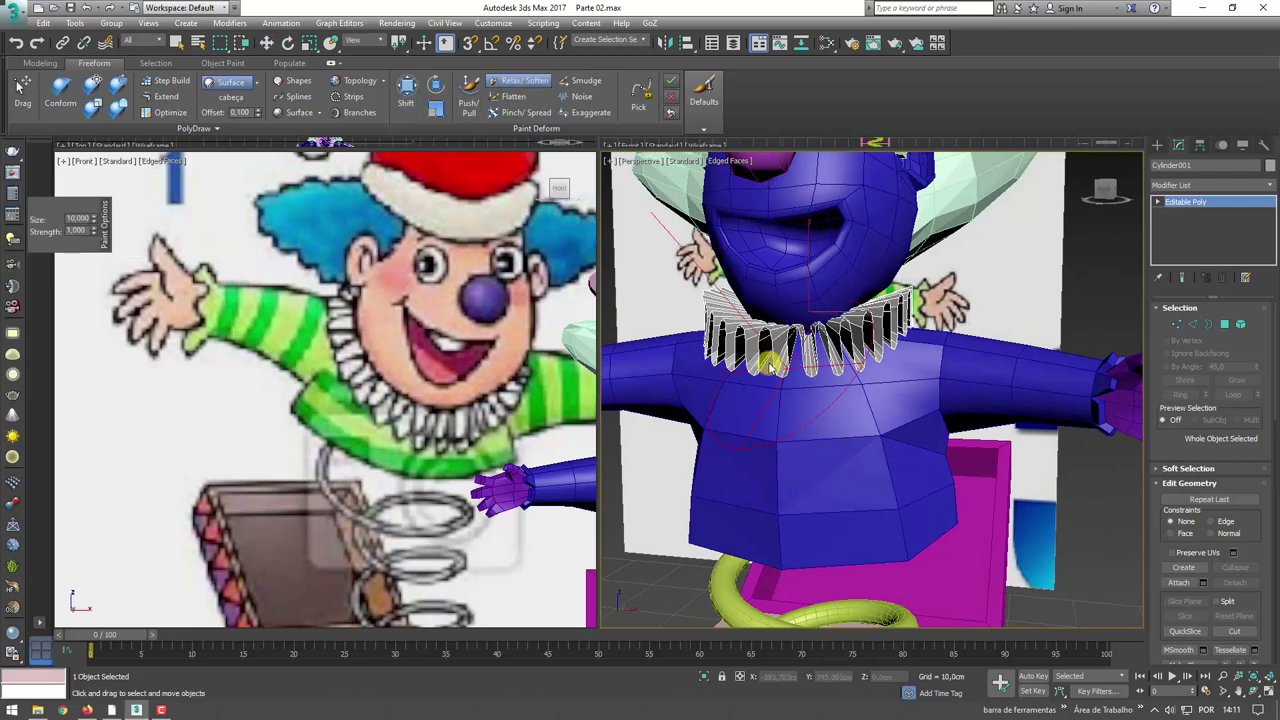
pyautogui.moveTo(770, 366); pyautogui.dragTo(745, 315)
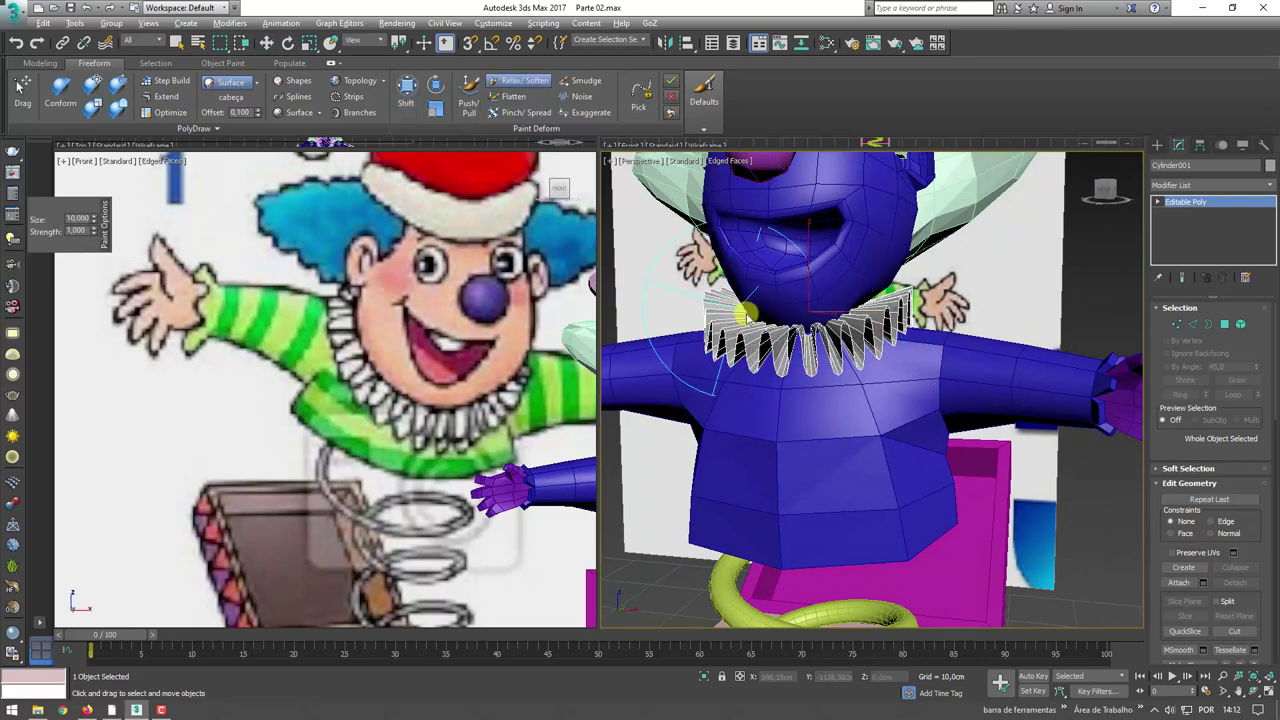
pyautogui.moveTo(745, 315)
pyautogui.keyDown('alt'); pyautogui.mouseDown(button='middle')
pyautogui.moveTo(793, 336)
pyautogui.moveTo(778, 352)
pyautogui.moveTo(834, 257)
pyautogui.moveTo(820, 345)
pyautogui.moveTo(814, 309)
pyautogui.moveTo(949, 358)
pyautogui.mouseUp(button='middle'); pyautogui.keyUp('alt')
# - Add a Shell modifier to the ruff with 1.06 cm inner and 1.96 cm outer amount
pyautogui.press('w')
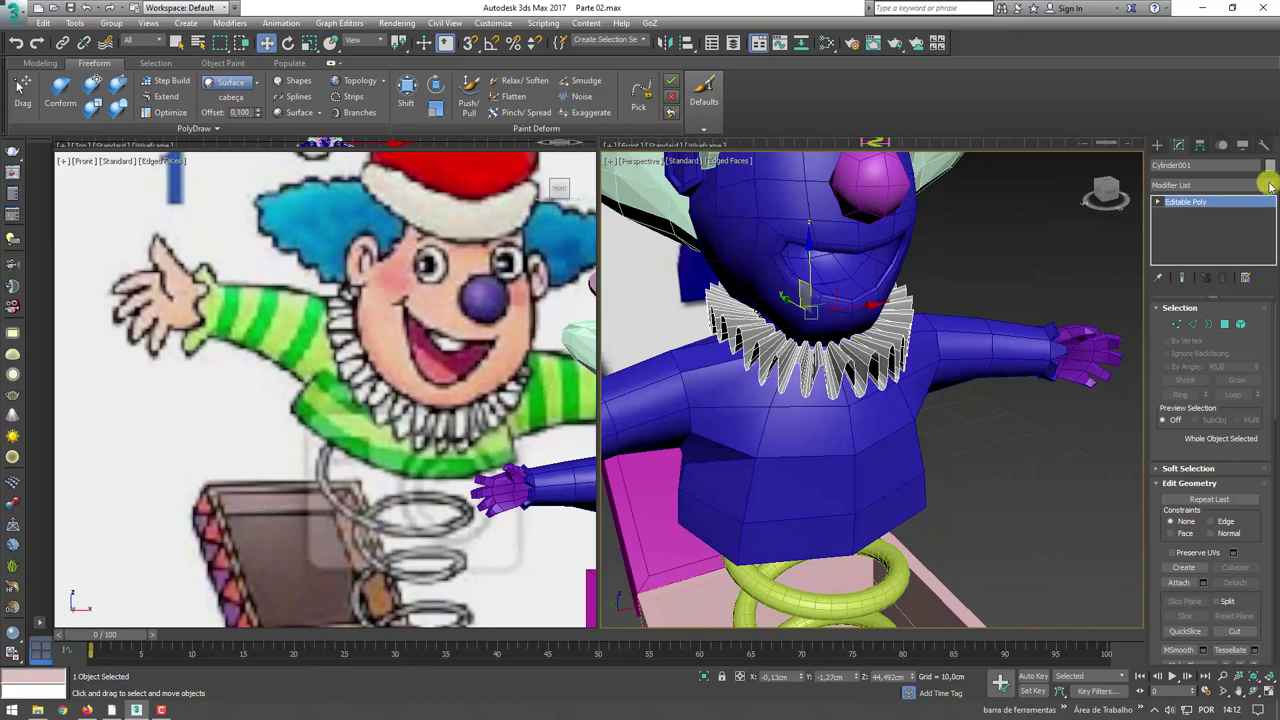
pyautogui.click(1271, 186)
pyautogui.moveTo(1270, 205); pyautogui.dragTo(1268, 562)
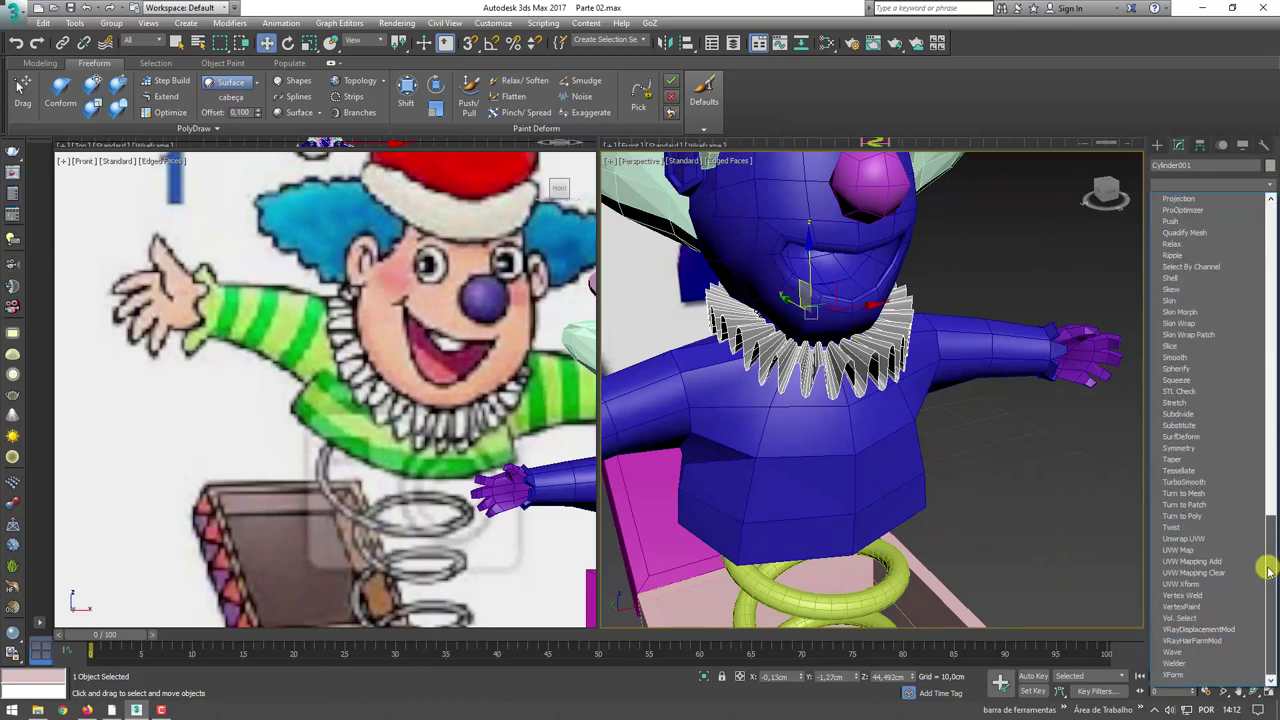
pyautogui.click(1170, 277)
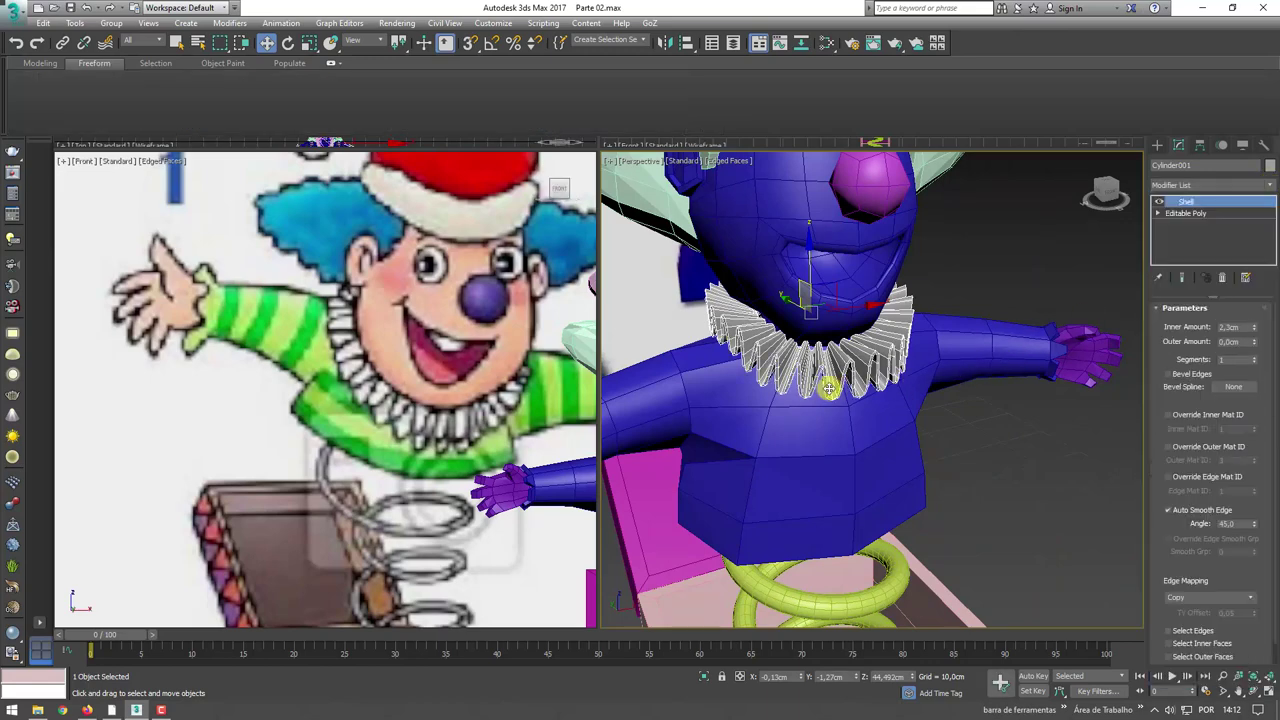
pyautogui.scroll(3, 829, 388)
pyautogui.scroll(2, 849, 343)
pyautogui.keyDown('alt'); pyautogui.moveTo(974, 374); pyautogui.dragTo(1108, 366, button='middle'); pyautogui.keyUp('alt')
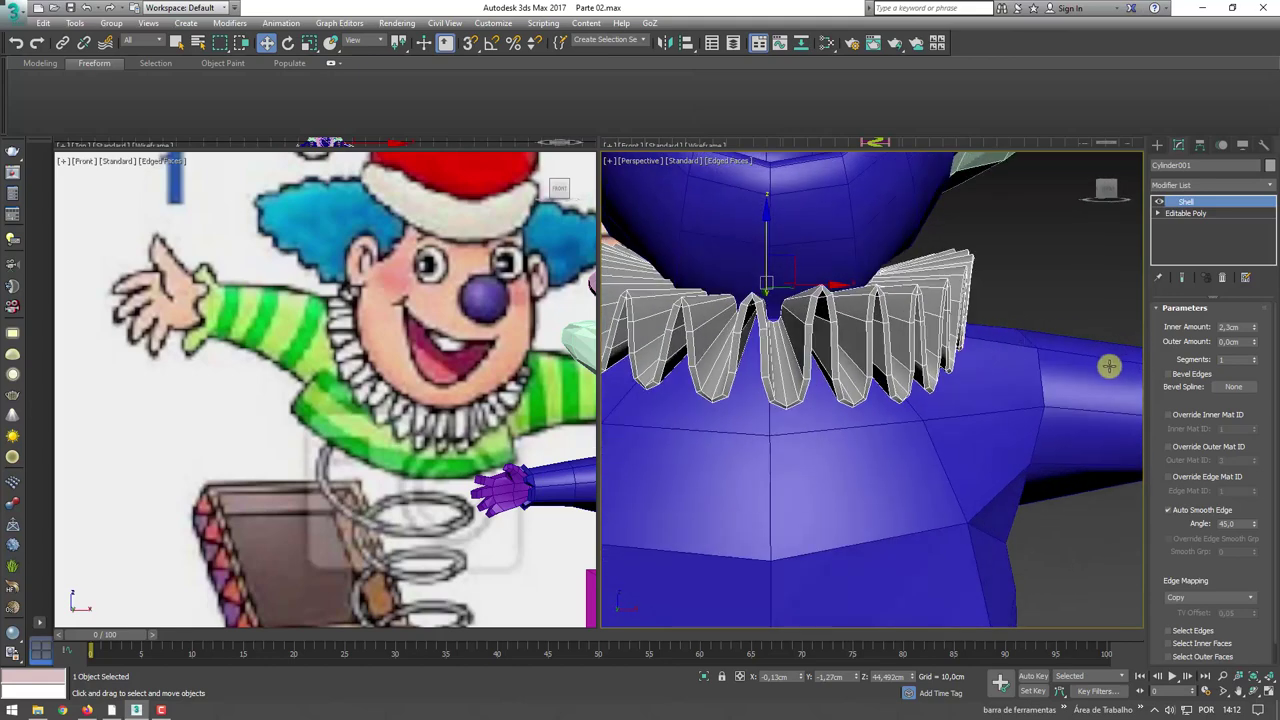
pyautogui.rightClick(1254, 329)
pyautogui.moveTo(1254, 344)
pyautogui.mouseDown()
pyautogui.moveTo(1240, 212)
pyautogui.moveTo(1257, 331)
pyautogui.moveTo(1234, 223)
pyautogui.mouseUp()
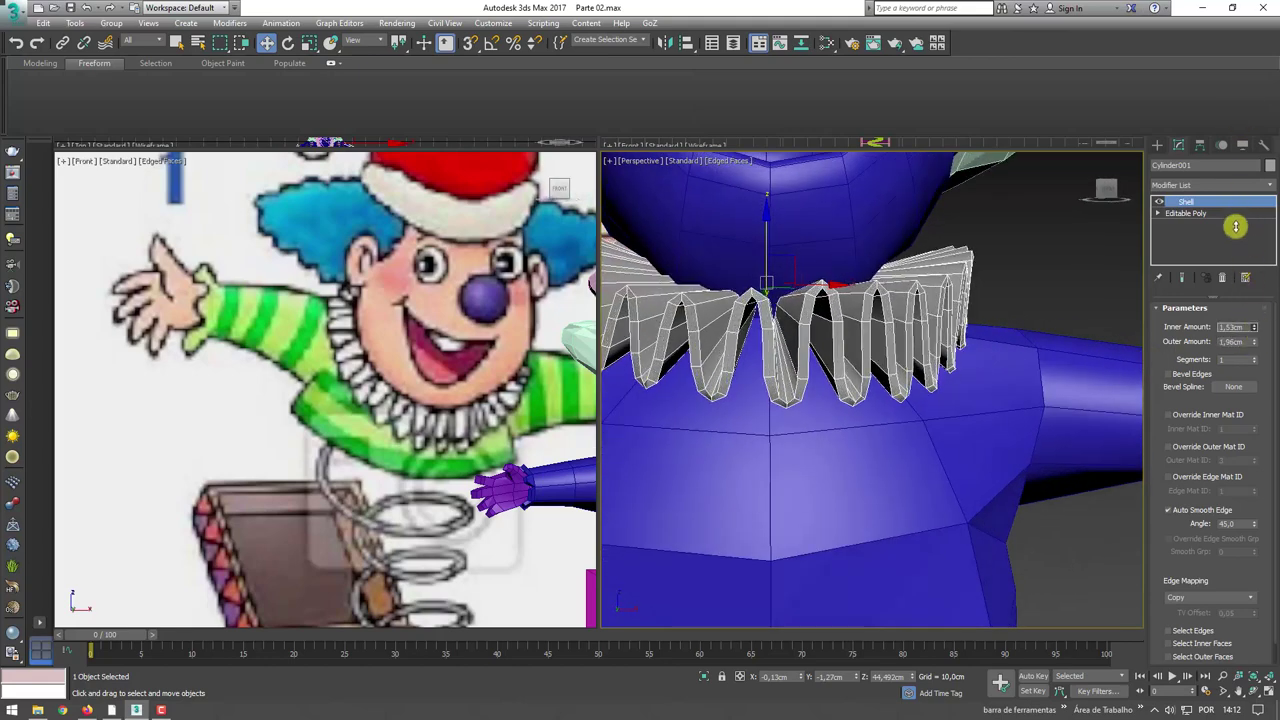
pyautogui.scroll(-4, 680, 251)
# - Convert the thickened ruff collar to an Editable Poly
pyautogui.rightClick(745, 282)
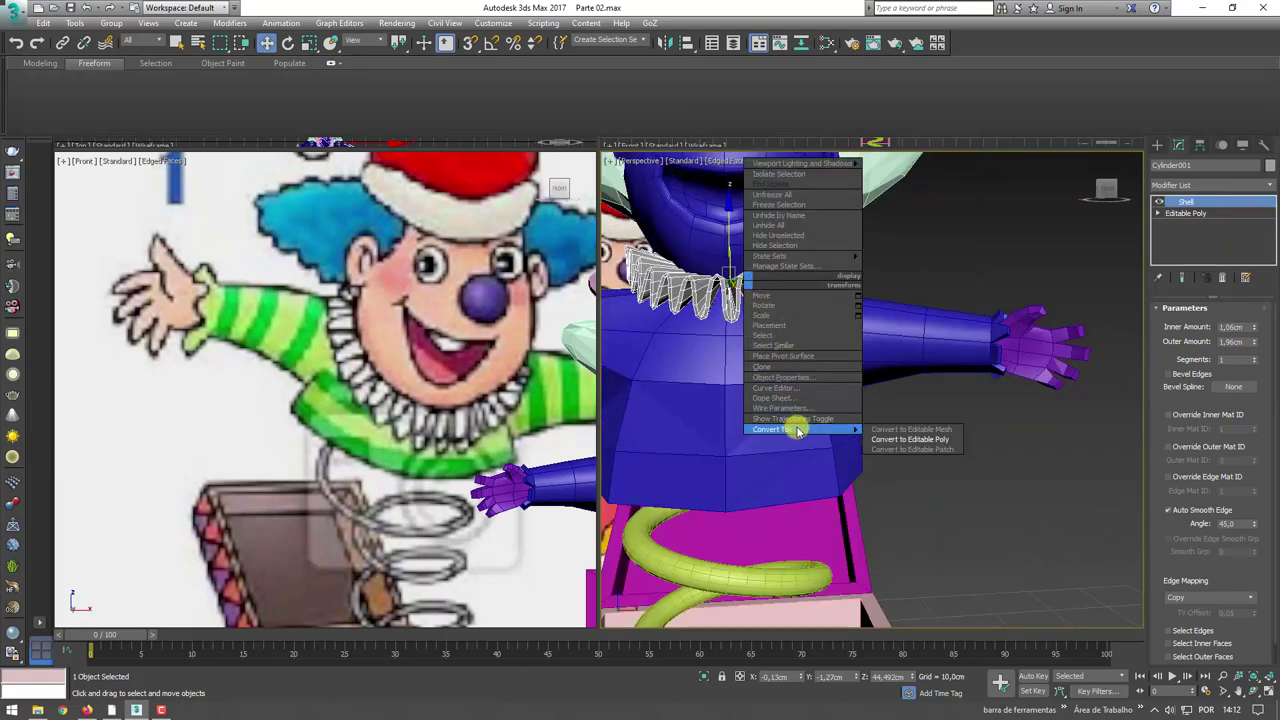
pyautogui.click(891, 437)
pyautogui.scroll(-5, 952, 447)
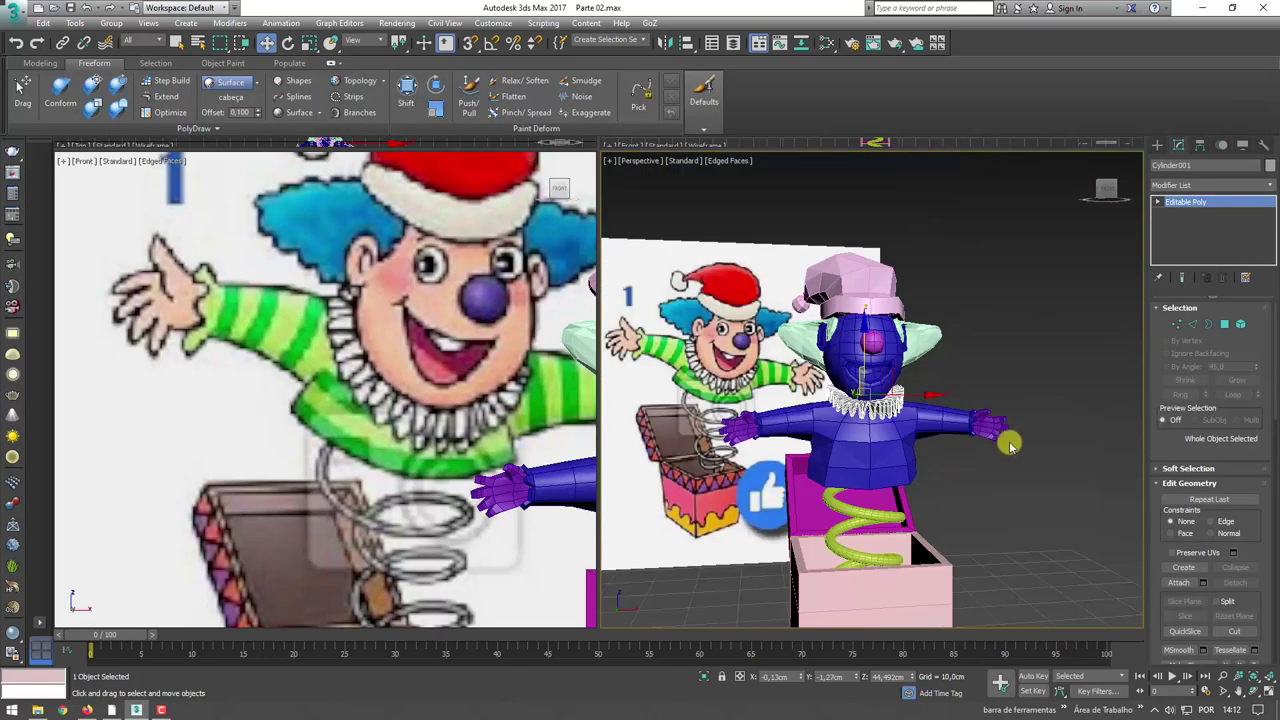
pyautogui.scroll(-3, 1010, 446)
pyautogui.keyDown('alt'); pyautogui.moveTo(1010, 446); pyautogui.dragTo(1045, 383, button='middle'); pyautogui.keyUp('alt')
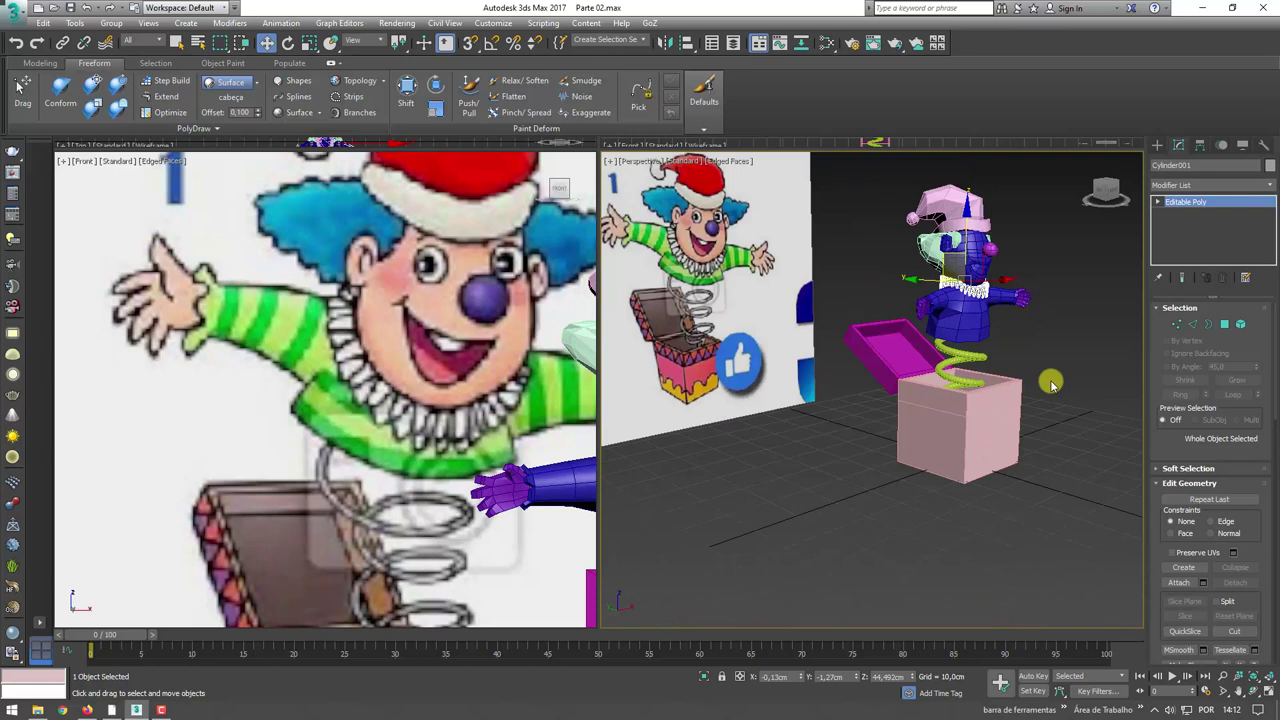